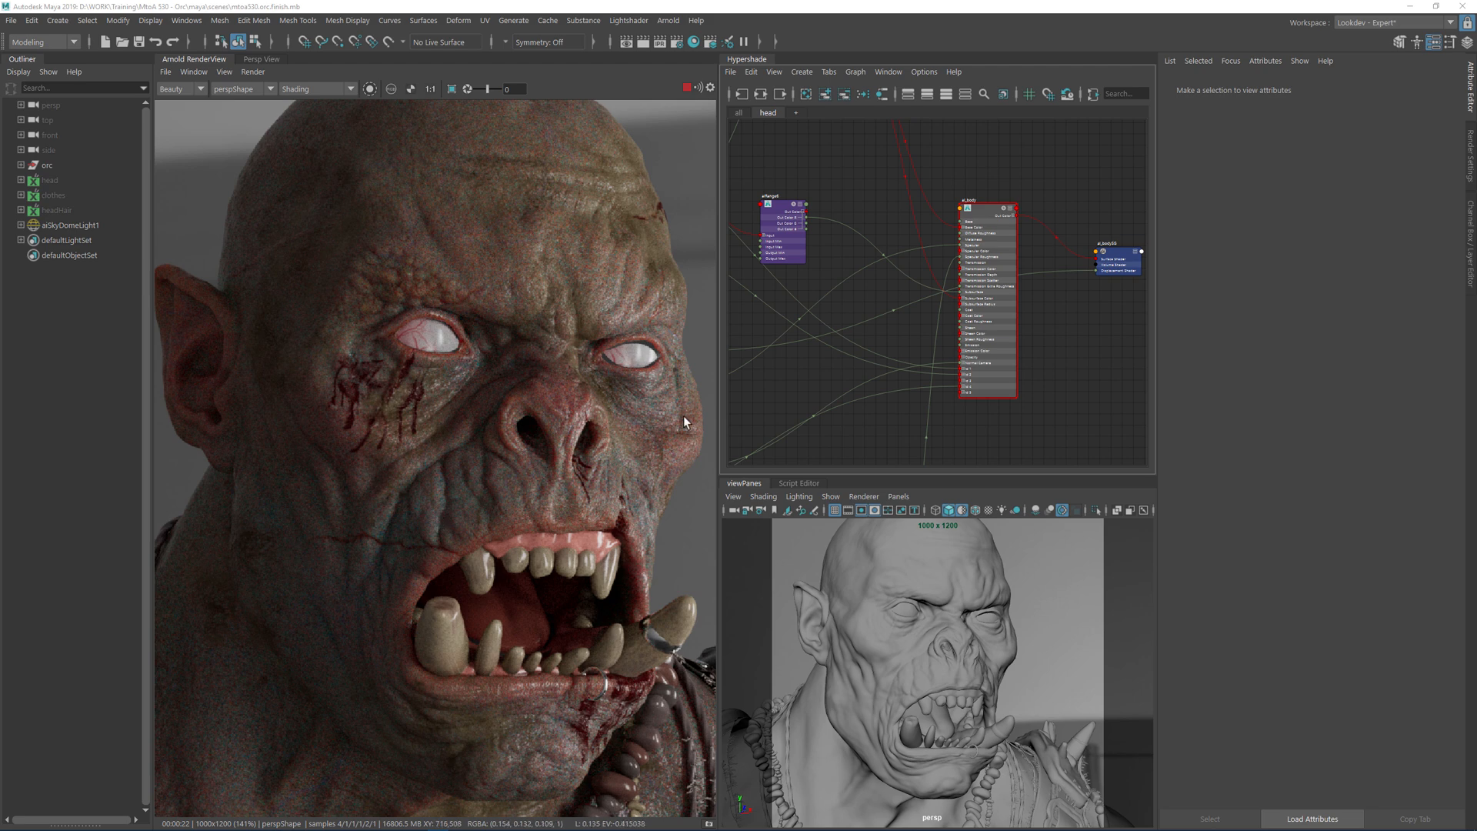
- Look over the rendered orc, and browse the model artist's portfolio on ArtStation in the web browser
scroll(529, 404, down, 2)
middle_drag(508, 393, 474, 390)
drag(1476, 208, 986, 167)
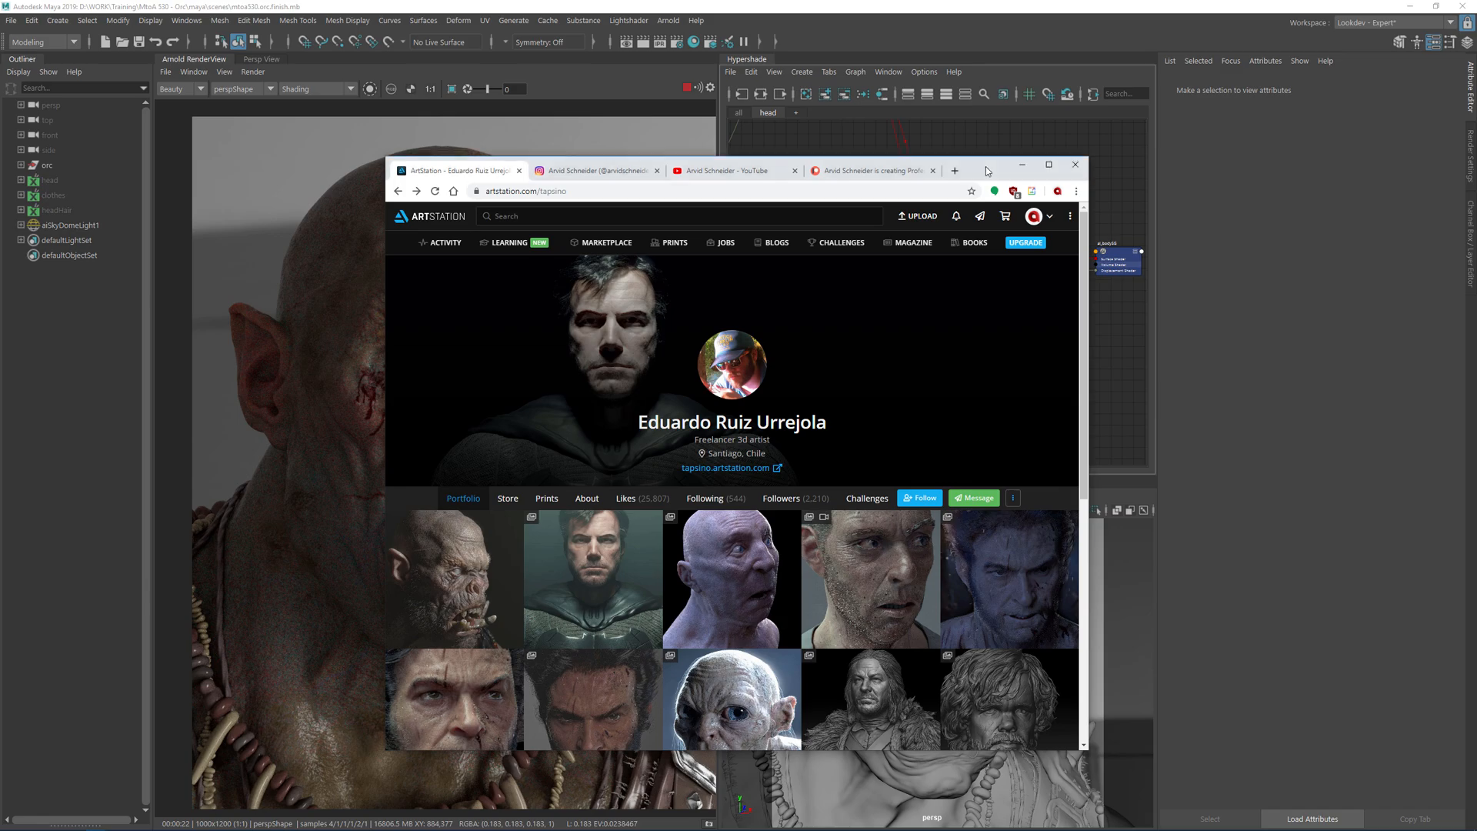
click(1049, 165)
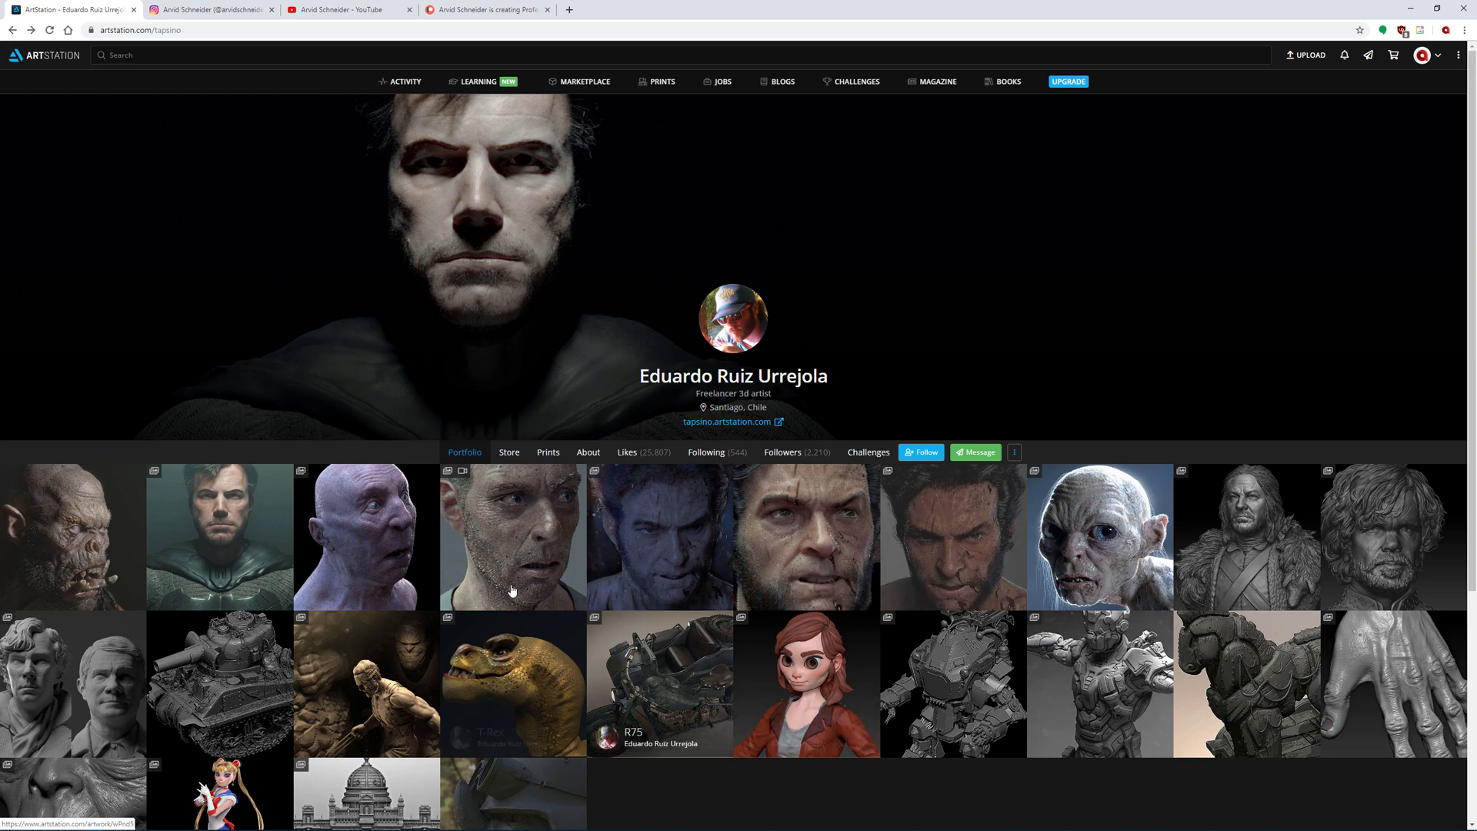
scroll(423, 608, down, 2)
scroll(817, 674, up, 1)
scroll(817, 675, up, 1)
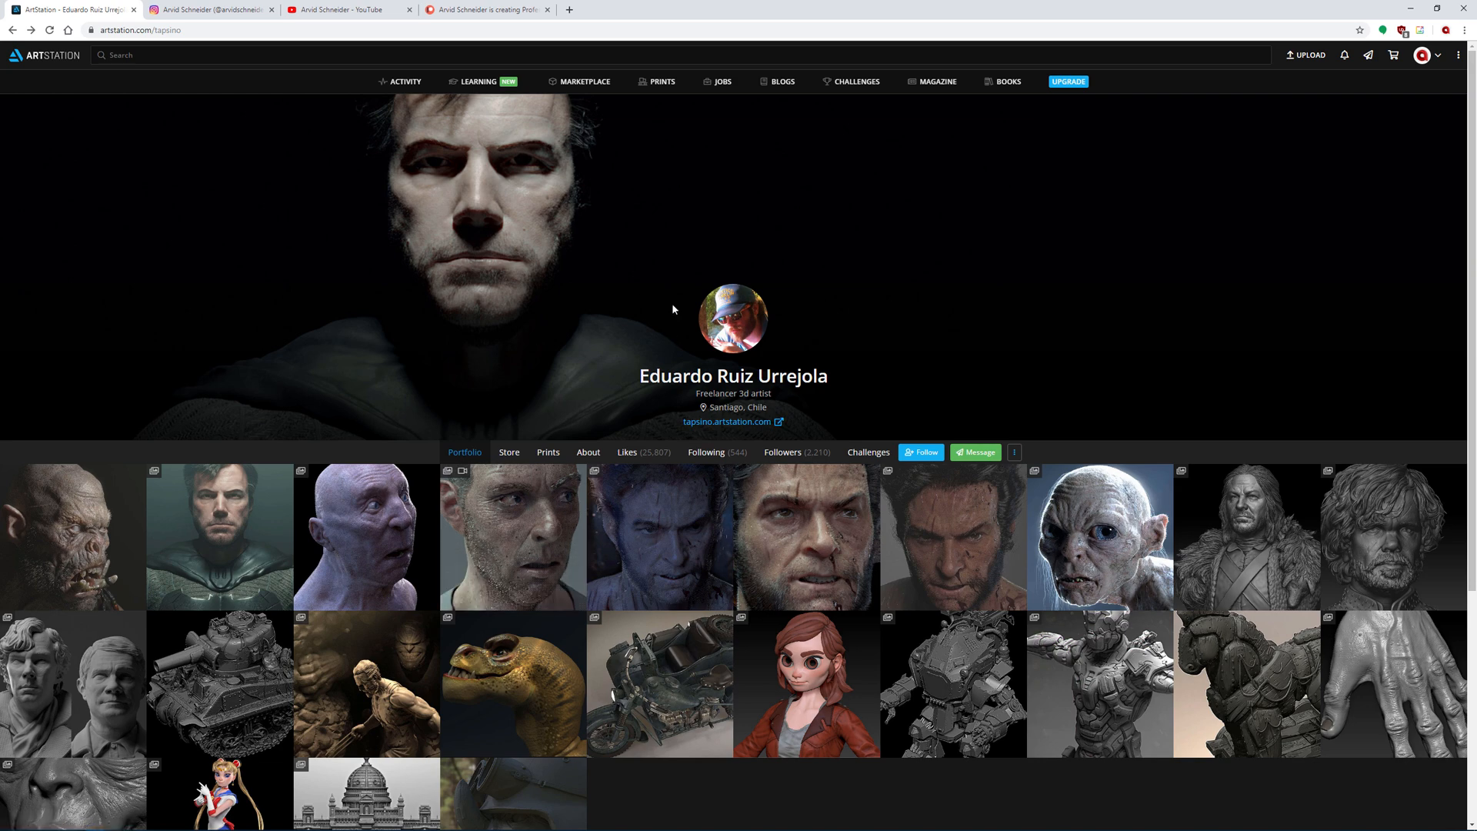
drag(865, 6, 1075, 133)
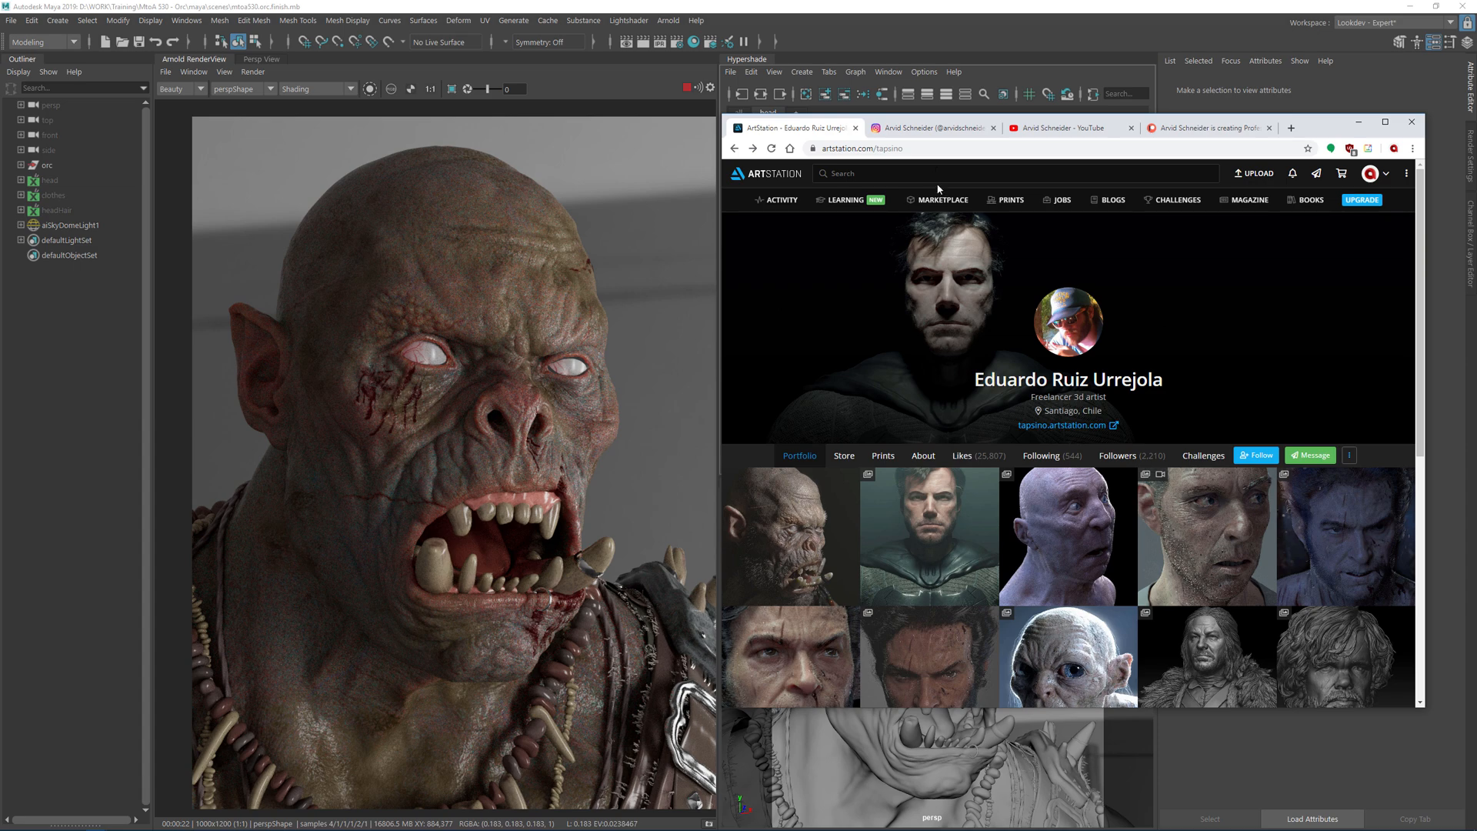
- Look through the tutorial posts and support tiers on the creator's Patreon page
click(1205, 128)
scroll(994, 423, down, 3)
scroll(993, 423, down, 6)
scroll(1075, 492, down, 6)
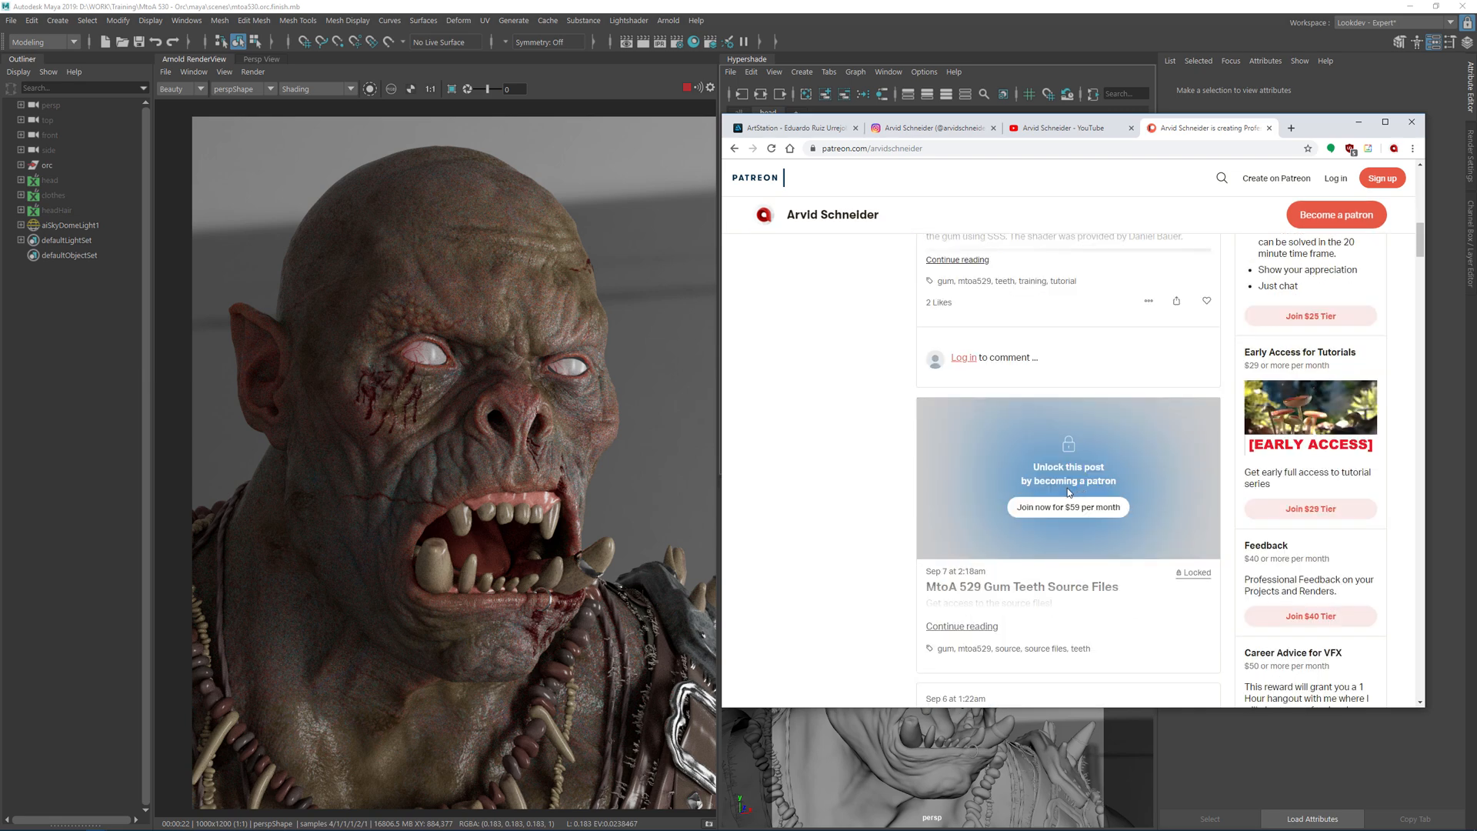
scroll(1075, 492, down, 3)
scroll(1054, 479, down, 5)
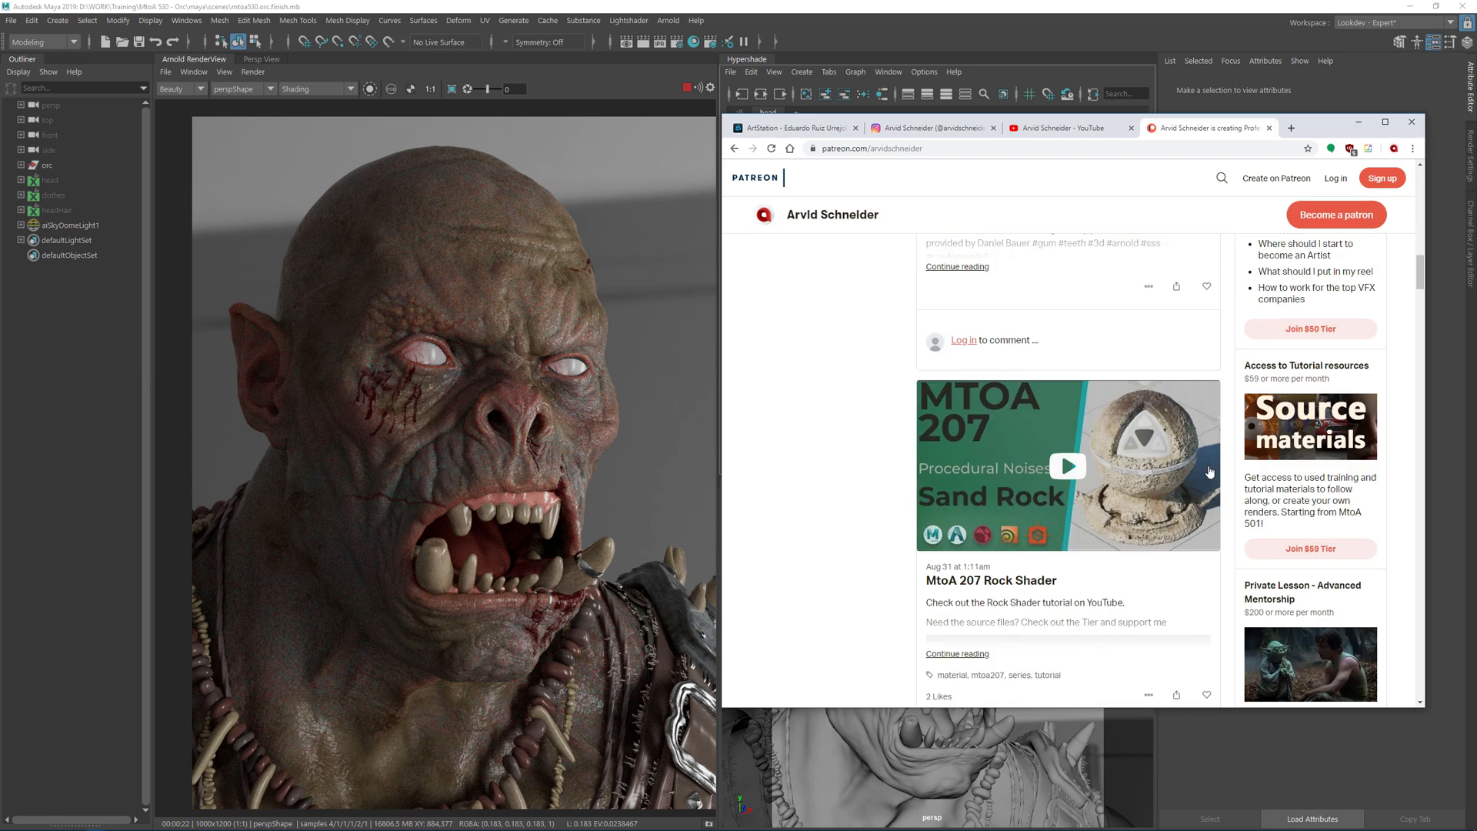
scroll(1044, 502, up, 4)
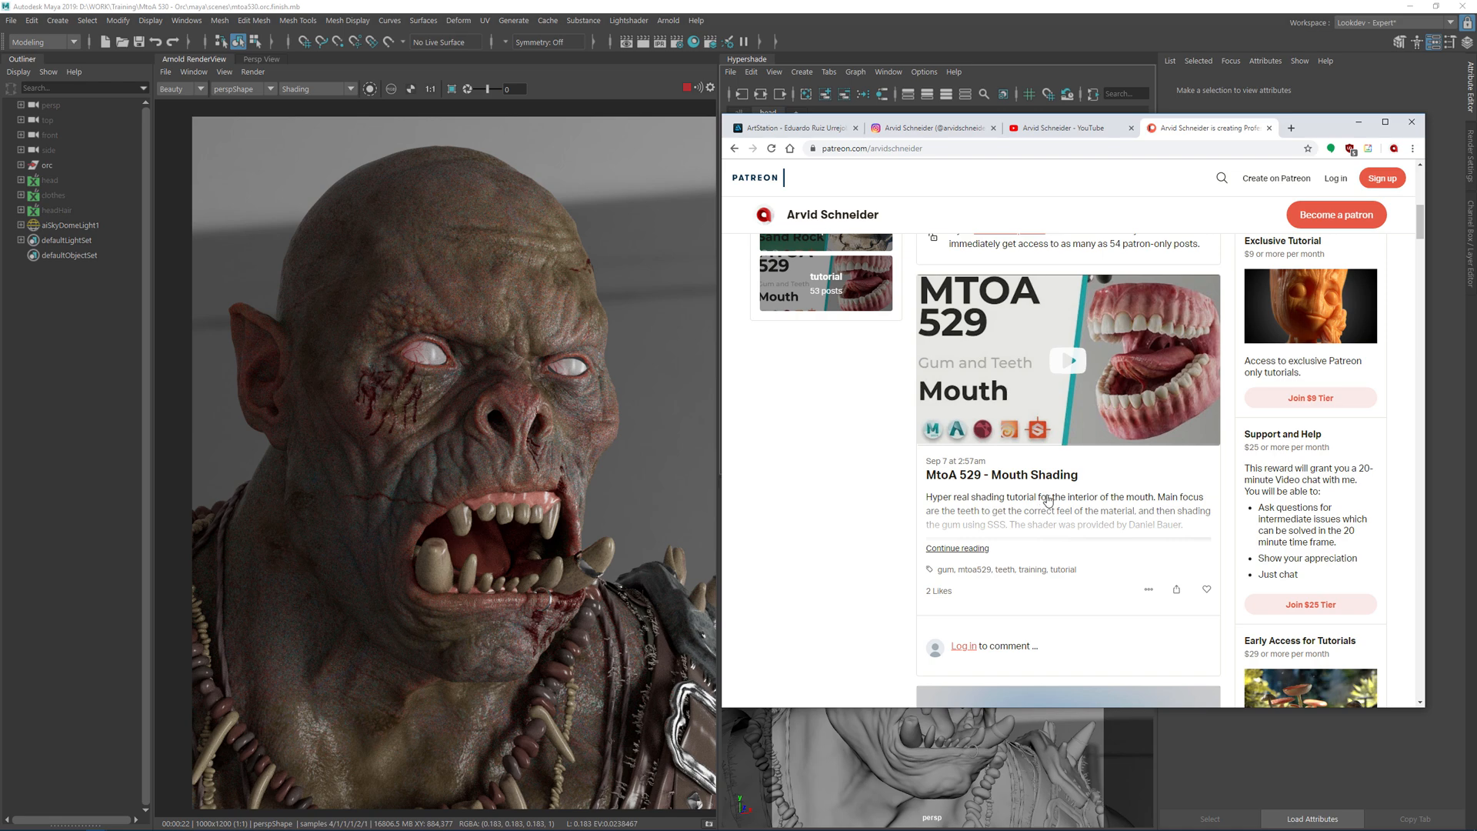
scroll(1048, 499, up, 10)
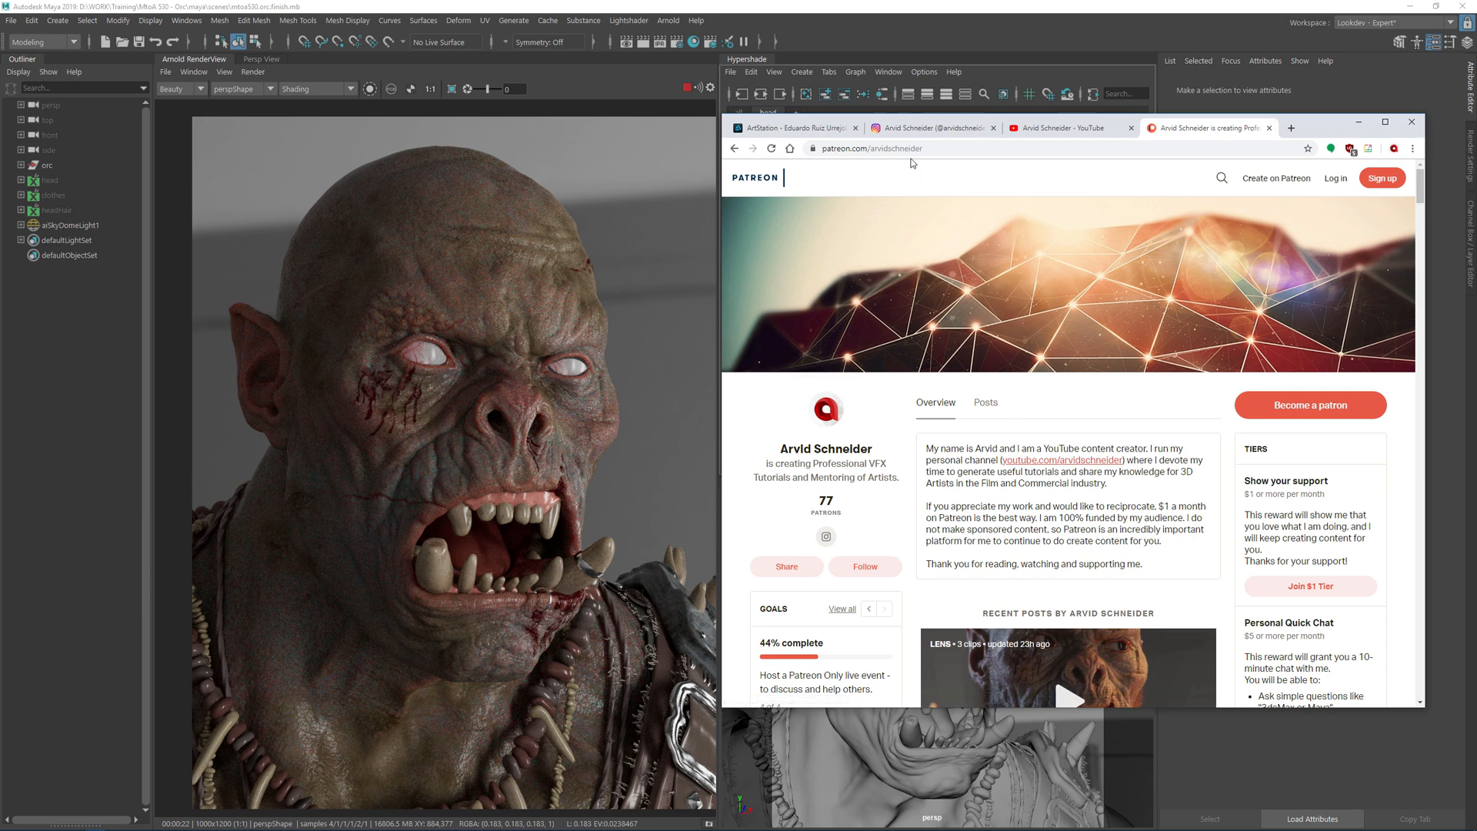
- View the creator's Instagram profile, and put the browser away to return to Maya
click(919, 129)
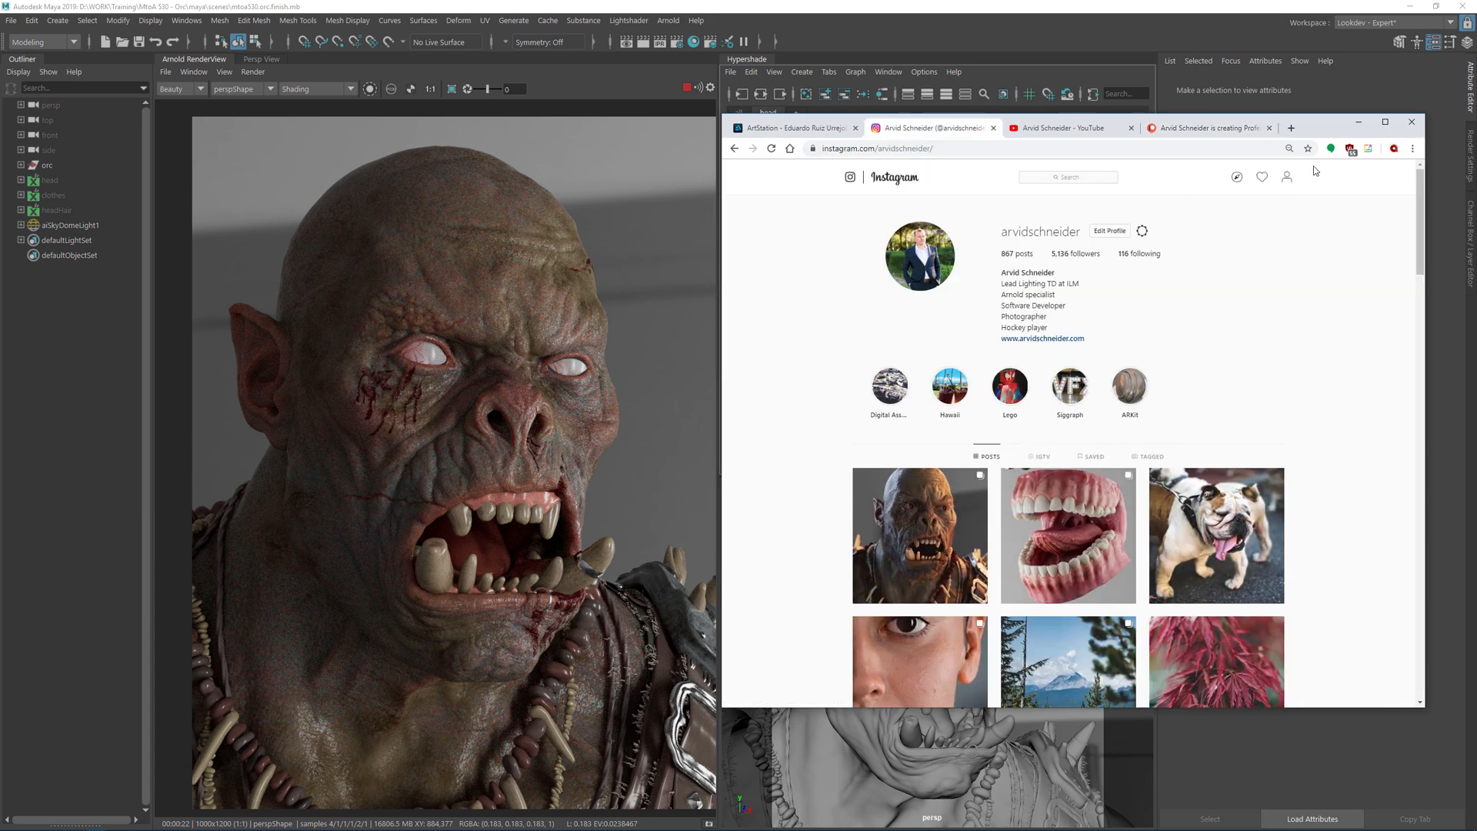
drag(1335, 127, 1301, 144)
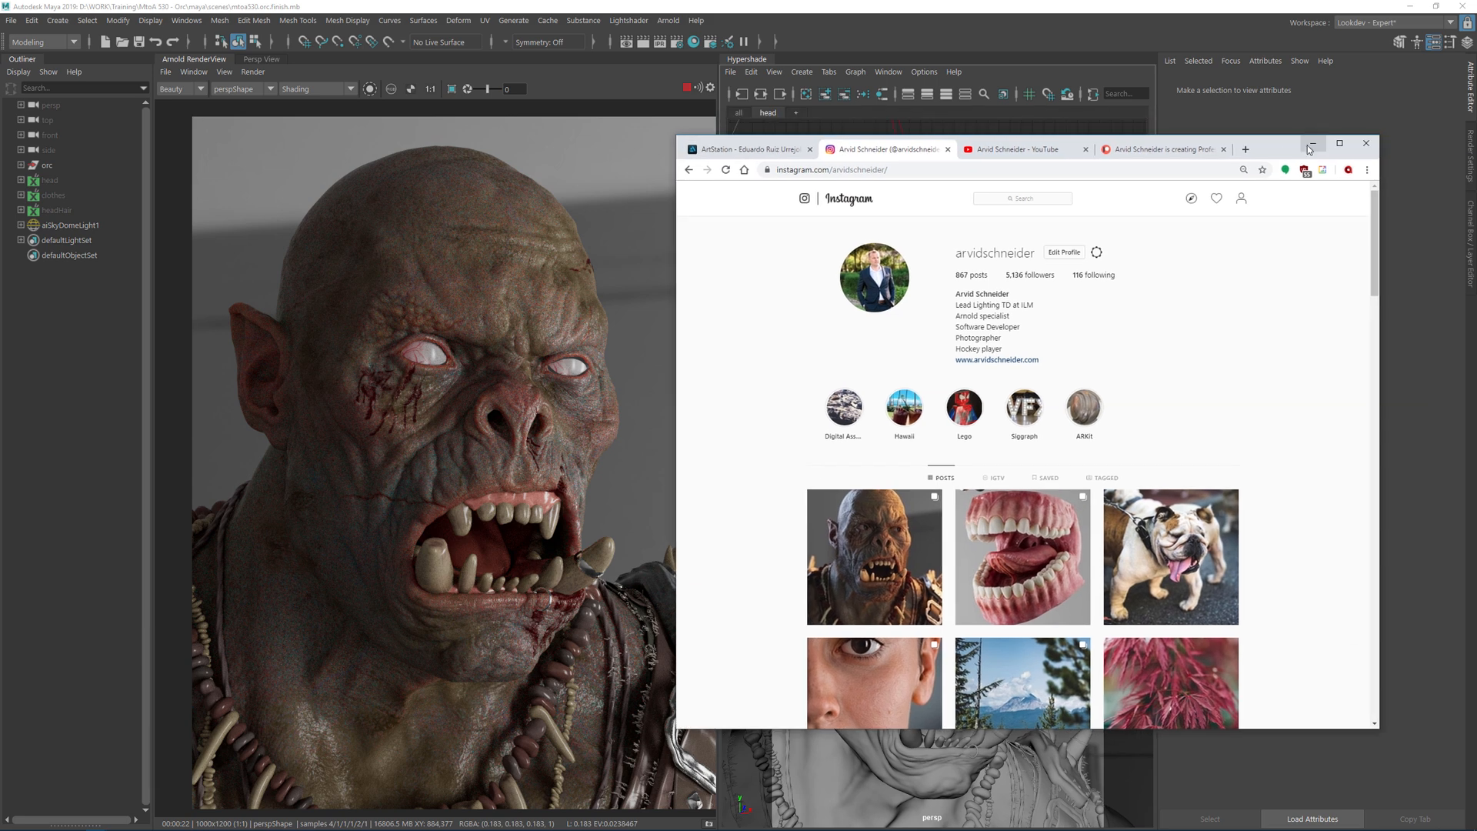
click(1312, 142)
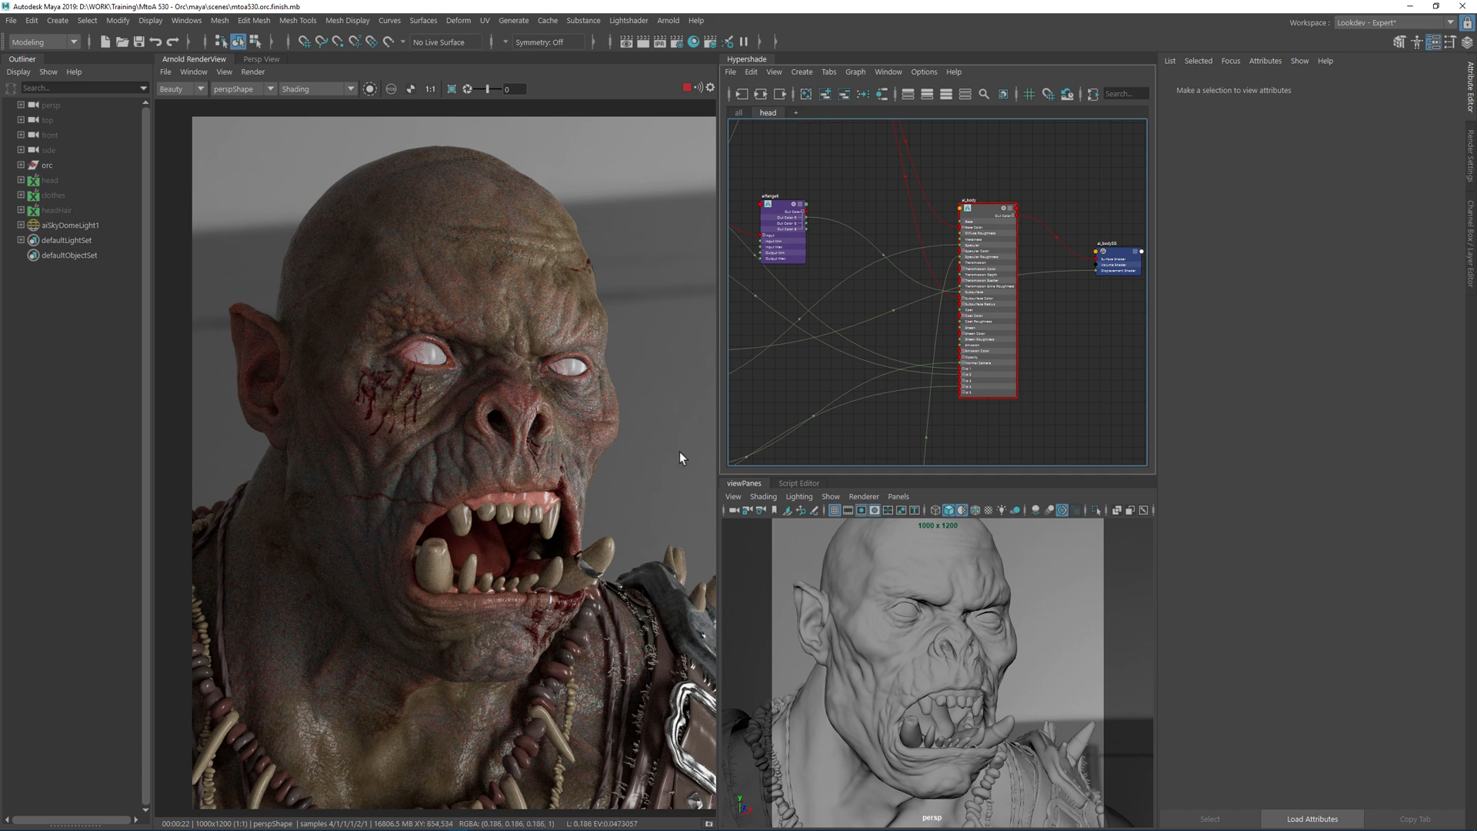
- Add a new Hypershade graph named "mouth eye"
click(795, 113)
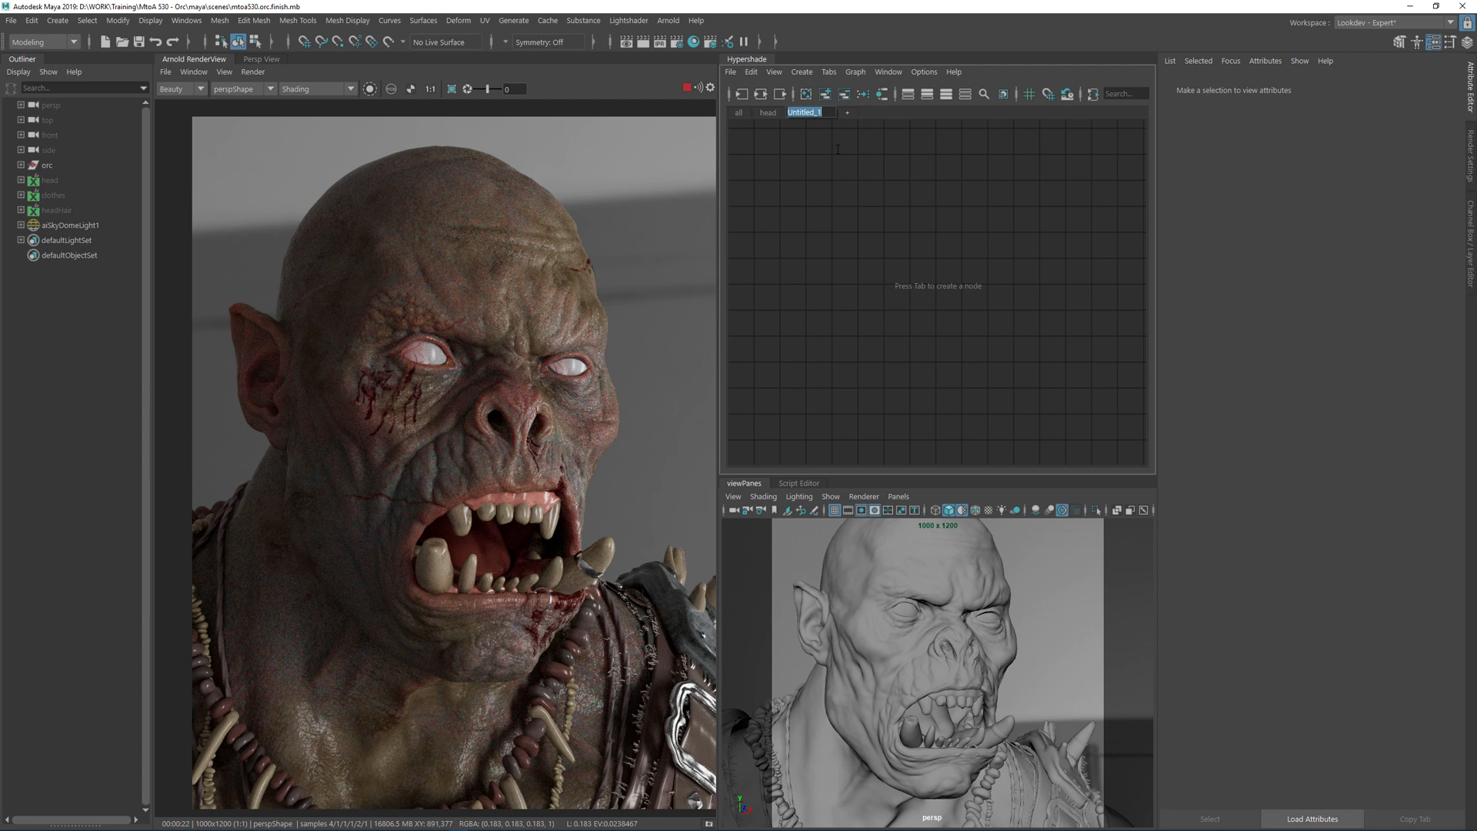
text(mouth eye)
key(Return)
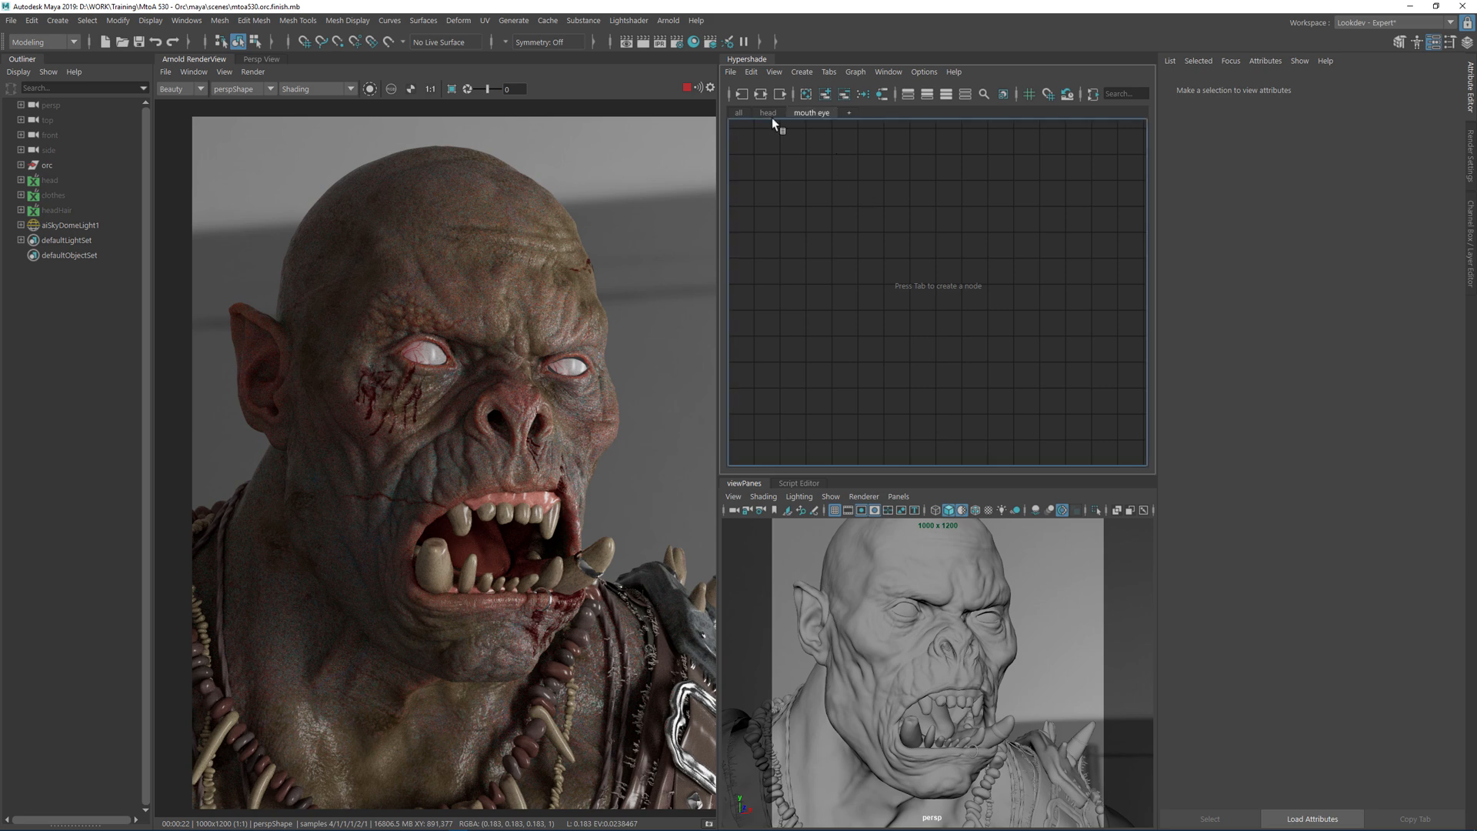
- Add the ai_sclera shader with its eye_exterior DM and TM, iris and mask textures from the full graph to the mouth eye graph
click(740, 112)
alt+middle_drag(994, 275, 964, 446)
alt+middle_drag(1027, 336, 970, 174)
scroll(1000, 287, up, 5)
alt+middle_drag(1000, 287, 1068, 307)
scroll(984, 284, down, 1)
scroll(920, 311, down, 1)
scroll(882, 269, up, 1)
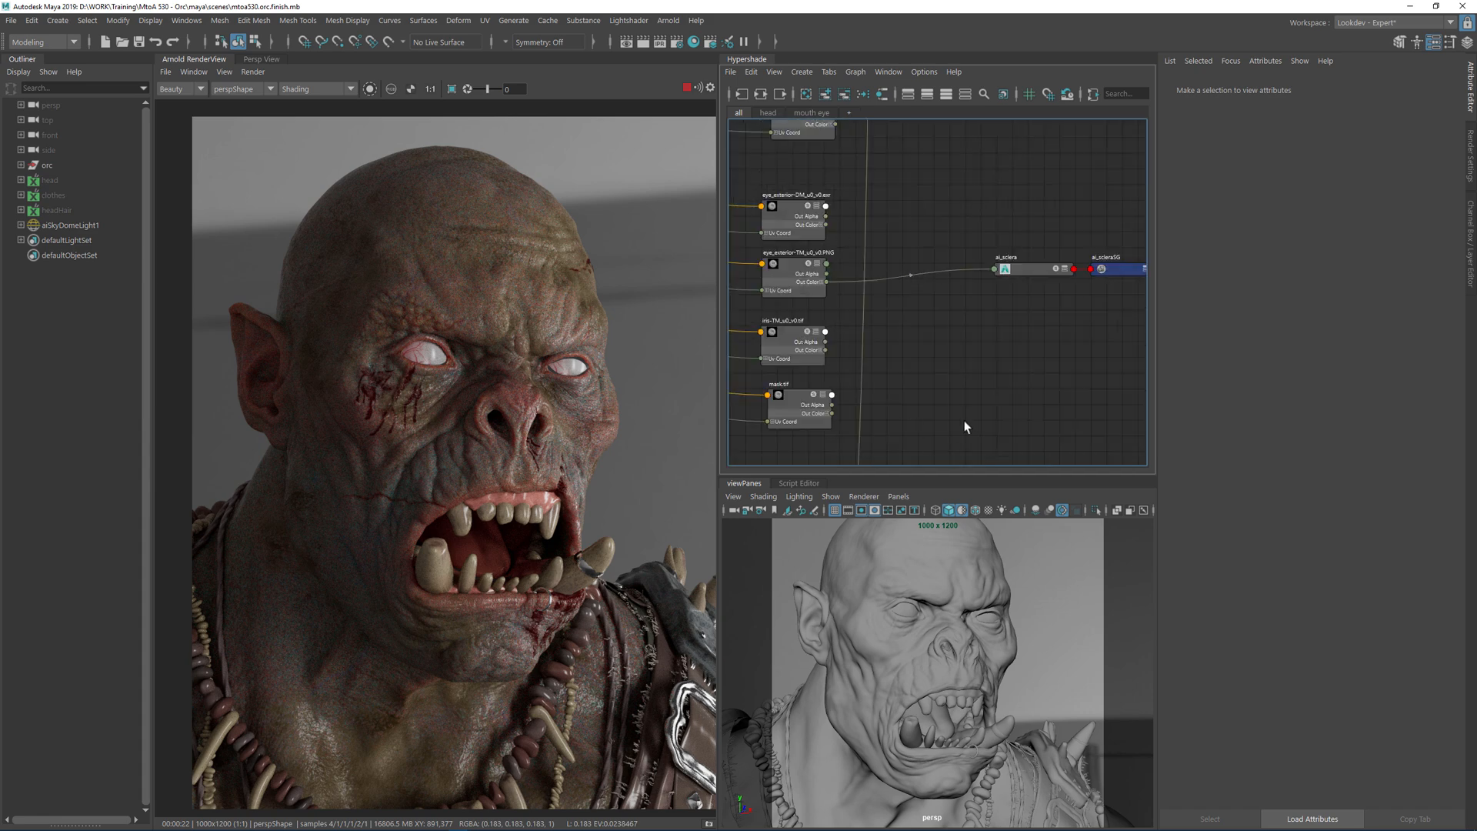
drag(963, 420, 797, 200)
click(792, 163)
drag(1041, 432, 802, 211)
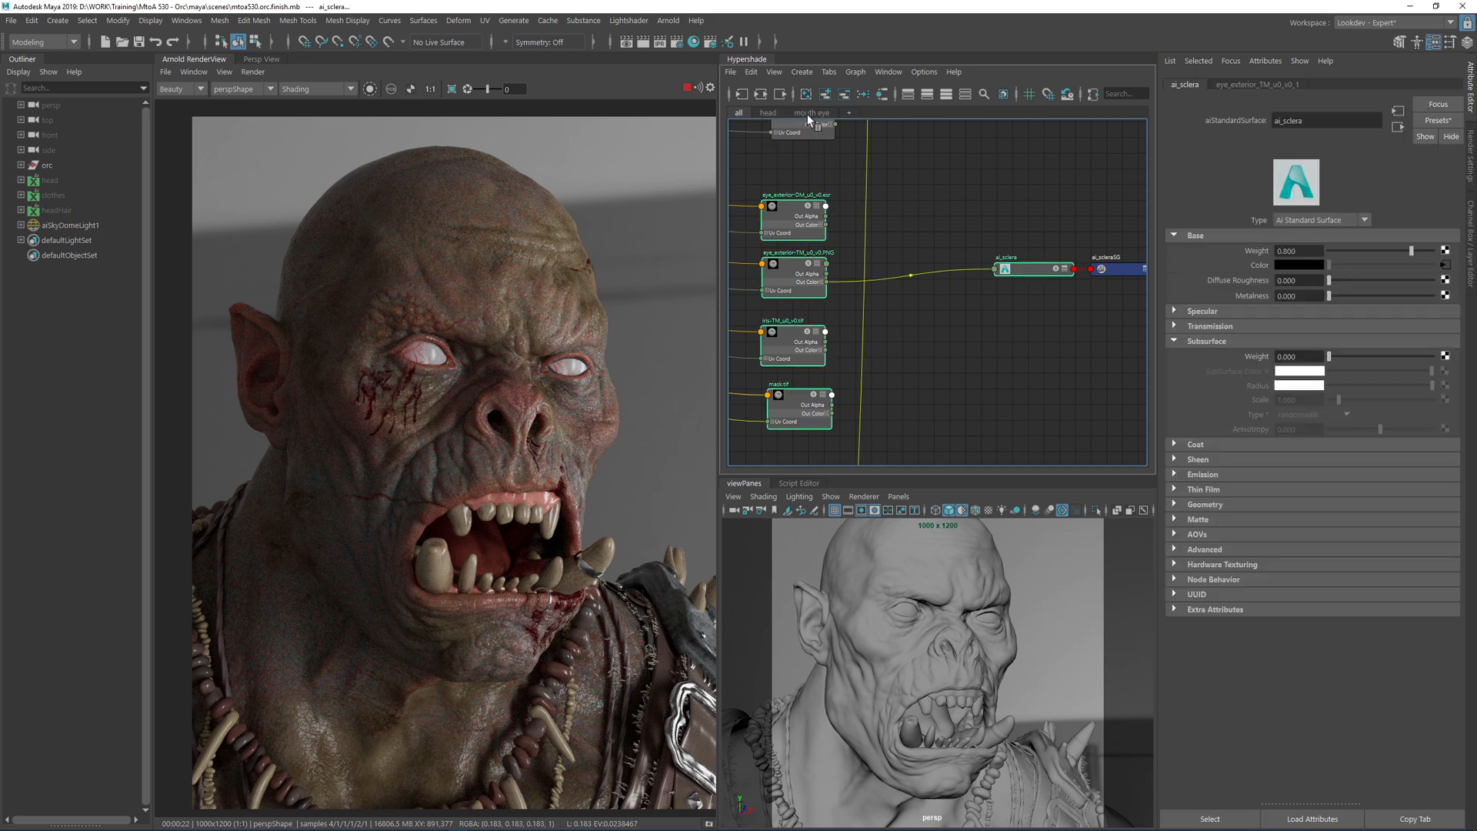
middle_drag(807, 116, 811, 112)
click(826, 94)
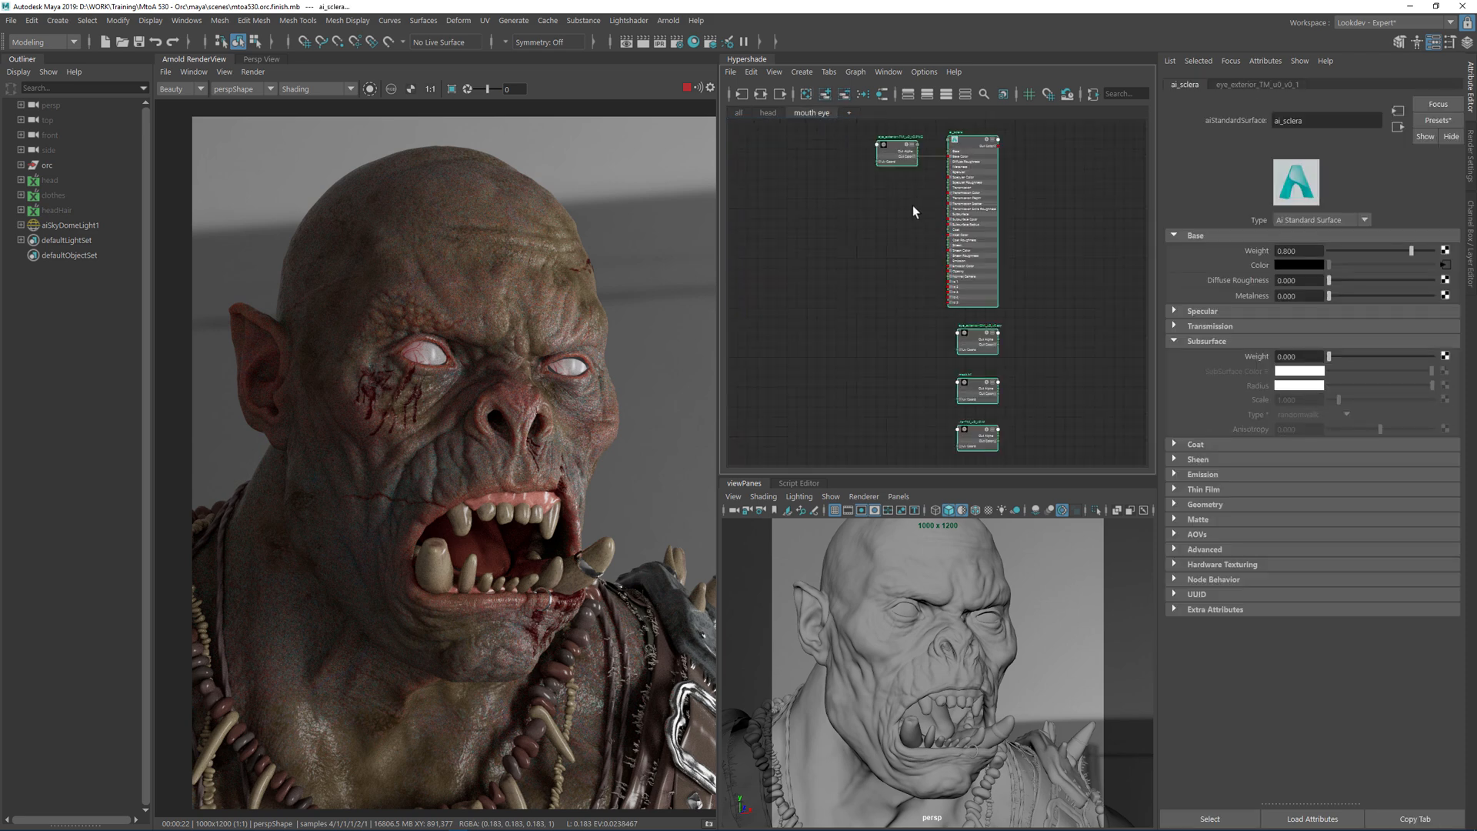
- Place the unconnected eye_exterior-DM, mask and iris texture nodes beside the ai_sclera shader's input side
click(1050, 216)
drag(885, 231, 1092, 412)
alt+middle_drag(977, 376, 825, 163)
scroll(763, 196, up, 3)
- Connect the Out Color of the eye_exterior-DM, mask and iris textures to Id 1, Id 2 and Id 3 of ai_sclera
click(796, 177)
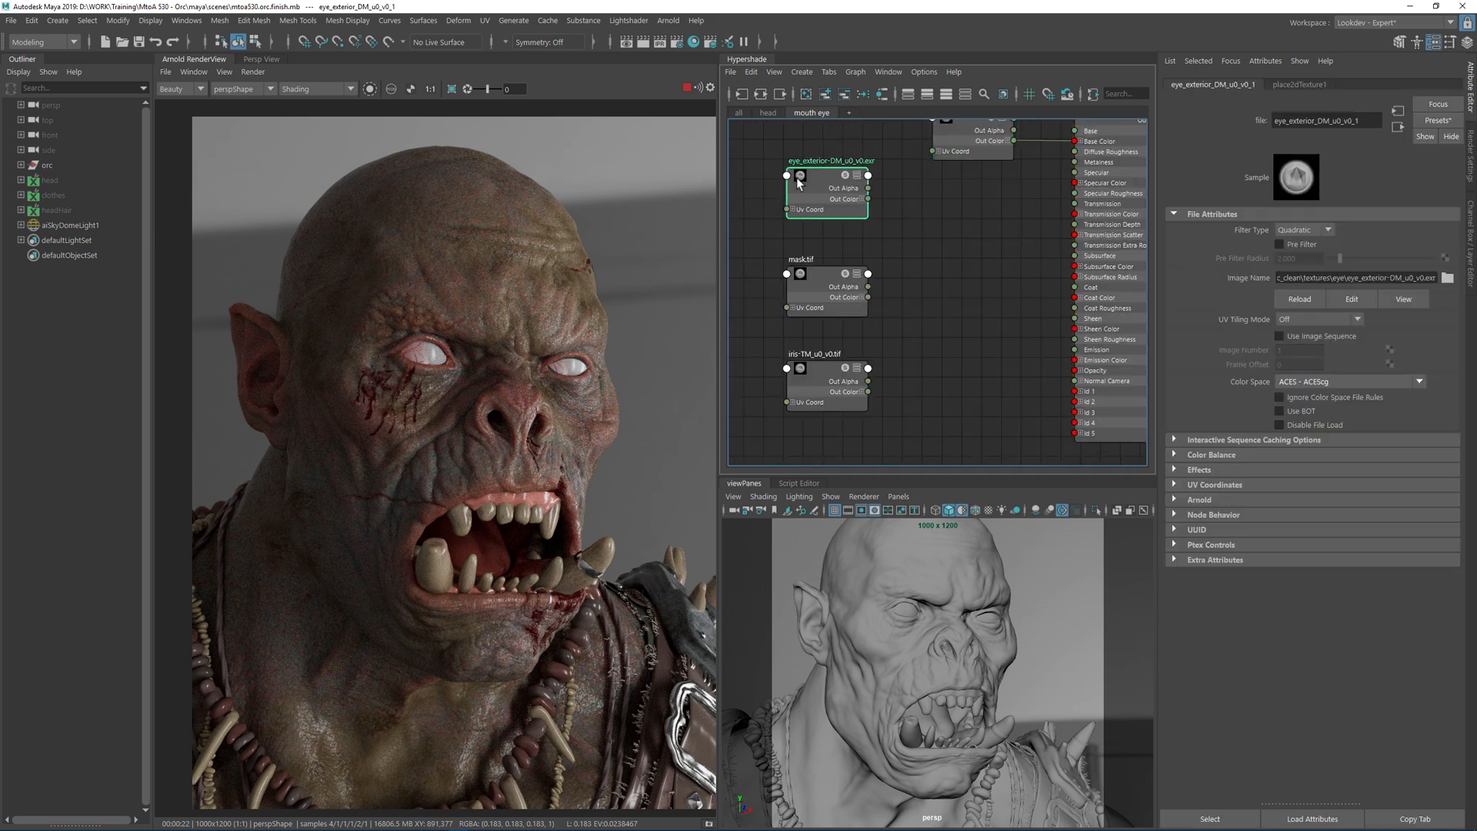
drag(868, 199, 1077, 393)
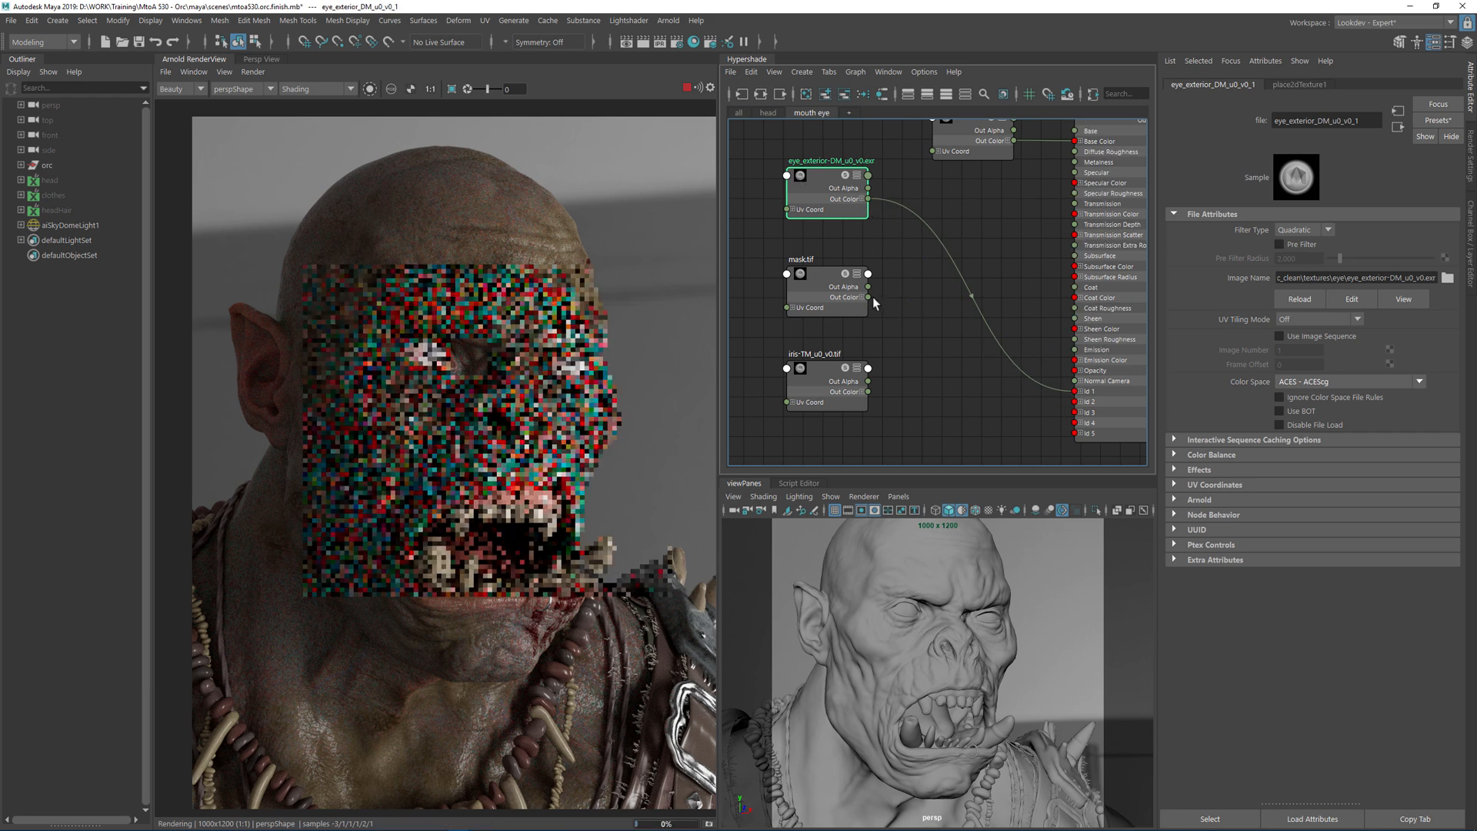
drag(867, 297, 1076, 405)
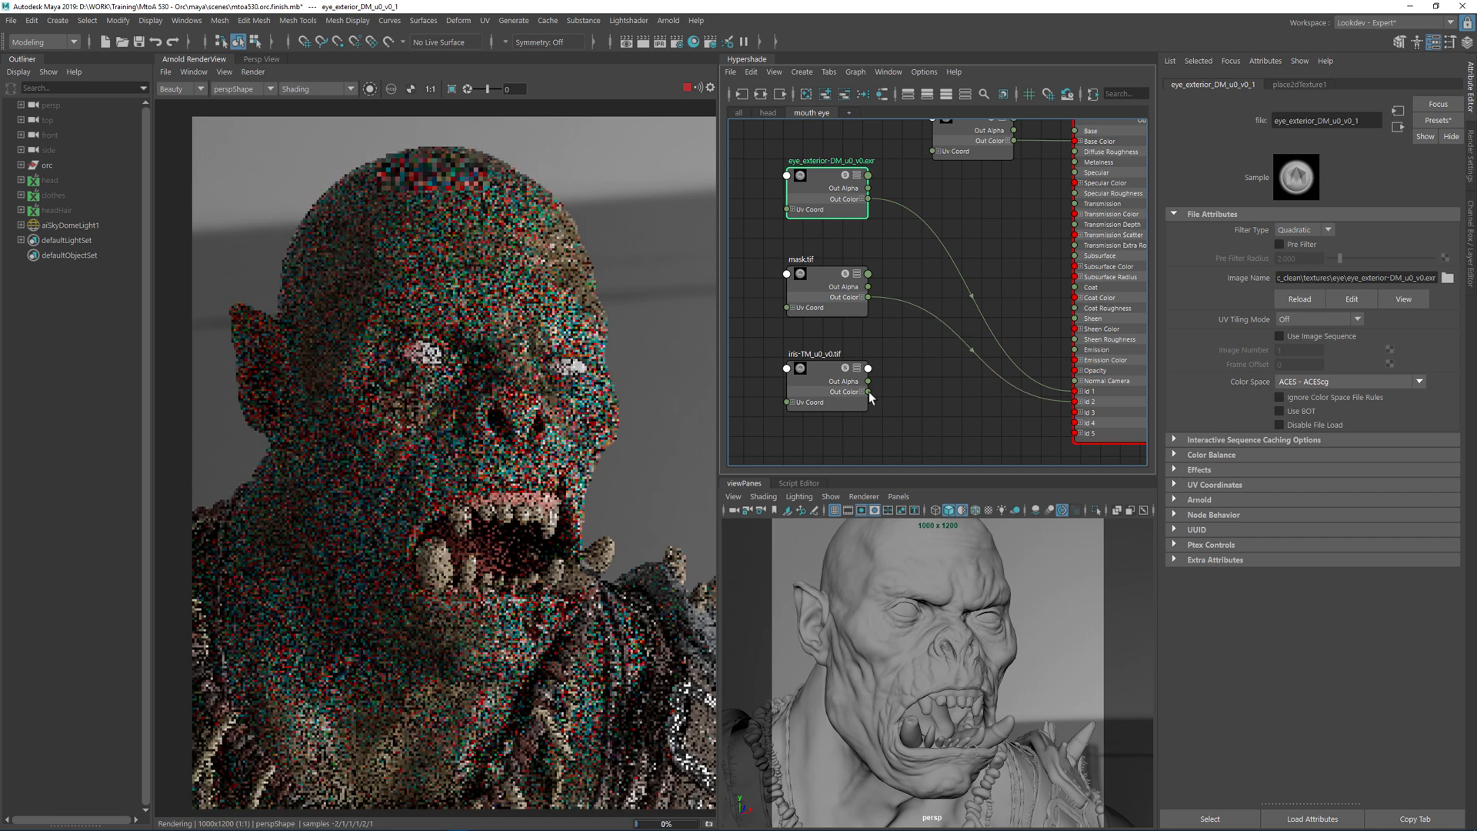
drag(868, 391, 1074, 413)
- Limit the Arnold render to a crop region around one eye, and turn on Isolate Selected shading
mouse_move(362, 296)
shift+mouse_down()
mouse_move(534, 407)
mouse_move(500, 393)
shift+mouse_up()
scroll(424, 374, up, 2)
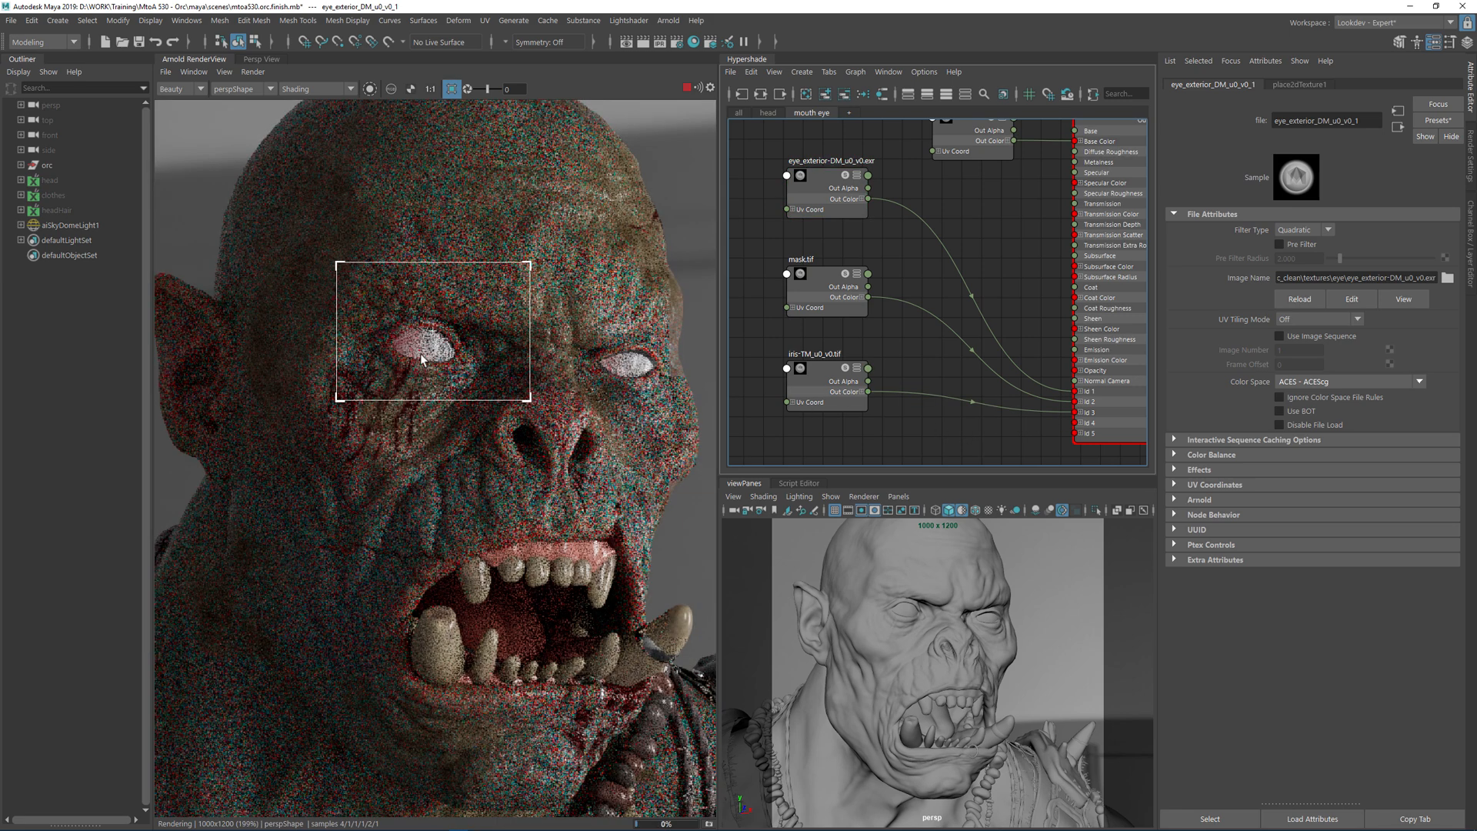
scroll(425, 373, up, 2)
click(441, 375)
middle_drag(471, 336, 489, 353)
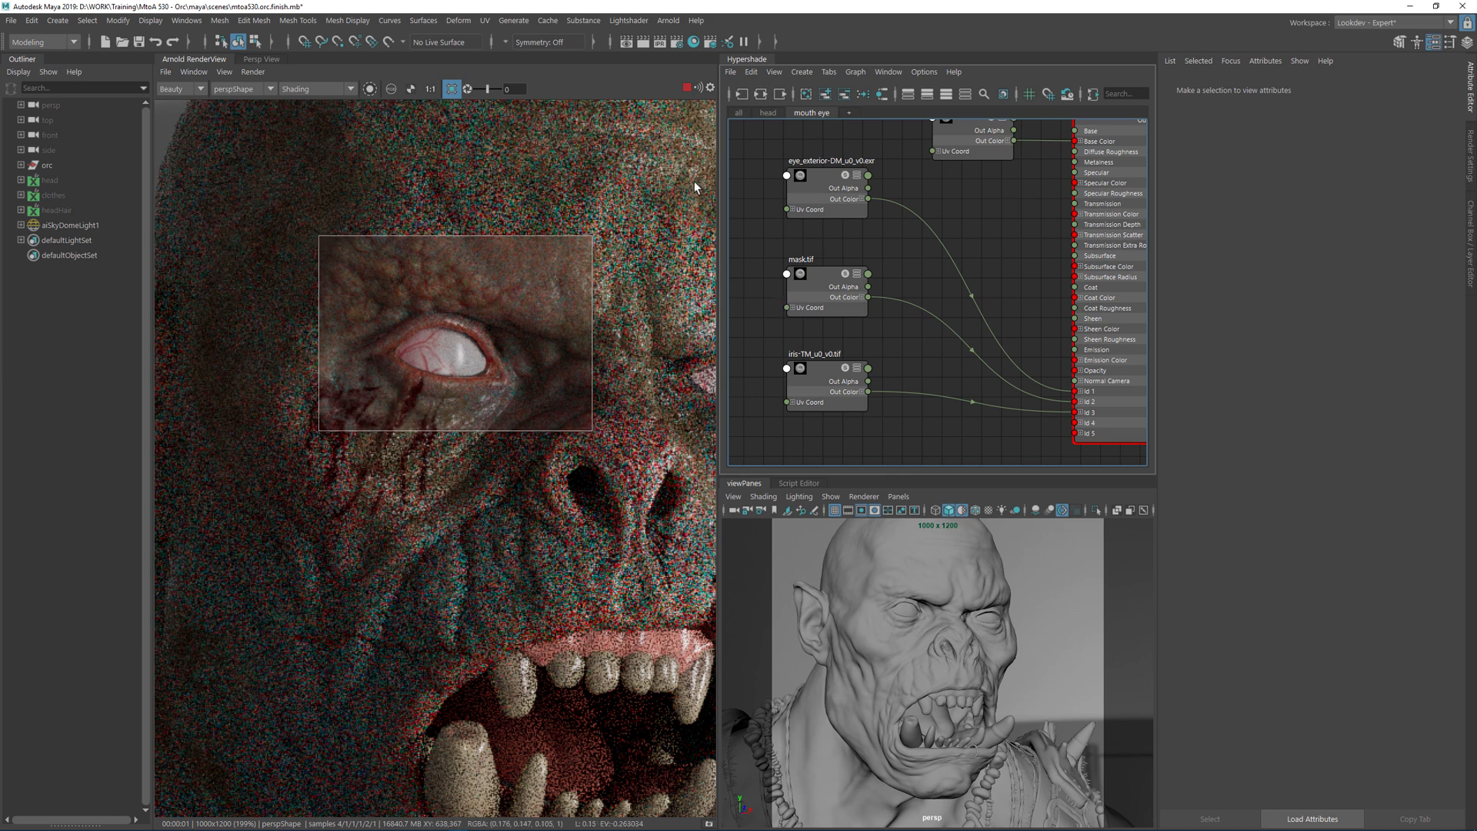
click(369, 89)
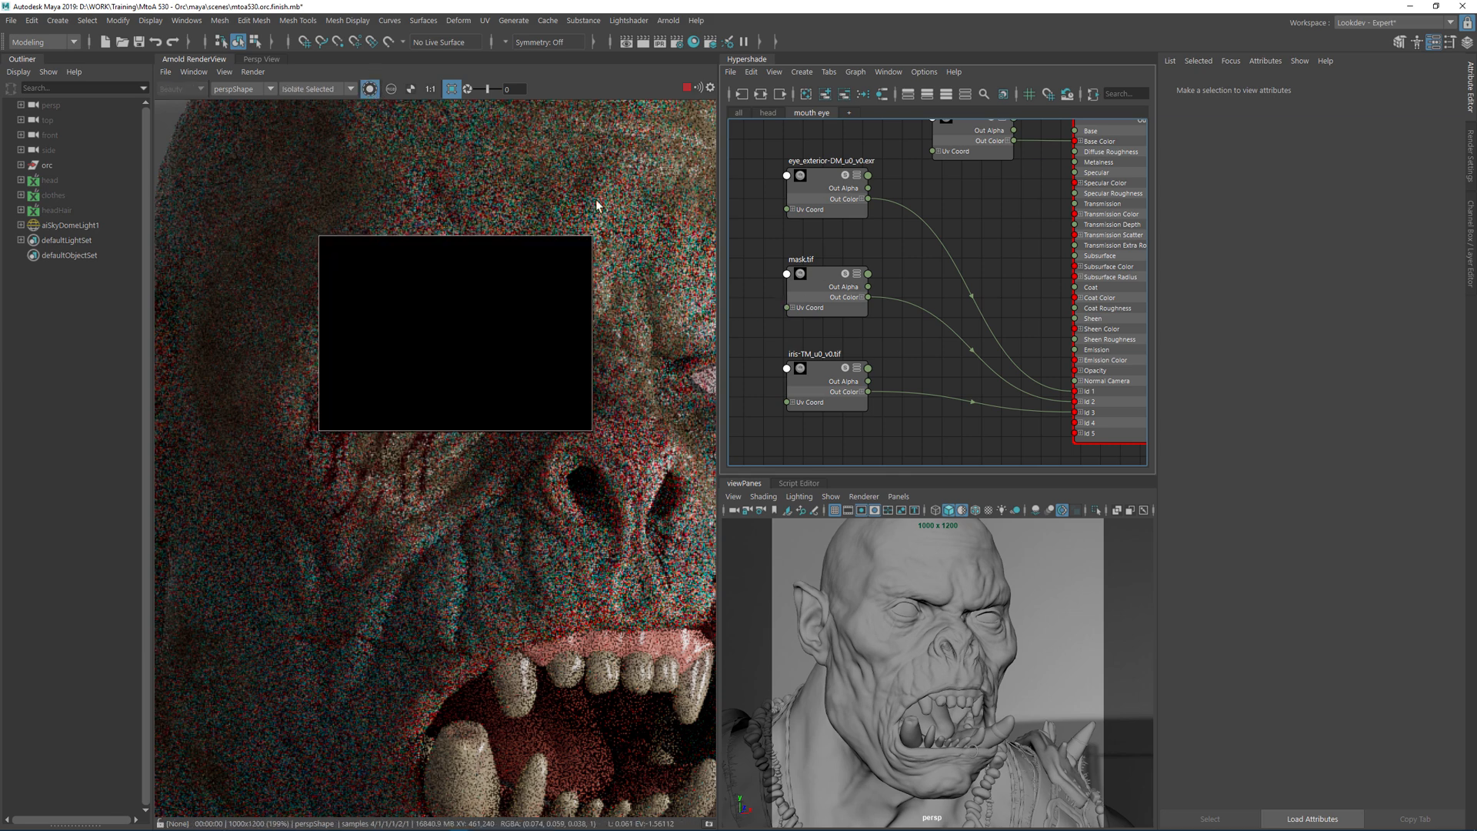
- Set the UV tiling mode of the eye_exterior-DM texture to 0-based (ZBrush)
click(824, 188)
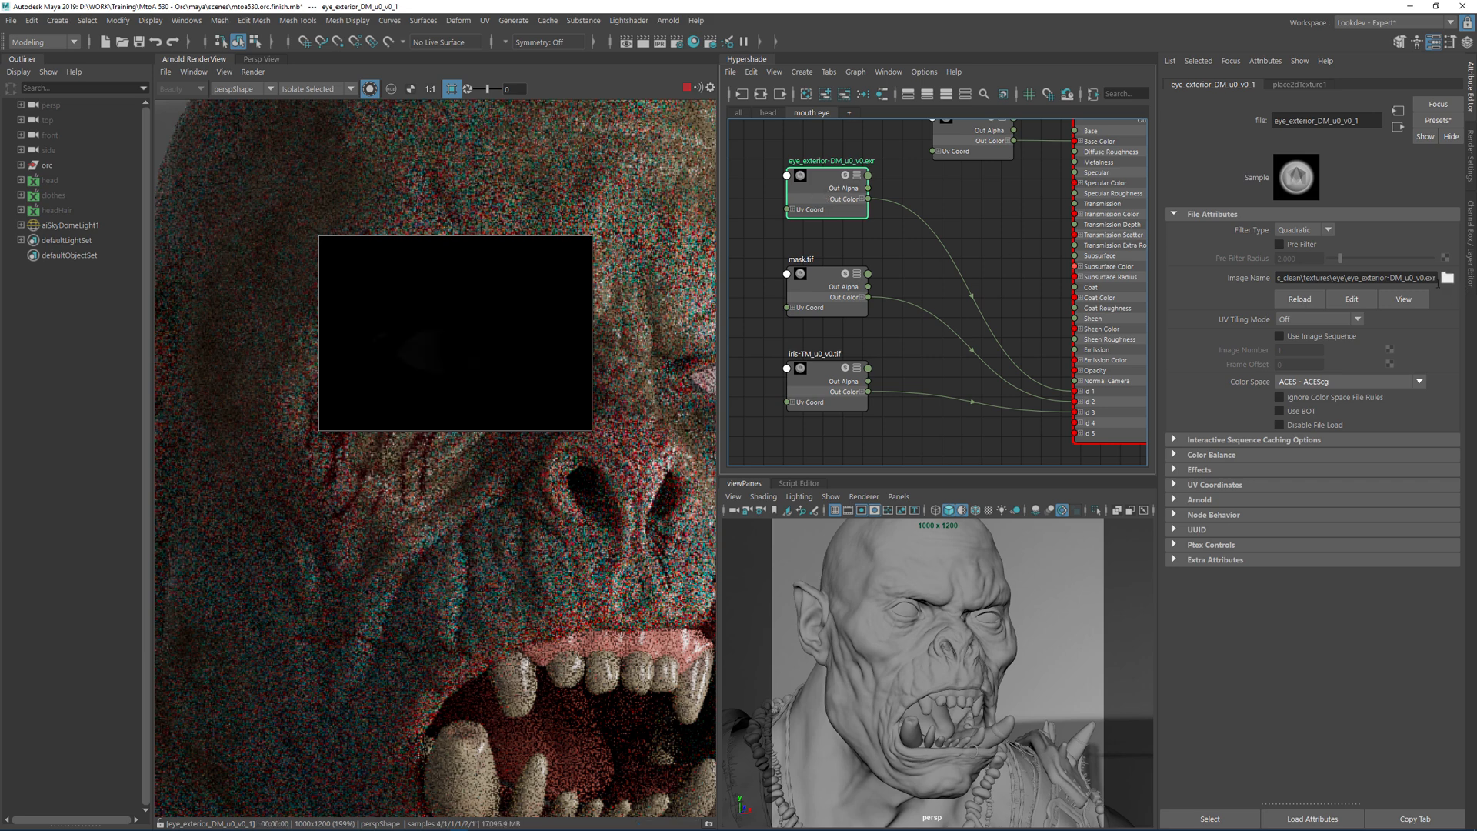
click(1315, 320)
click(1320, 348)
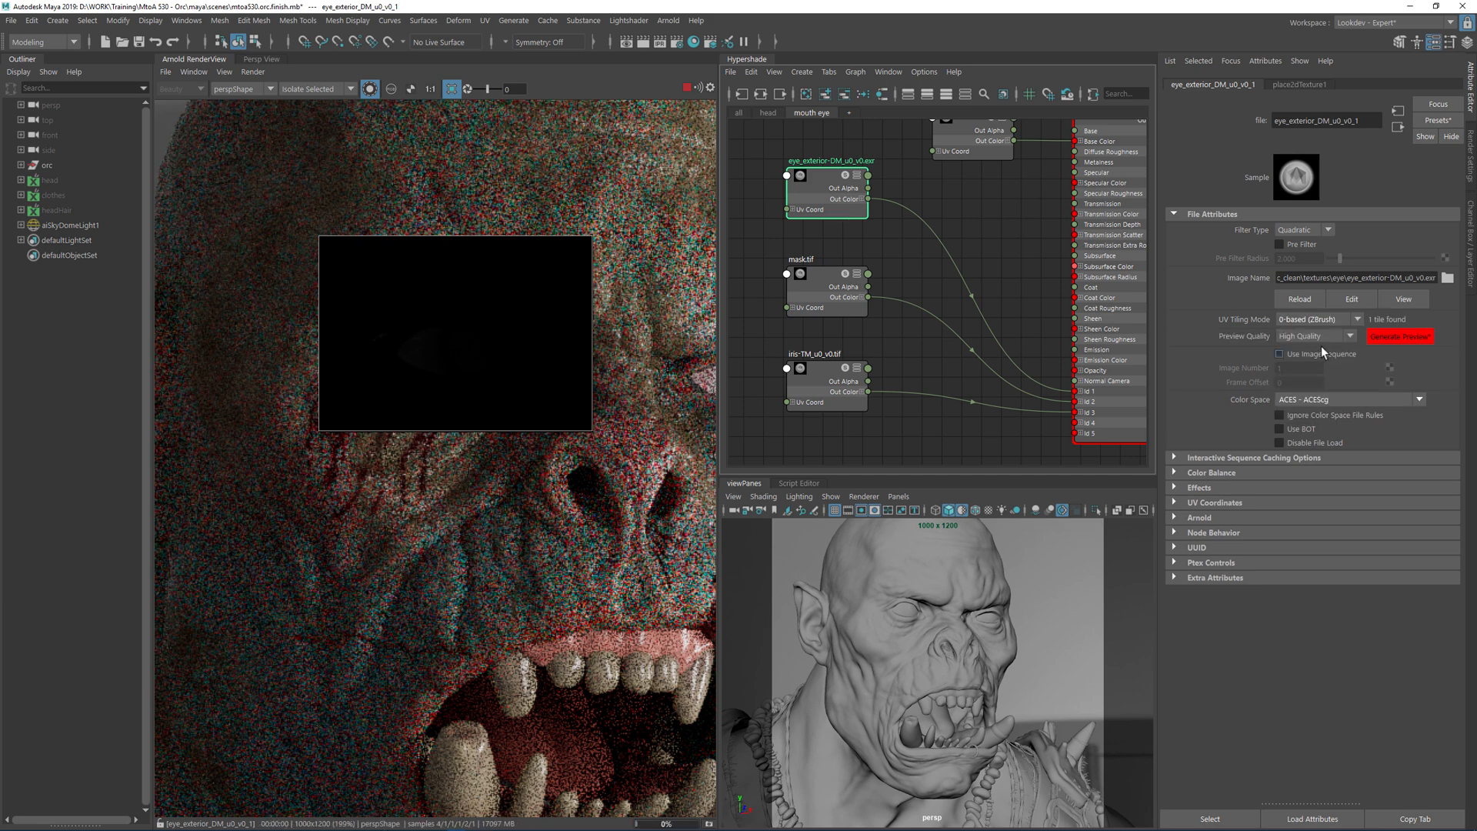
- Inspect the isolated eye displacement texture with exposure temporarily raised to 2.05, and preview the mask and iris textures
click(880, 238)
click(824, 183)
scroll(440, 358, up, 2)
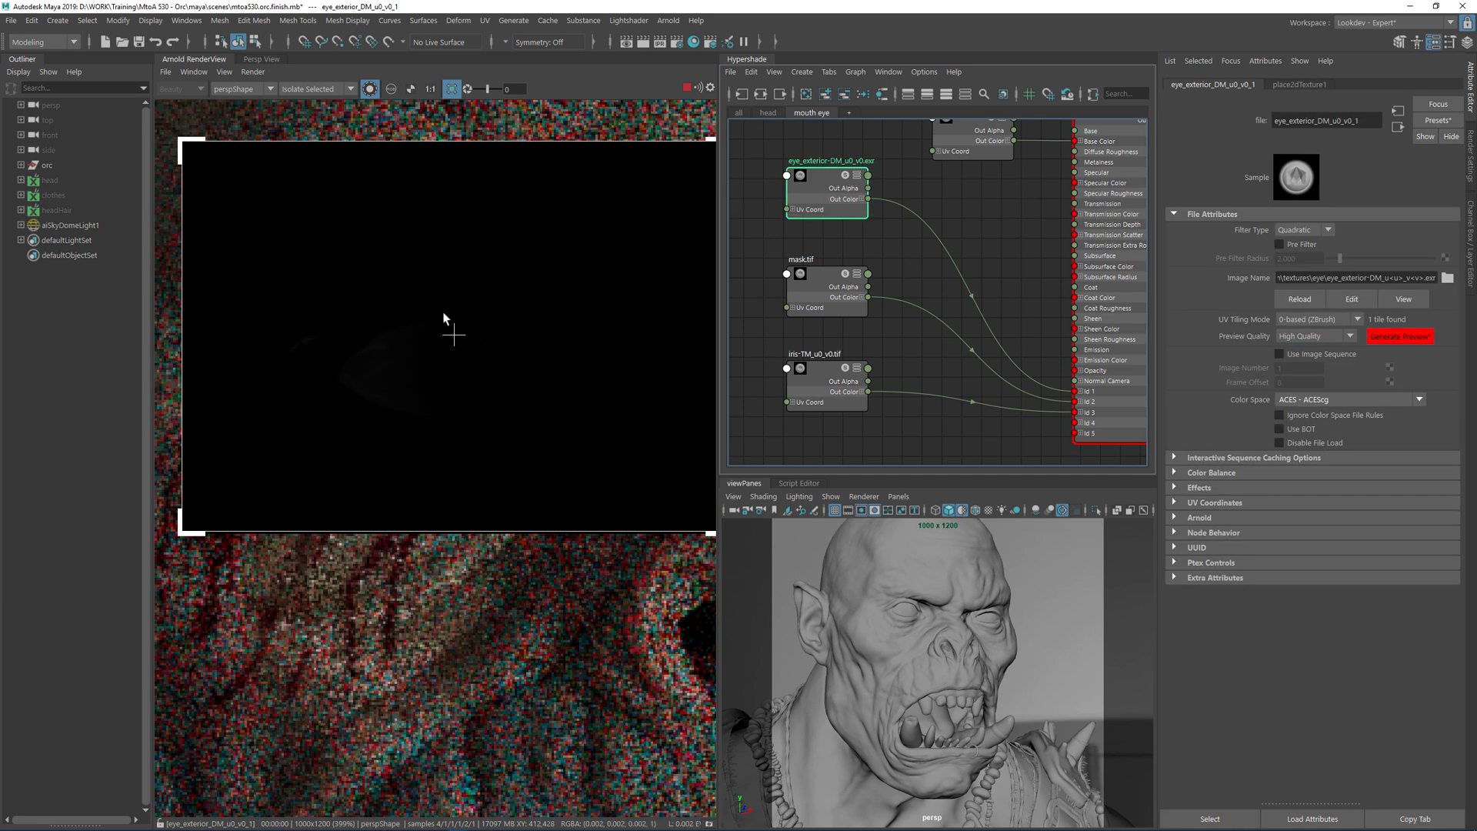
drag(488, 90, 491, 91)
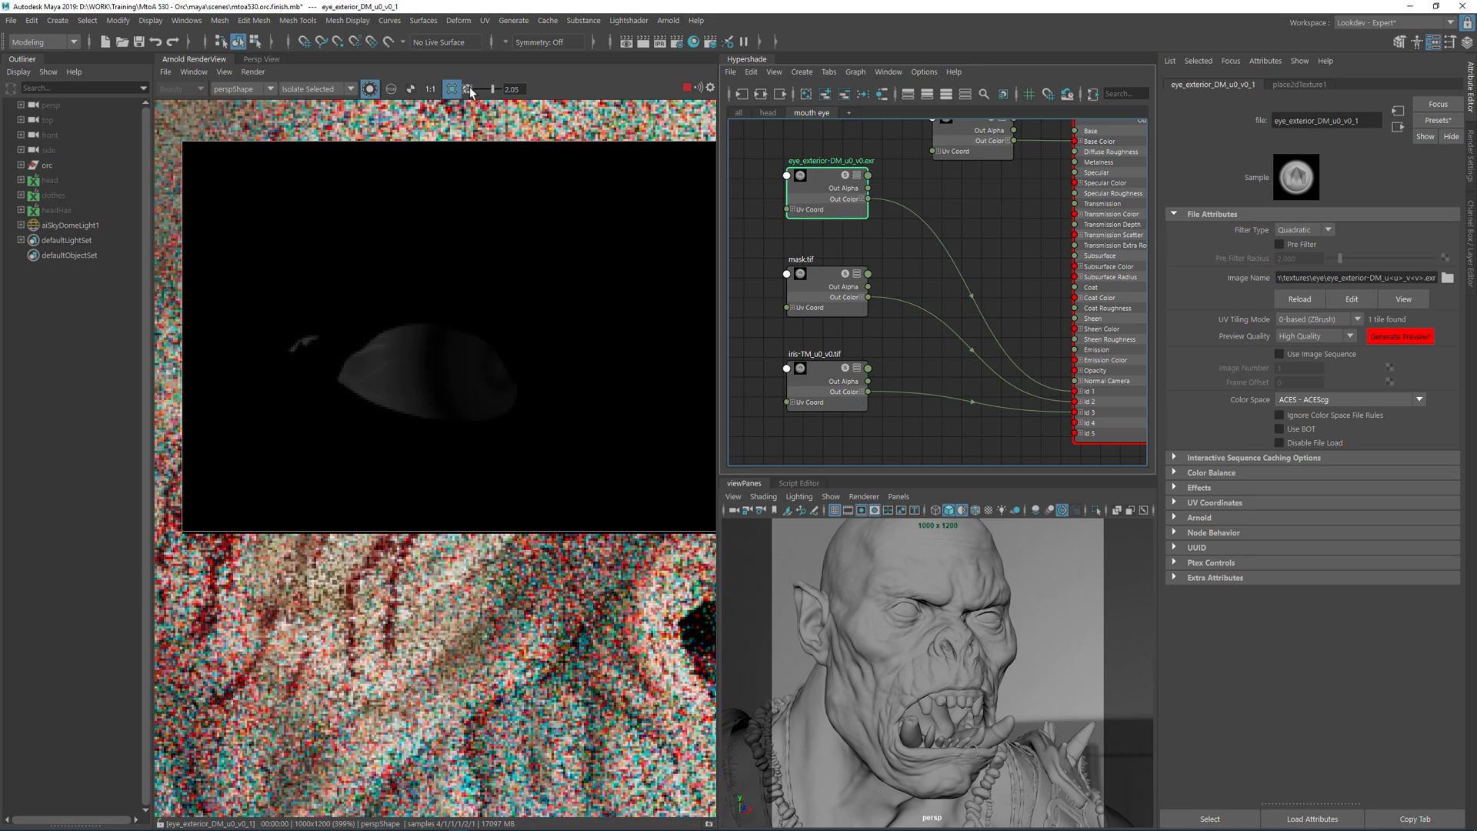
click(467, 88)
click(813, 289)
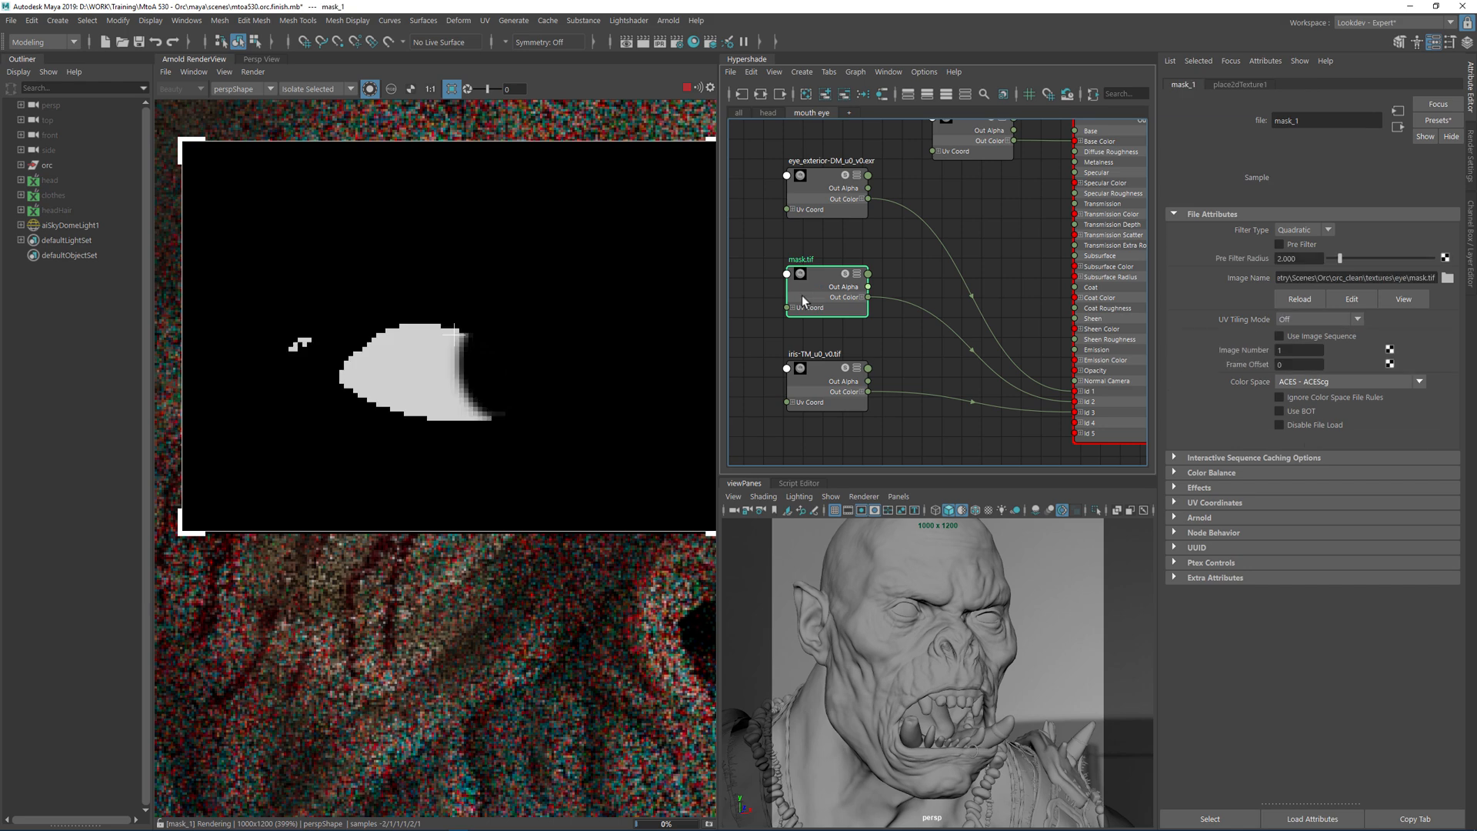
click(819, 372)
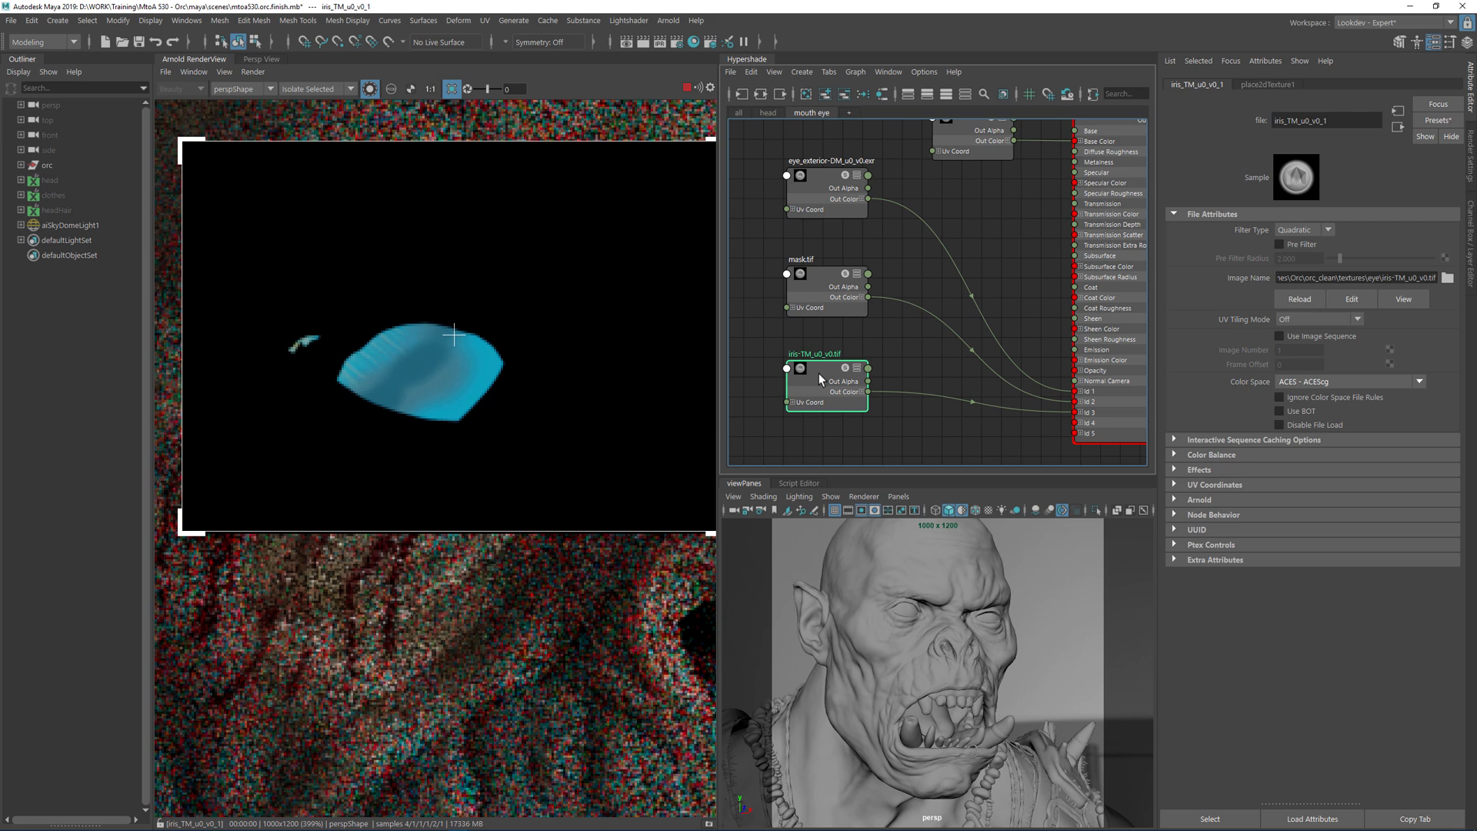
- Preview the isolated eye_exterior-TM color texture, and move its node above the eye_exterior-DM texture
alt+middle_drag(977, 137, 982, 299)
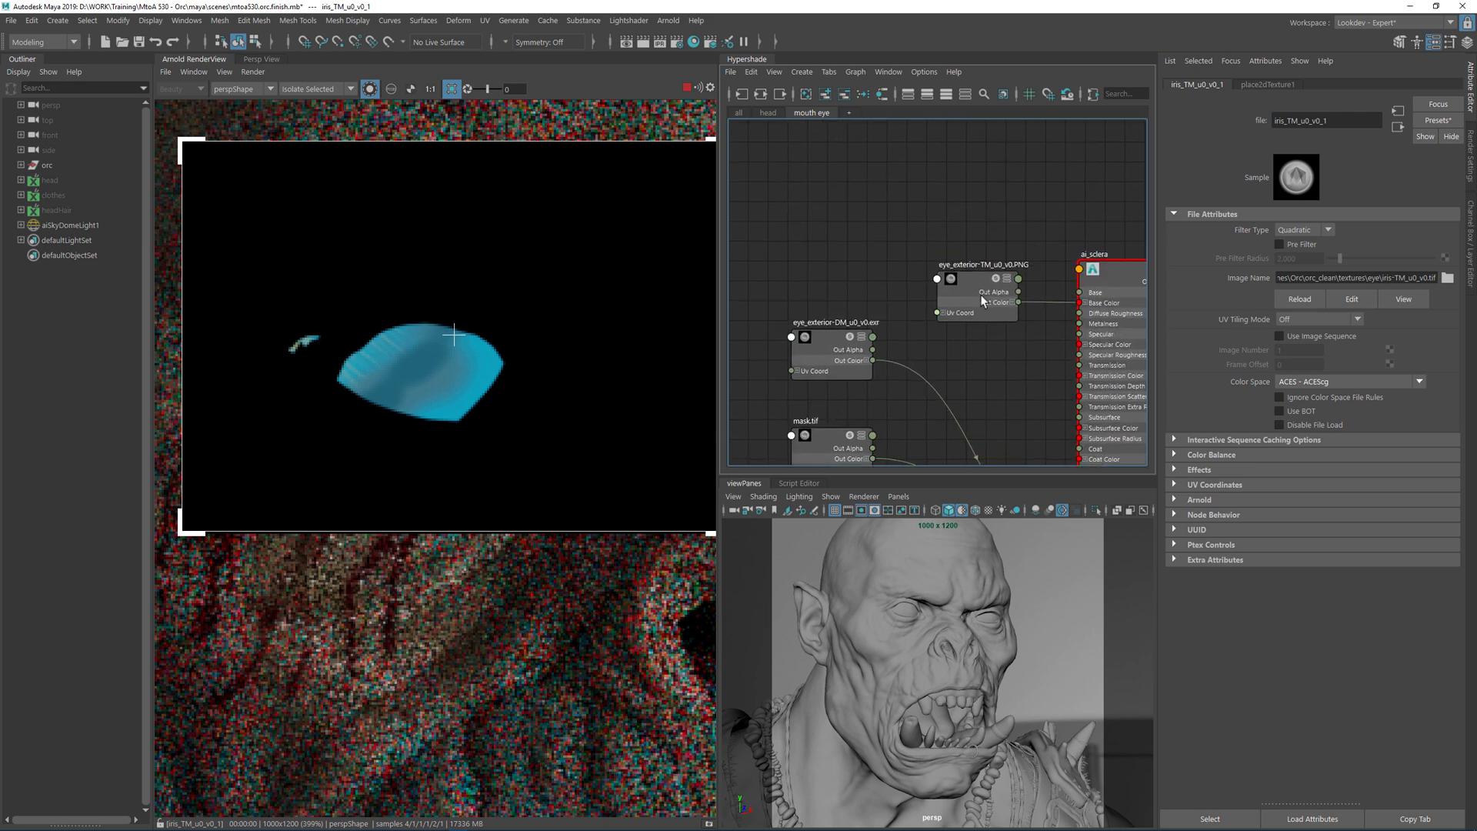
click(982, 298)
drag(966, 291, 820, 248)
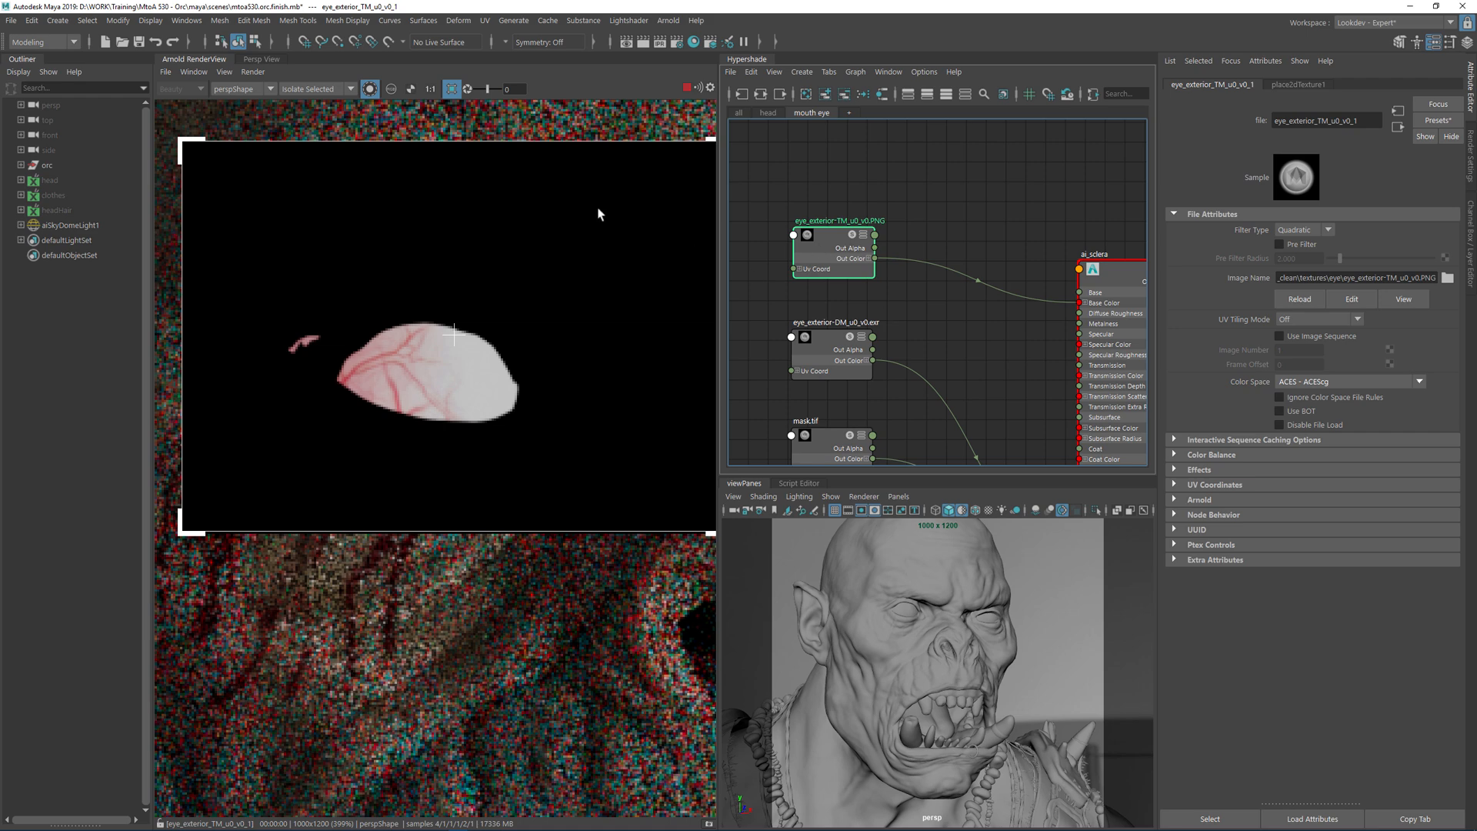
- Create a displacementShader node in free space on the output side of the ai_sclera shader
scroll(930, 279, down, 6)
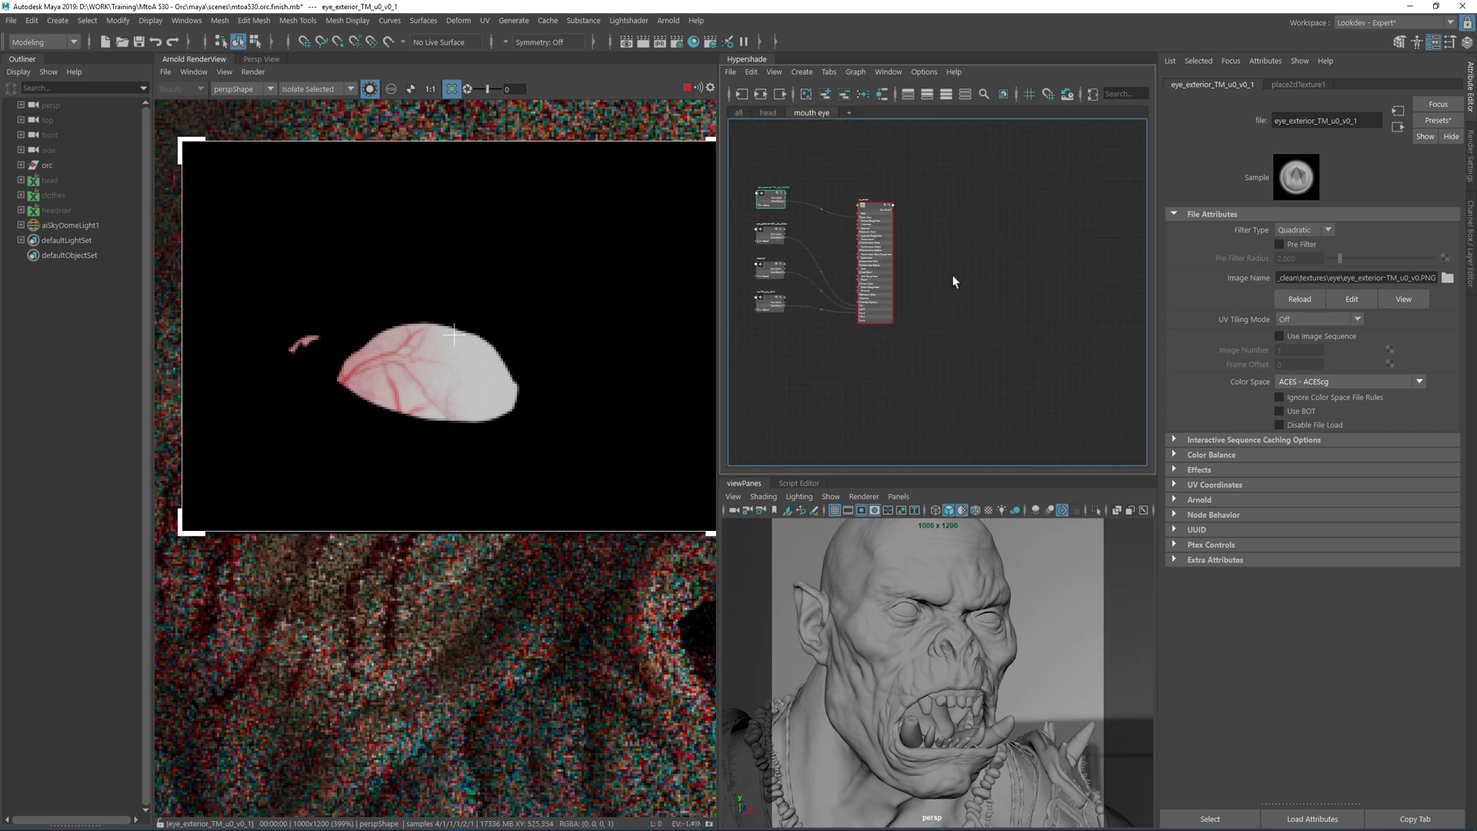
click(953, 277)
alt+middle_drag(955, 277, 996, 271)
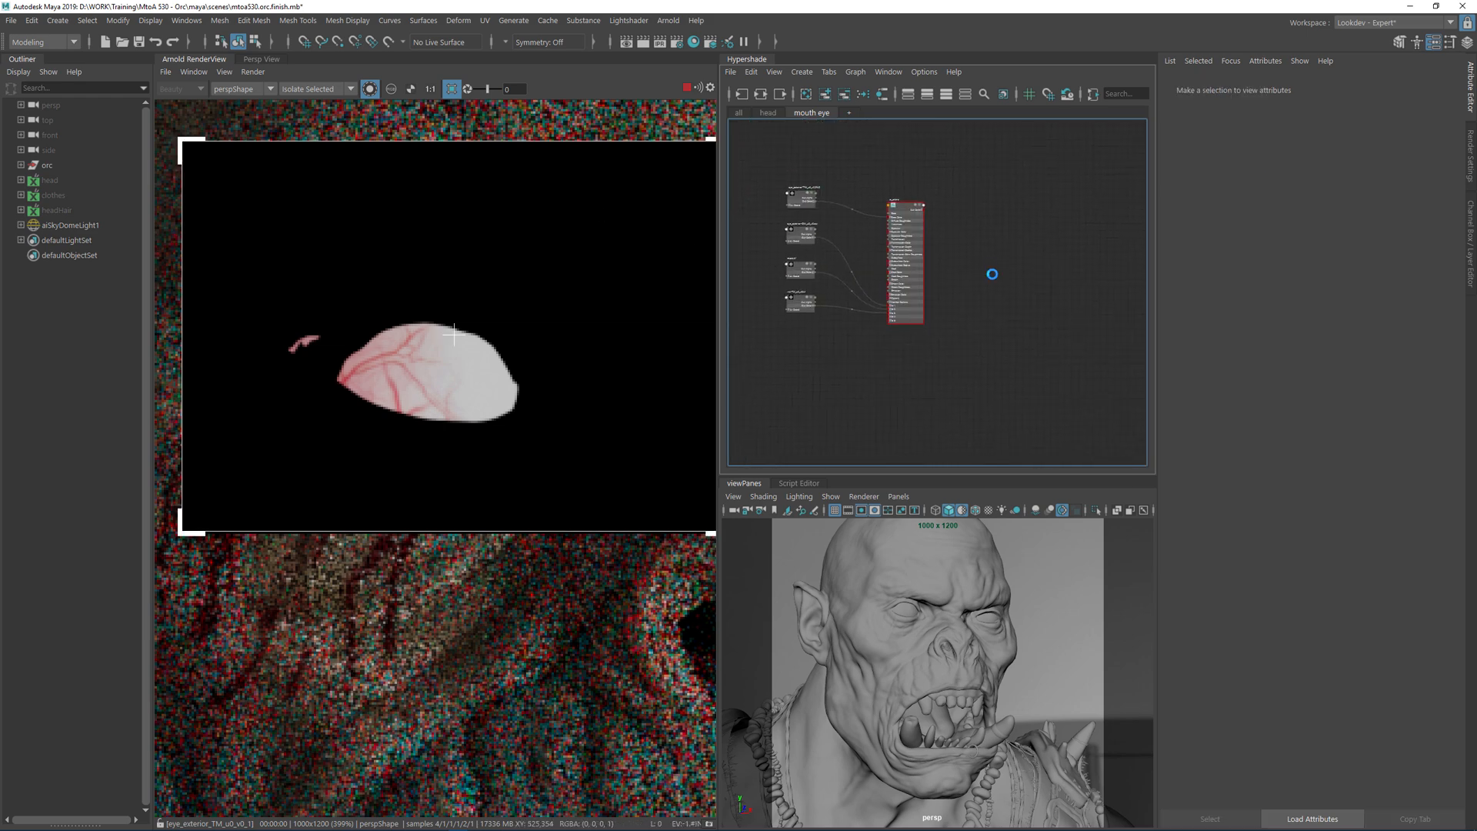
key(Tab)
text(disp)
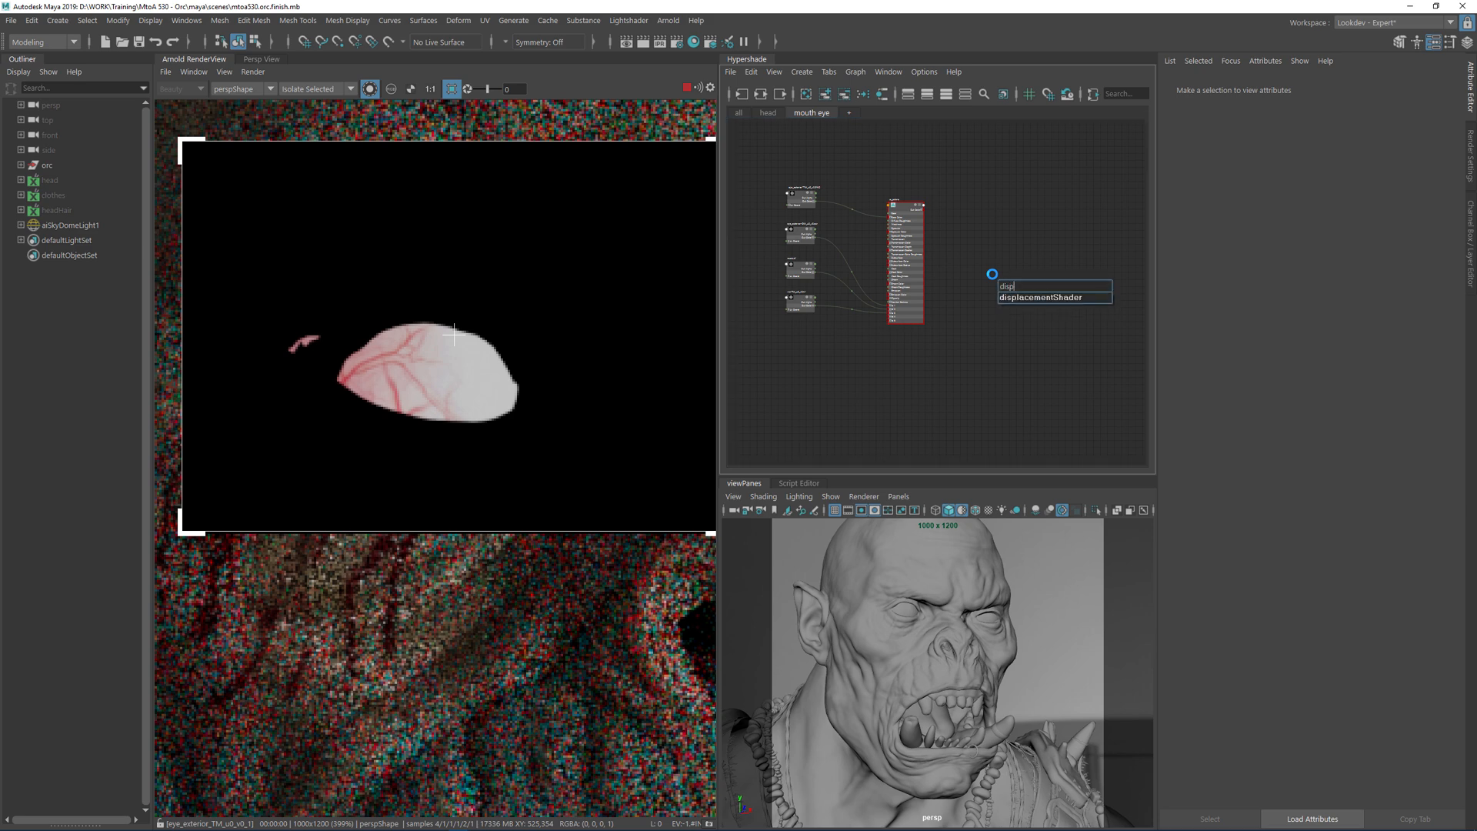
key(Return)
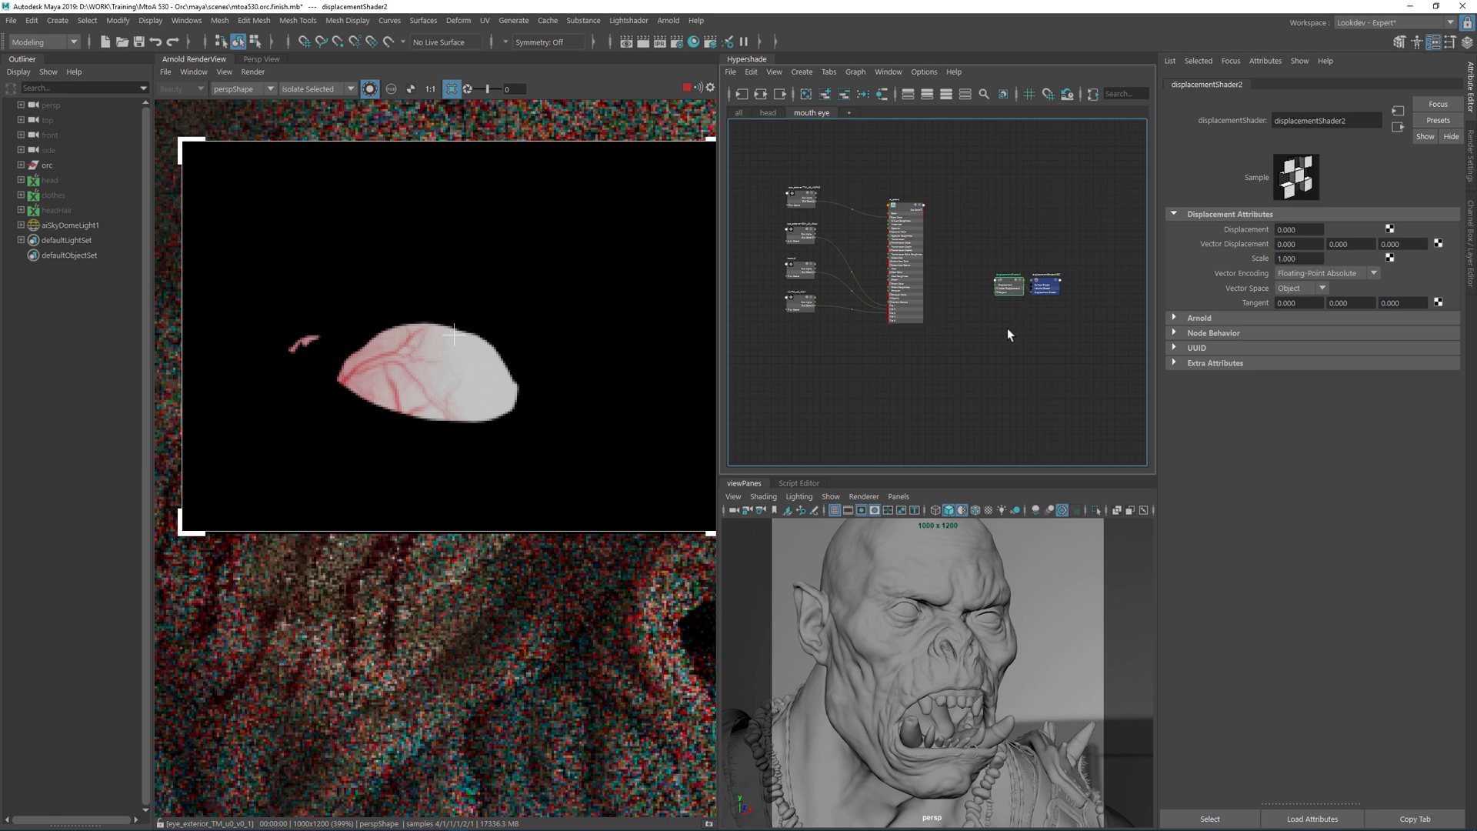
click(1017, 306)
scroll(1017, 307, up, 4)
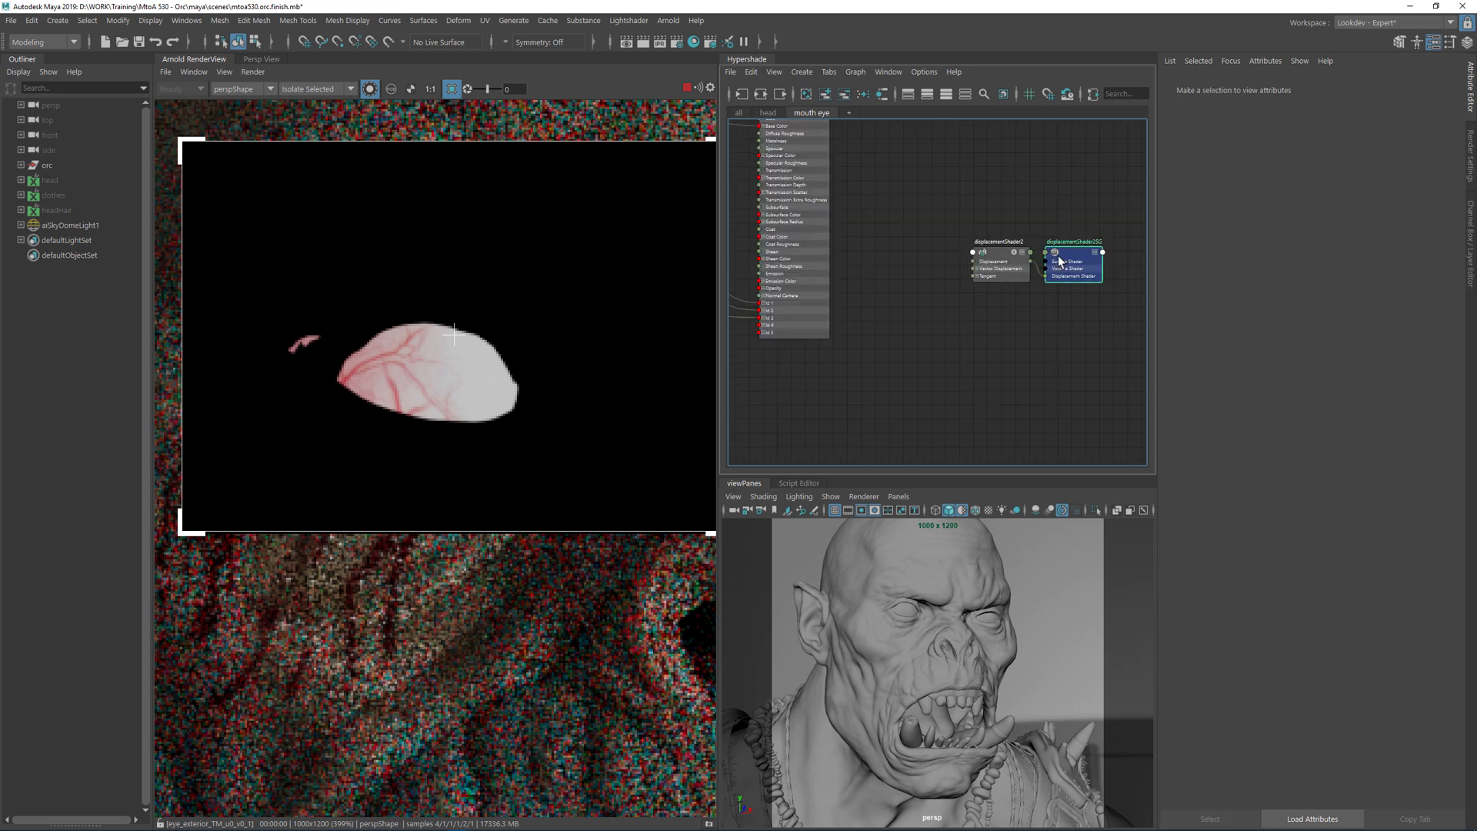
- Delete the extra shading group node beside displacementShader2 and move displacementShader2 below the ai_sclera node
click(1060, 256)
key(Delete)
drag(1000, 255, 802, 388)
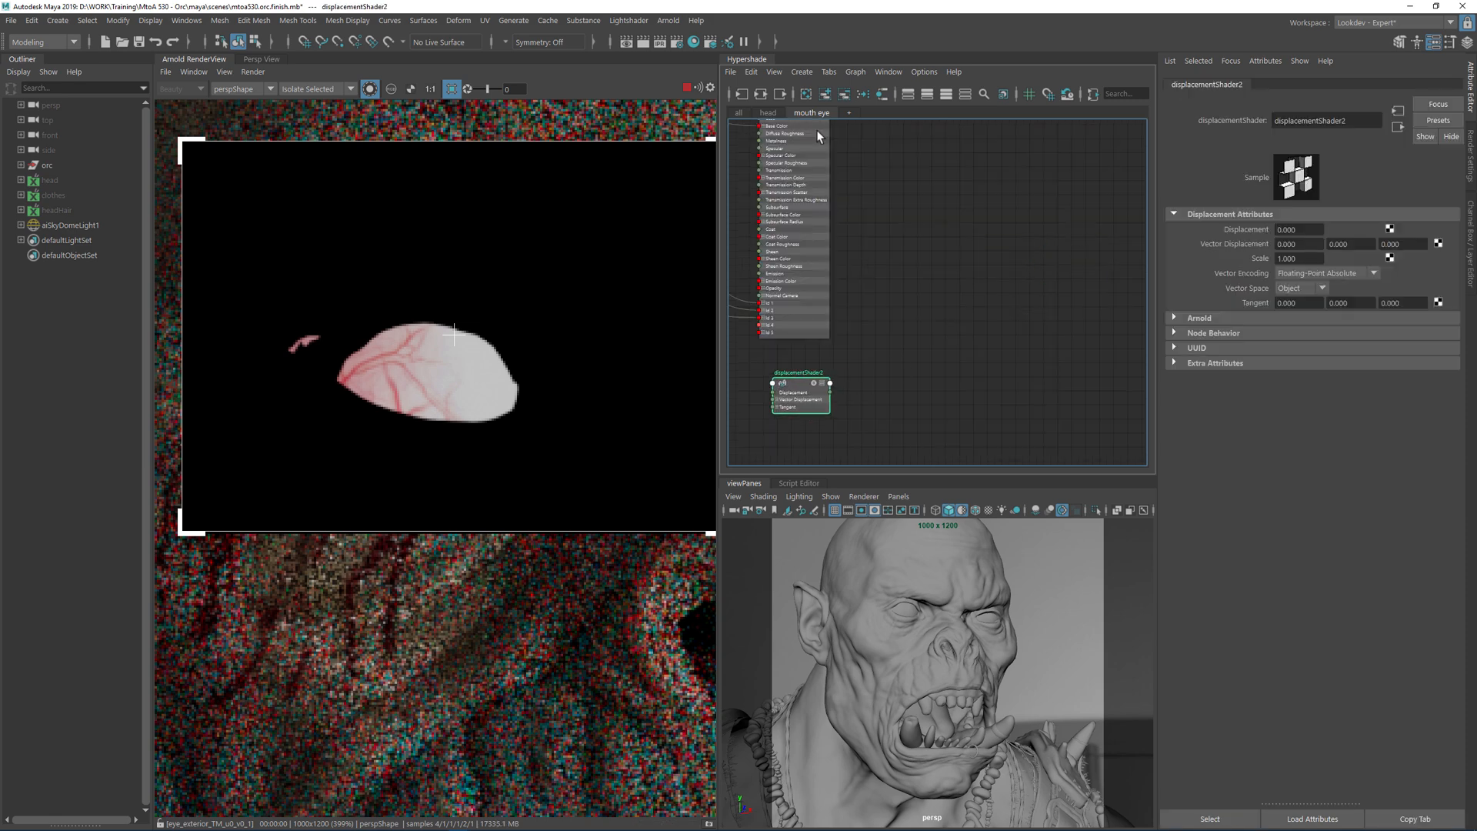
- Bring the ai_scleraSG shading group into the mouth eye graph and place displacementShader2 beneath it
click(751, 109)
click(1107, 265)
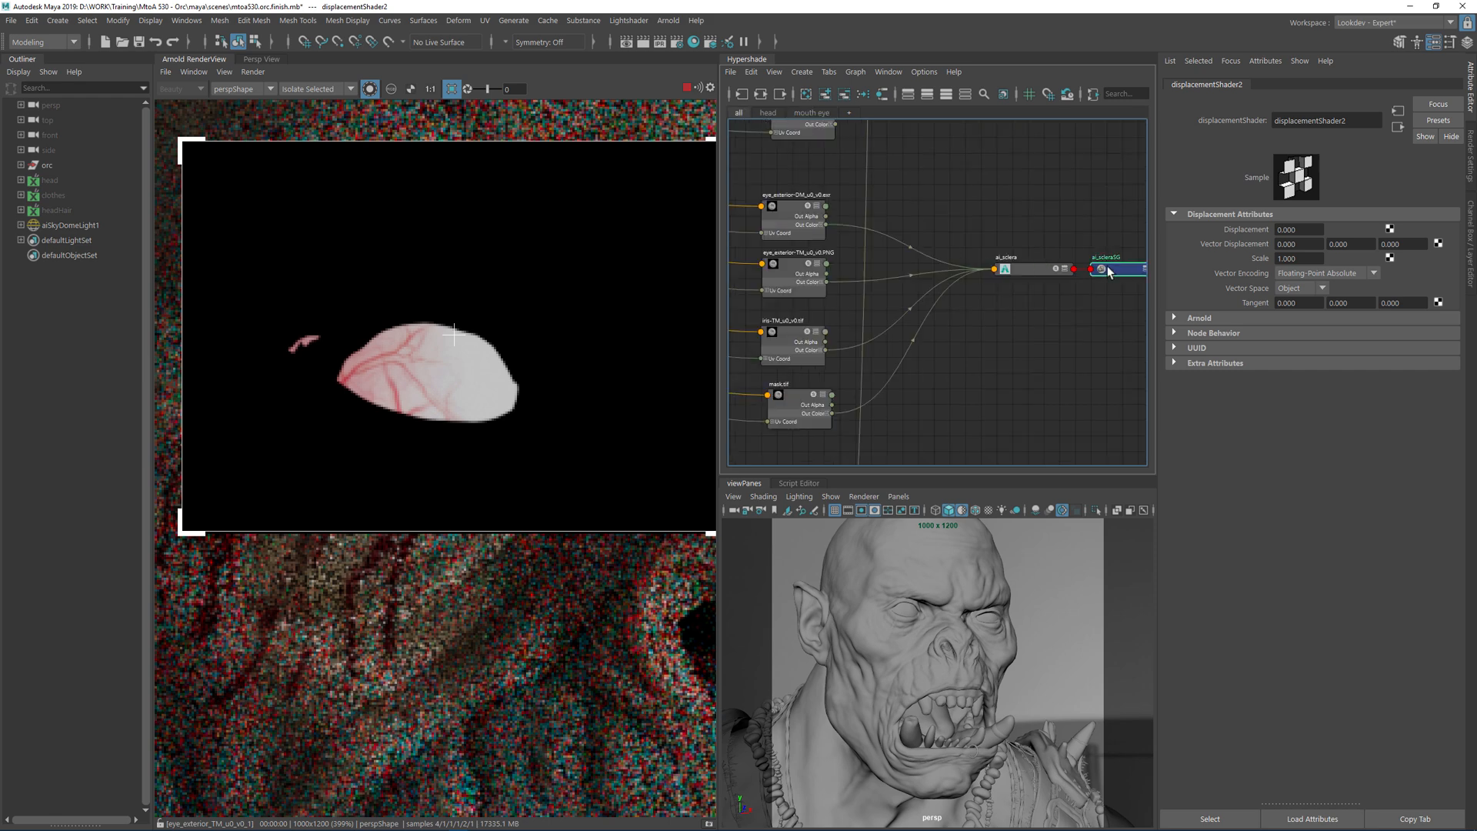
click(801, 110)
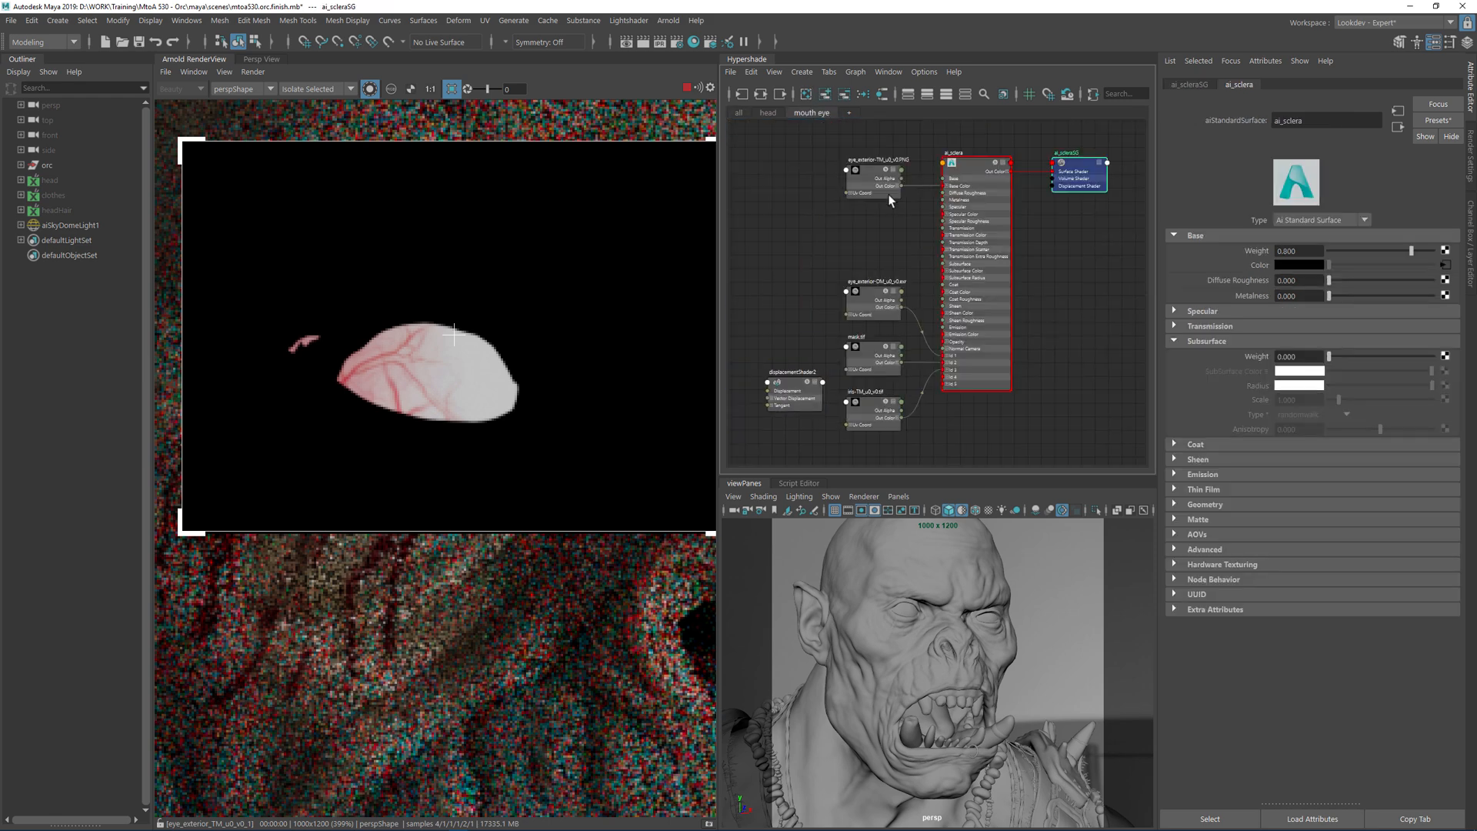
alt+middle_drag(1051, 248, 995, 229)
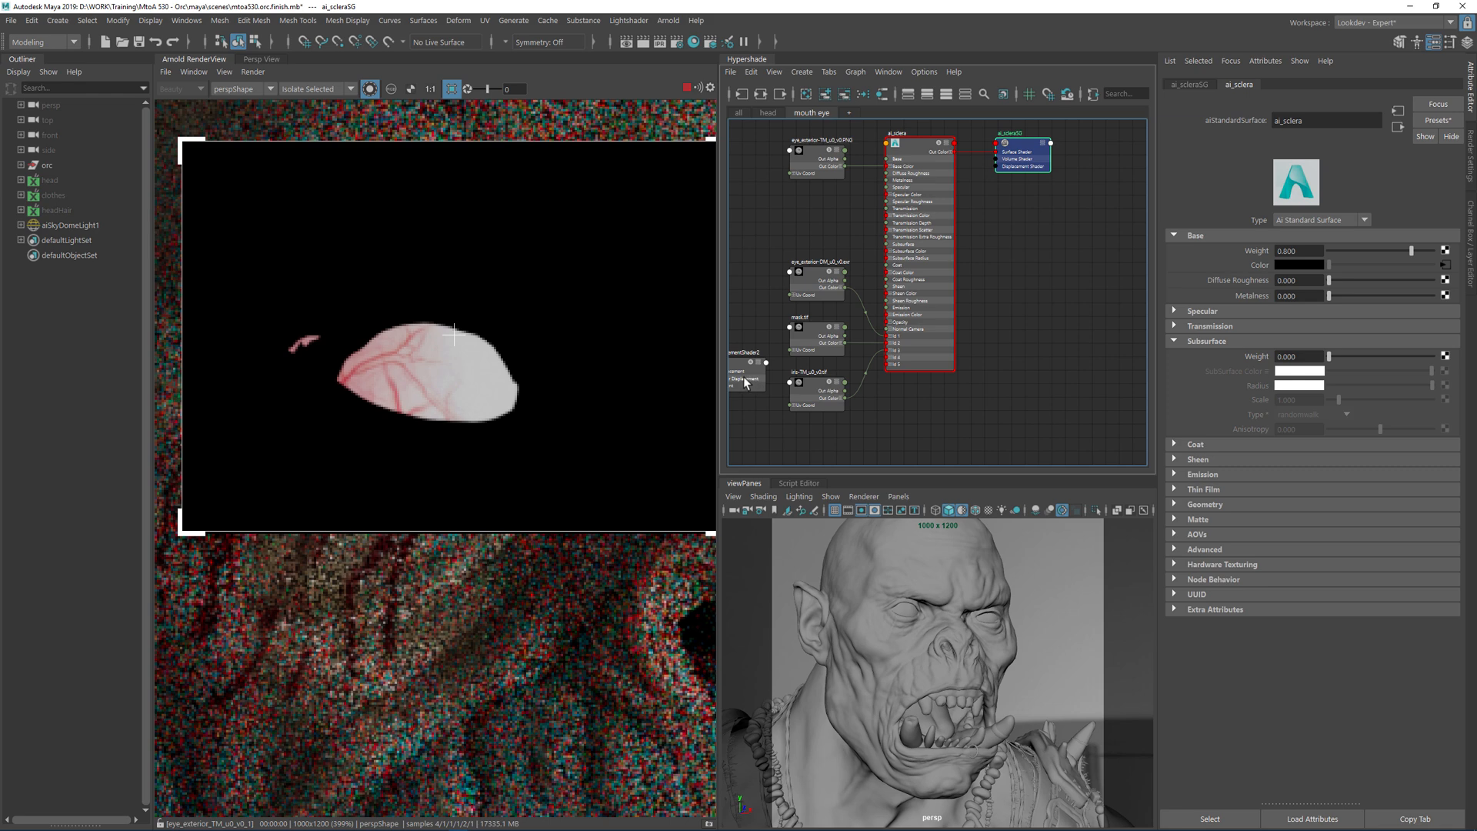
drag(739, 375, 1037, 297)
- Connect Out Color R of the eye_exterior-DM texture to the Displacement input of displacementShader2
scroll(846, 409, up, 2)
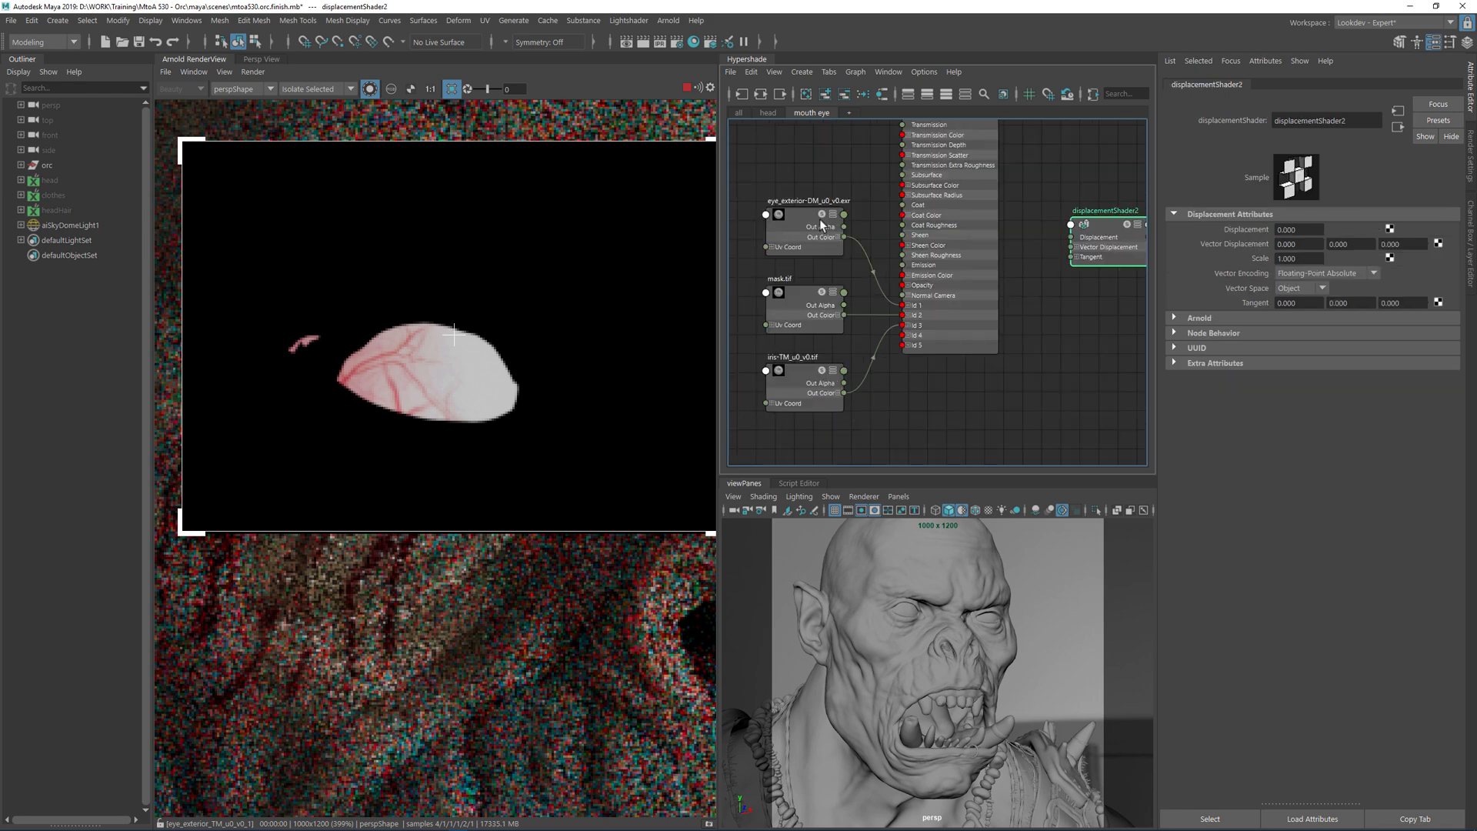
click(798, 218)
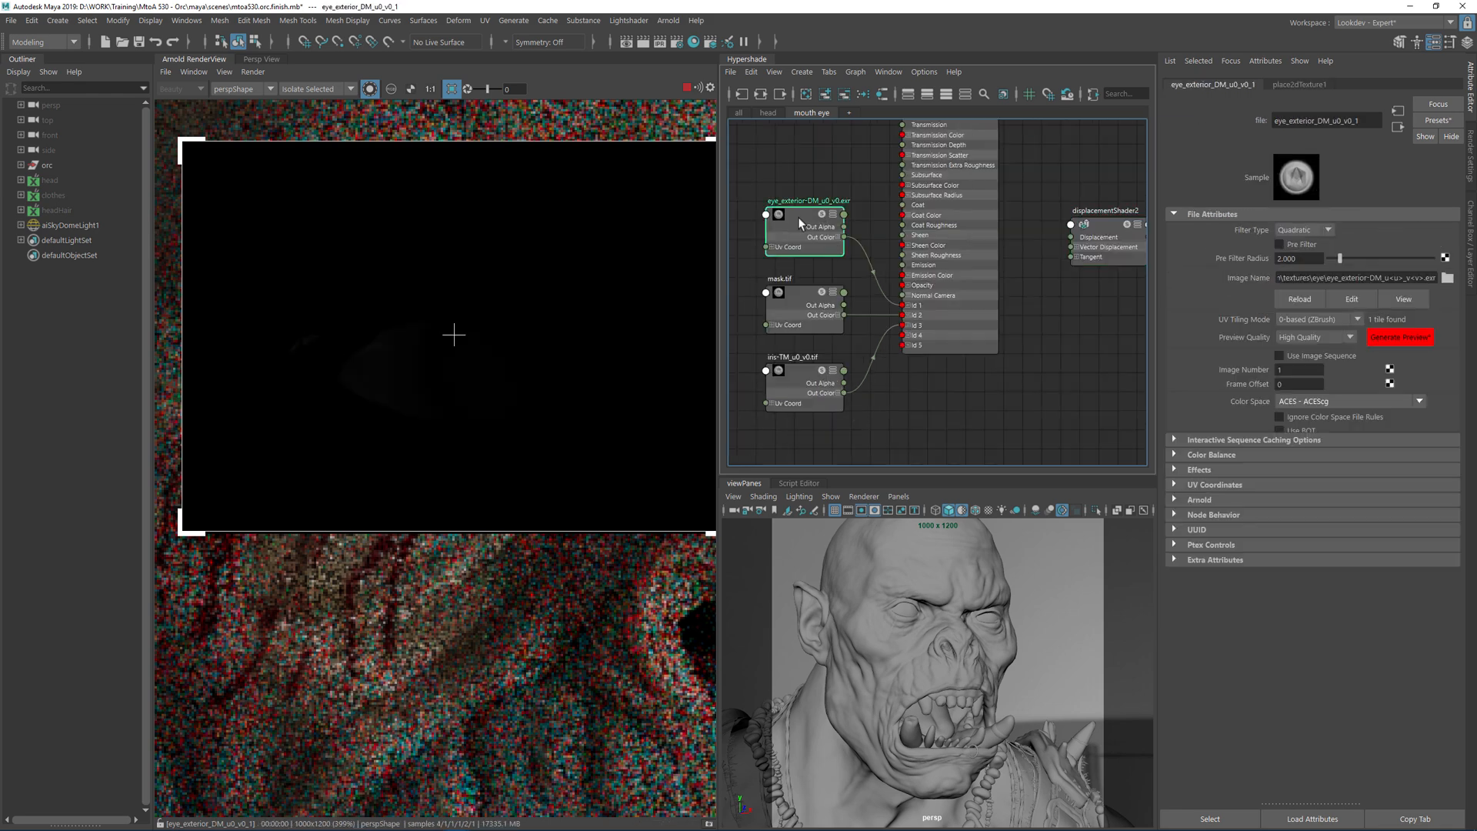
click(837, 237)
drag(844, 247, 1069, 238)
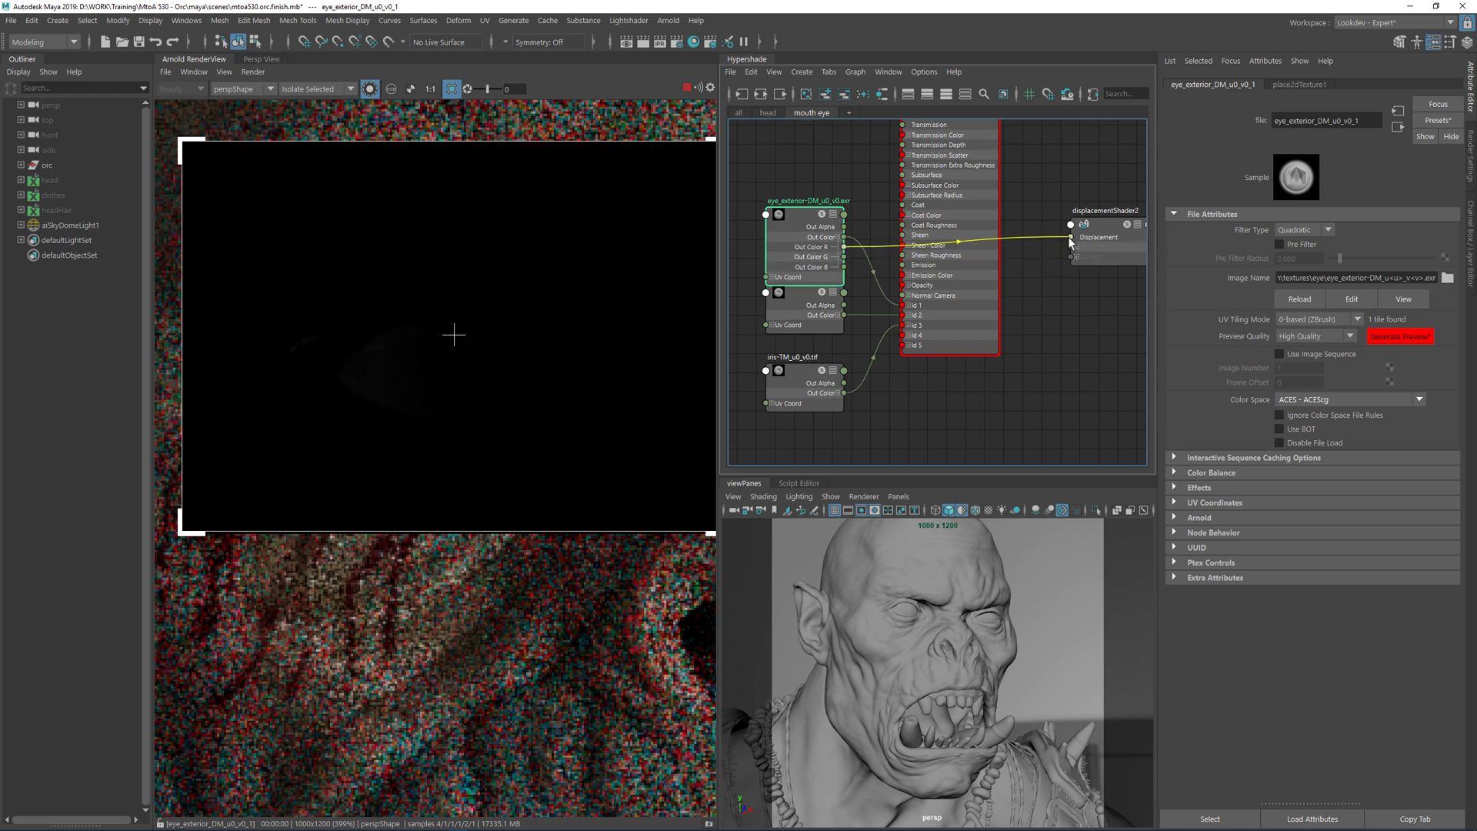
alt+middle_drag(1098, 309, 1038, 407)
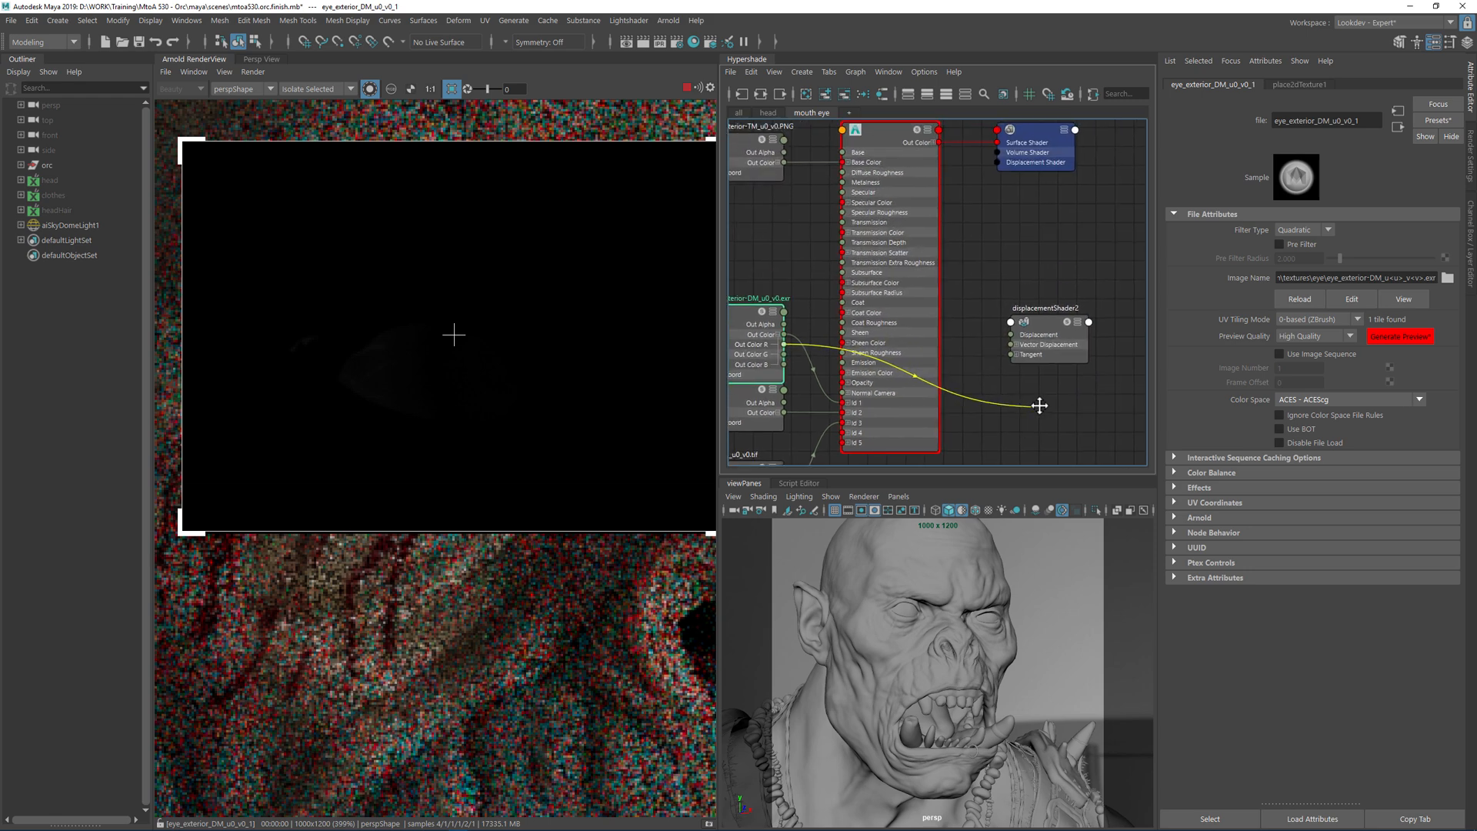
click(1011, 335)
click(1025, 289)
- Stop the render and connect displacementShader2's displacement output to the Displacement Shader input of ai_scleraSG
click(686, 88)
click(1045, 323)
key(1)
key(3)
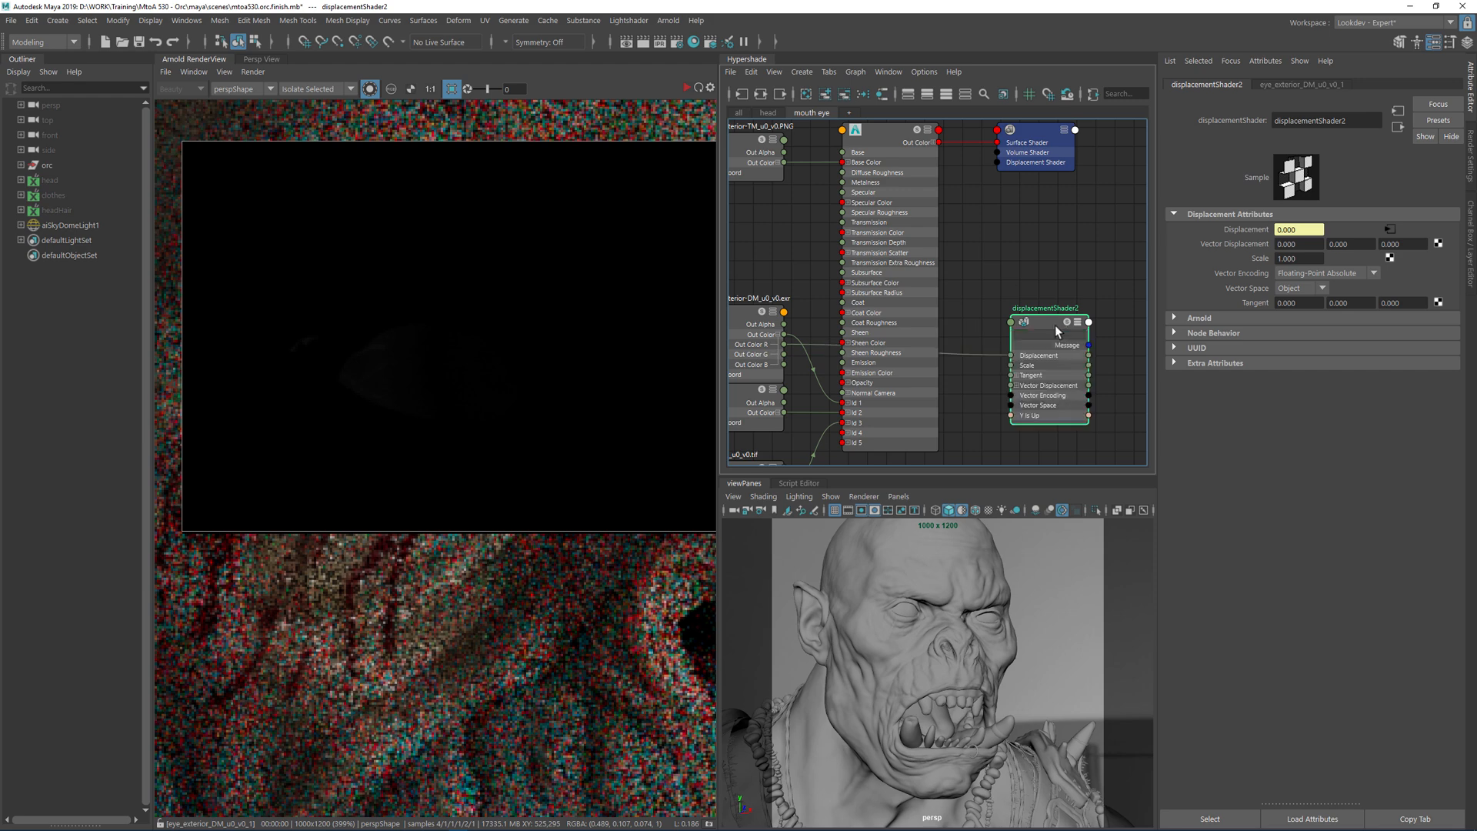
mouse_move(1089, 356)
mouse_down()
mouse_move(1014, 168)
mouse_move(997, 162)
mouse_up()
click(1044, 223)
- Spread out the eye_exterior-DM, mask and iris texture nodes, leaving free space between mask.tif and the ai_sclera shader
alt+middle_drag(805, 323, 937, 253)
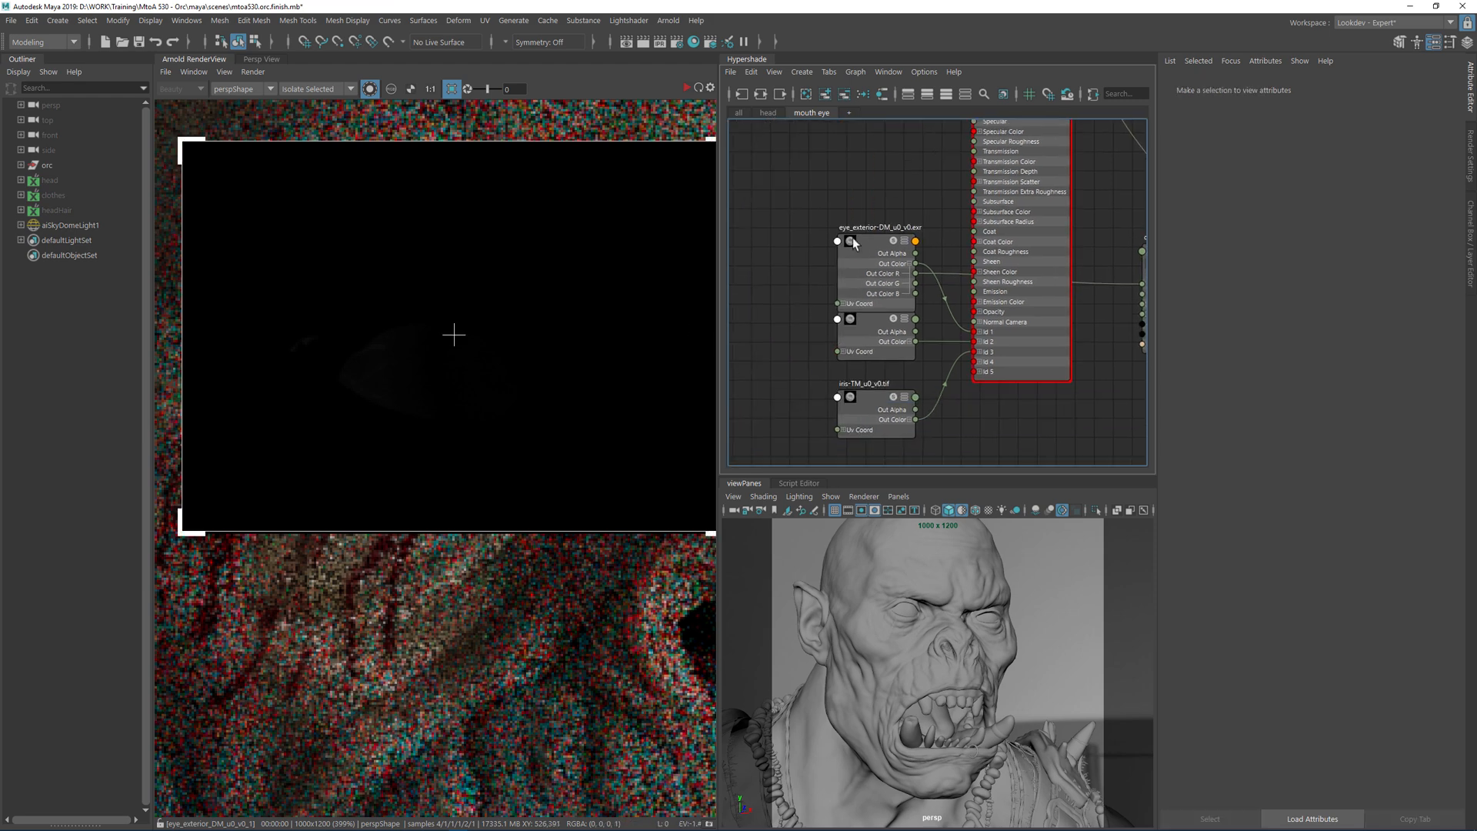
drag(864, 256, 784, 187)
drag(880, 337, 791, 322)
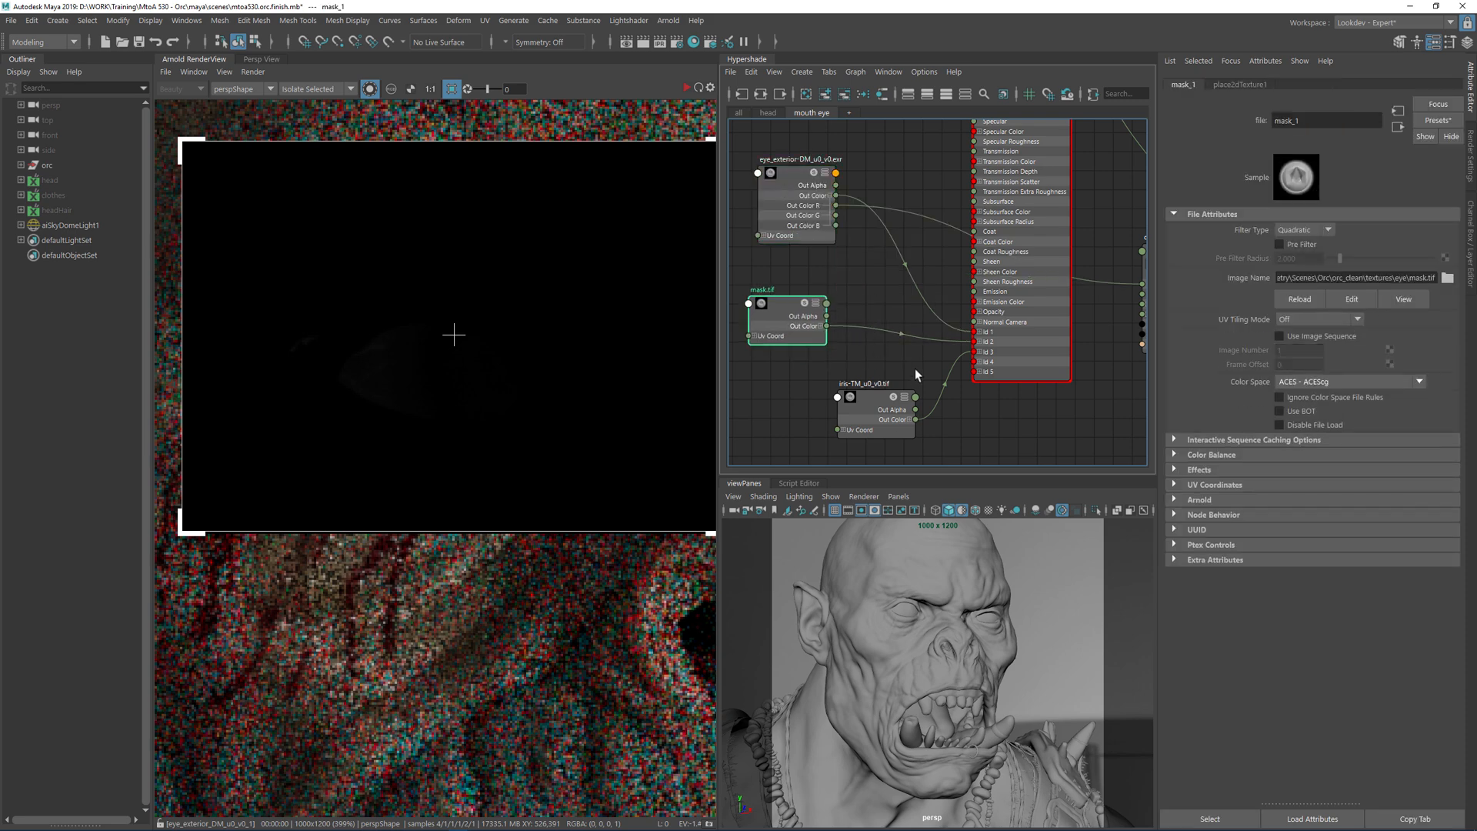
scroll(916, 368, down, 3)
drag(900, 408, 925, 447)
scroll(849, 375, up, 2)
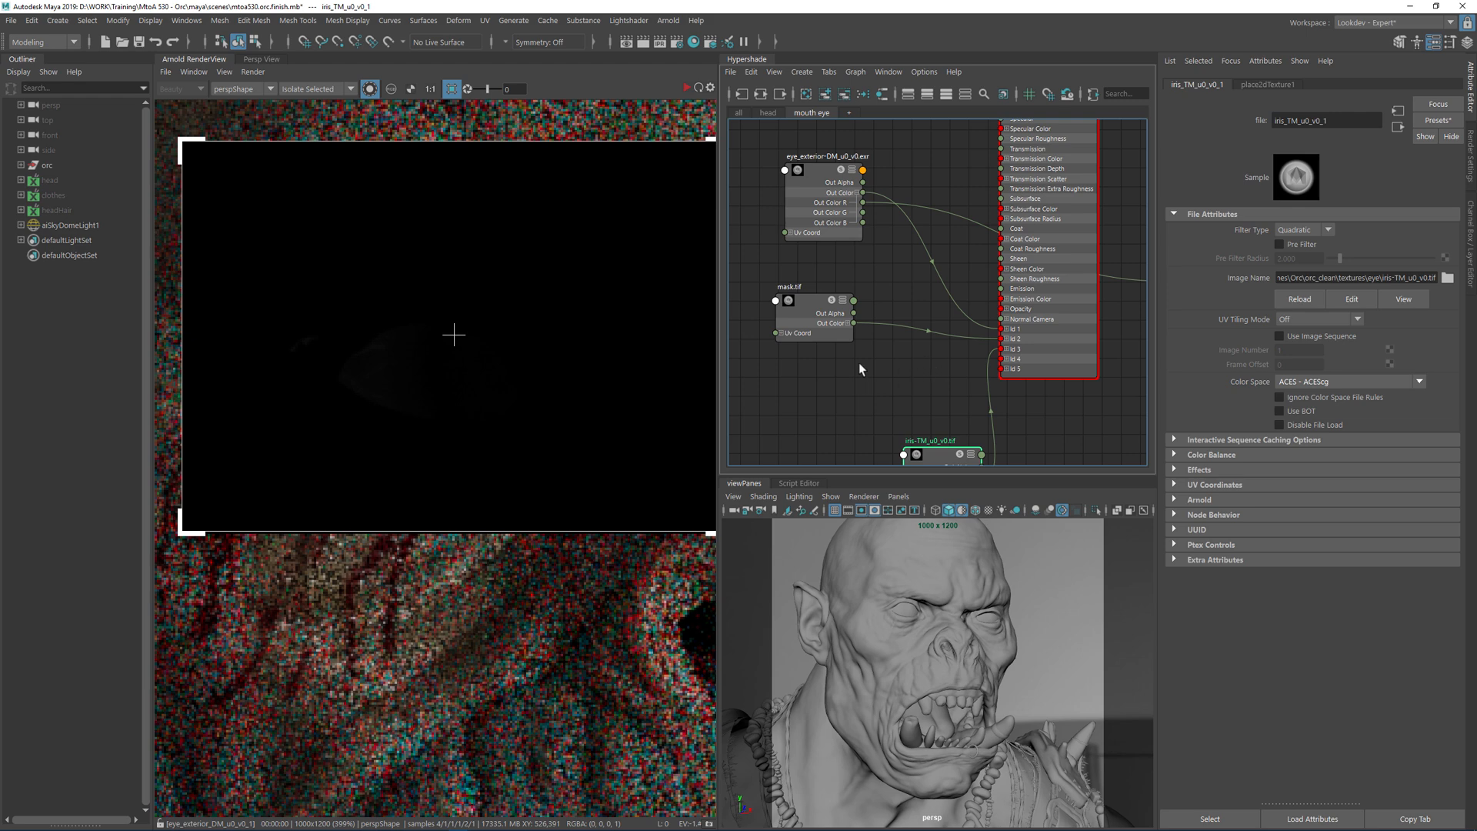
alt+middle_drag(879, 258, 890, 307)
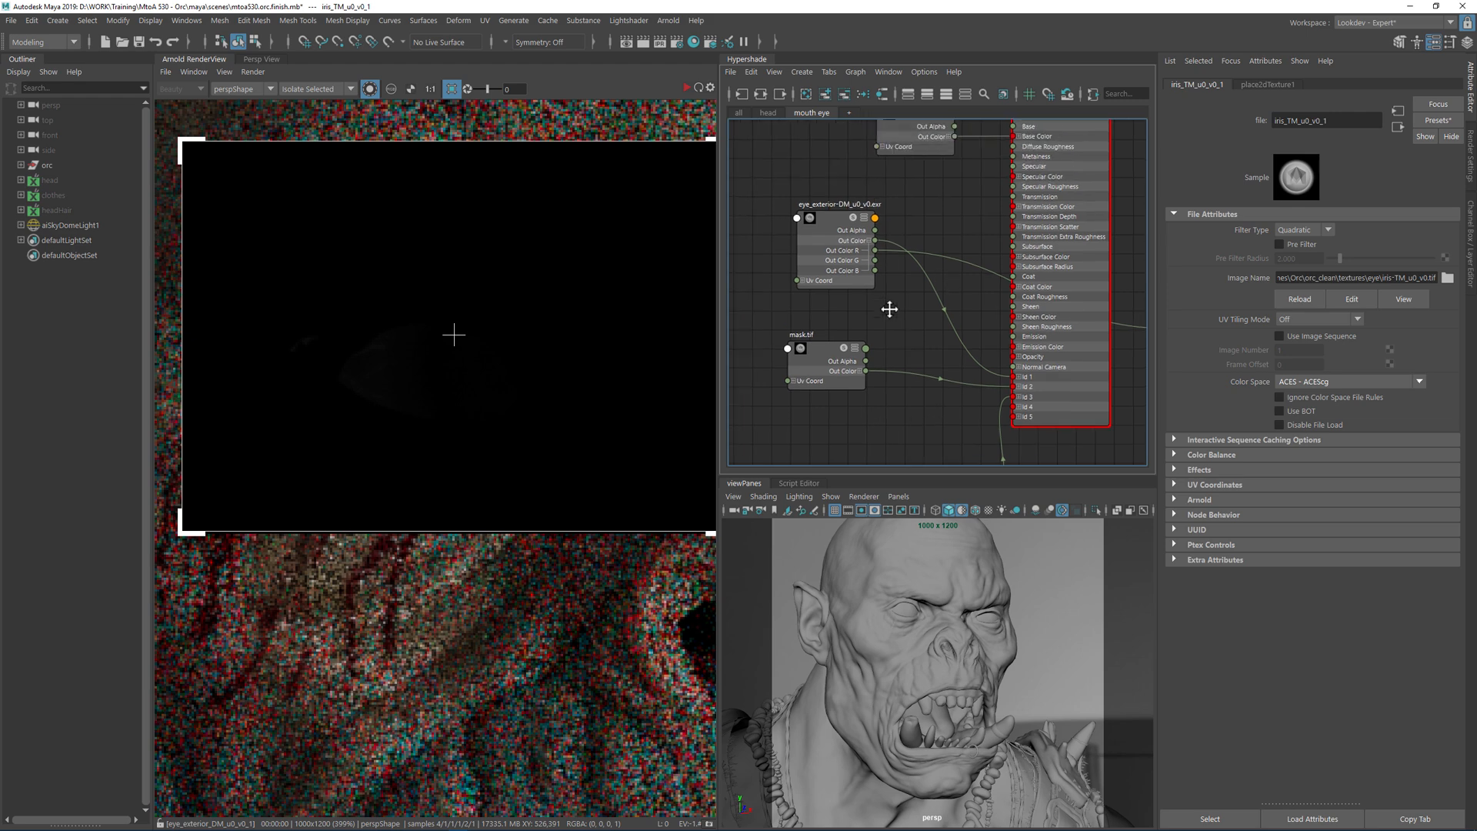
click(1067, 185)
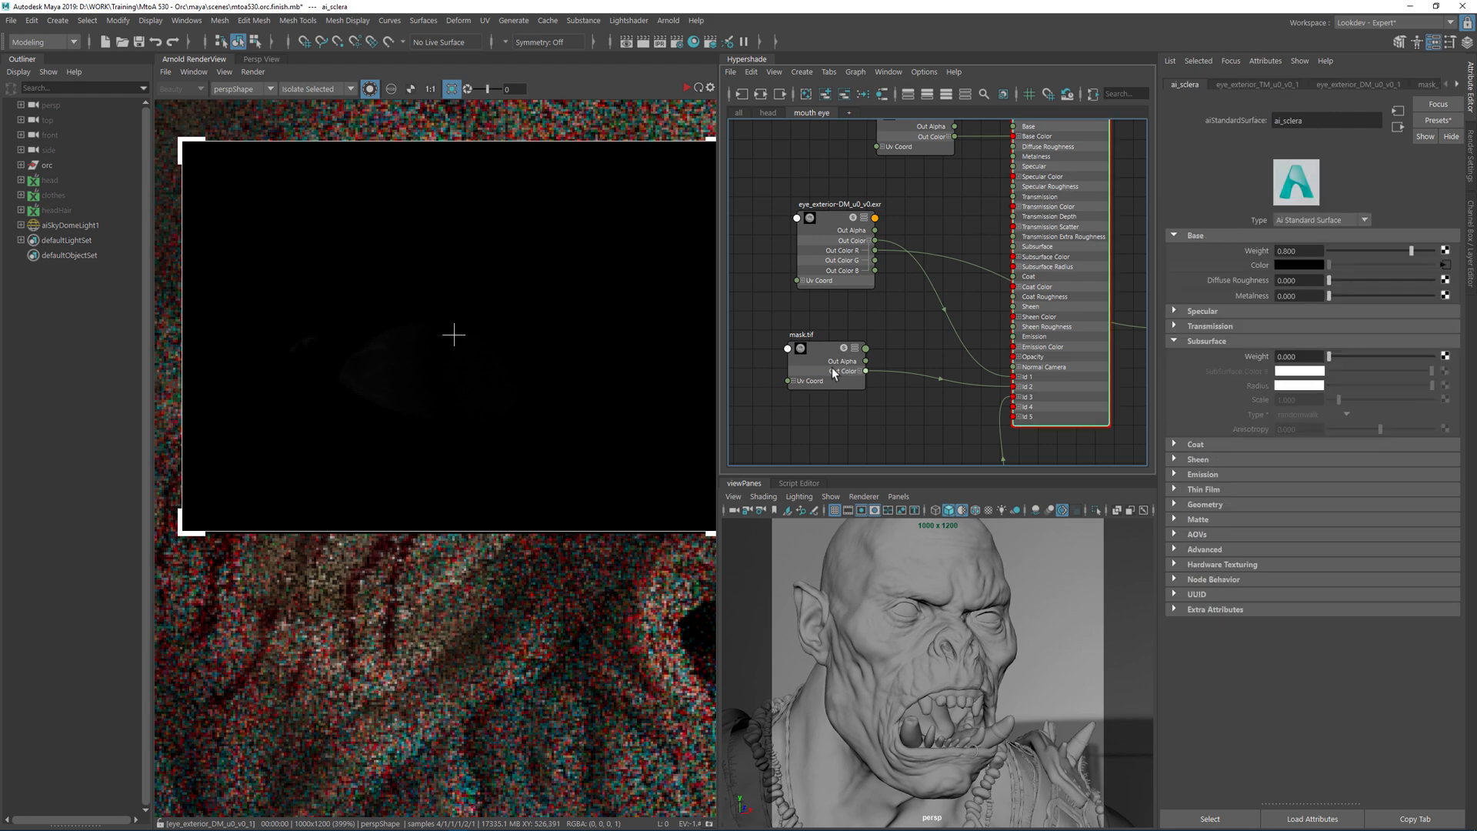
drag(832, 367, 800, 380)
key(Tab)
text(aira)
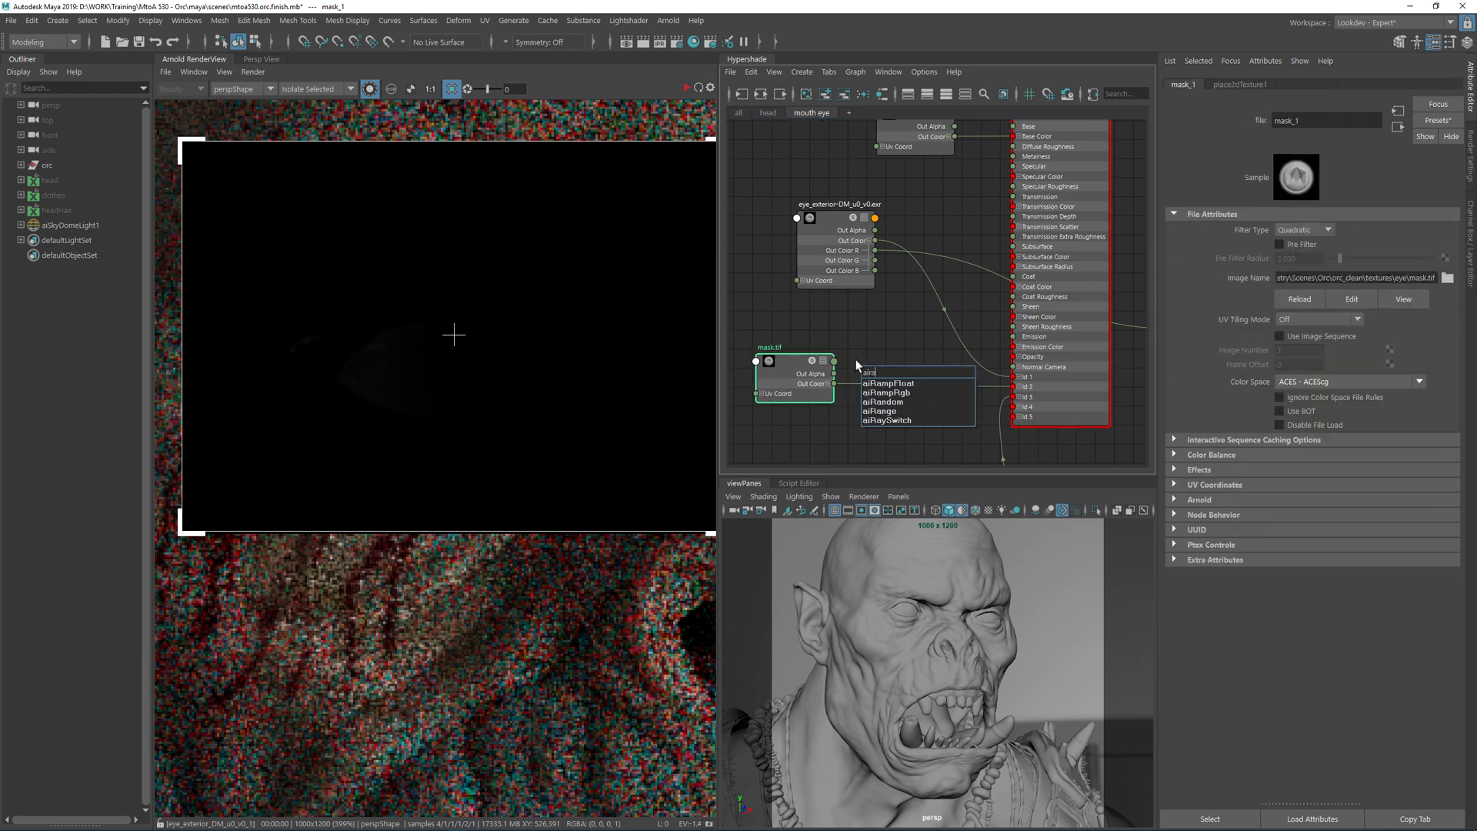
key(Down)
key(Down)
key(Down)
key(Return)
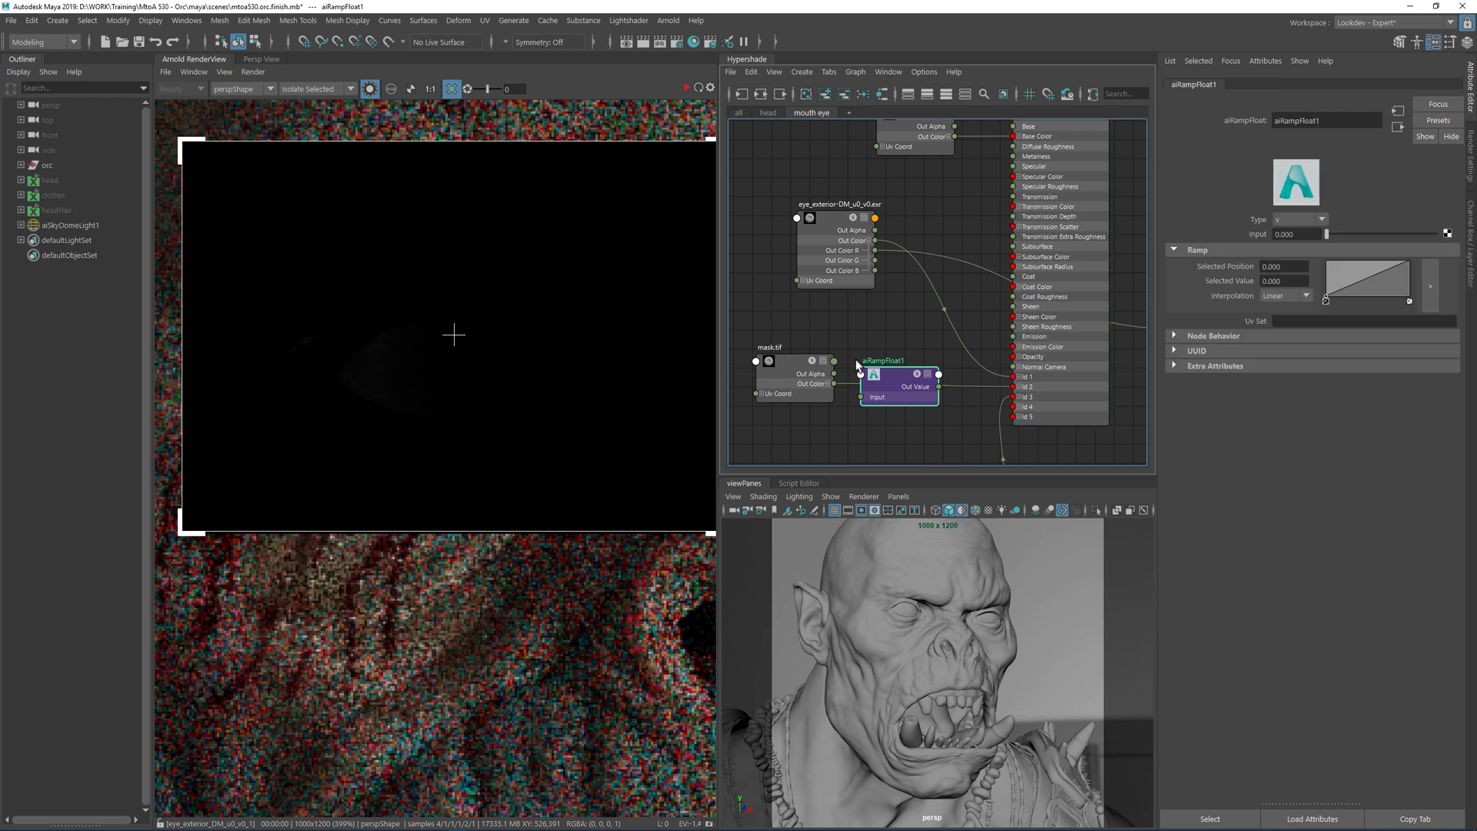
drag(895, 377, 898, 344)
drag(834, 385, 894, 347)
click(828, 385)
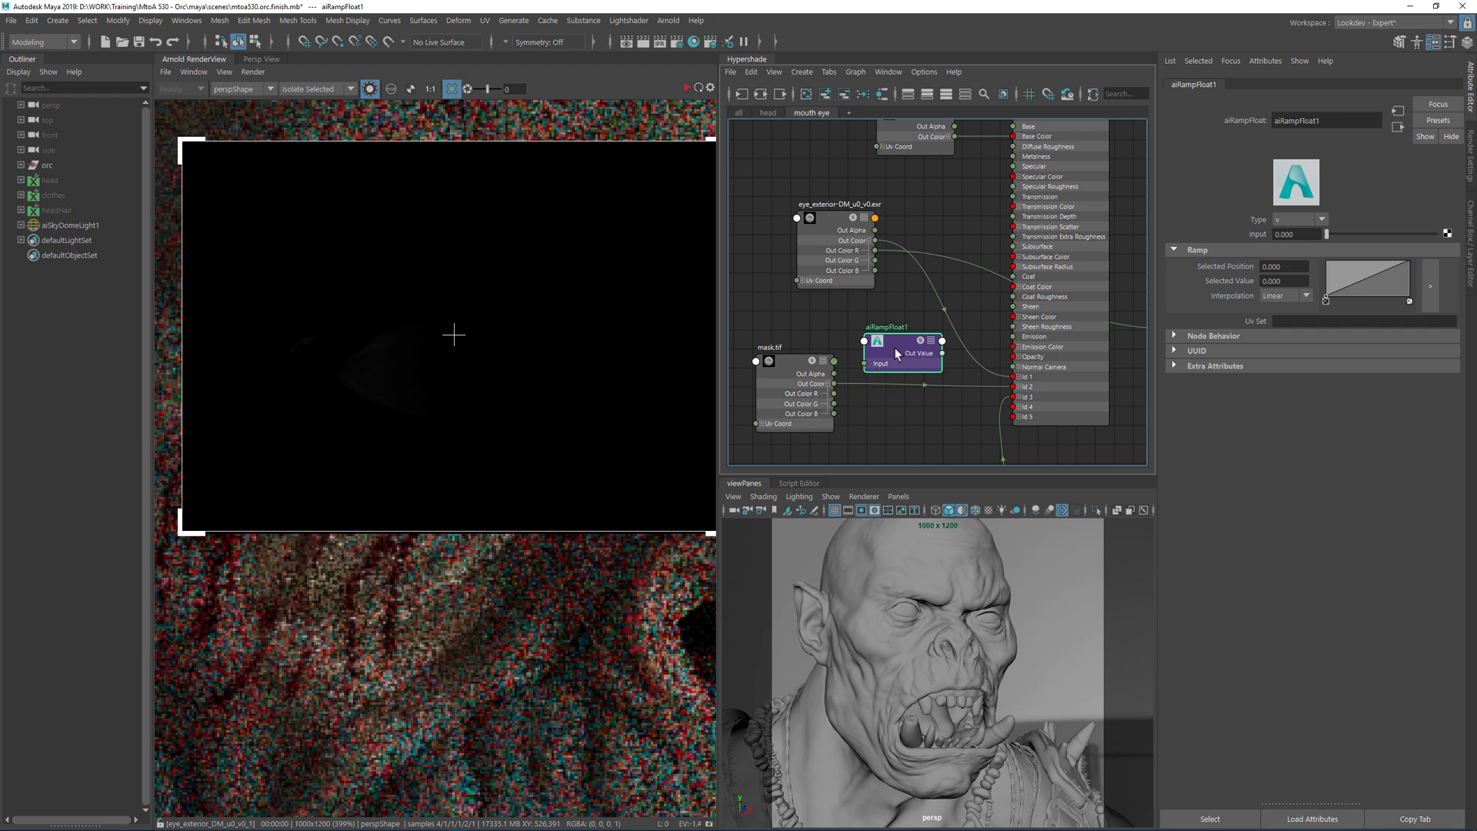
key(Delete)
- Create an aiRange node fed by mask.tif's Out Color and connect its Out Color R to ai_sclera's Transmission
key(Tab)
text(aiRange)
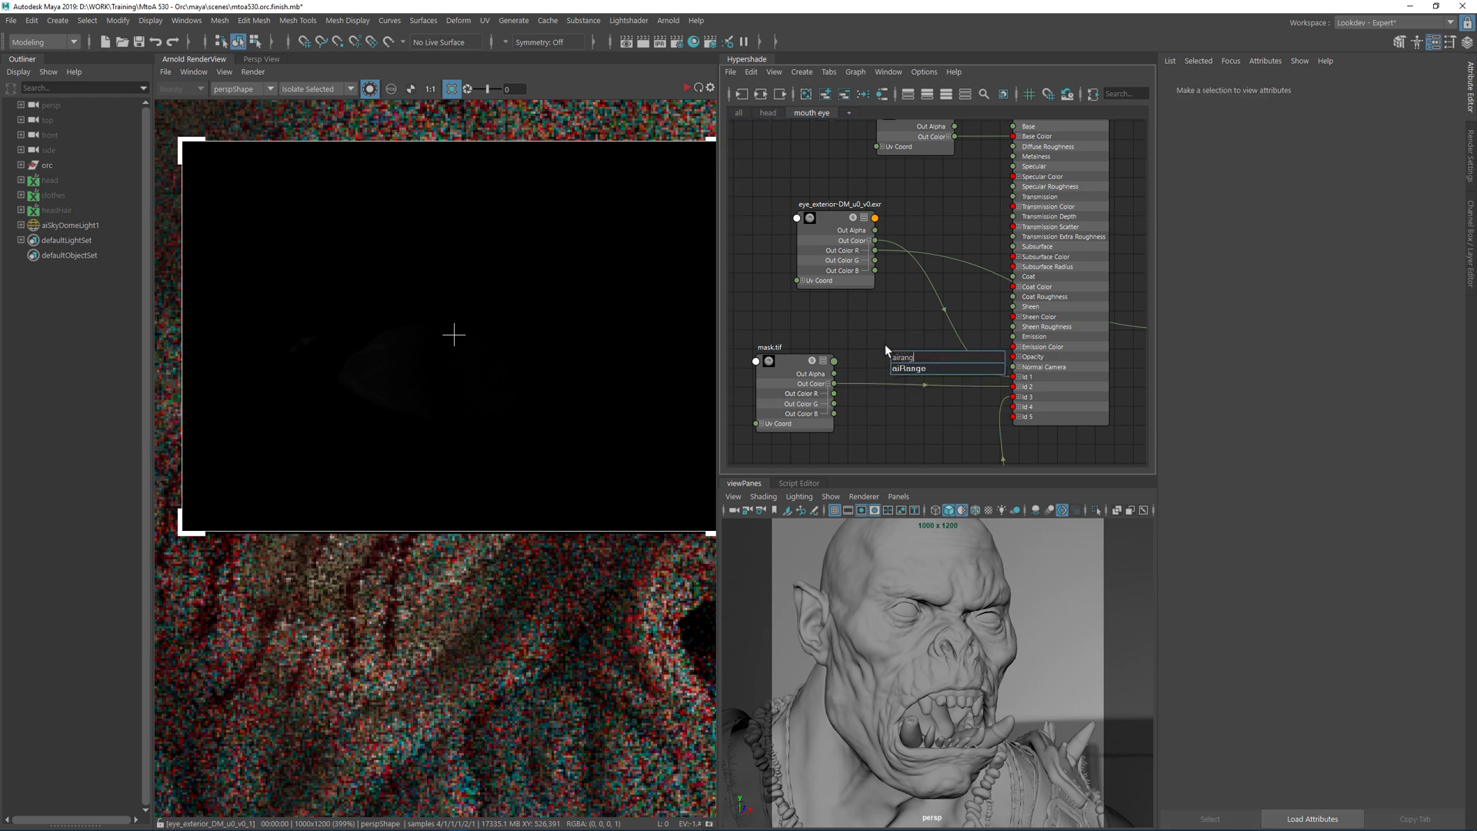
key(Return)
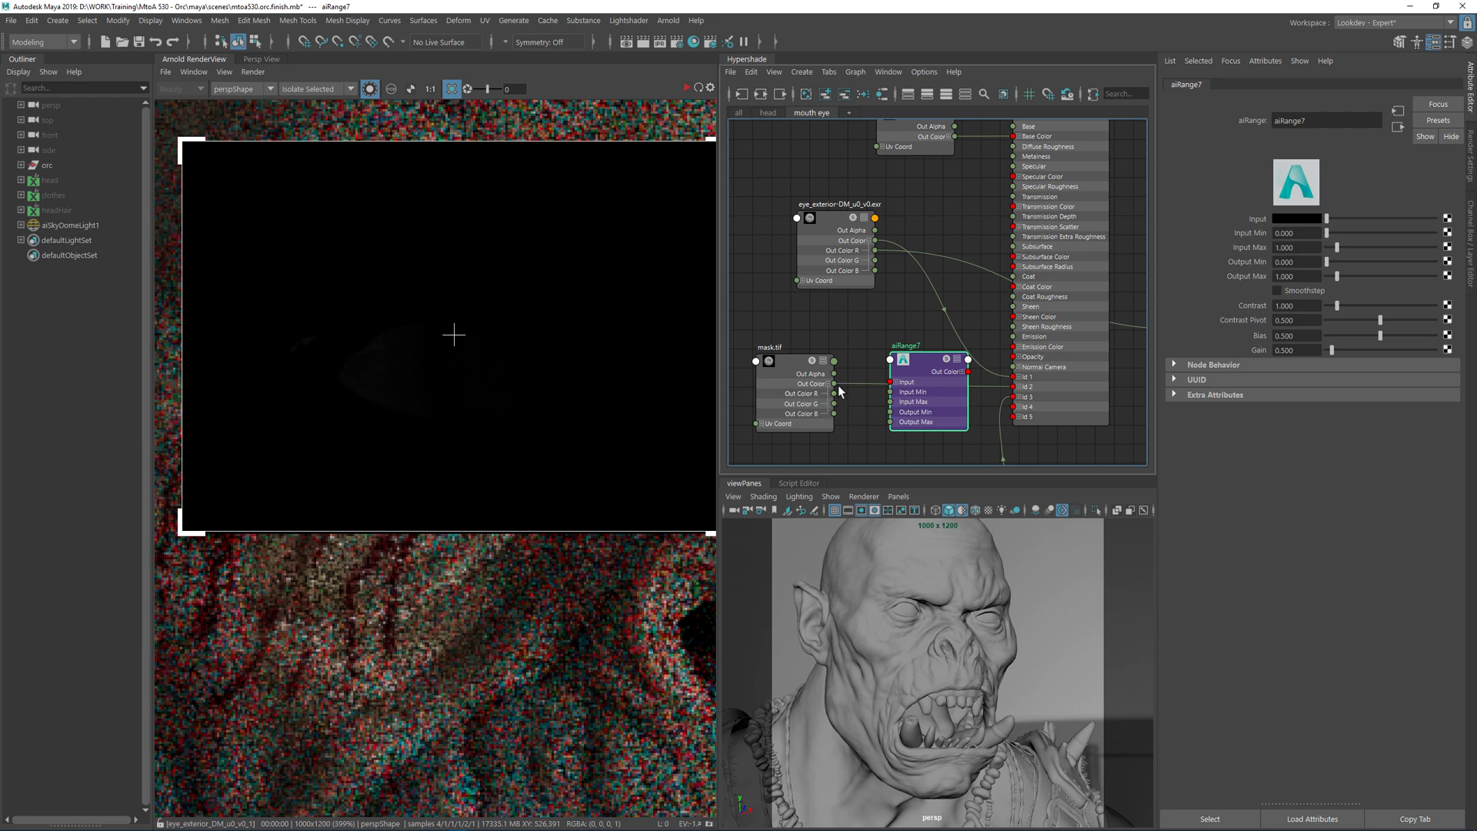
click(862, 383)
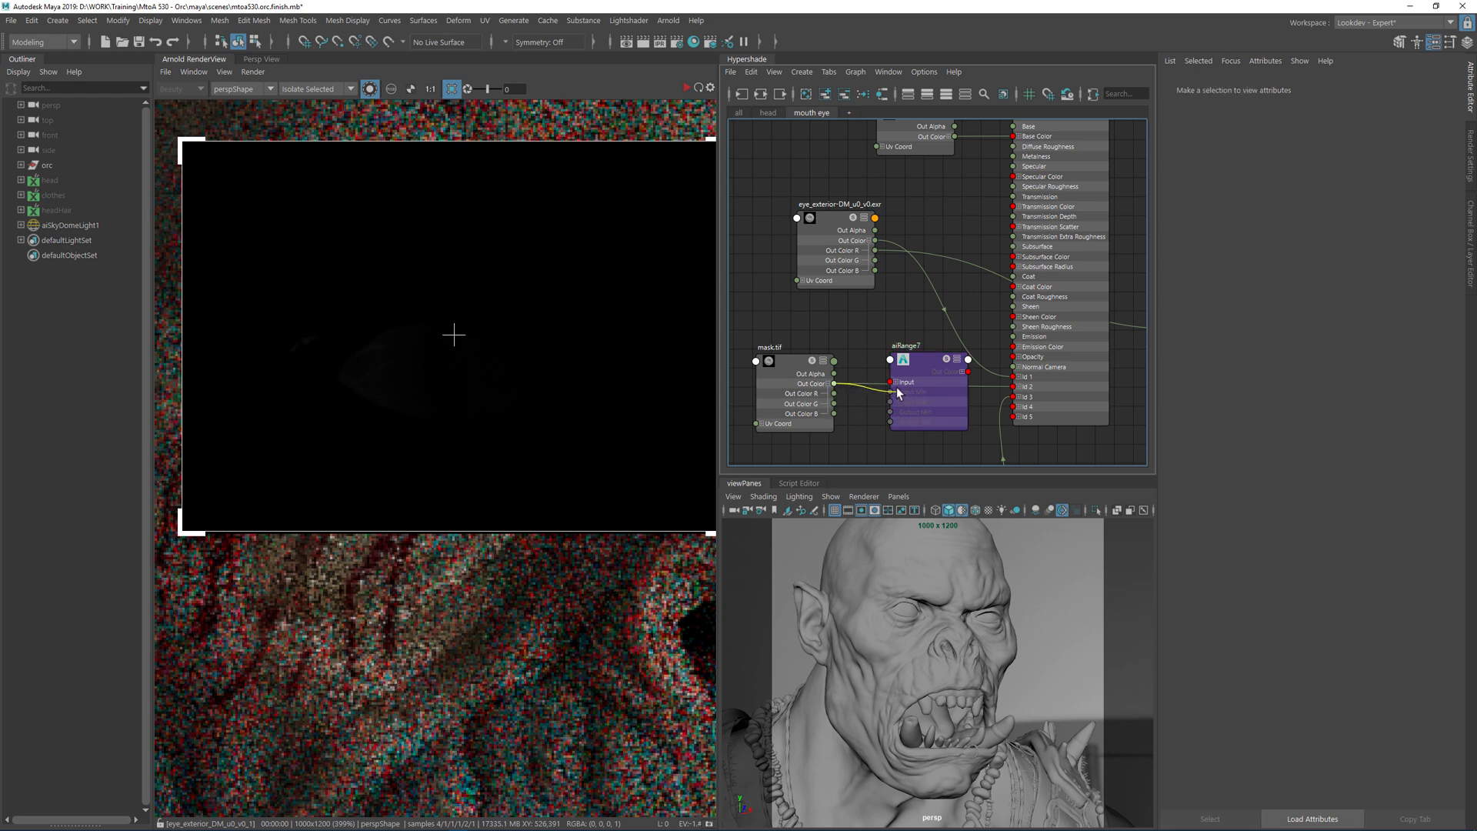
drag(946, 374, 988, 222)
click(921, 350)
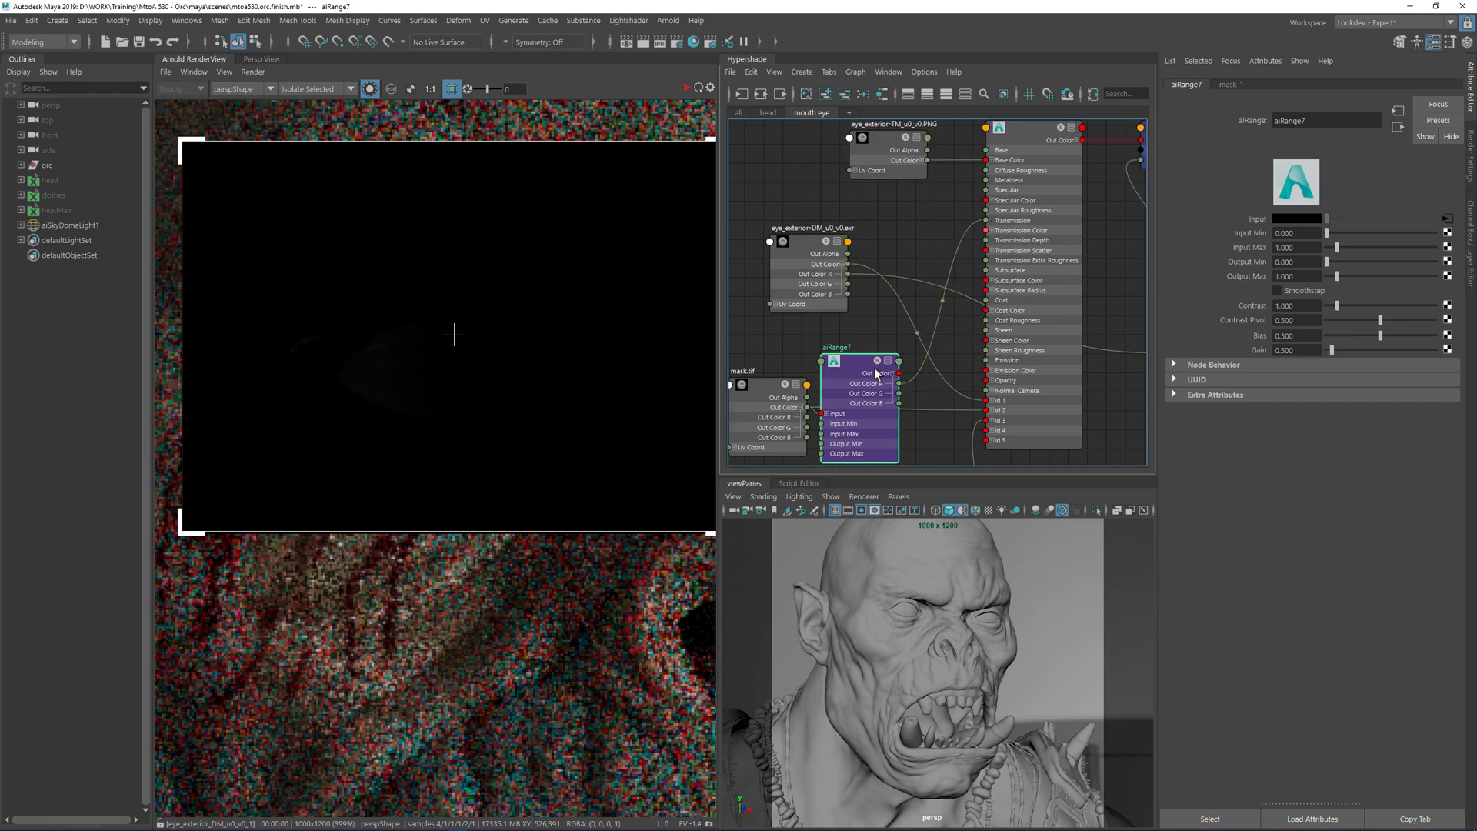
- Invert the aiRange node with Output Min 1 and Output Max 0, and enable its Smoothstep option
click(1302, 263)
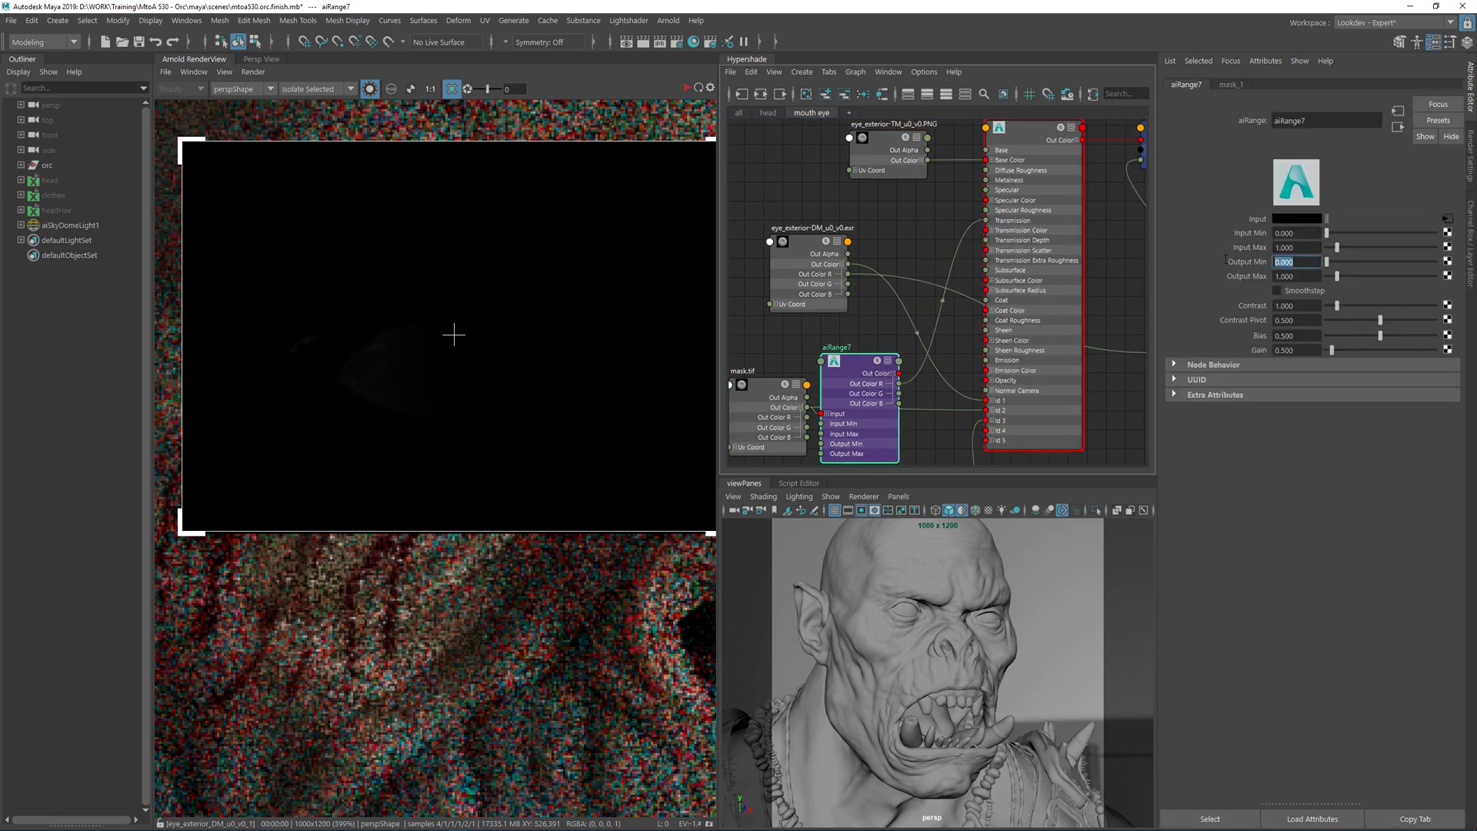
text(1)
key(Tab)
click(871, 267)
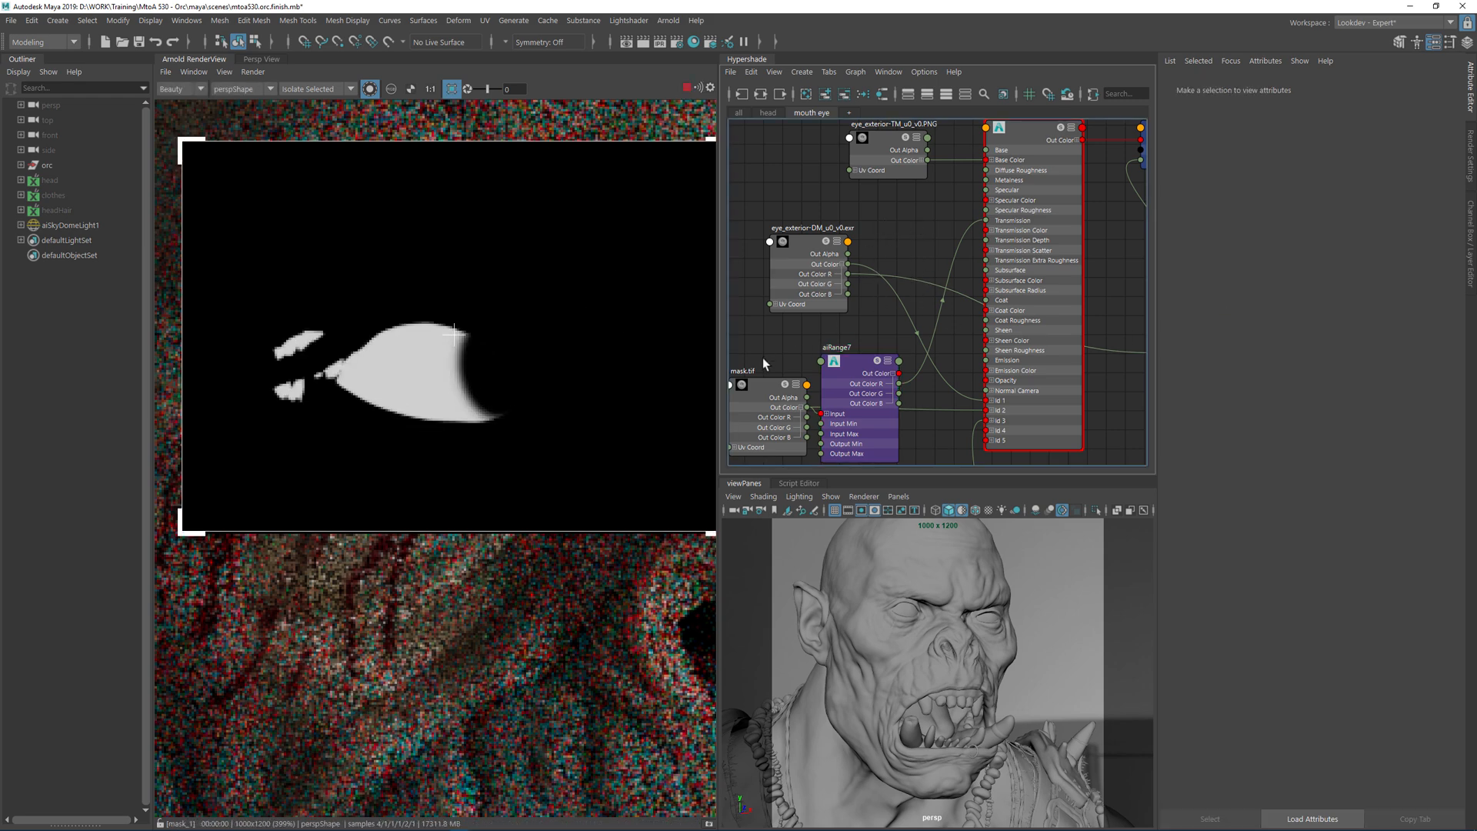
- Preview the isolated mask.tif and aiRange outputs, and reposition both nodes away from the ai_sclera shader
alt+middle_drag(765, 353, 817, 253)
drag(819, 291, 763, 311)
drag(905, 270, 901, 327)
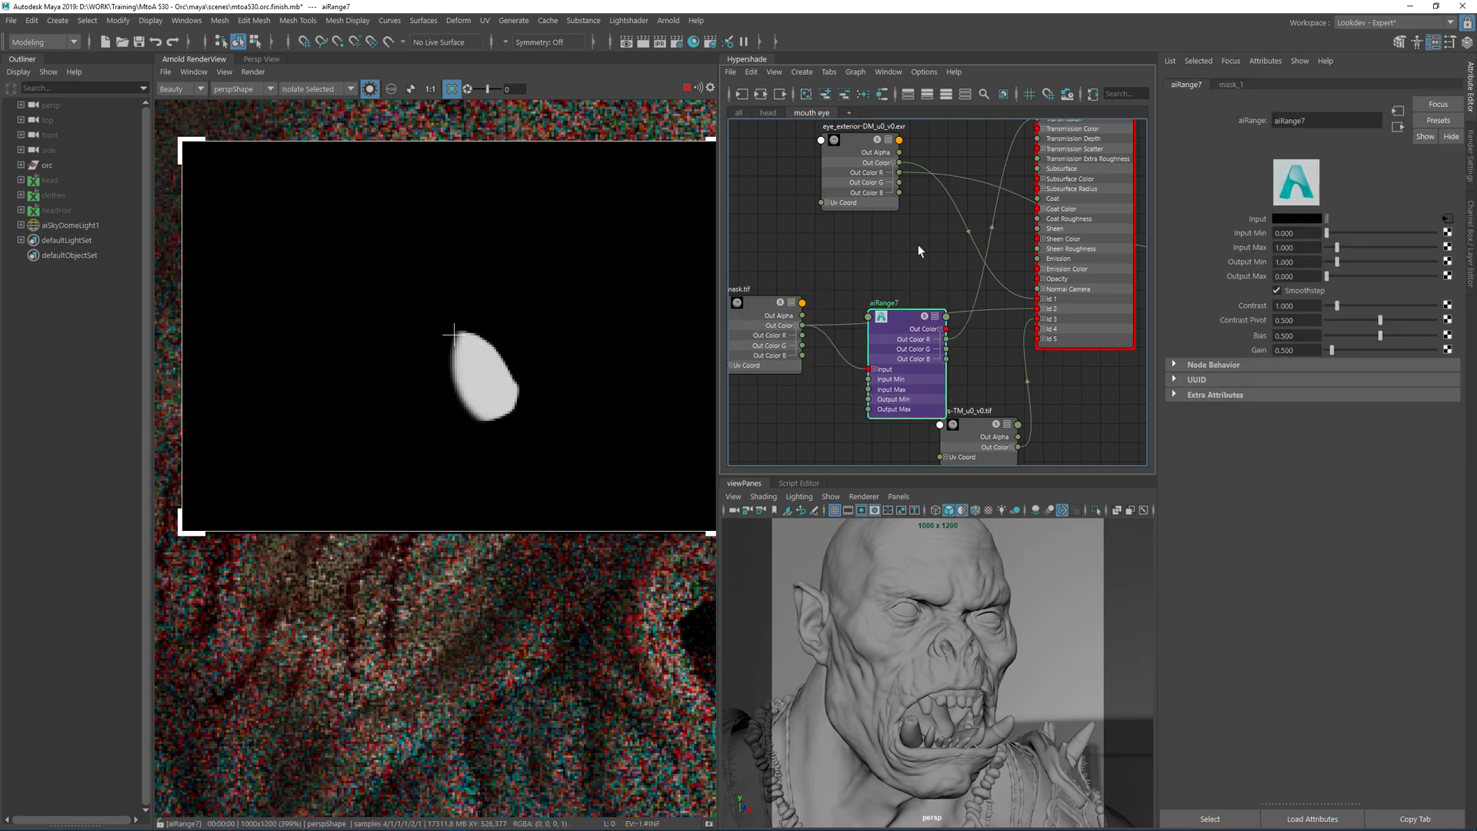
alt+middle_drag(1004, 185, 929, 312)
- Set the Base Weight of the ai_sclera shader to 1
click(1009, 160)
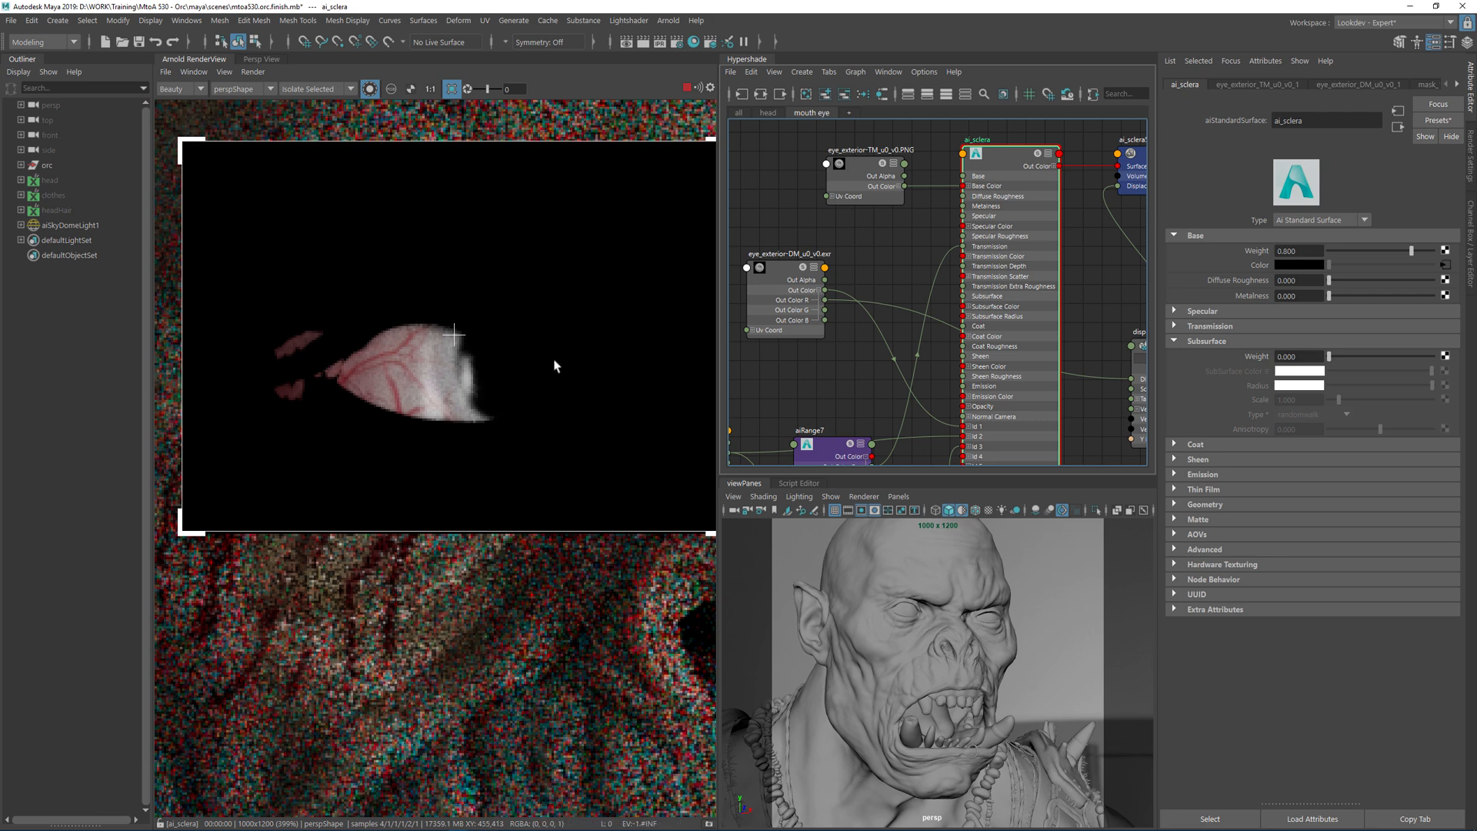
click(1299, 251)
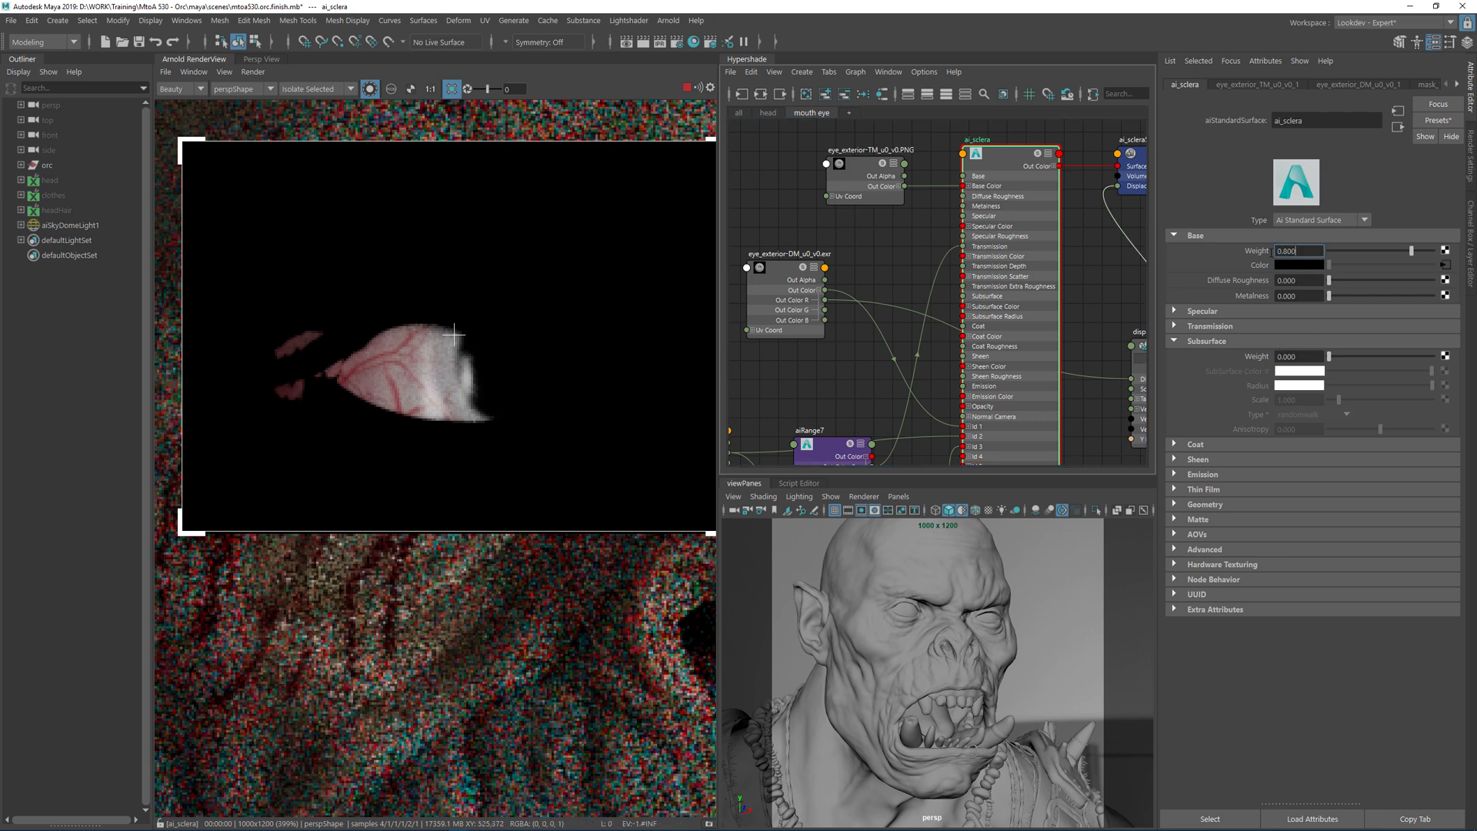
text(1)
key(Return)
click(869, 235)
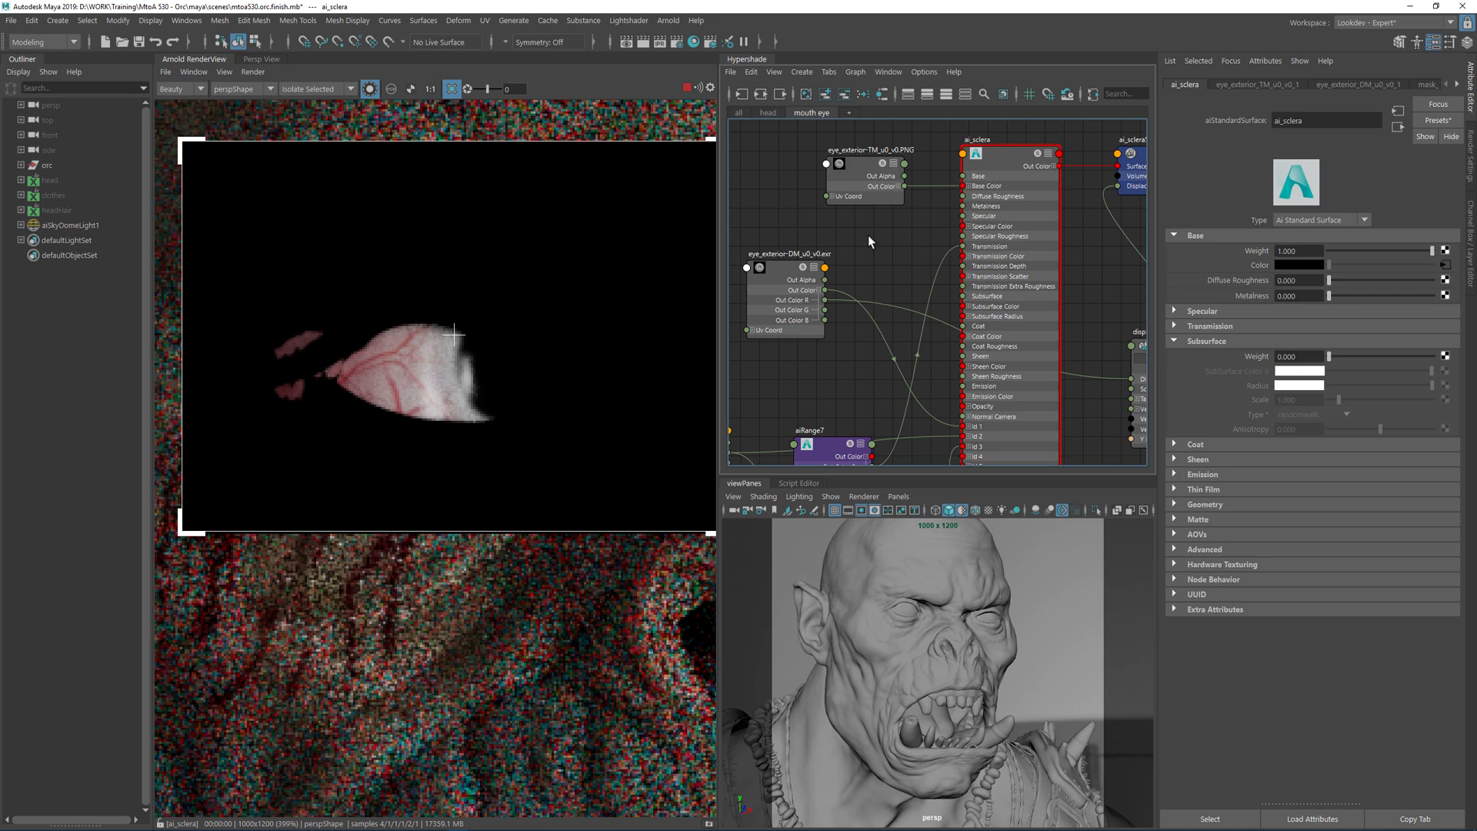
- Switch the RenderView debug shading from Isolate Selected to Basic and select the orc's right eyeball mesh
click(347, 89)
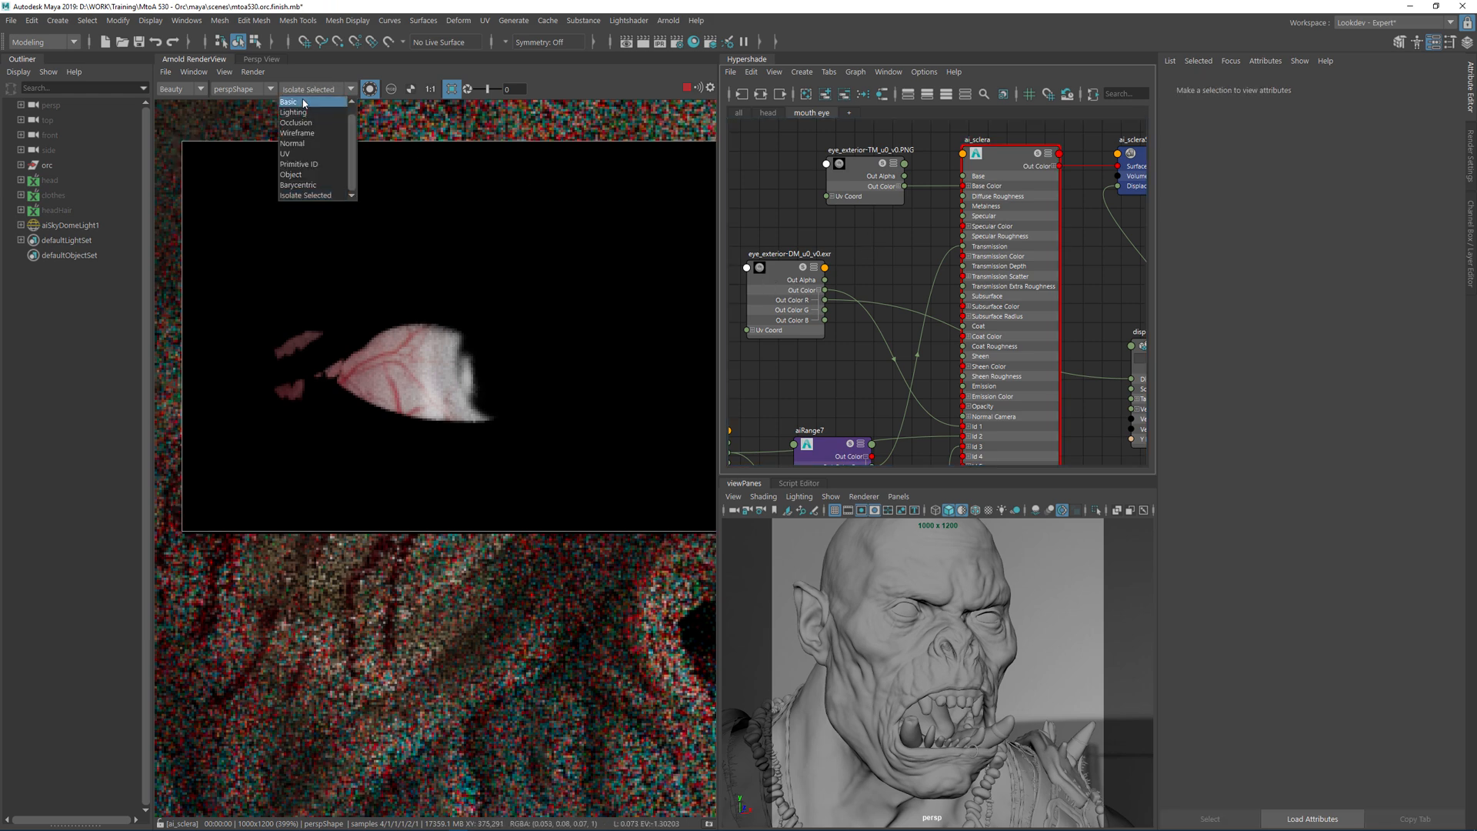
click(347, 100)
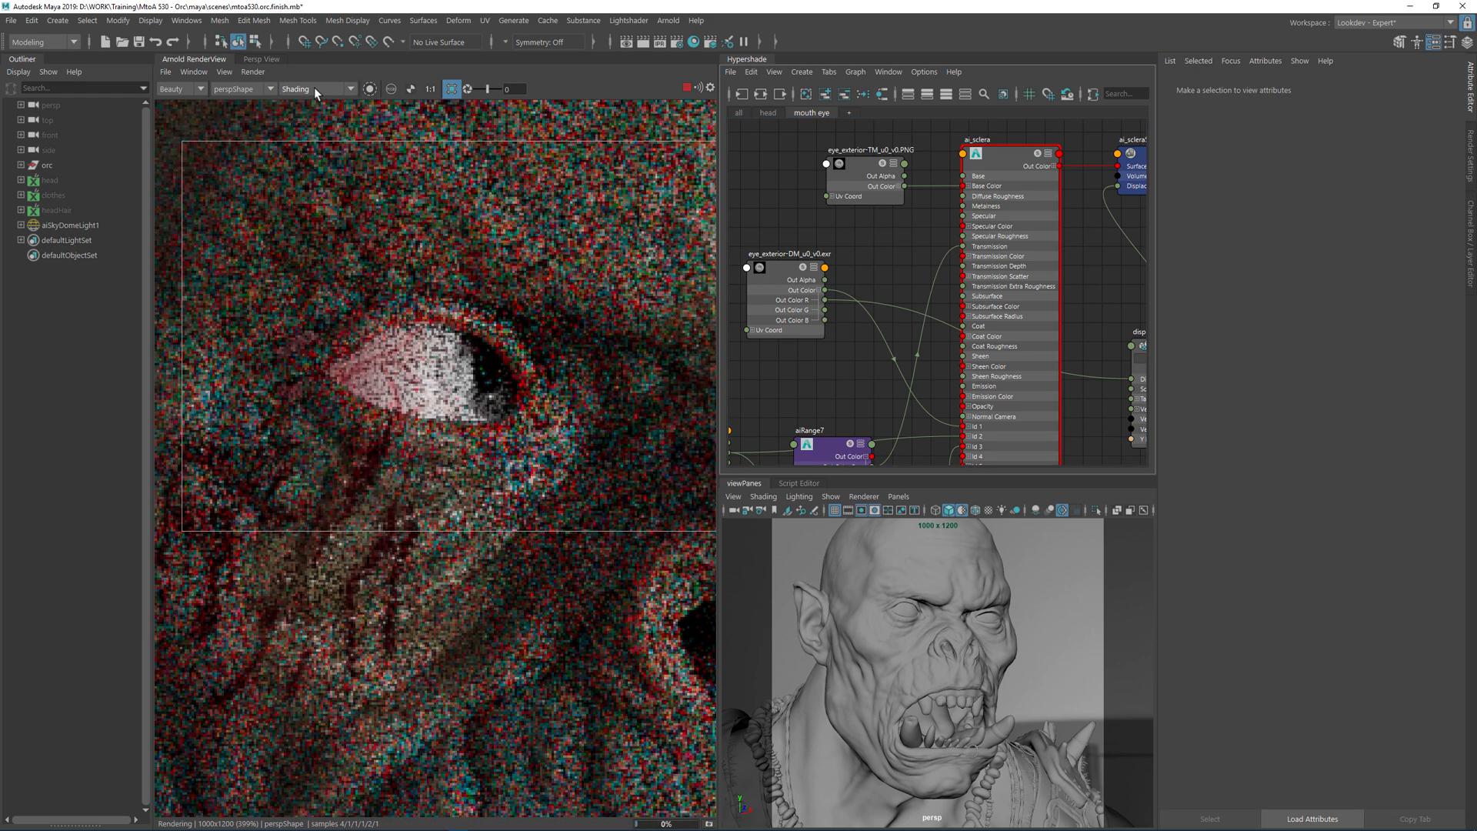
click(314, 89)
click(311, 114)
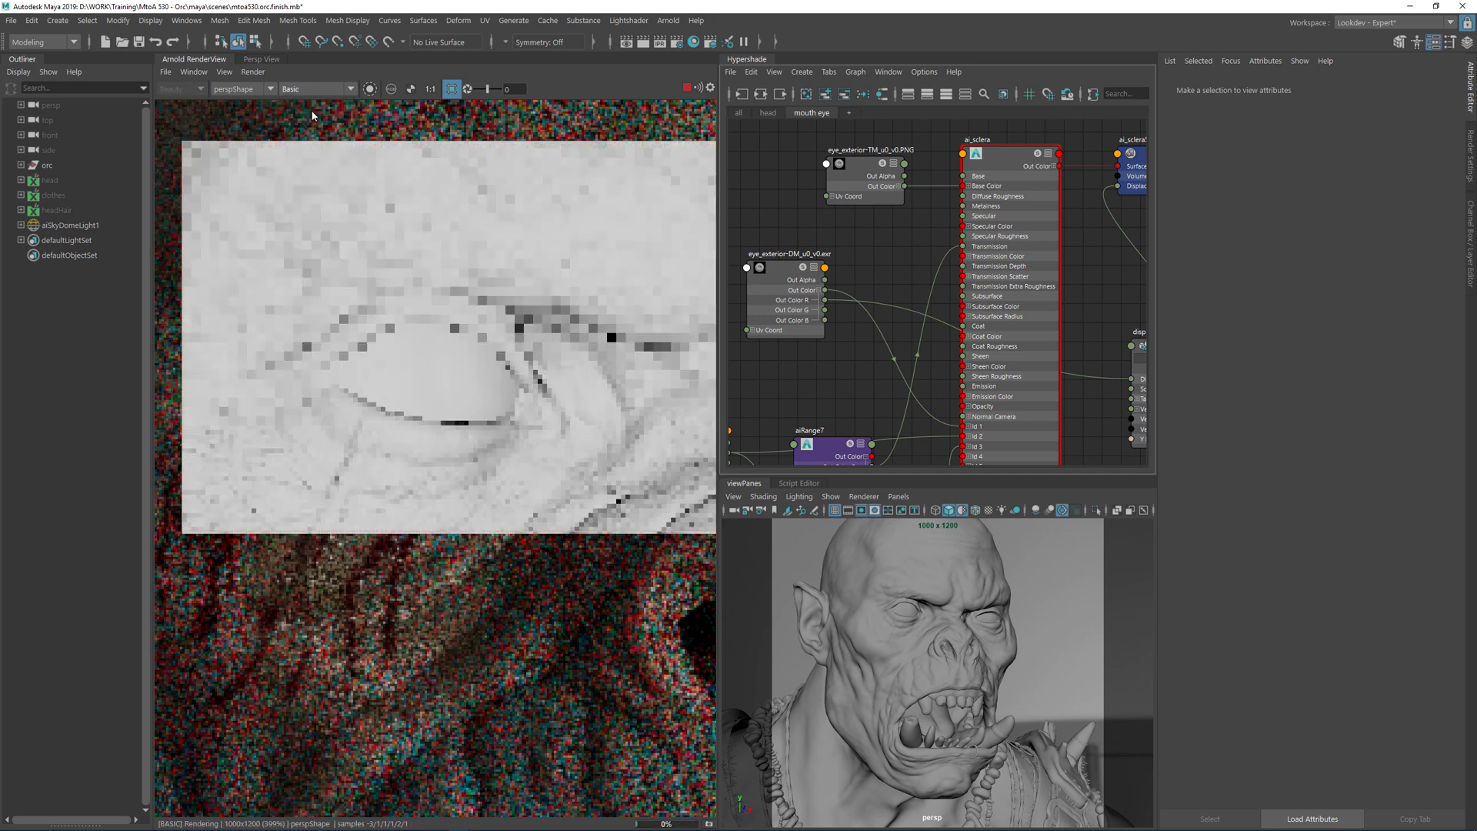
scroll(492, 388, down, 2)
click(464, 366)
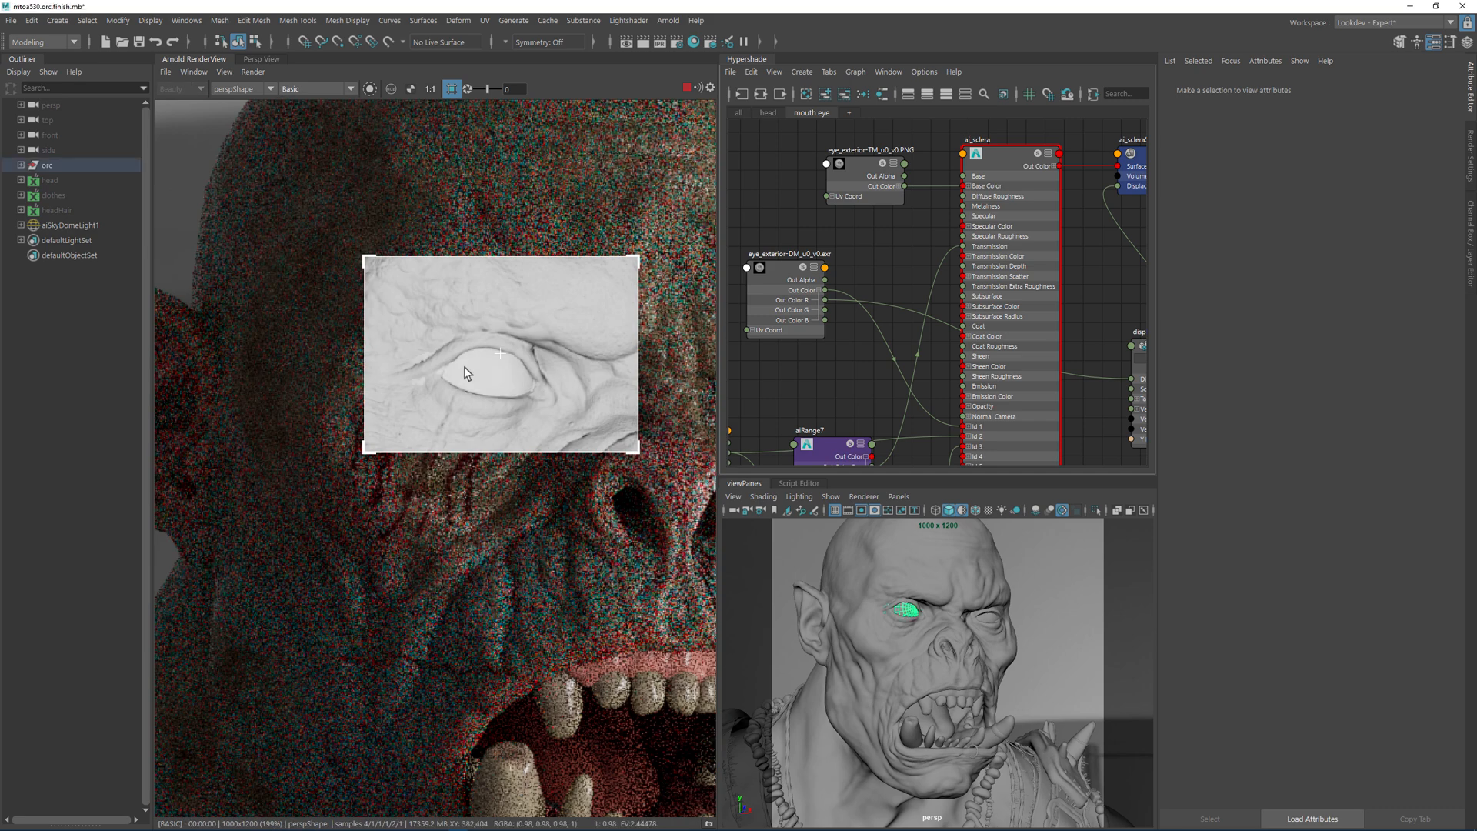
scroll(891, 260, down, 2)
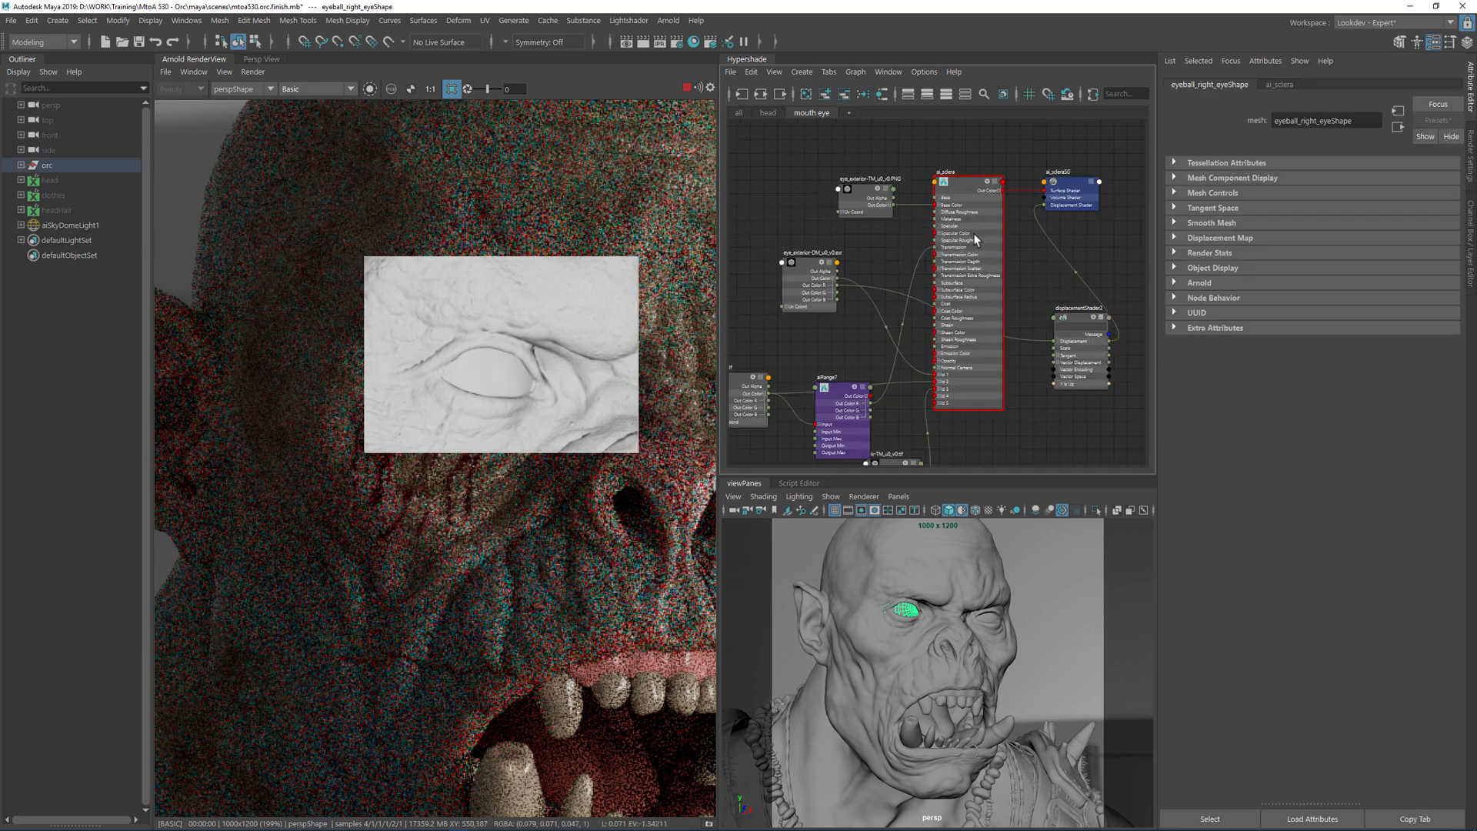
- Collapse the ai_sclera node and move displacementShader2 slightly closer to it
click(966, 187)
key(1)
drag(1075, 321, 1038, 324)
- Test the displacementShader2 Scale at 5 with a close-up of the rendered eye, and return the Scale to 1
click(1281, 258)
text(5)
key(Return)
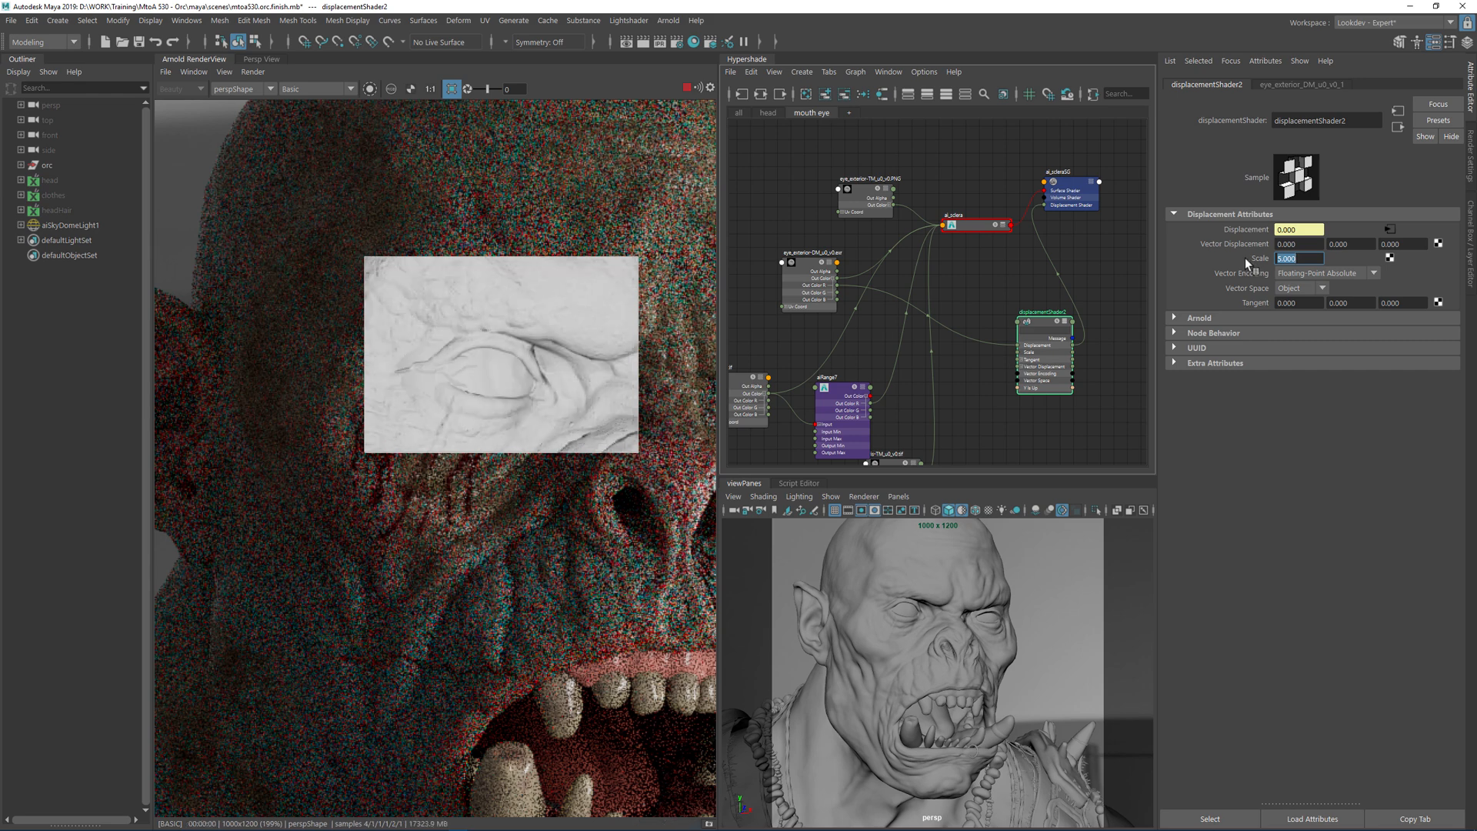
scroll(461, 377, up, 2)
scroll(477, 375, up, 1)
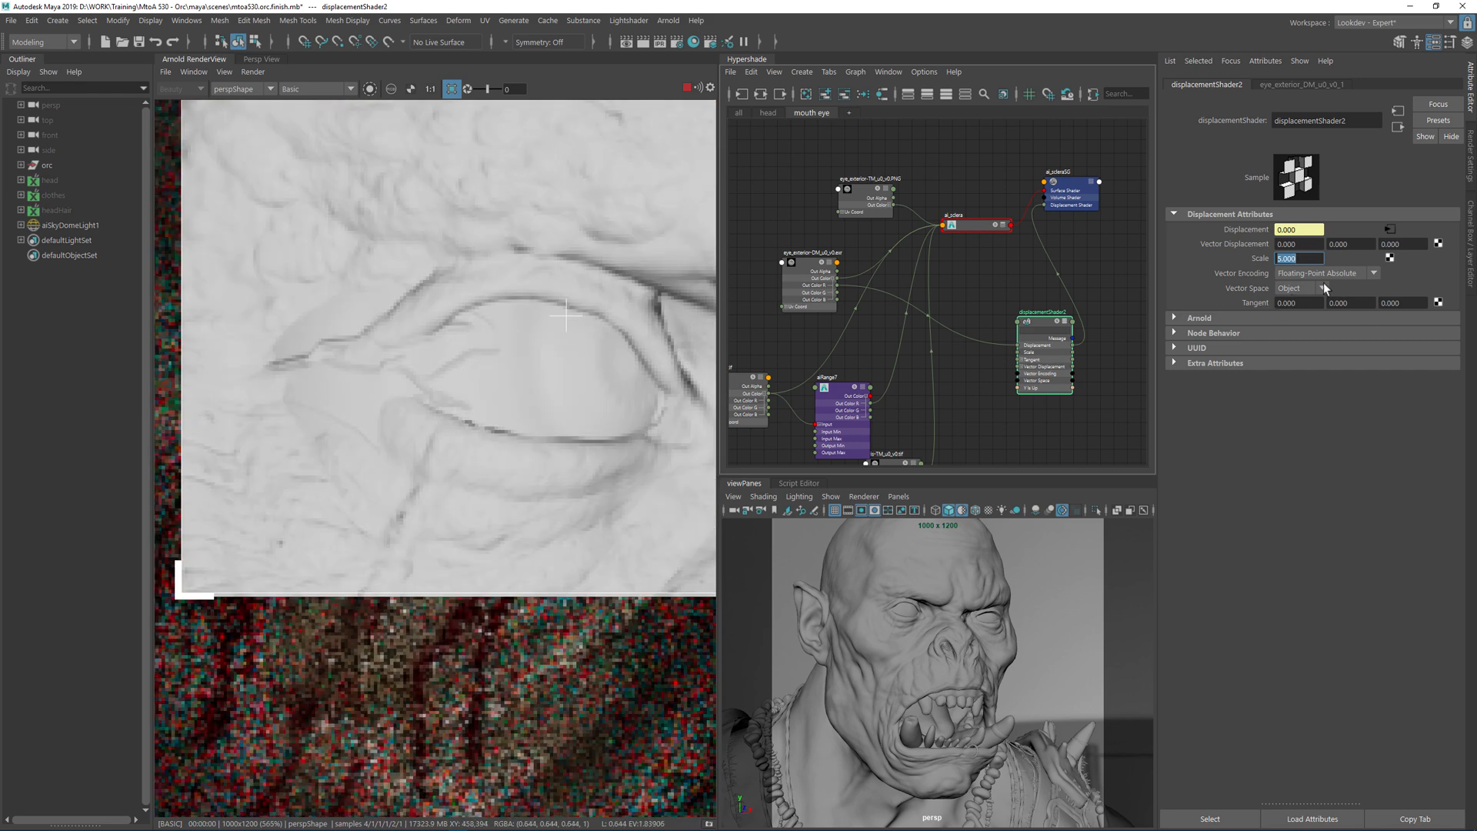
text(1)
key(Return)
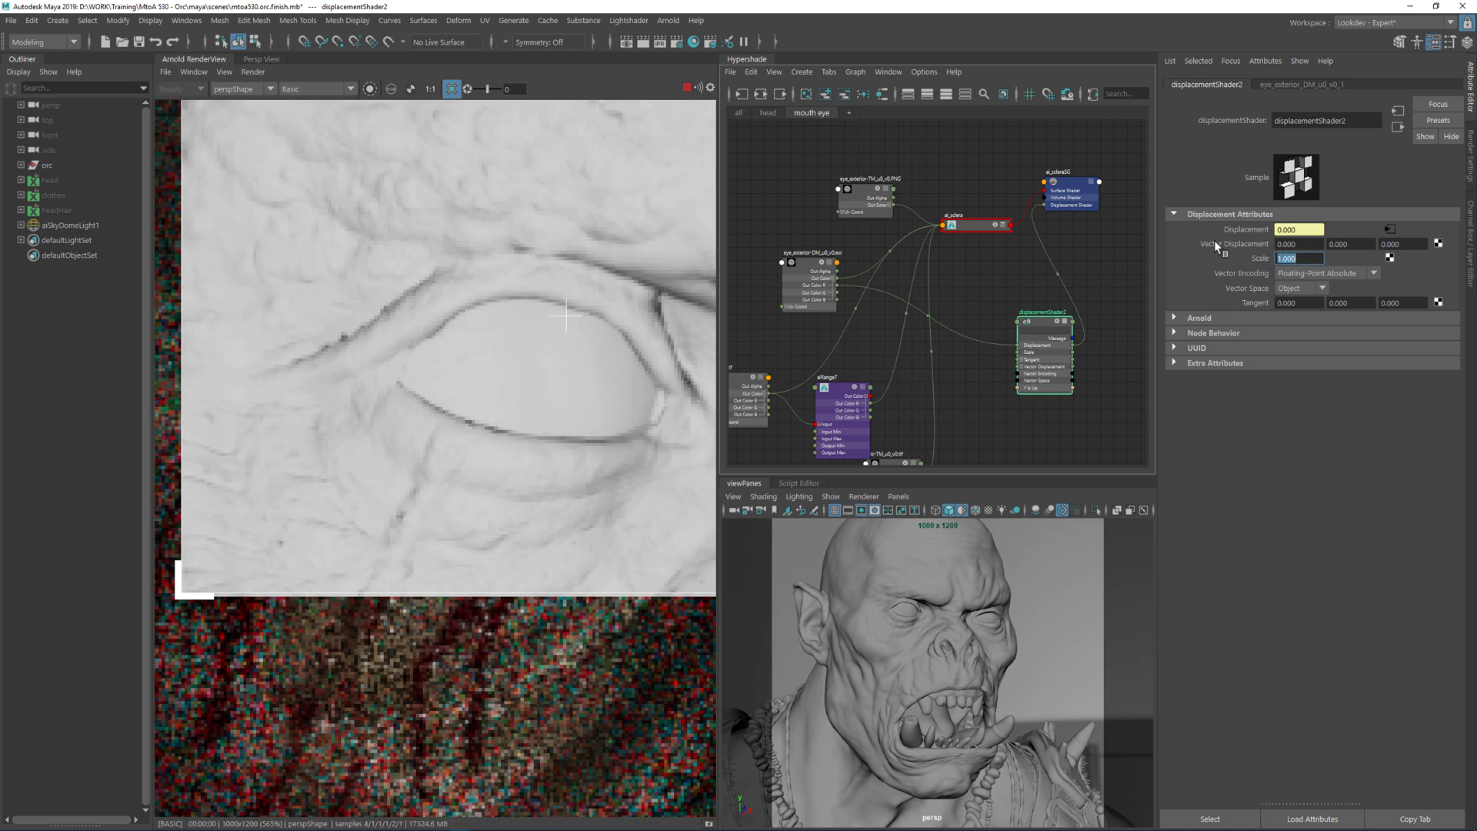
- Try displacementShader2 with a Scale of 3 and switch the RenderView debug shading from Basic to Shading
text(3)
key(Return)
click(312, 89)
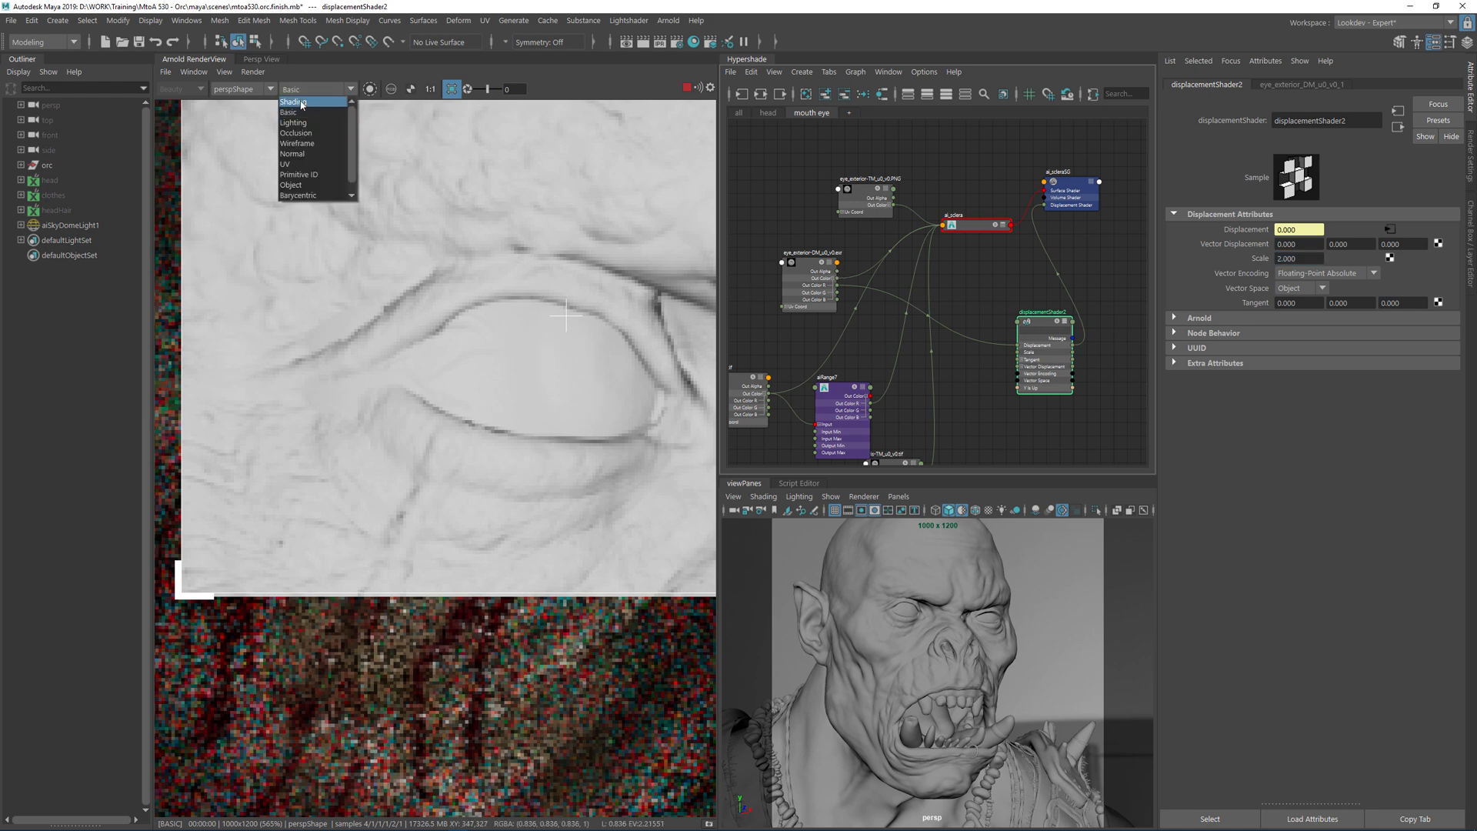
click(304, 101)
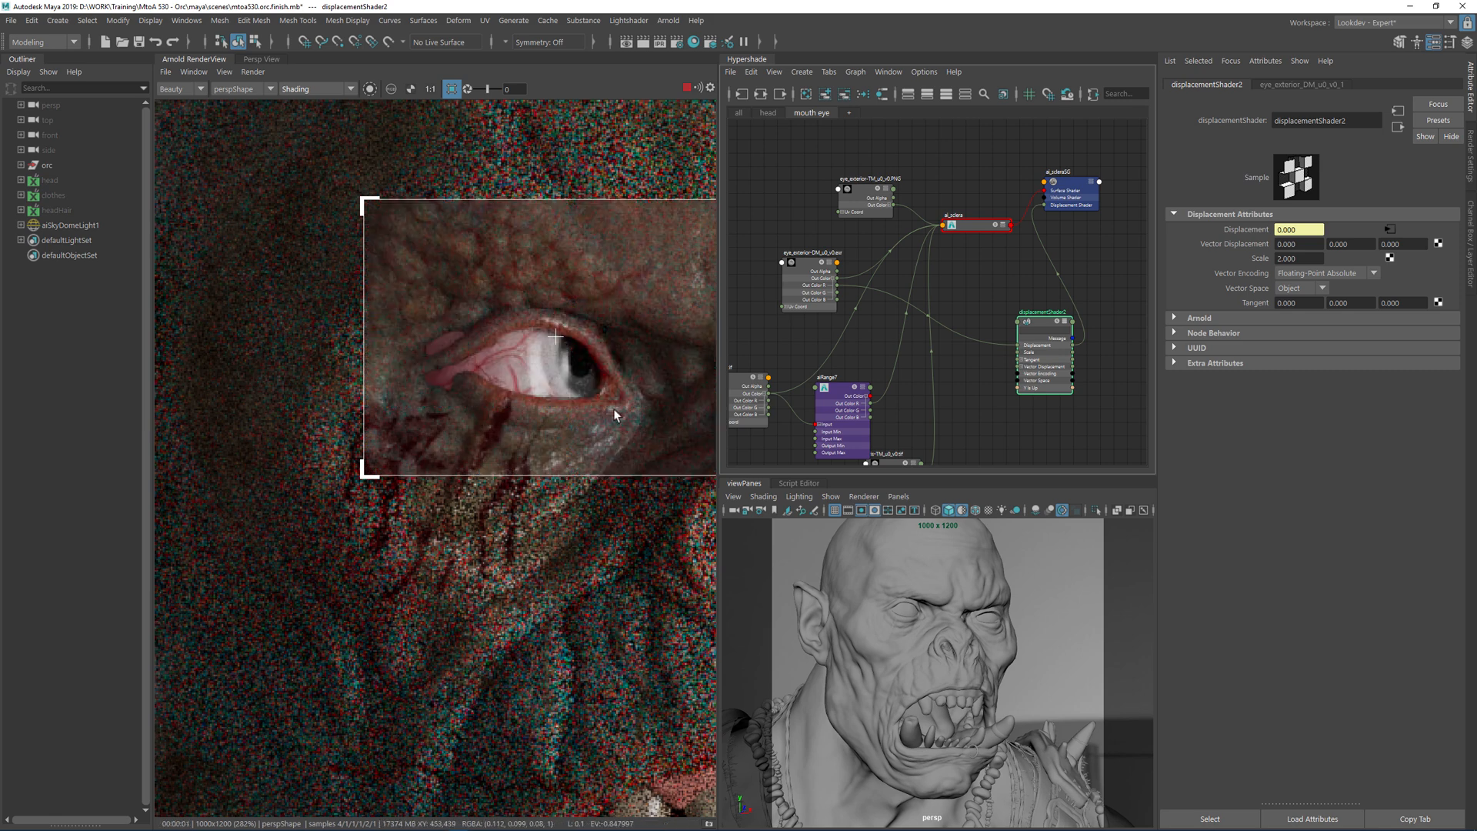
- Return the displacementShader2 Scale to 1
drag(1302, 258, 1208, 255)
text(1)
key(Return)
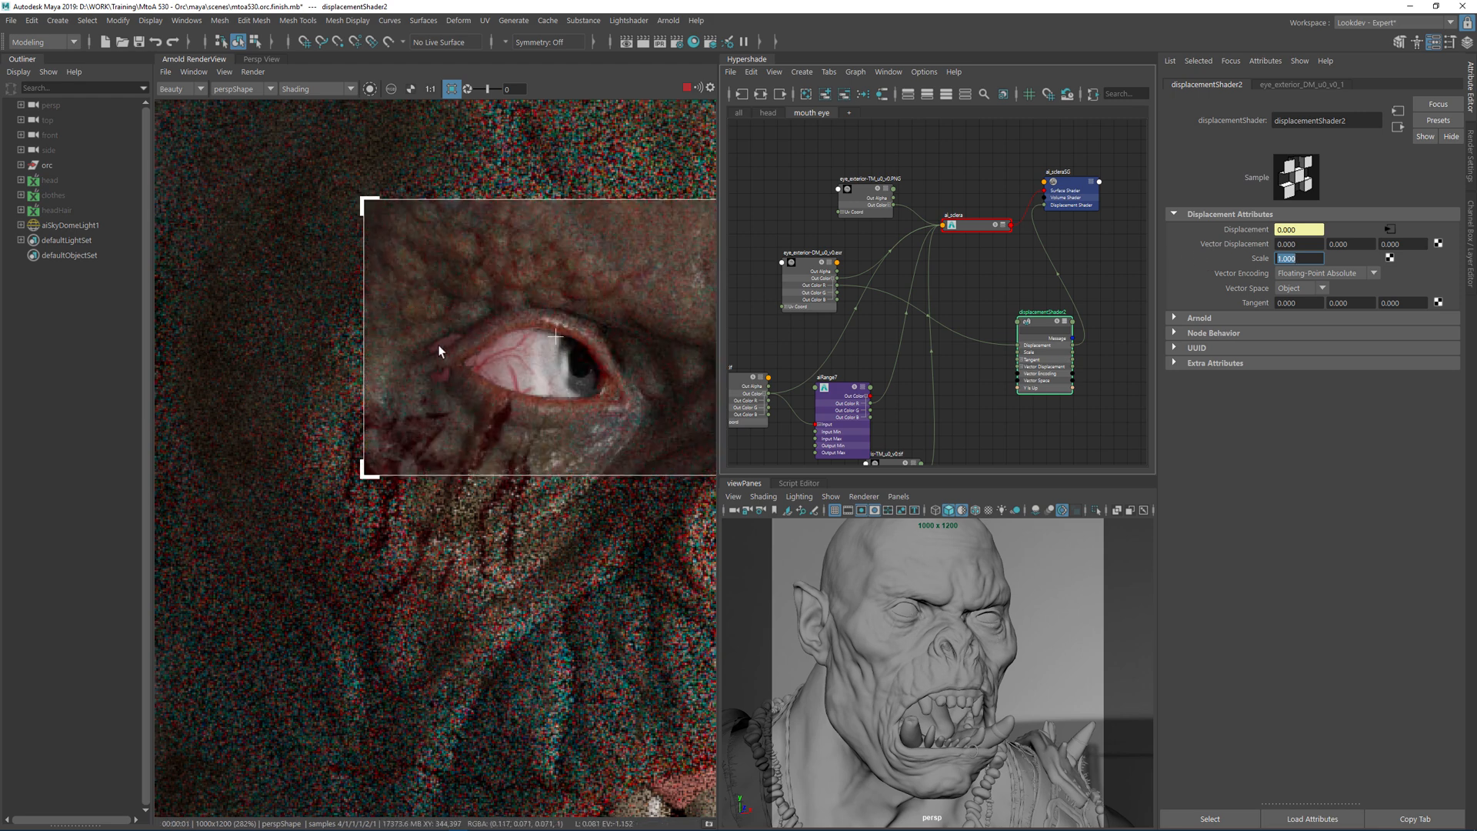
- Select the orc's right eyeball mesh in the viewport and examine its outer corner against the eyelids up close
click(918, 612)
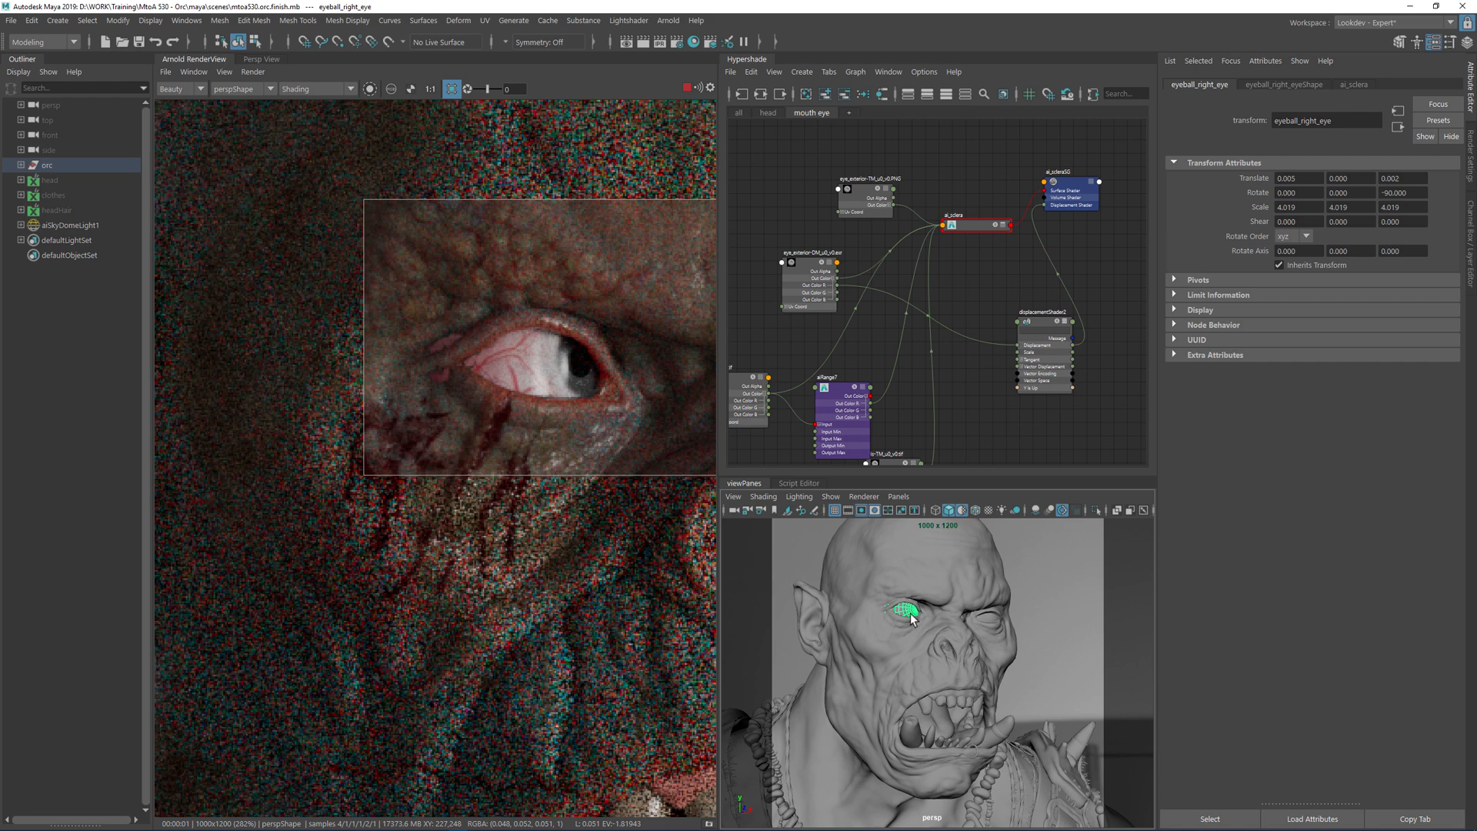
alt+drag(913, 615, 906, 606)
scroll(1018, 661, up, 5)
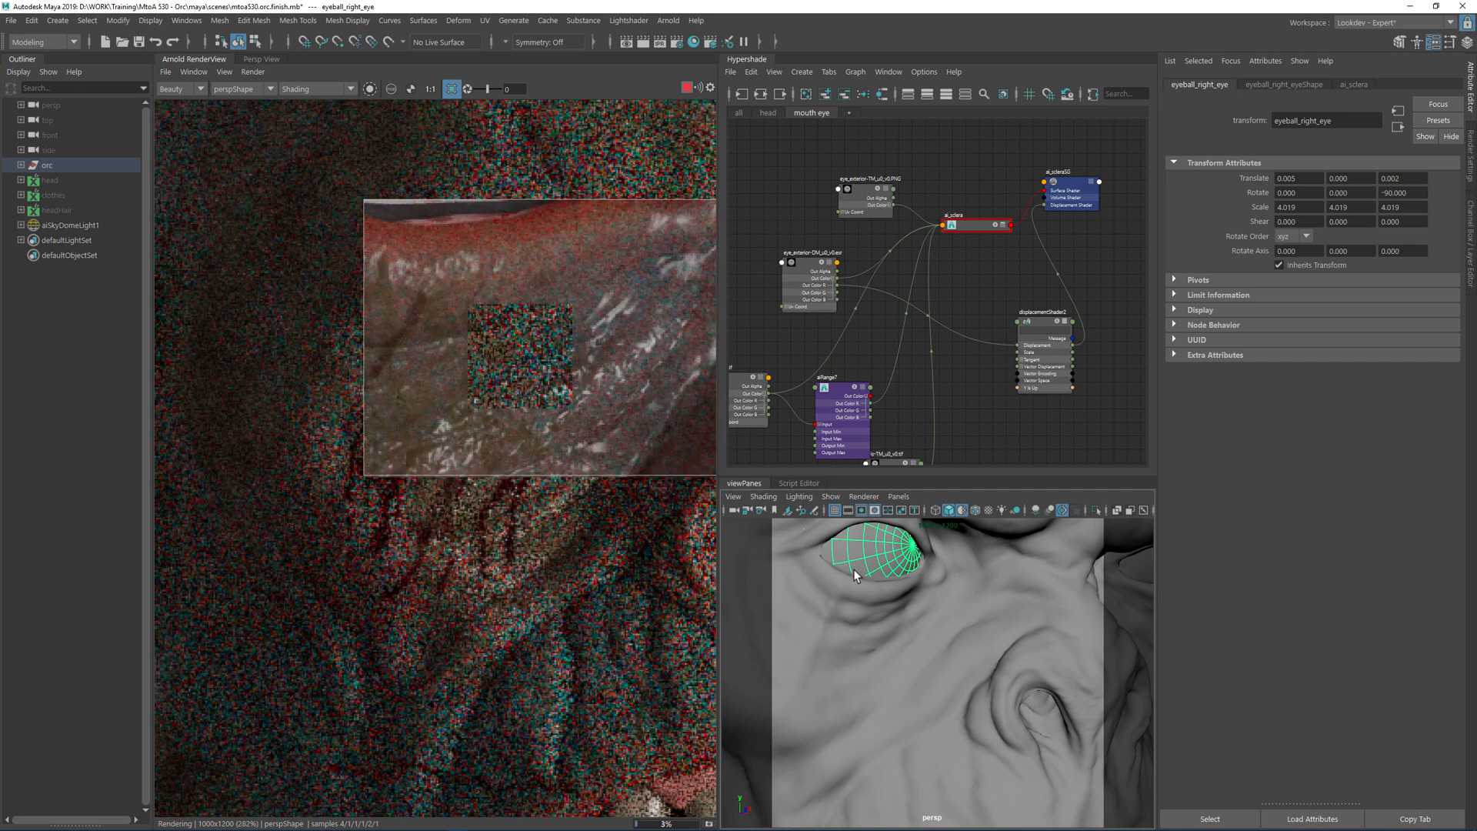
alt+middle_drag(933, 643, 965, 663)
scroll(985, 663, up, 5)
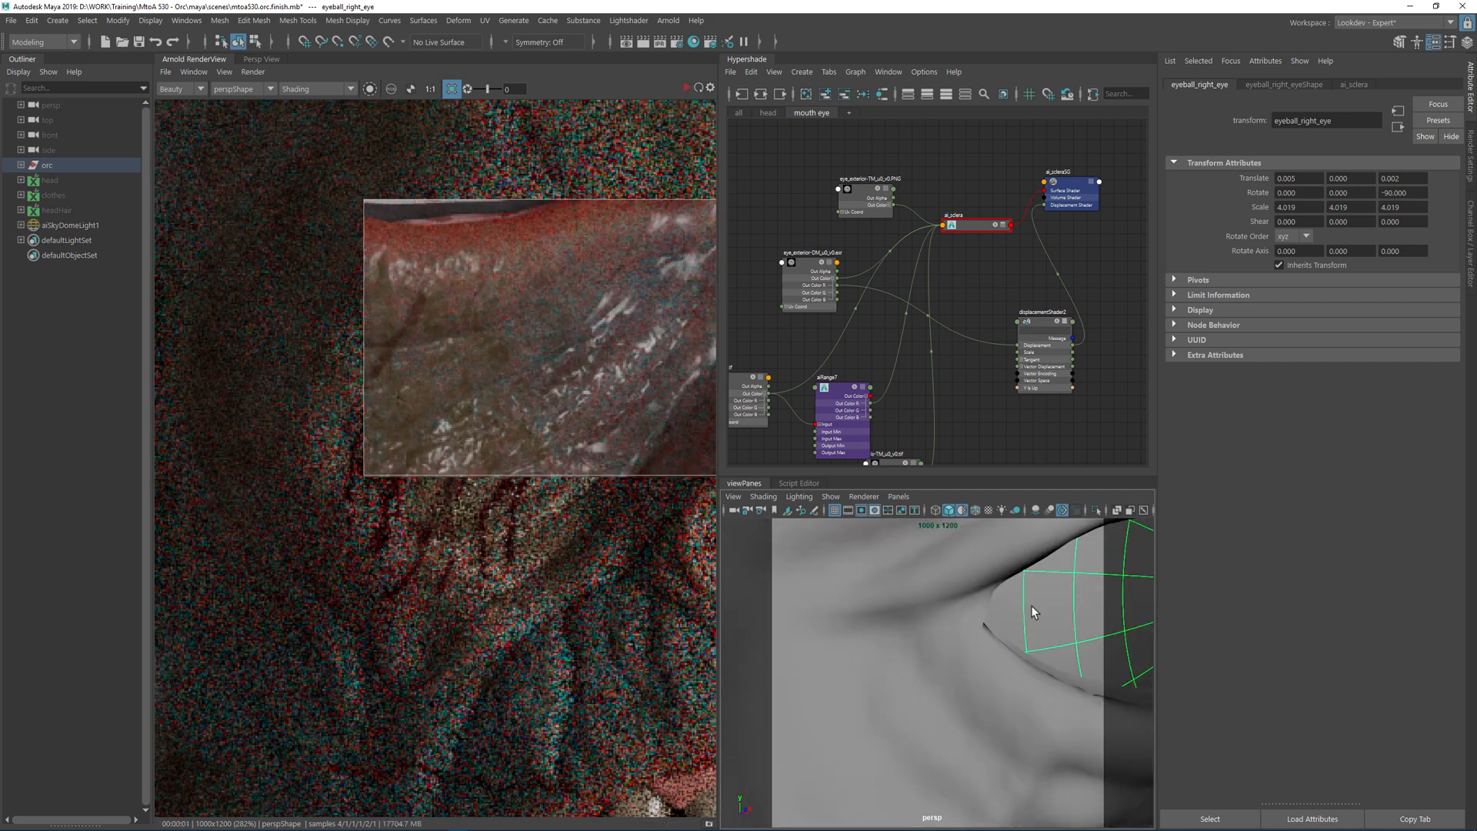
scroll(1015, 613, down, 5)
alt+middle_drag(910, 620, 960, 606)
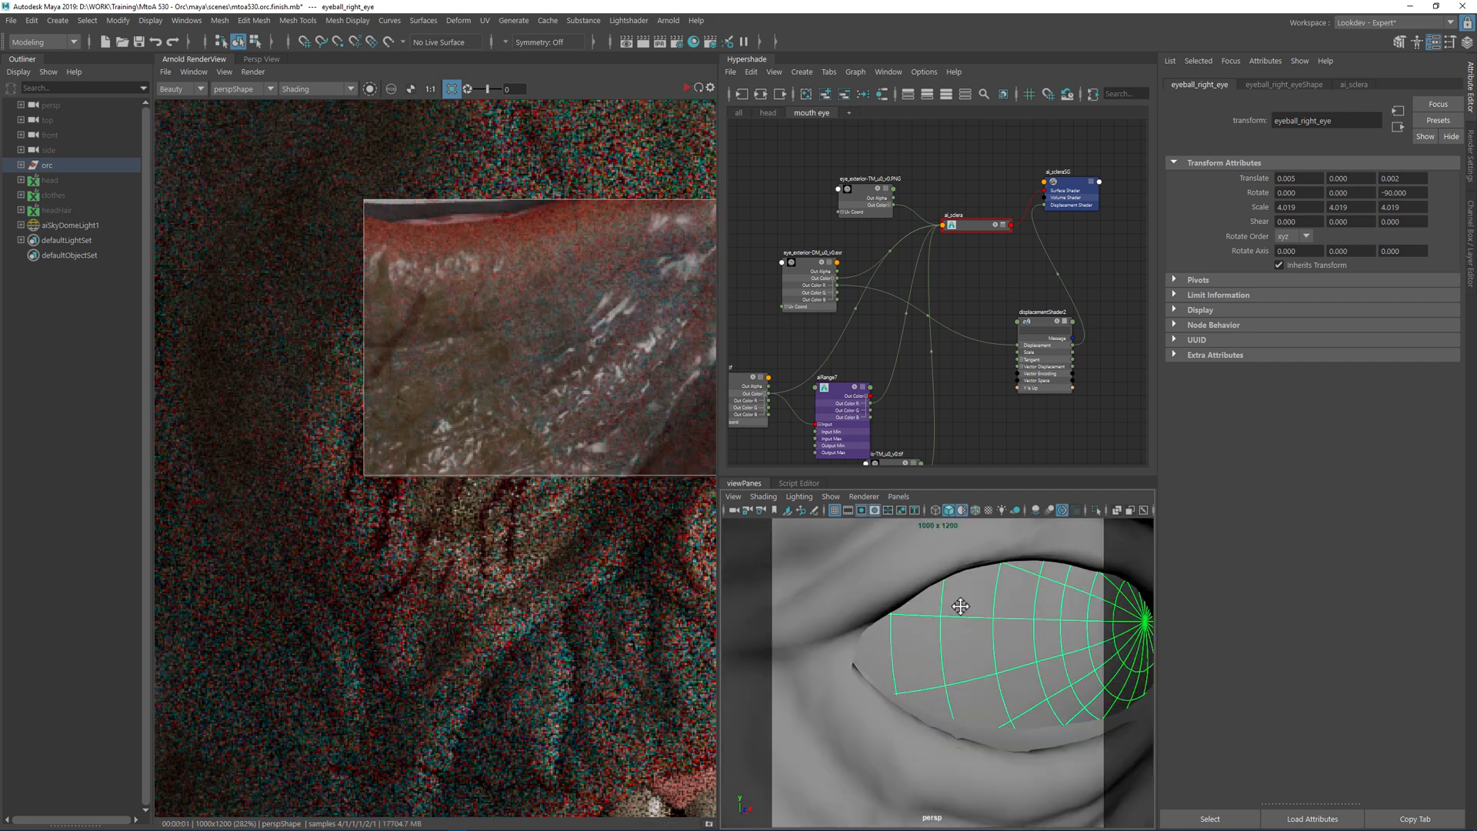
scroll(939, 636, down, 5)
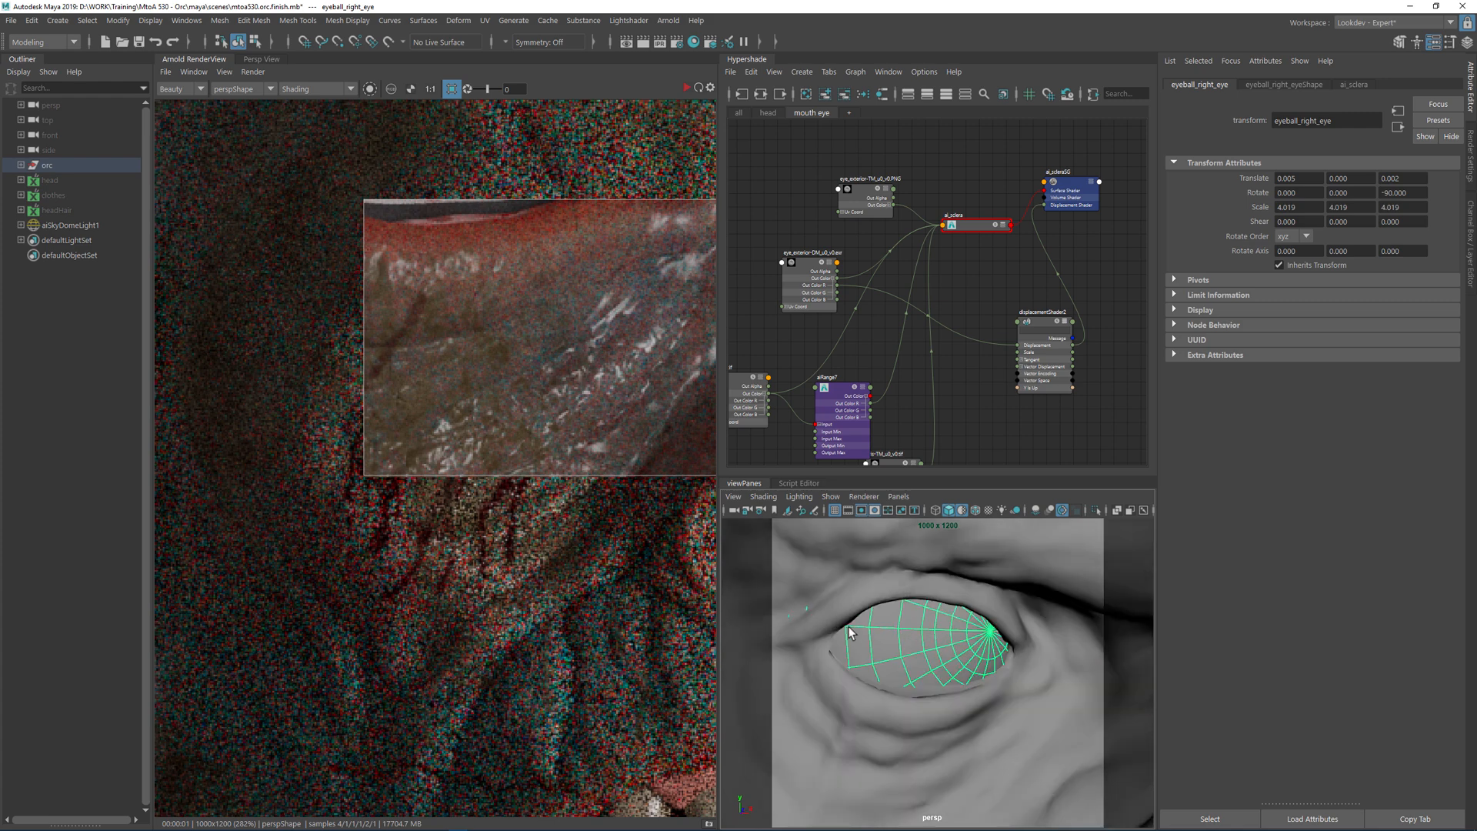
alt+drag(890, 626, 950, 638)
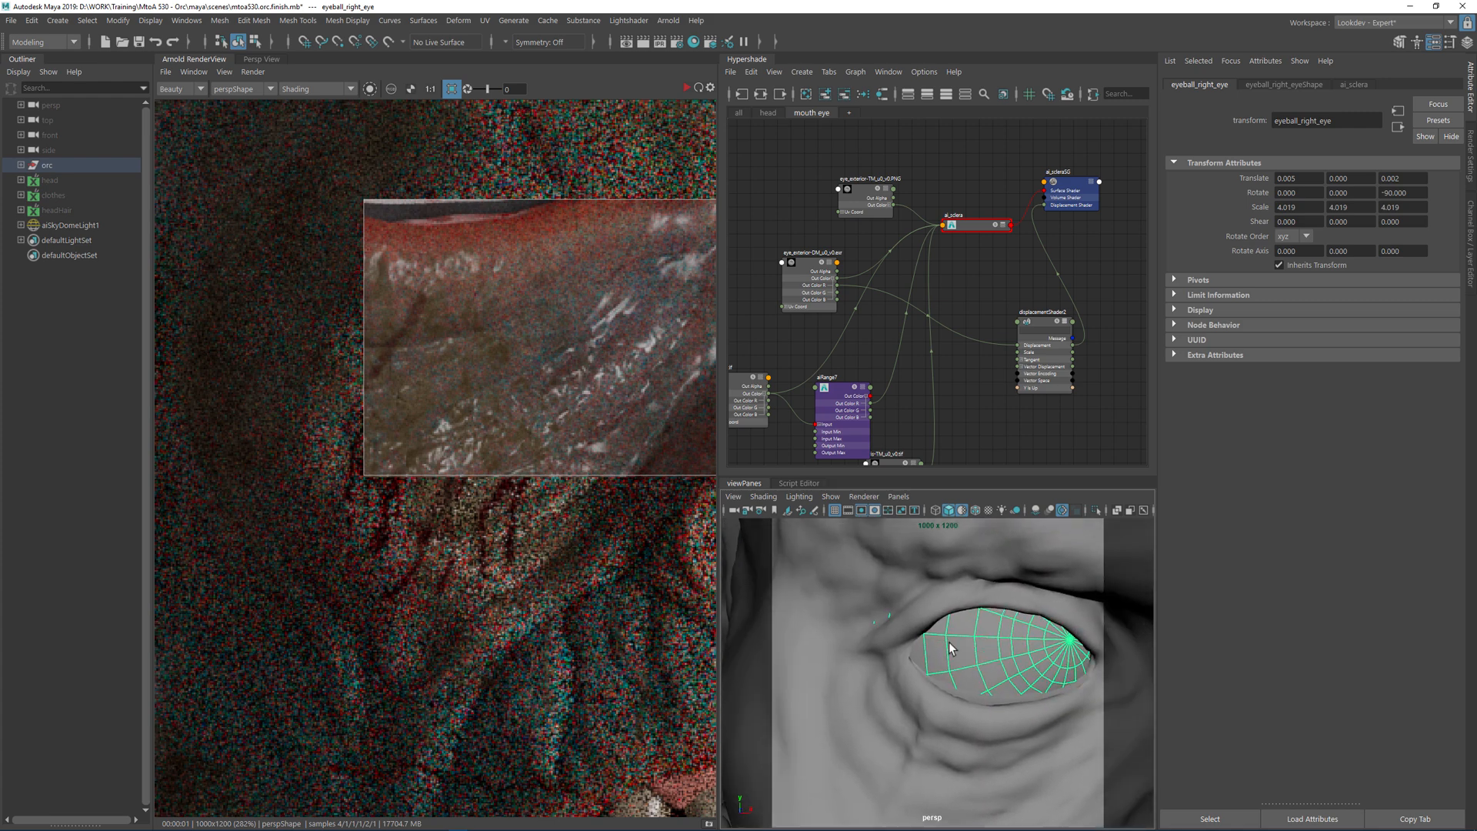
- Put the right eyeball mesh in vertex mode and select a vertex near its outer corner, checking it in wireframe and shaded display
right_click(948, 642)
right_drag(961, 546, 888, 430)
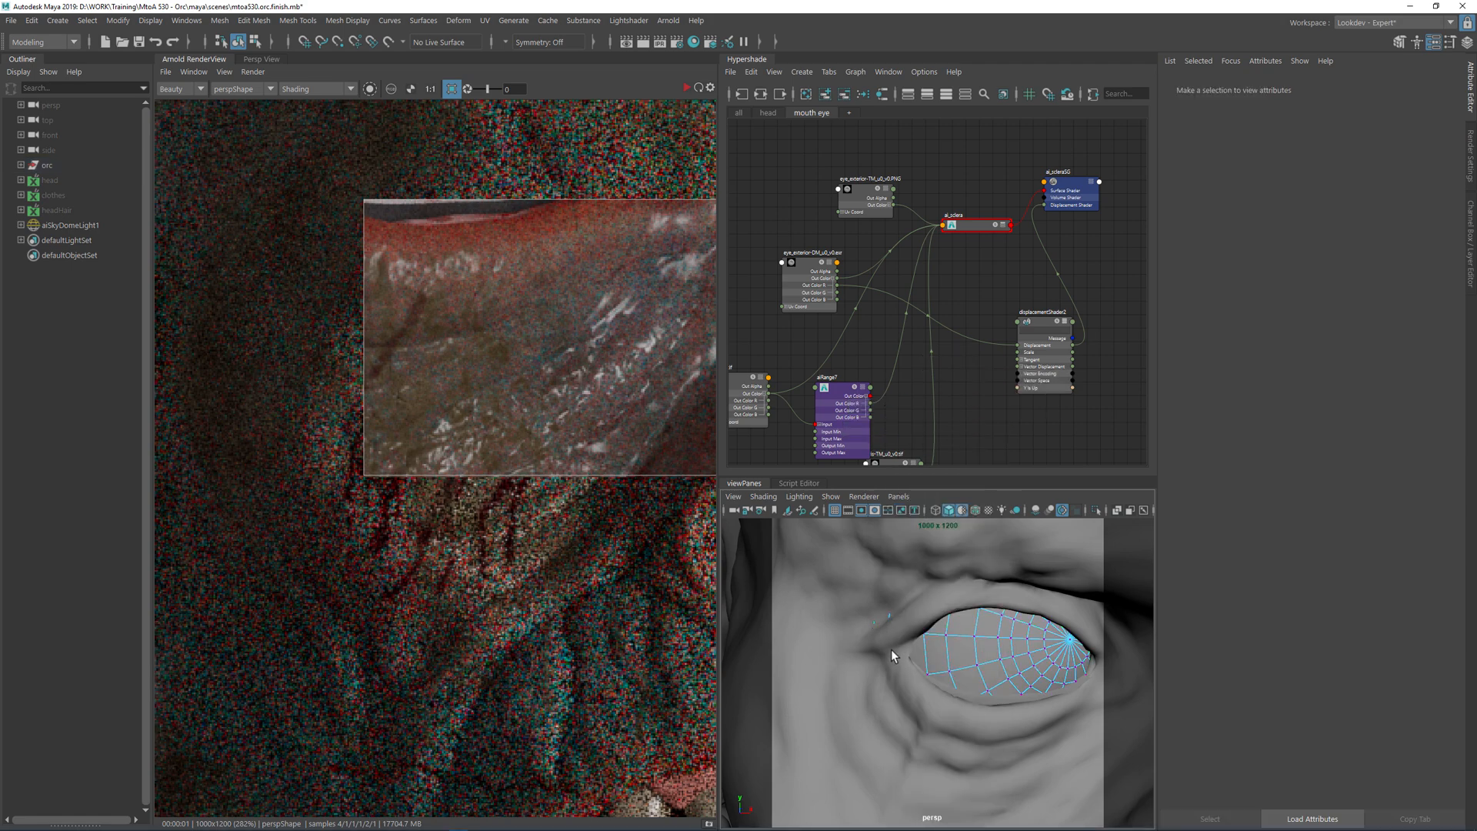
key(4)
alt+middle_drag(863, 643, 914, 649)
alt+right_drag(914, 649, 933, 647)
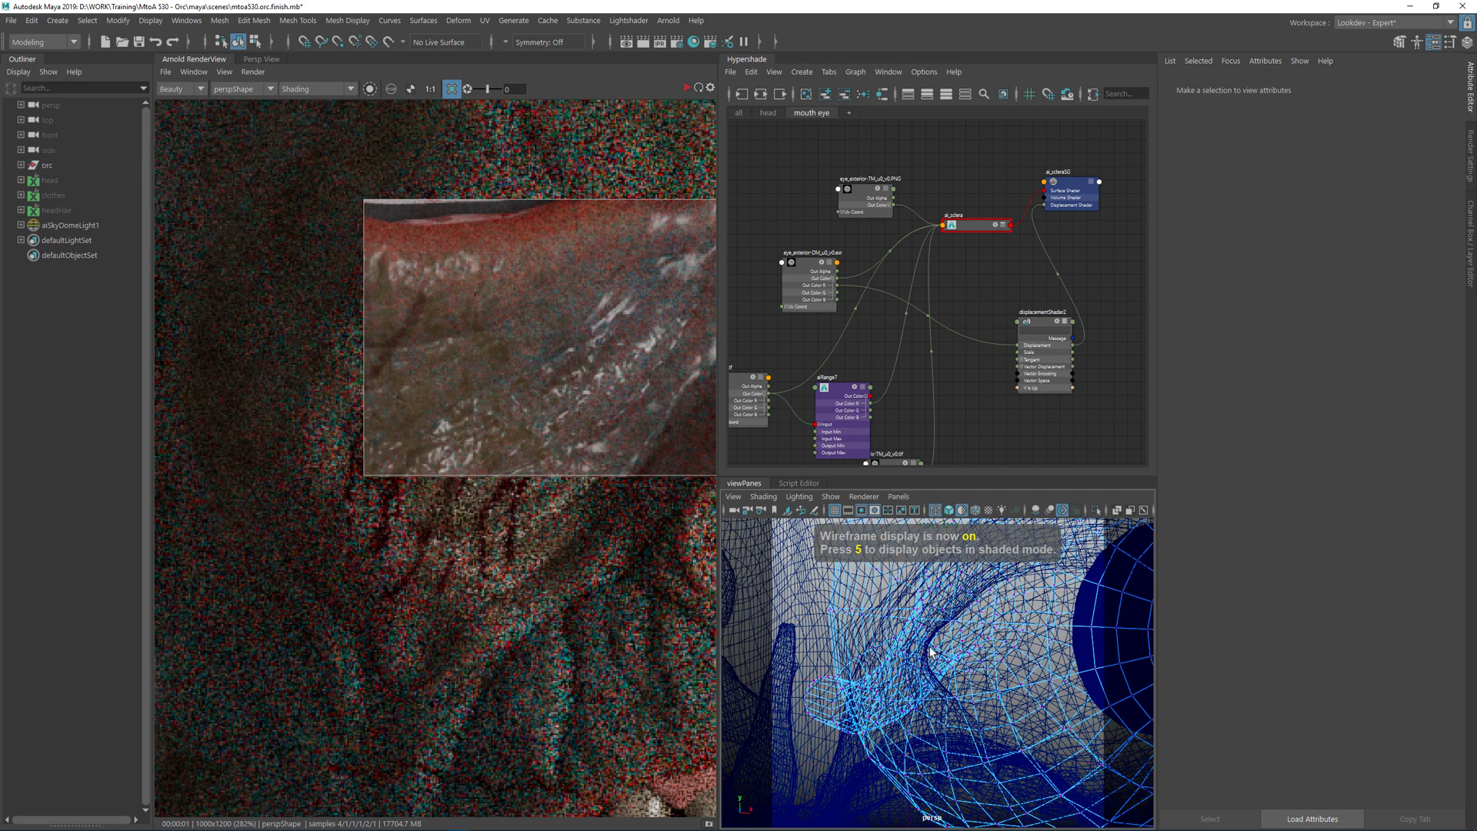
click(886, 619)
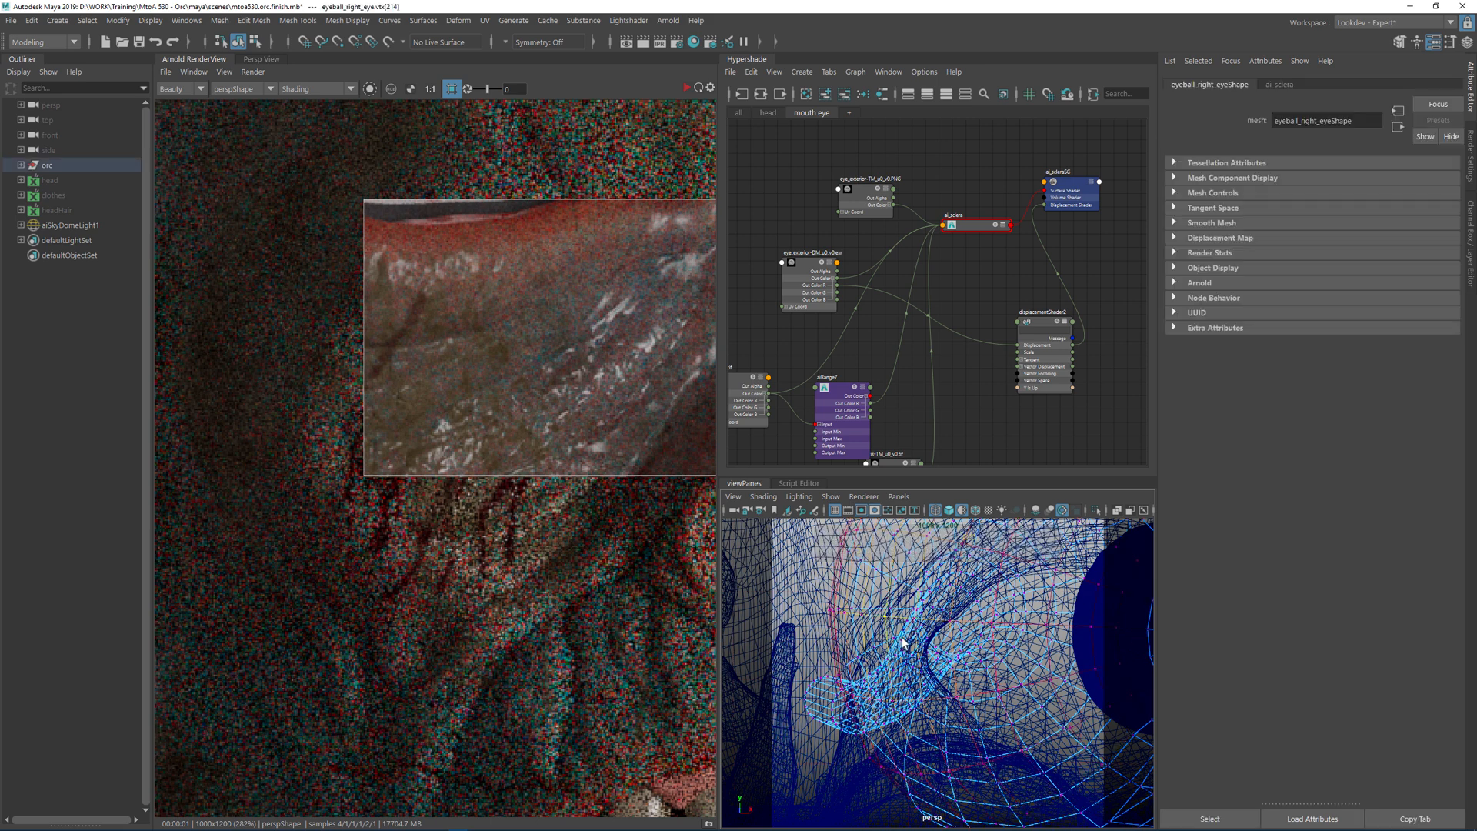
key(5)
alt+right_drag(1013, 621, 929, 619)
alt+middle_drag(930, 618, 931, 667)
key(w)
mouse_move(791, 678)
mouse_down()
mouse_move(810, 657)
mouse_move(942, 668)
mouse_up()
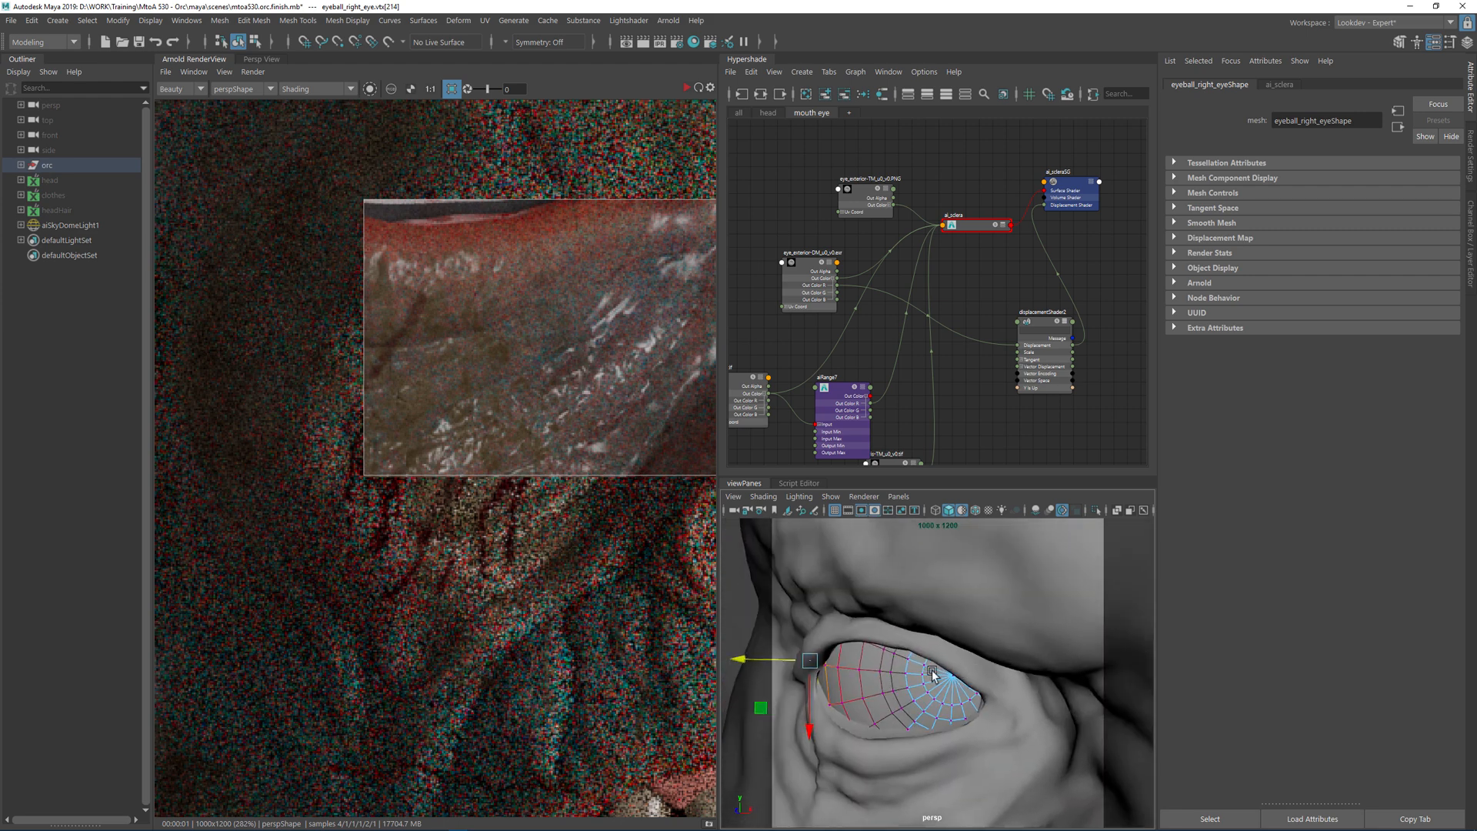
- Select the eyelids mesh and examine how it lines both eyes
click(855, 722)
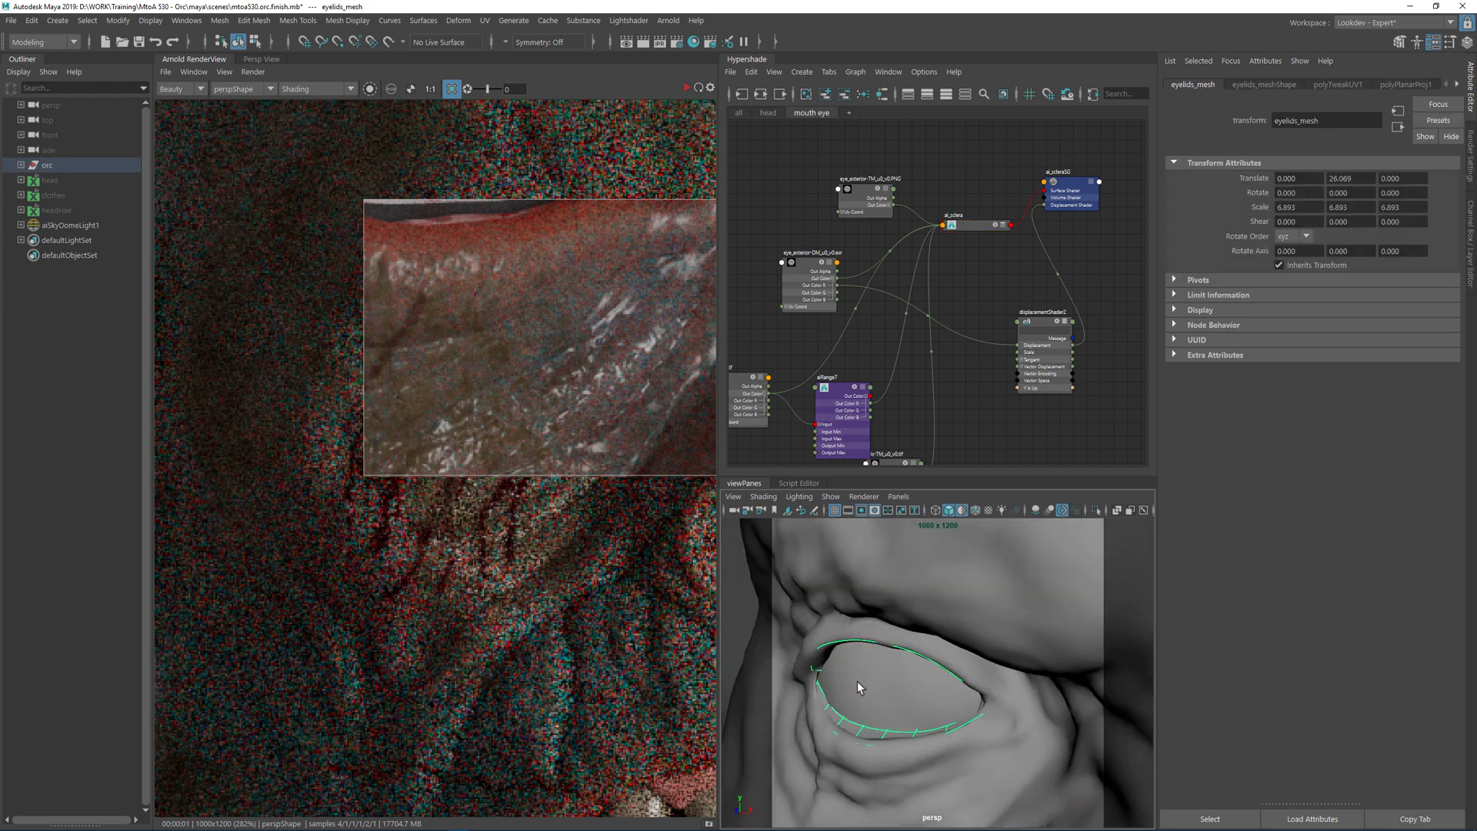
alt+drag(857, 723, 885, 670)
key(f)
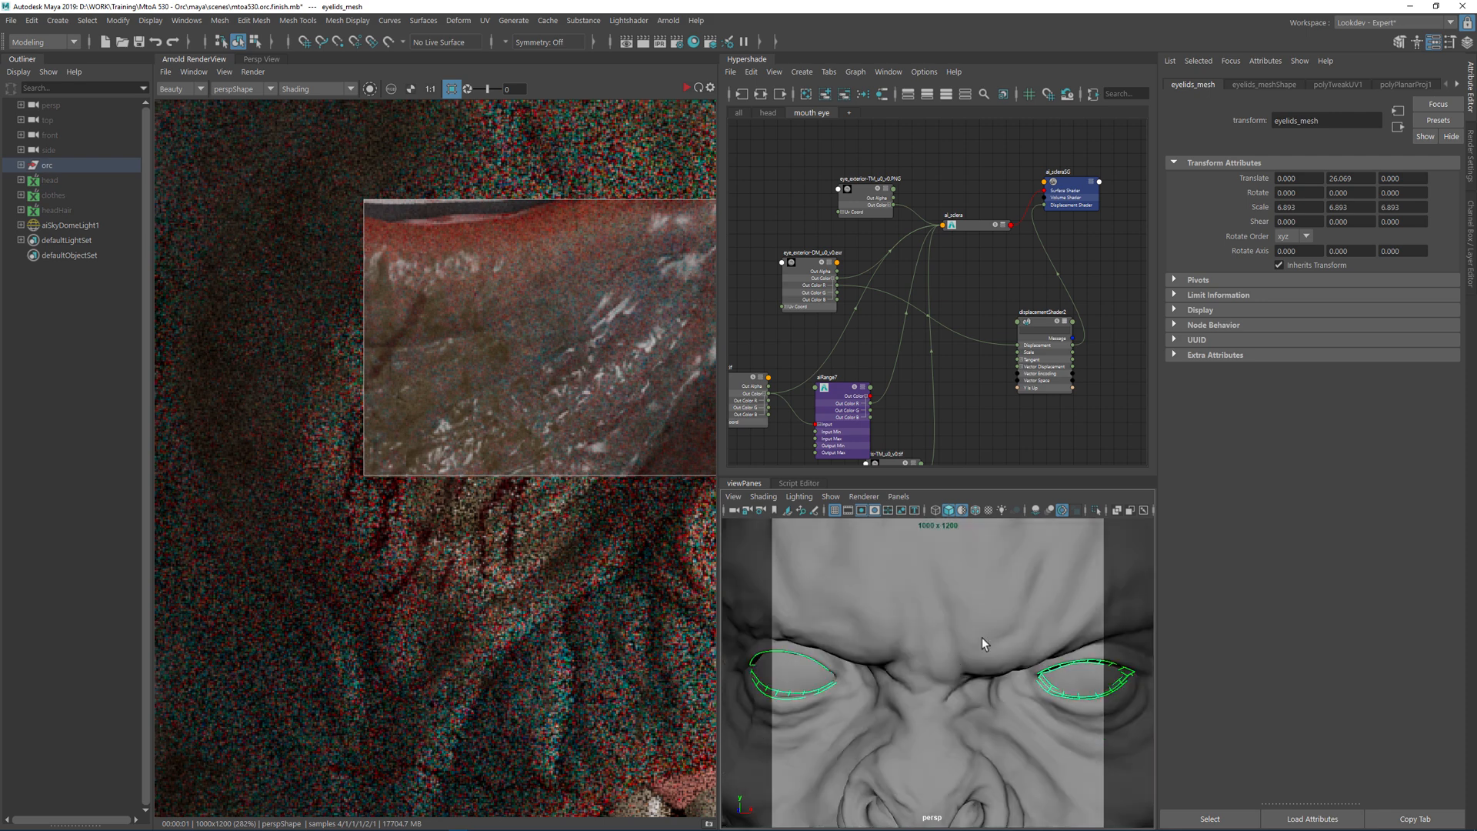
alt+drag(974, 643, 1037, 627)
- Restore the bookmarked camera view of the orc's head and shoulders and restart the Arnold render
click(773, 510)
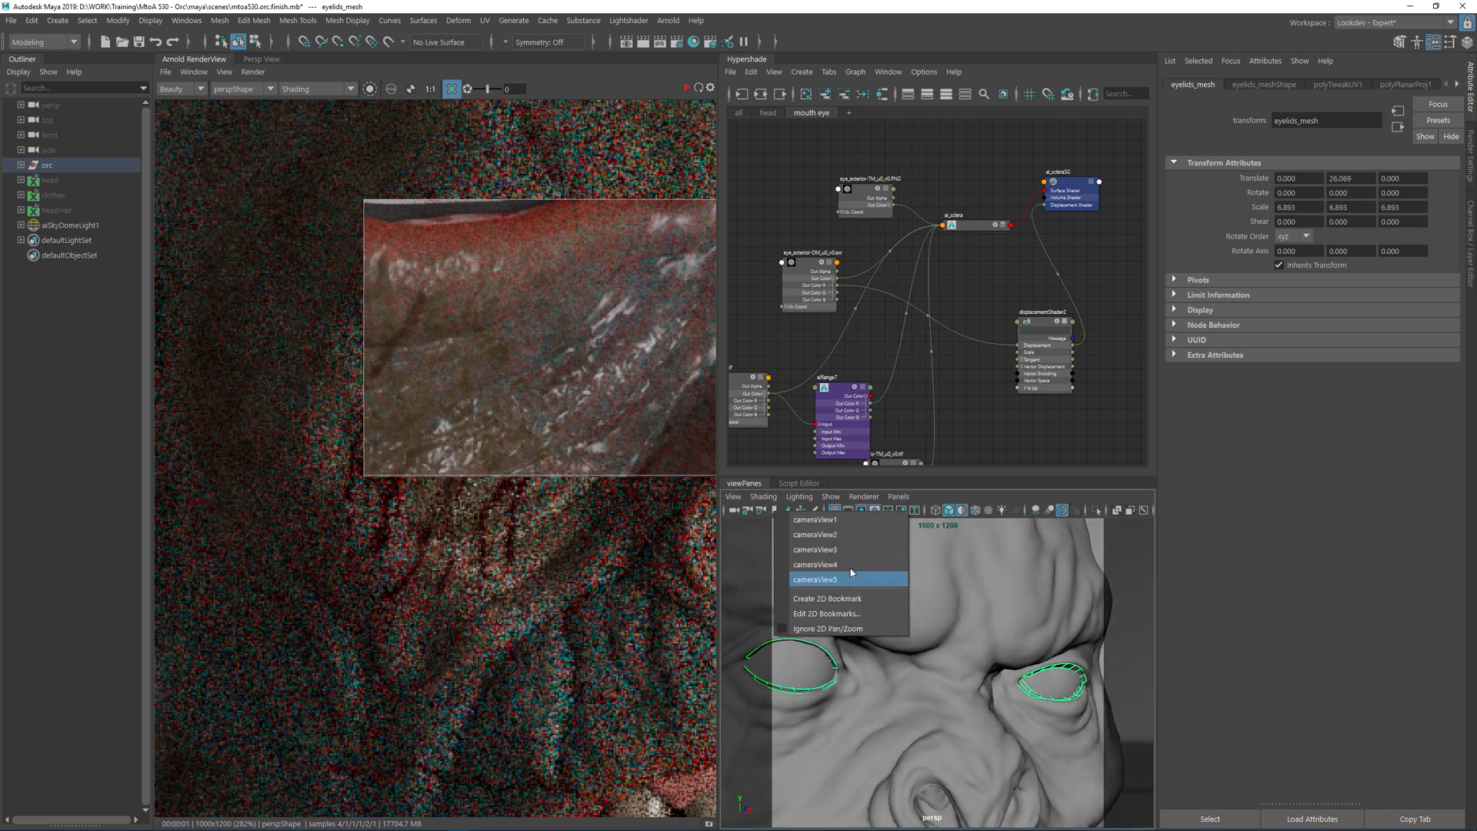
click(848, 563)
click(775, 512)
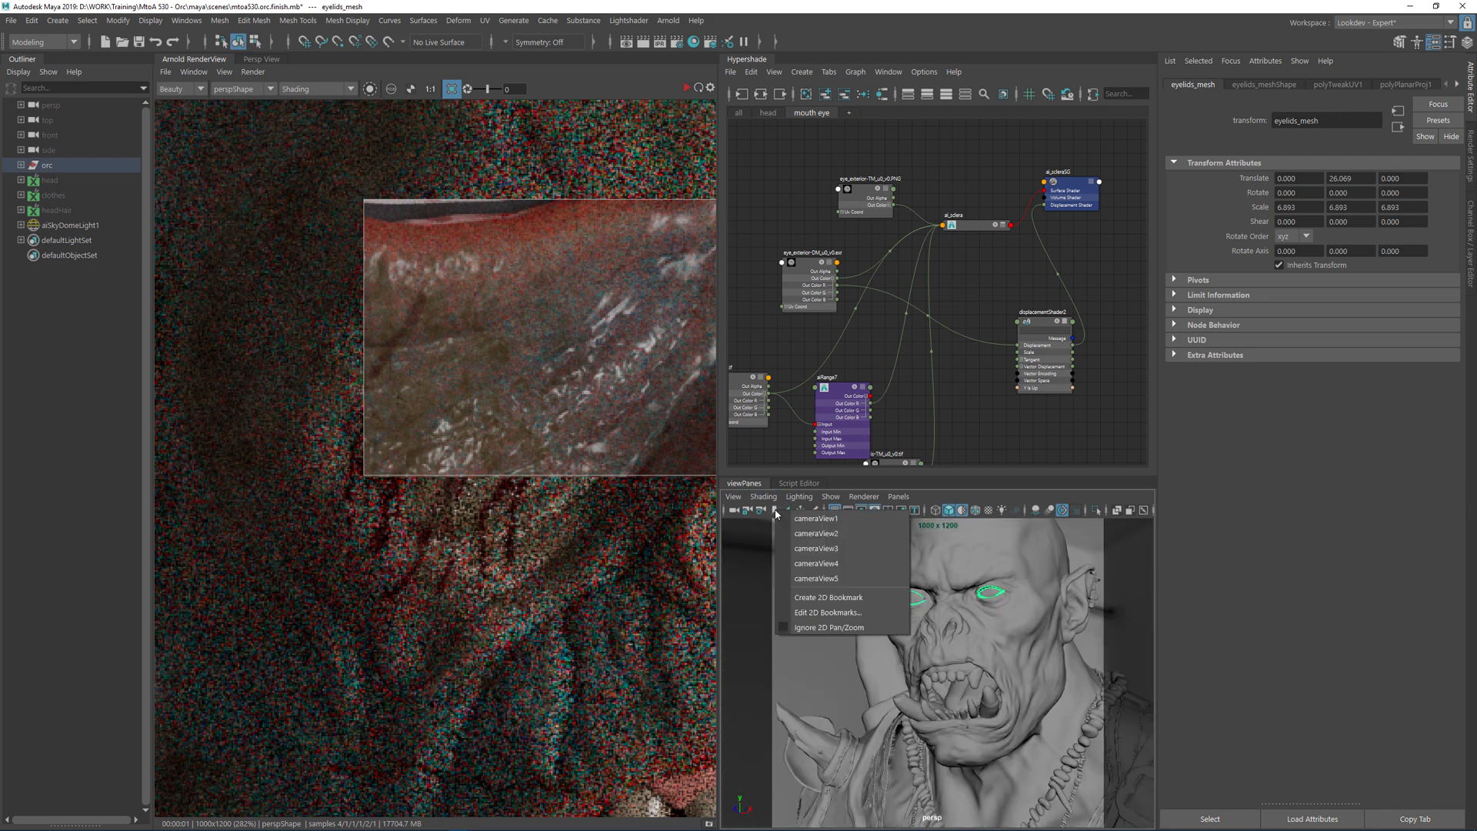
click(810, 542)
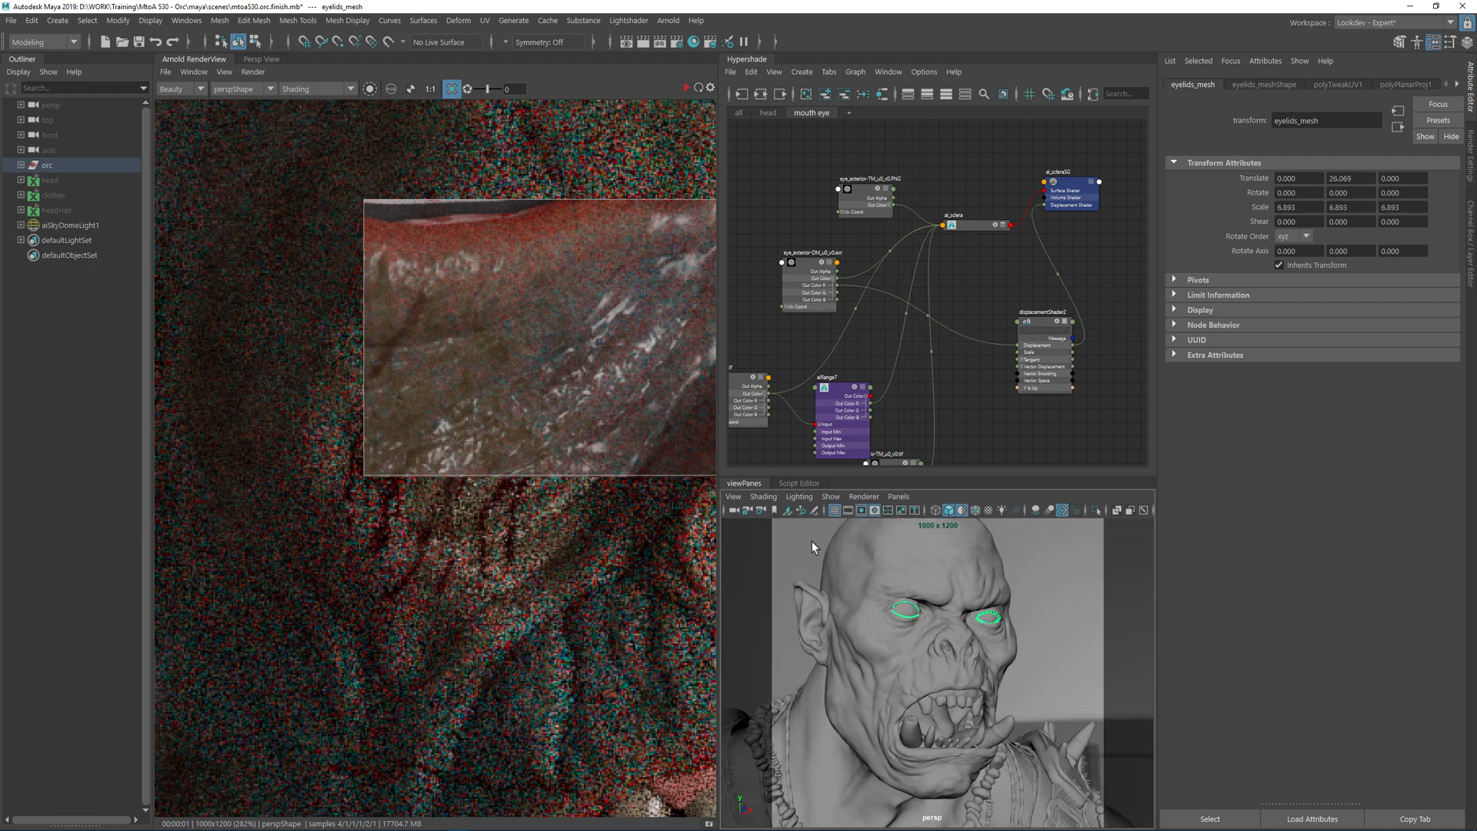
click(687, 88)
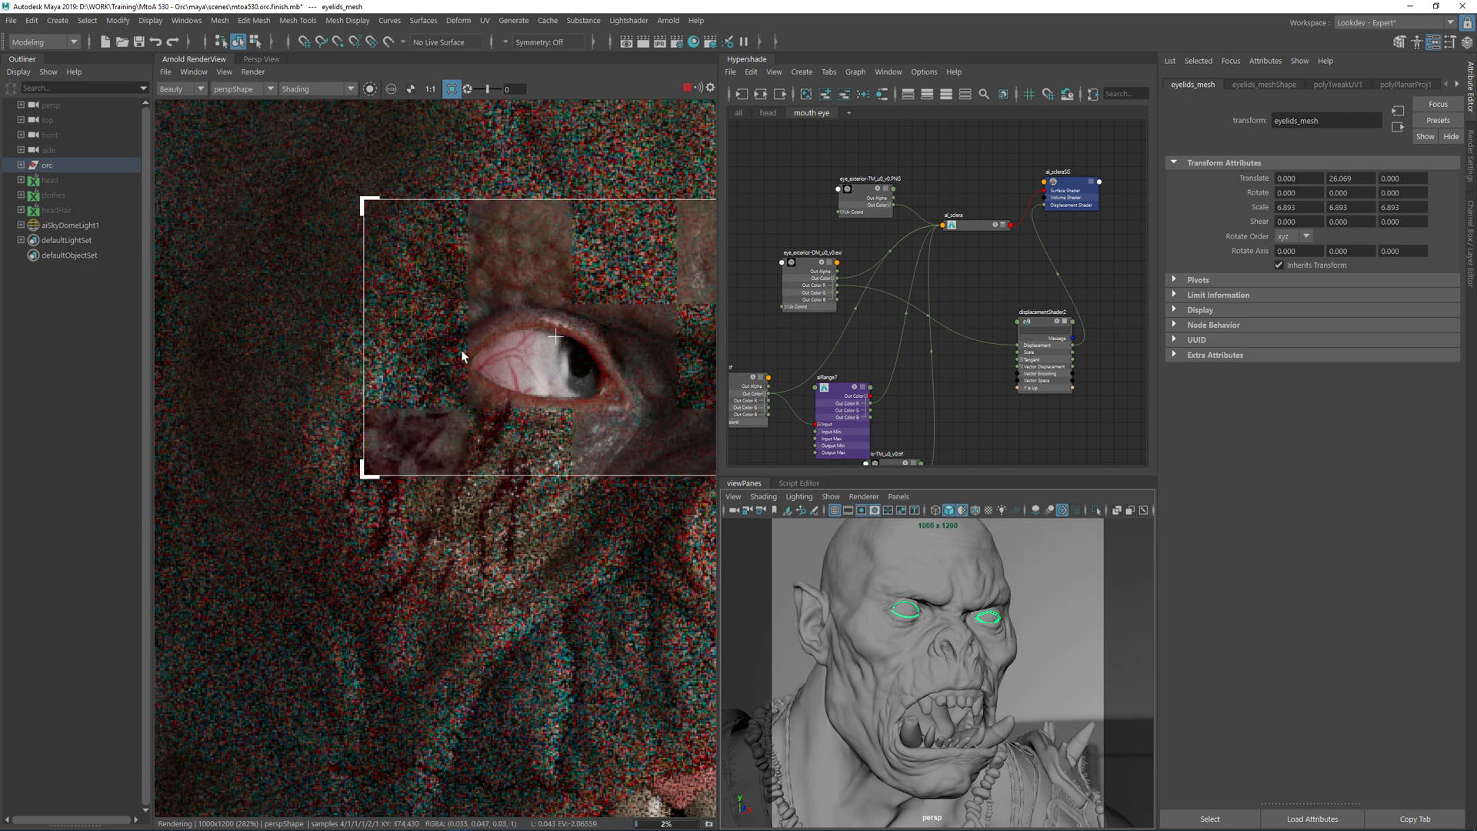
- Render a crop region around the orc's left eye, and redraw the region to cover both eyes
scroll(631, 379, down, 2)
middle_drag(639, 376, 376, 353)
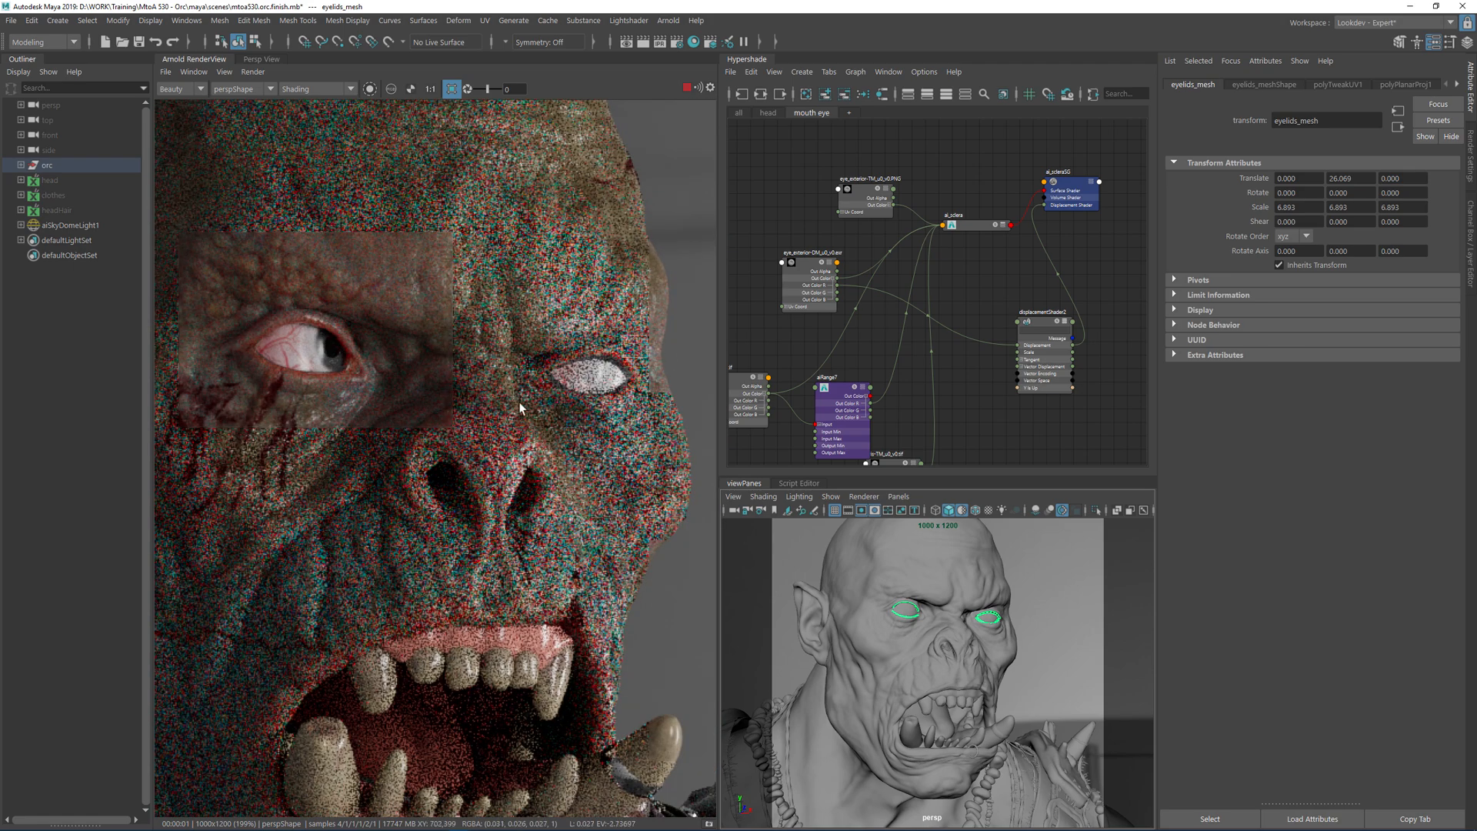
drag(648, 335, 498, 399)
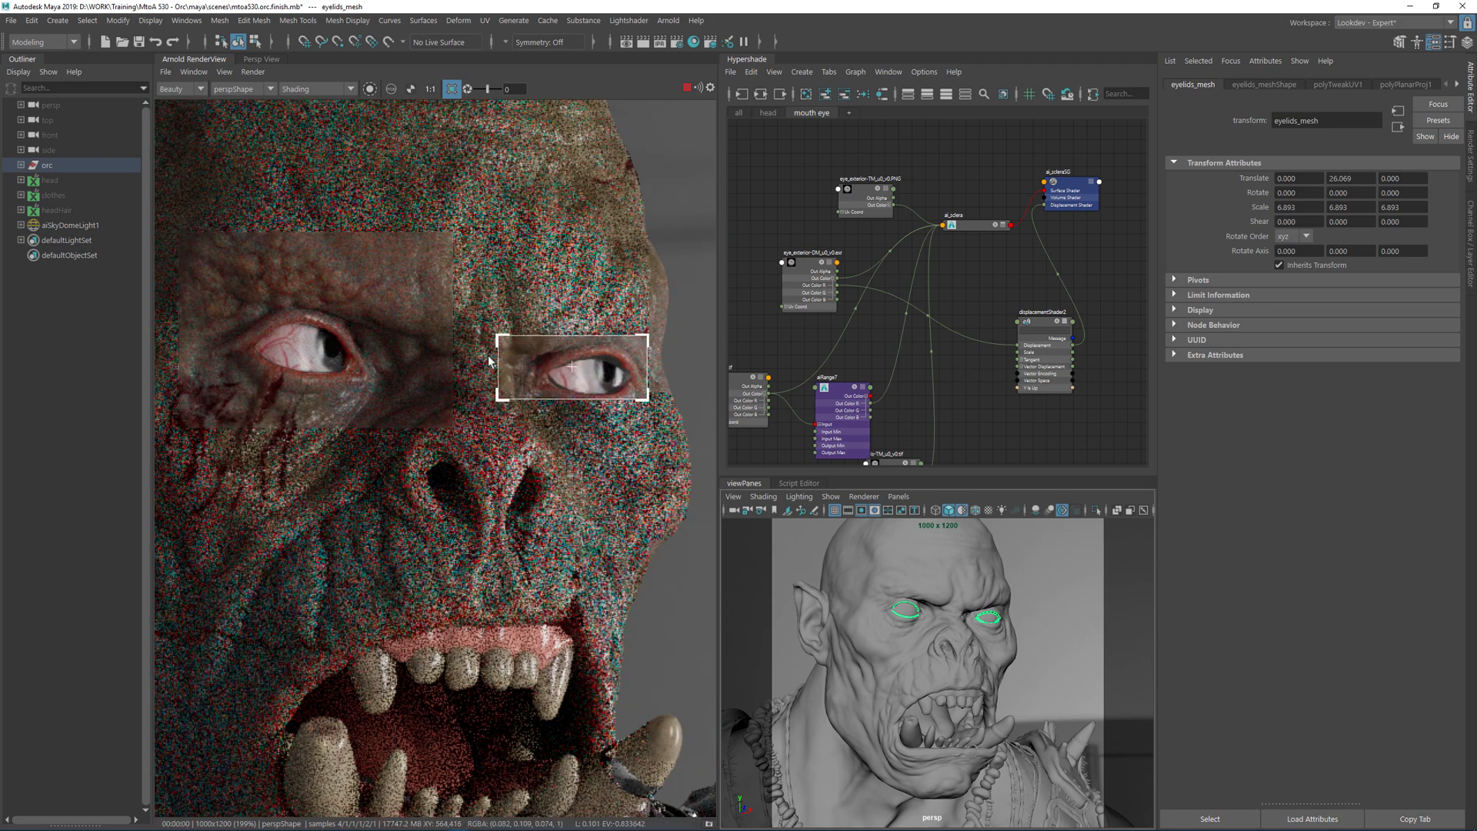
scroll(363, 325, down, 6)
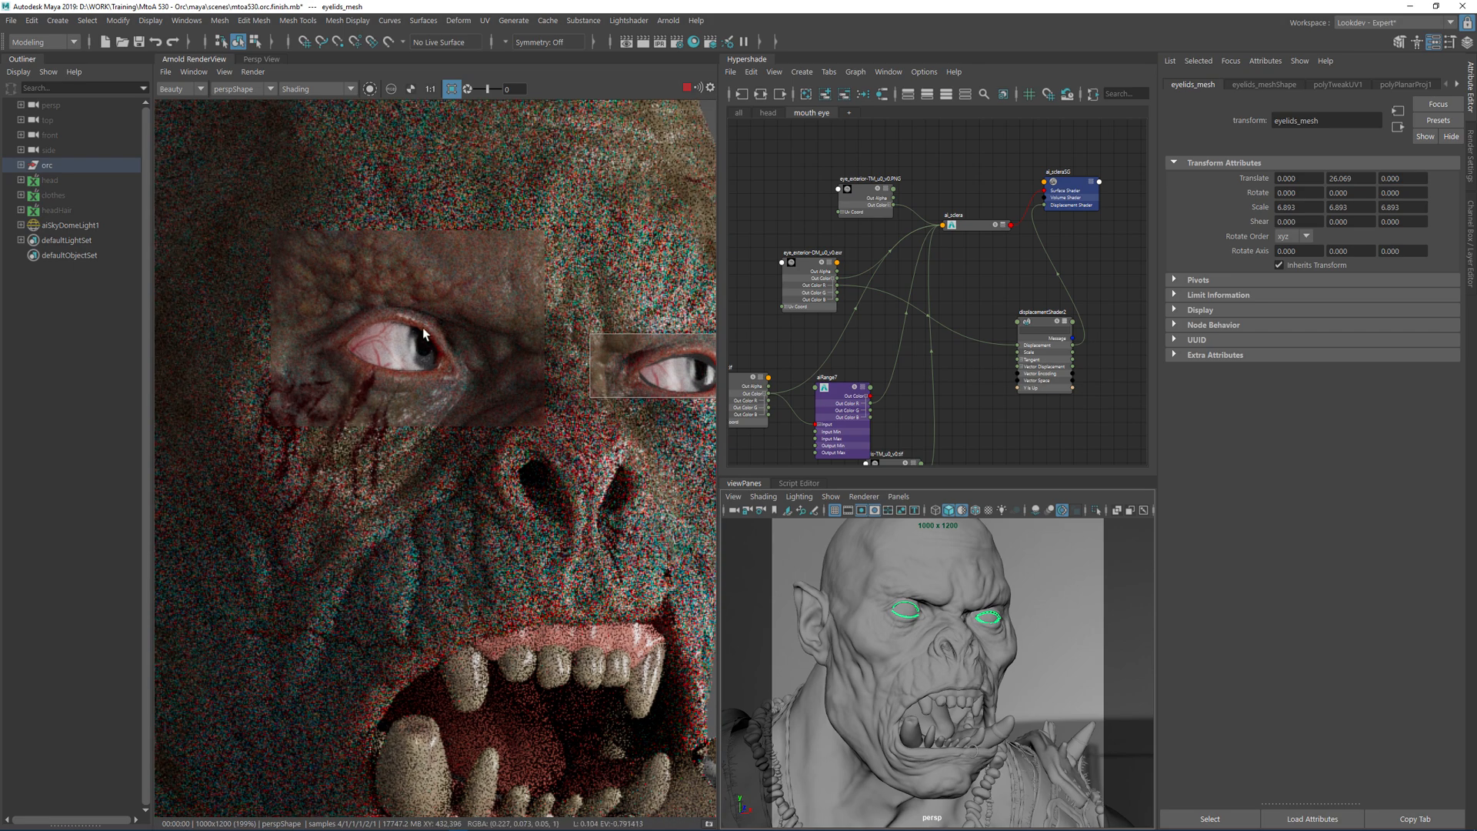
scroll(424, 333, up, 3)
drag(352, 304, 582, 374)
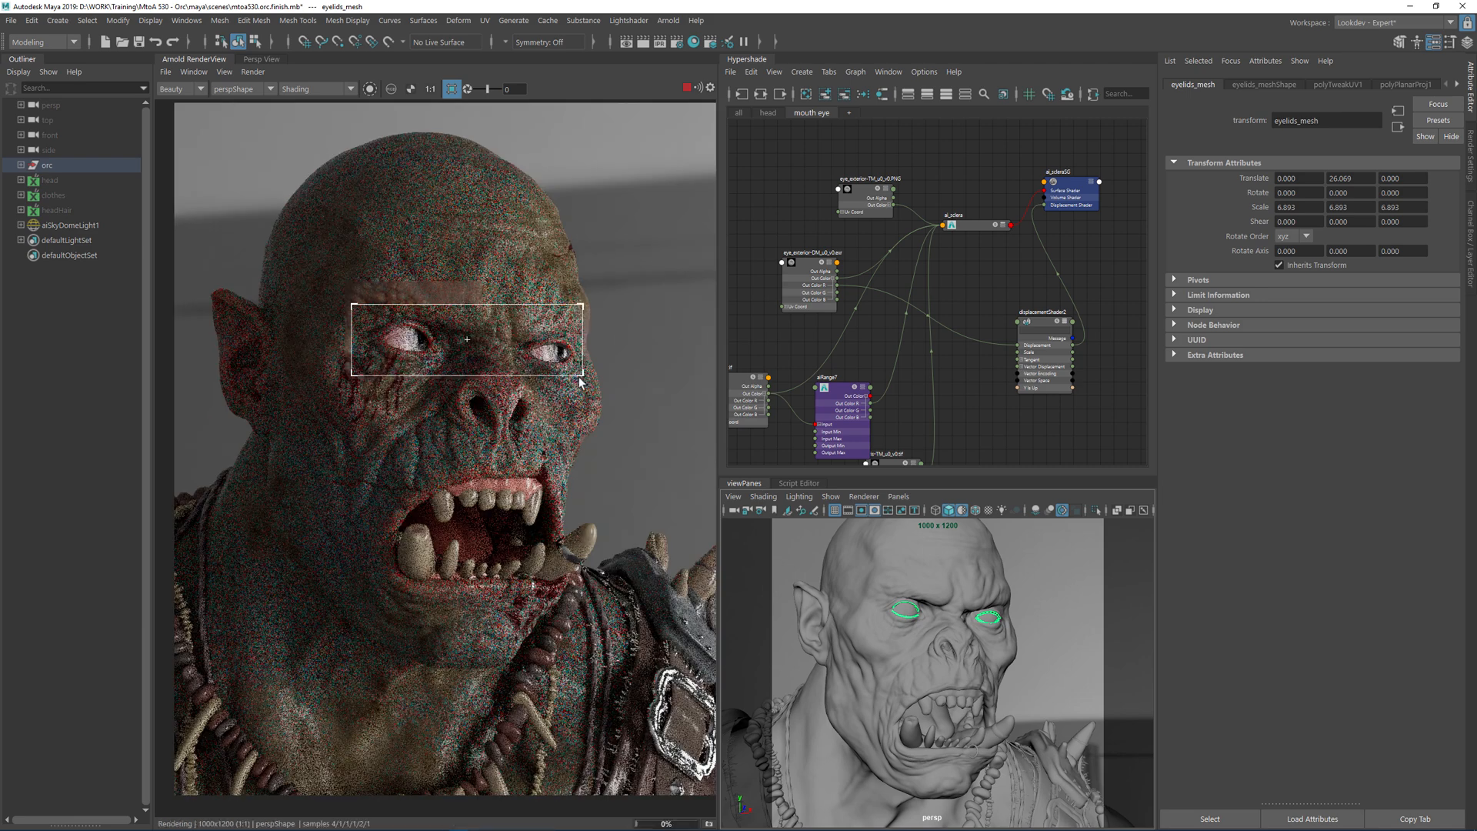
- Expand the ai_sclera node to show all its attributes and move the eye_exterior-TM texture node away from it
alt+middle_drag(954, 197, 976, 233)
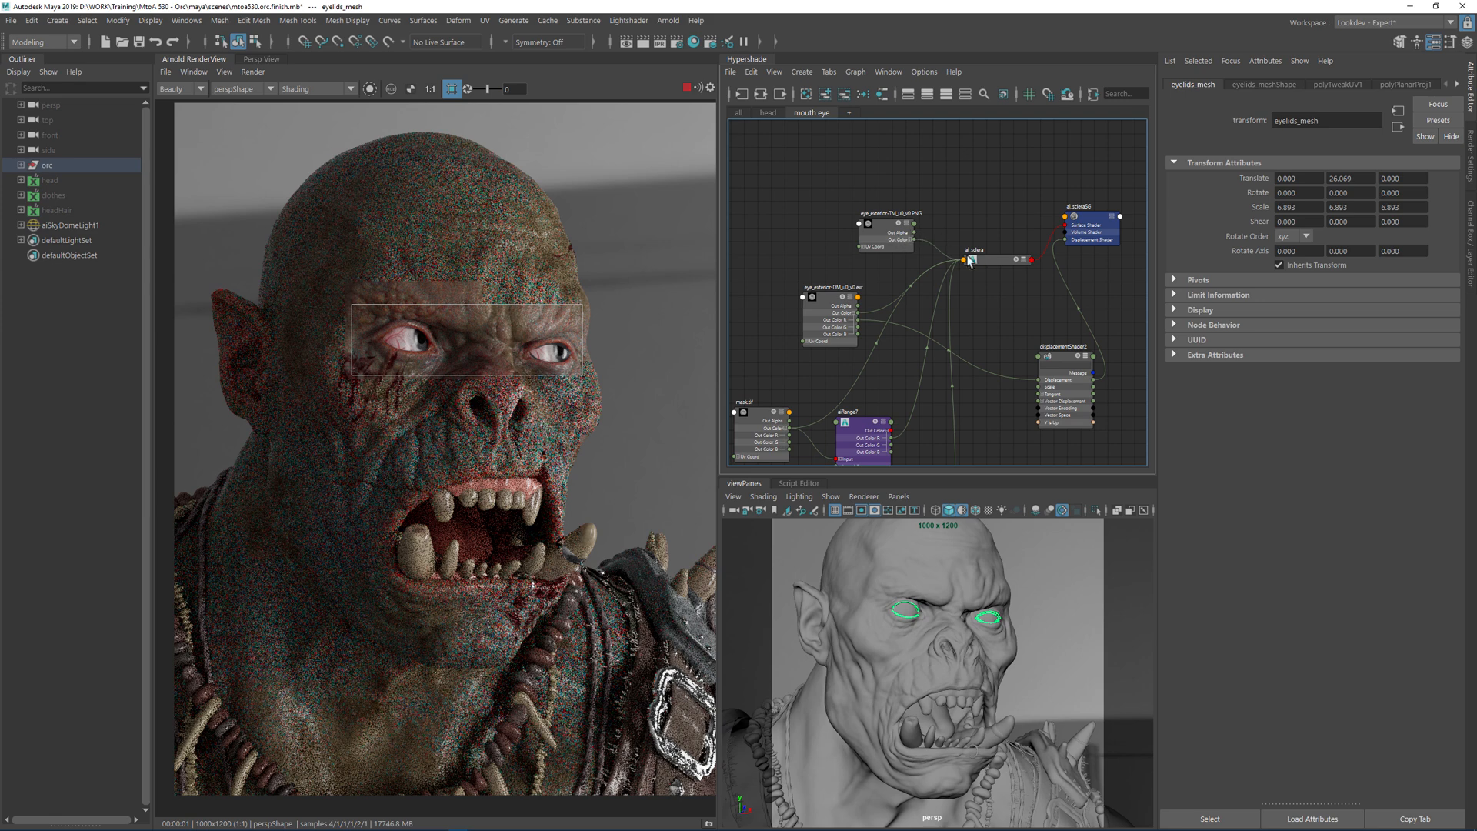
click(990, 263)
key(3)
drag(893, 240, 837, 214)
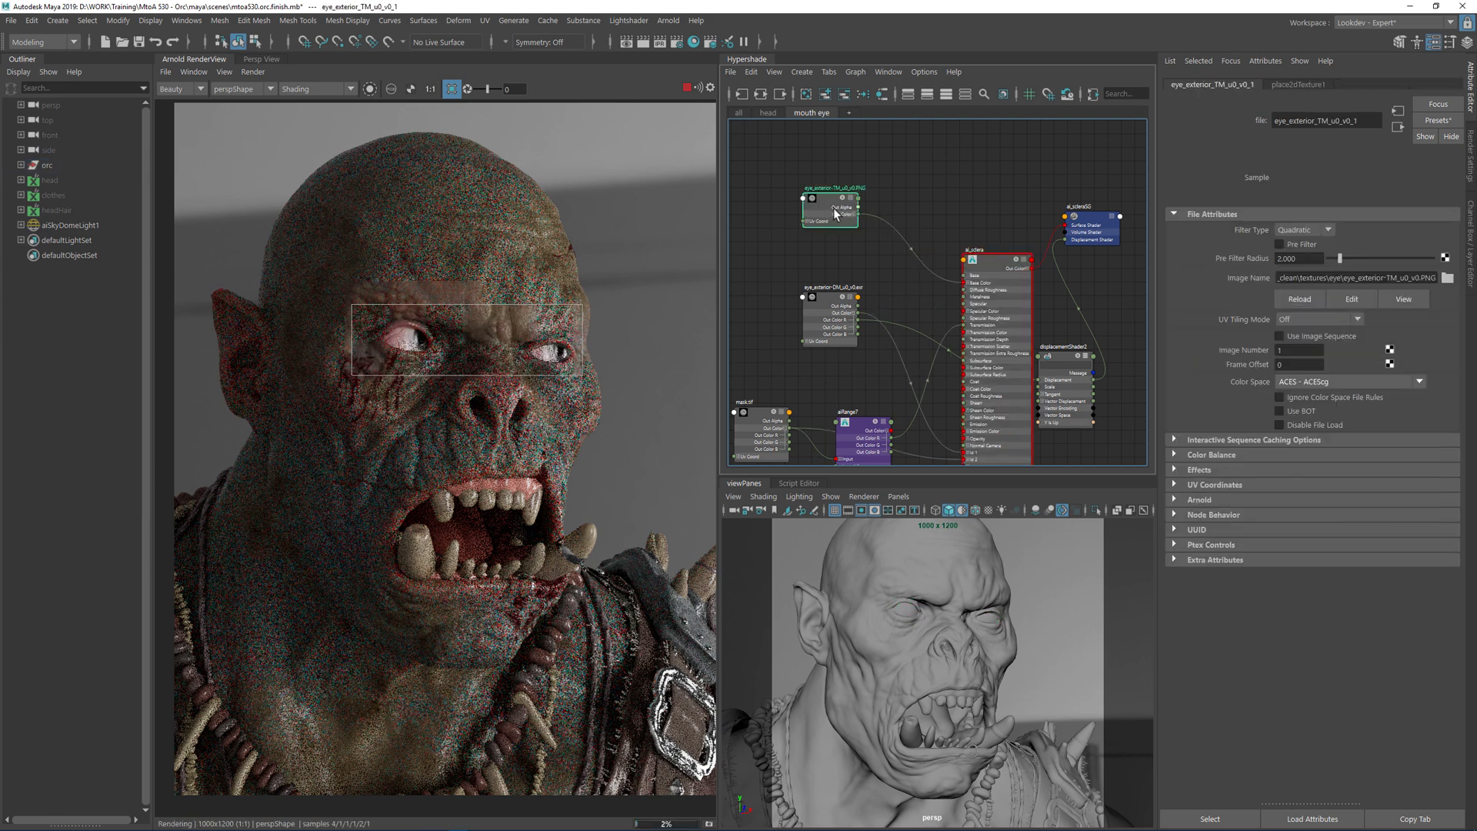
- Add an aiColorCorrect node to the graph and place it between the eye_exterior-TM texture and ai_sclera
scroll(837, 214, up, 2)
click(944, 183)
key(Tab)
text(aicol)
key(Down)
key(Down)
key(Return)
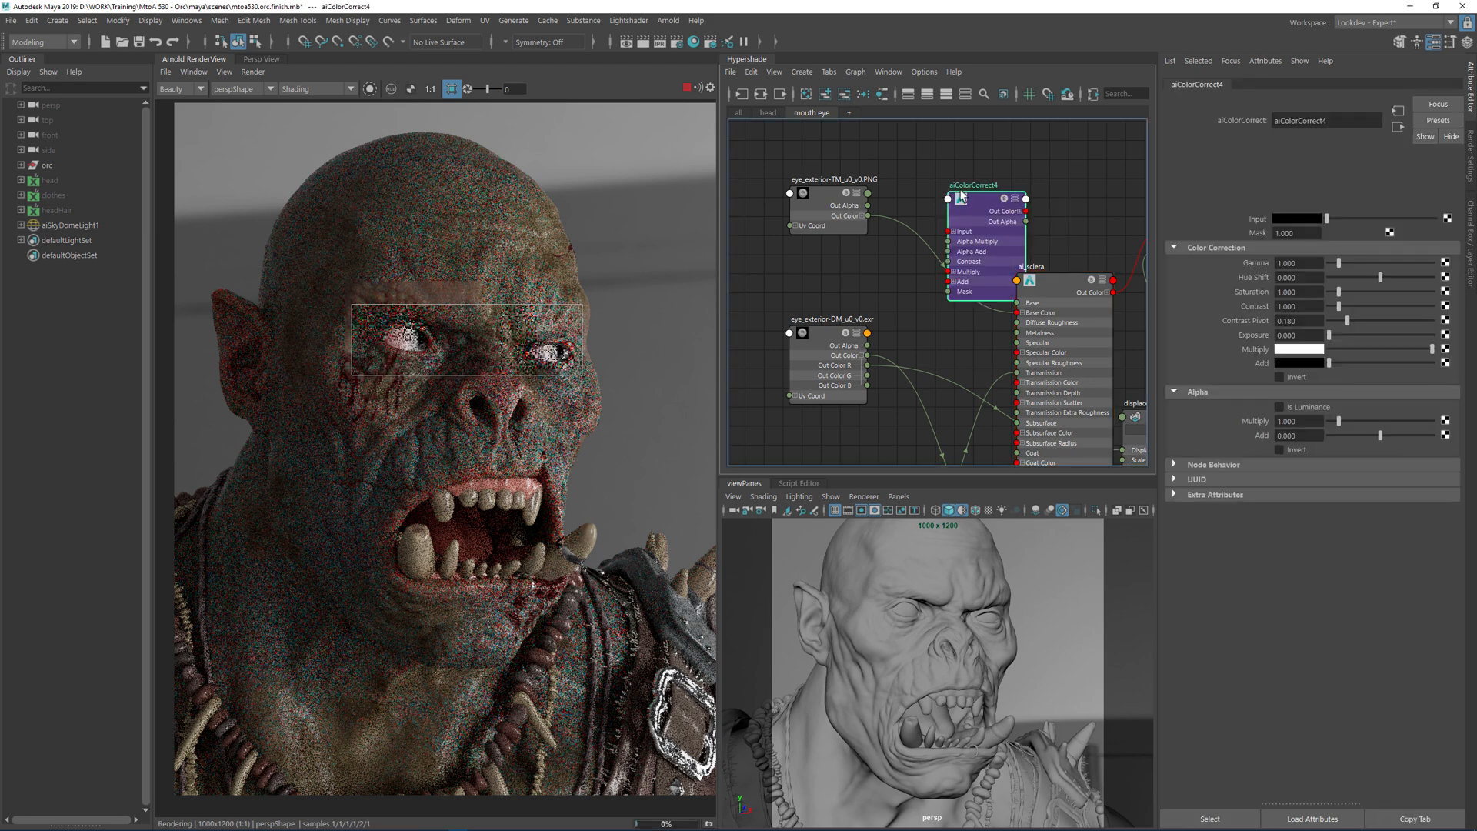
drag(977, 203, 941, 173)
- Connect the eye_exterior-TM Out Color to the aiColorCorrect Input, and the aiColorCorrect Out Color to the ai_sclera Base Color
drag(867, 215, 914, 203)
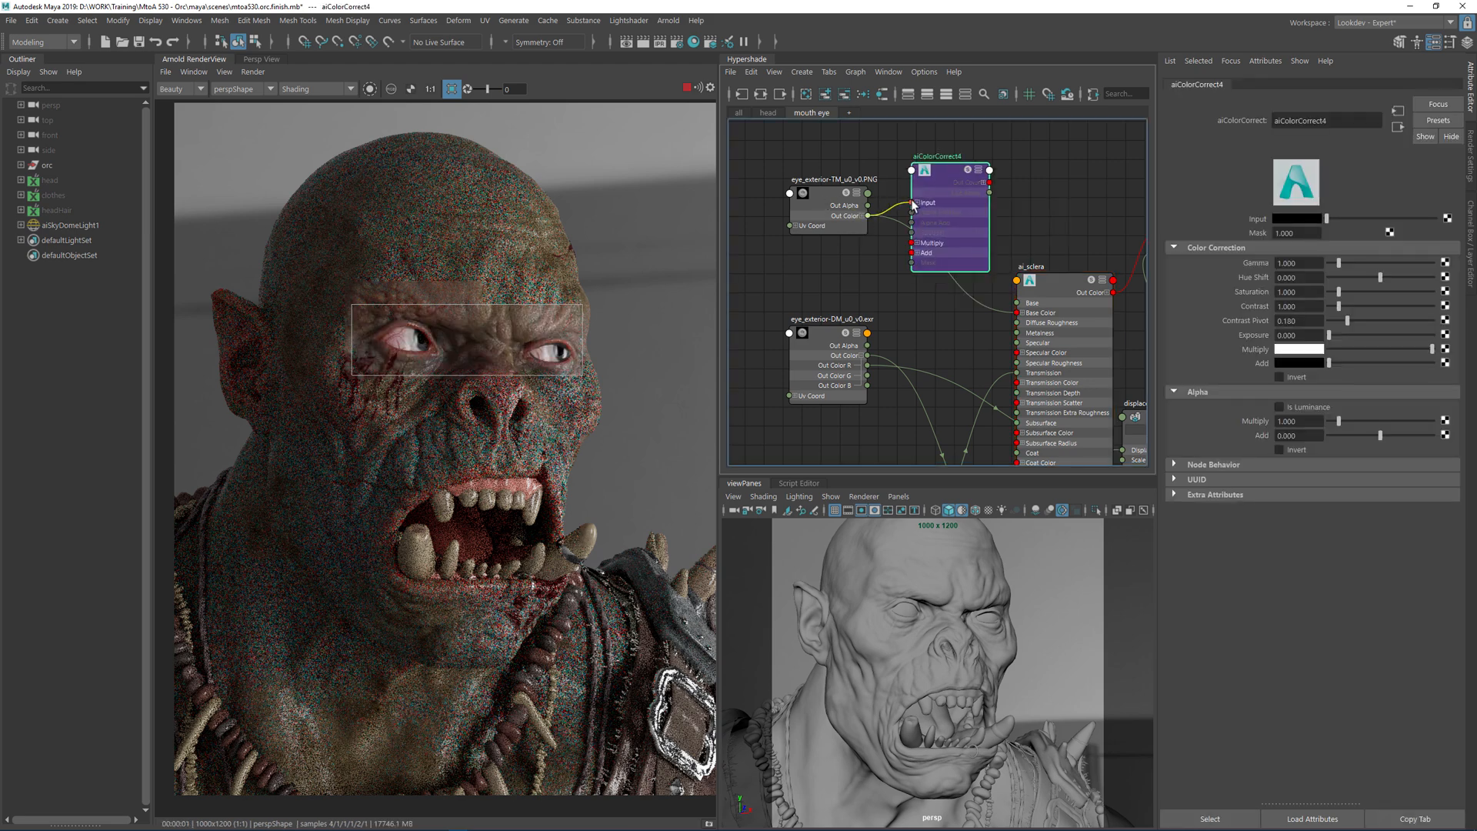
drag(1020, 313, 1020, 313)
drag(944, 169, 946, 170)
- Darken the aiColorCorrect Multiply to a slightly yellowish grey of about 0.704 red, 0.704 green and 0.65 blue
drag(1432, 350, 1401, 349)
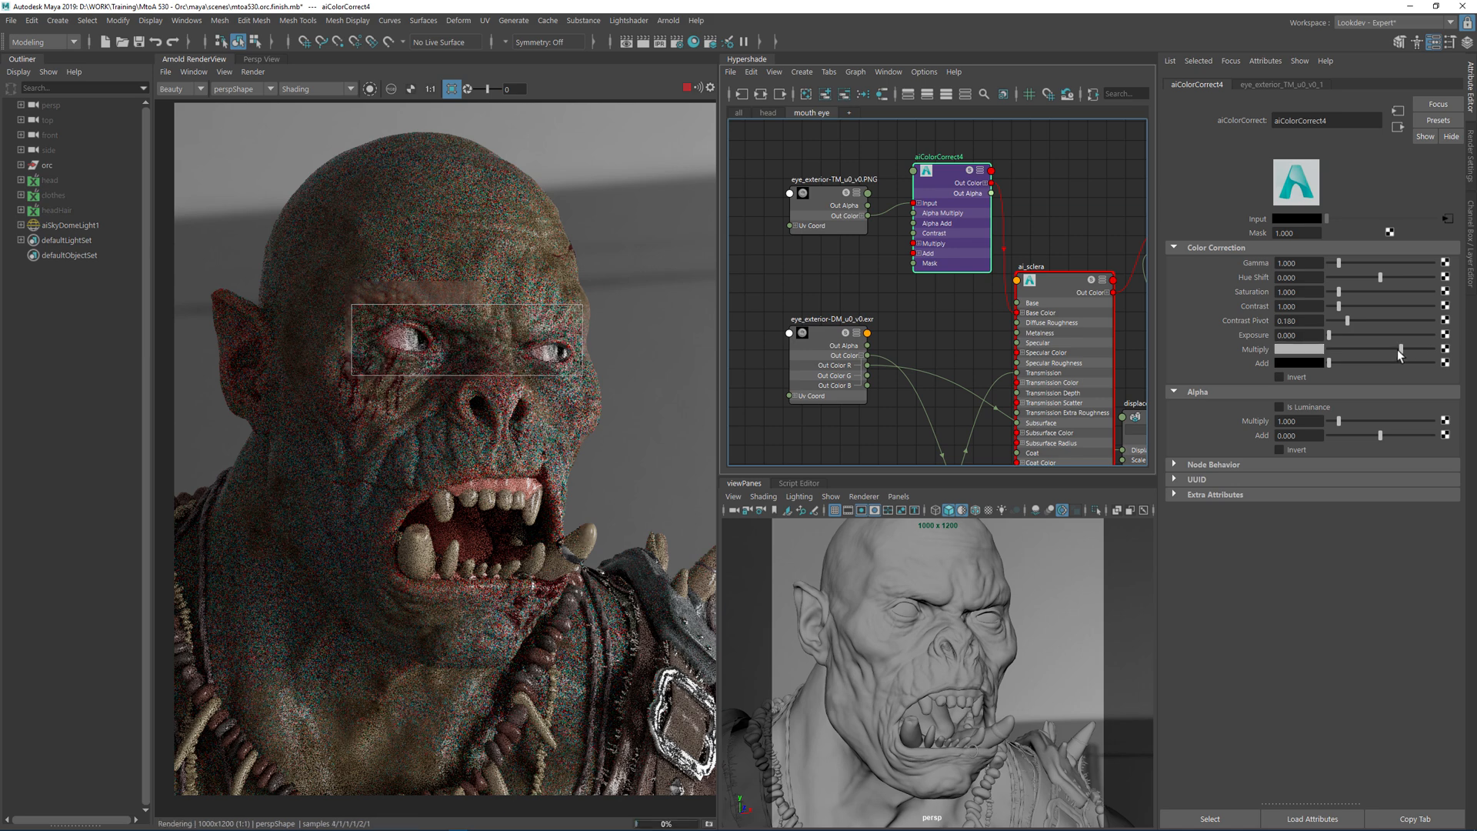
click(1299, 353)
click(1322, 428)
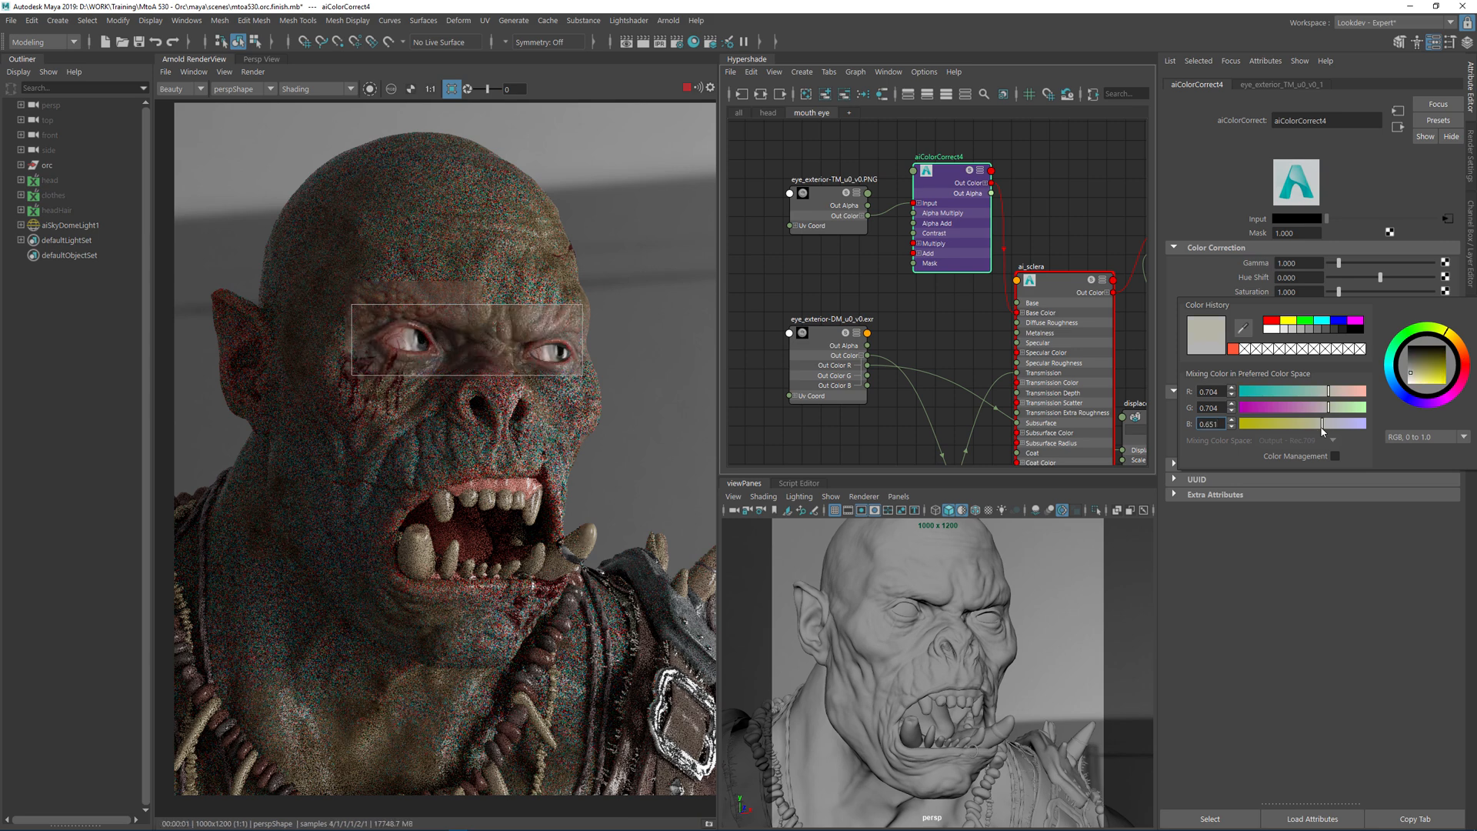
drag(1321, 432, 1320, 429)
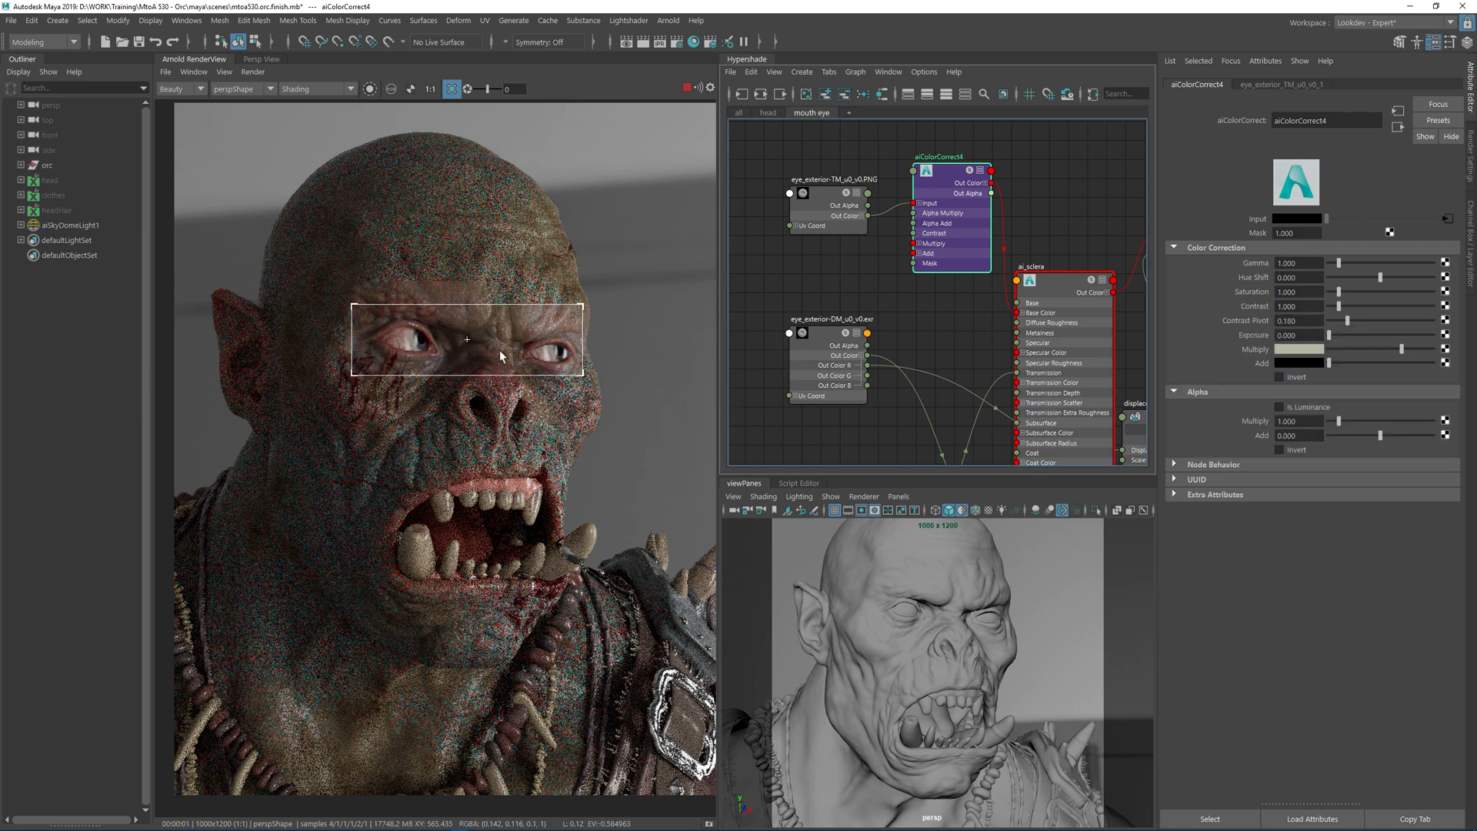
- Disable the Arnold Specular Reflection visibility on the left and right eyeball meshes
click(405, 340)
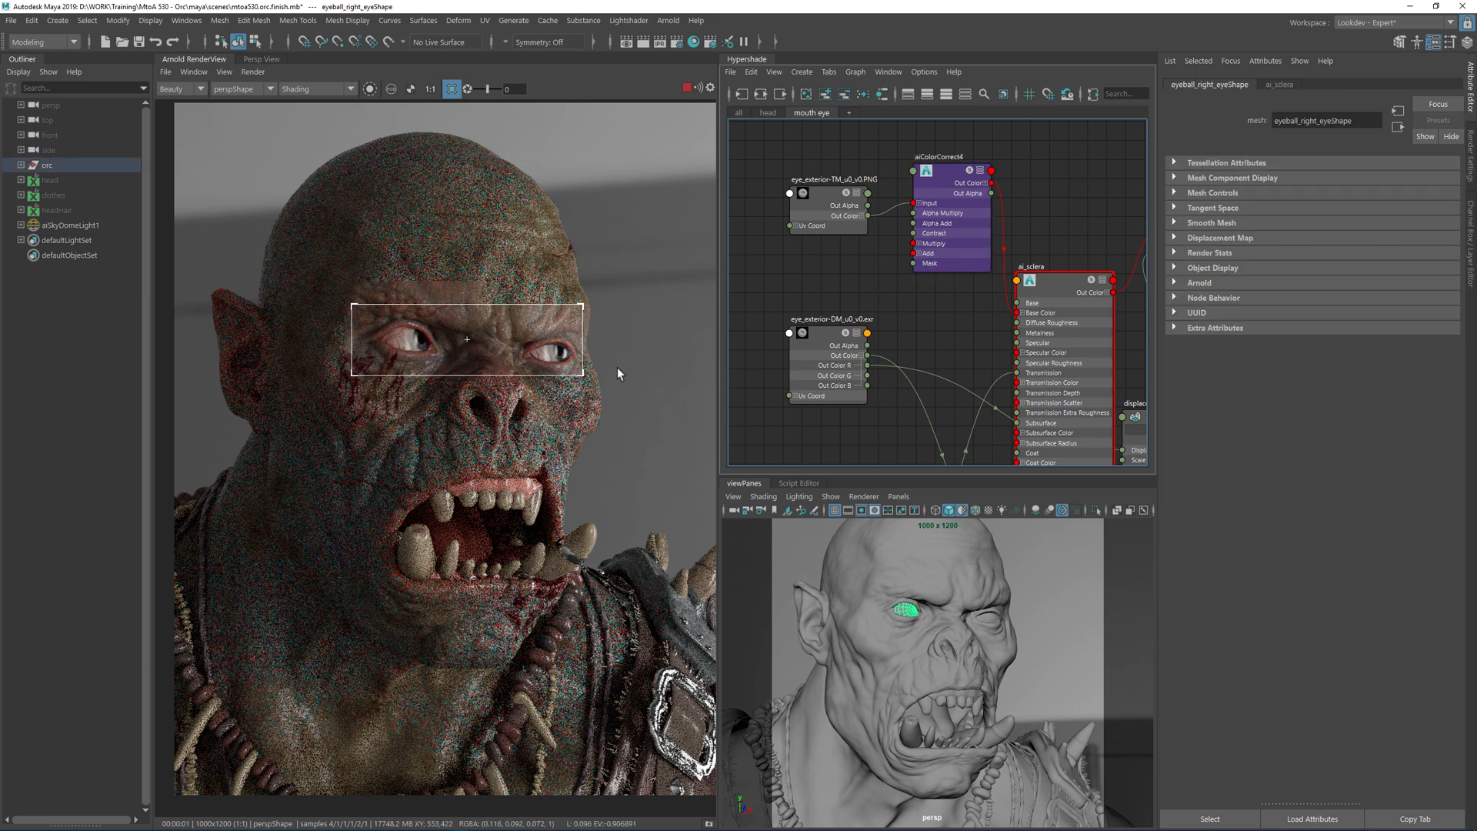
click(1202, 284)
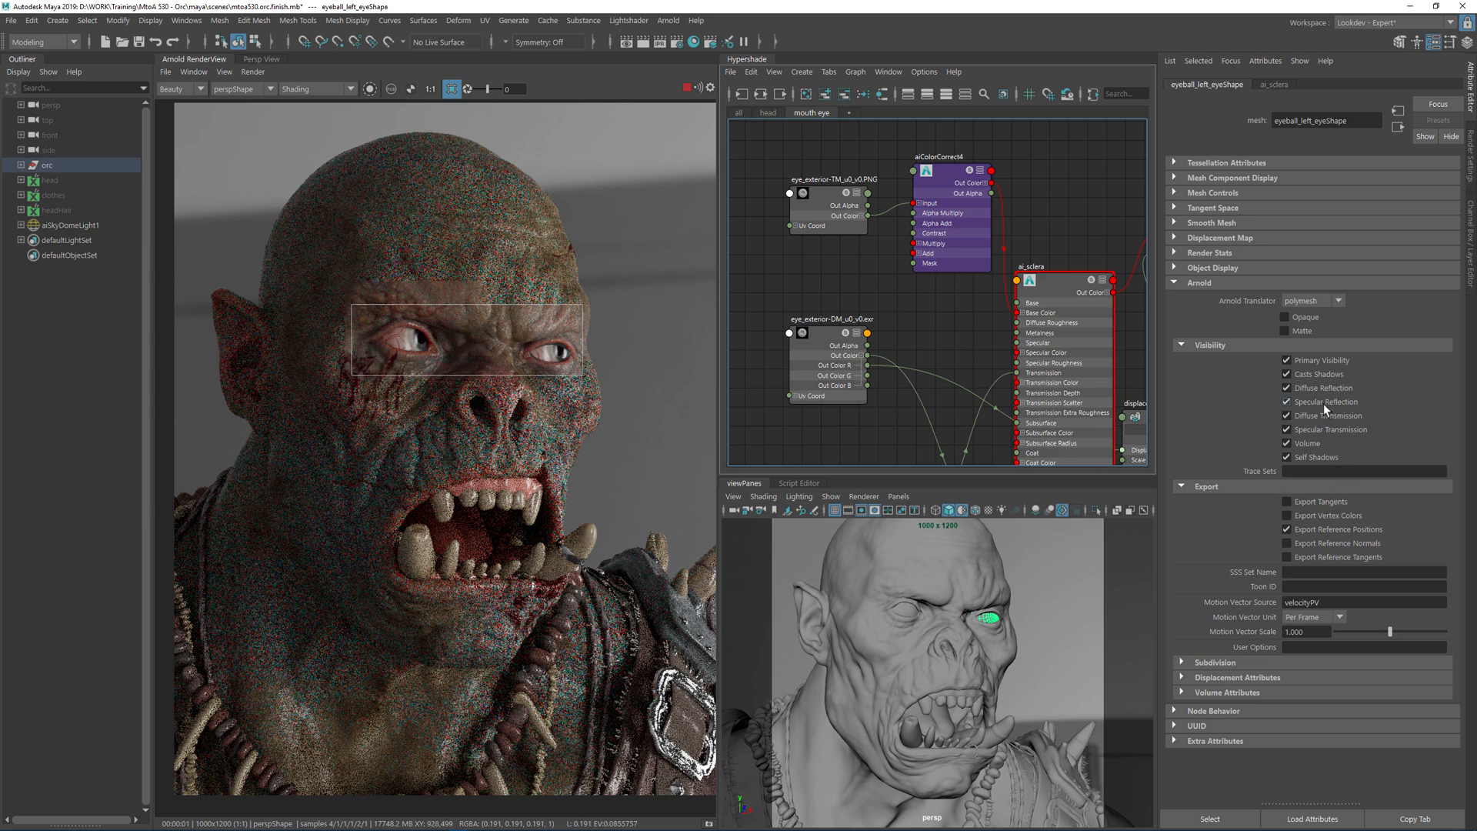
click(1286, 401)
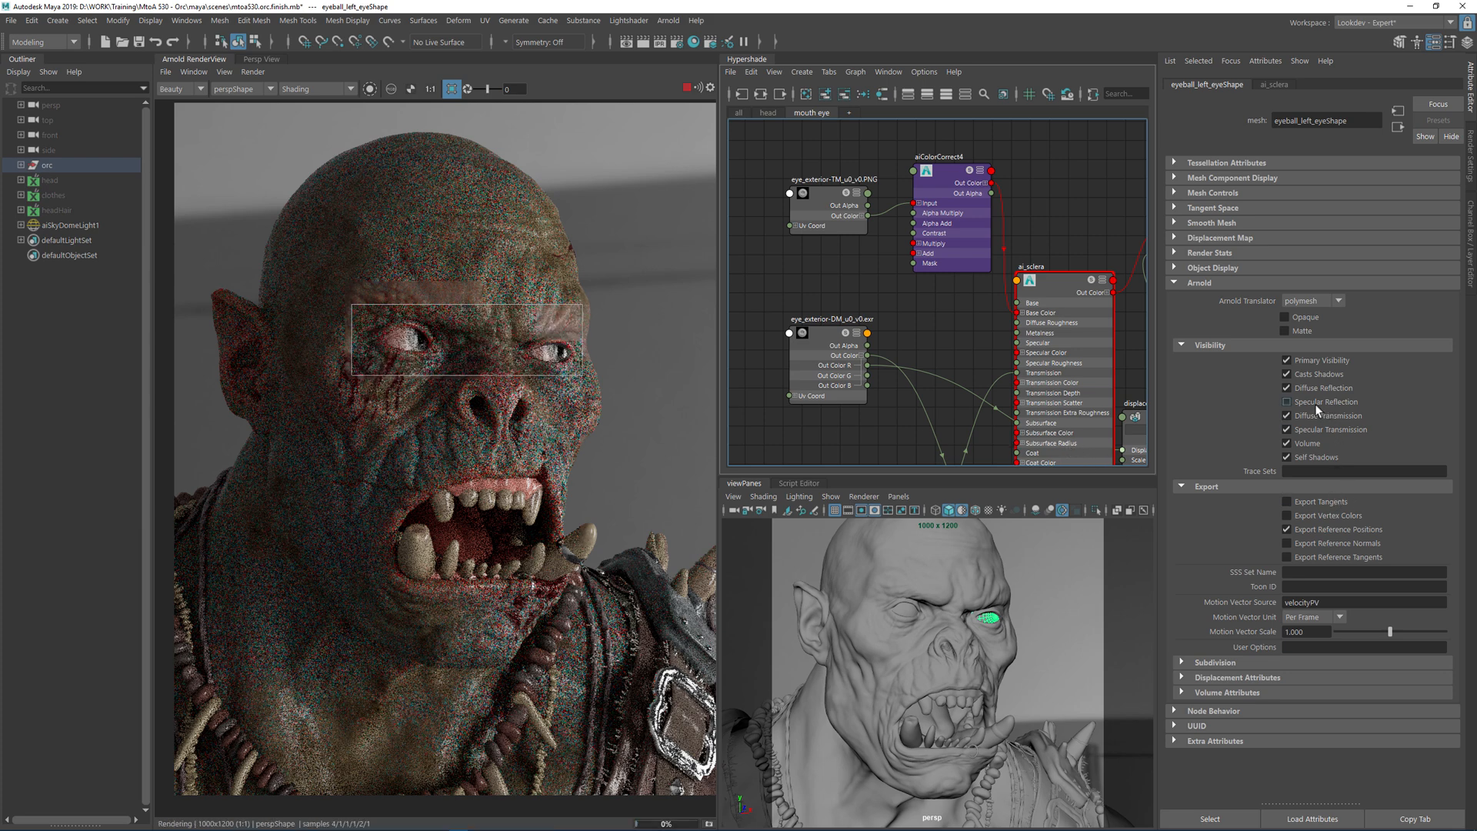
click(423, 344)
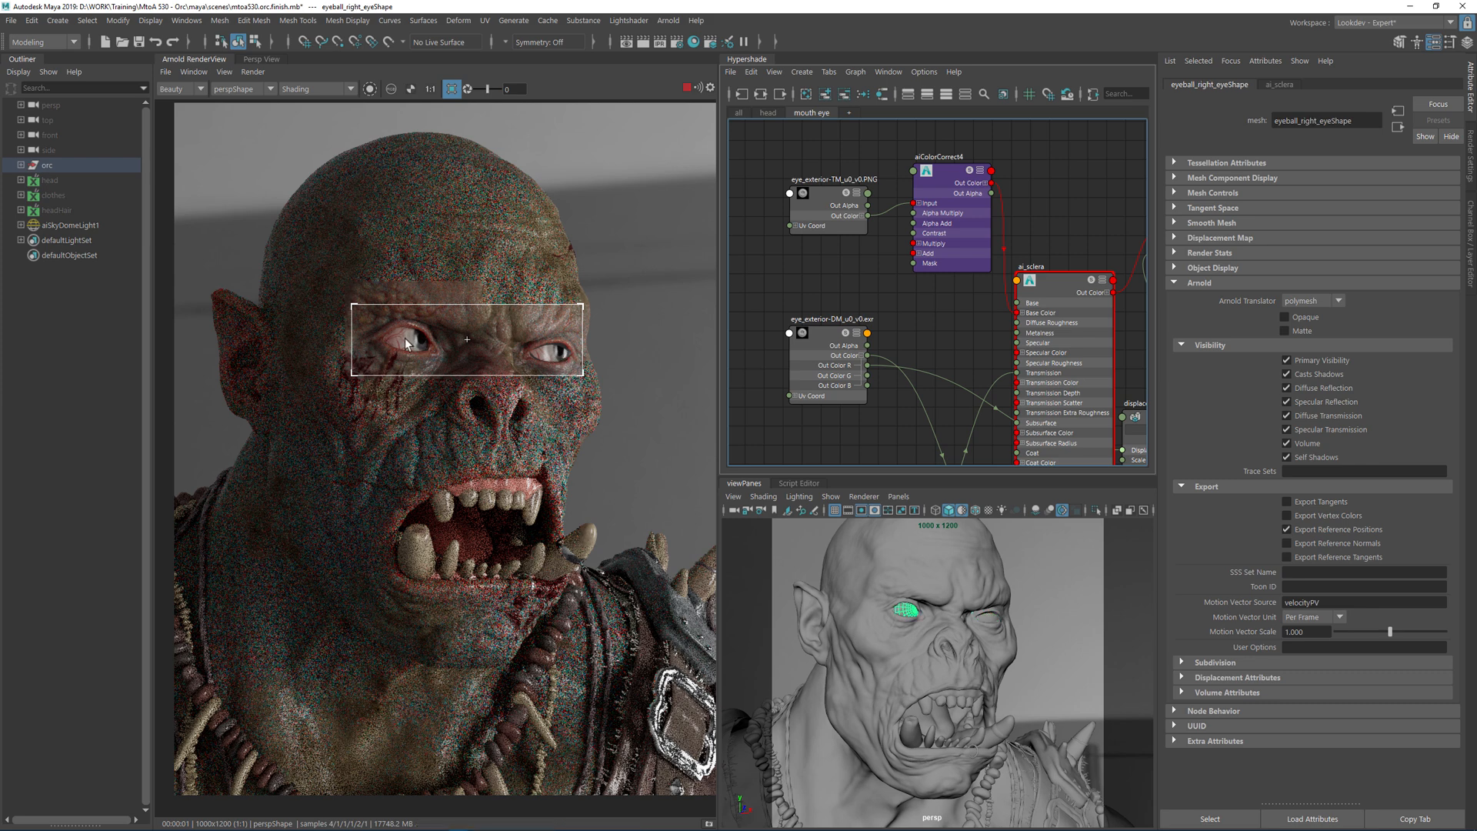
click(1313, 400)
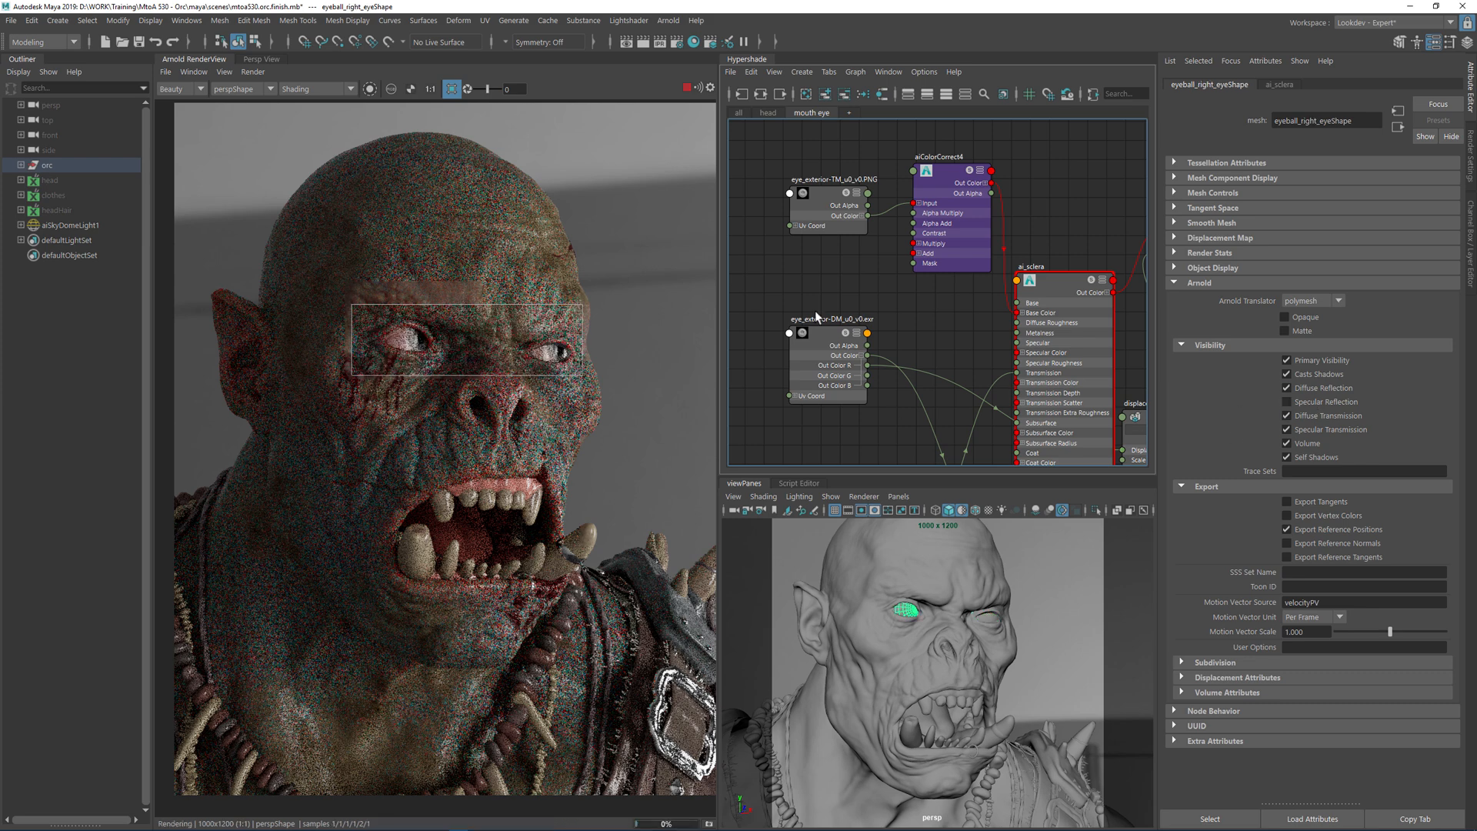
- Expand the orc group and its left and right eye groups in the Outliner and select iris_left_eye
alt+middle_drag(926, 354, 816, 241)
click(20, 164)
click(30, 210)
click(30, 196)
click(99, 225)
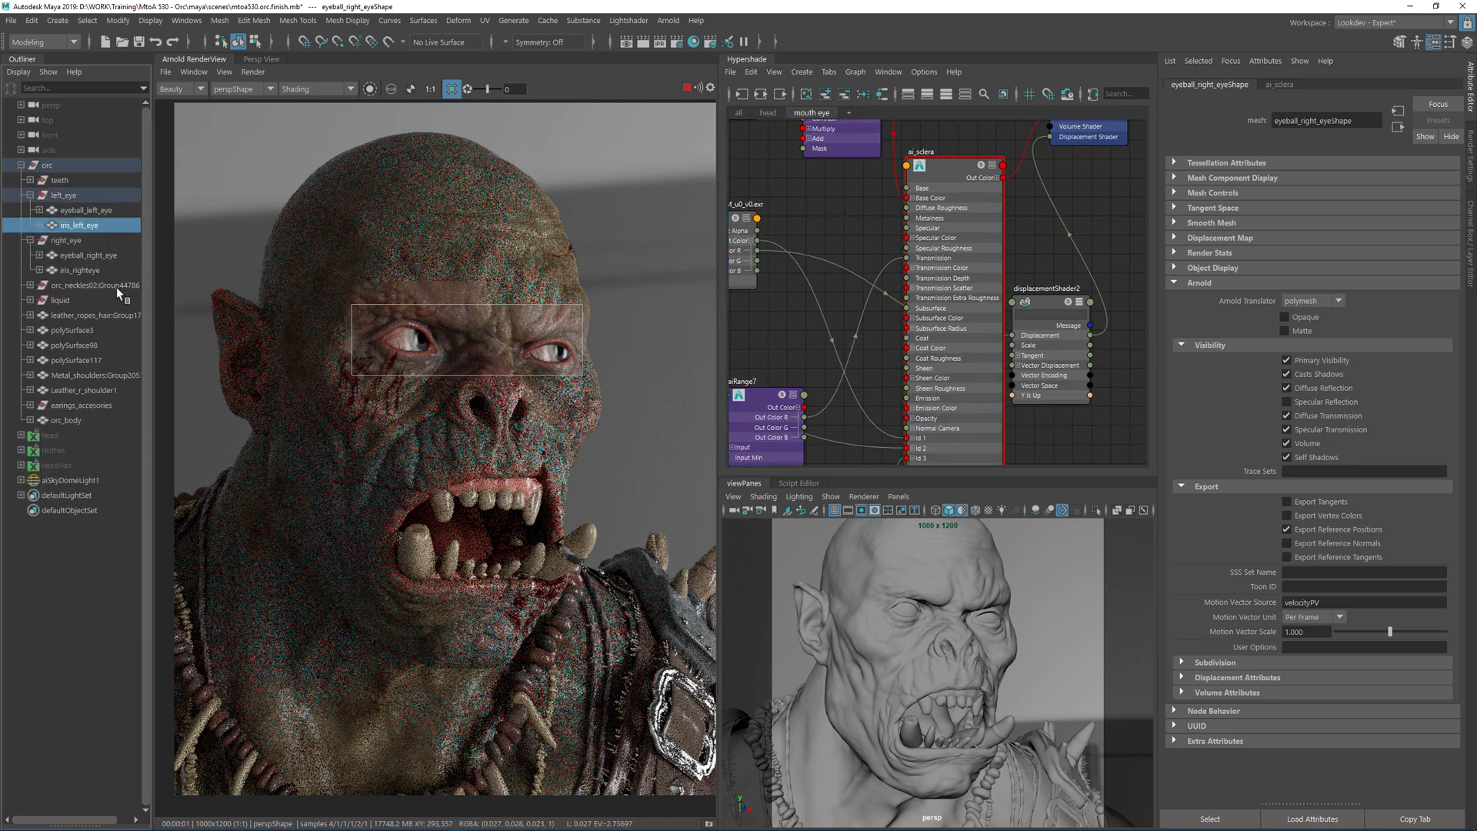
- Create an aiStandardSurface shader in the empty area of the node graph below the ai_sclera network
scroll(1014, 354, down, 5)
alt+middle_drag(1035, 310, 985, 170)
key(Tab)
text(surface)
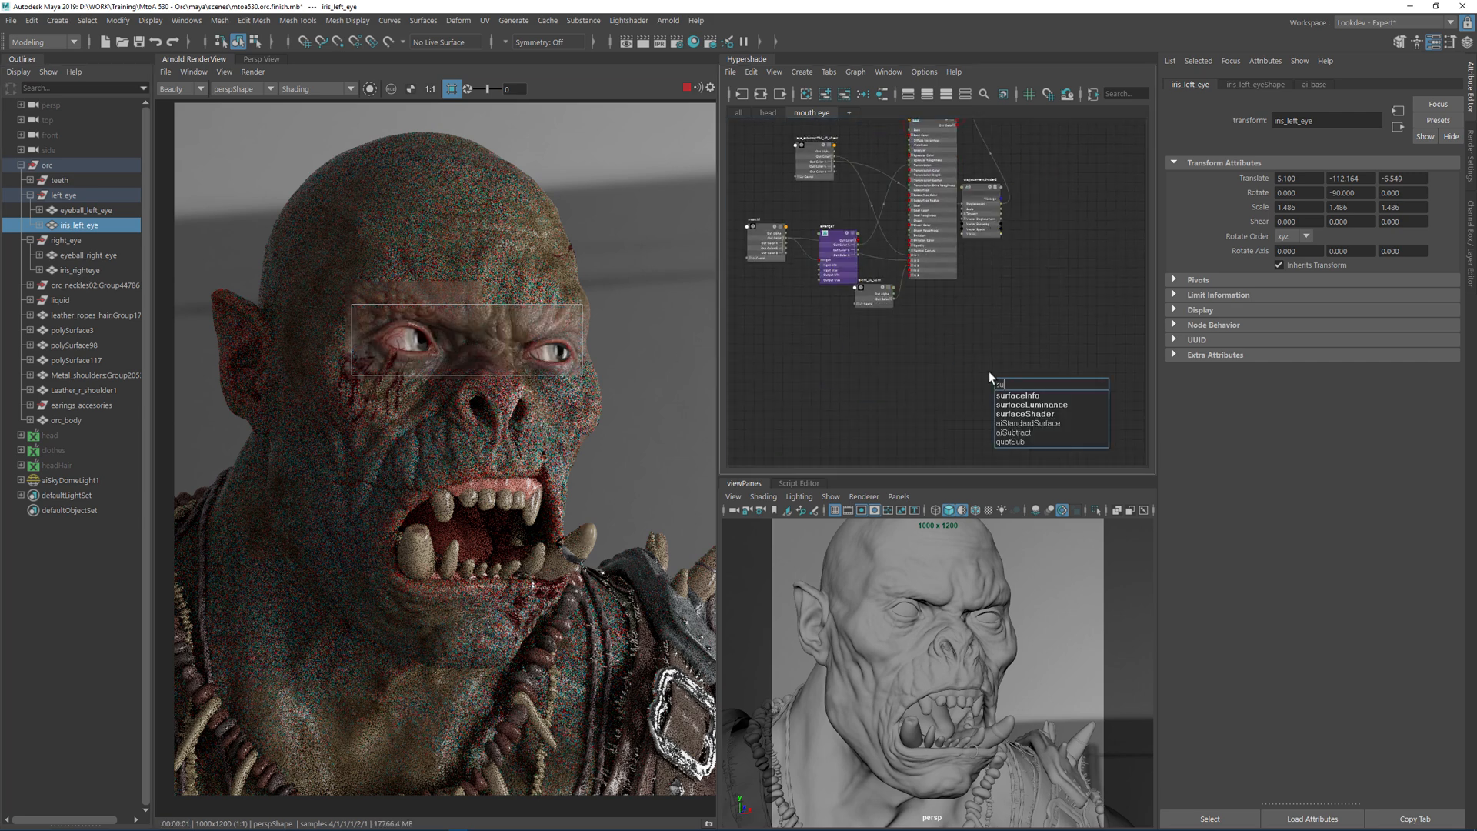
key(Down)
key(Down)
key(Down)
key(Down)
key(Return)
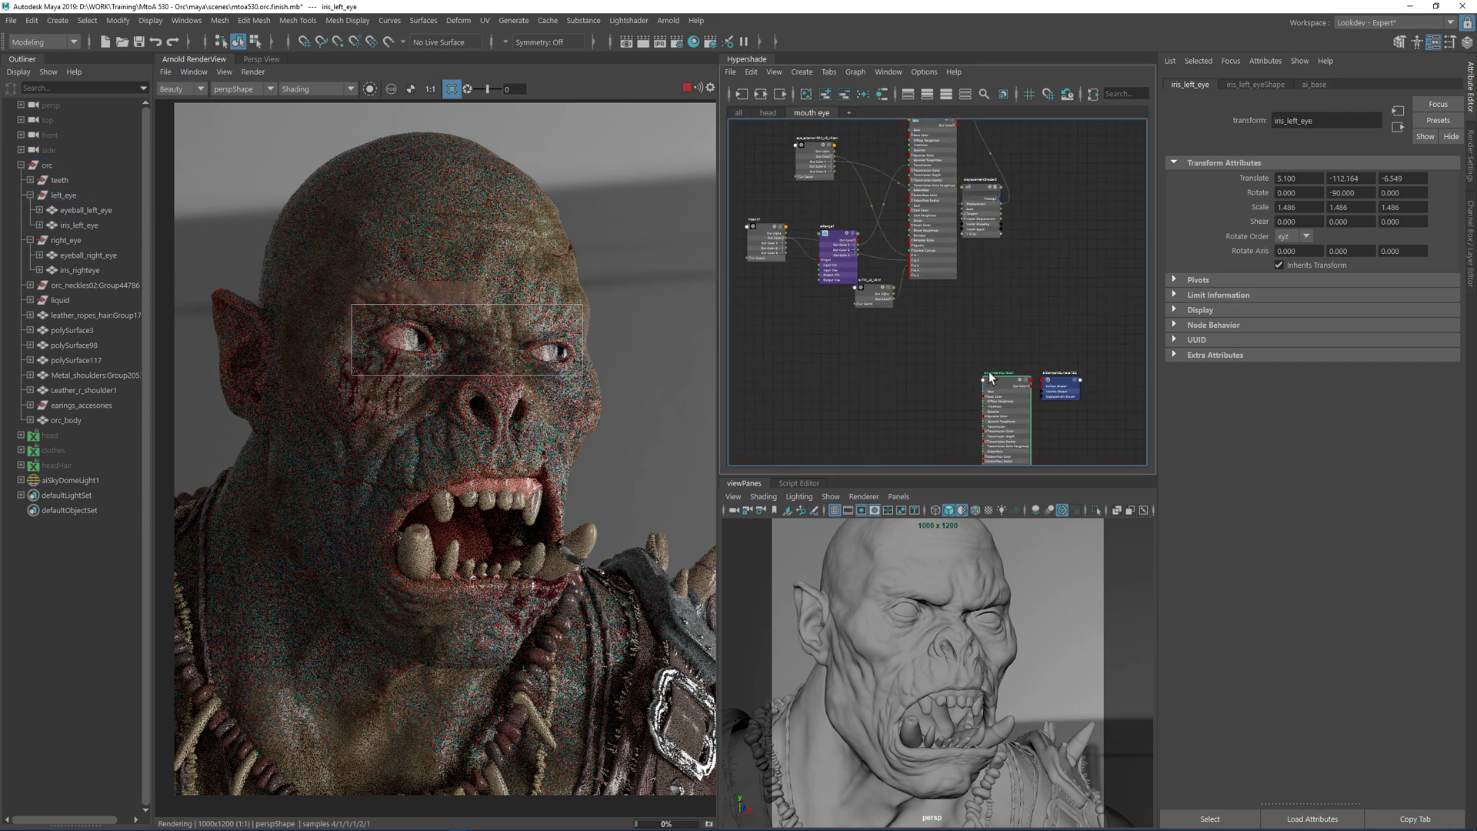
- Assign the new aiStandardSurface to both the left and right iris meshes
ctrl+click(79, 270)
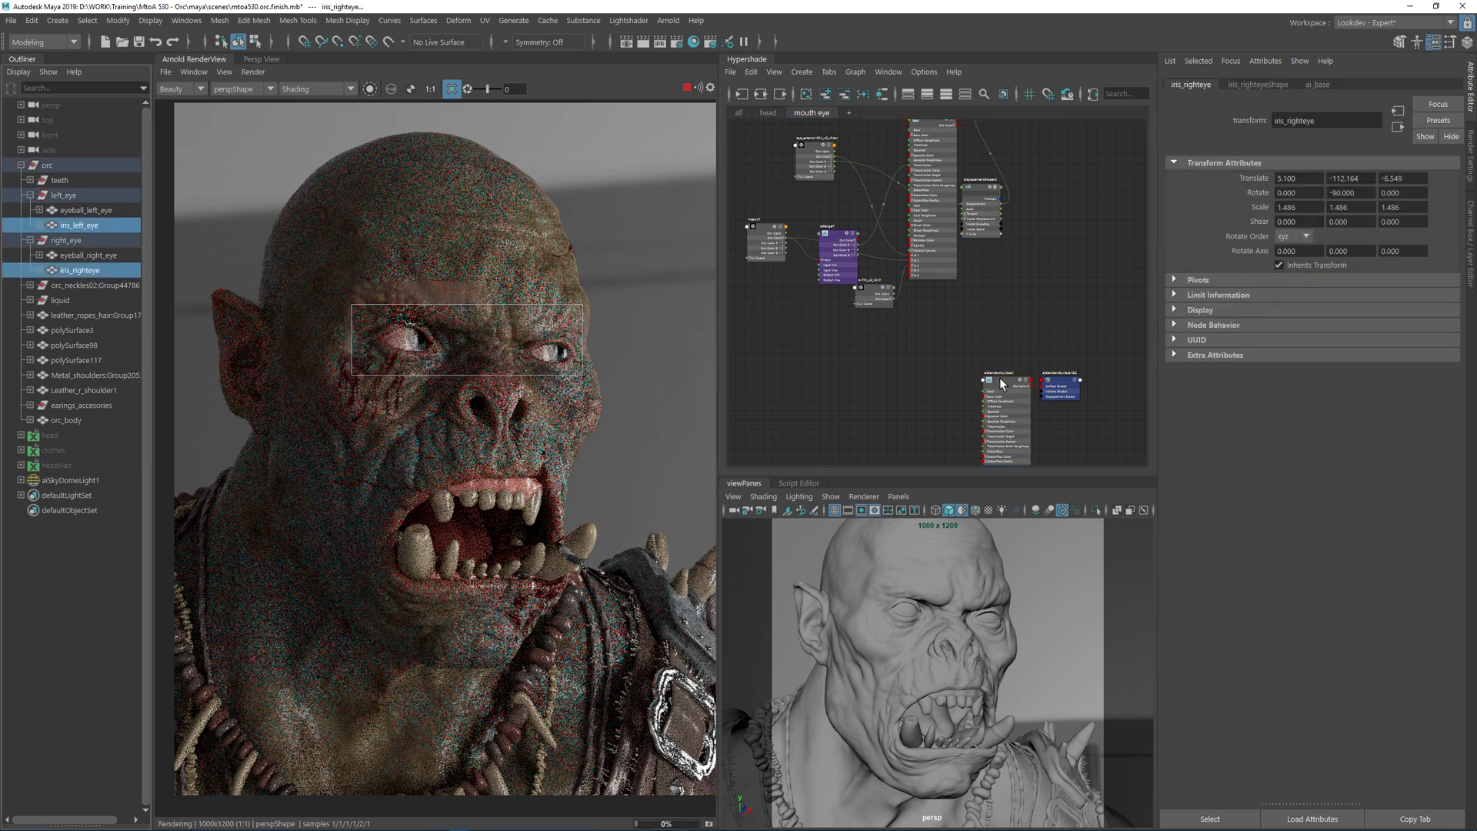
right_drag(1002, 384, 1001, 348)
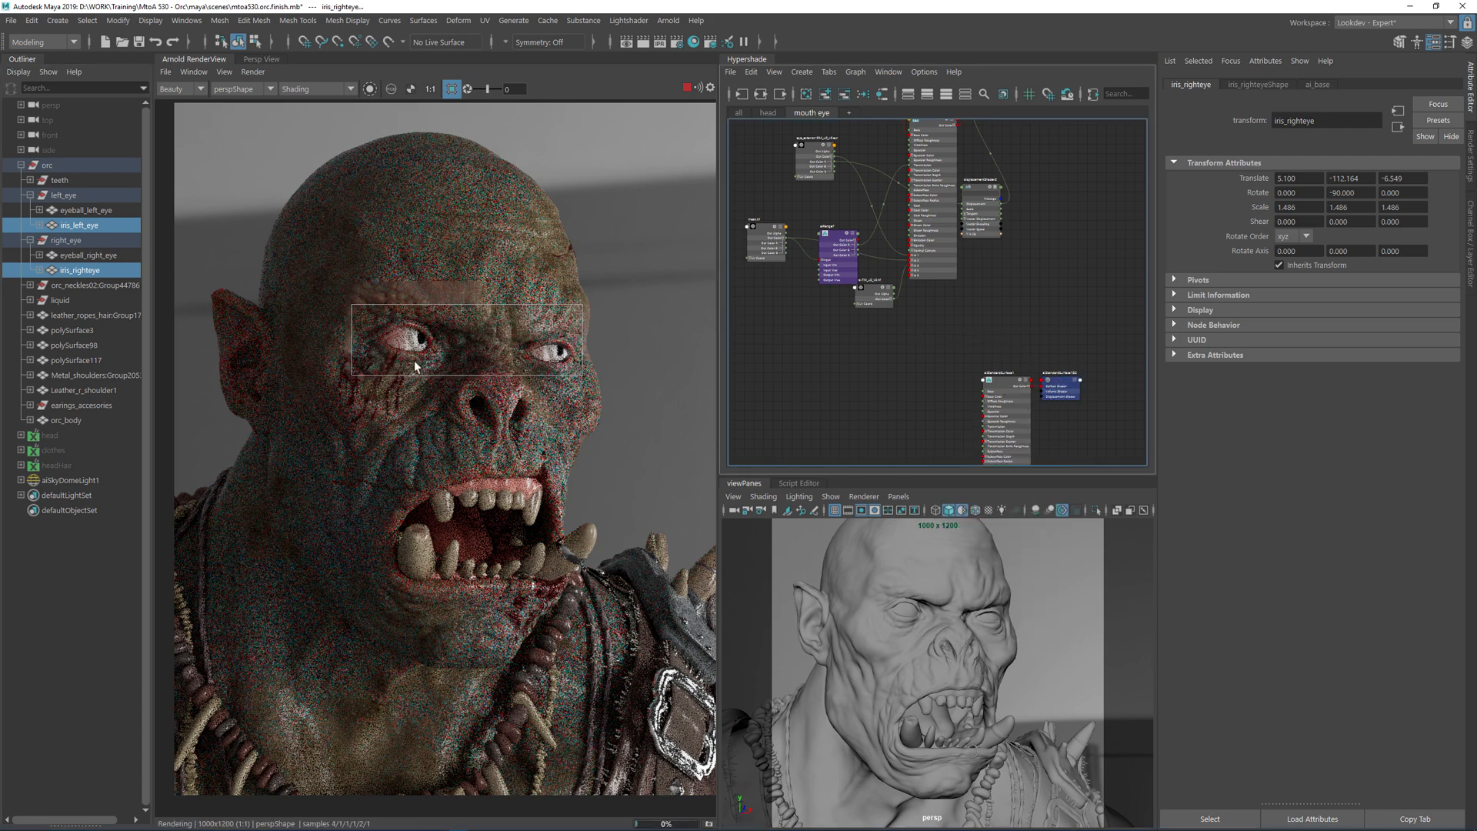
scroll(396, 346, up, 3)
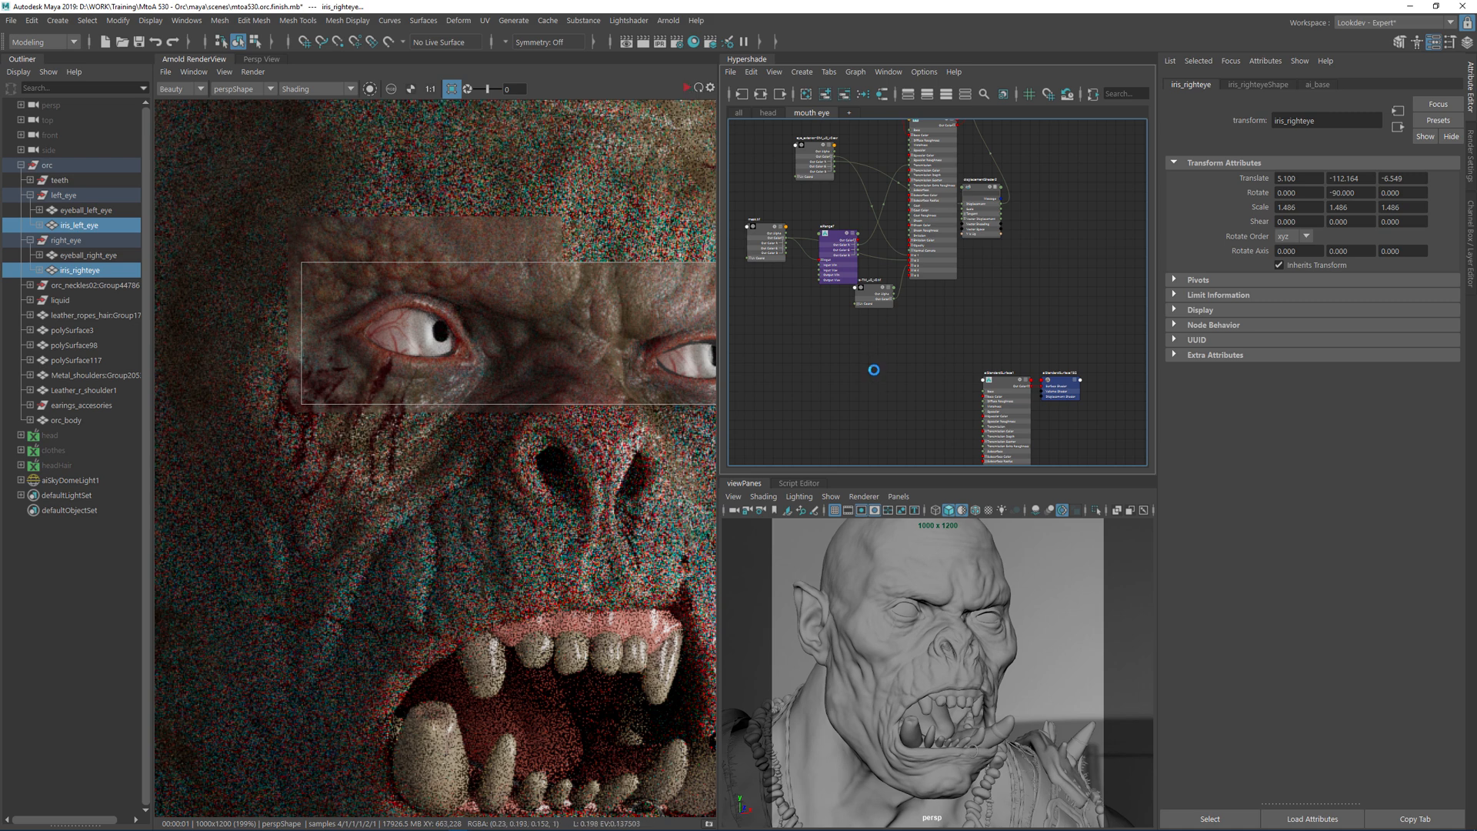
- Hide the orc body and the right and left eyeball meshes to expose the irises
click(925, 574)
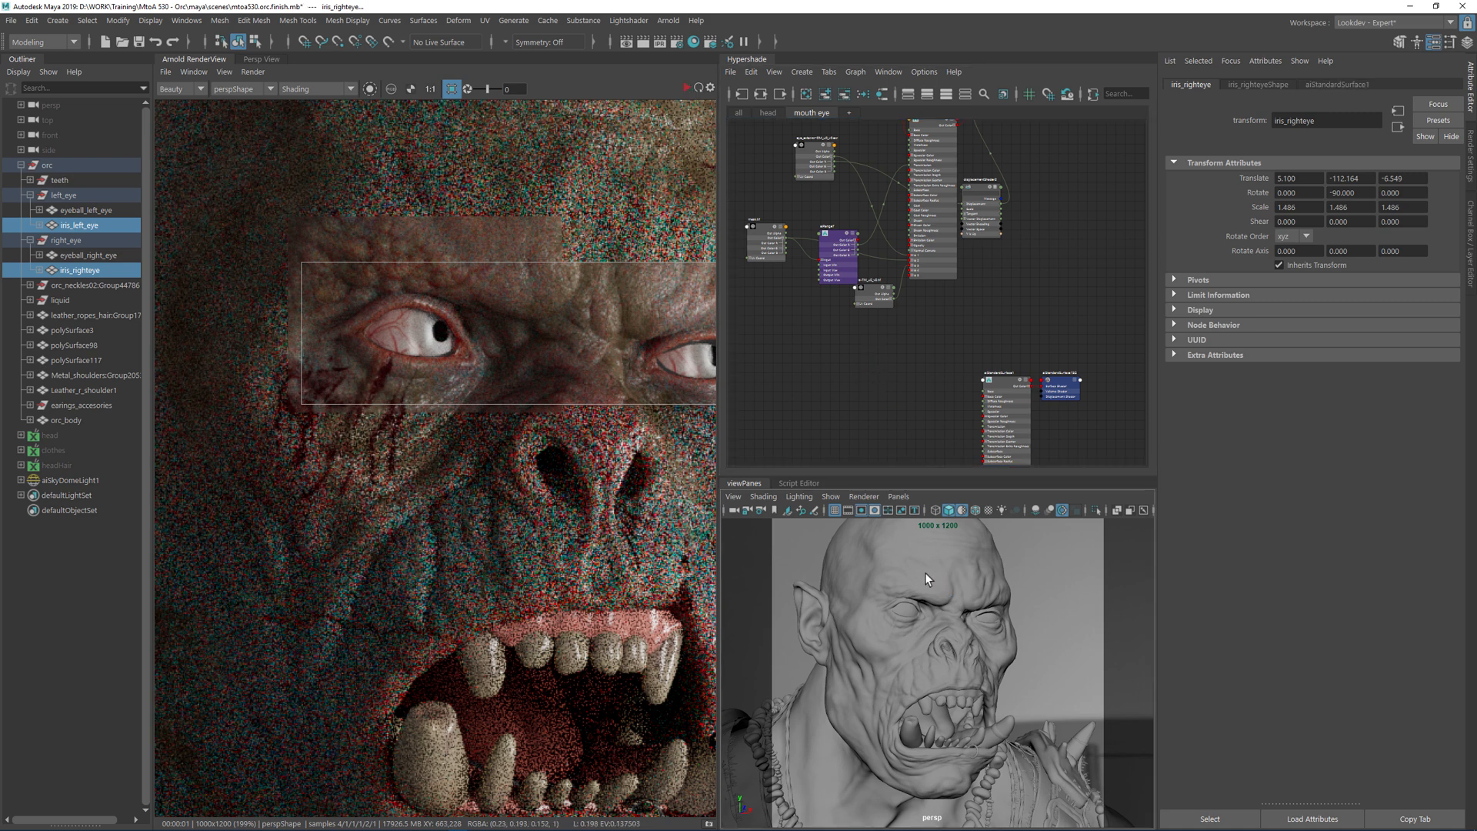
key(ctrl+h)
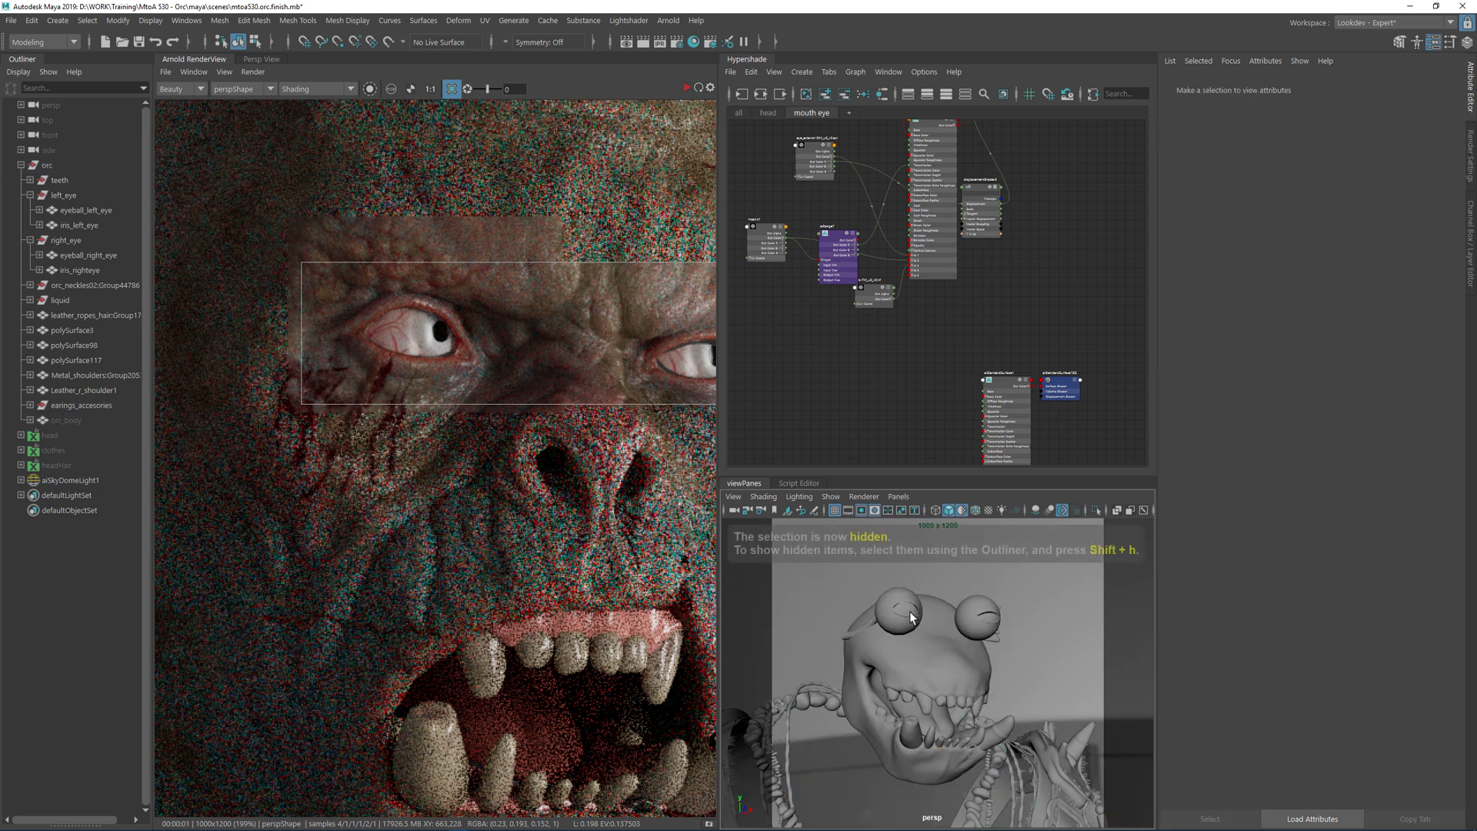
click(926, 611)
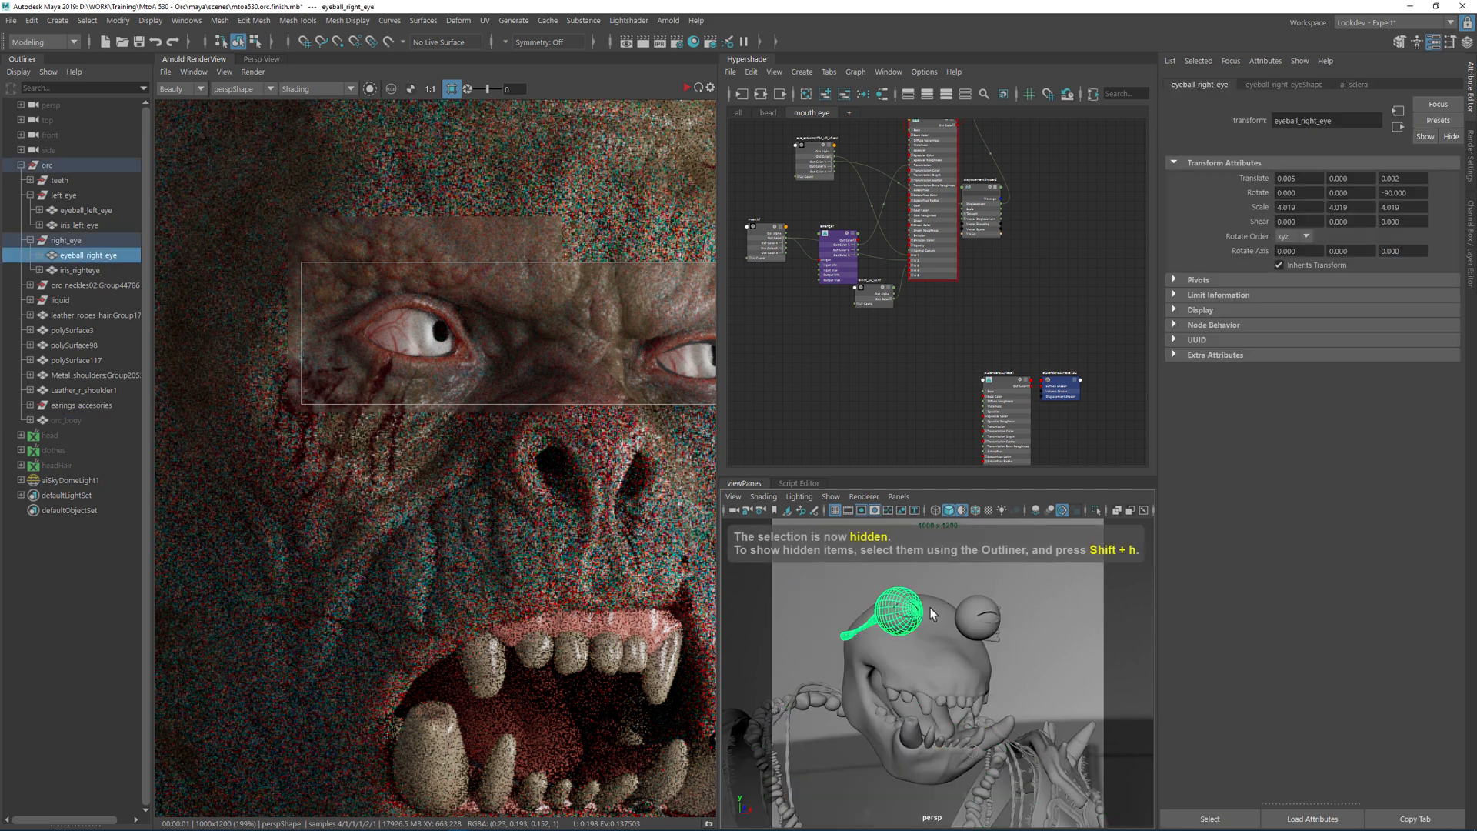
key(ctrl+h)
click(963, 623)
key(ctrl+h)
- Flip the right iris mesh by setting its Rotate Y to 90
click(906, 608)
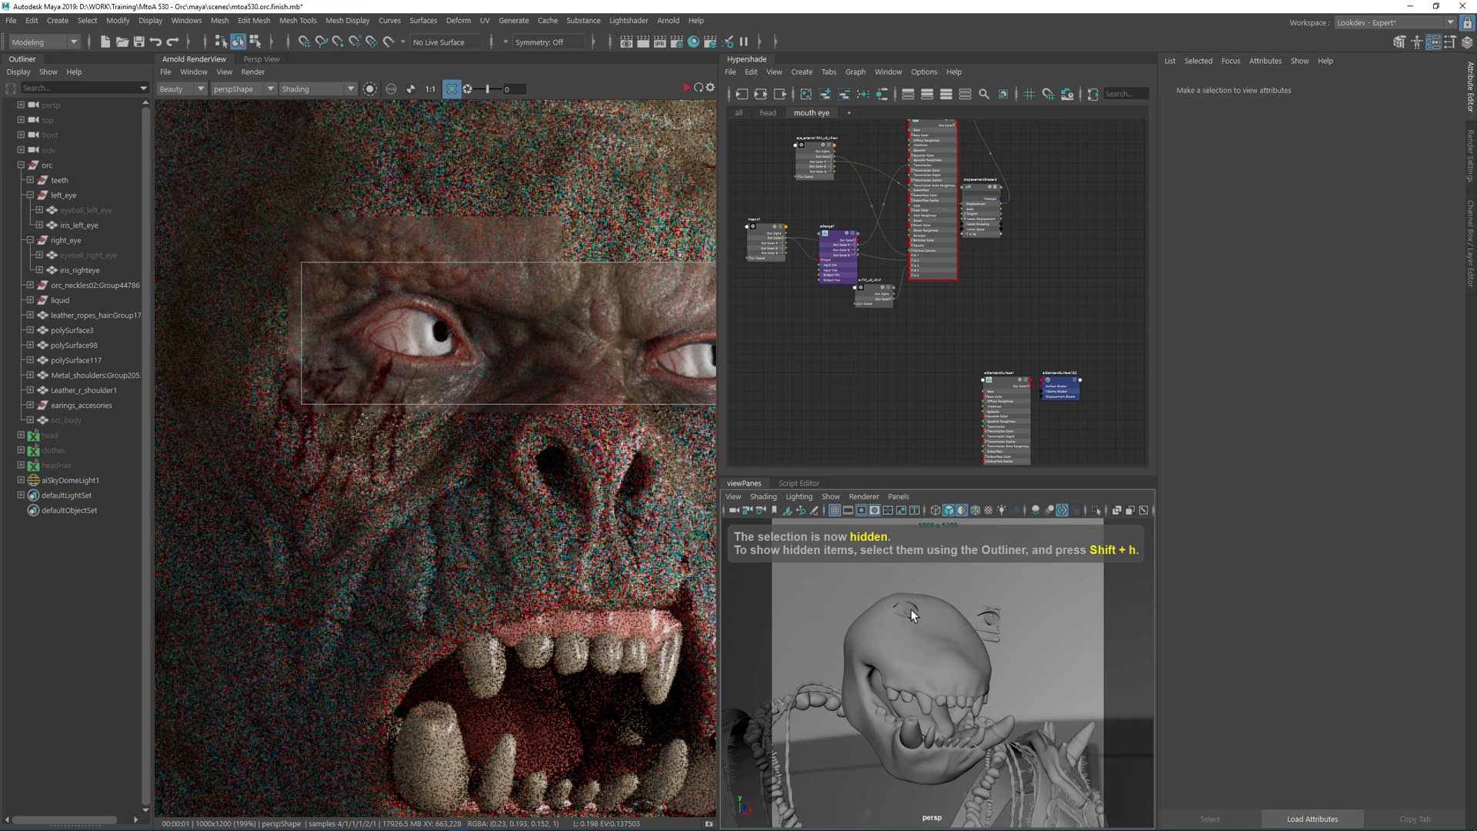
click(941, 618)
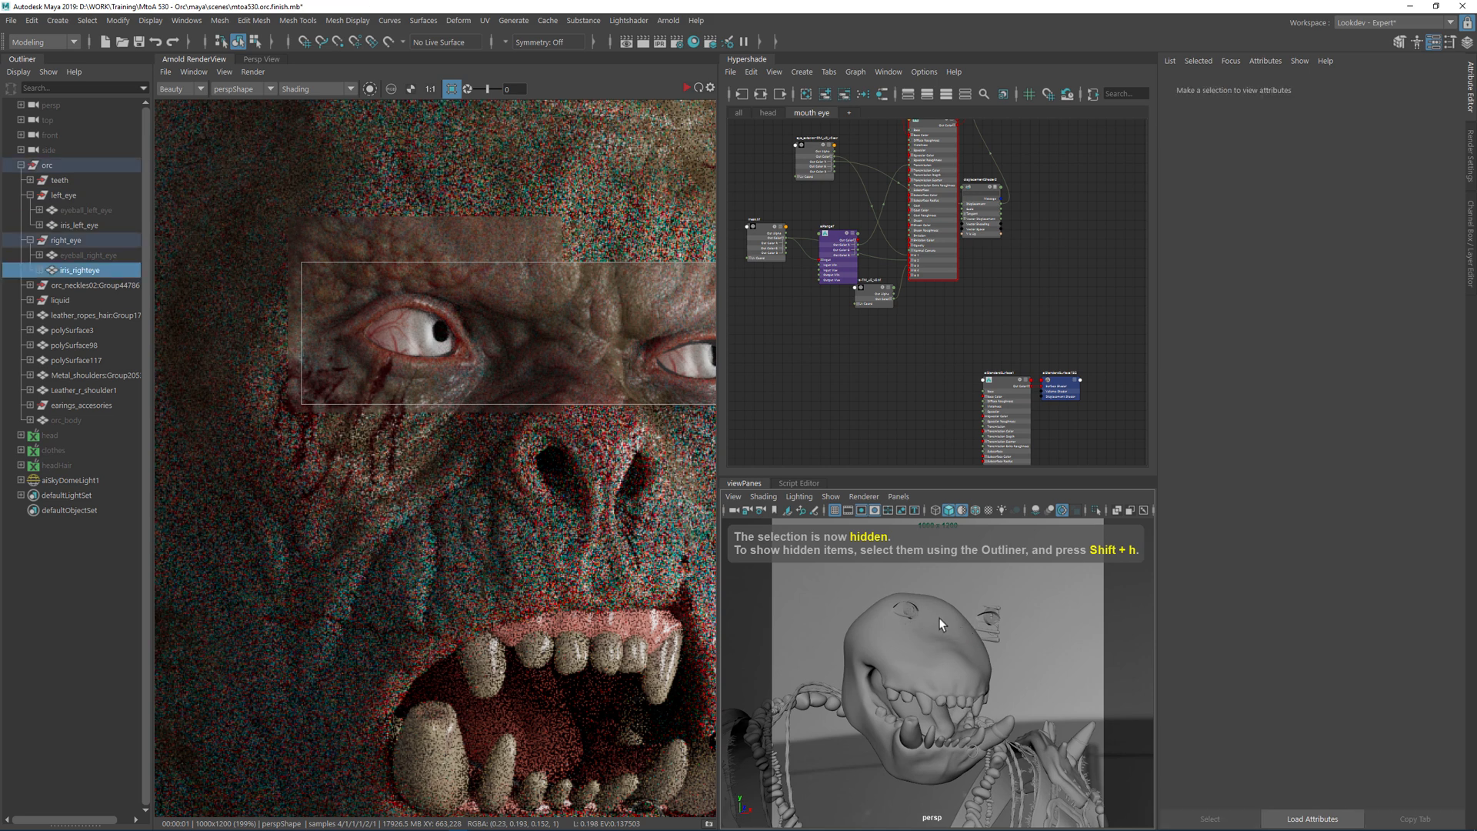
key(f)
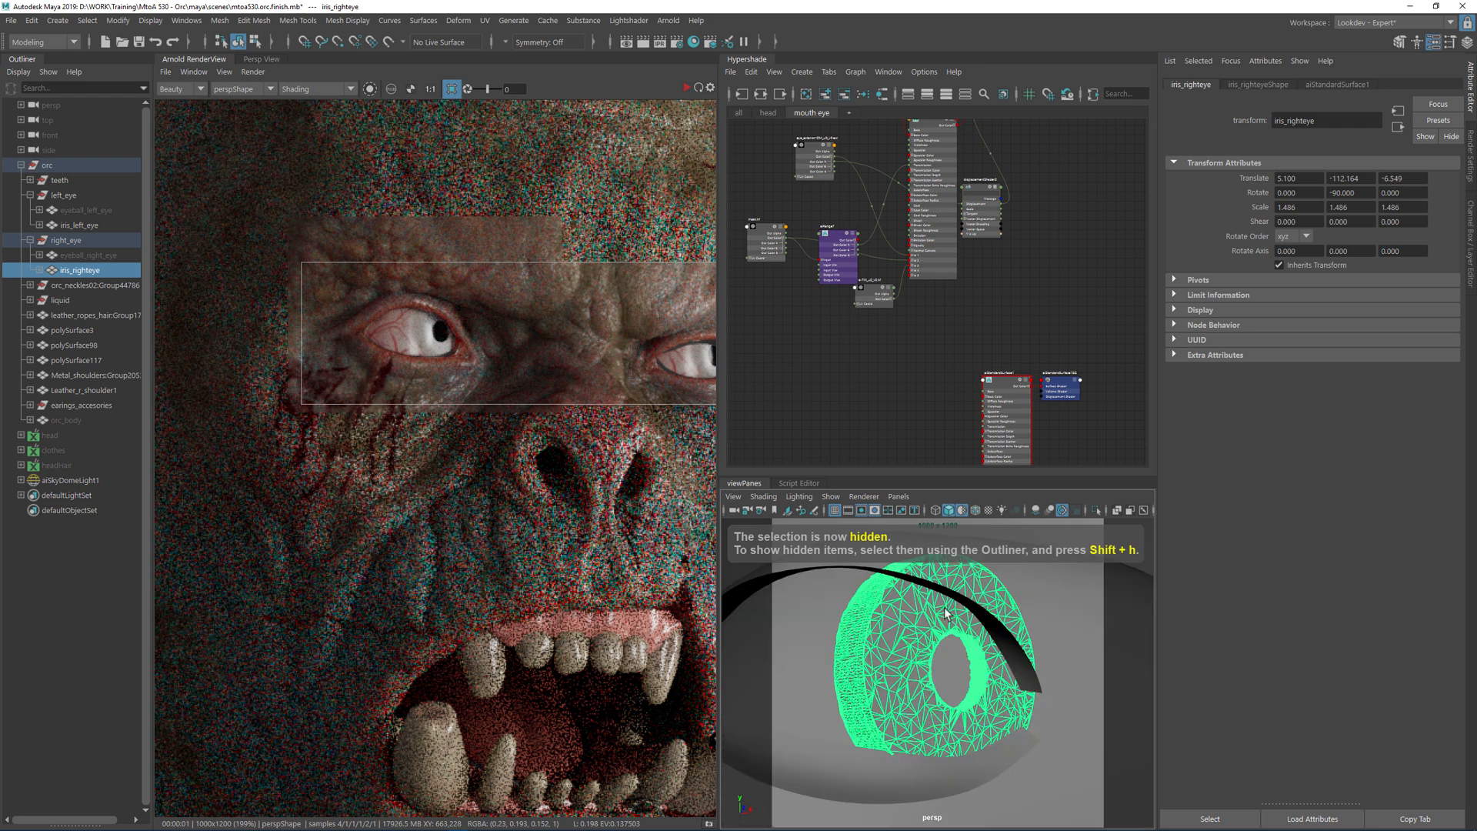
alt+drag(1058, 592, 1137, 588)
click(802, 570)
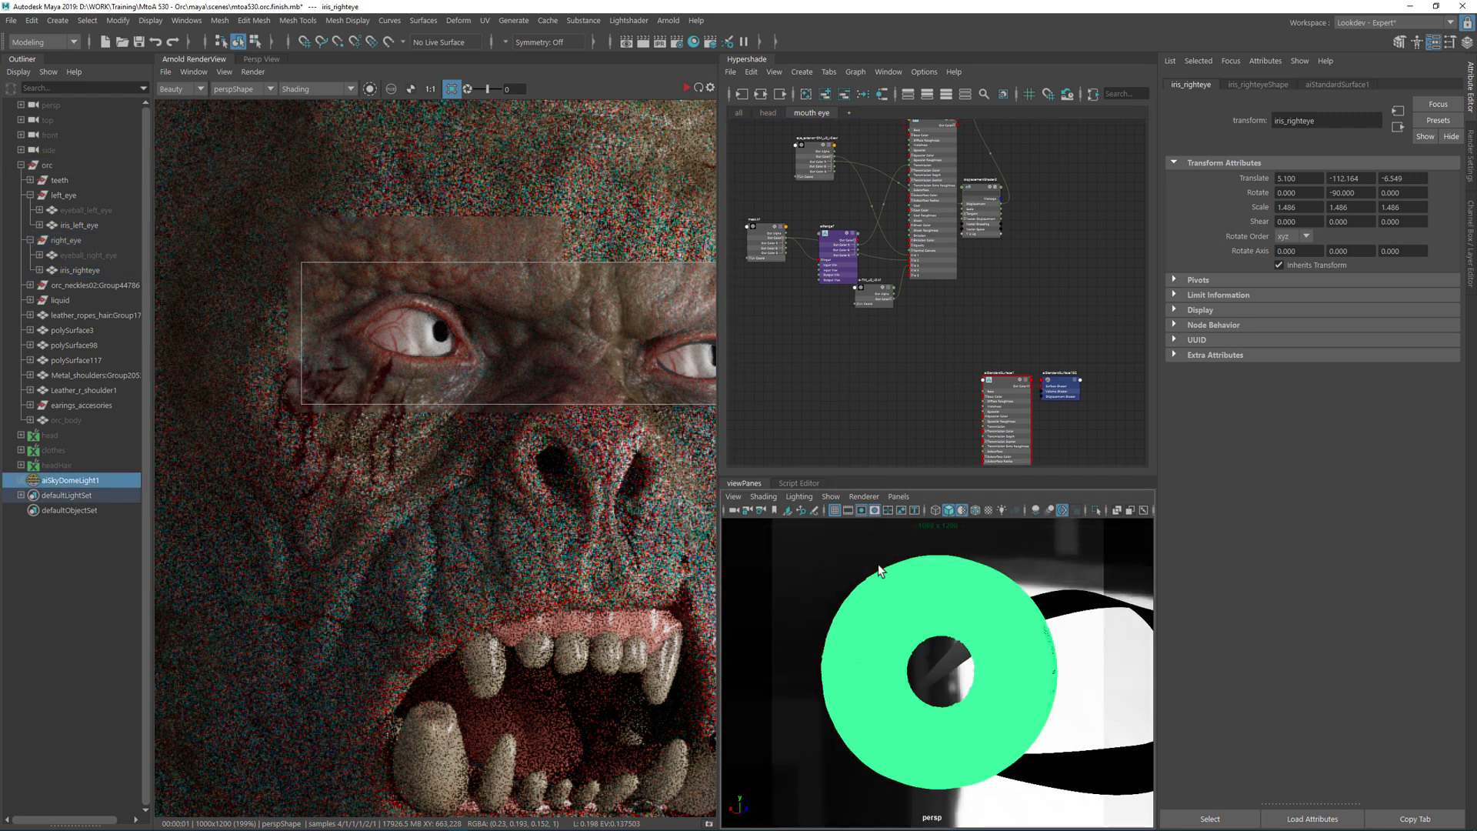
alt+drag(857, 564, 946, 663)
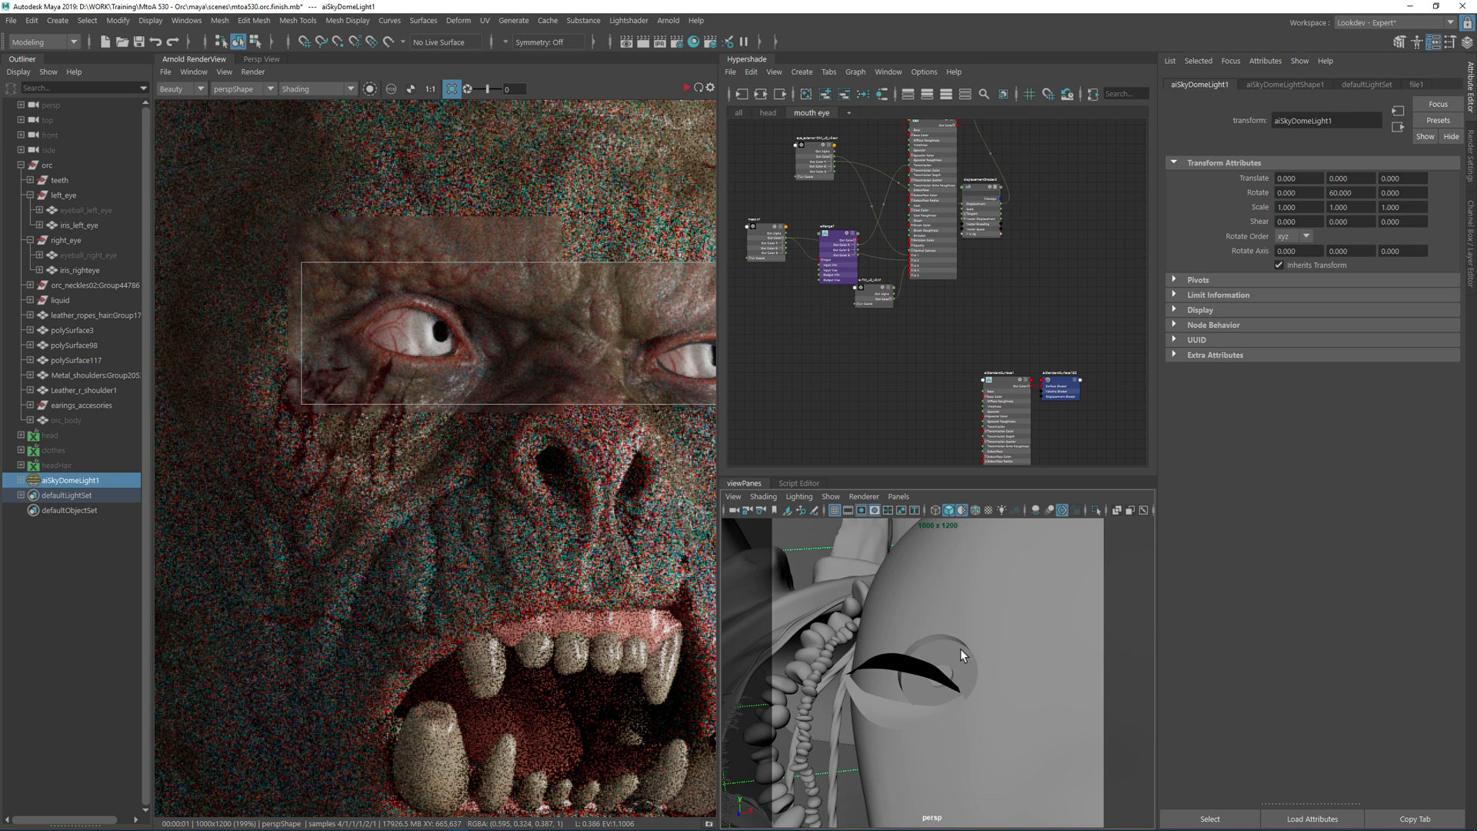
click(962, 658)
click(1330, 192)
key(Delete)
key(Return)
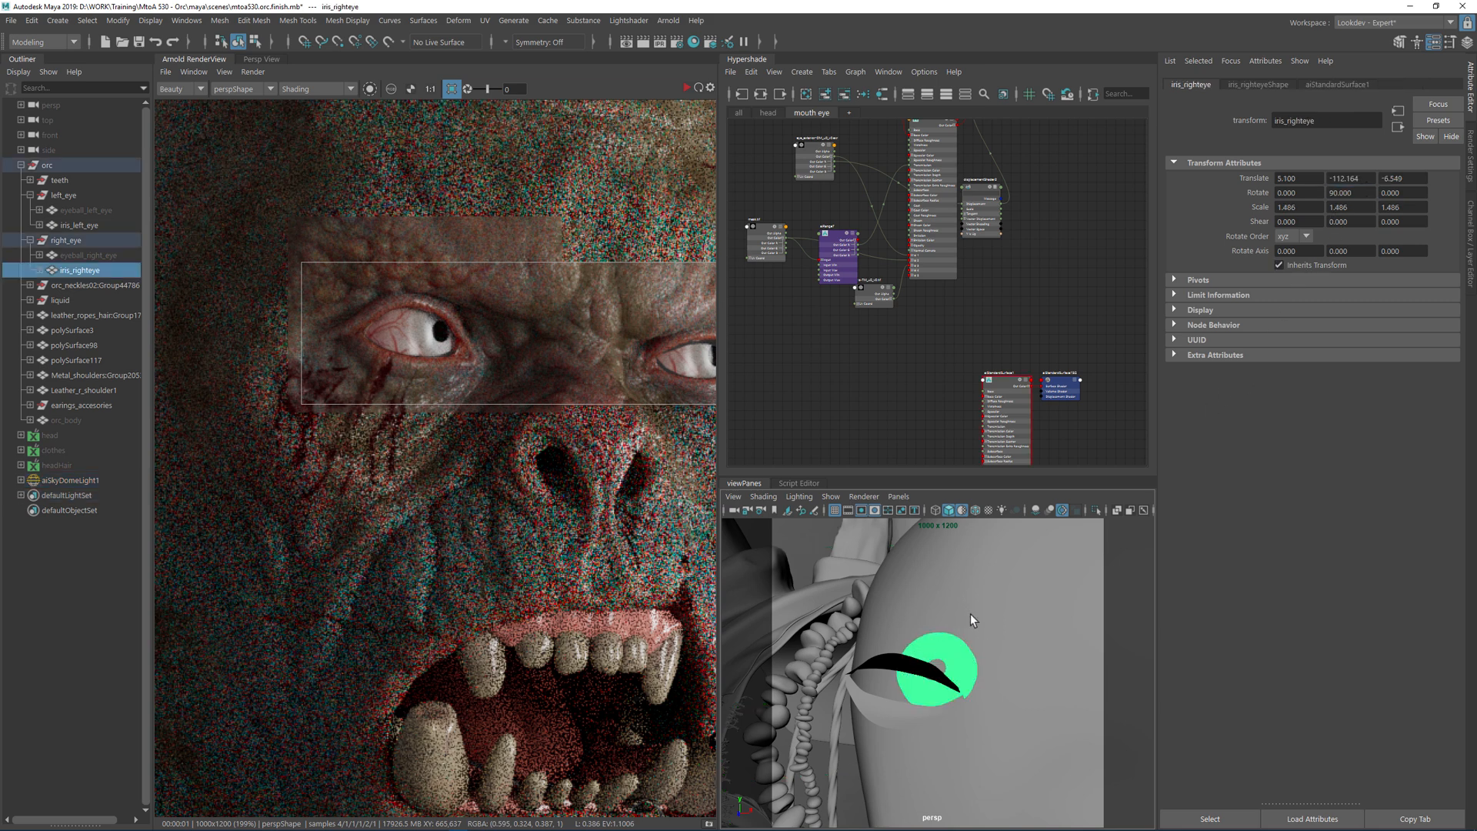
- Flip the left iris mesh by setting its Rotate Y to 90
alt+middle_drag(1100, 622, 999, 626)
alt+right_drag(1000, 626, 930, 603)
scroll(931, 604, up, 5)
click(930, 566)
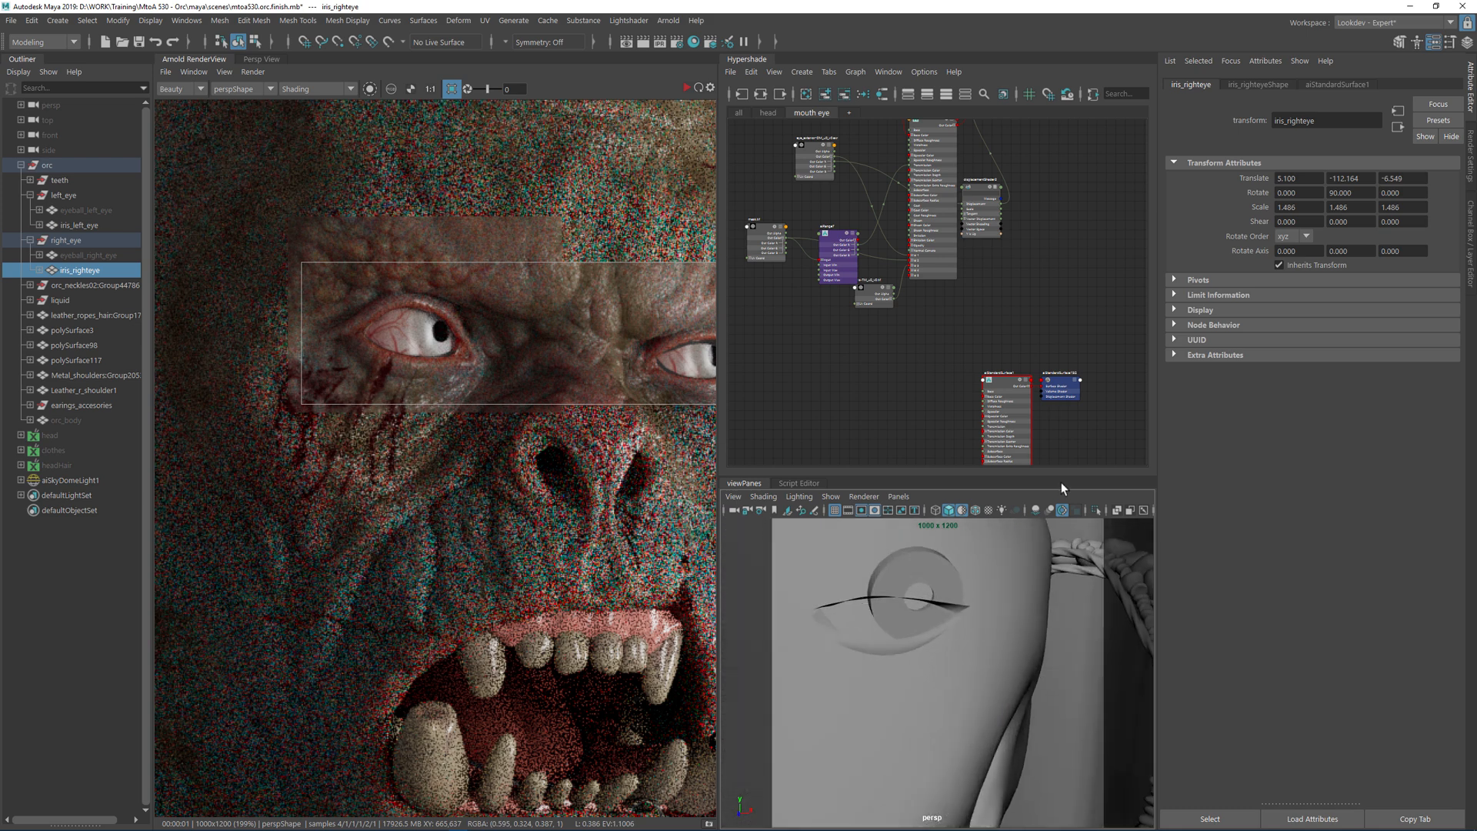
click(1342, 194)
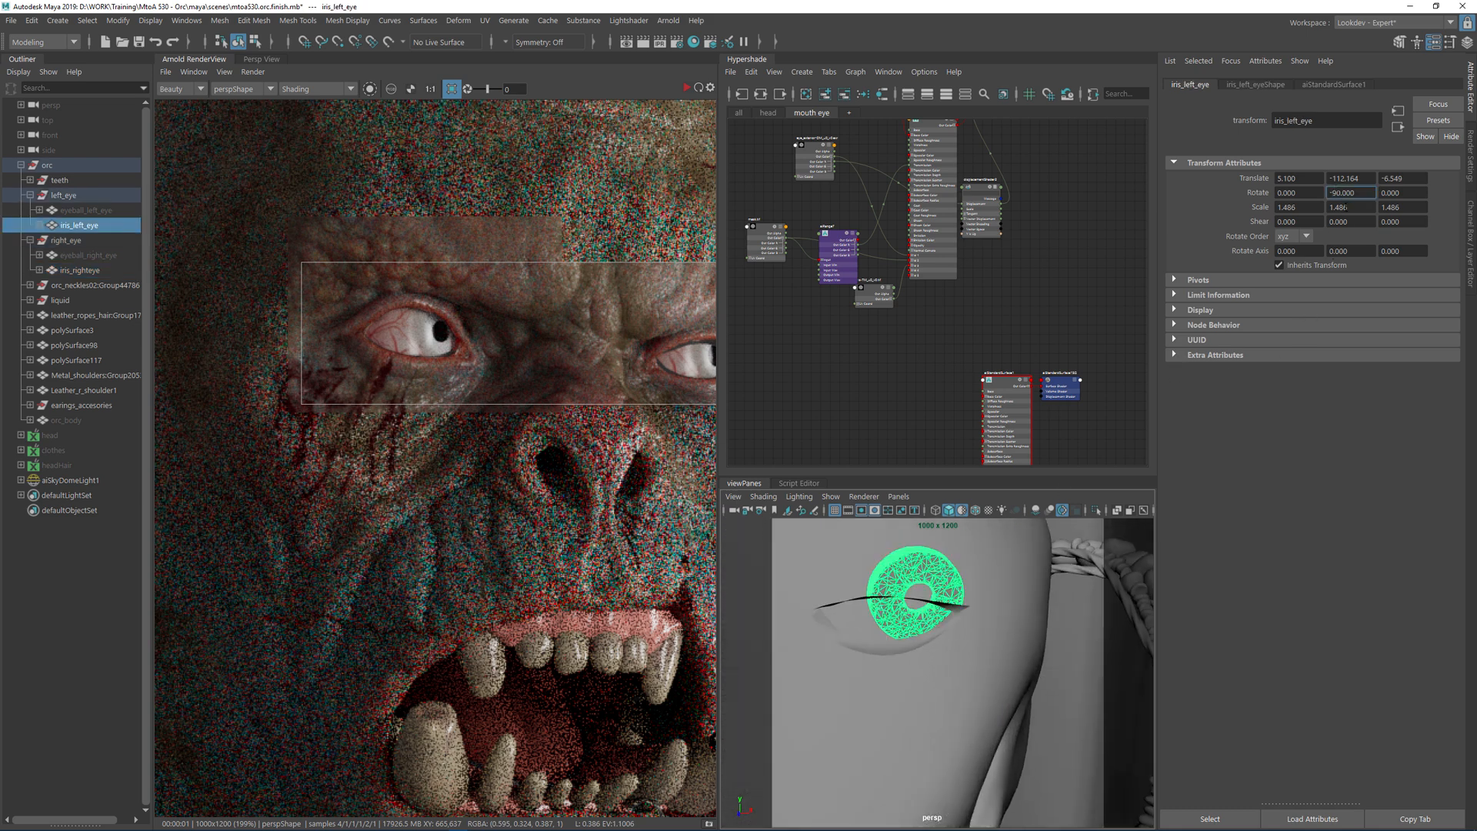
key(Delete)
key(Return)
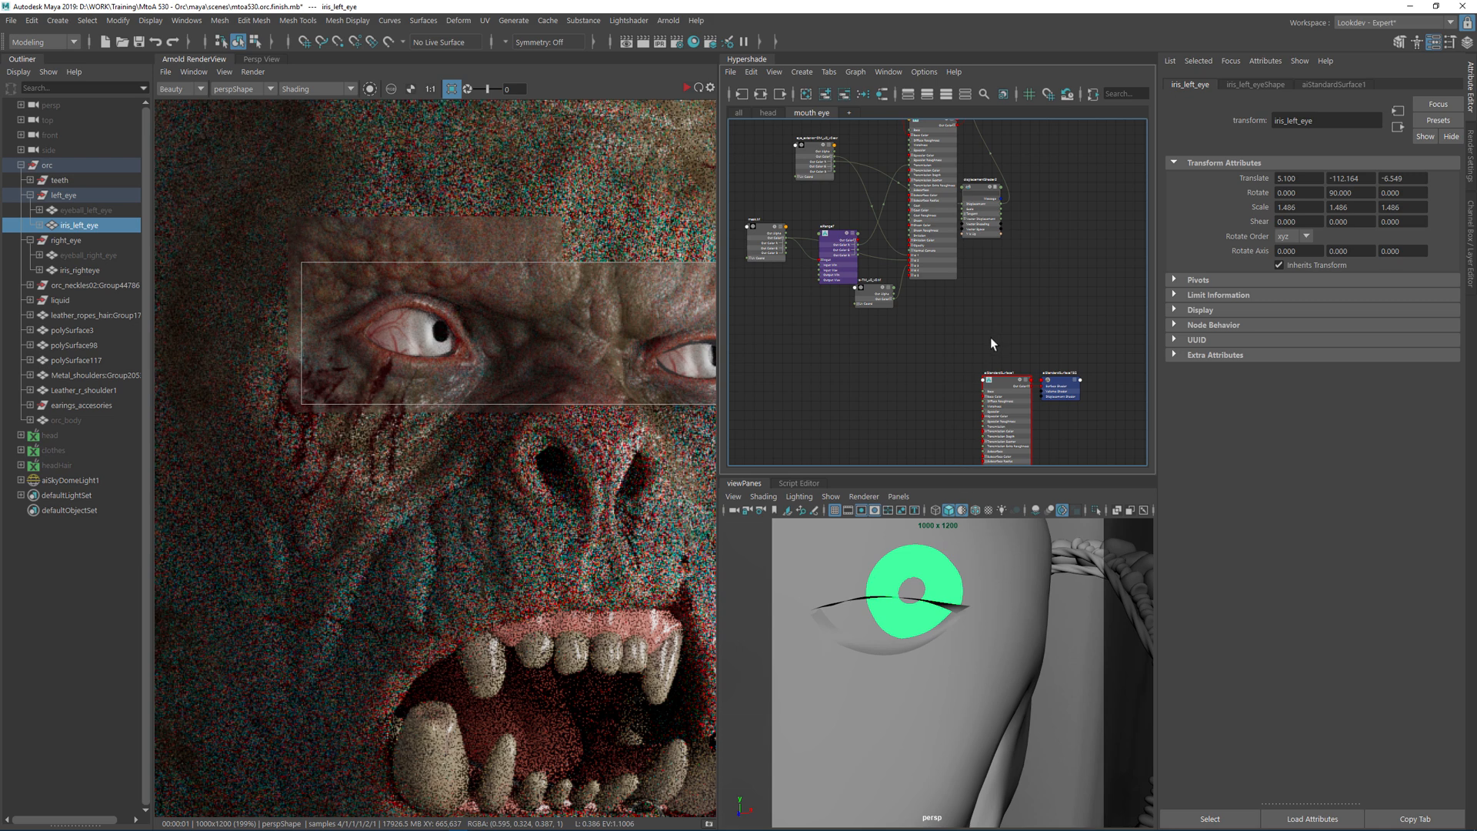
- Unhide the left eyeball, the right eyeball and the orc body
click(1049, 584)
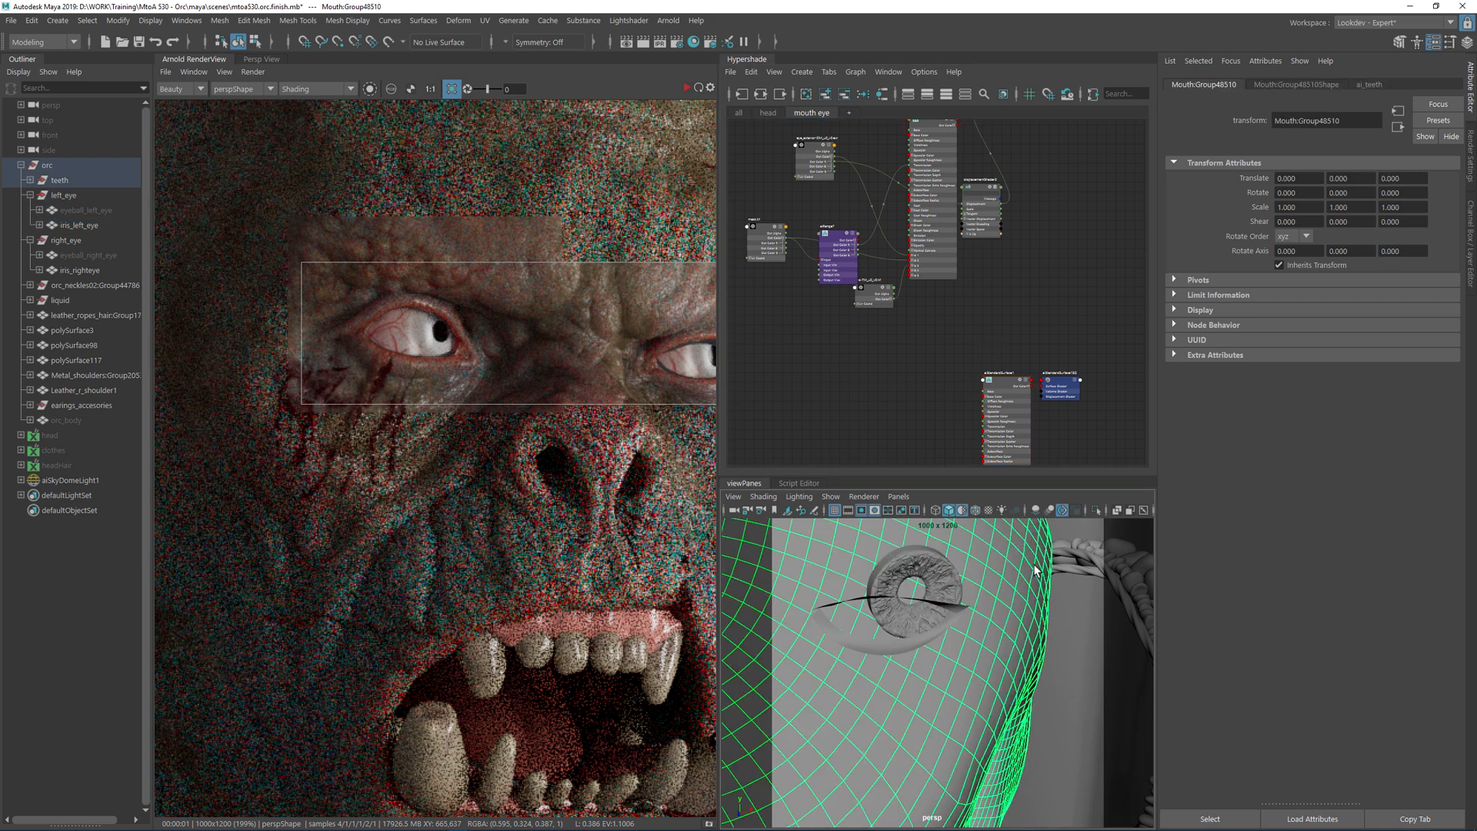
key(f)
click(85, 211)
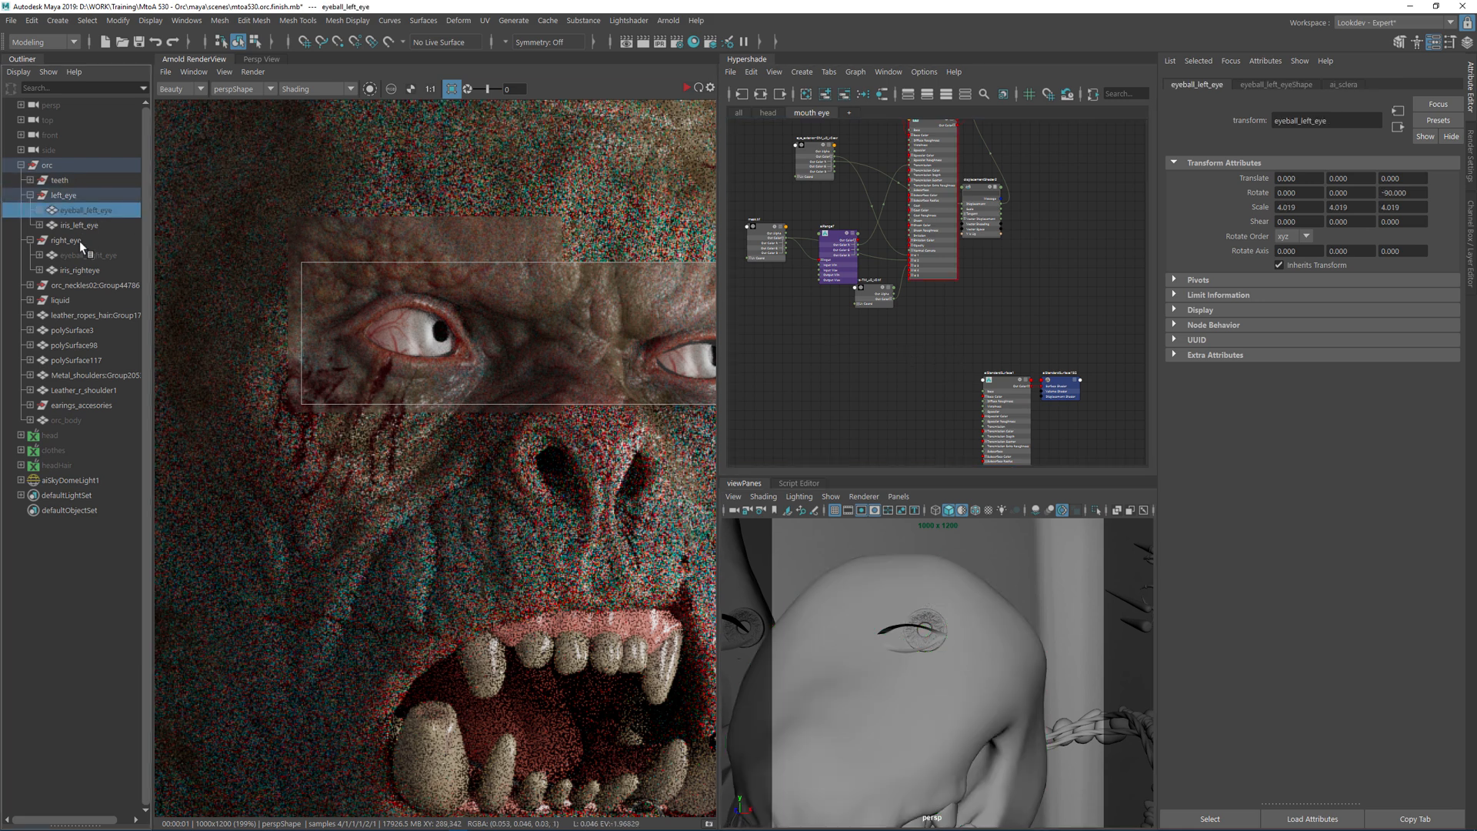
ctrl+click(77, 254)
ctrl+click(75, 420)
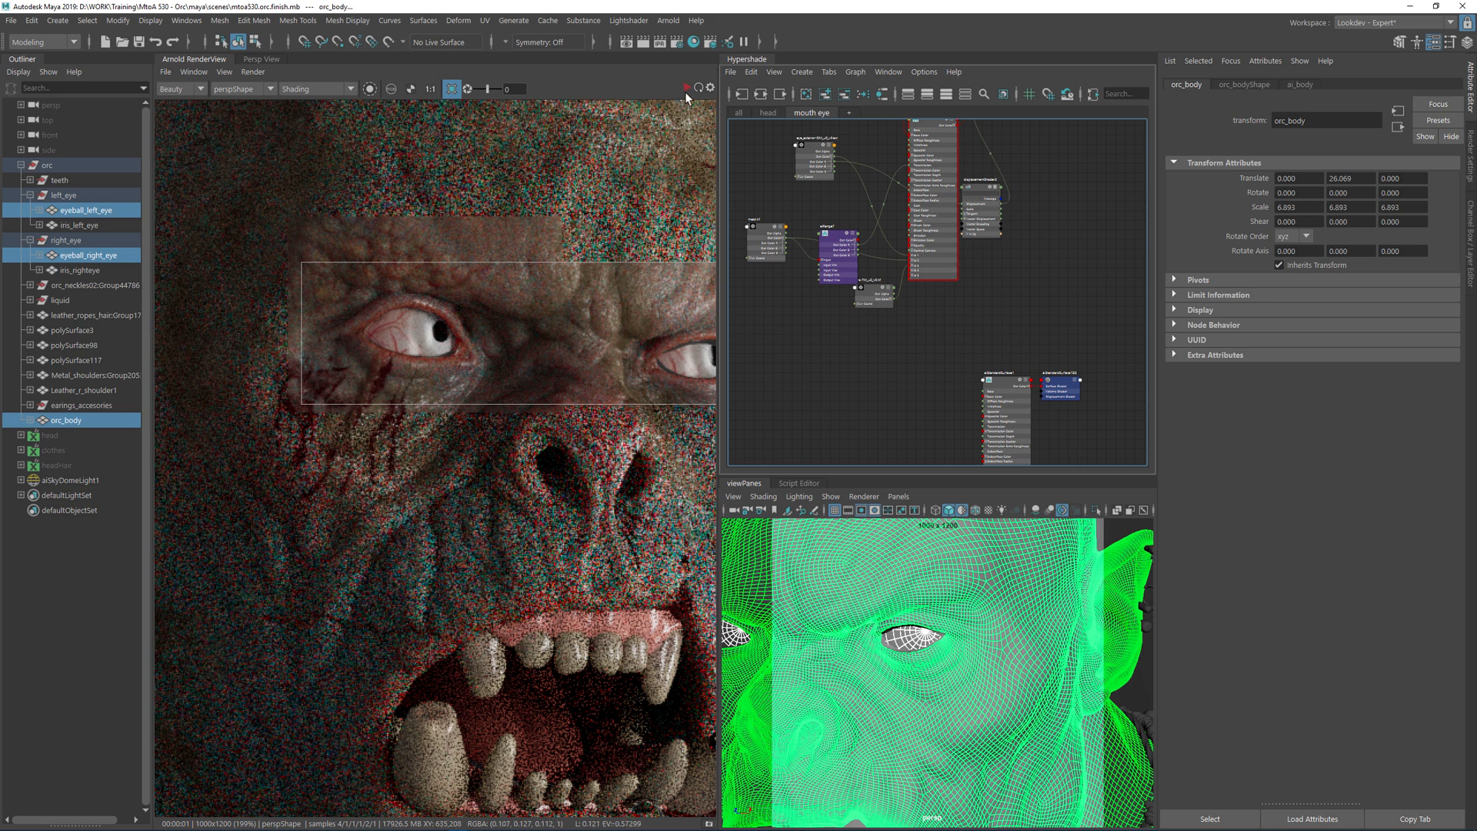
- Restart the Arnold render from the bookmarked face camera view and crop its render region to the orc's right eye
click(687, 90)
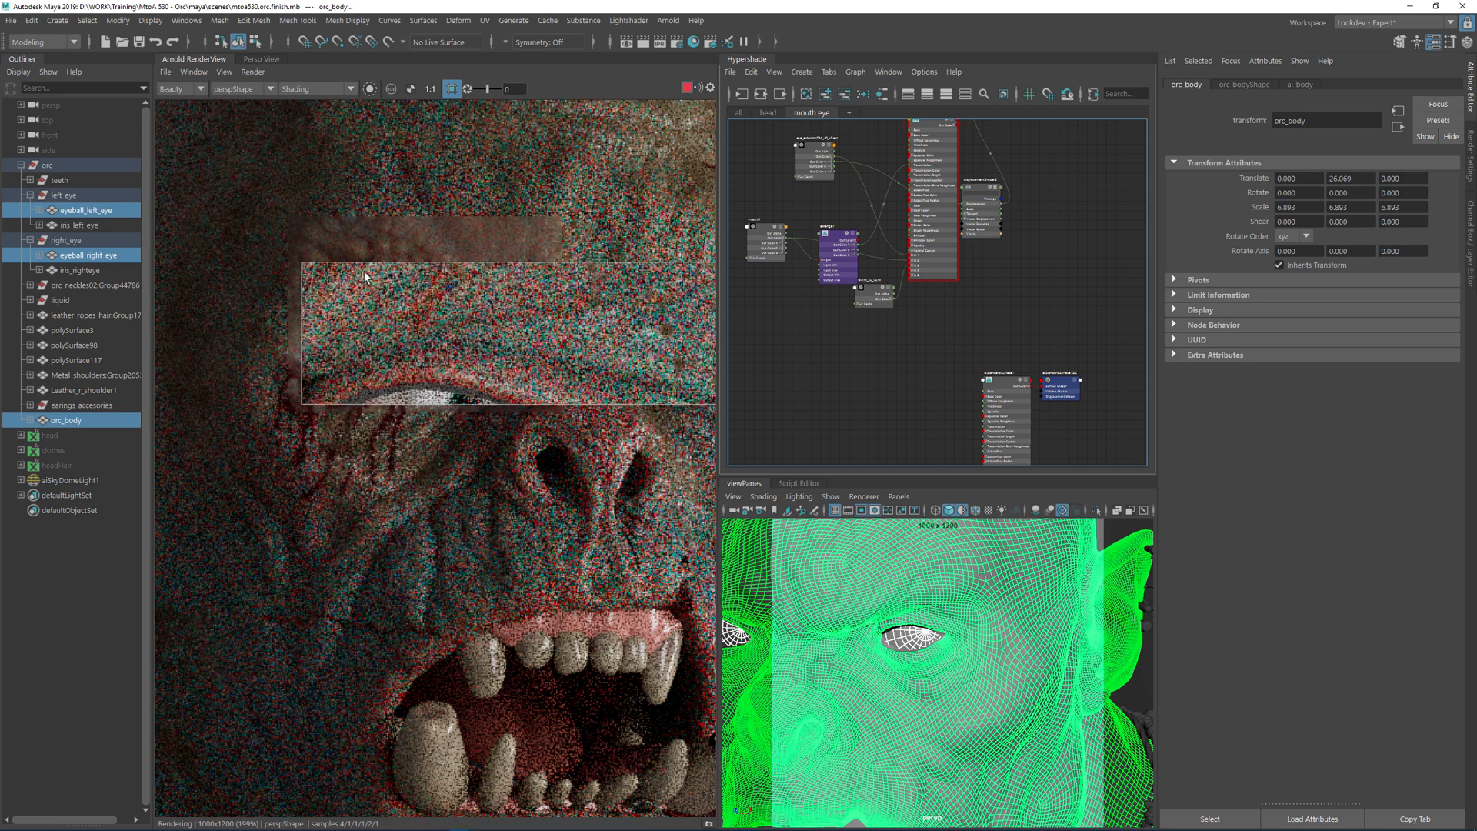
click(774, 509)
click(840, 564)
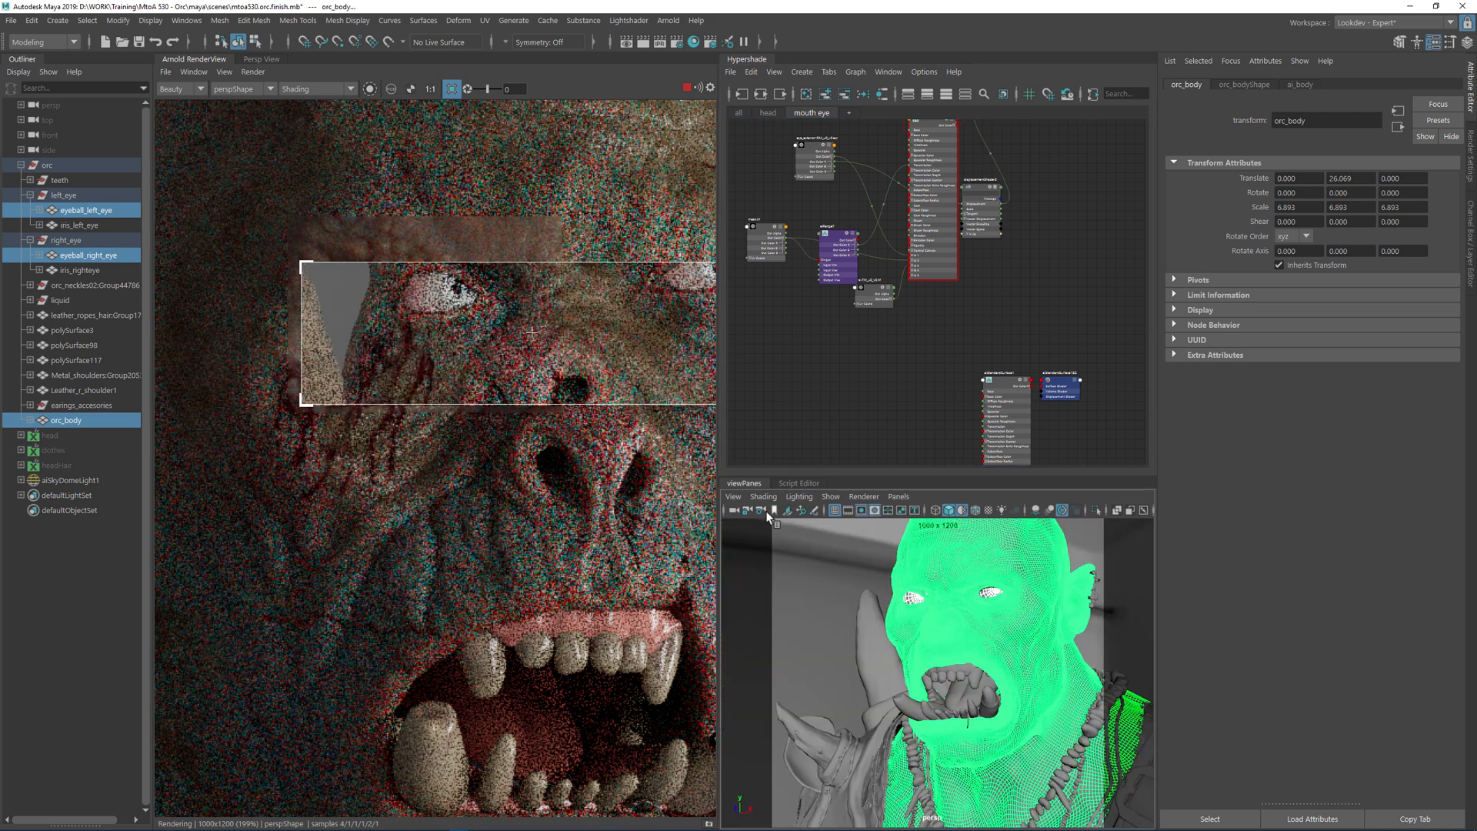
click(773, 509)
click(813, 537)
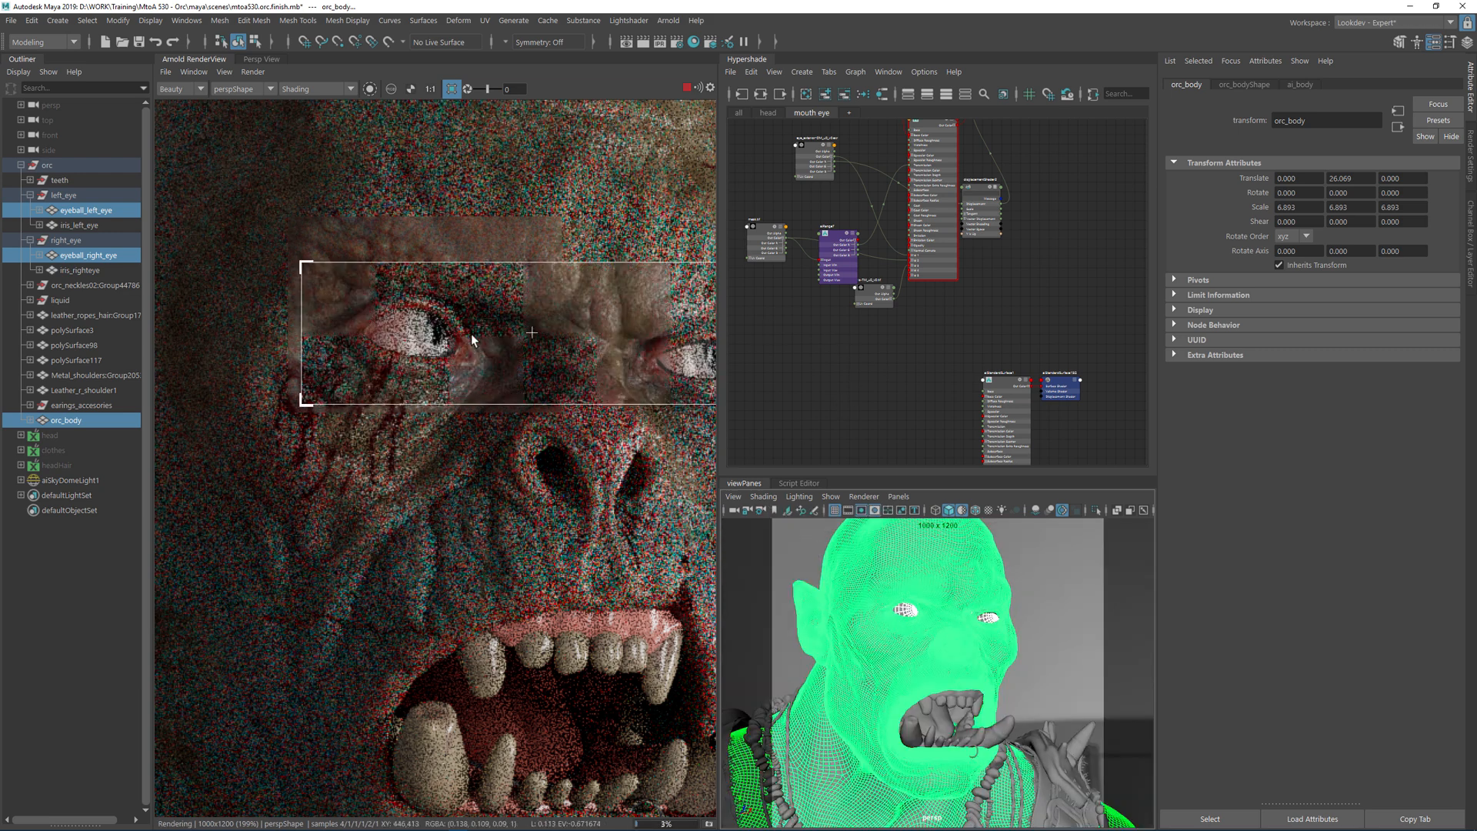
mouse_move(505, 291)
middle_down()
mouse_move(377, 219)
mouse_move(357, 232)
mouse_move(533, 261)
middle_up()
drag(377, 252, 514, 350)
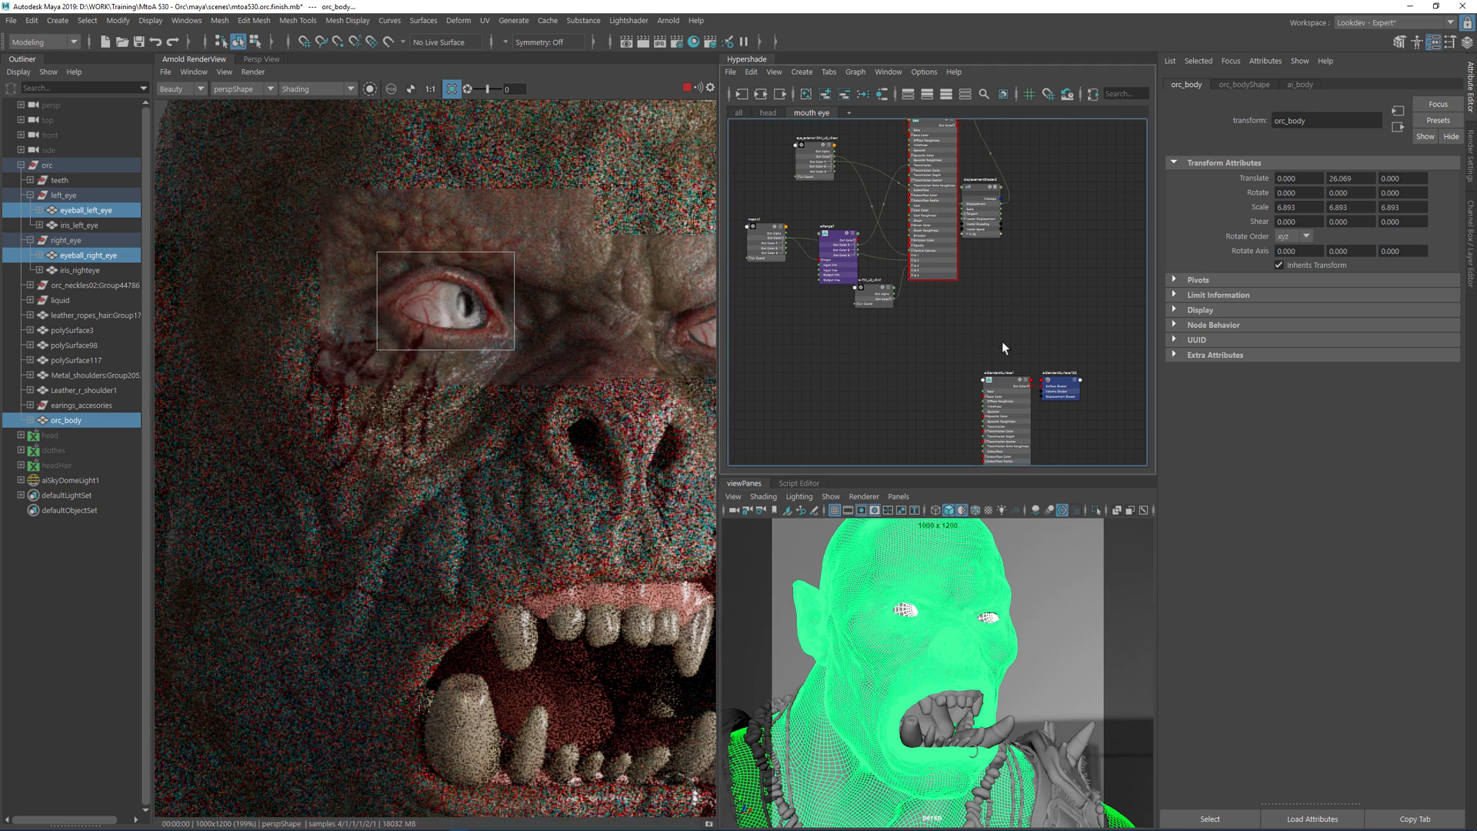
- Rename the aiStandardSurface1 shader as ai_iris
scroll(1012, 392, up, 5)
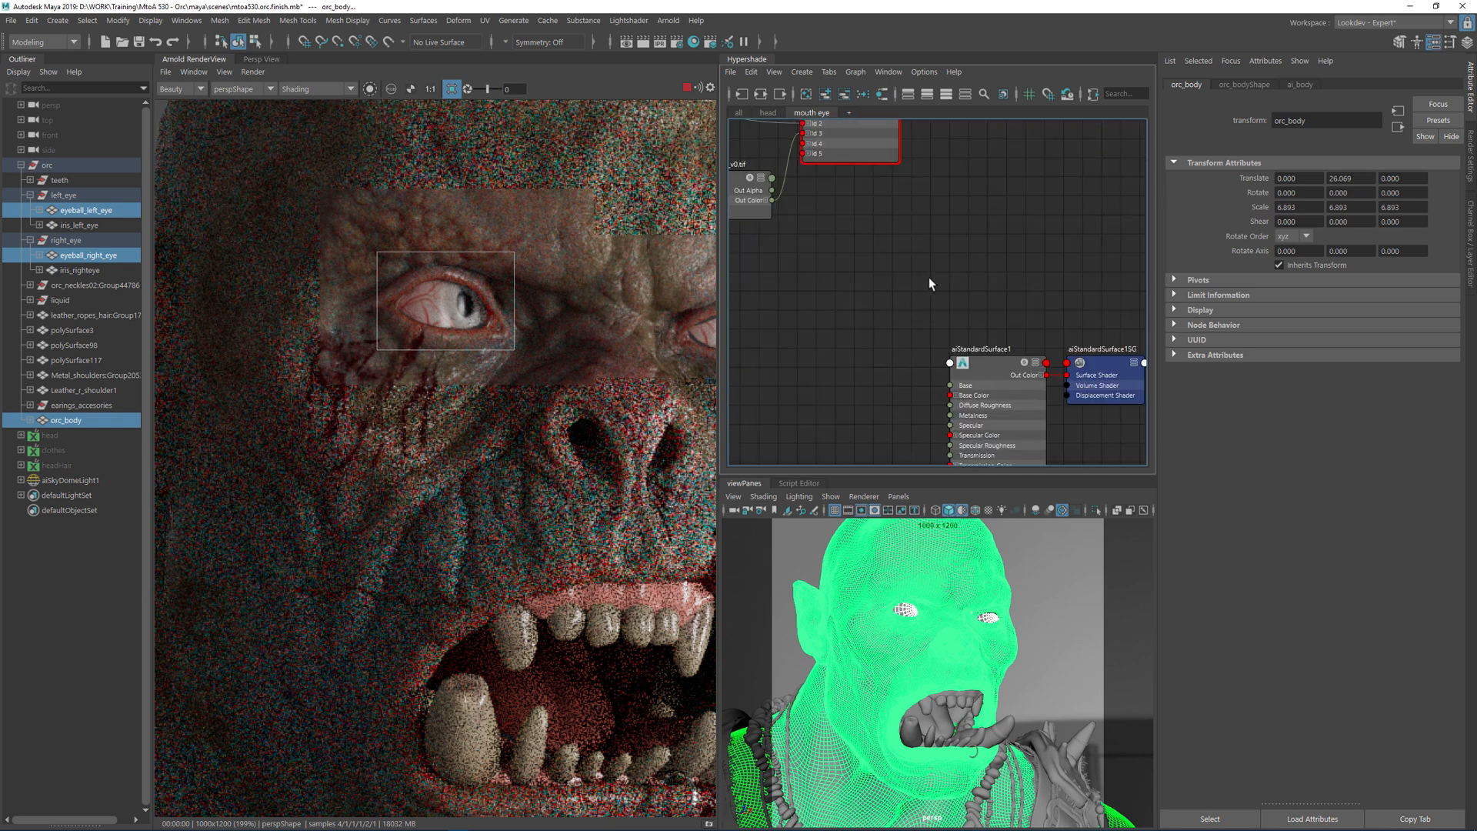
double_click(979, 350)
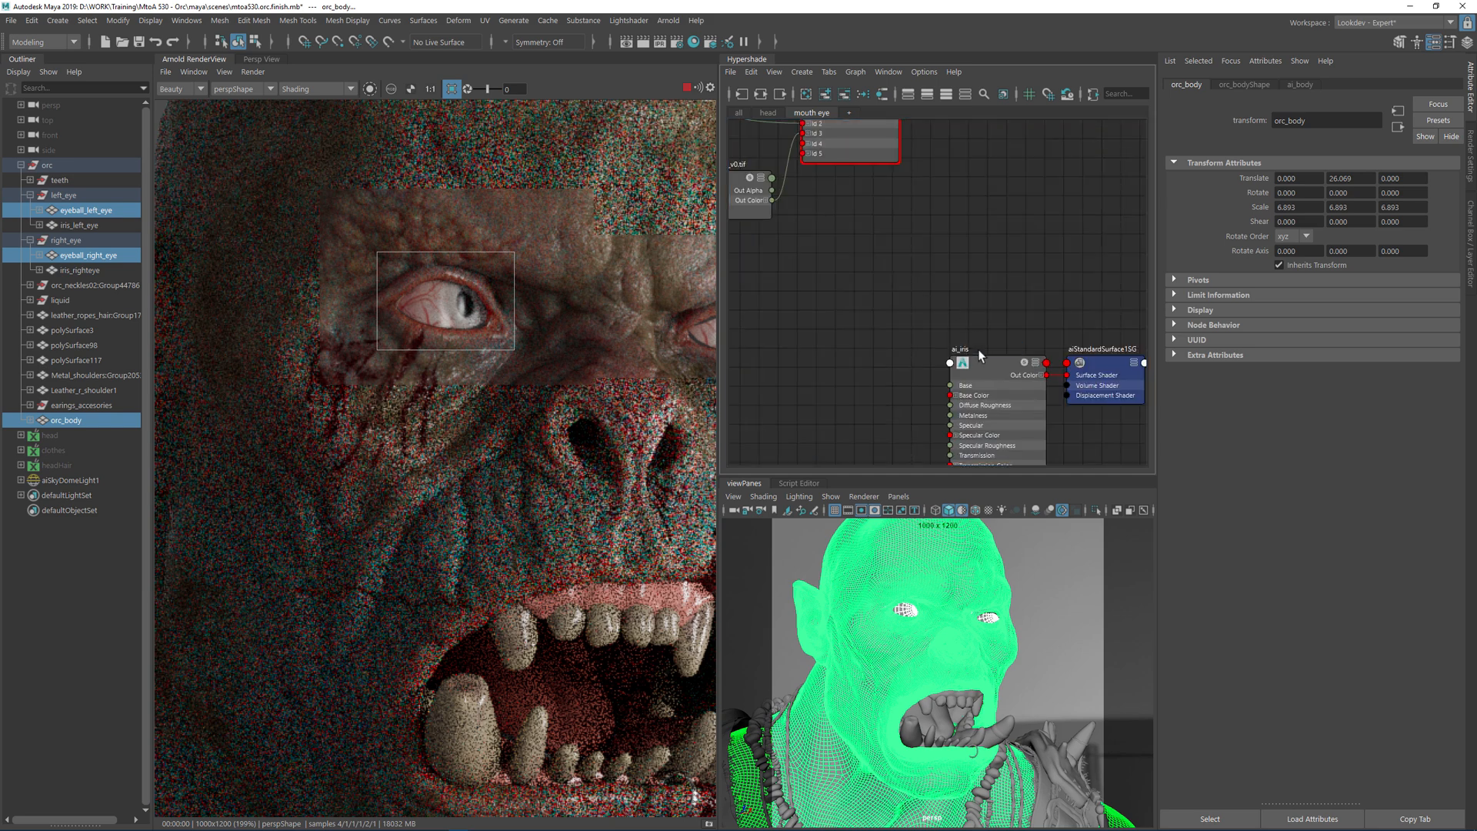
- Move the aiRange7 node down in the sclera graph to make room beside the mask.tif texture
scroll(1085, 338, down, 6)
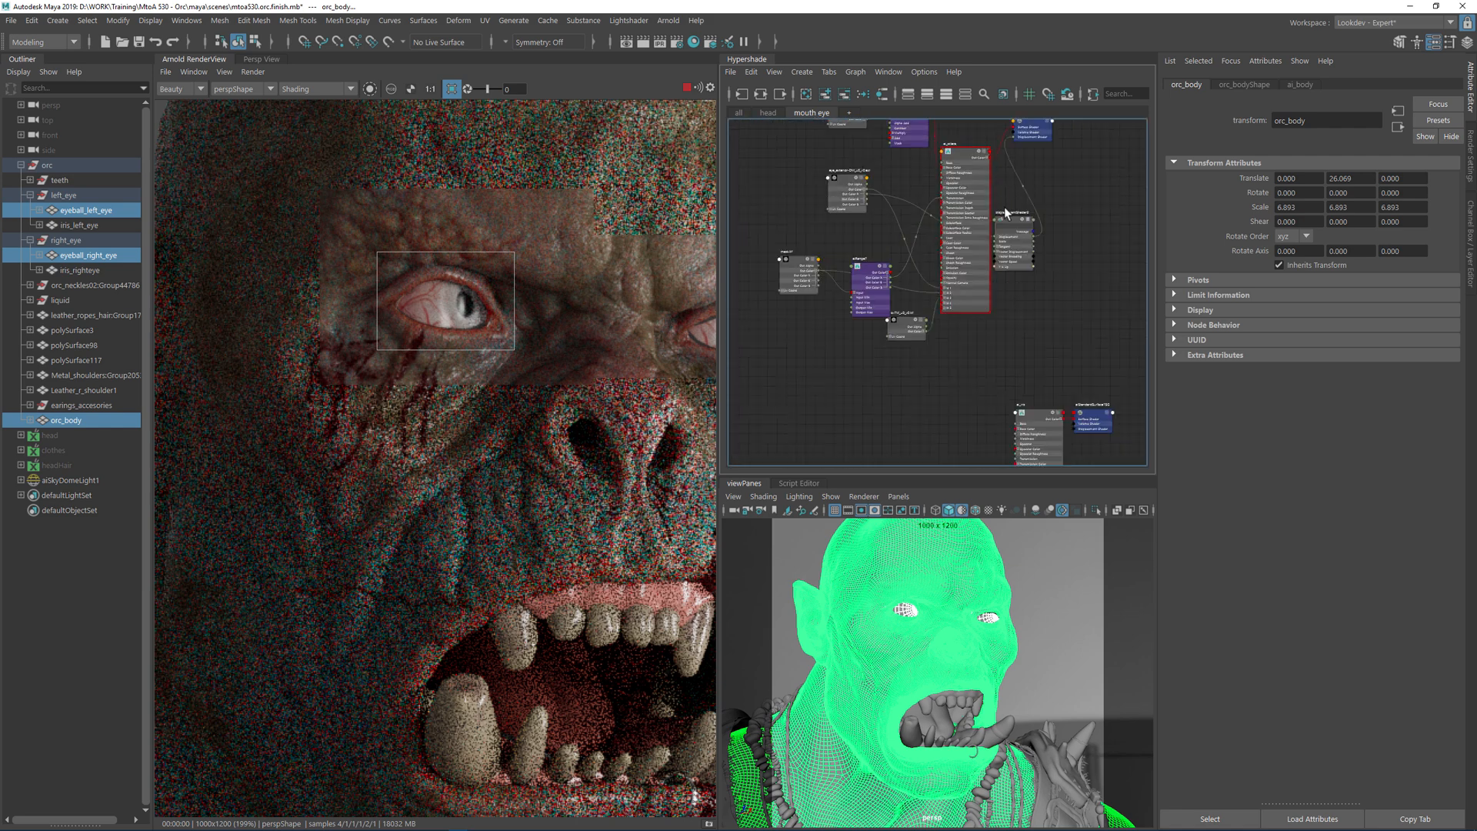
click(1052, 248)
click(966, 214)
scroll(938, 200, up, 4)
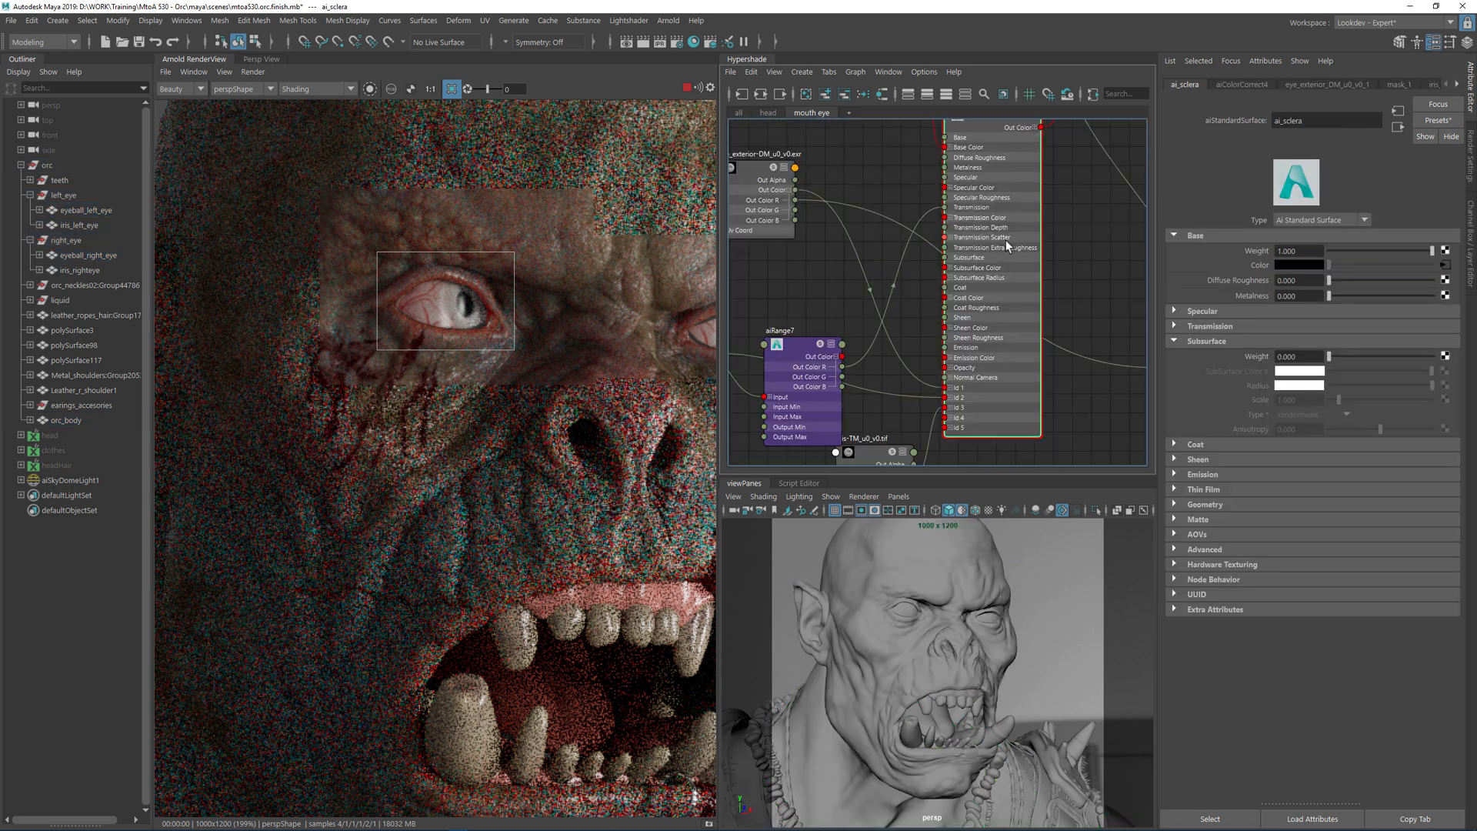
alt+middle_drag(851, 177, 977, 170)
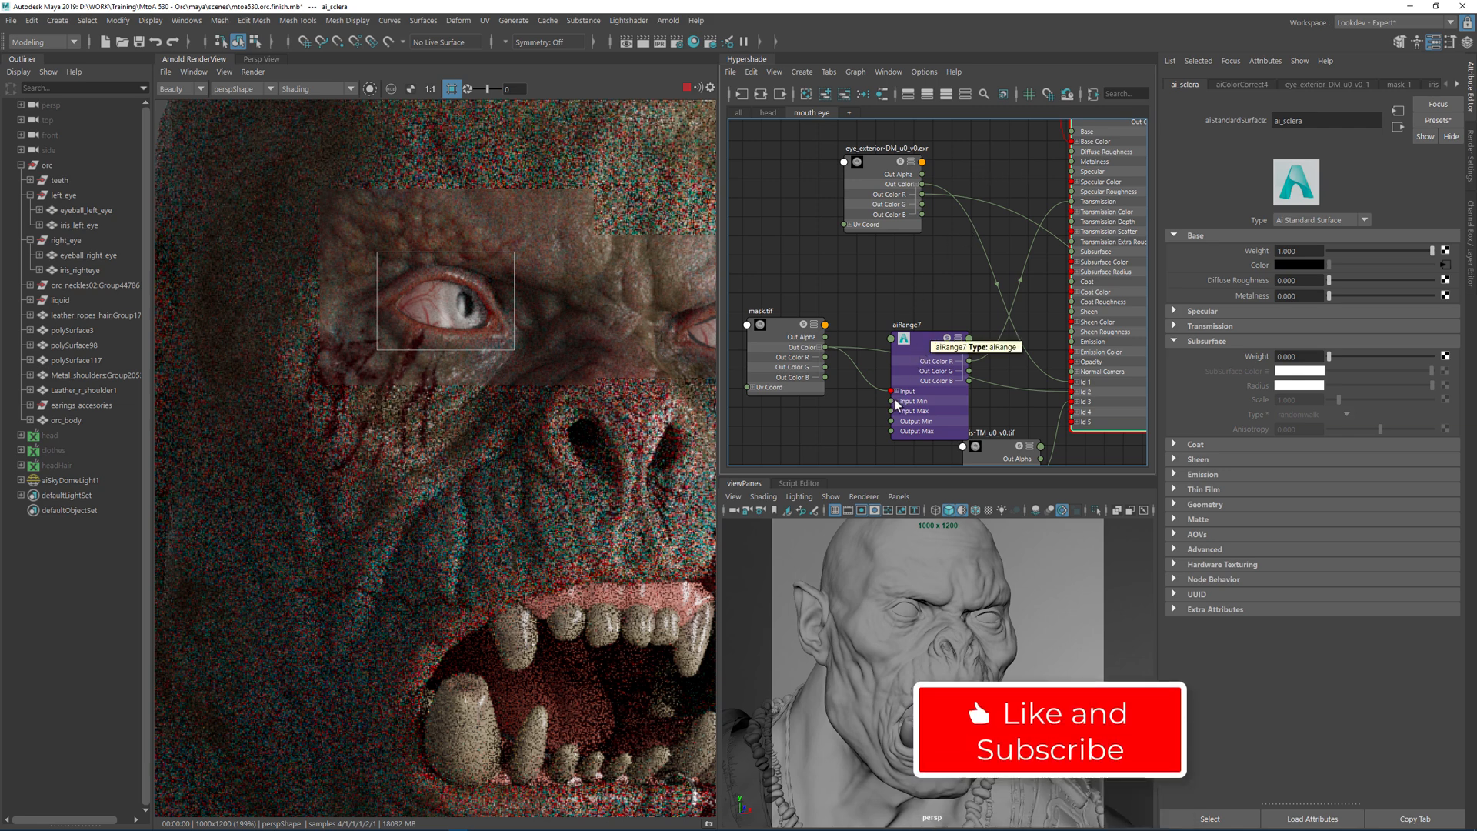
drag(920, 349, 894, 395)
- Add a second aiRange node to the sclera graph, above aiRange7 and beside the mask.tif texture
click(876, 280)
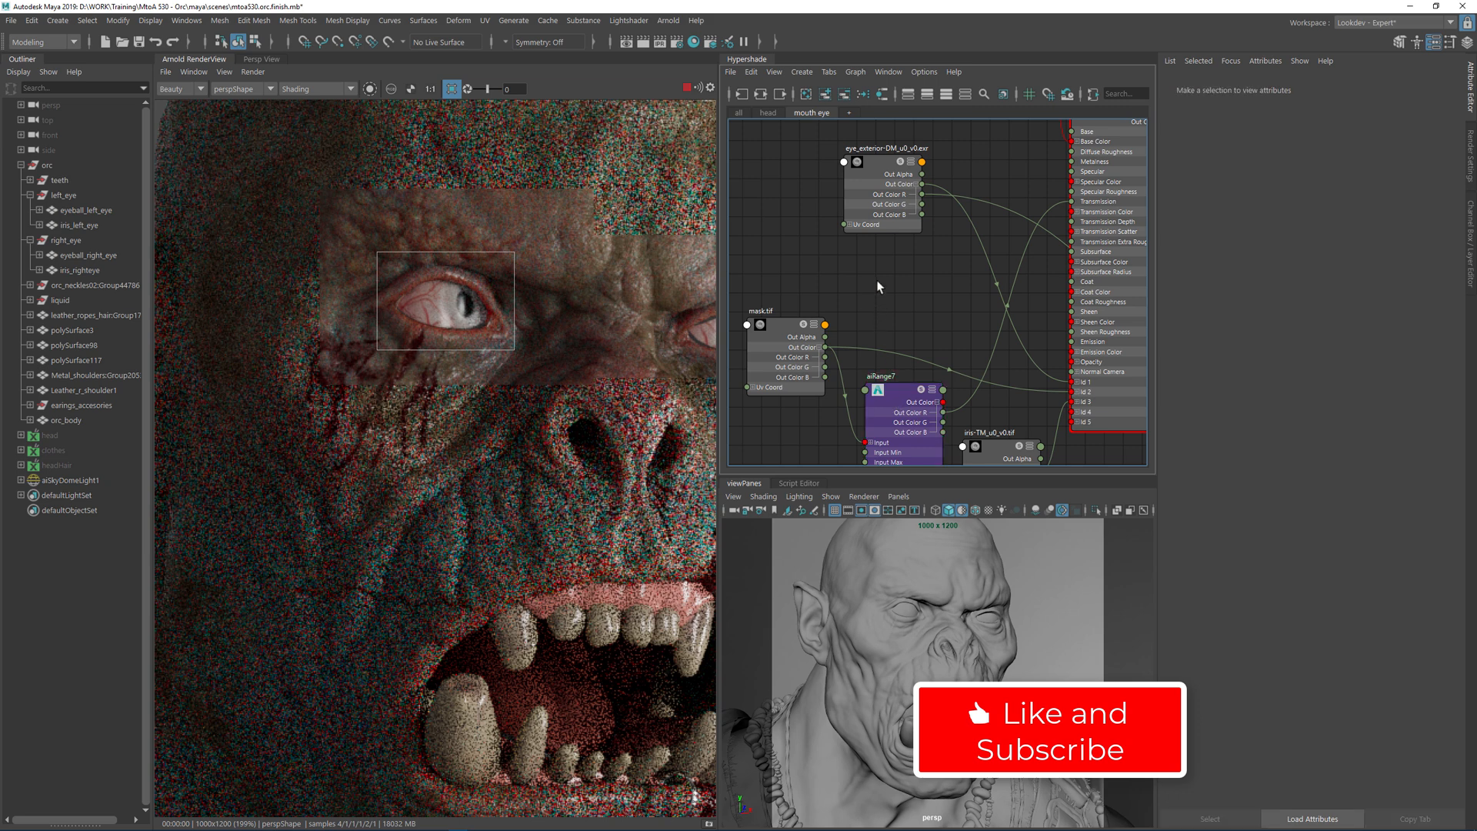
key(Tab)
text(aira)
key(Down)
key(Down)
key(Down)
key(Down)
key(Return)
- Connect the mask.tif Out Color to the new aiRange Input, and the aiRange output to the ai_sclera Specular Roughness
drag(826, 341, 867, 275)
click(932, 301)
drag(937, 311, 1049, 210)
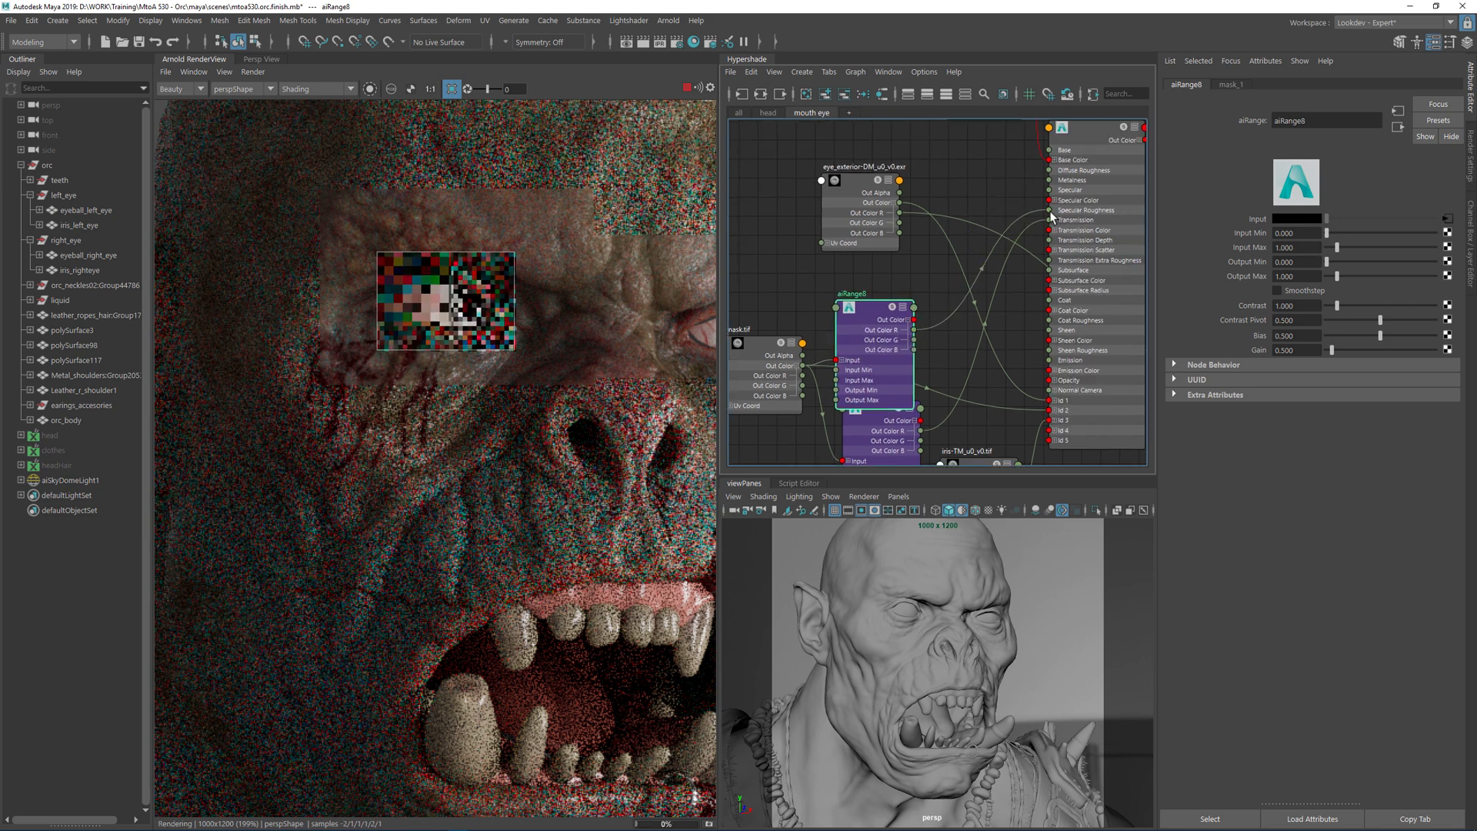
- Isolate the aiRange8 node in the Arnold render to examine the mask on the orc's right eye
click(742, 296)
click(875, 312)
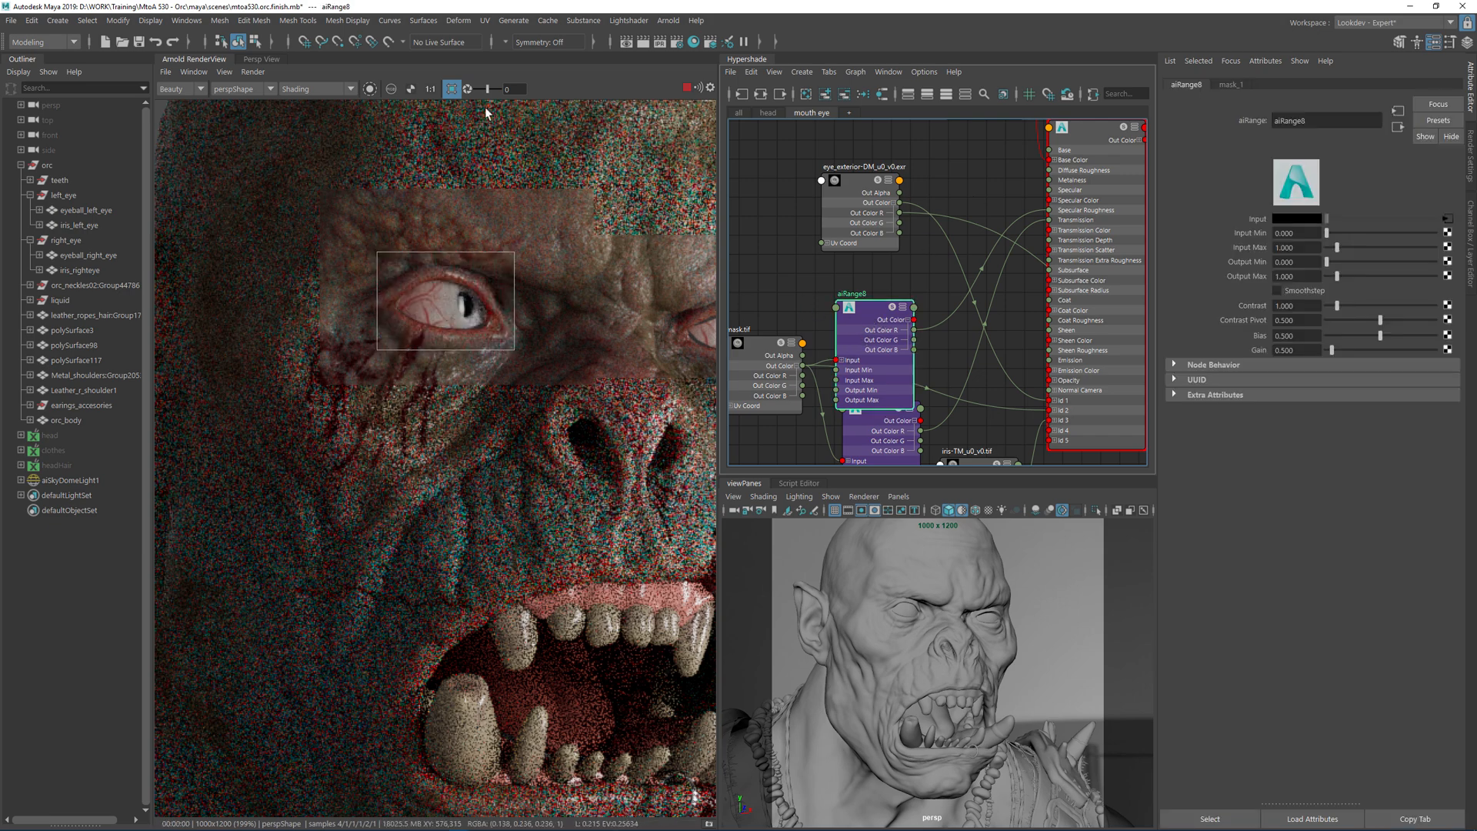
click(370, 89)
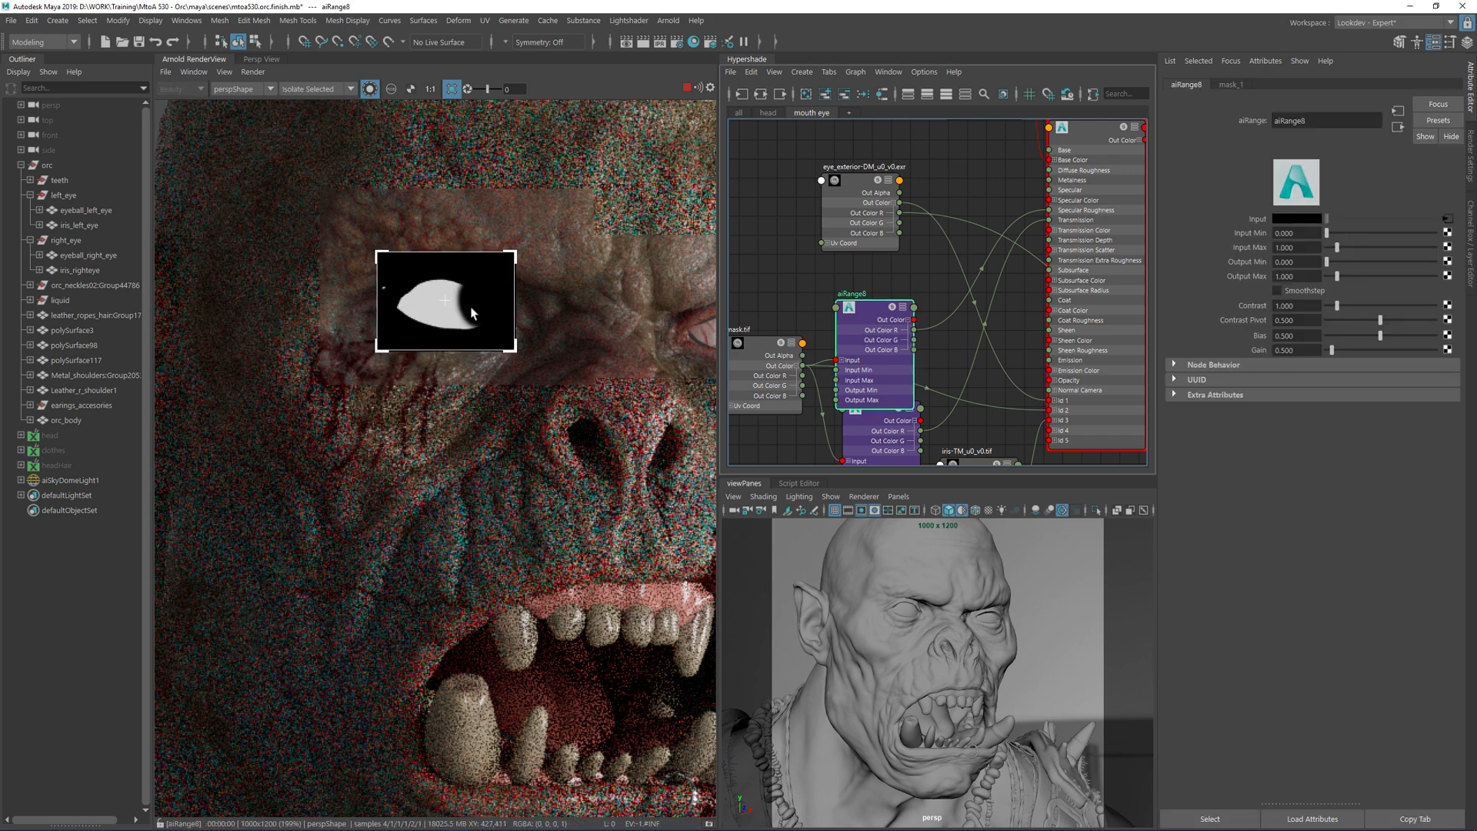
scroll(471, 312, up, 2)
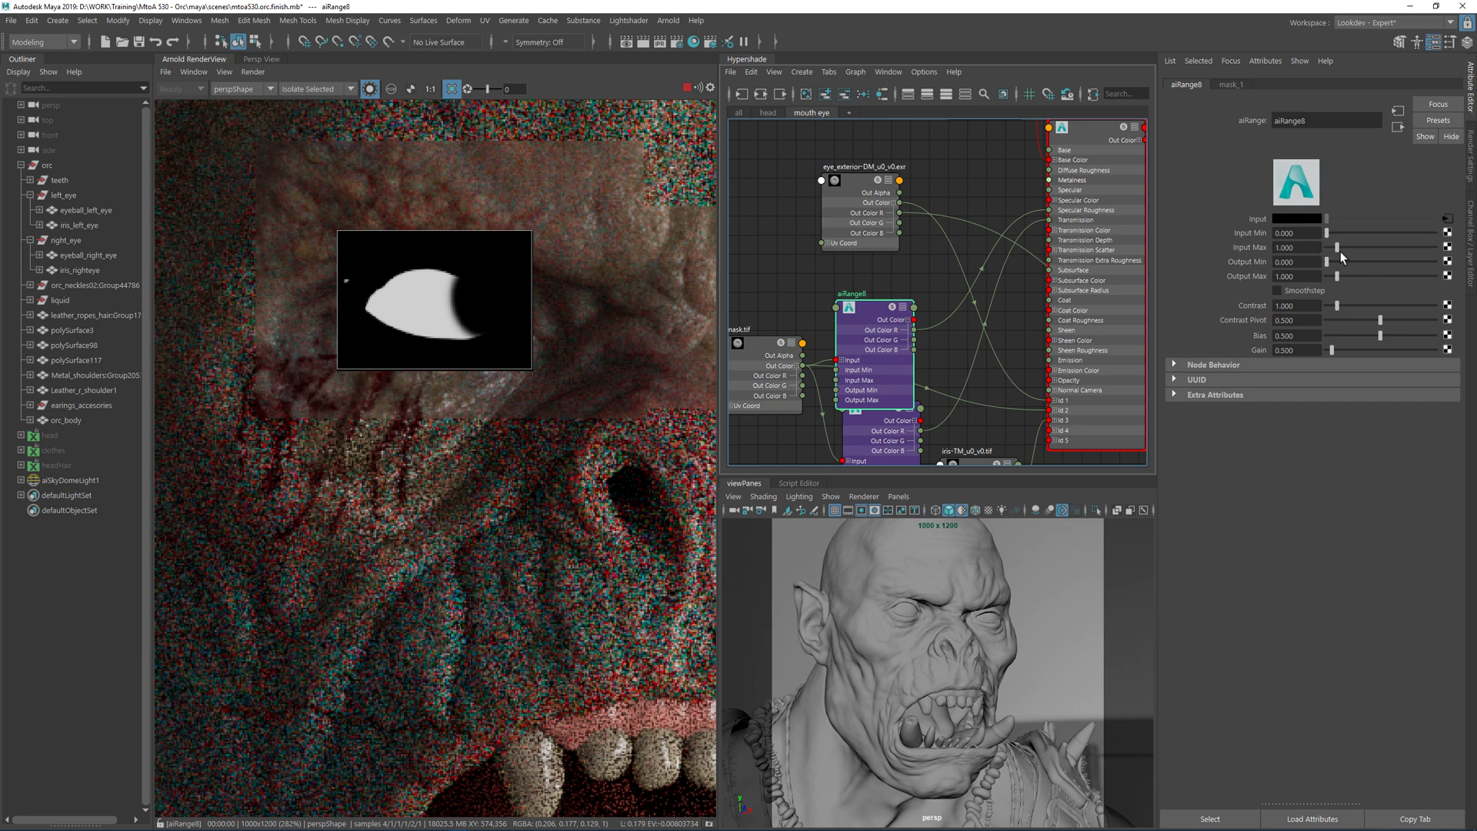
- Set aiRange8's Output Max to 0.2, enable Smoothstep, and return the Arnold render from the isolated node to the beauty view
drag(1337, 276, 1219, 274)
text(0.2)
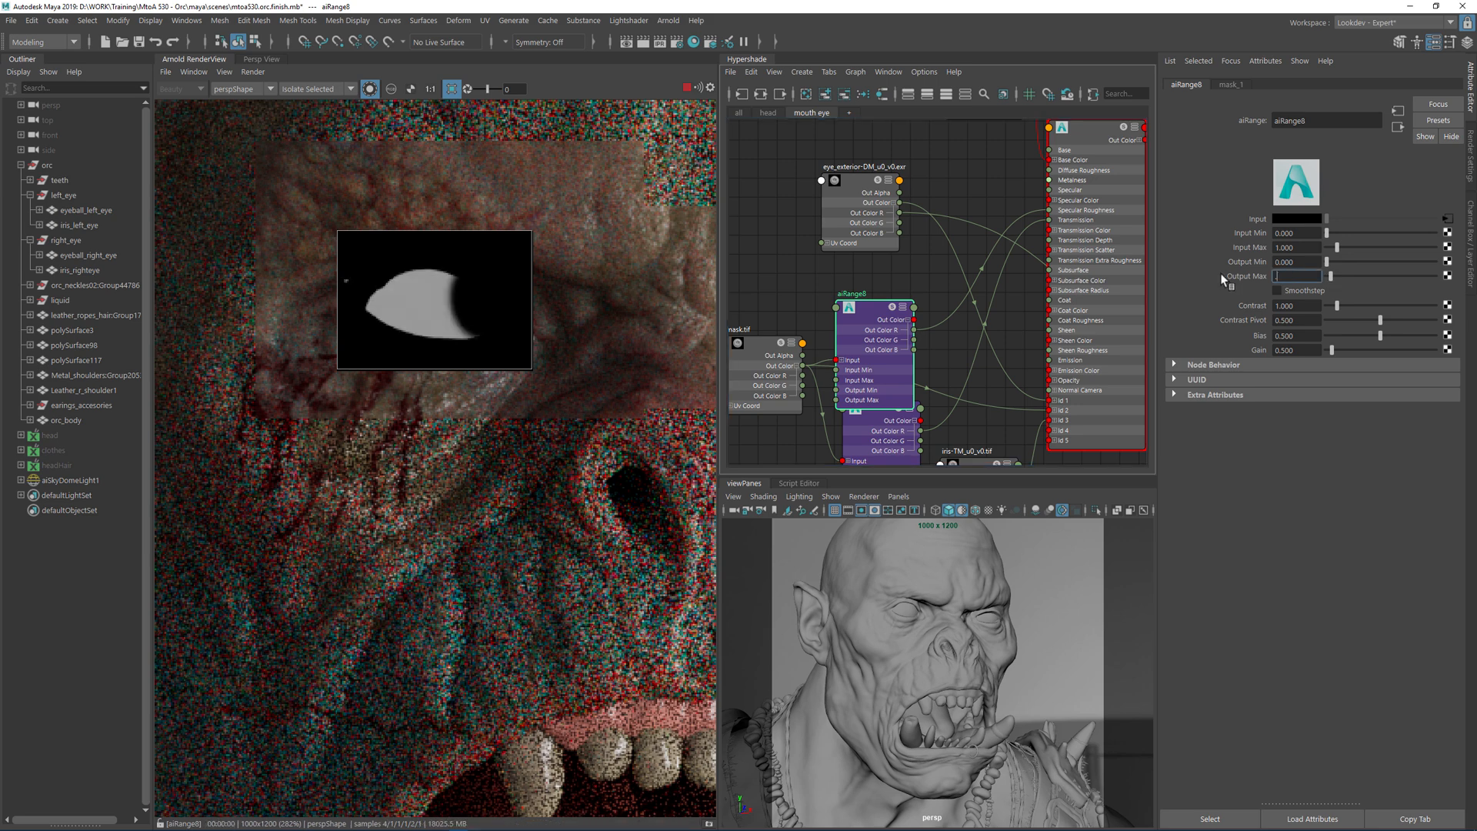
key(Return)
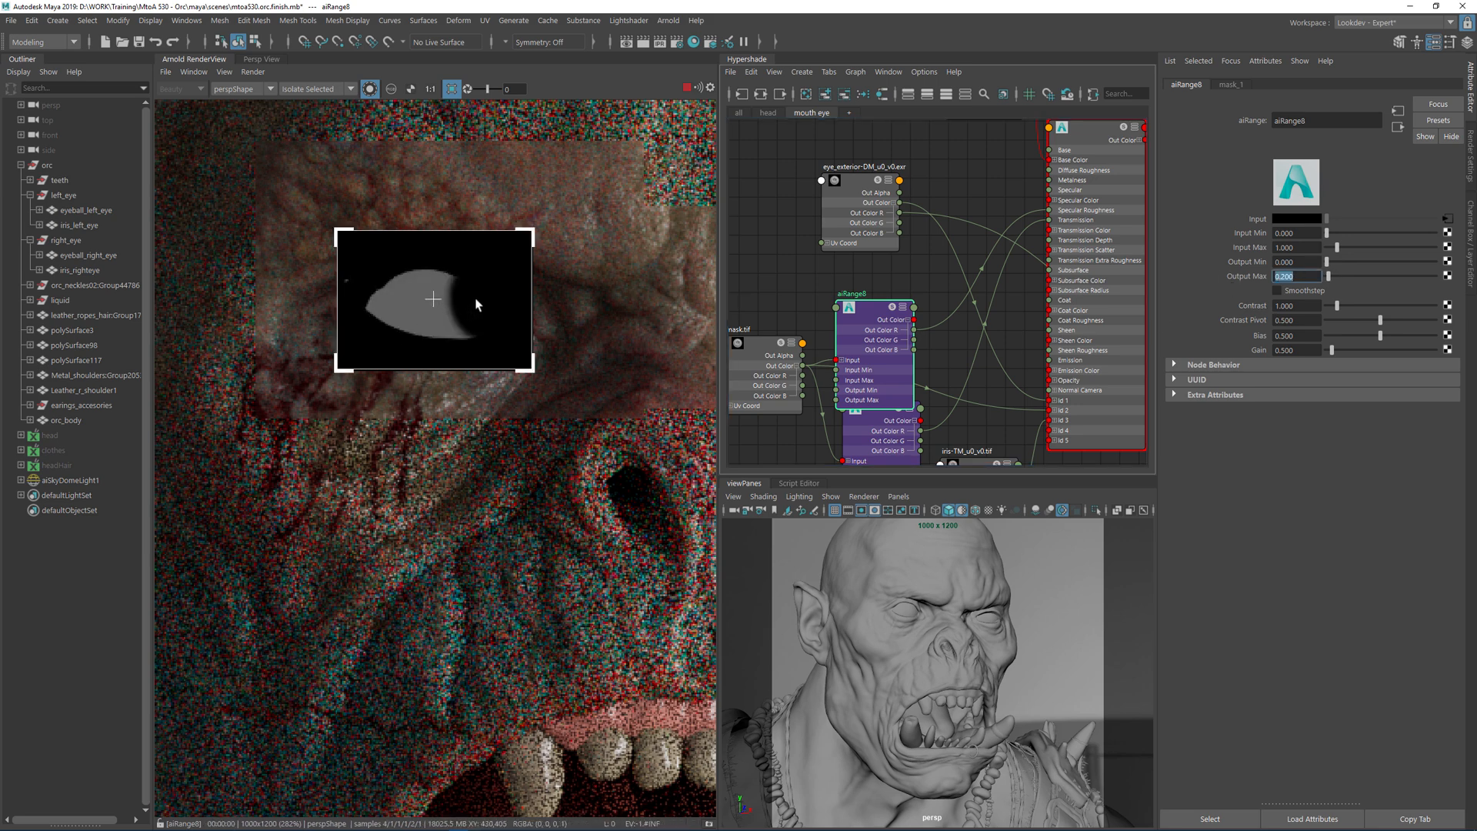
click(1314, 292)
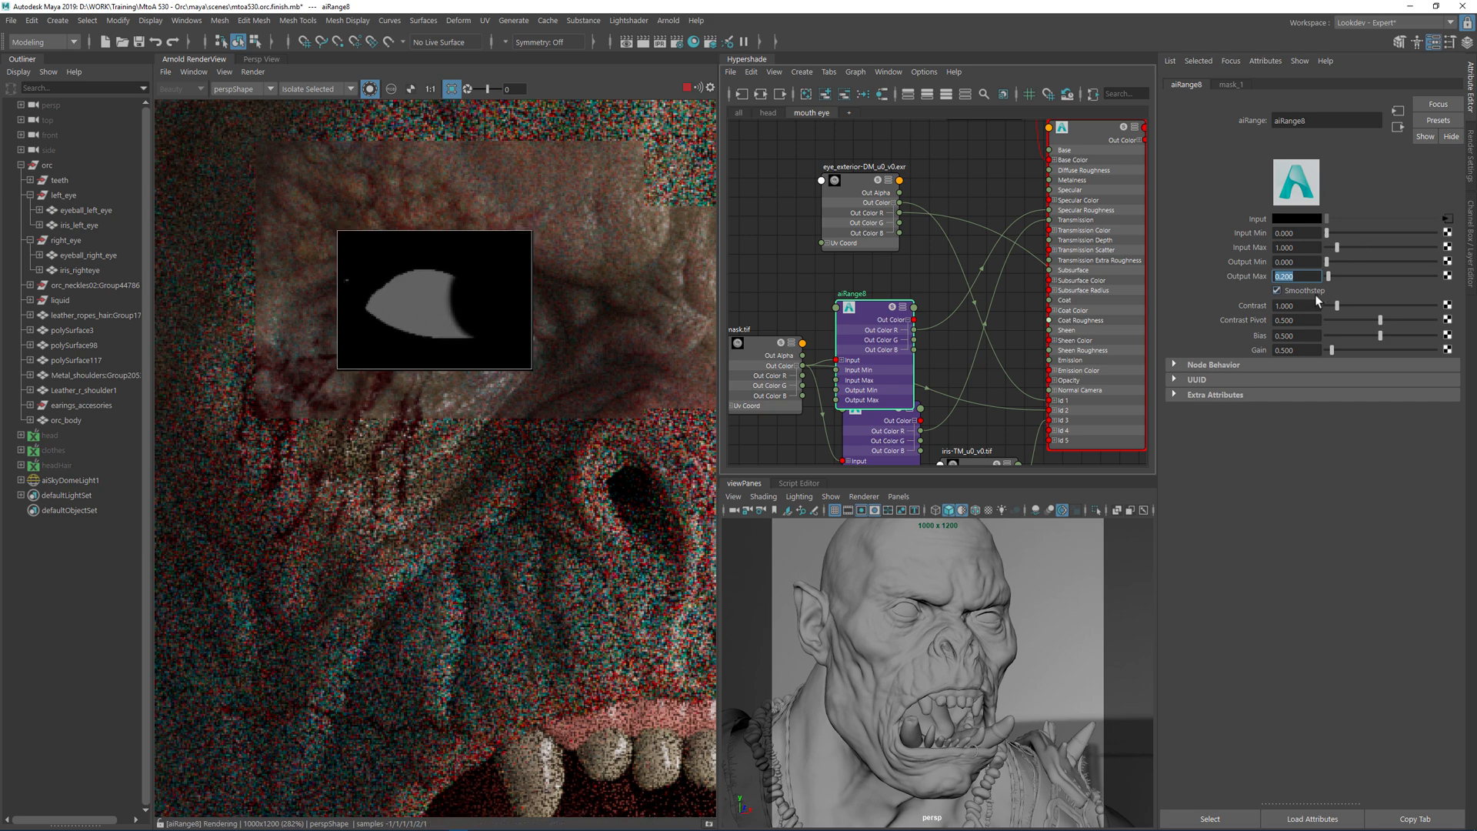
click(369, 89)
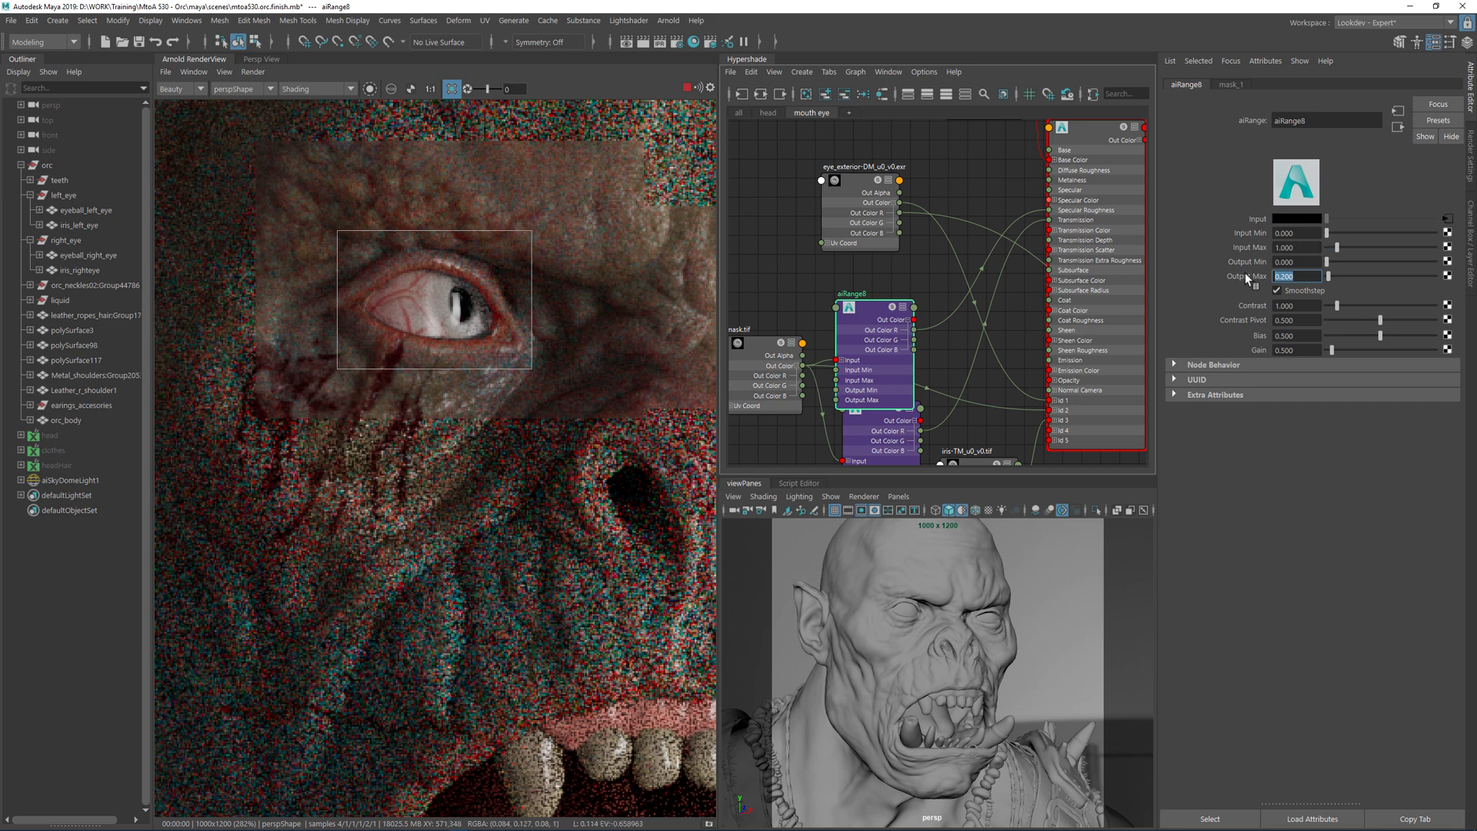
- Set aiRange8's Output Max to 0.1 and render a region around the orc's other eye
text(.1)
key(Return)
scroll(652, 343, down, 2)
middle_drag(650, 340, 449, 319)
drag(636, 291, 514, 360)
scroll(547, 350, up, 1)
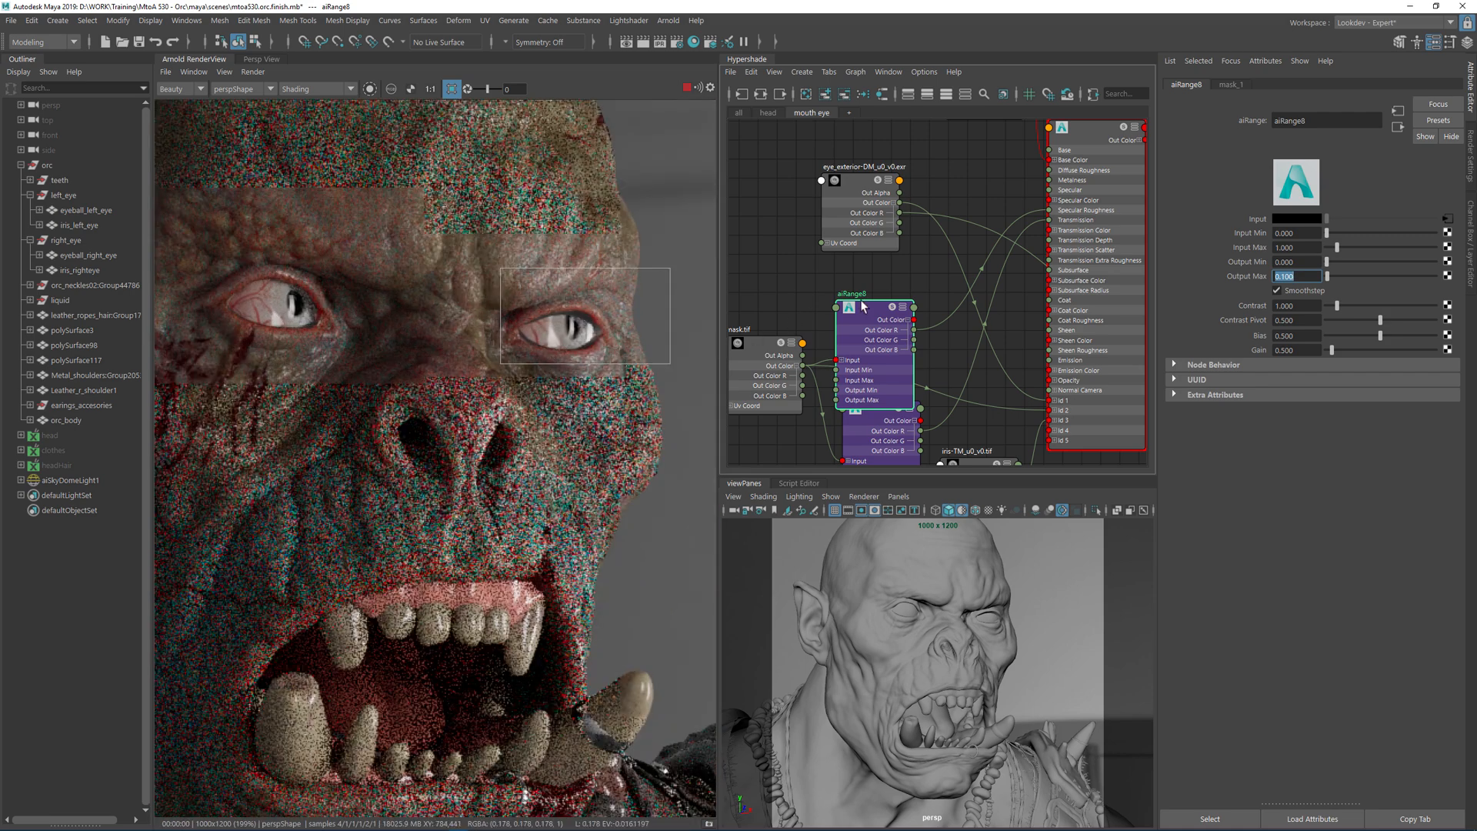
- Set aiRange8's Output Max to 0.15
key(BackSpace)
text(.15)
key(Return)
- Select the ai_iris shader and open its Specular Weight for editing
click(944, 225)
key(a)
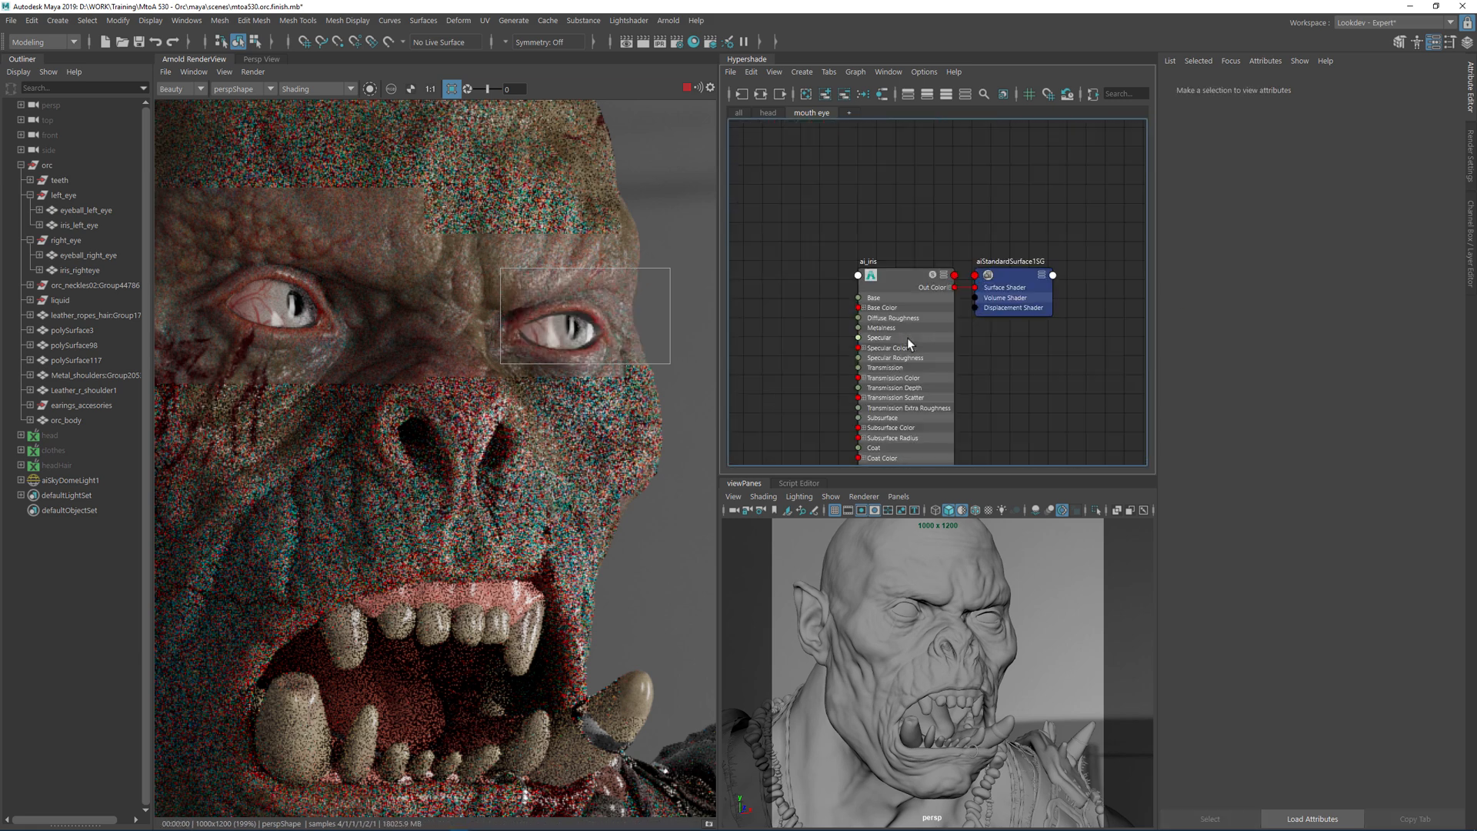
click(907, 339)
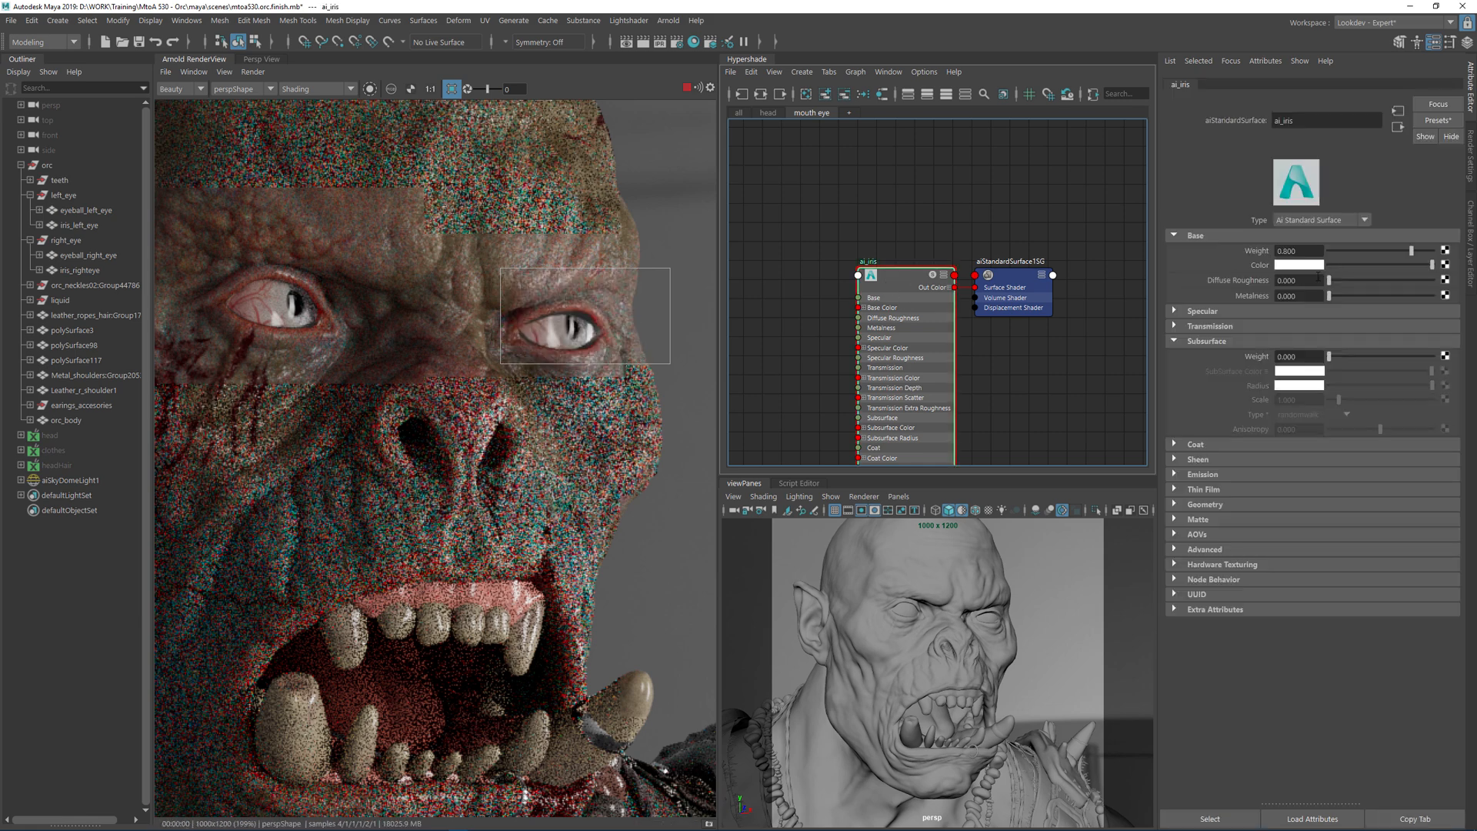
click(1202, 311)
double_click(1287, 326)
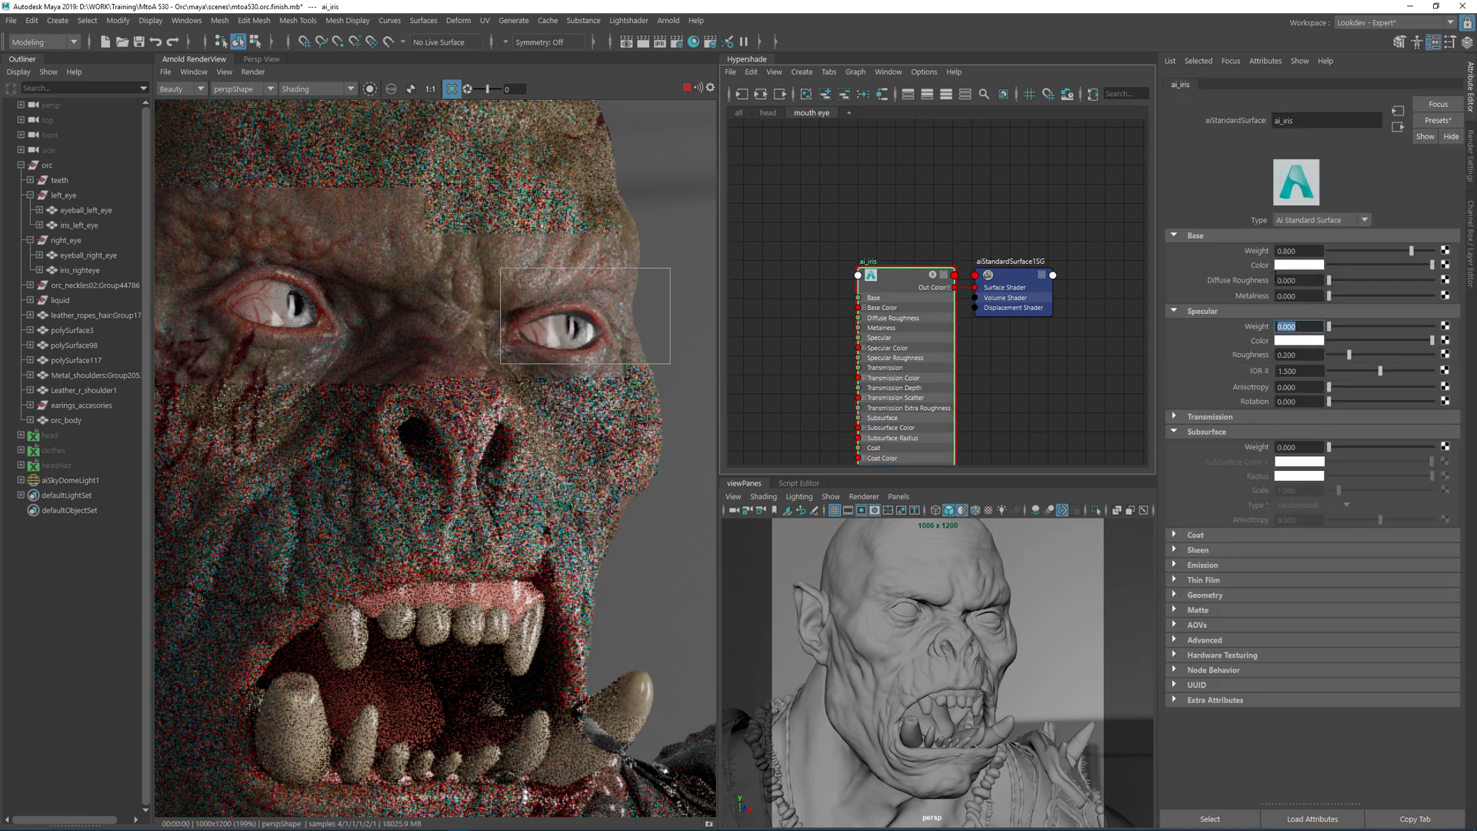
- Set ai_iris's base Color to a dark brown with HSV values of about 31.5, 0.48 and 0.30
click(1302, 265)
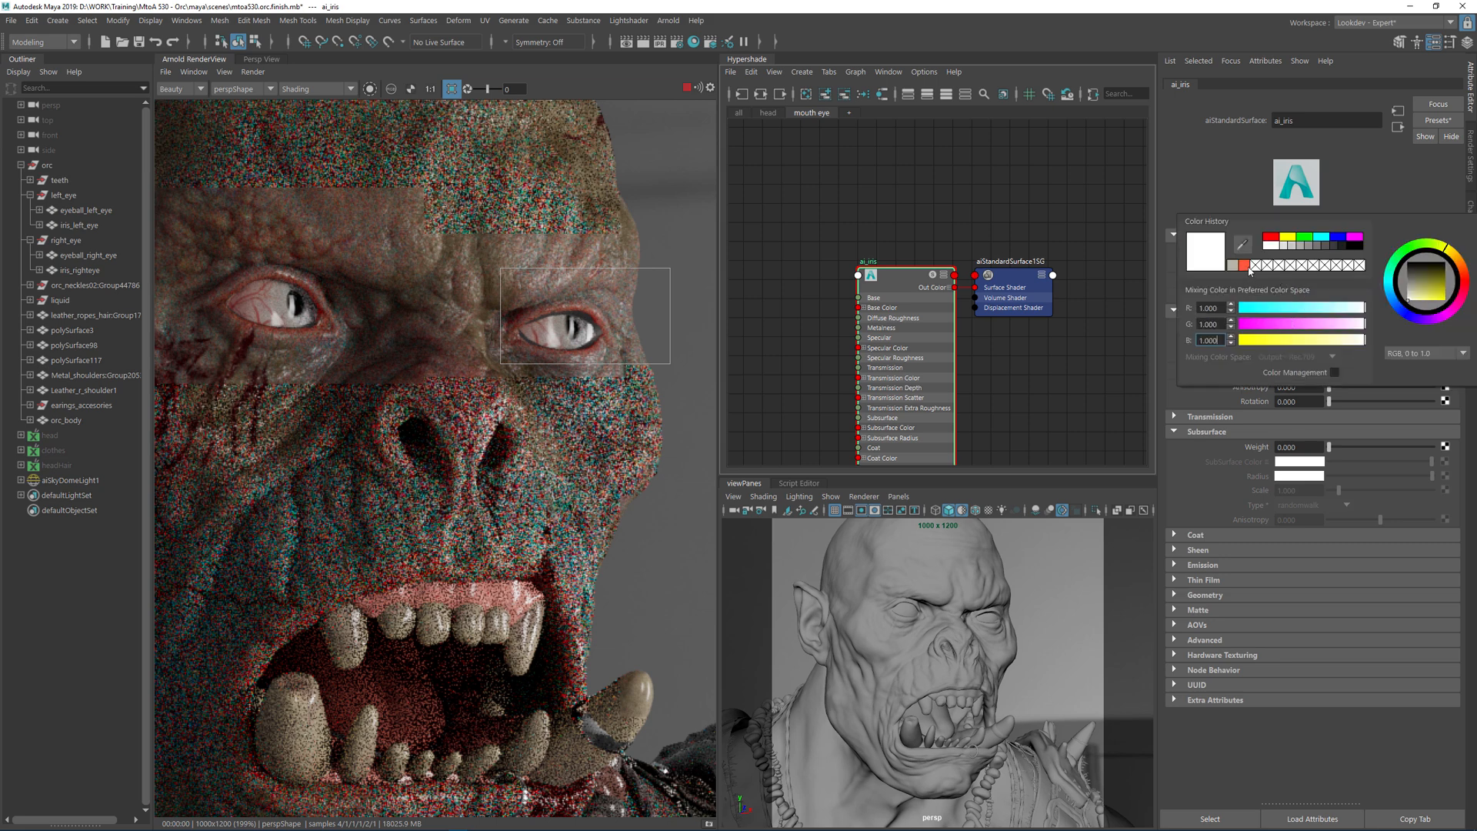
click(1247, 268)
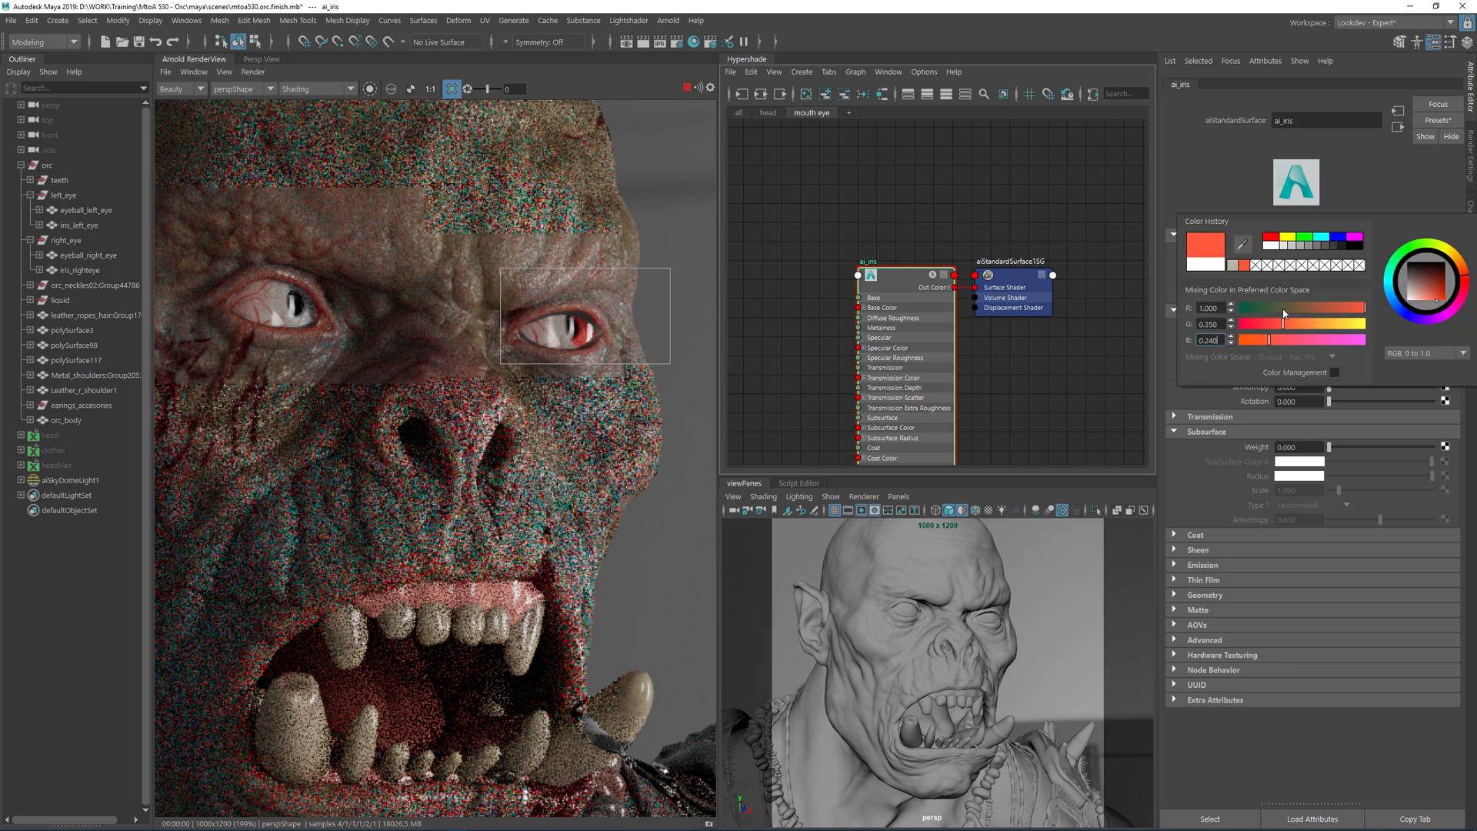
click(1409, 353)
click(1412, 384)
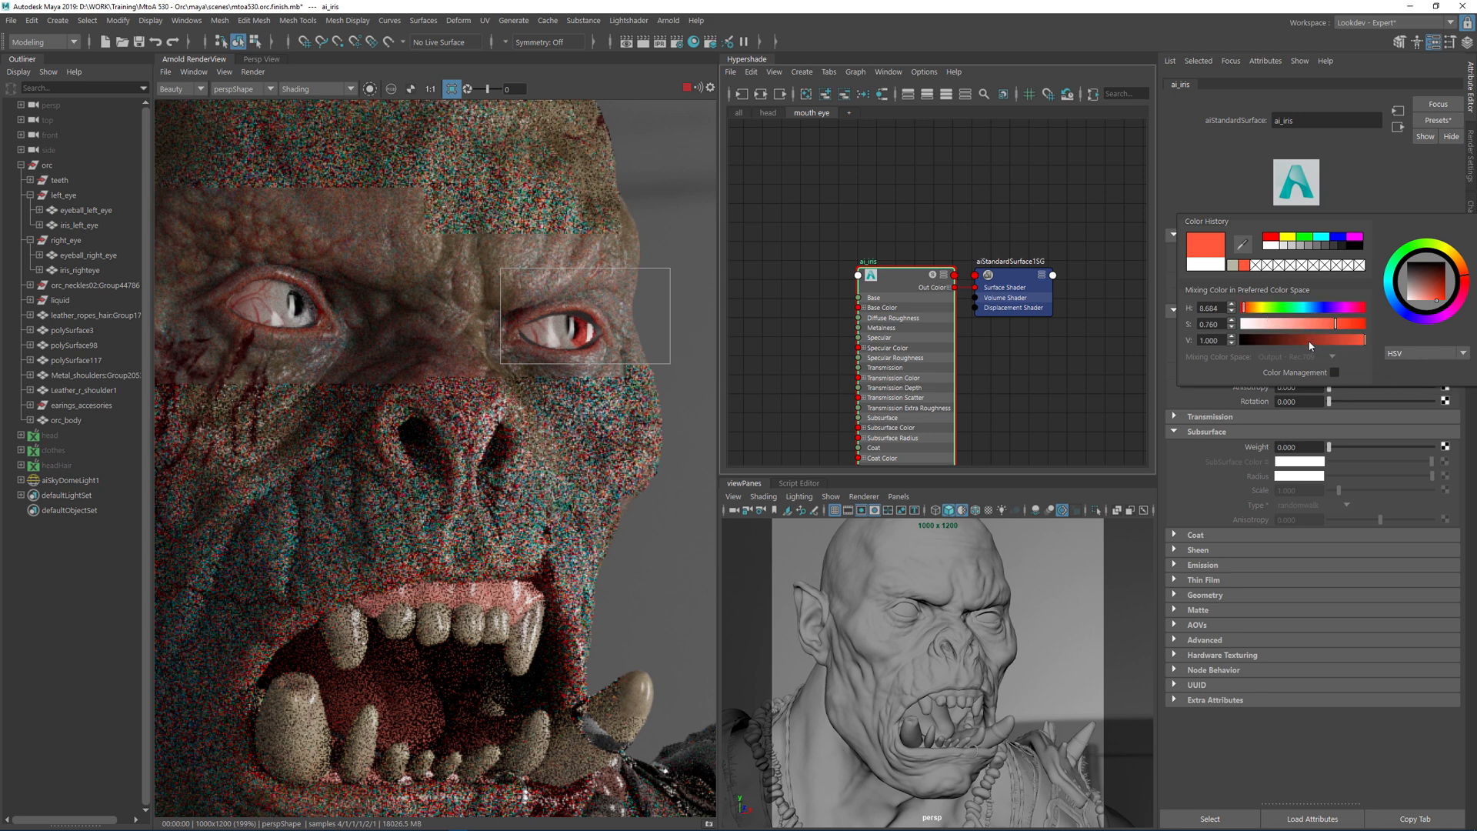
click(1309, 342)
drag(1259, 311, 1254, 313)
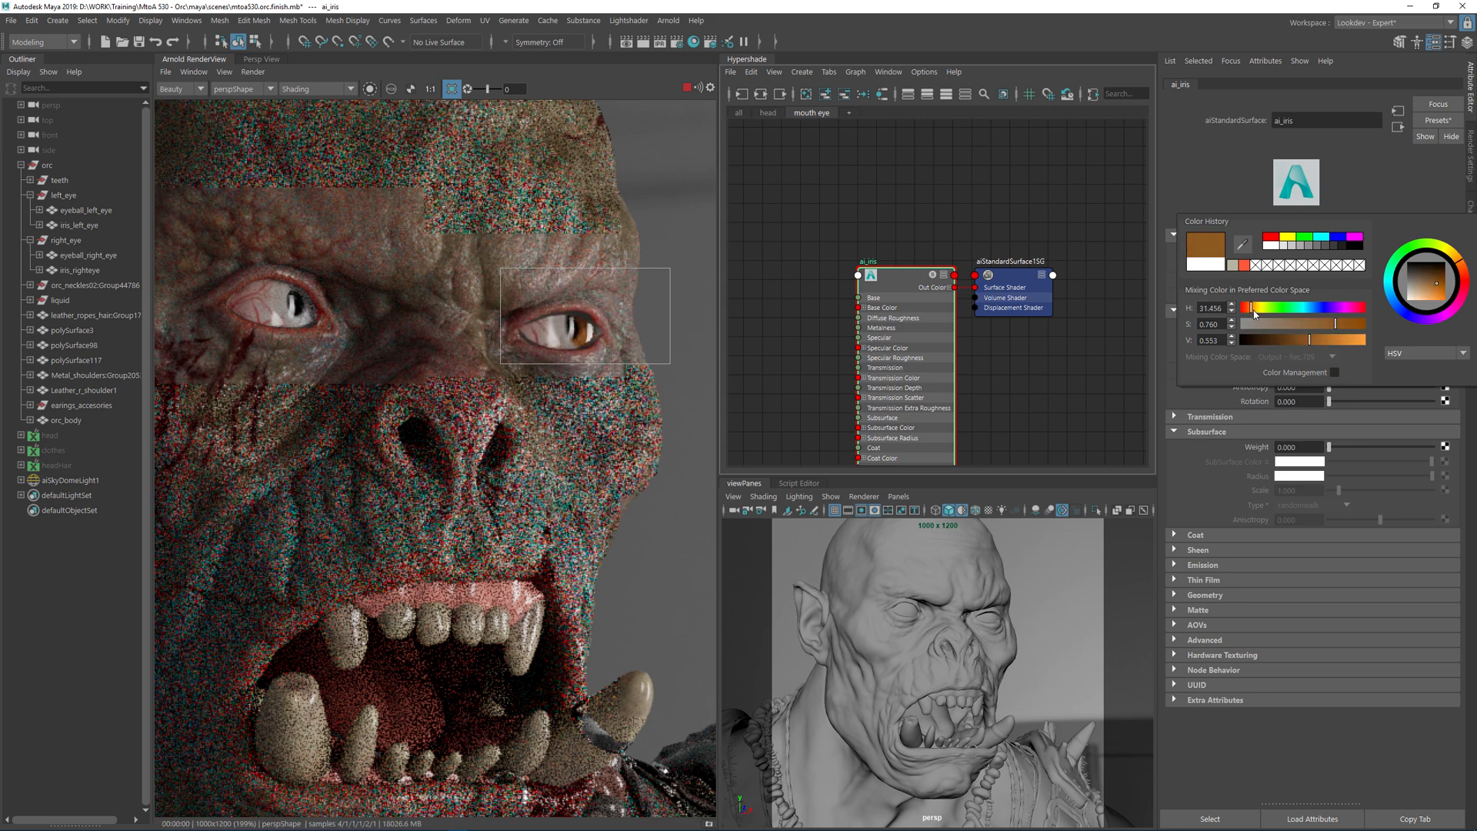
click(1302, 329)
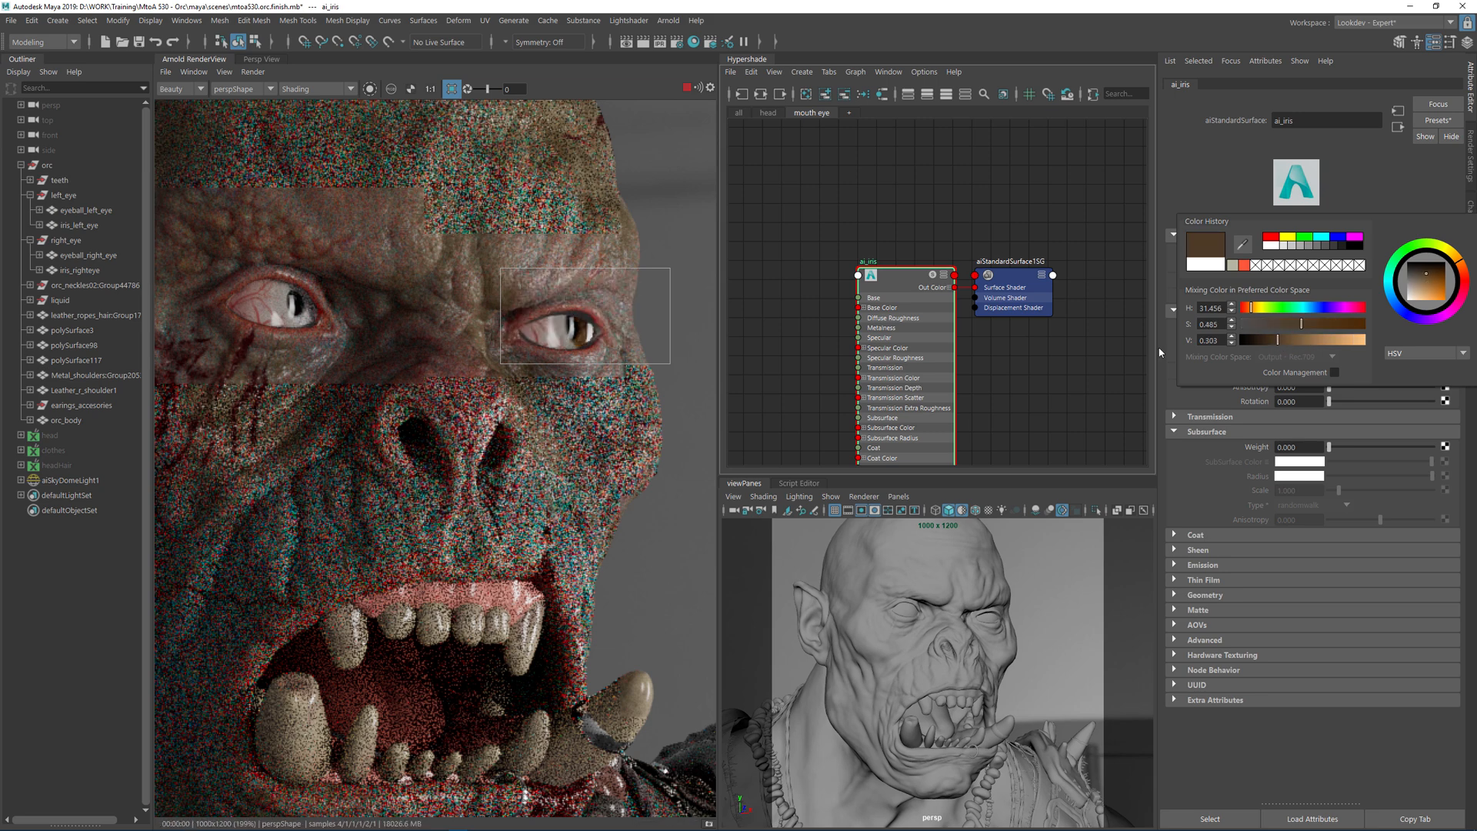
- Render regions over the right eye and across both eyes to examine the brown irises, finishing close on the right eye
drag(212, 233, 331, 353)
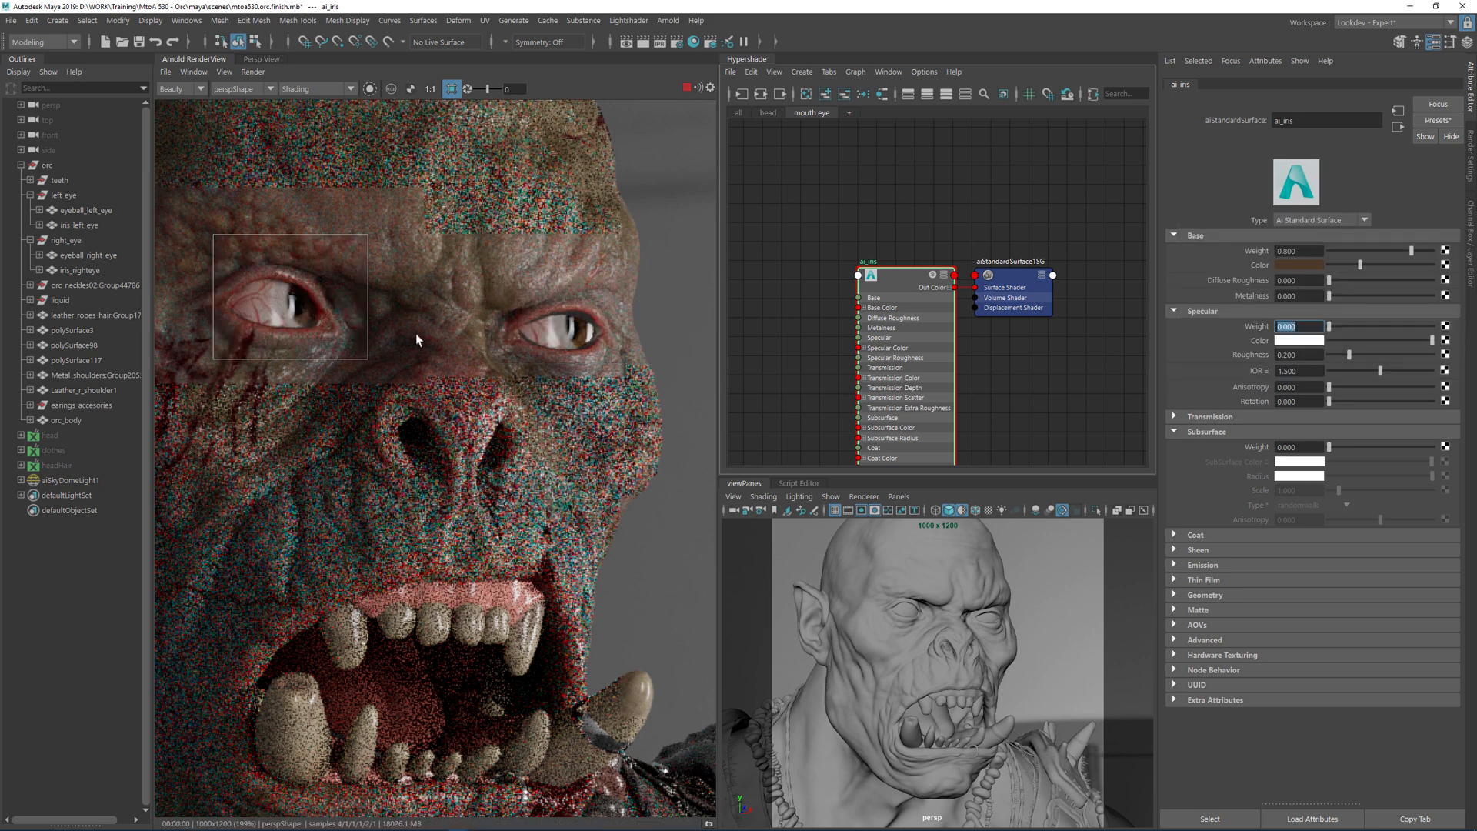
scroll(424, 323, down, 2)
drag(590, 285, 226, 351)
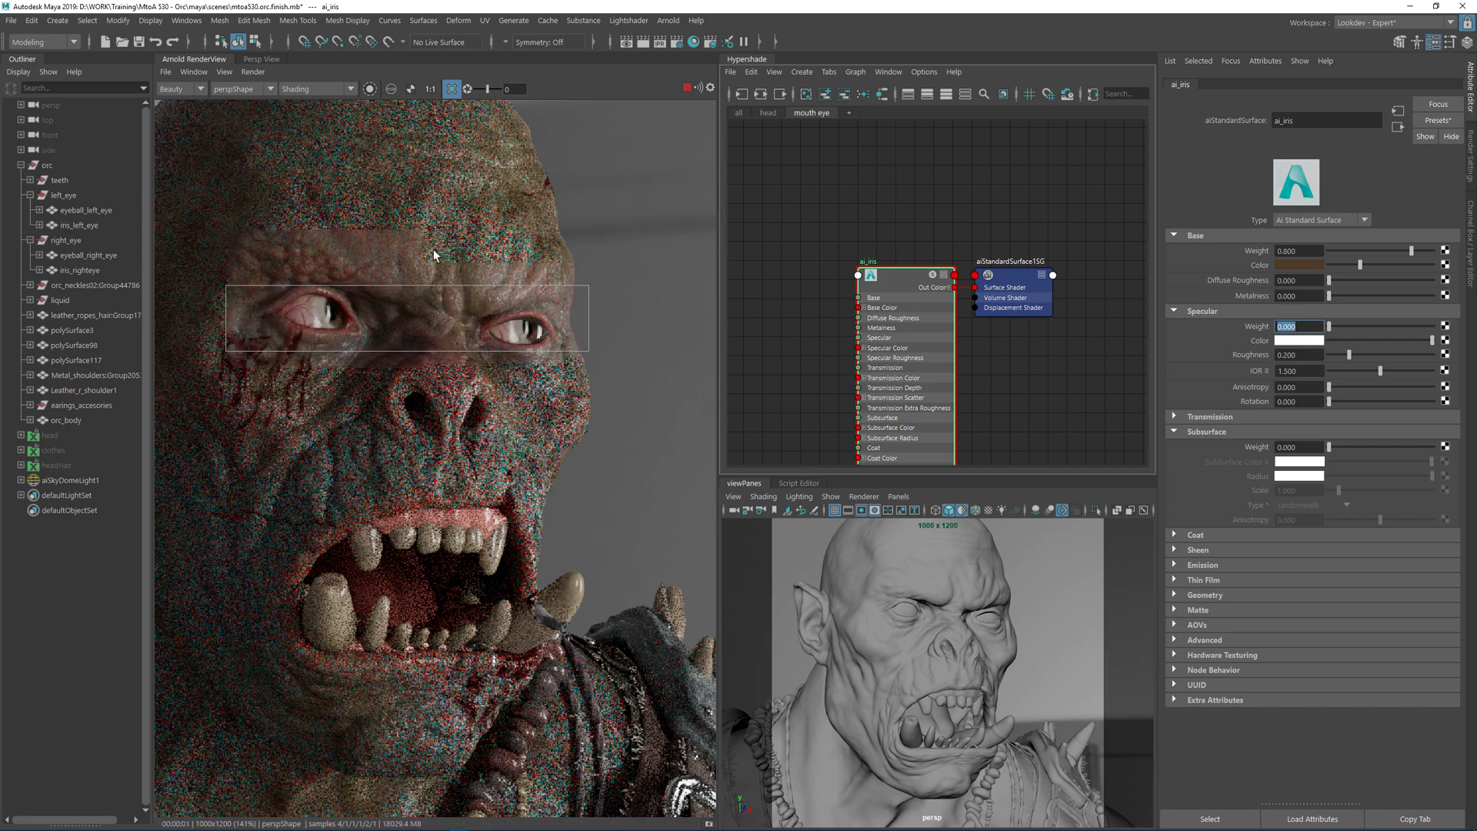
scroll(283, 322, up, 2)
drag(275, 232, 475, 375)
- Collapse the aiRange7 and aiRange8 nodes in the sclera graph
alt+middle_drag(935, 208, 1023, 197)
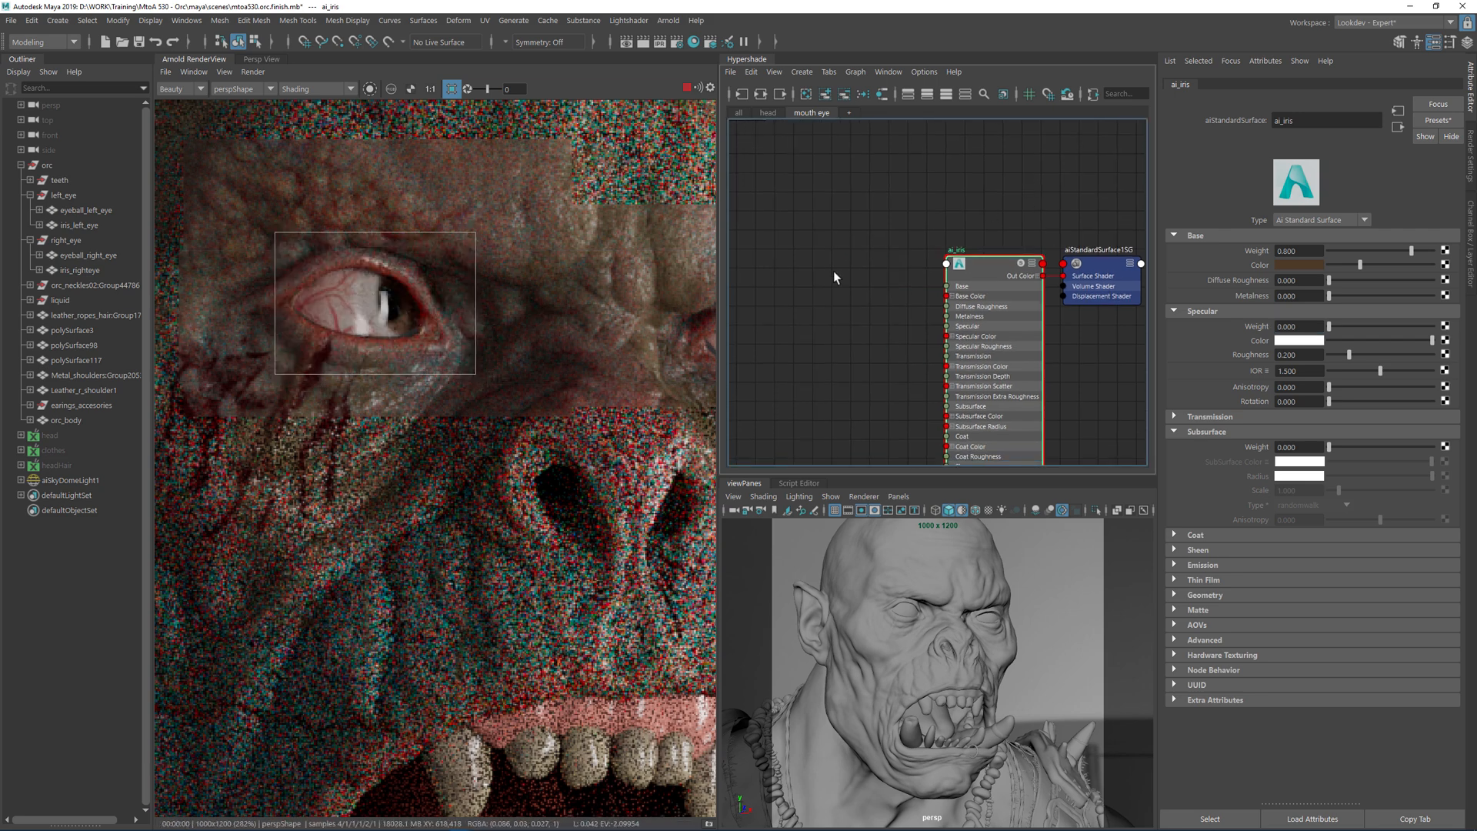
scroll(833, 270, down, 5)
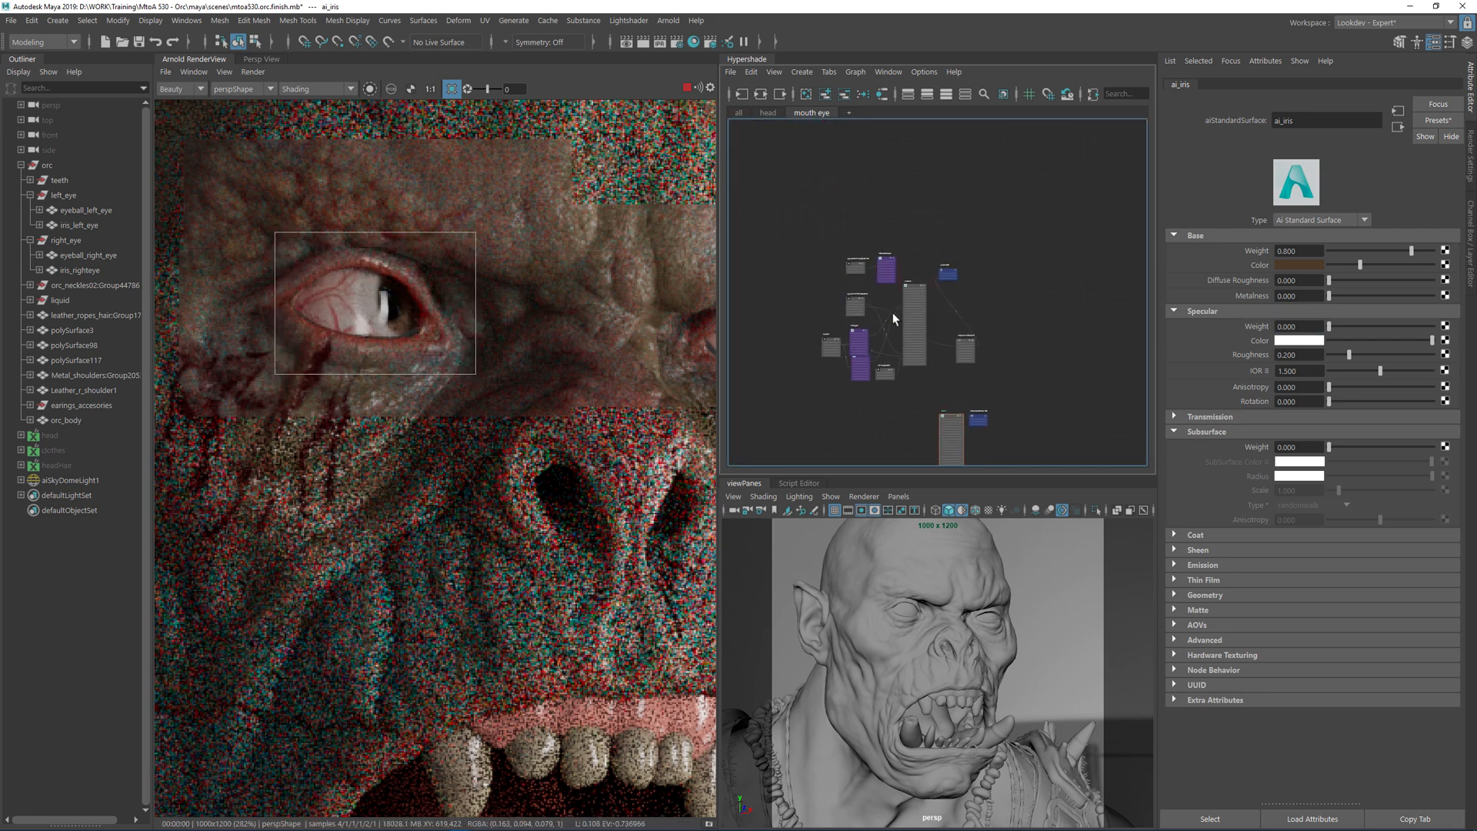
scroll(901, 310, up, 4)
scroll(769, 392, up, 3)
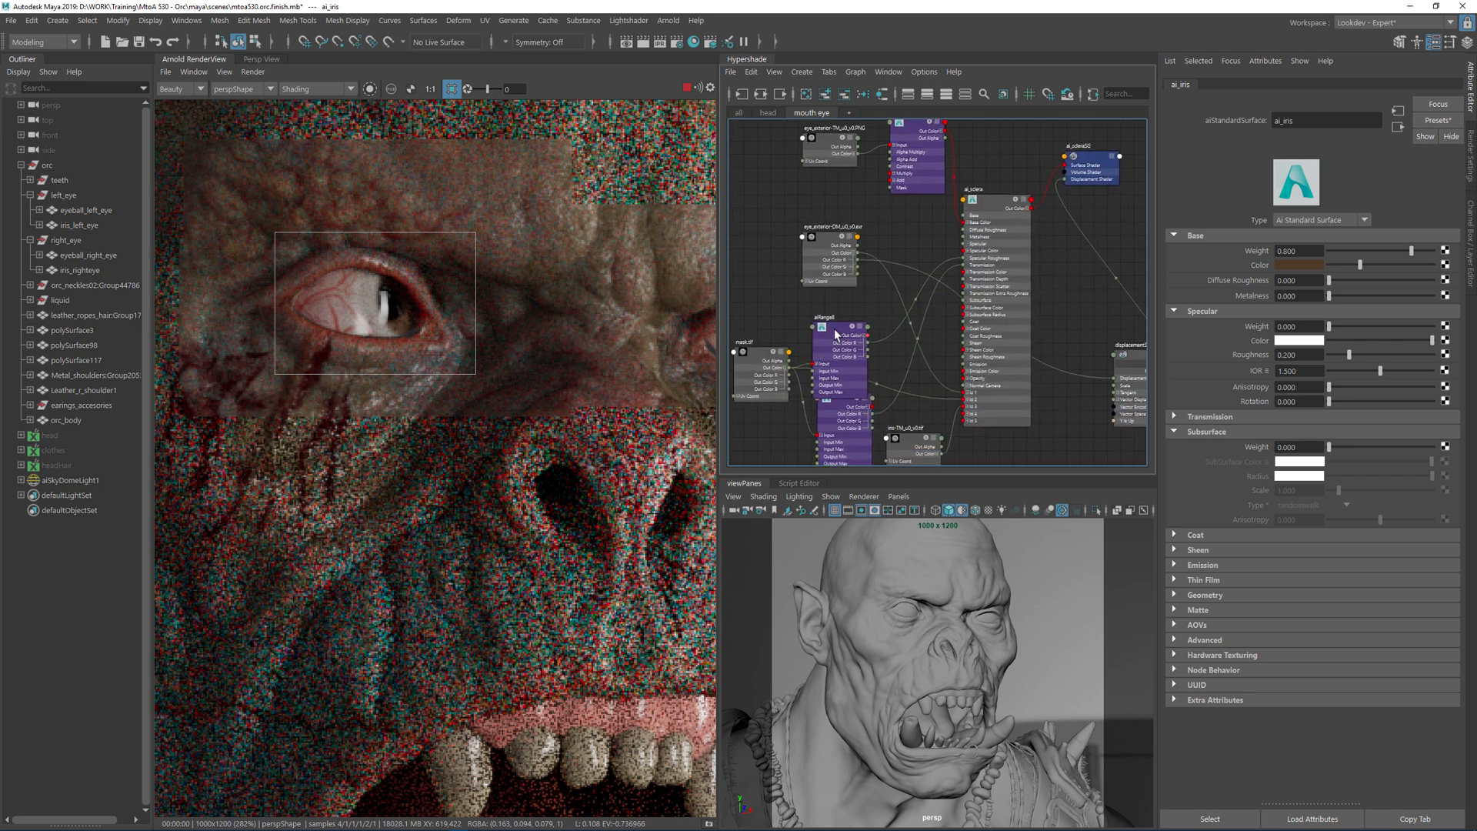
click(839, 408)
click(837, 405)
key(1)
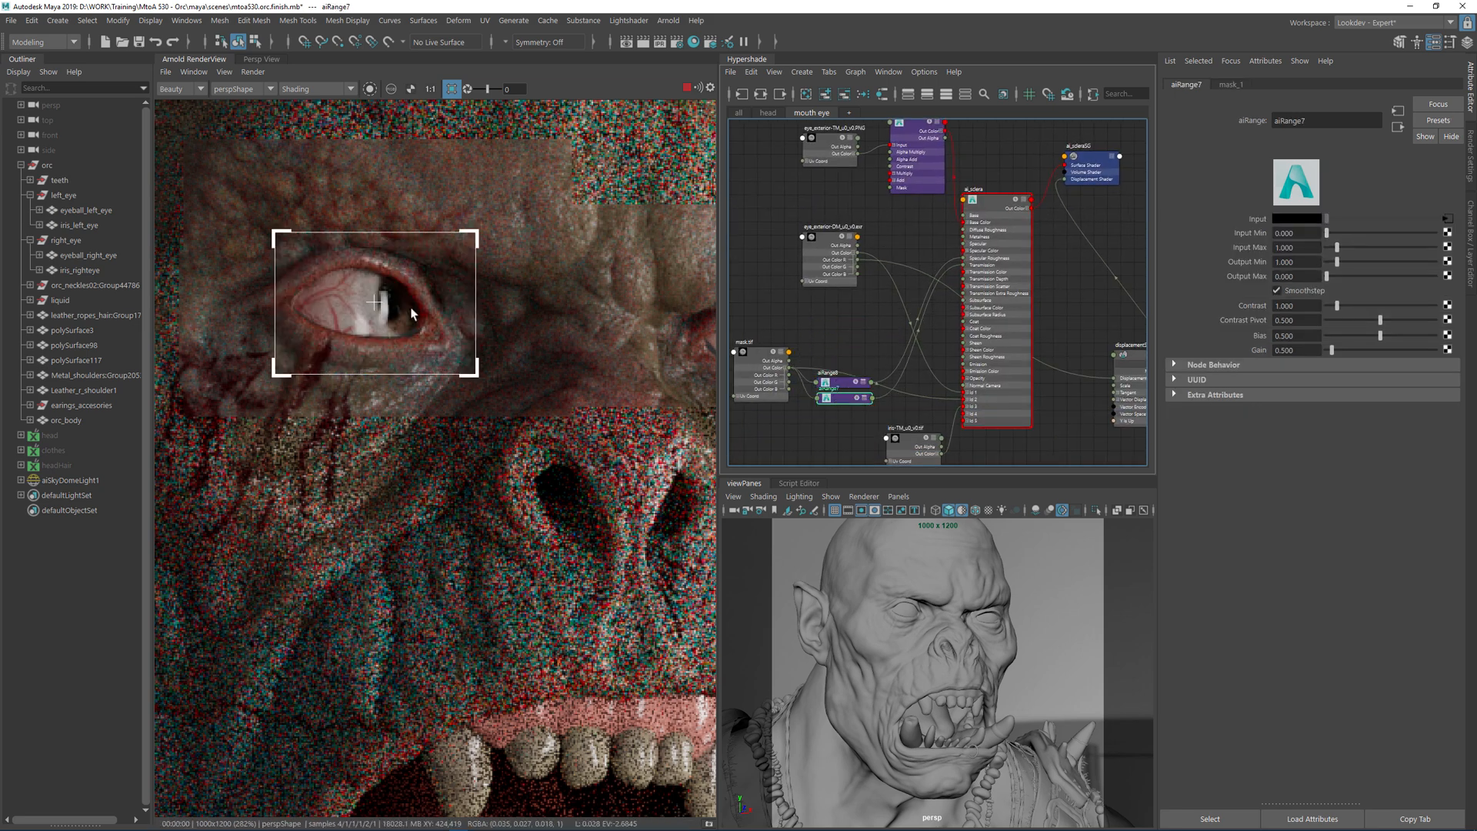
- Move the eye_exterior-TM texture and aiColorCorrect4 nodes up and away from ai_sclera to make room beneath them
alt+middle_drag(932, 261, 947, 384)
click(844, 263)
shift+drag(932, 277, 848, 190)
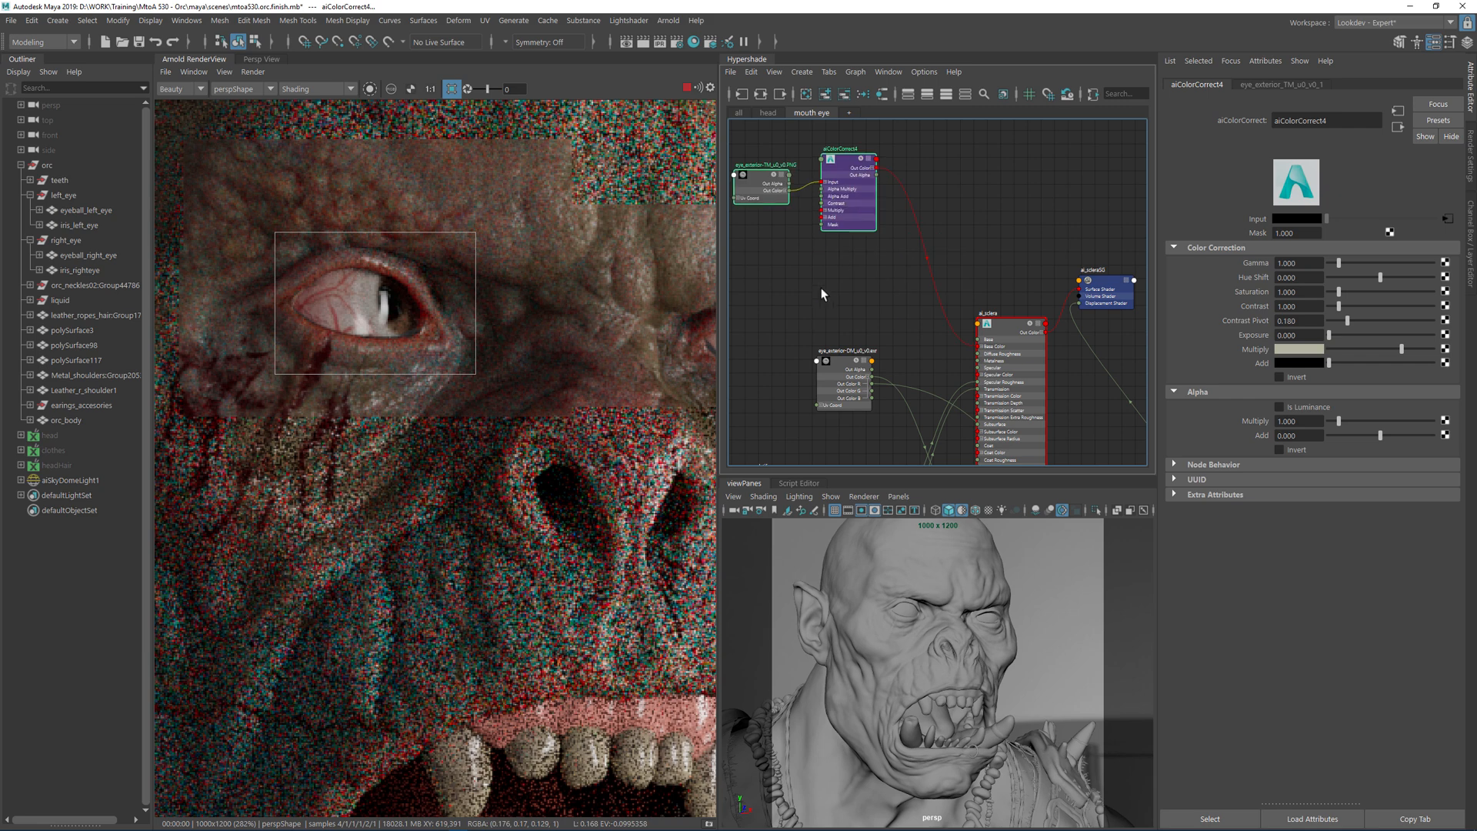
click(826, 280)
alt+middle_drag(823, 278, 884, 269)
- Create and discard an aiBarndoor node, and expand the eye_exterior-TM texture's Out Color channels
key(Tab)
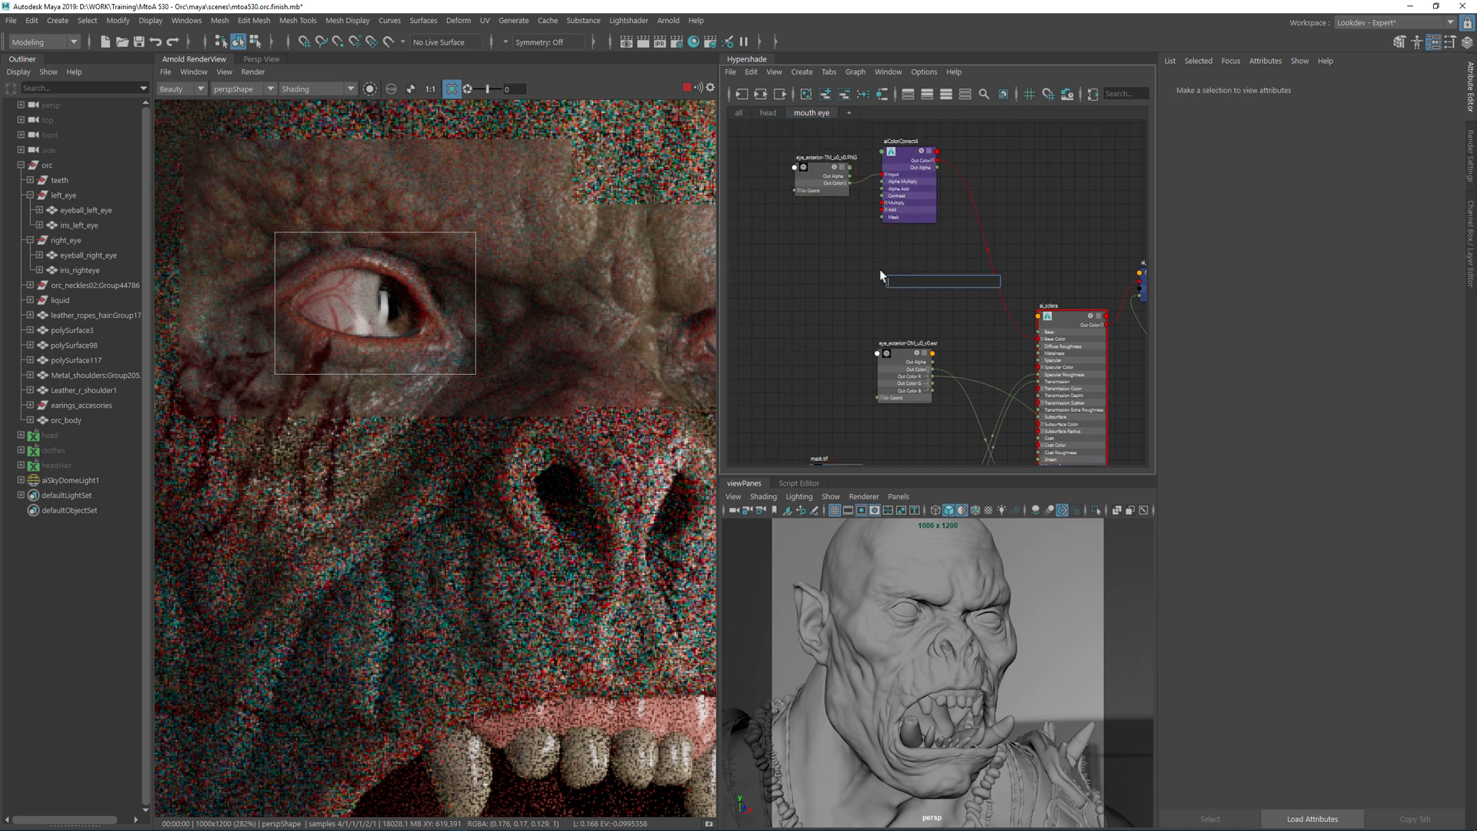
text(aib)
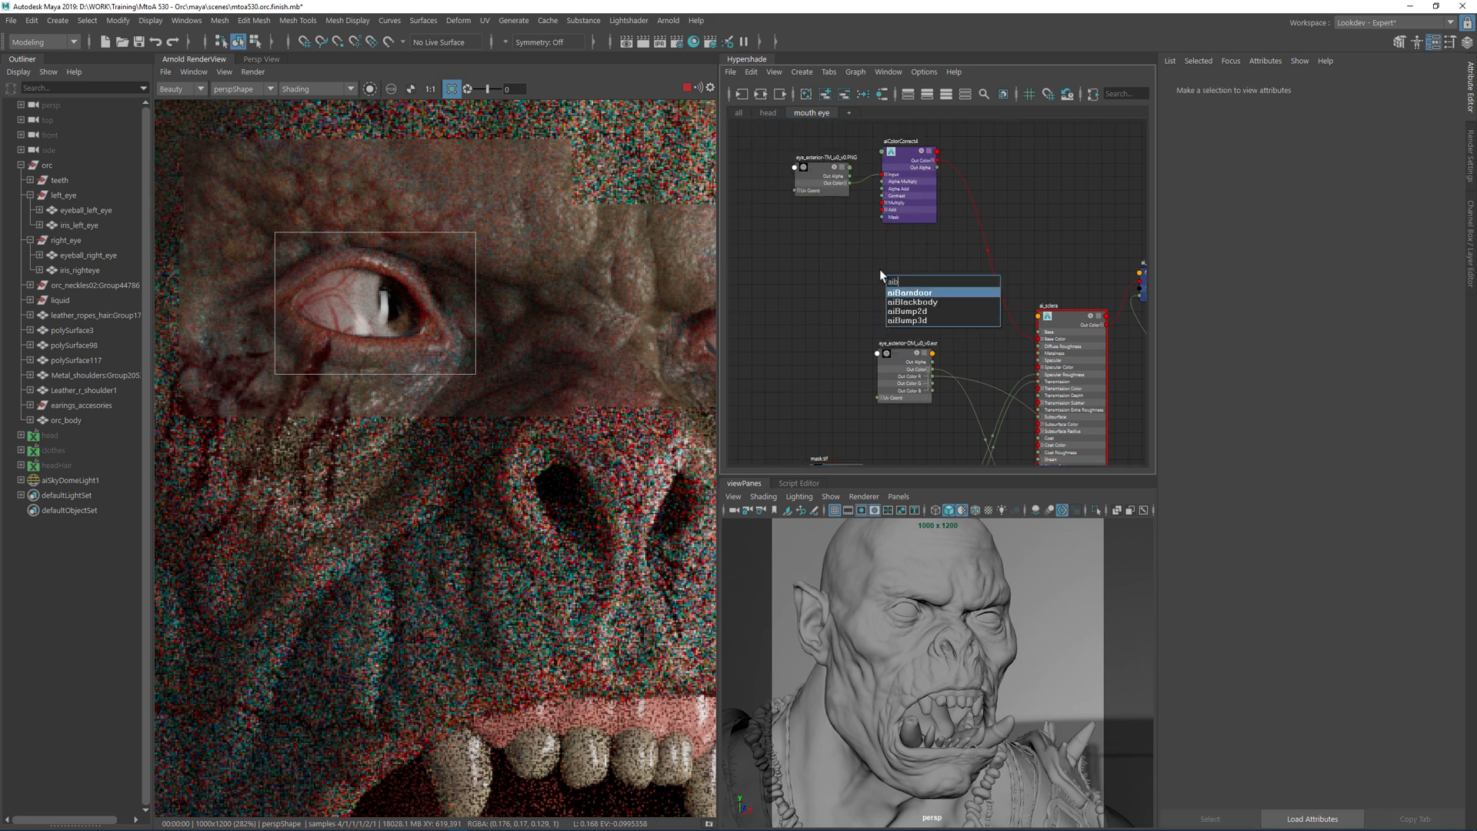
key(Return)
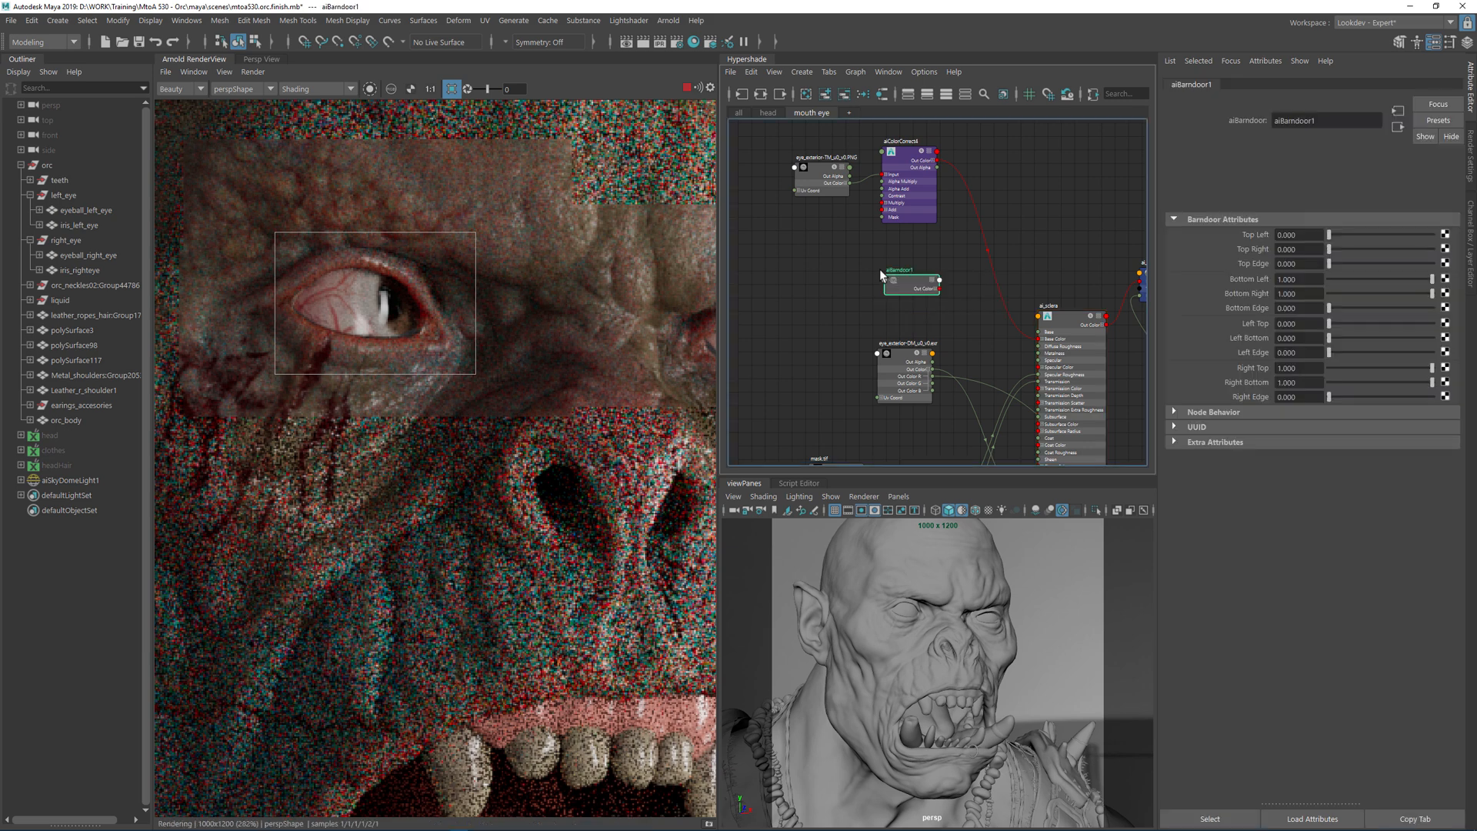
click(846, 183)
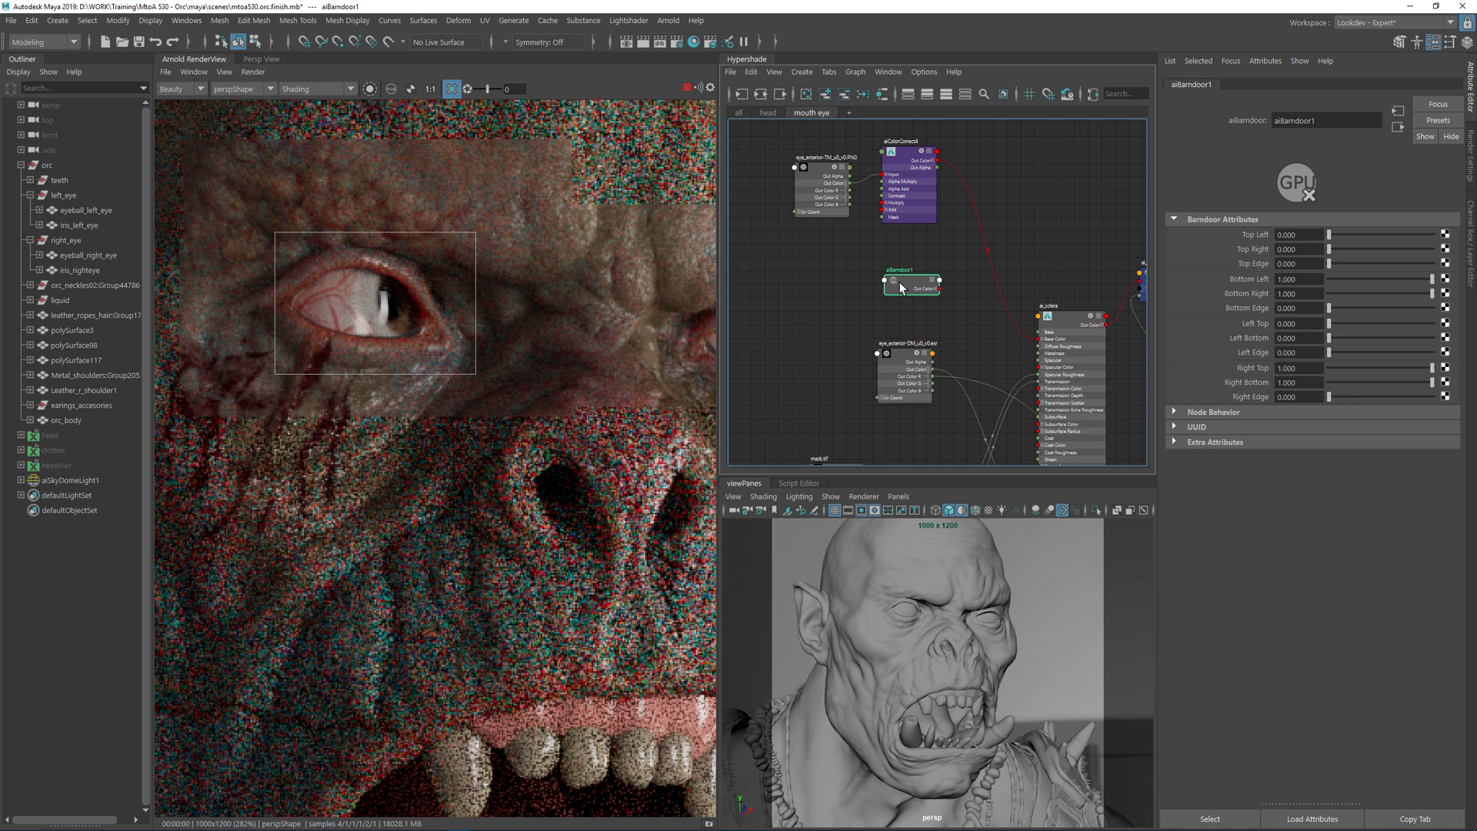
key(Delete)
- Add an aiBump2d node to the sclera graph, between the aiColorCorrect4 and eye_exterior-DM nodes
key(Tab)
text(aib)
key(BackSpace)
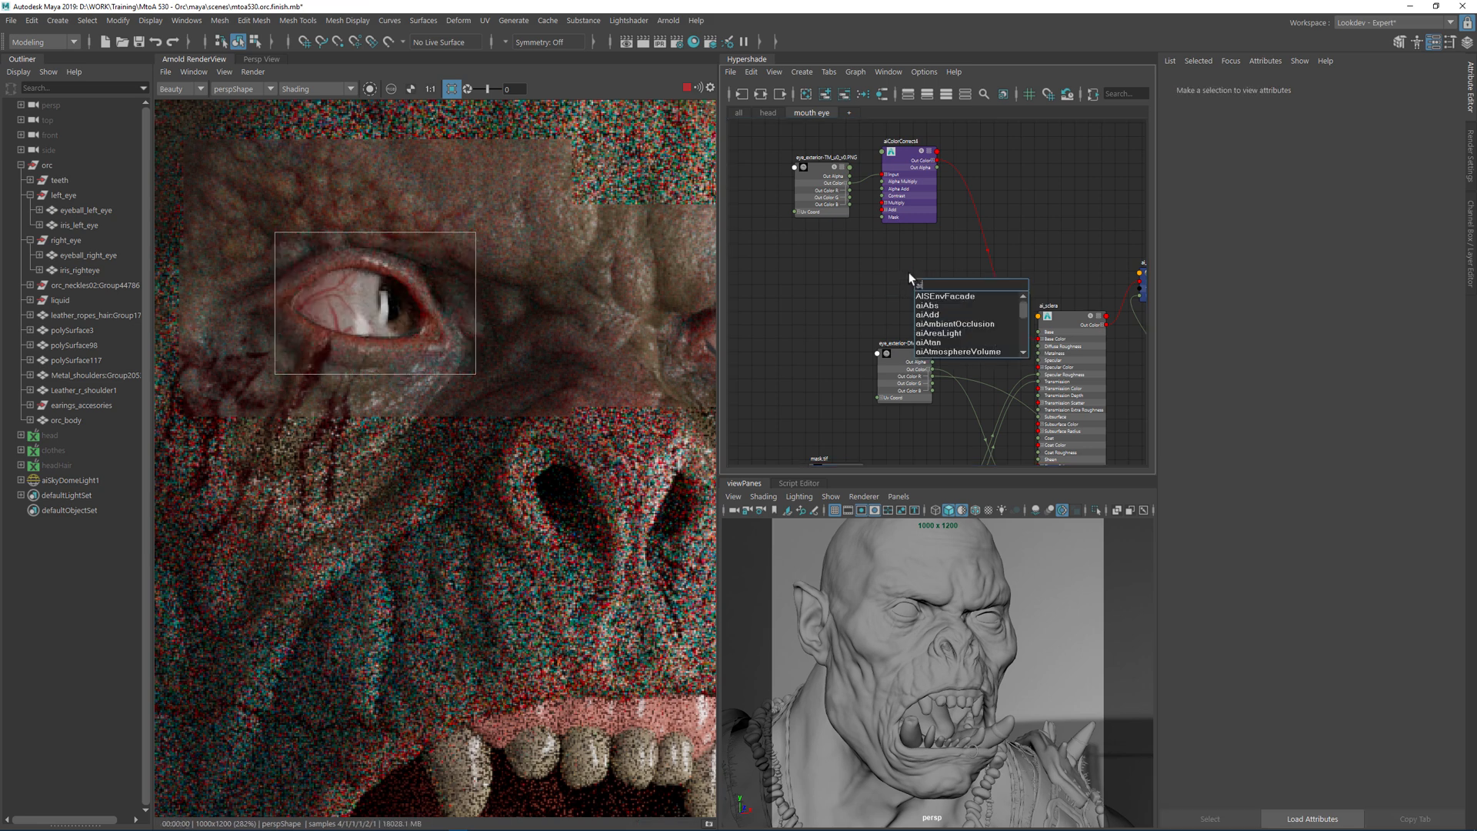
text(bu)
key(Return)
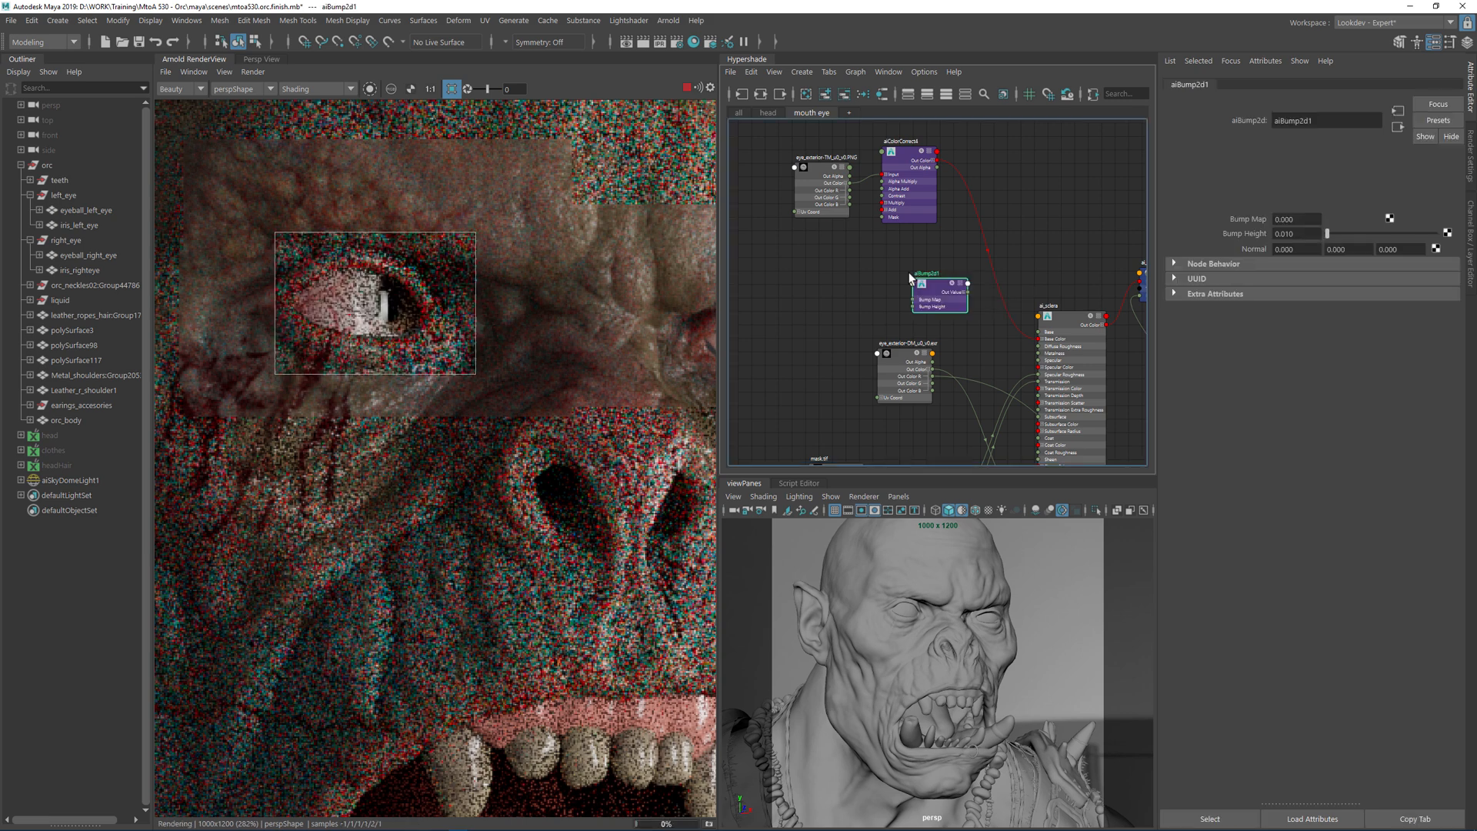
- Connect a single Out Color channel of the eye_exterior-TM texture to aiBump2d1's Bump Map, and its Out Value to ai_sclera's Normal Camera
scroll(792, 193, up, 3)
drag(841, 173, 943, 368)
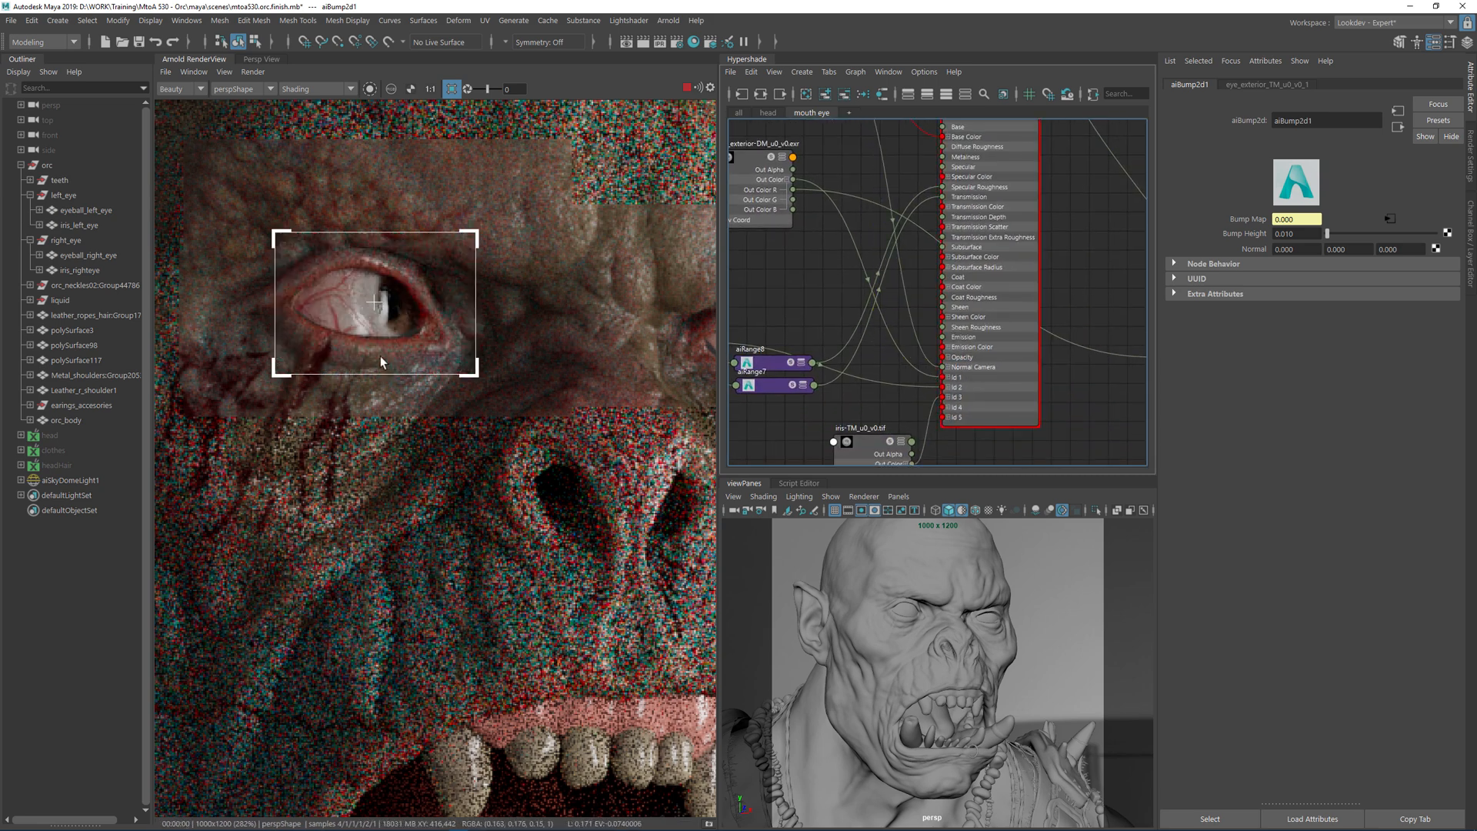
alt+middle_drag(895, 285, 1044, 386)
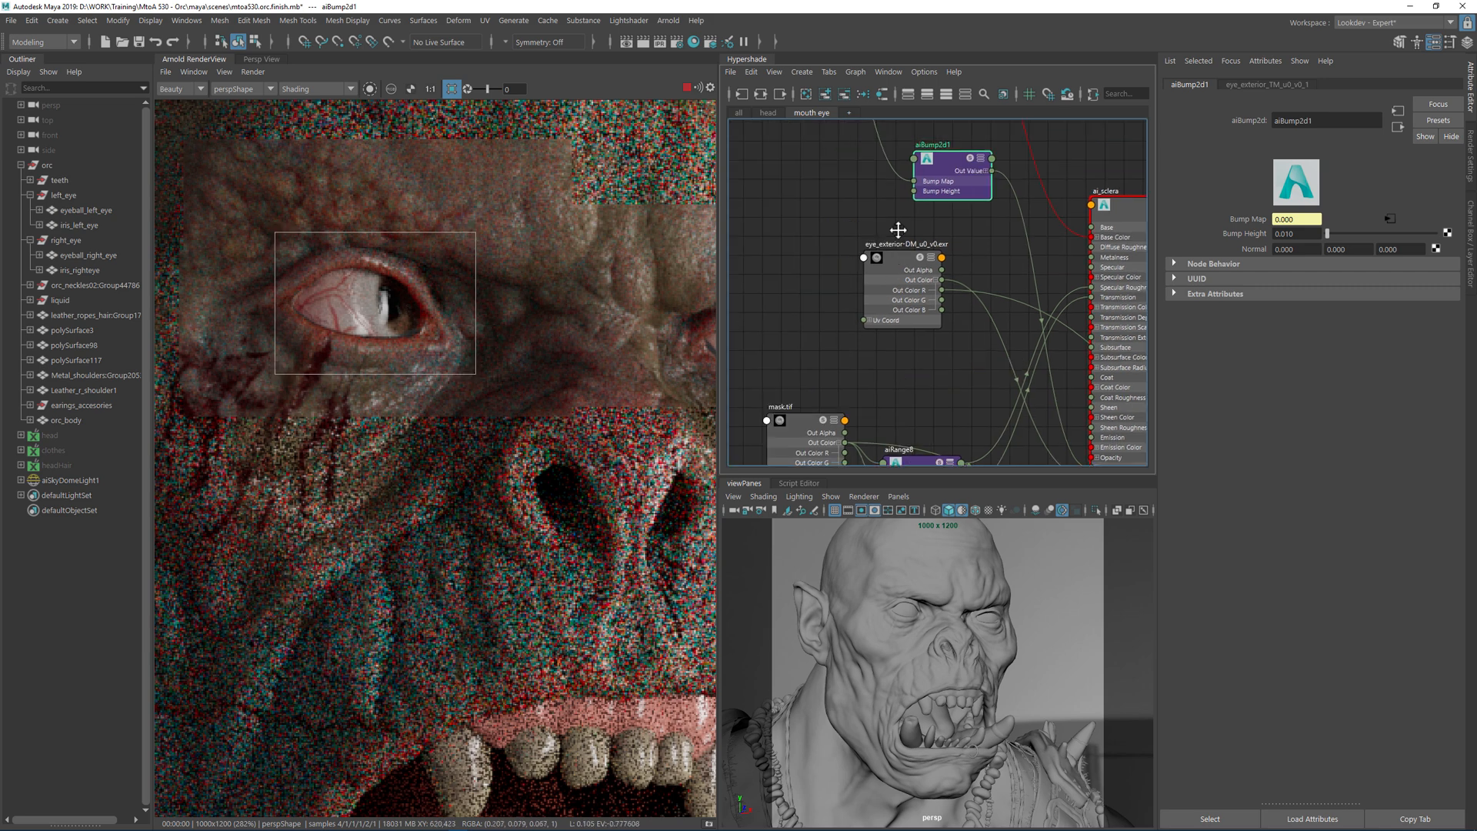
- Isolate the eye_exterior-TM texture in the Arnold render, examine its red channel up close, and return to the full-colour beauty view
alt+middle_drag(969, 167, 1031, 296)
alt+middle_drag(837, 246, 834, 292)
click(837, 183)
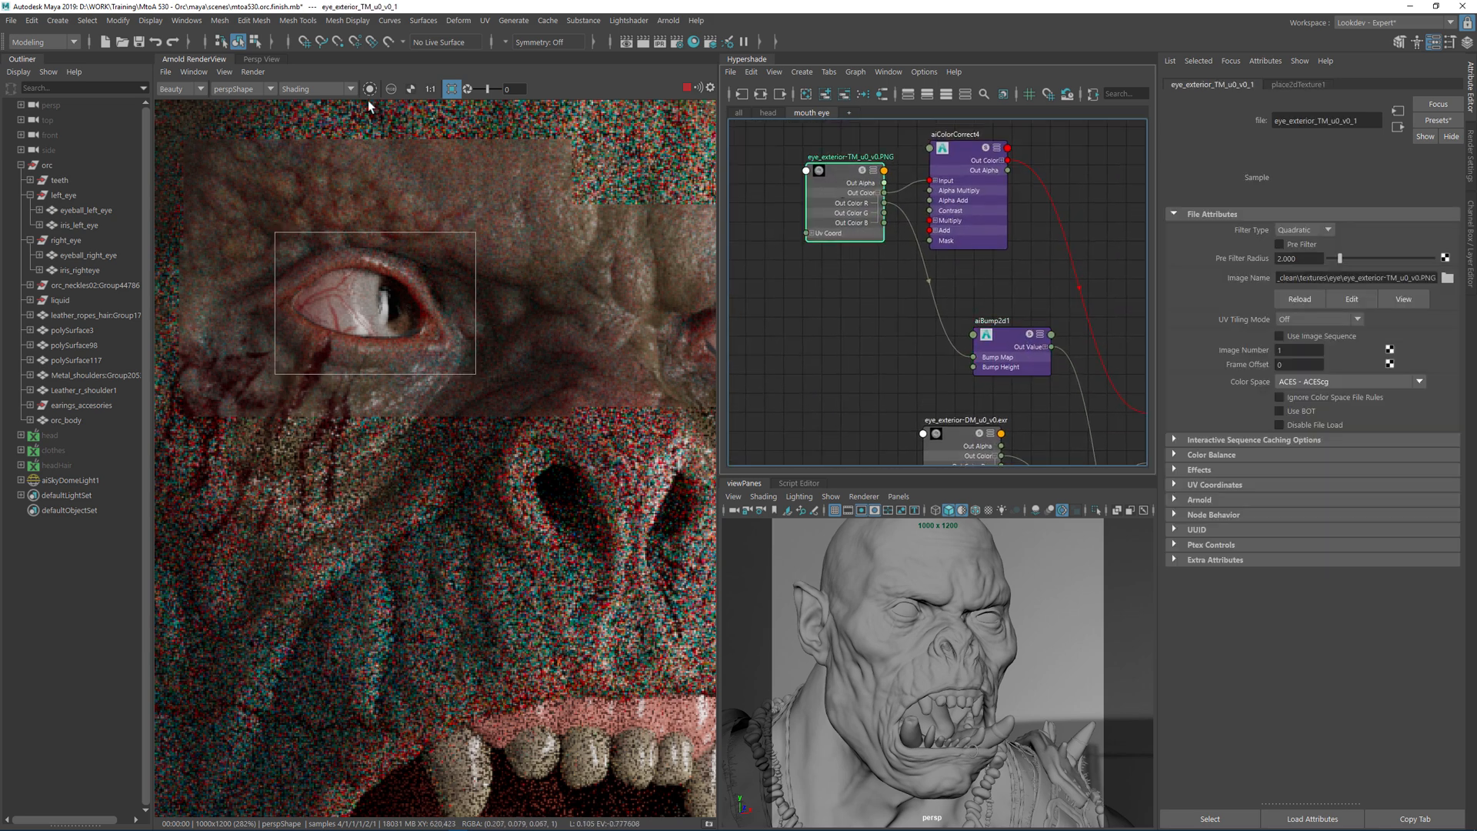
click(368, 89)
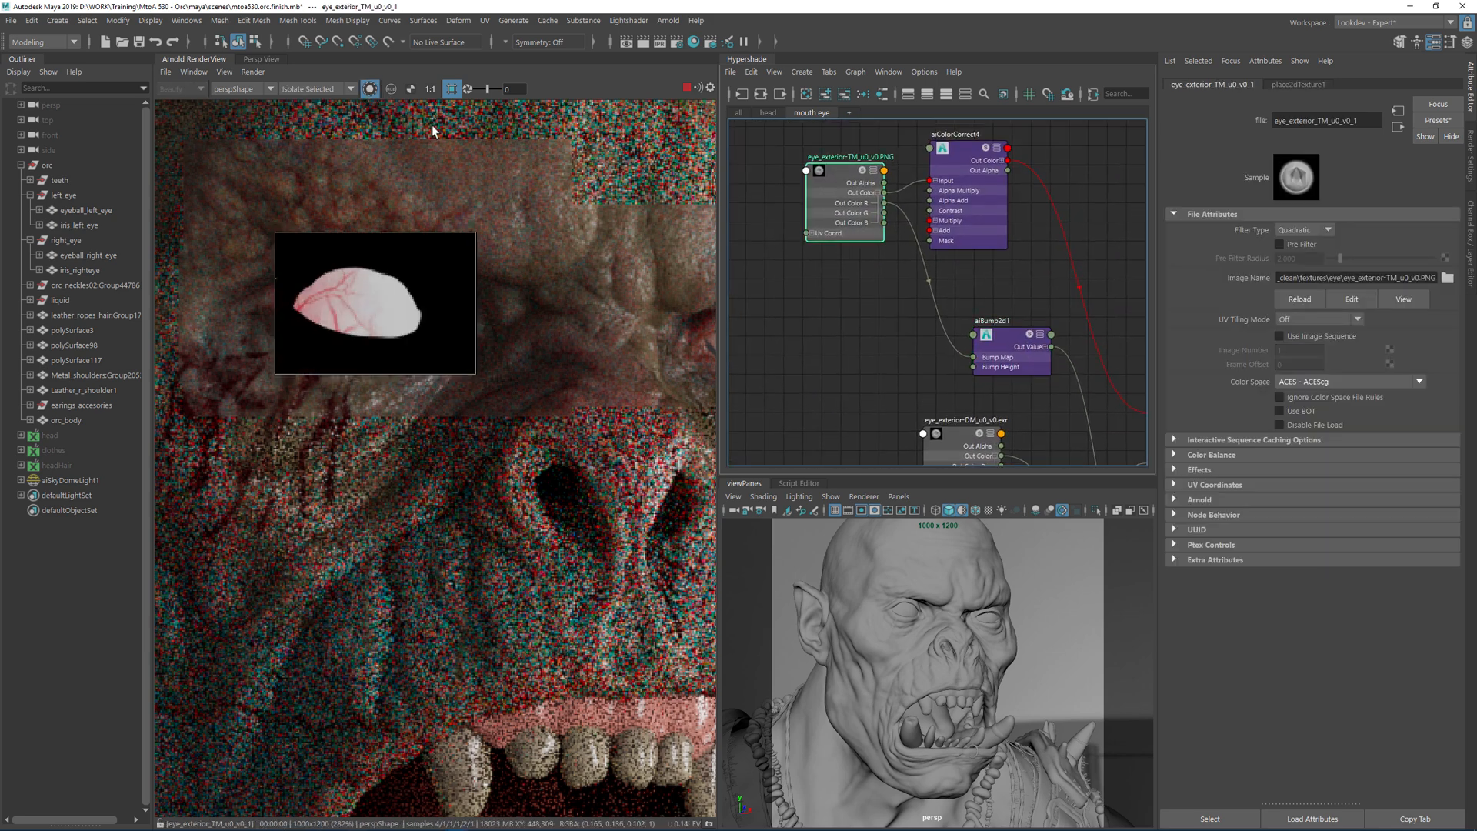
click(394, 87)
click(417, 110)
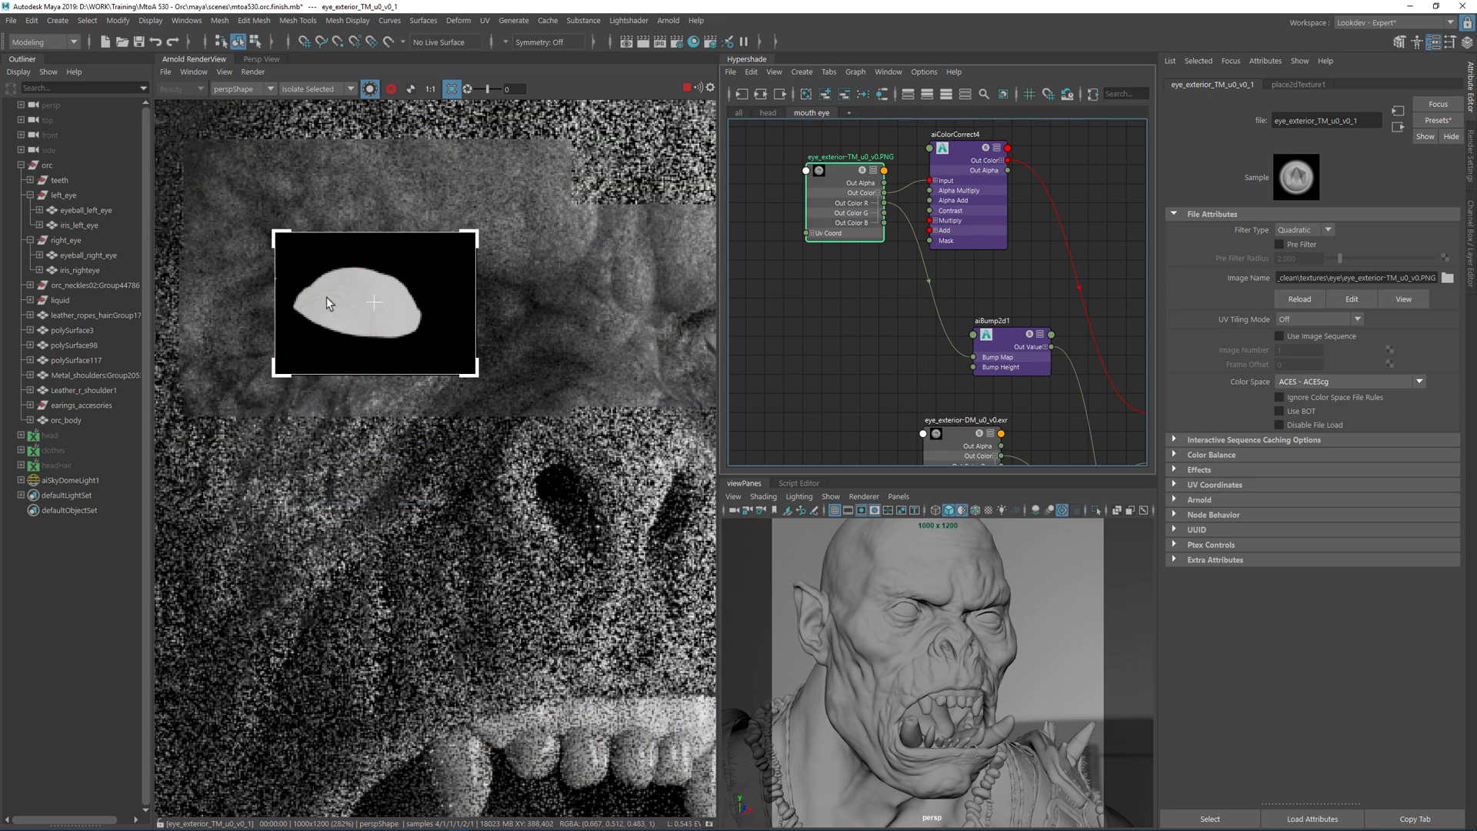
scroll(331, 295, up, 2)
scroll(344, 317, up, 1)
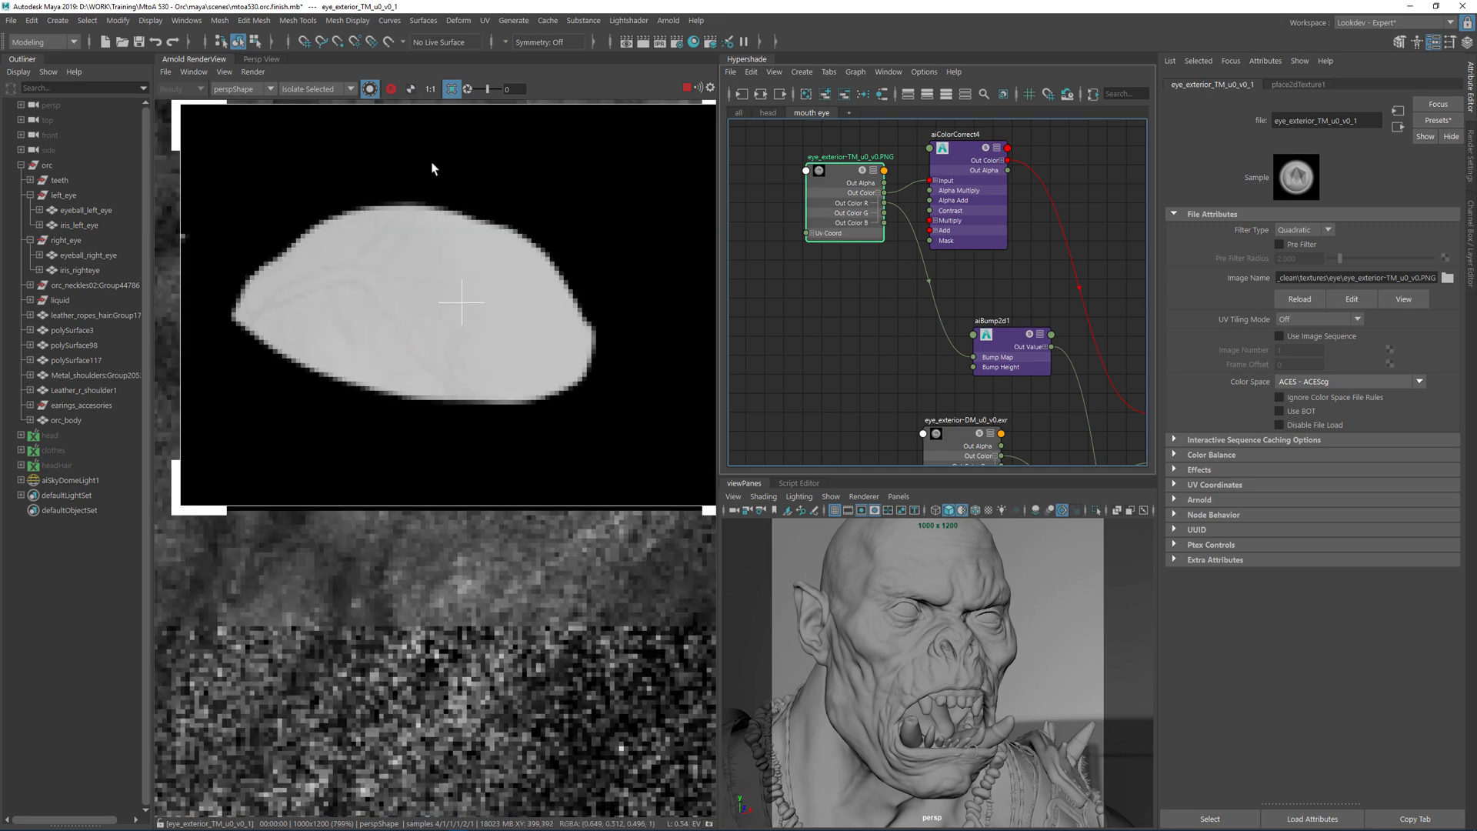
click(391, 89)
click(419, 98)
click(370, 88)
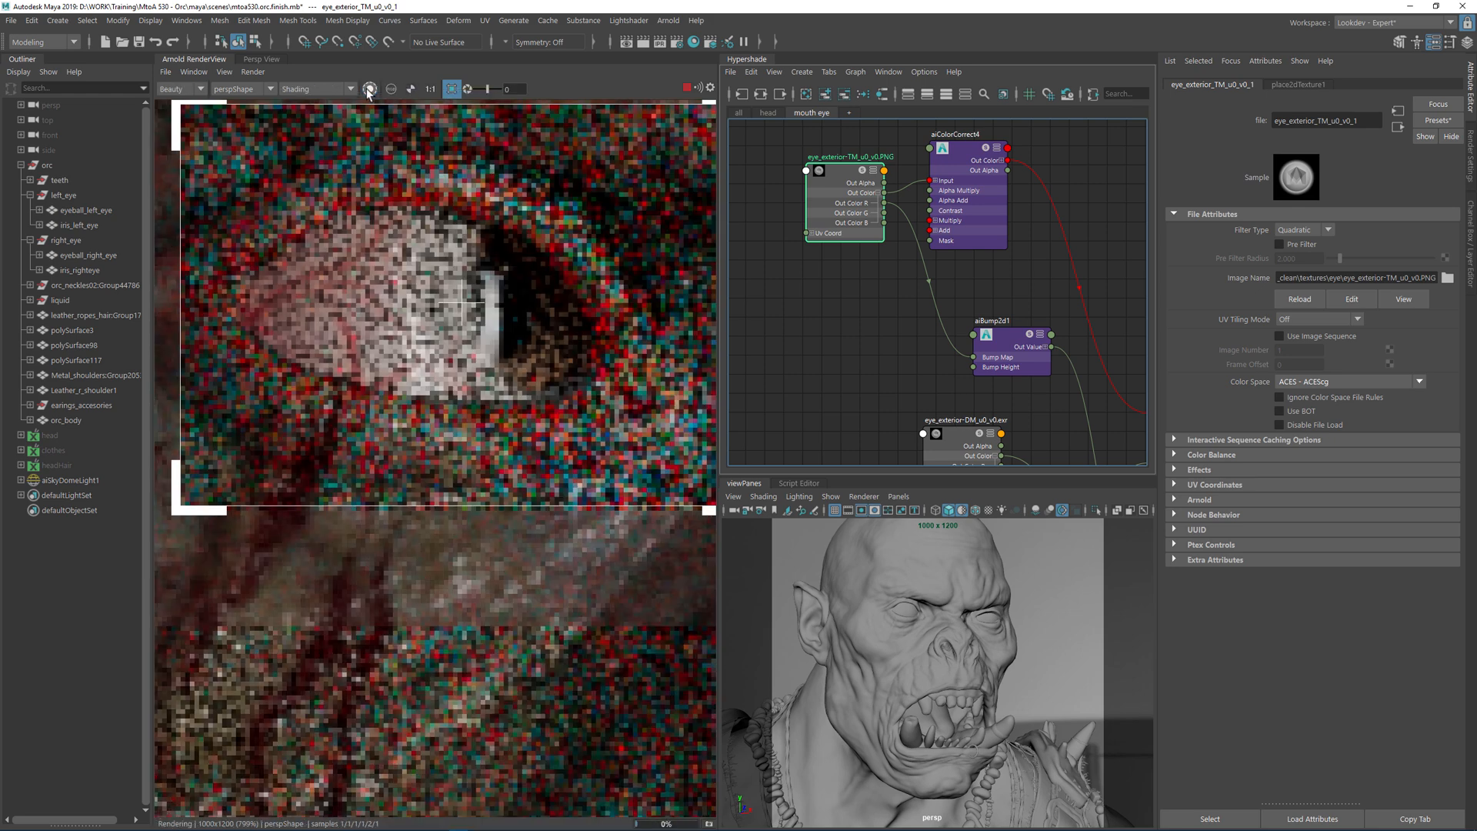
- Set aiBump2d1's Bump Height to -0.010
scroll(462, 361, down, 1)
scroll(867, 334, down, 3)
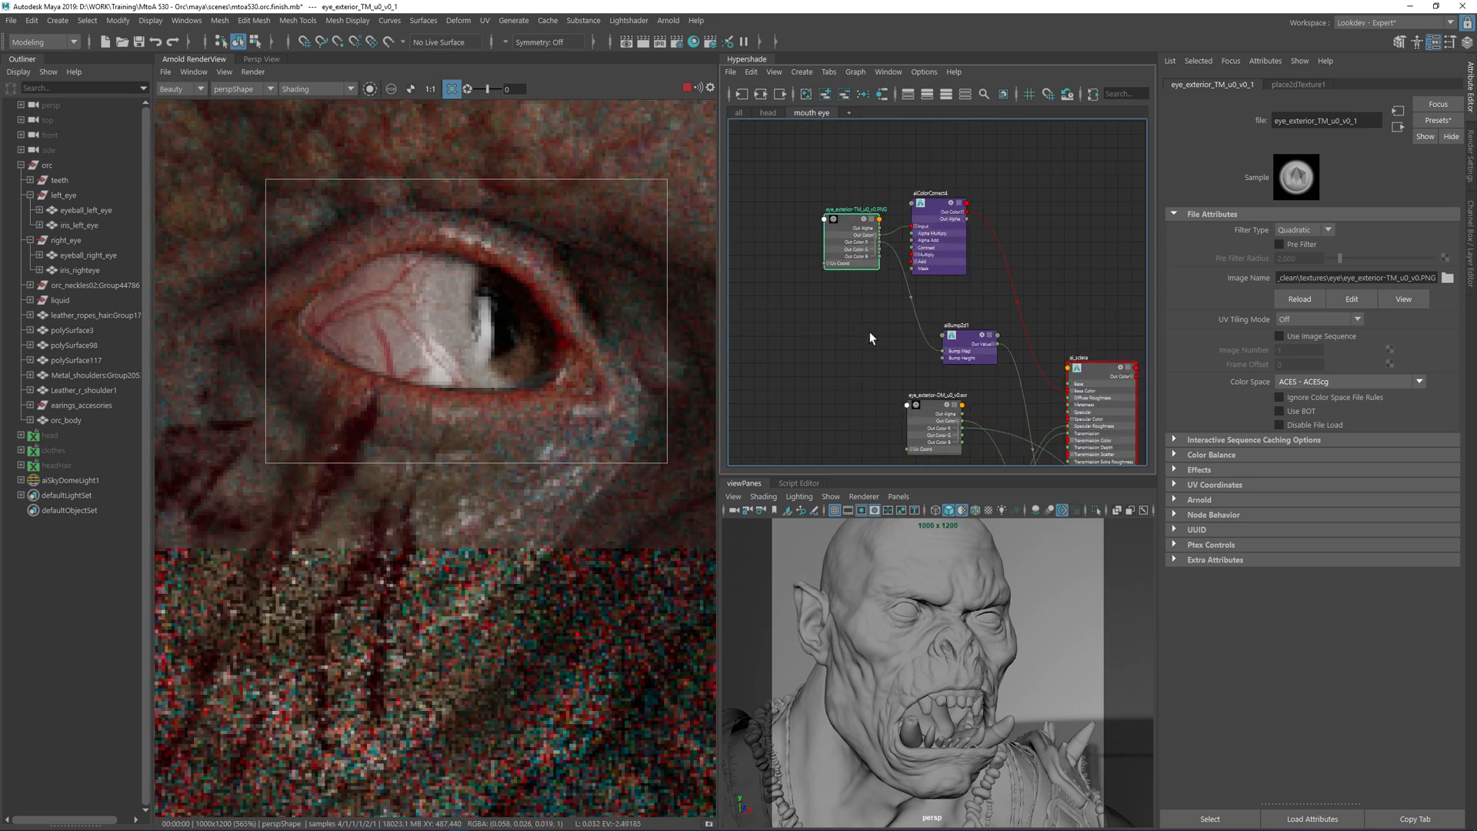
click(927, 316)
click(1275, 234)
key(Return)
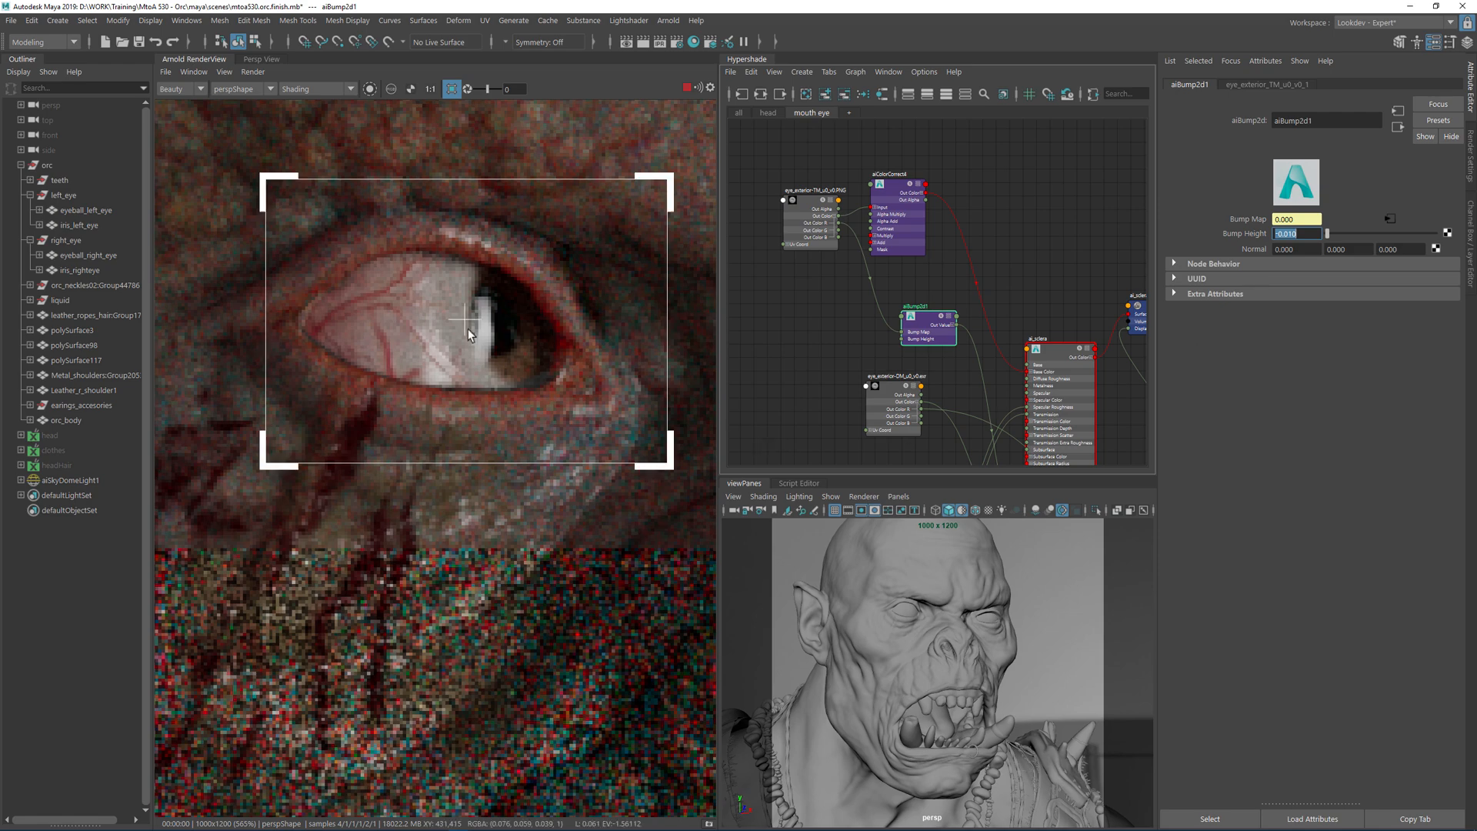
- Set aiBump2d1's Bump Height to -0.005
scroll(466, 331, down, 3)
scroll(499, 363, up, 1)
middle_drag(553, 359, 345, 326)
drag(563, 254, 687, 385)
scroll(500, 333, down, 2)
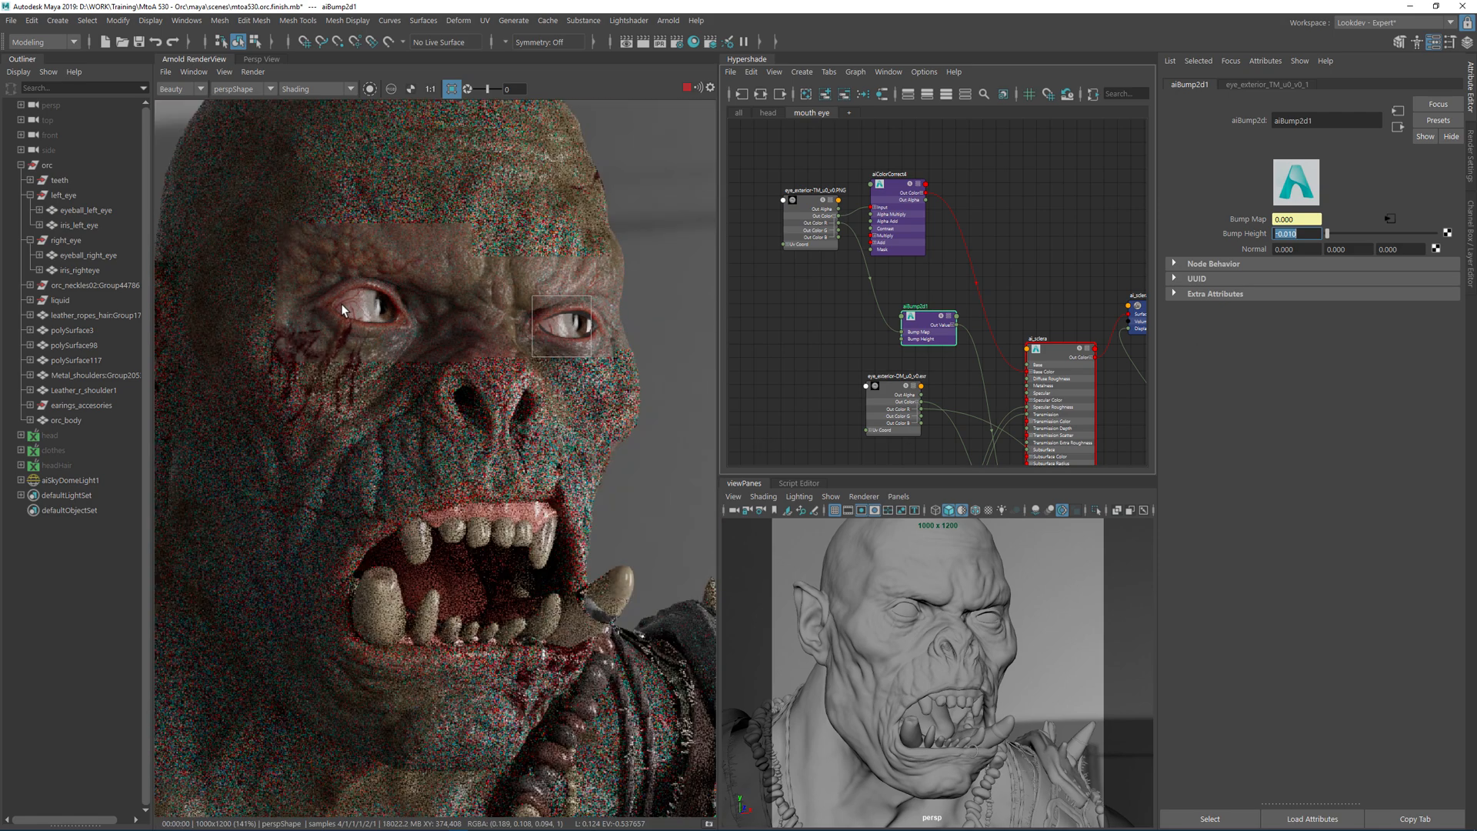
scroll(342, 306, up, 2)
scroll(508, 352, down, 1)
middle_drag(539, 360, 307, 327)
scroll(542, 335, up, 1)
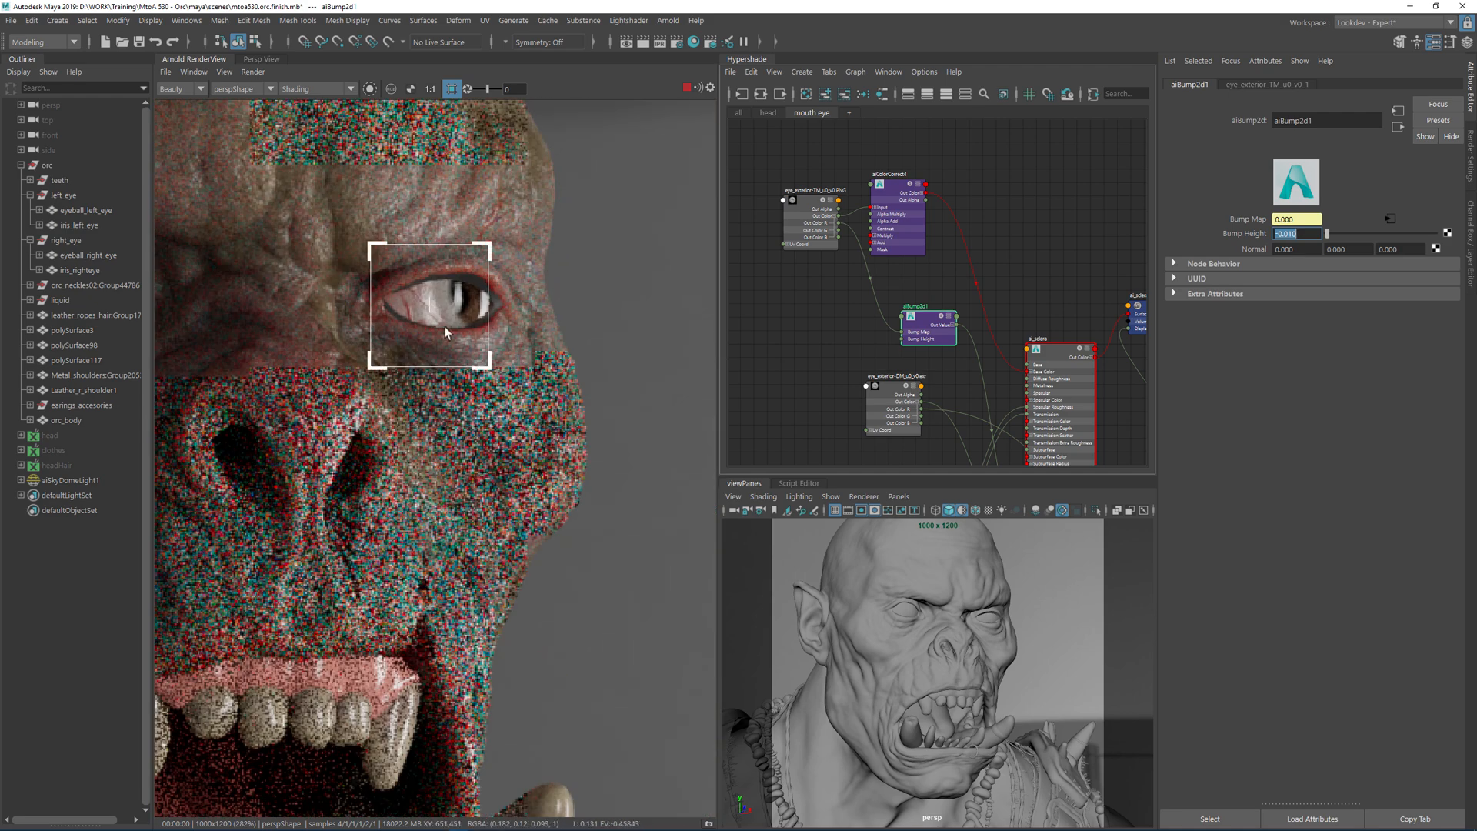
text(-0.005)
key(Return)
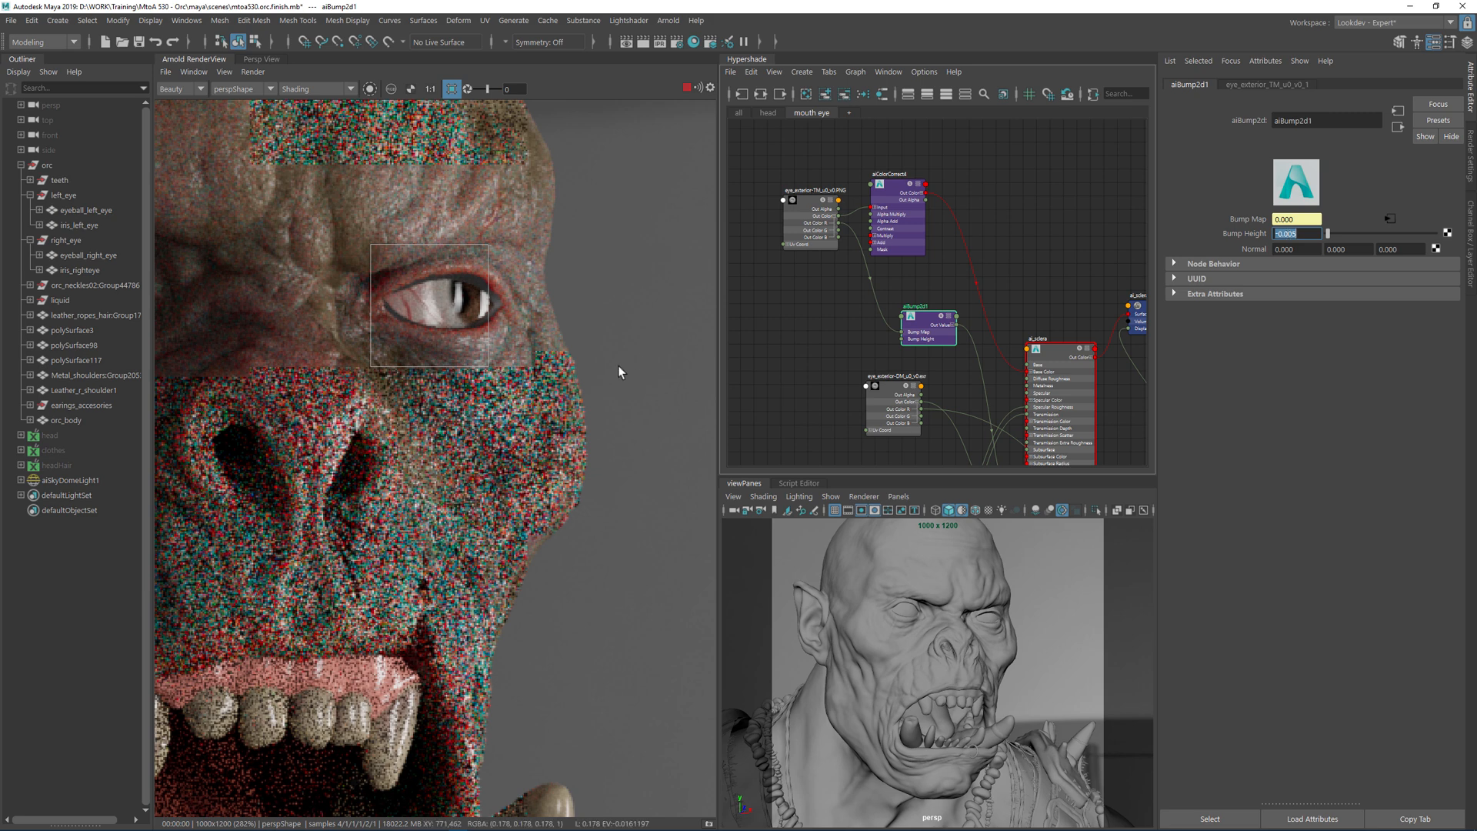
- Render a region around the orc's right eye and examine the softened vein bump there
scroll(397, 350, down, 1)
middle_drag(206, 301, 431, 344)
drag(295, 276, 440, 385)
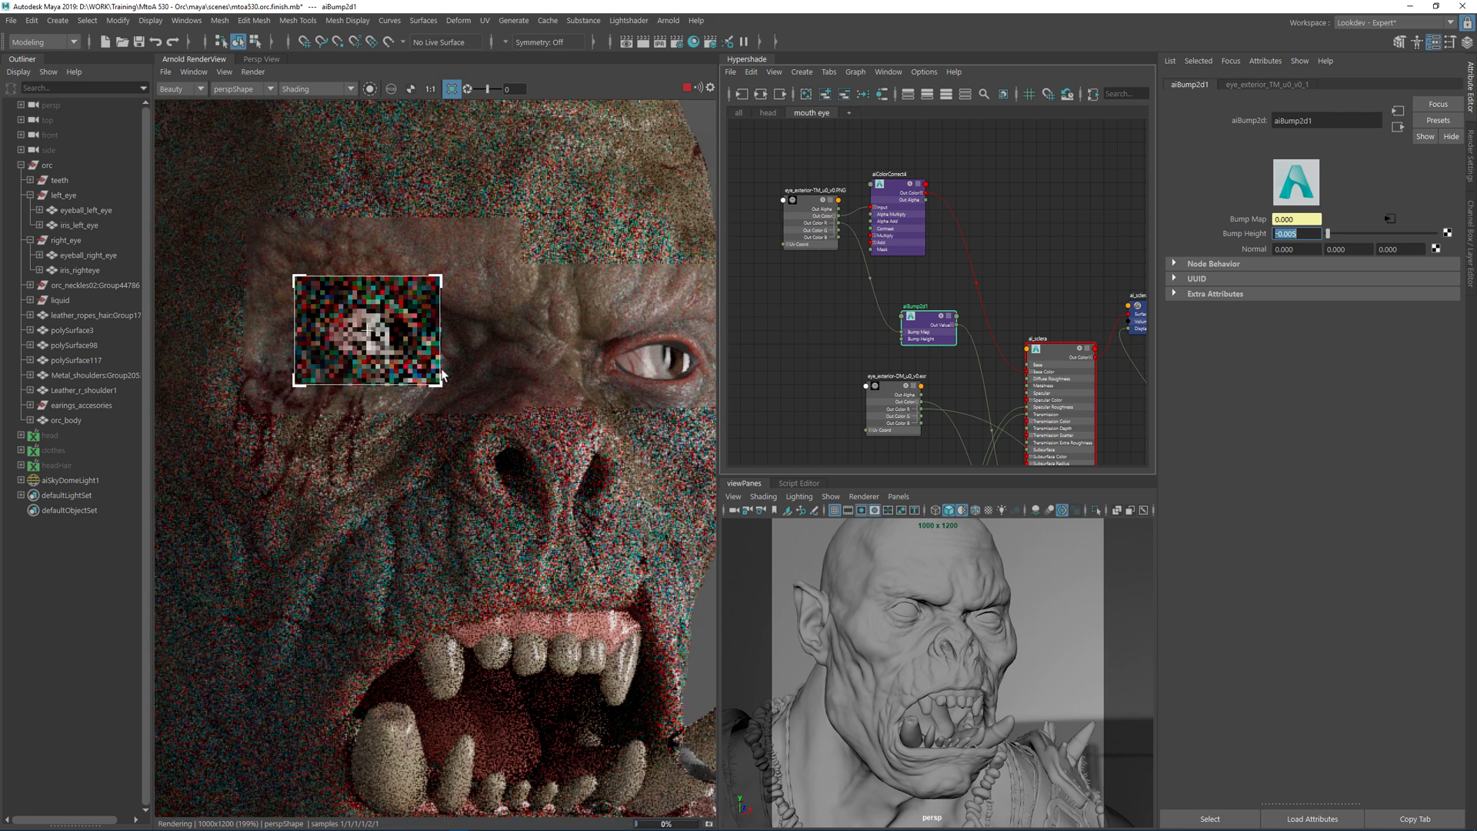
scroll(370, 360, up, 1)
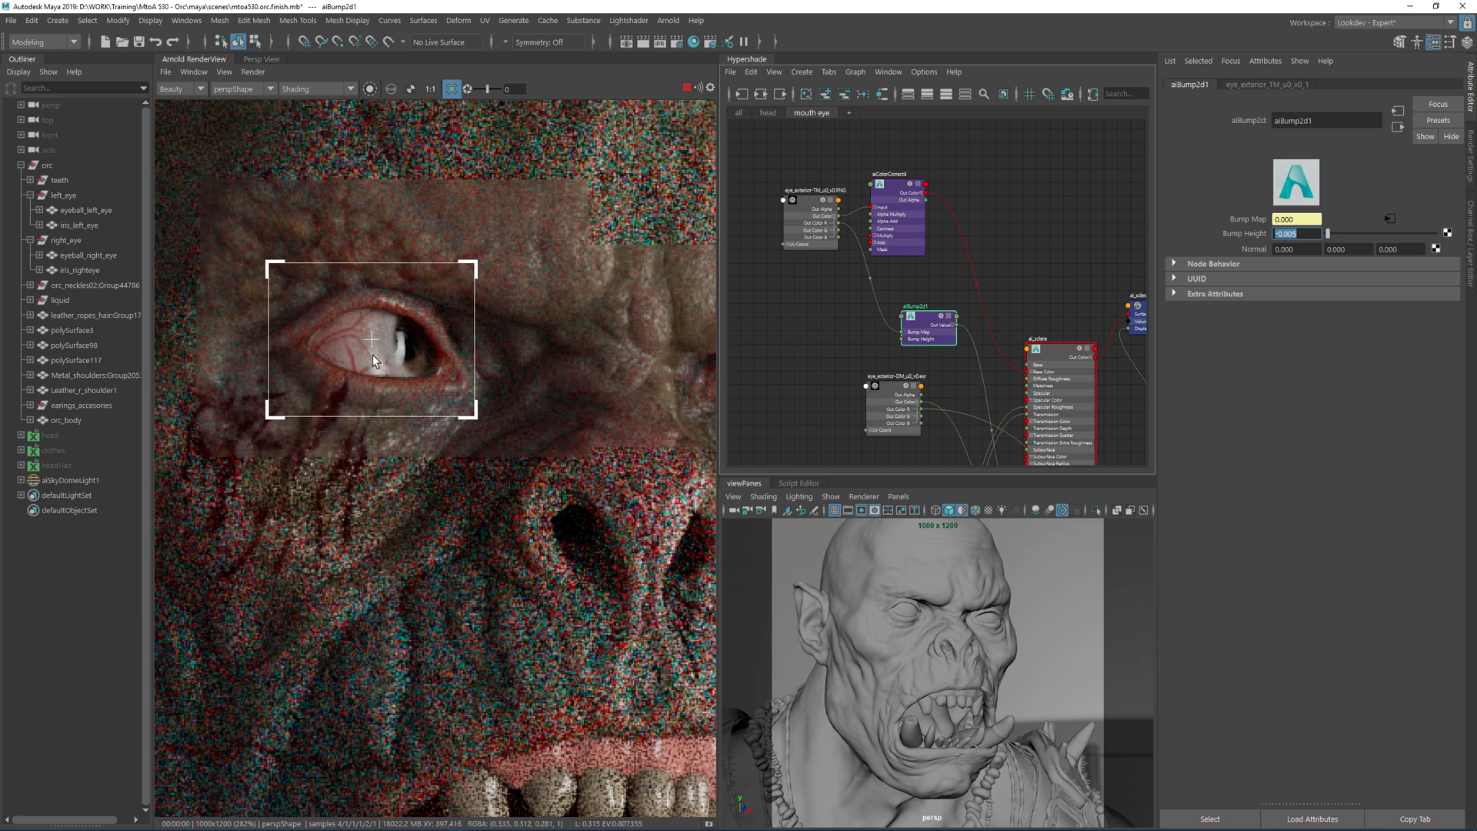
scroll(478, 409, down, 3)
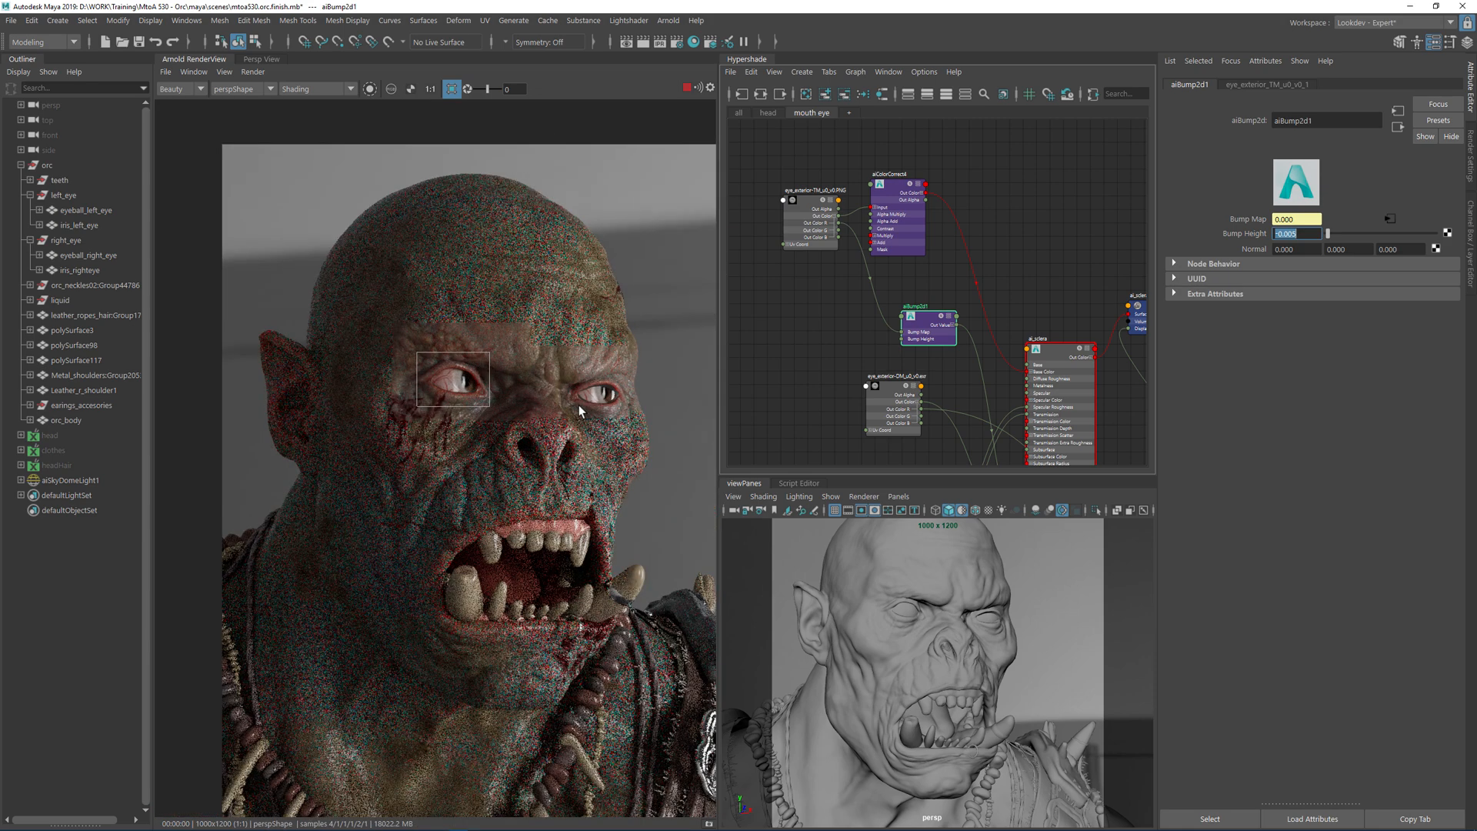
- Clear the node selection and rearrange the layout of the mouth eye shader graph
click(1041, 270)
scroll(970, 195, up, 2)
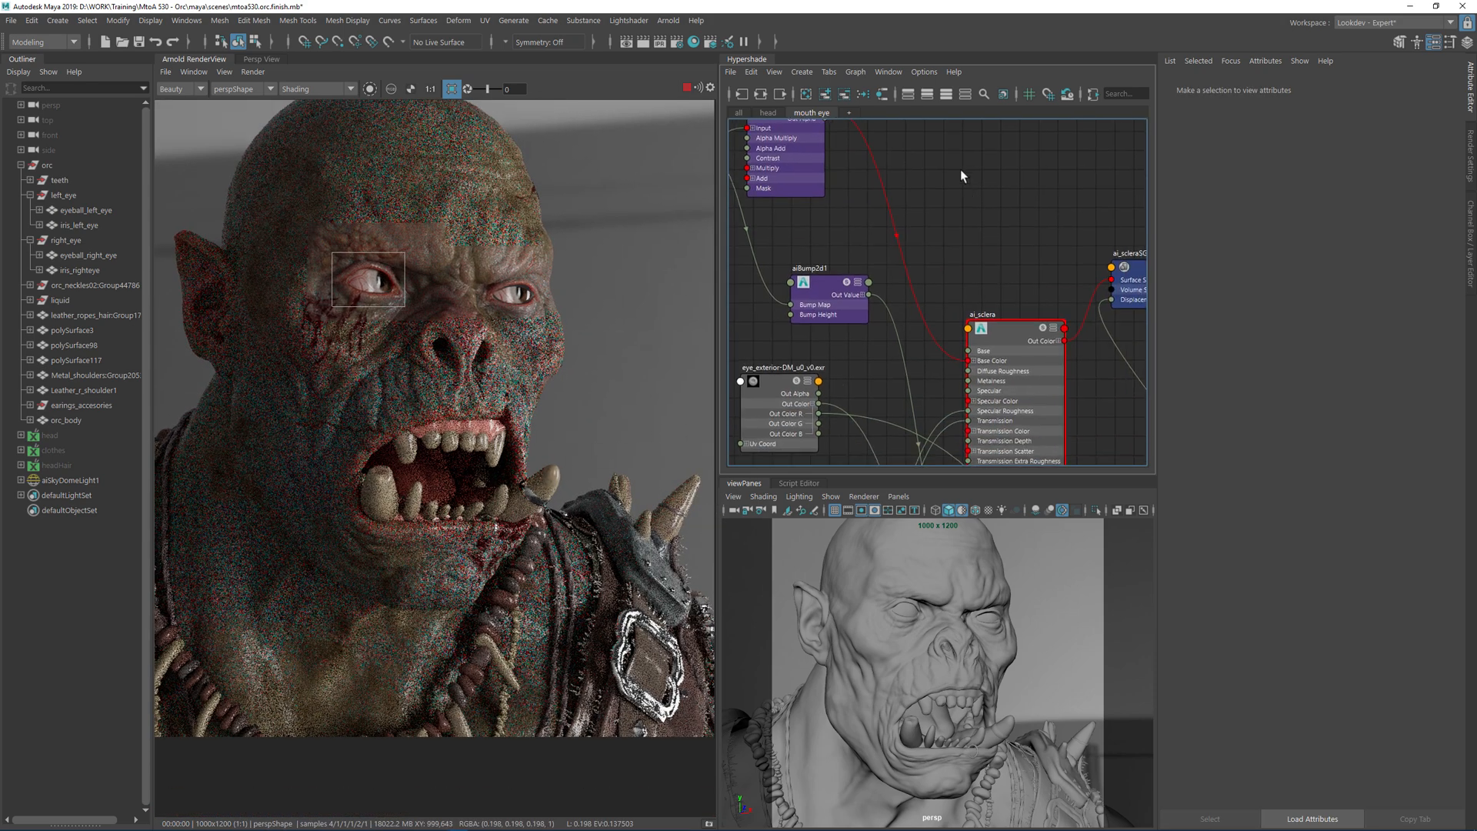
click(864, 95)
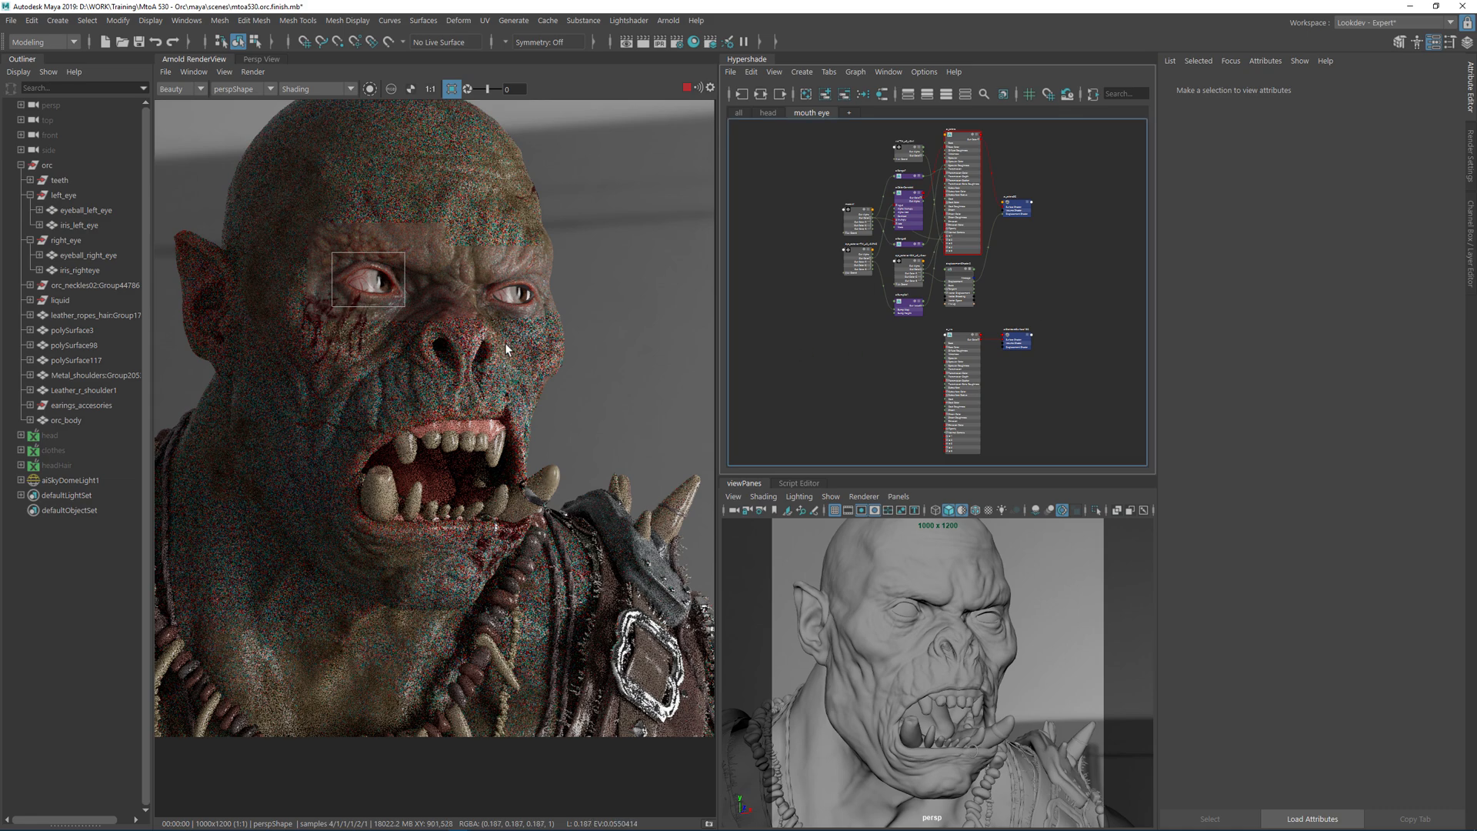
- Render the orc's left eye up close, and select eyelids_mesh and mouth_liquid inside the liquid group
scroll(347, 281, up, 3)
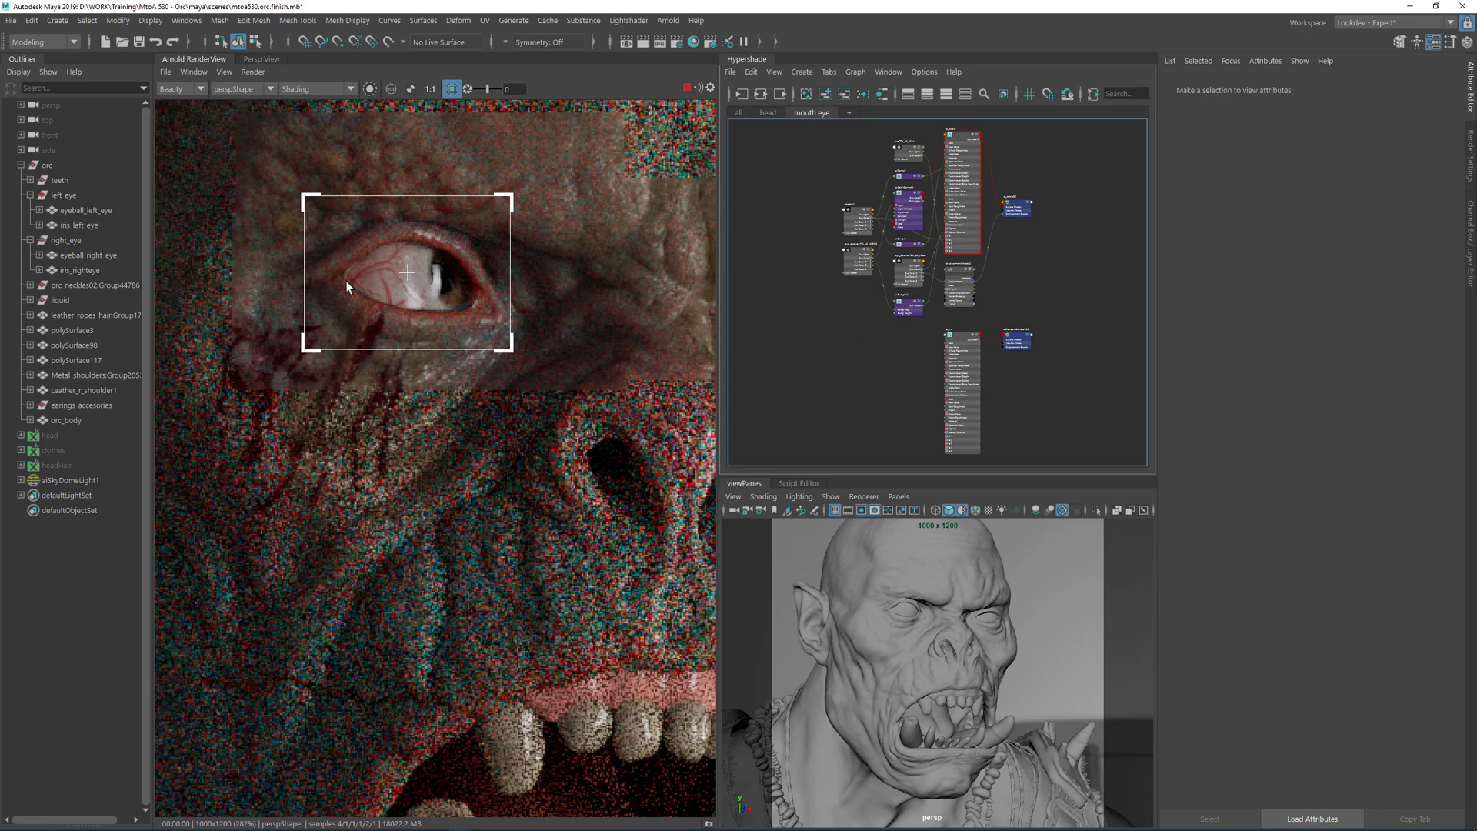
middle_drag(577, 321, 232, 315)
scroll(477, 320, up, 2)
drag(310, 223, 614, 389)
click(506, 283)
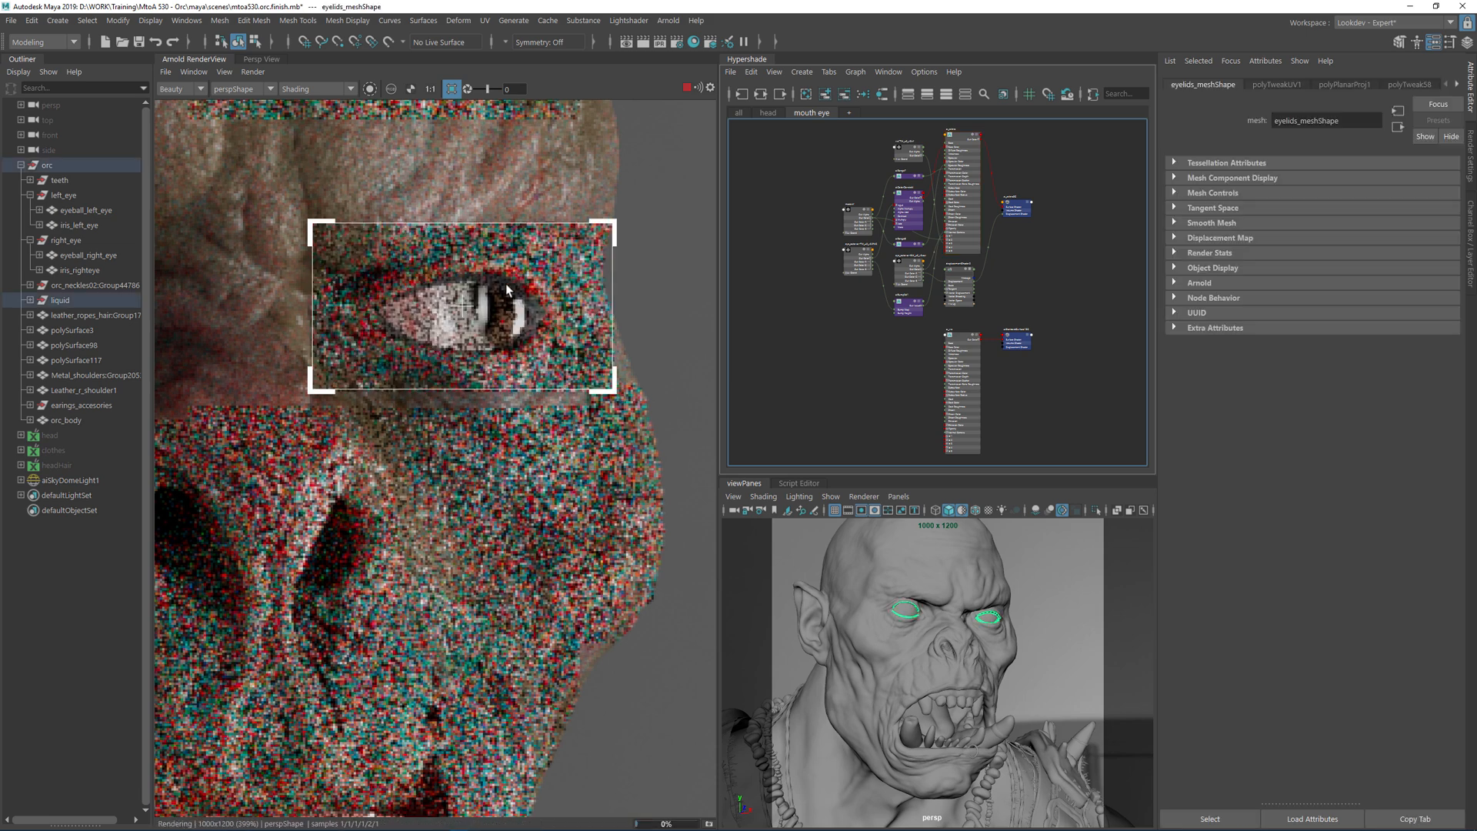
click(30, 300)
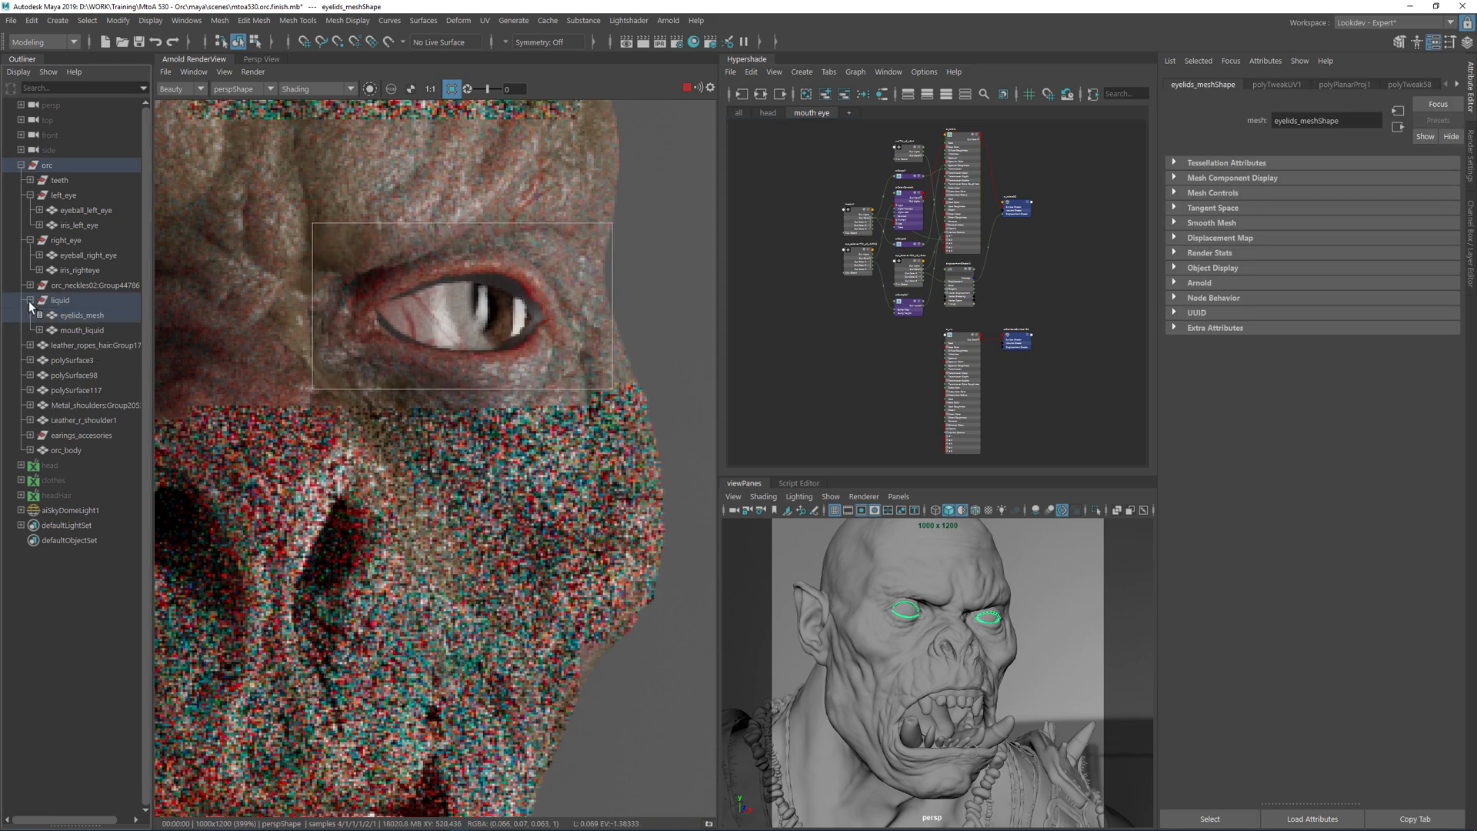
shift+click(74, 329)
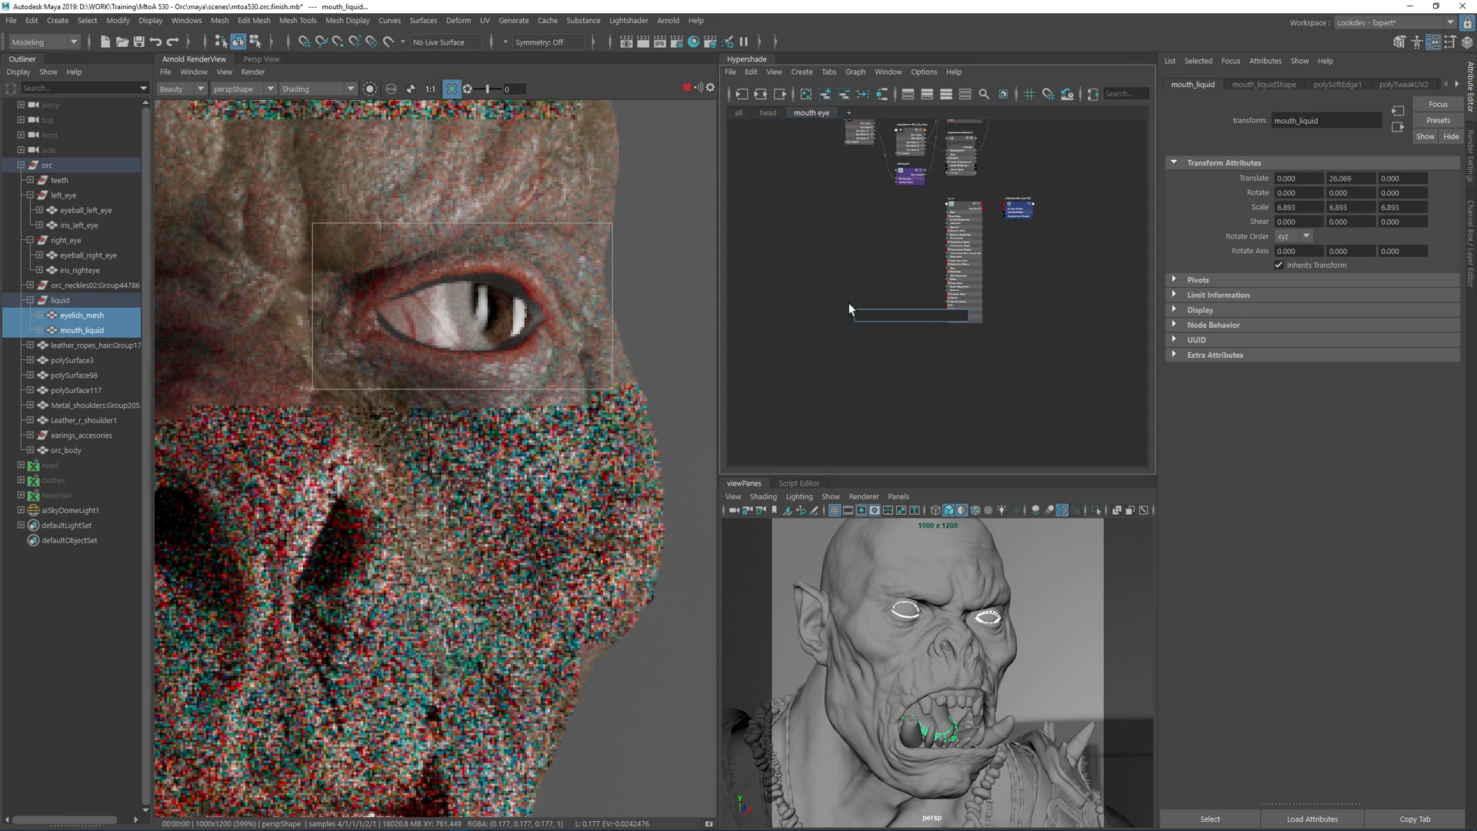
- Add an aiStandardSurface shader to an empty area of the mouth eye graph
text(st)
key(BackSpace)
key(BackSpace)
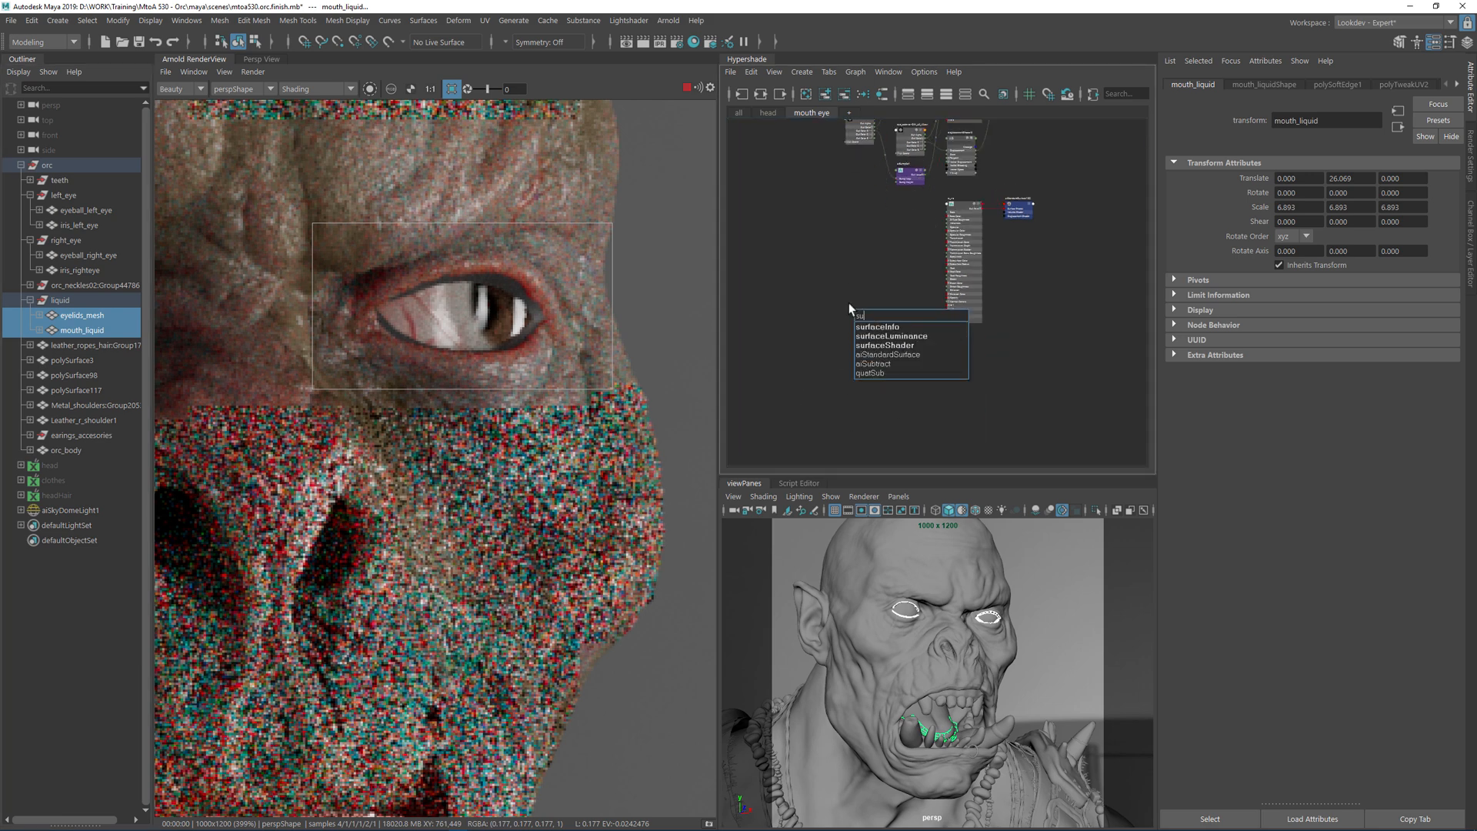
text(ai)
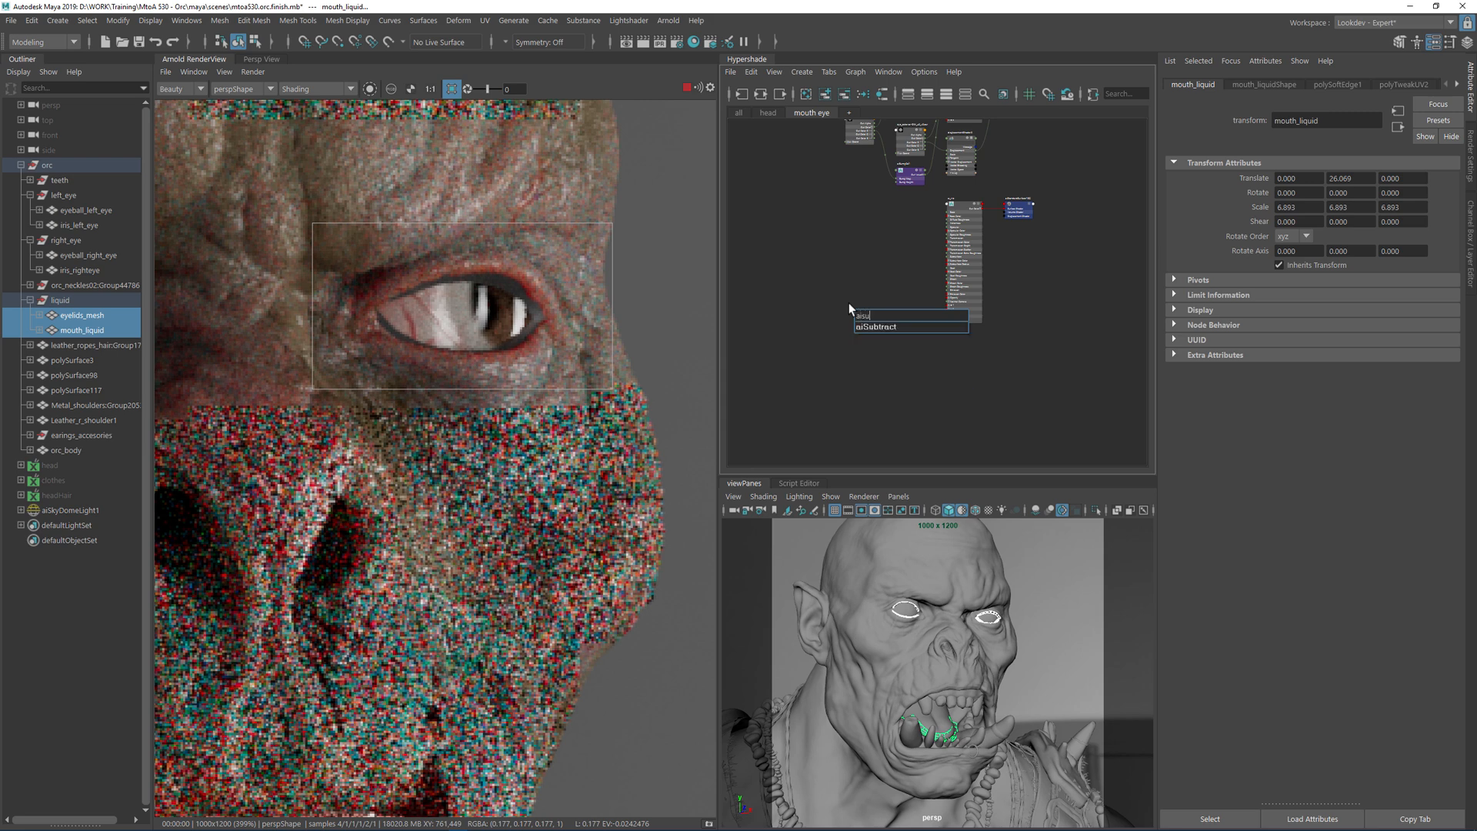
text(stan)
key(Down)
key(Down)
key(Return)
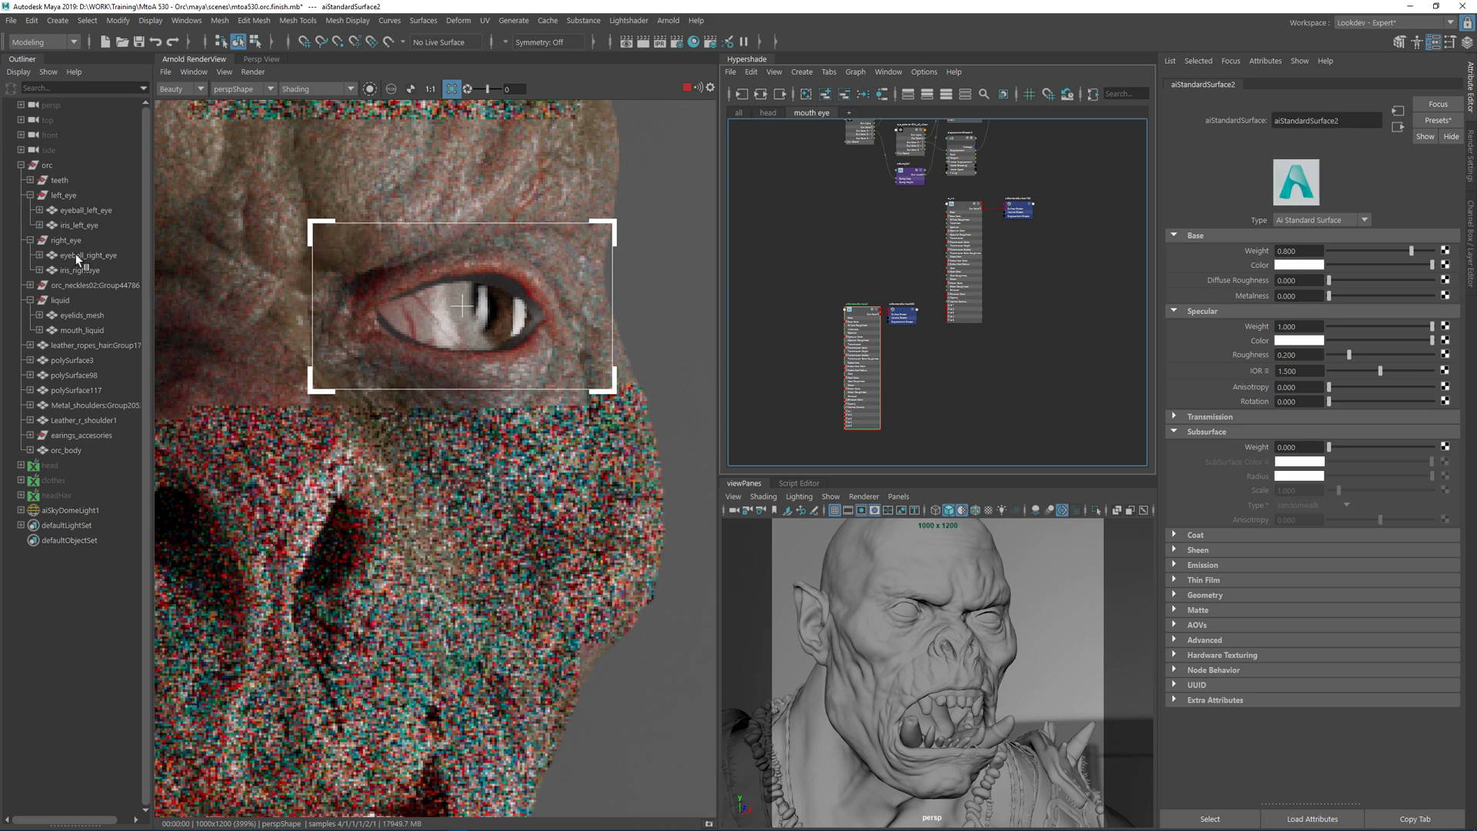
- Assign the aiStandardSurface2 shader to eyelids_mesh and mouth_liquid
drag(77, 314, 80, 329)
right_click(859, 314)
right_drag(858, 310, 860, 280)
- On aiStandardSurface2, set the Base Weight to 0, Specular Roughness to 0 and IOR to 1.33
scroll(849, 288, up, 2)
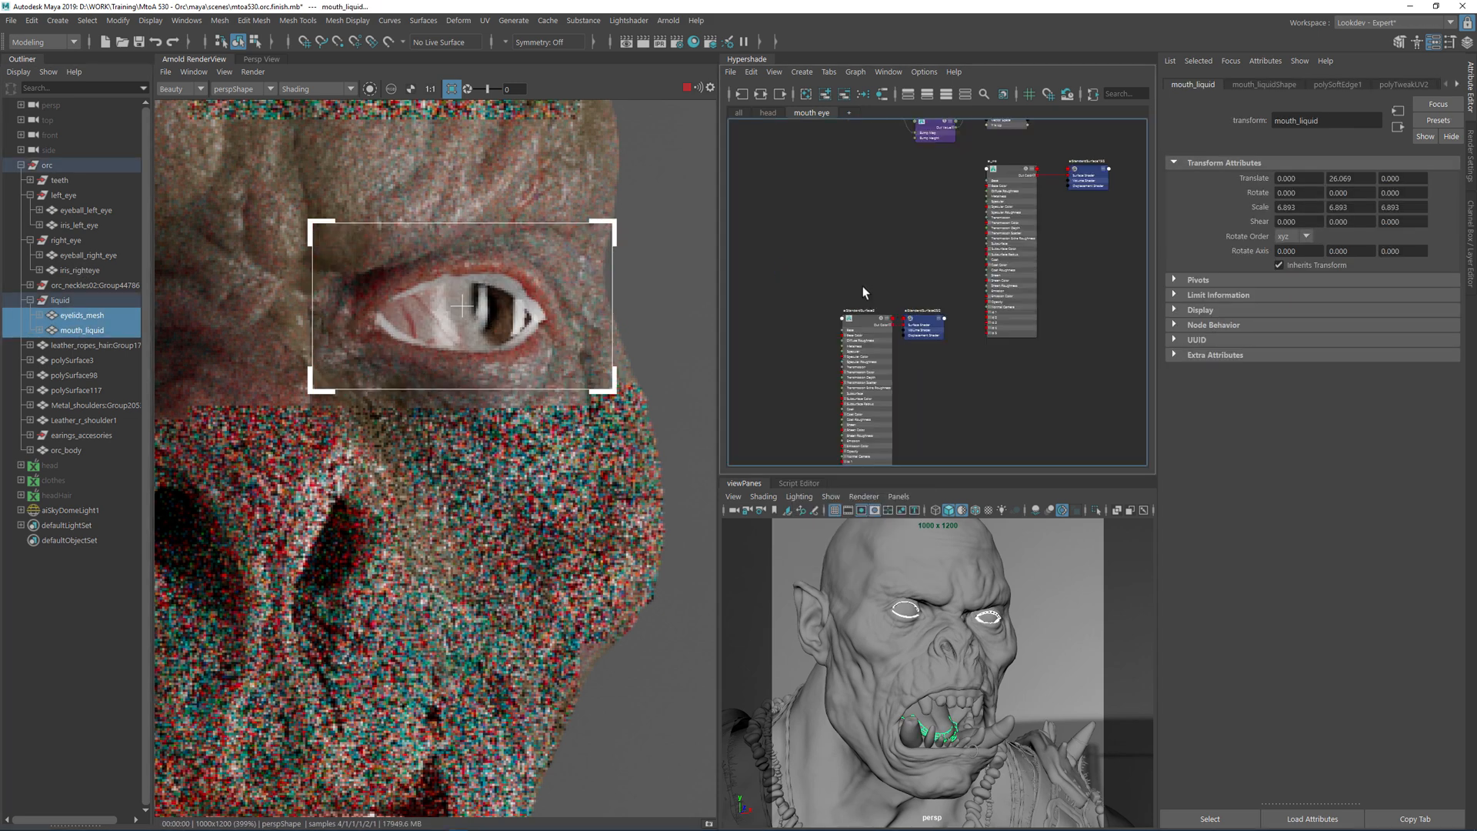
click(868, 311)
click(1298, 250)
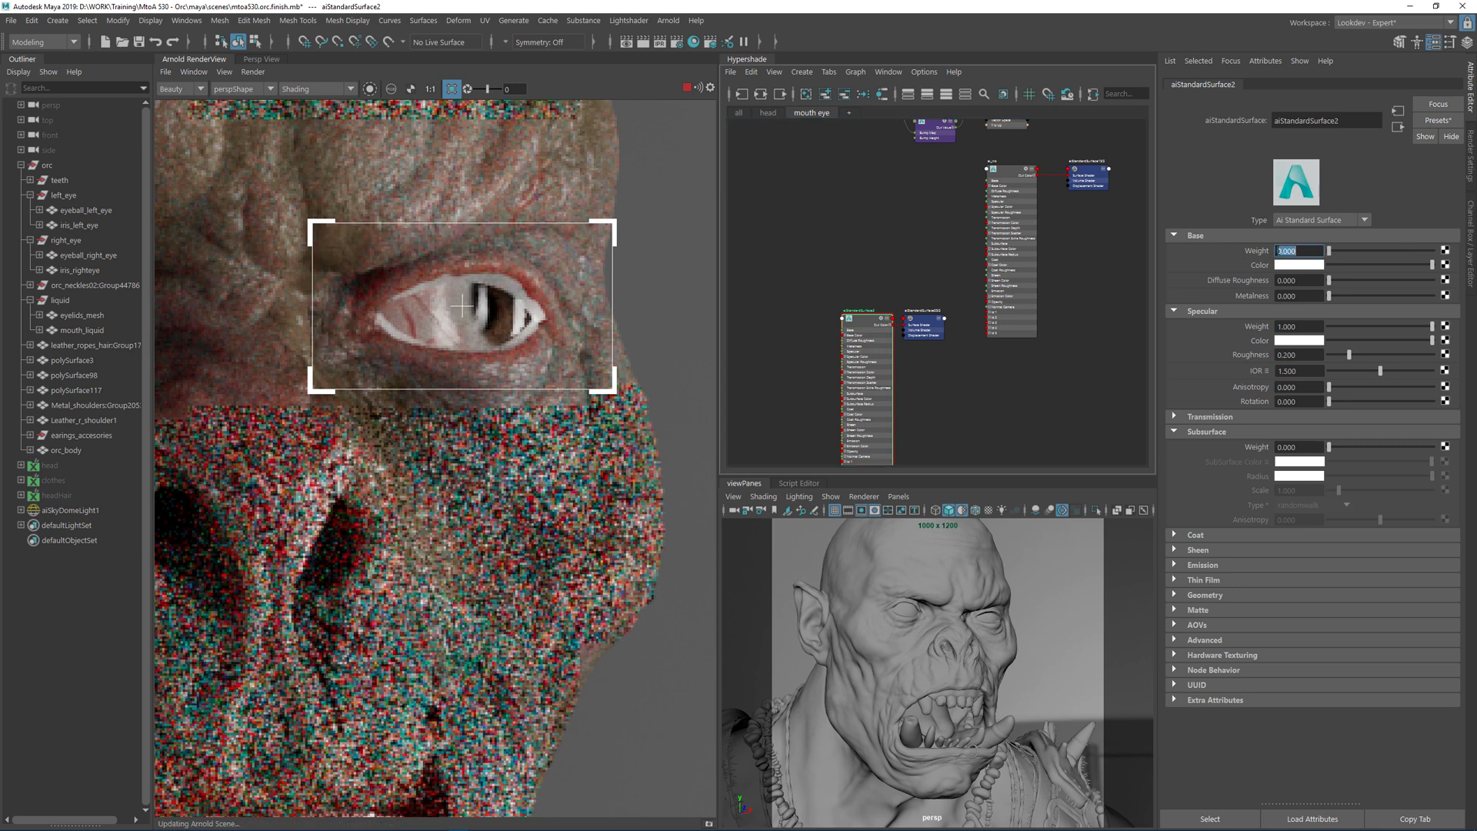
click(1300, 355)
text(0)
key(Return)
click(1298, 371)
text(1.33)
key(Return)
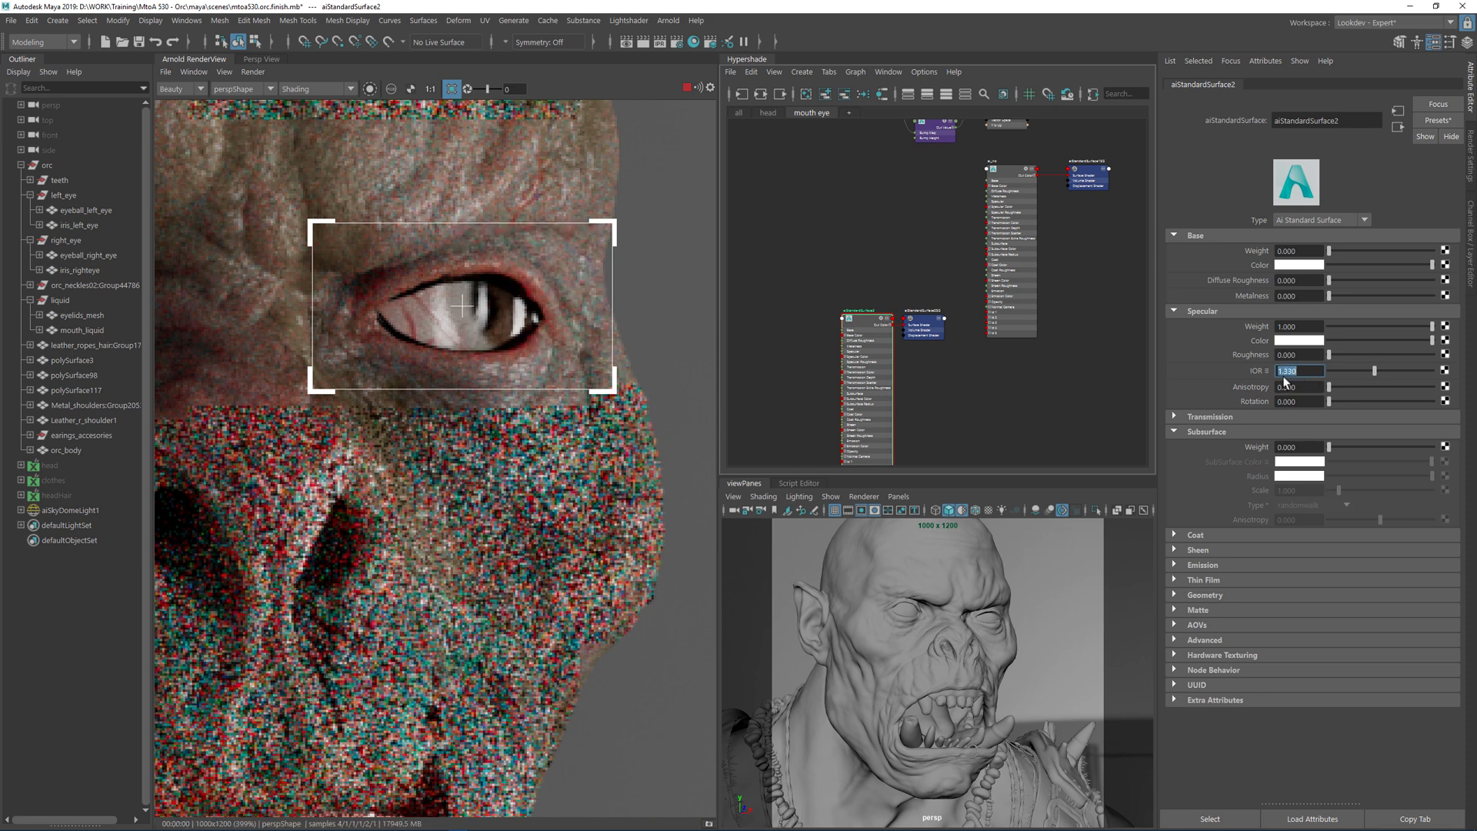
- Make the liquid shader fully transmissive by setting its Transmission Weight to 1, and clear the selection
click(1197, 417)
click(1291, 432)
text(1)
key(Return)
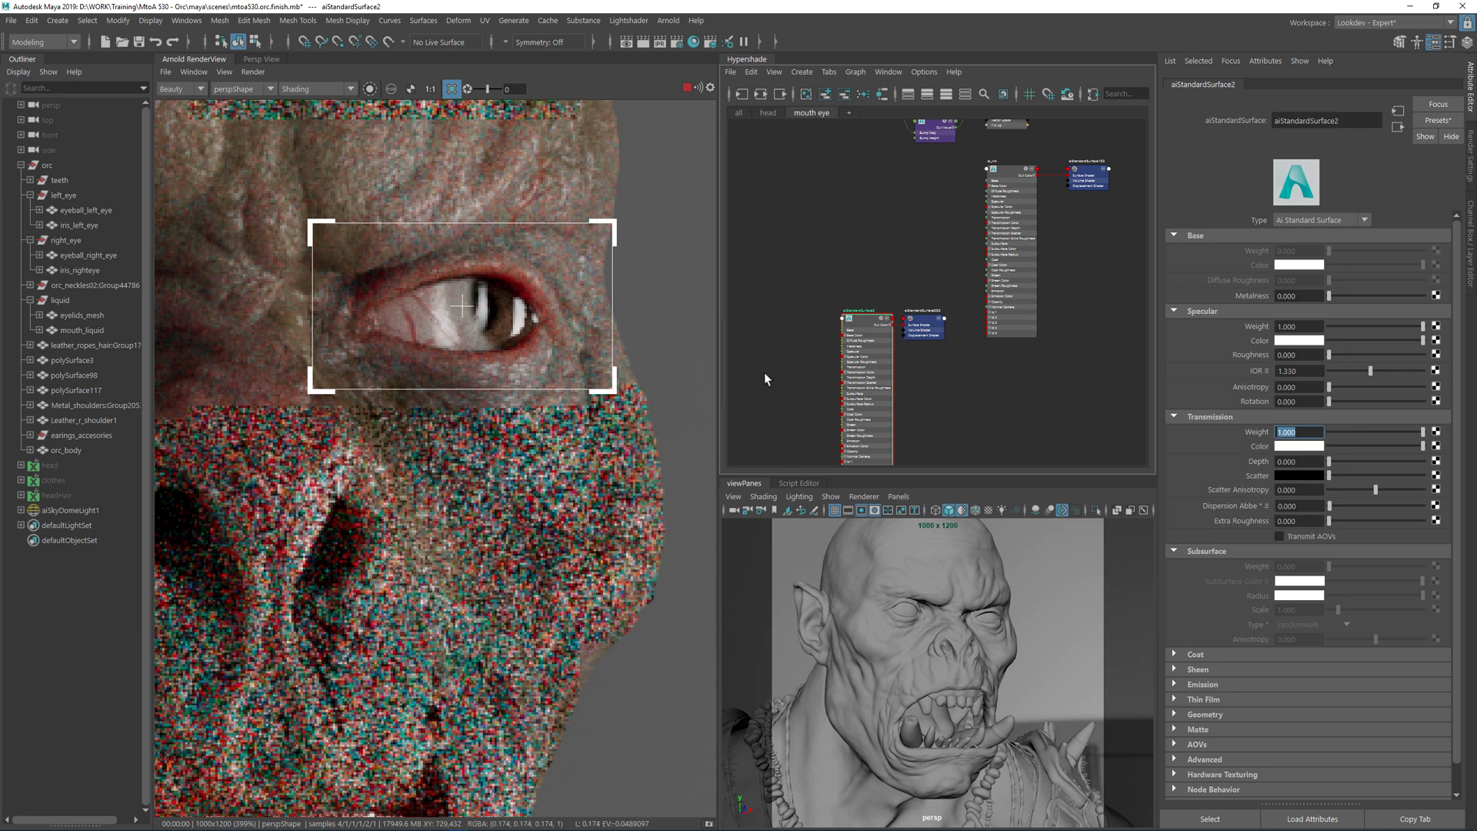
click(737, 236)
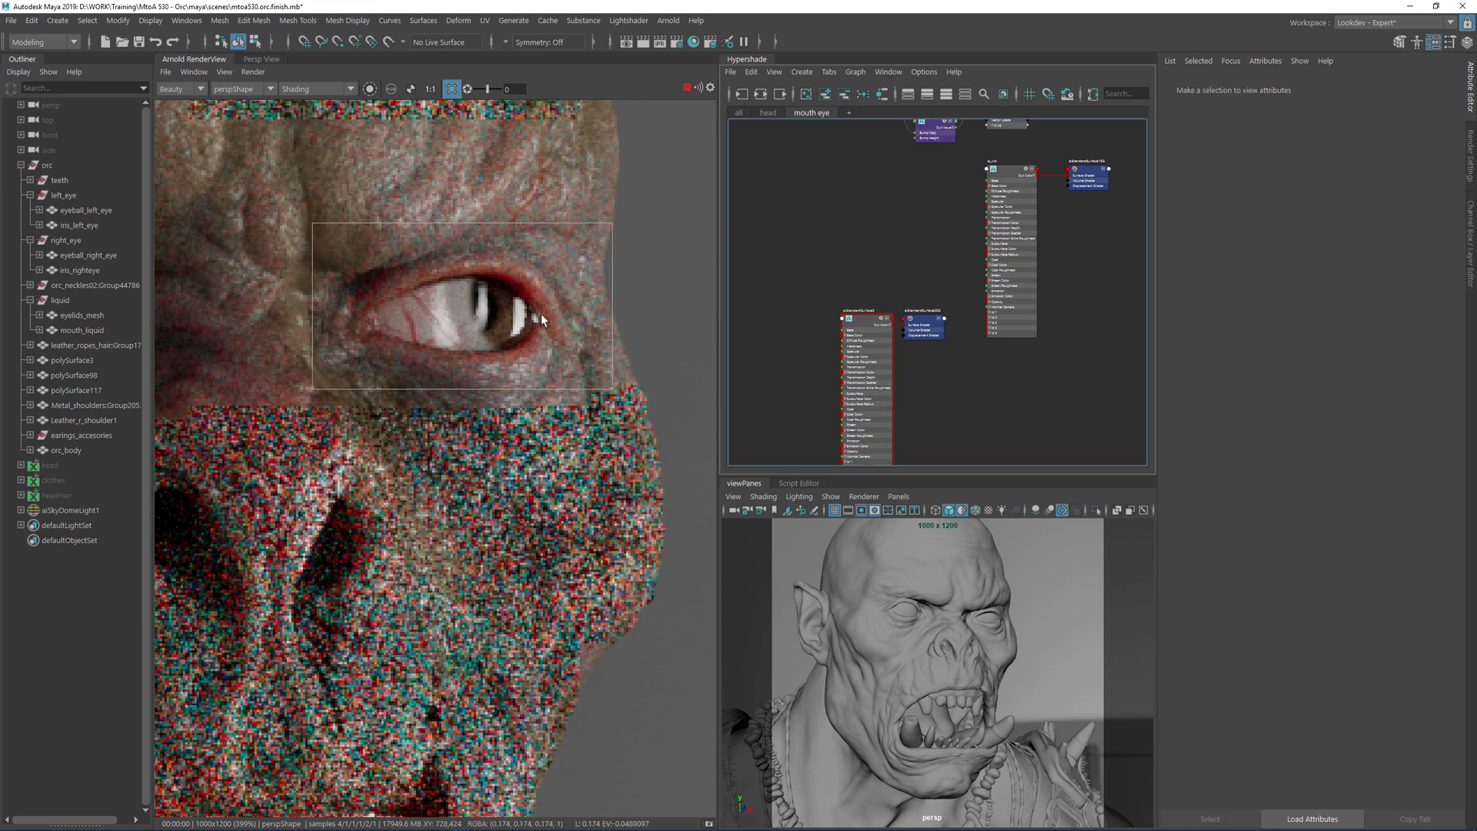
- Set the Arnold subdivision type of both mouth_liquid and eyelids_mesh to catclark
click(92, 255)
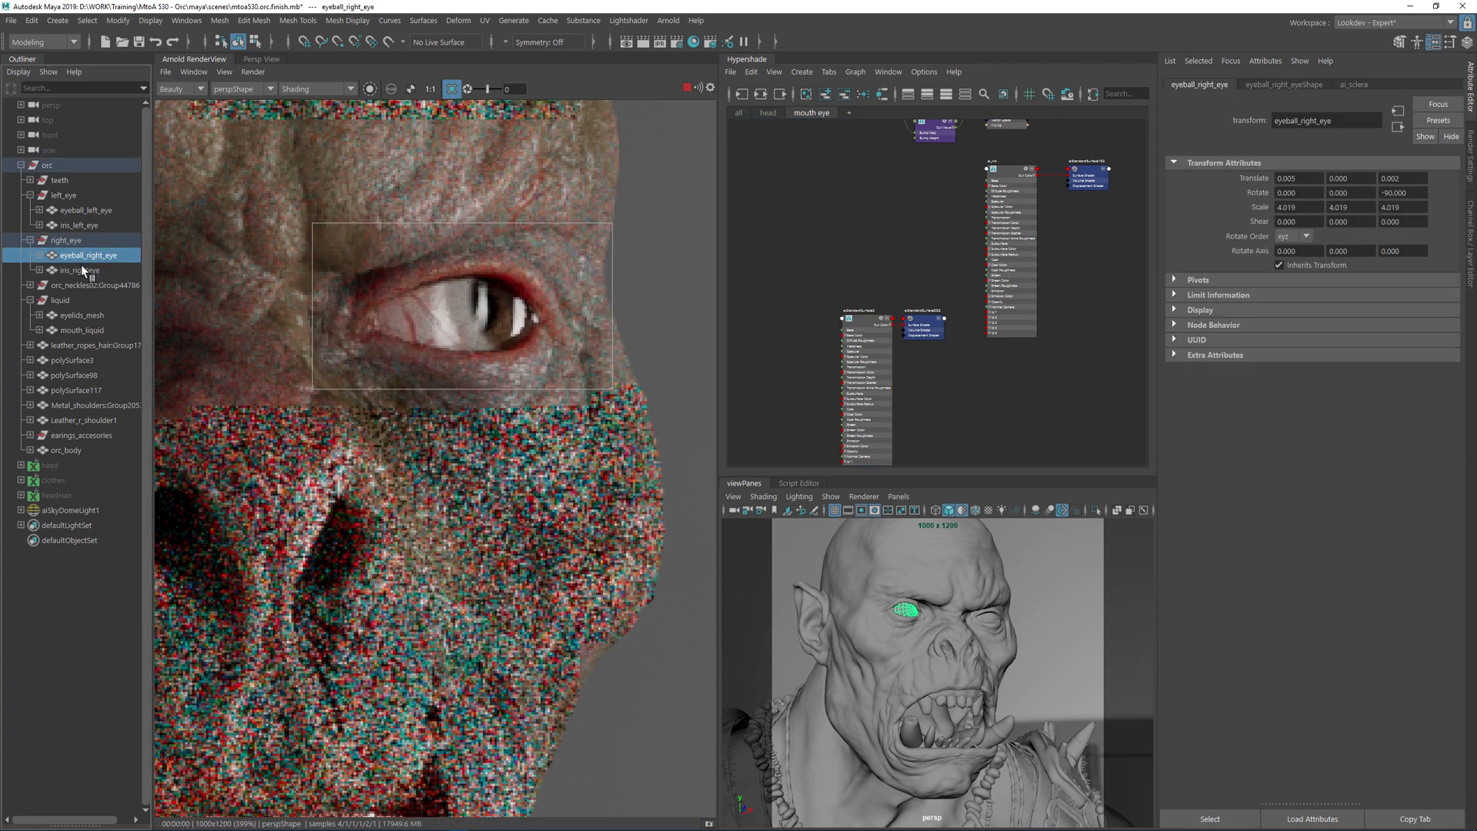
click(94, 311)
click(1249, 81)
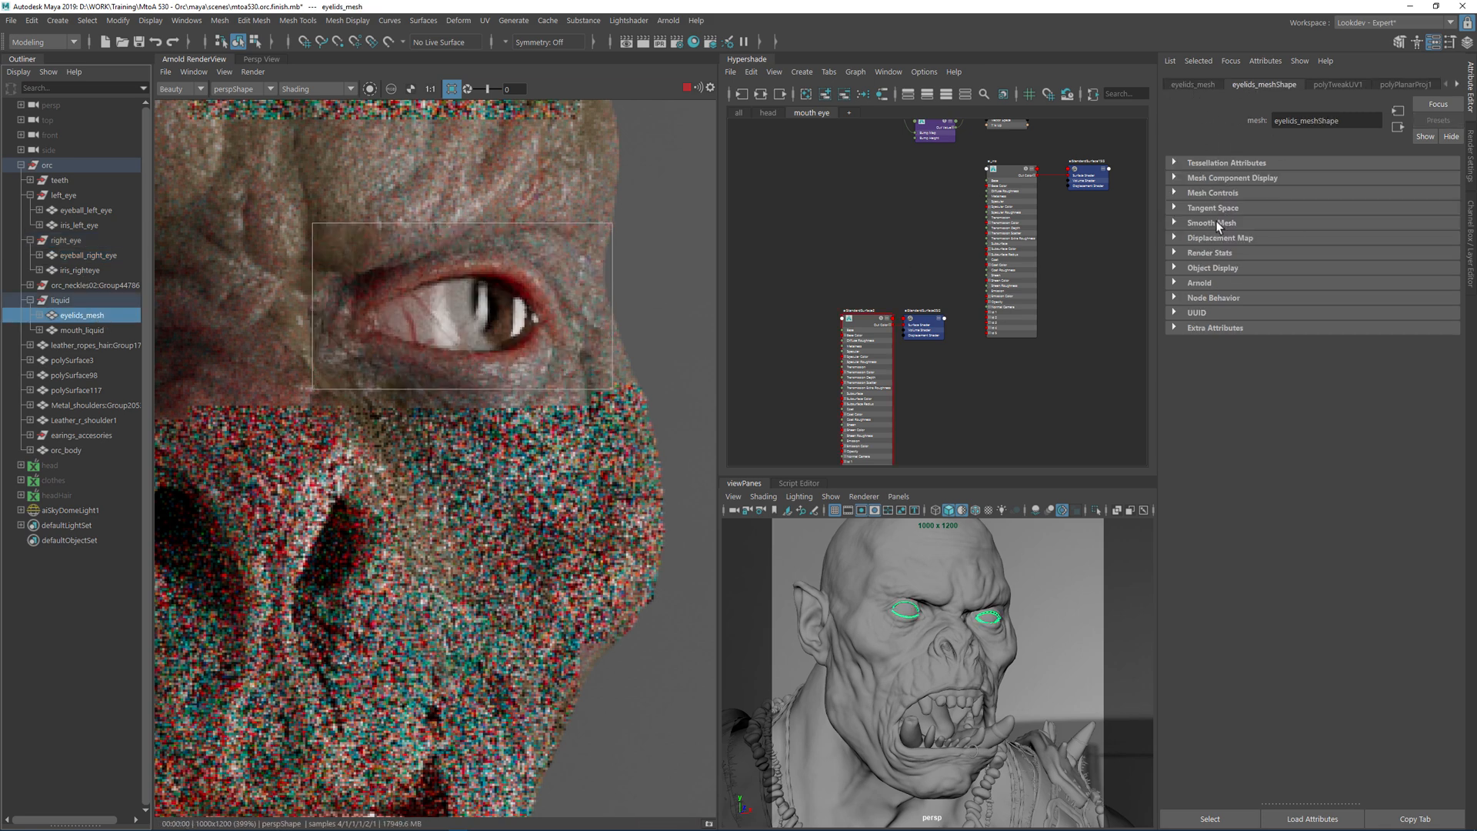
click(1194, 283)
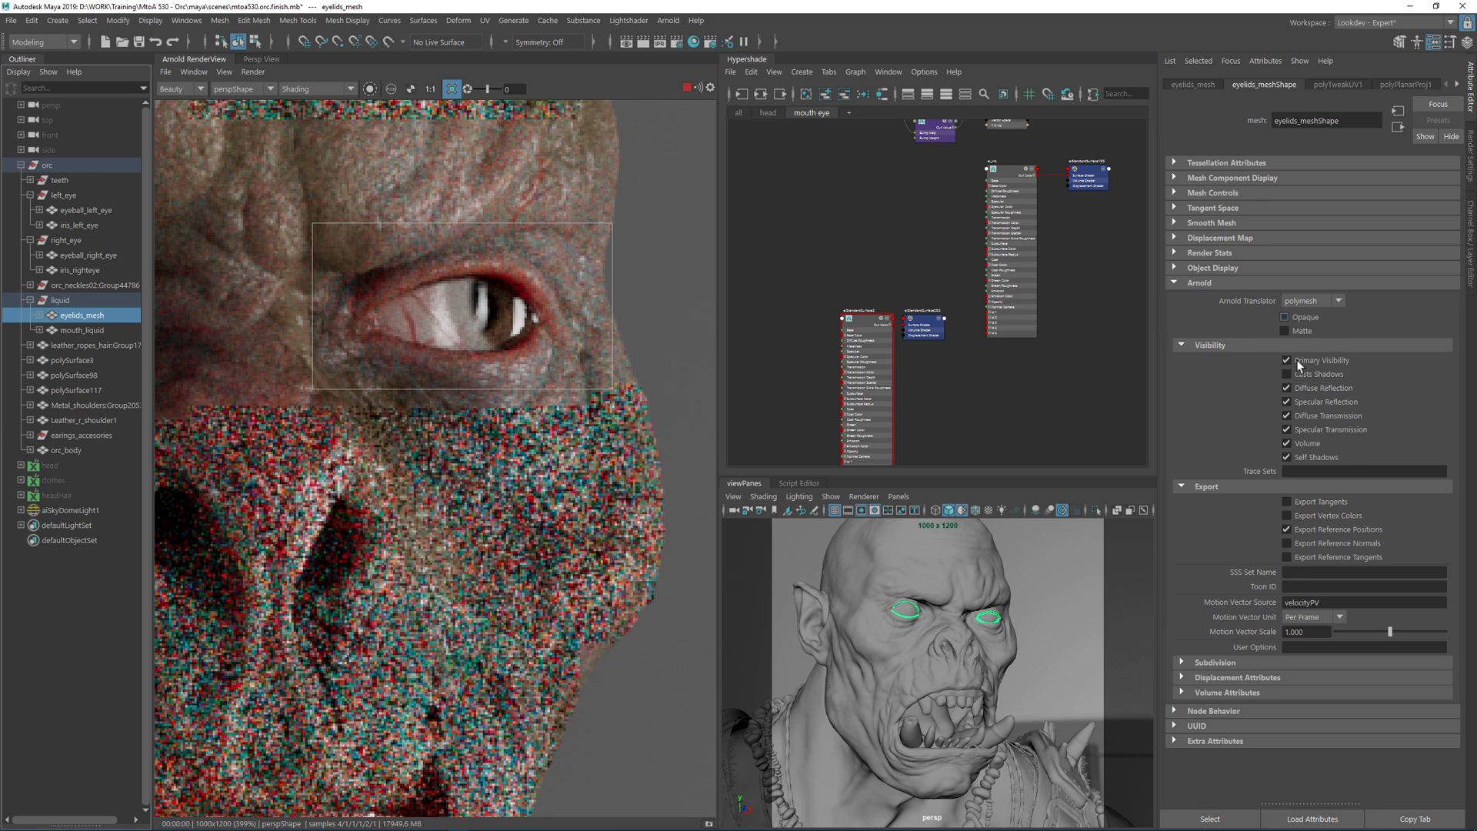
click(96, 330)
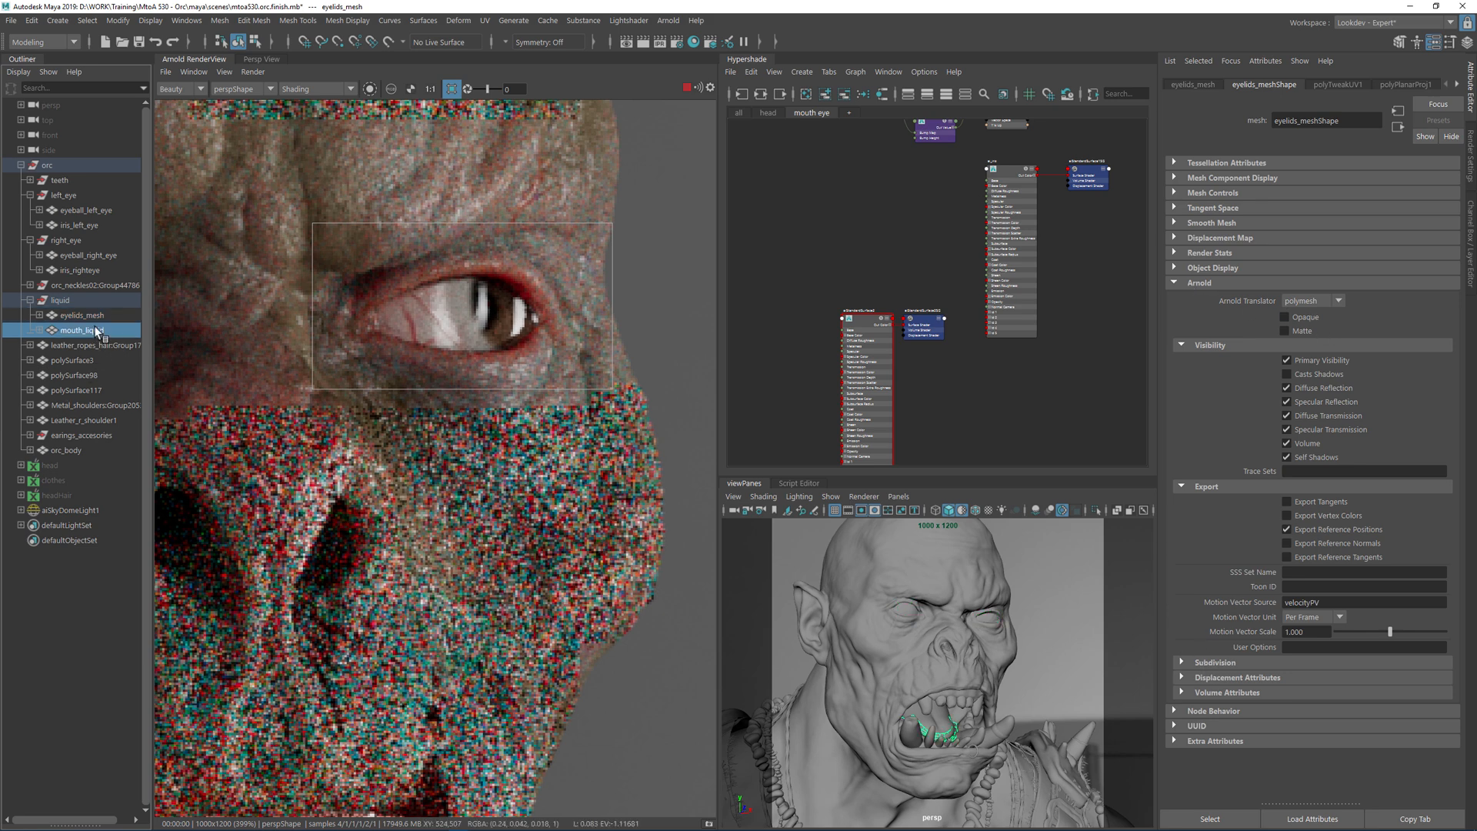
click(1212, 661)
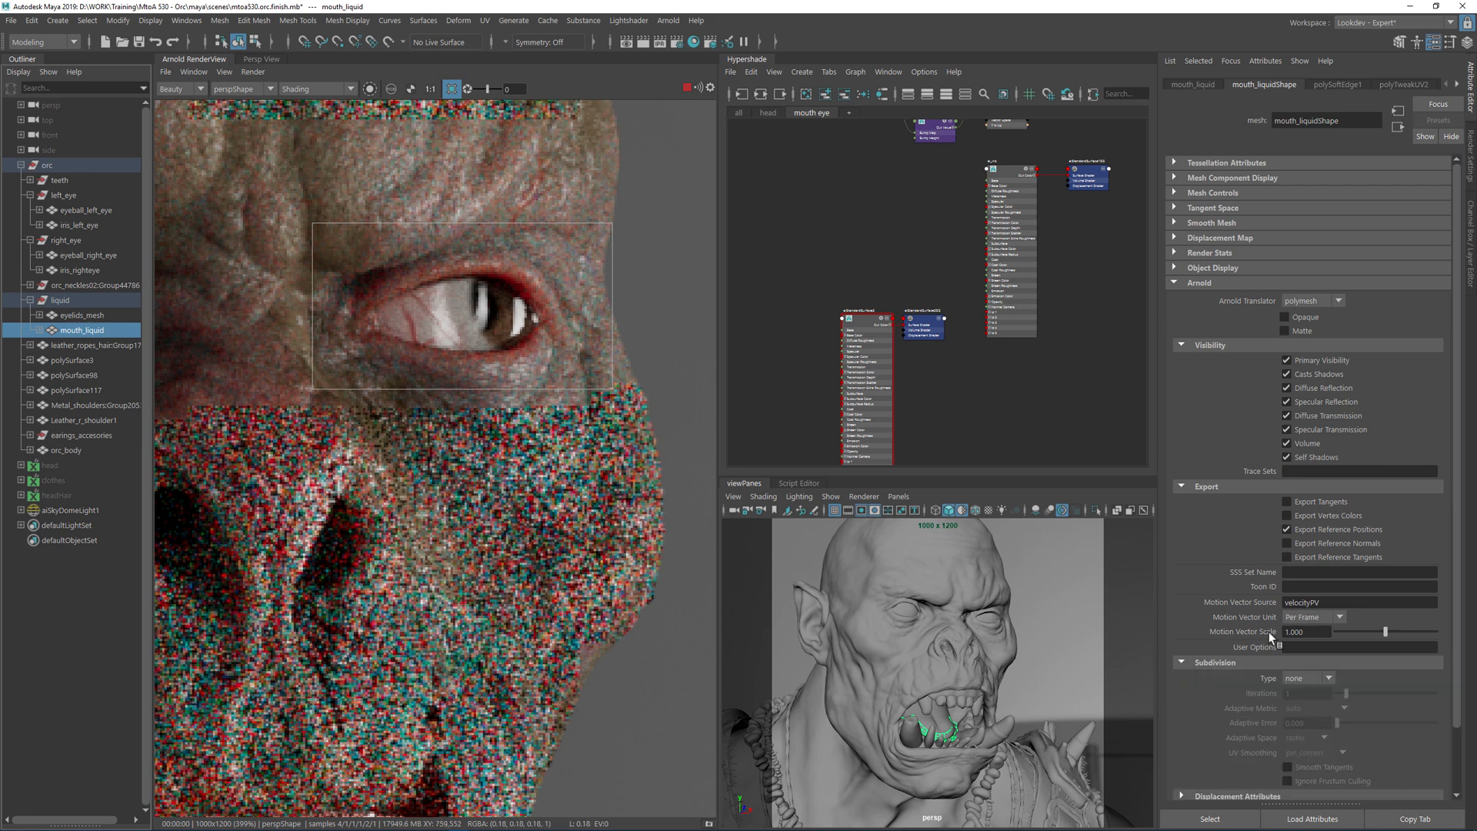
click(1291, 677)
click(1300, 708)
click(82, 314)
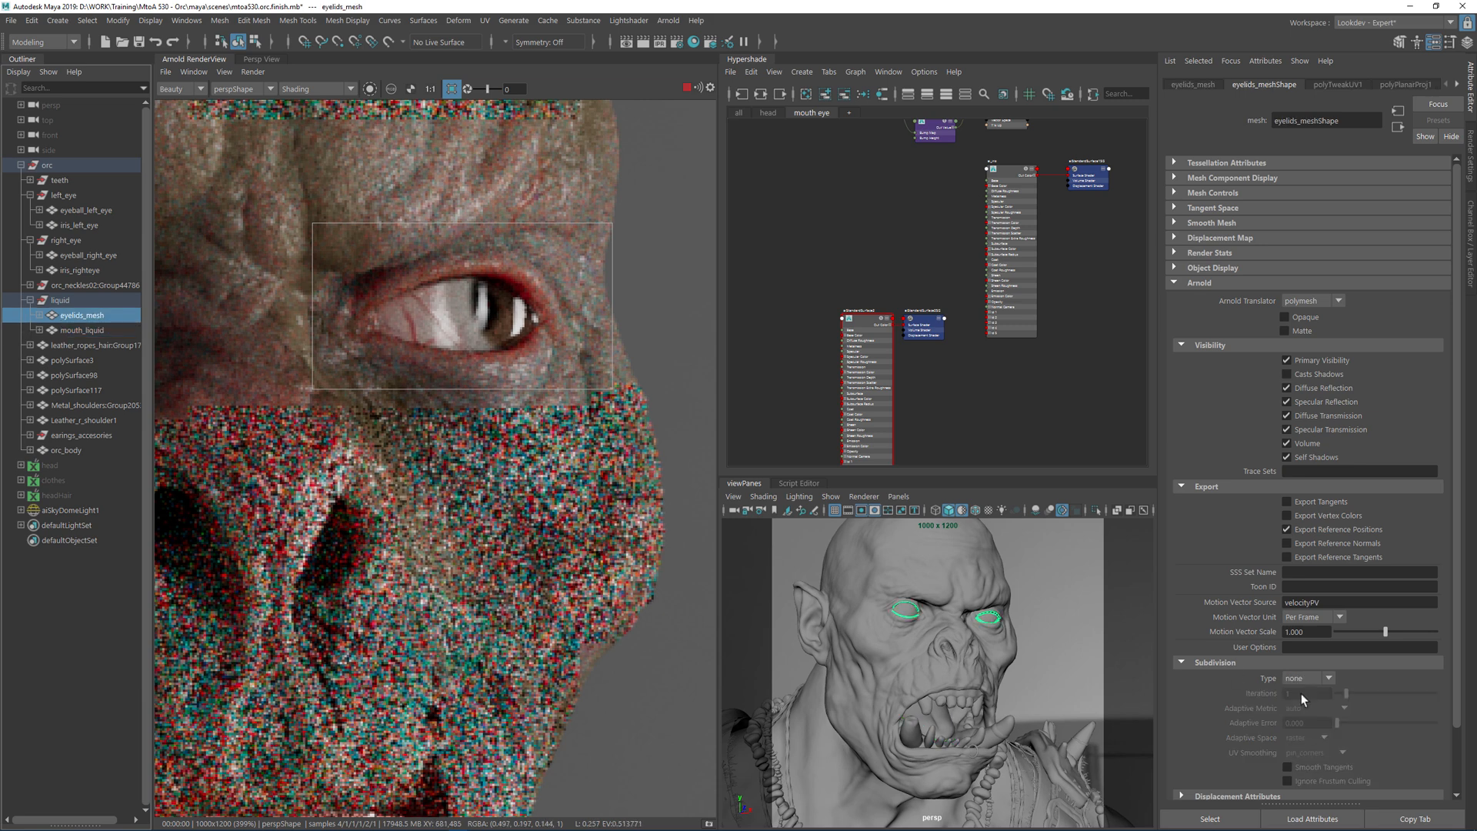
click(1312, 707)
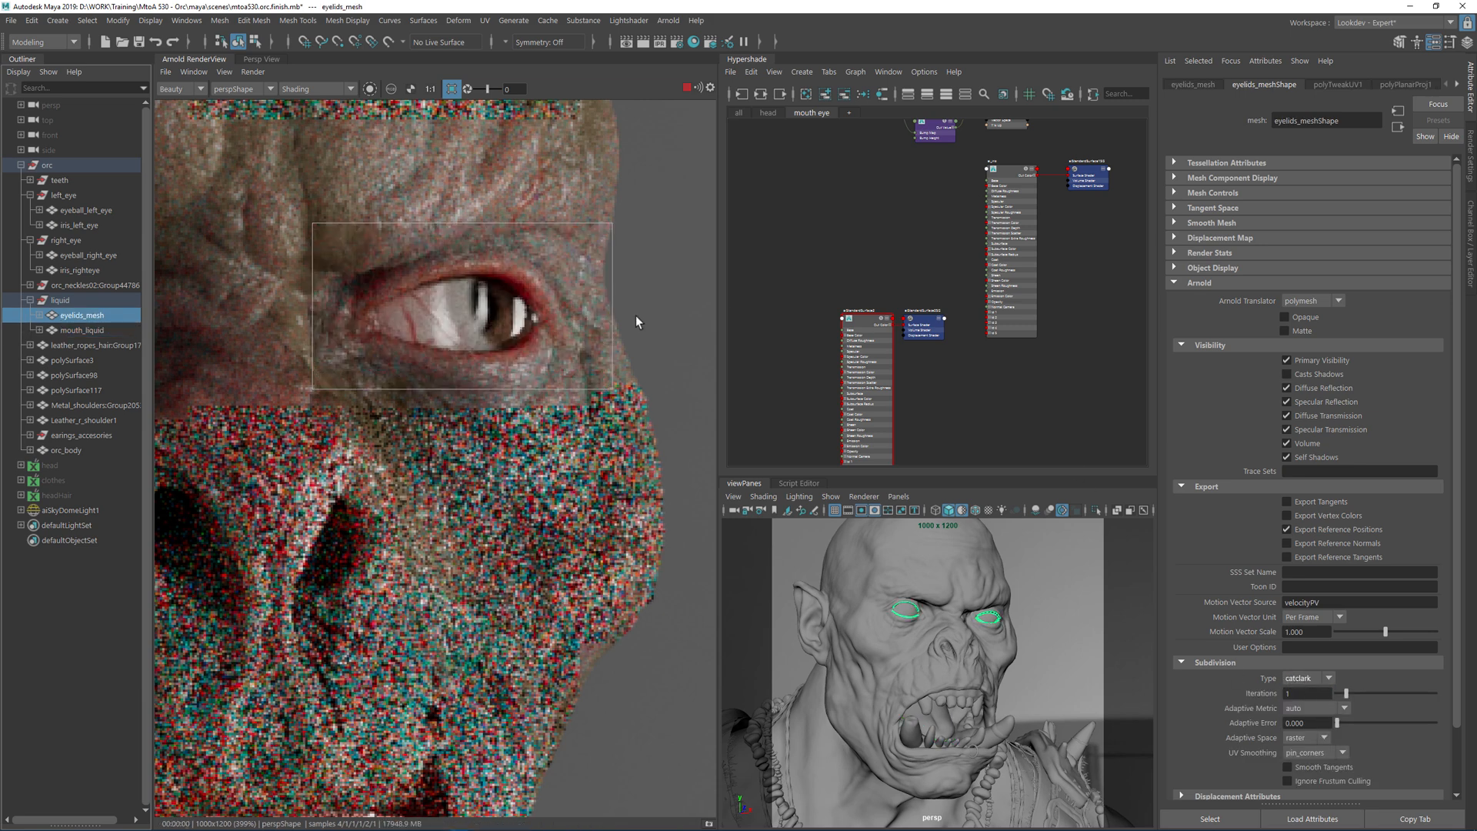
- Move aiStandardSurface2 and its shading group up beside the neighbouring shader, and render a region covering the orc's open mouth
scroll(459, 349, down, 4)
middle_drag(496, 404, 662, 269)
middle_drag(489, 320, 435, 240)
drag(674, 431, 523, 574)
scroll(884, 286, down, 3)
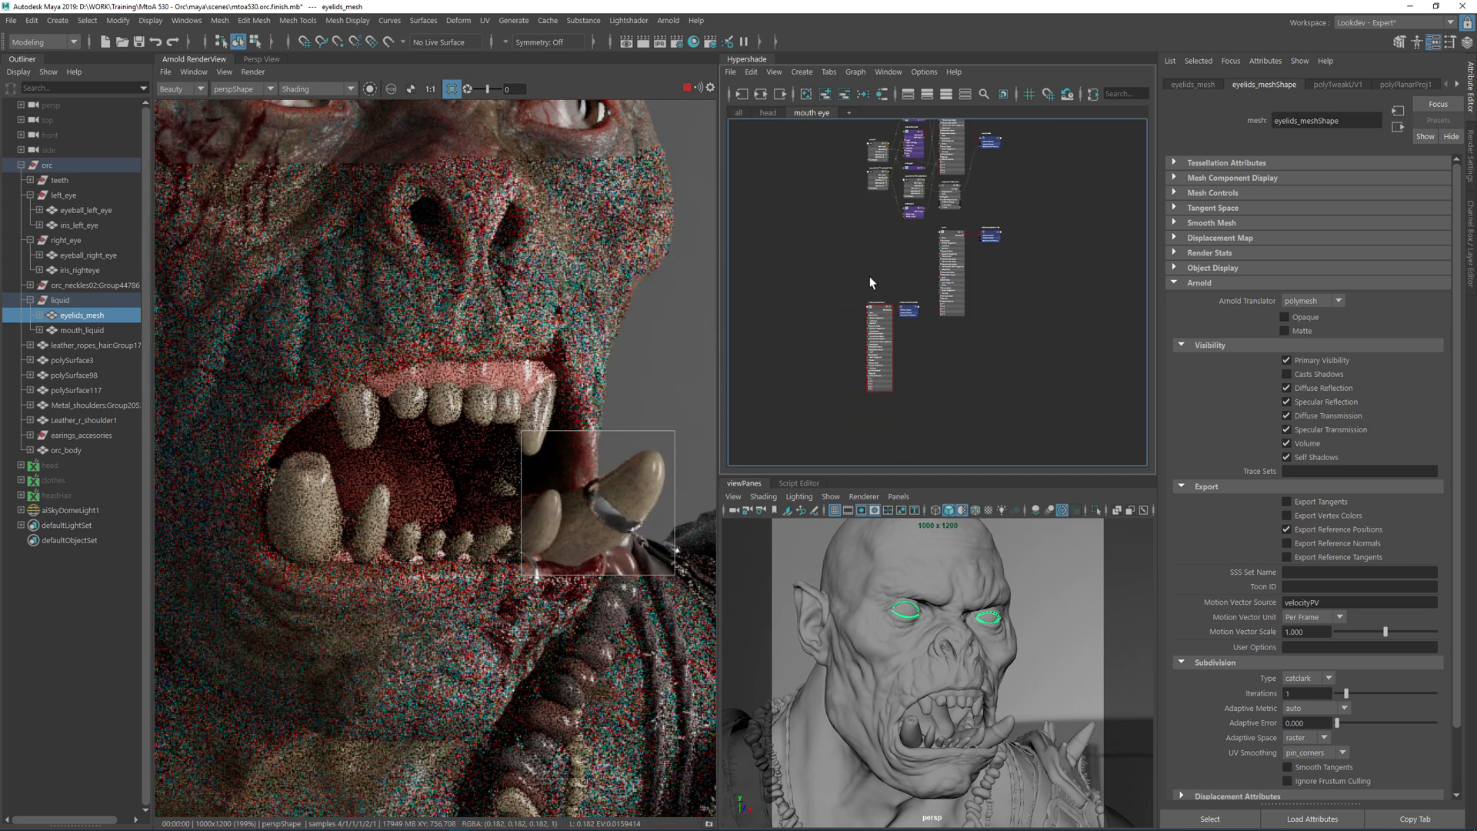
drag(910, 286, 916, 249)
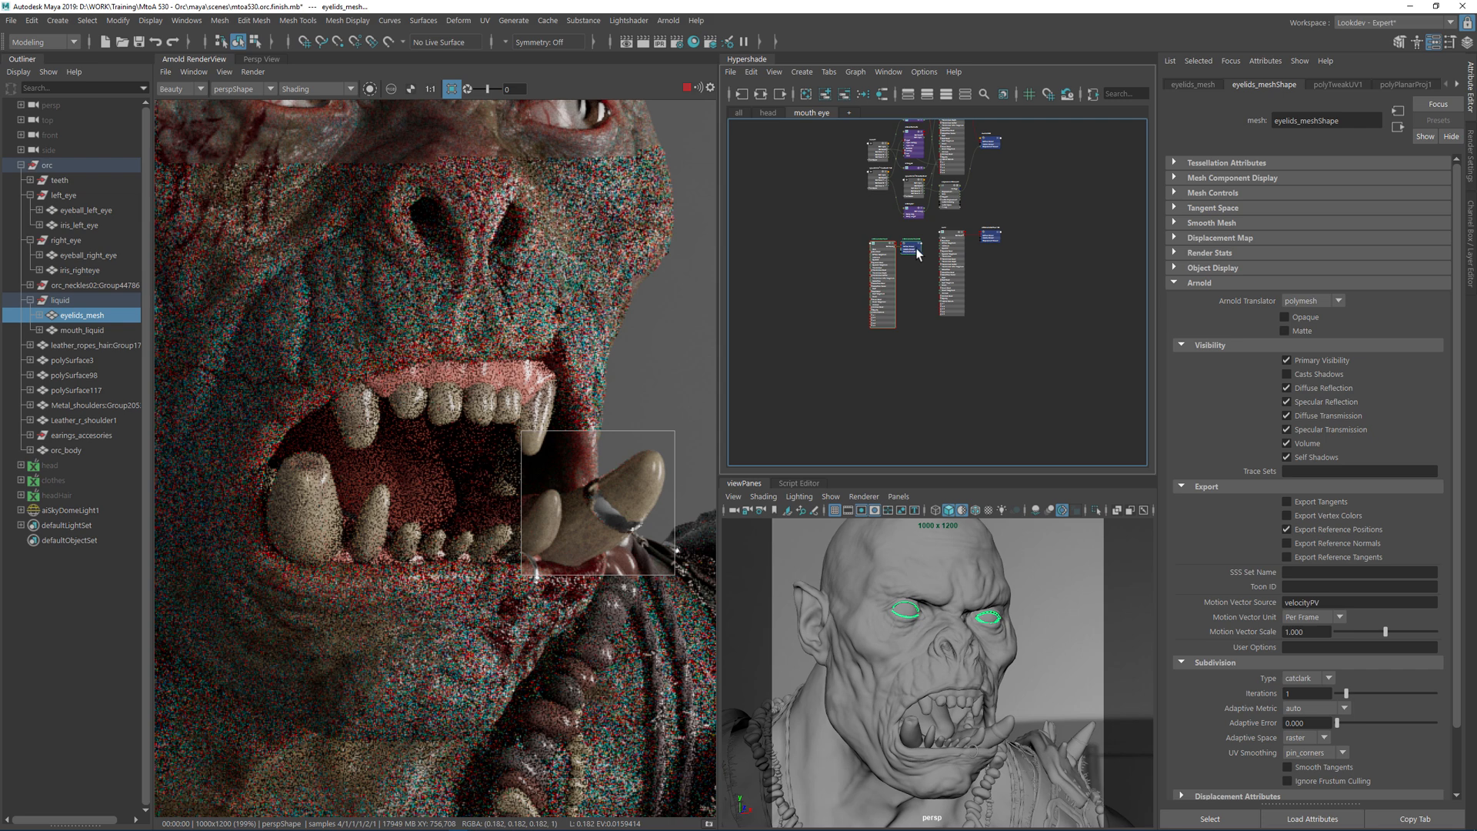
click(1007, 274)
mouse_move(235, 404)
mouse_down()
mouse_move(413, 579)
mouse_move(617, 600)
mouse_up()
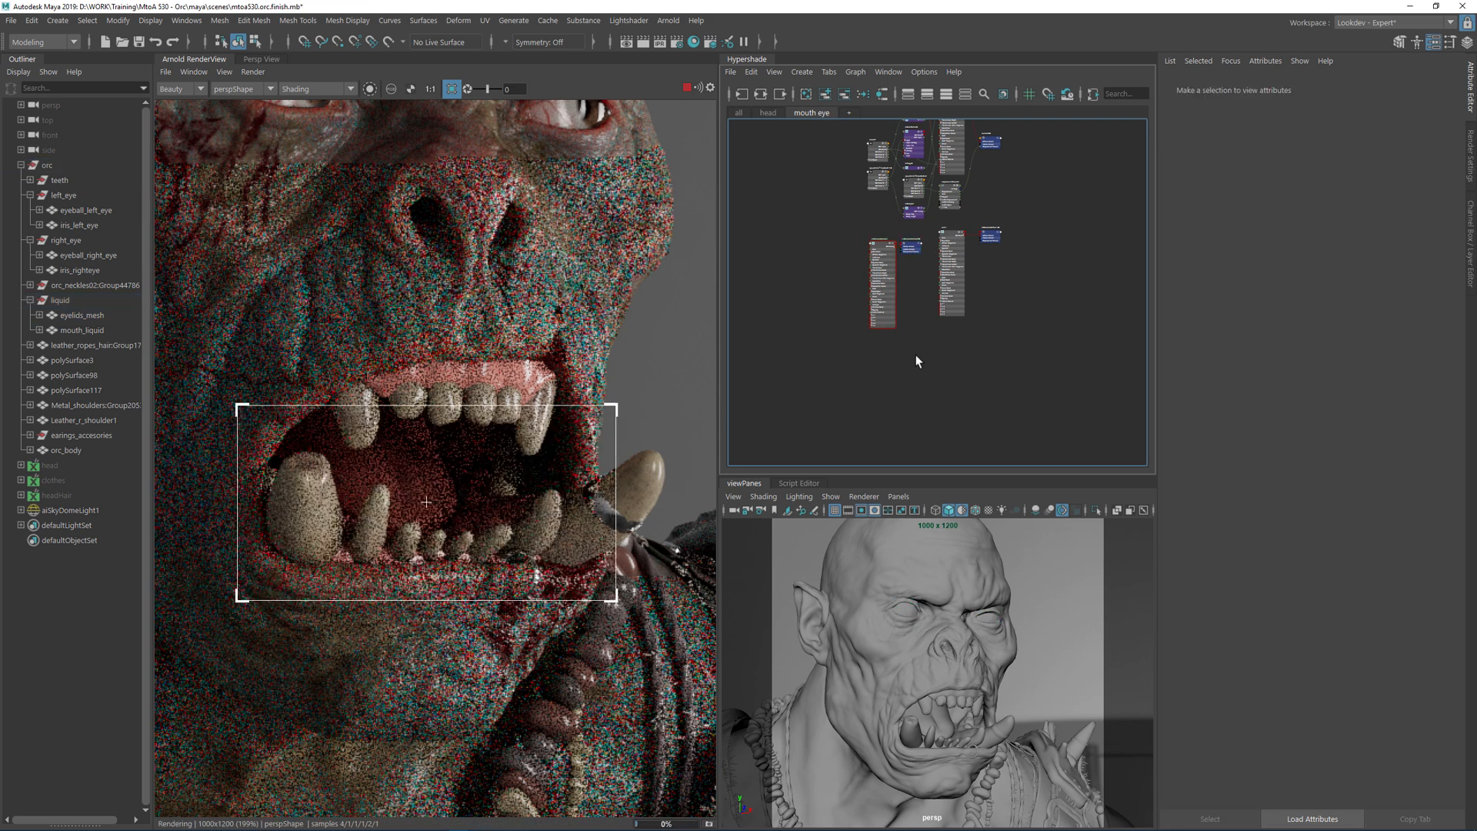
- Find ai_teeth in the graph of all scene shaders and select it with its shading group and the teeth.1001.png texture
click(740, 113)
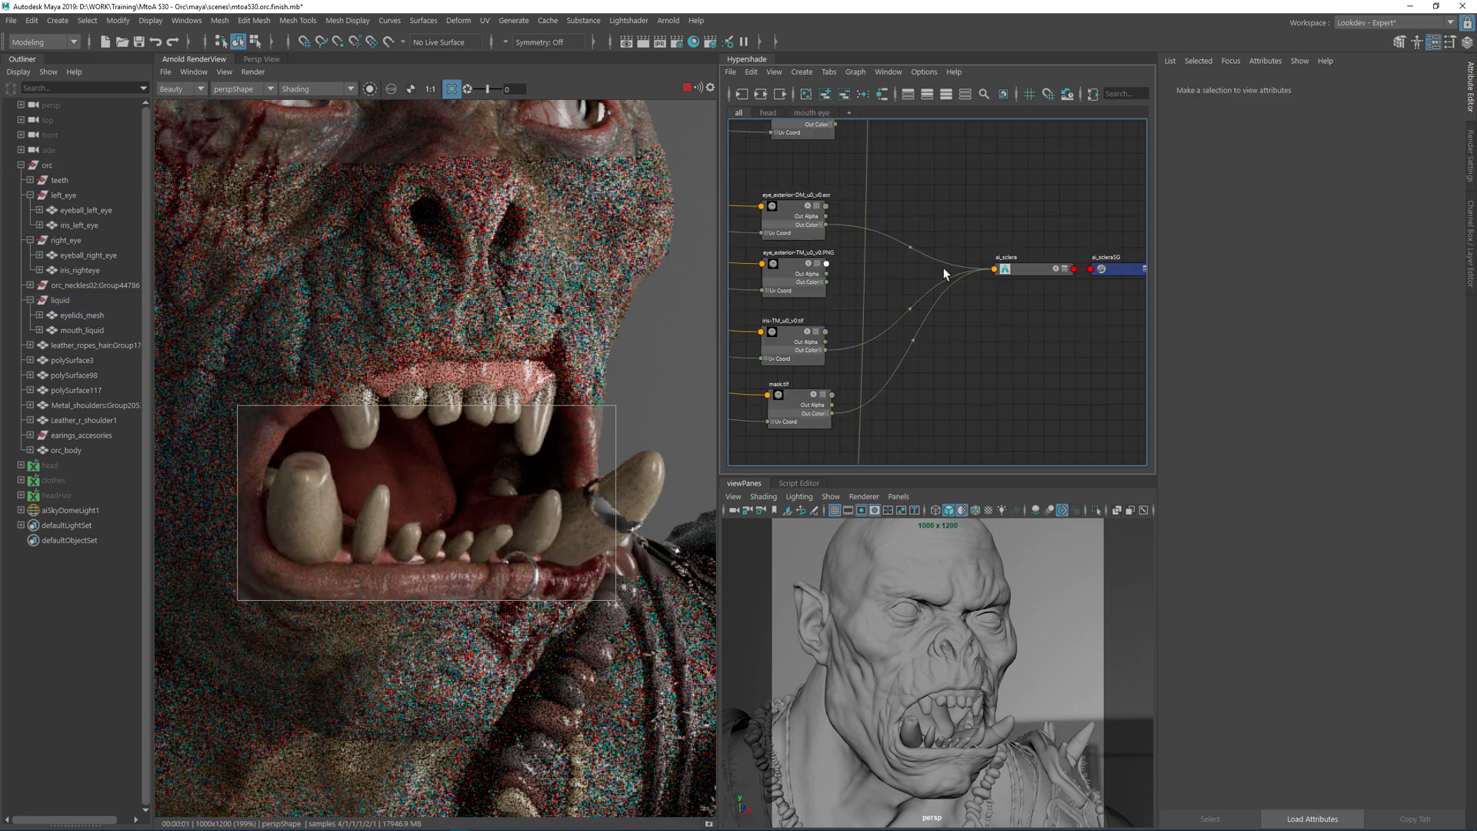
scroll(971, 213, down, 5)
alt+middle_drag(958, 178, 971, 424)
alt+middle_drag(978, 154, 976, 318)
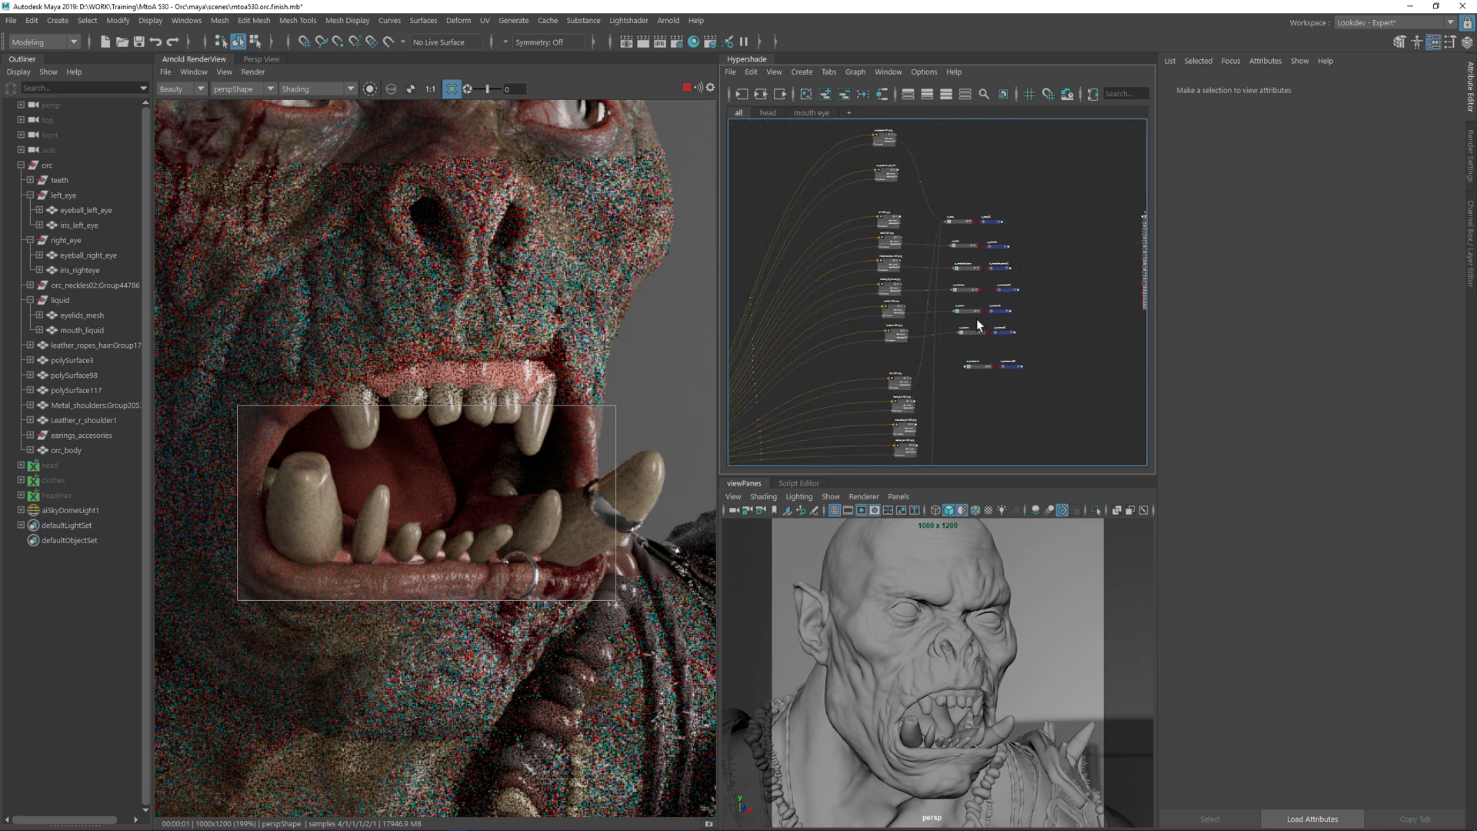
scroll(940, 245, up, 10)
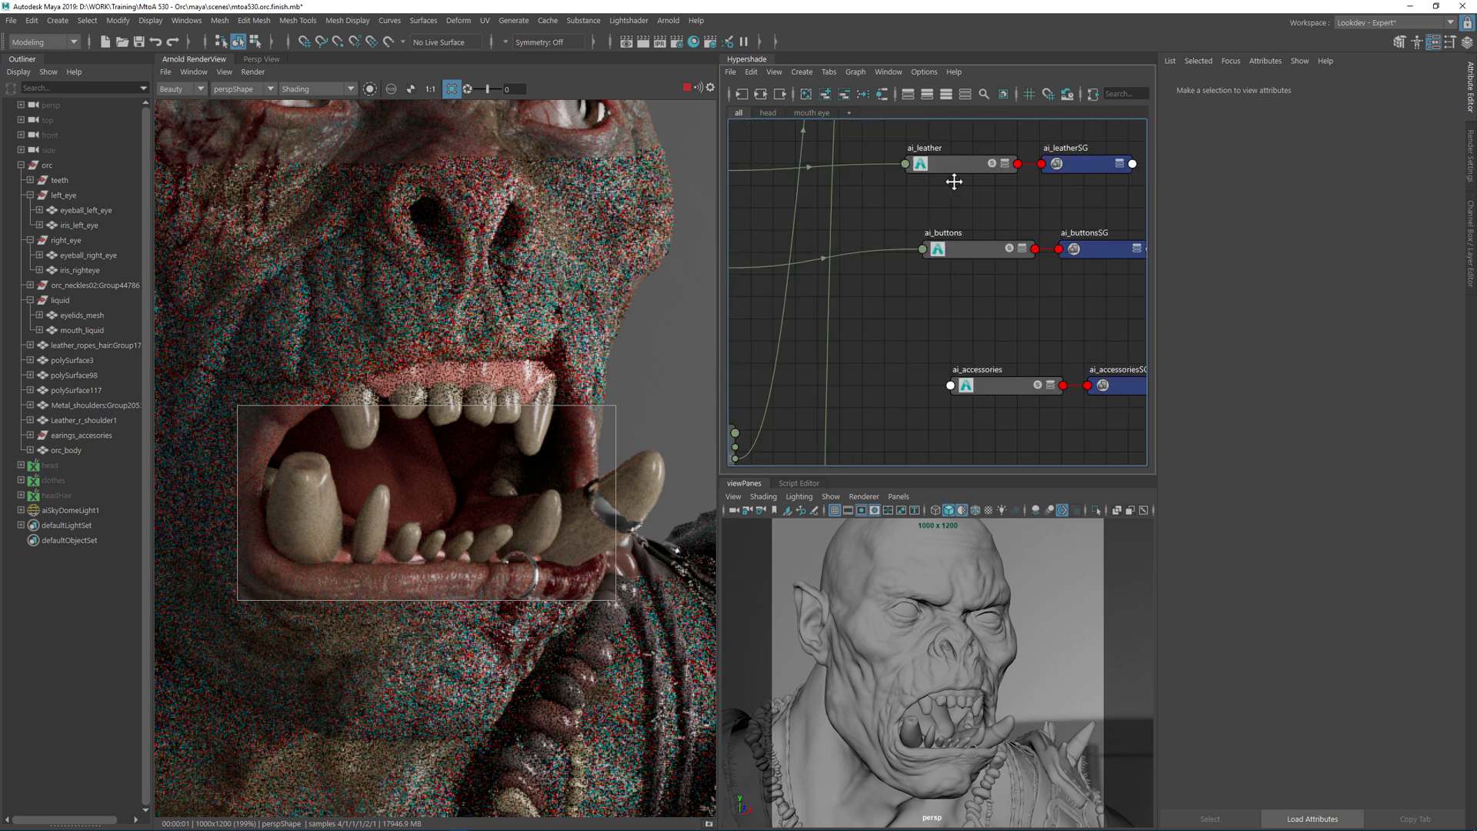
alt+middle_drag(959, 245, 967, 450)
scroll(959, 280, down, 3)
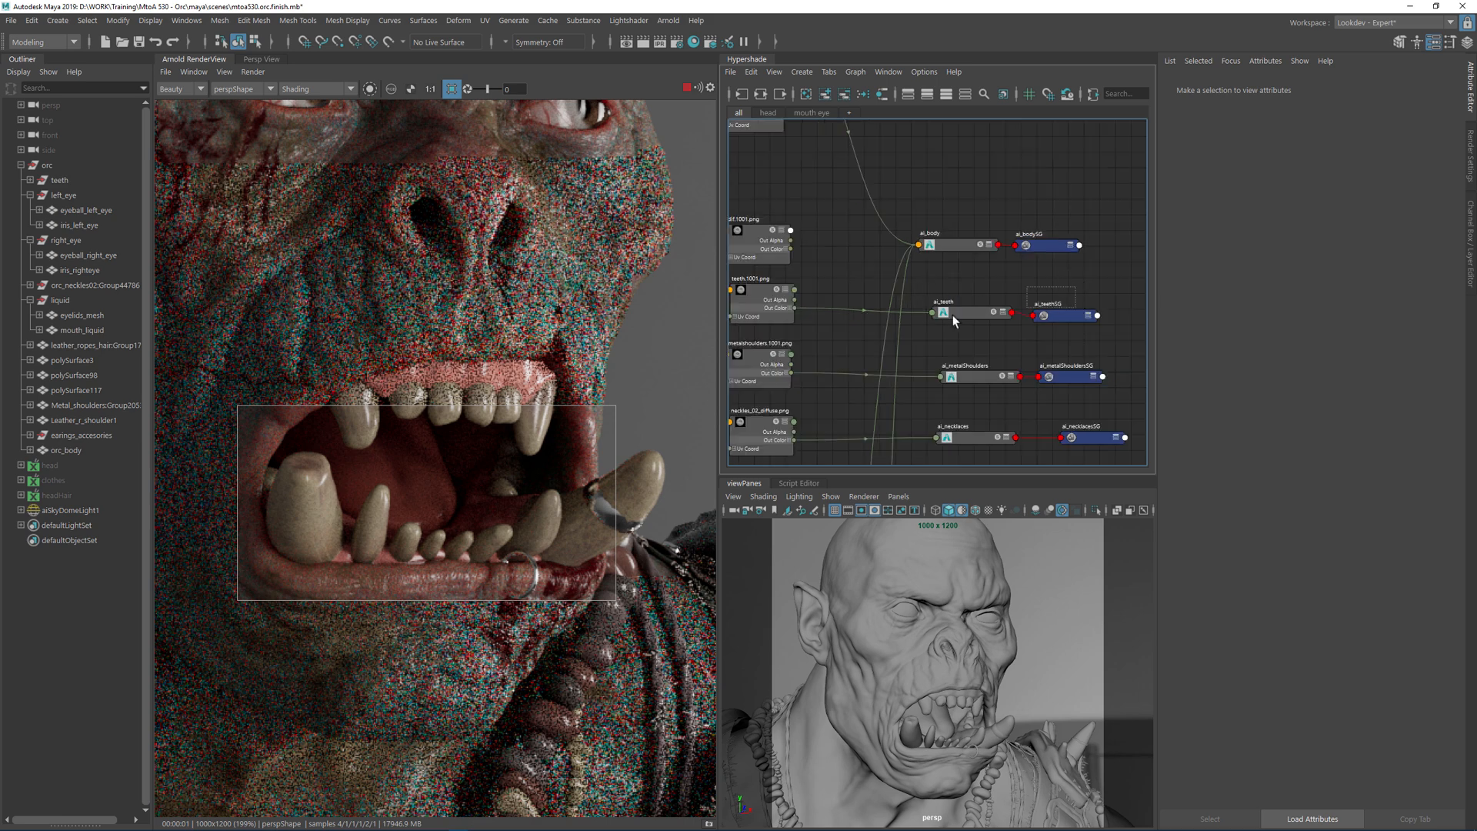
click(761, 312)
- Find the teeth_dirt.1001.png texture in the graph of all scene shaders and add it to the selection
scroll(854, 331, down, 2)
scroll(902, 242, down, 4)
alt+middle_drag(899, 308, 908, 133)
scroll(862, 246, up, 5)
scroll(888, 299, up, 2)
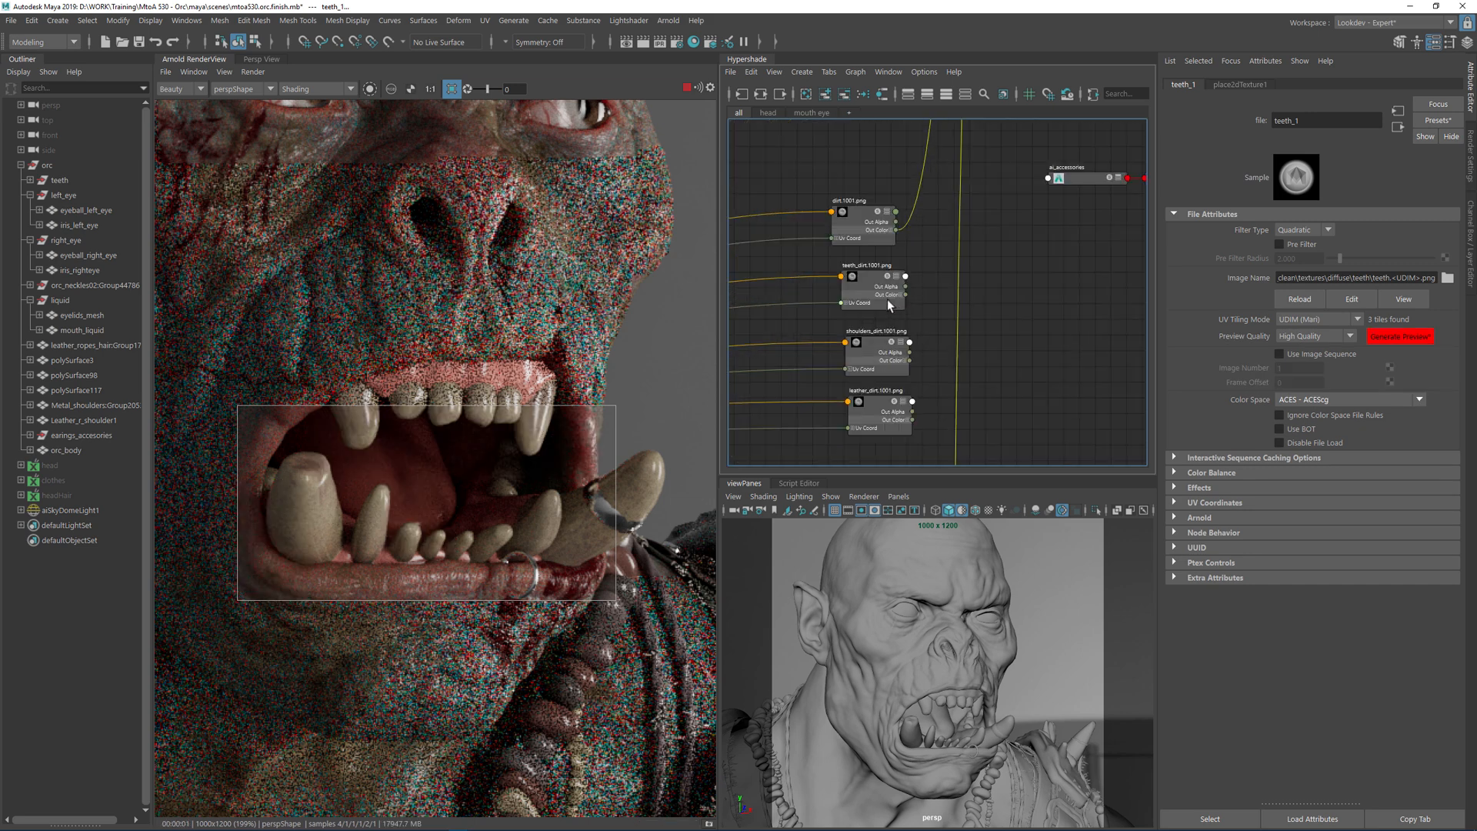
click(874, 277)
- Look through the remaining texture nodes in the full shader graph for further teeth maps
alt+middle_drag(1051, 407, 973, 303)
alt+middle_drag(995, 405, 990, 263)
alt+middle_drag(983, 350, 973, 150)
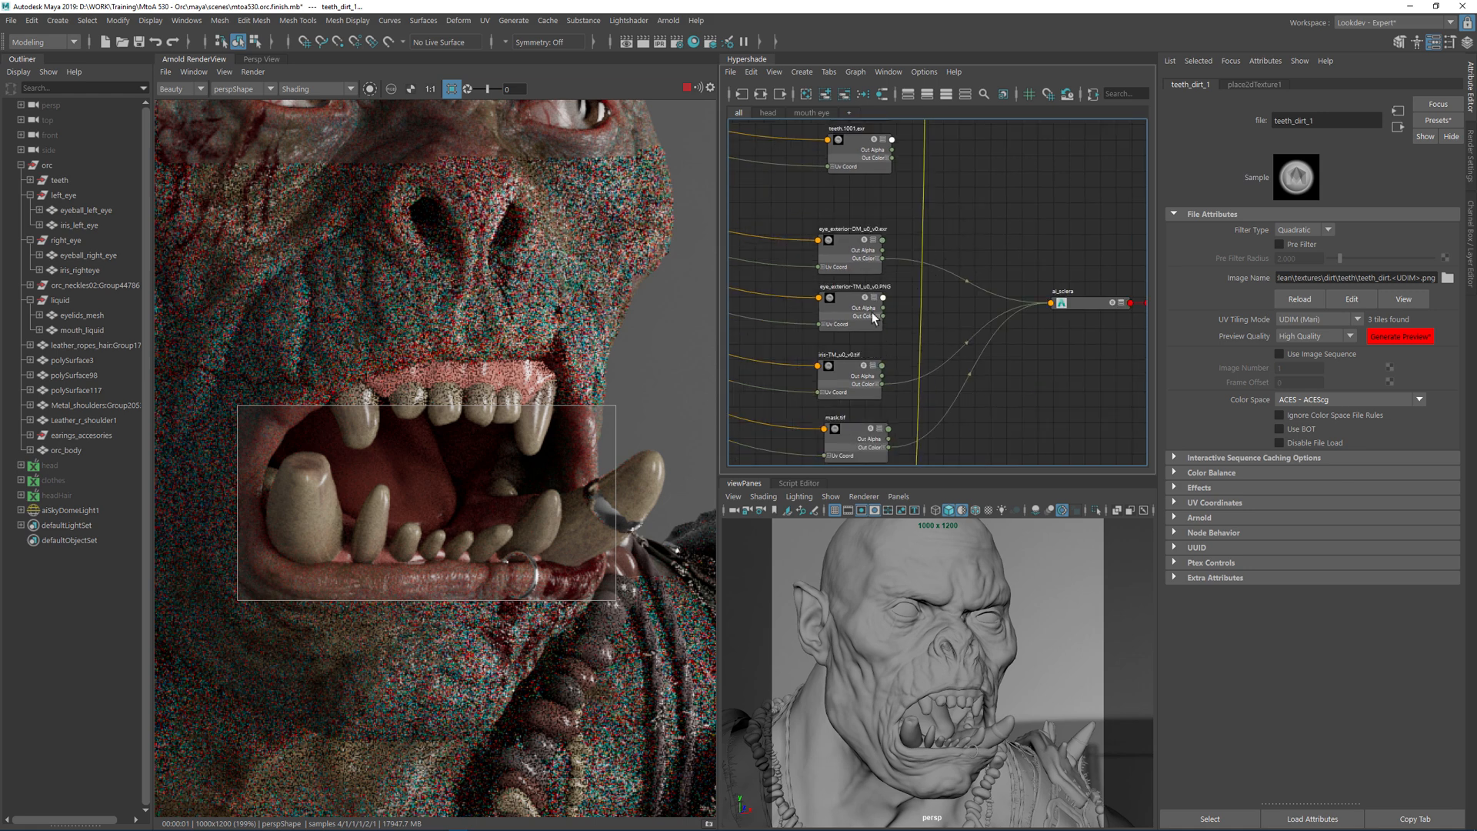
alt+middle_drag(1046, 410, 1020, 317)
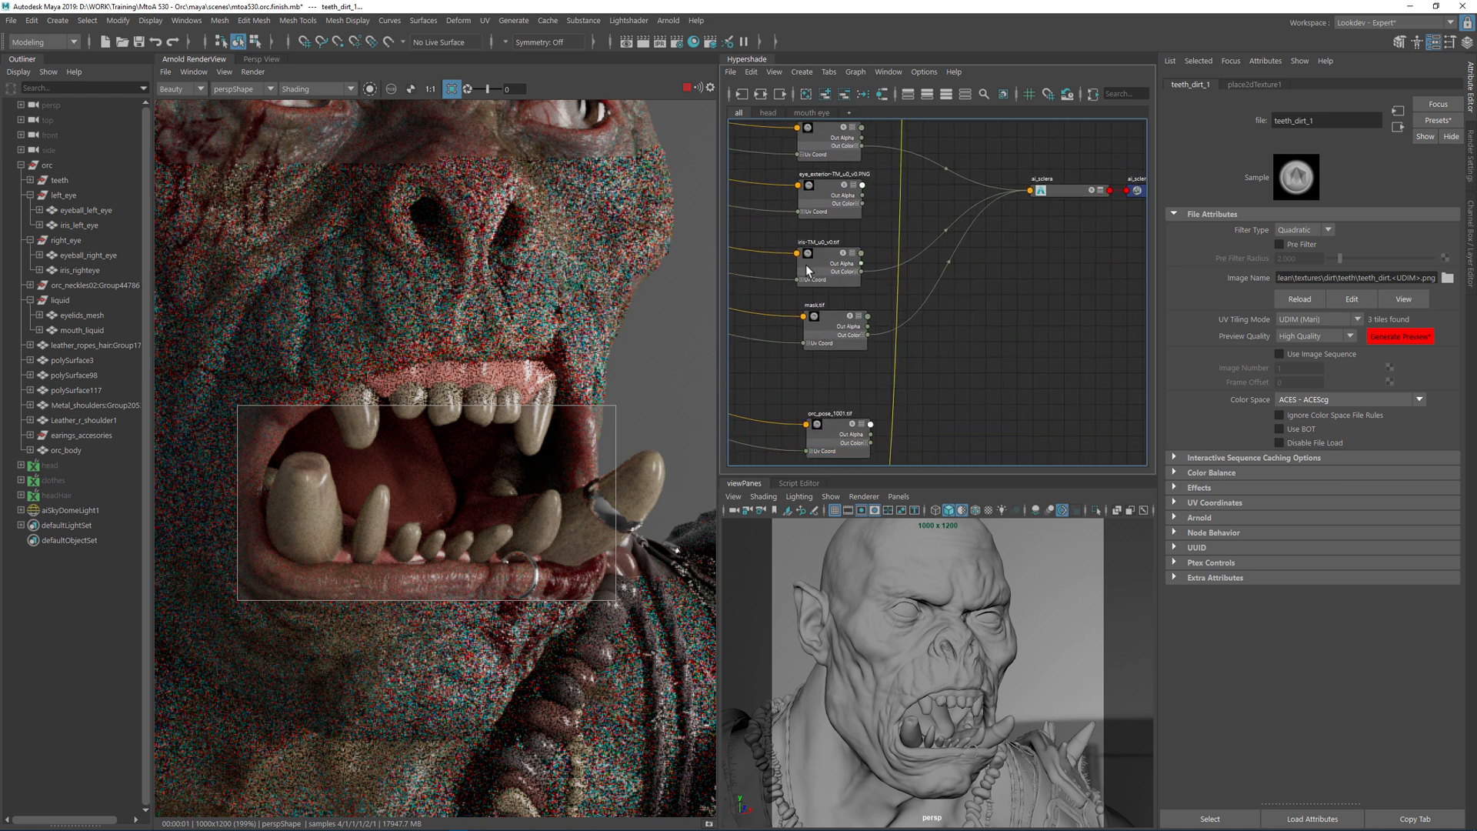
alt+middle_drag(952, 390, 990, 323)
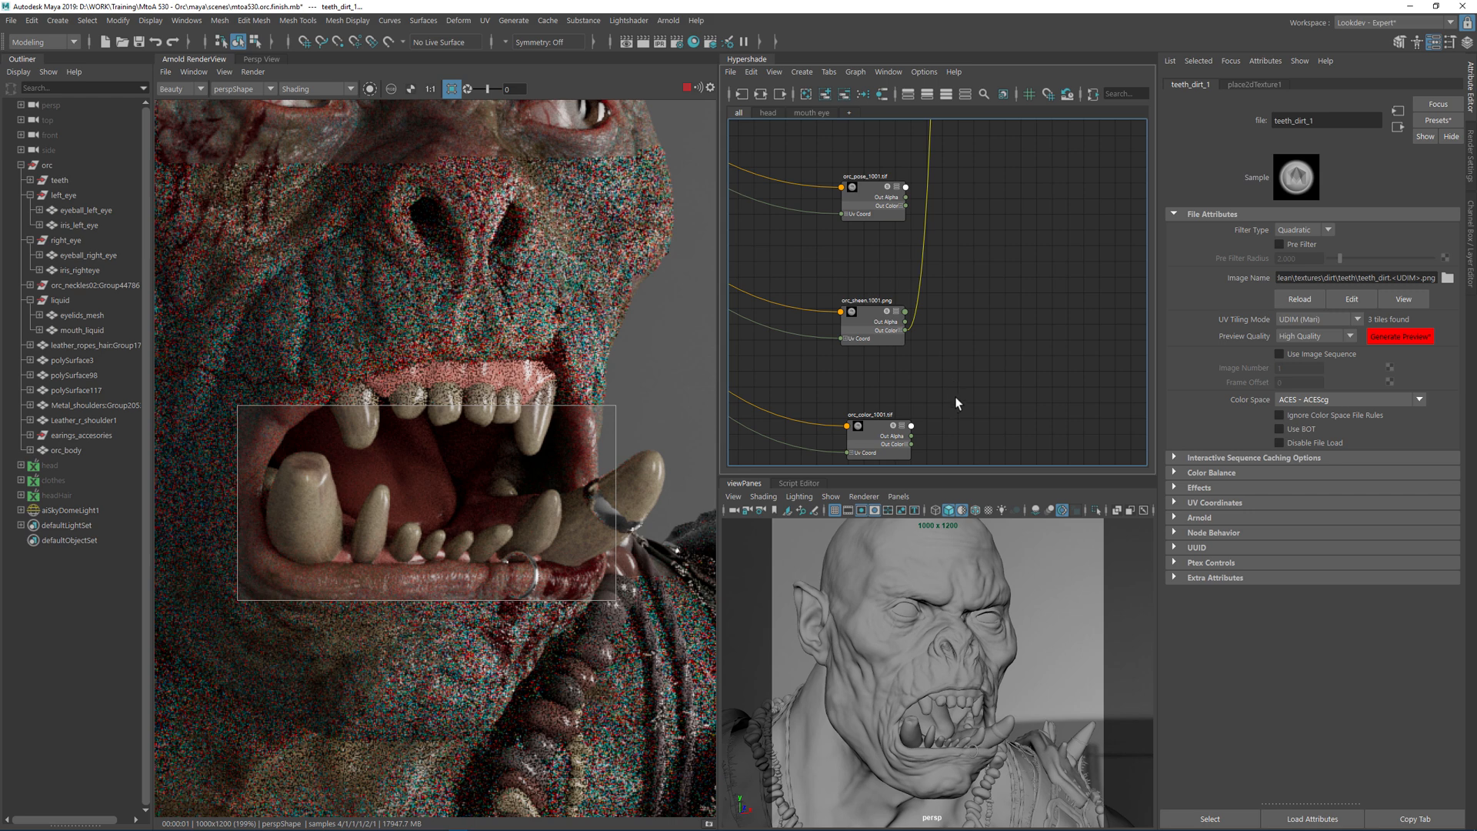
alt+middle_drag(958, 392, 972, 315)
alt+middle_drag(1027, 173, 1022, 343)
alt+middle_drag(1058, 240, 1091, 615)
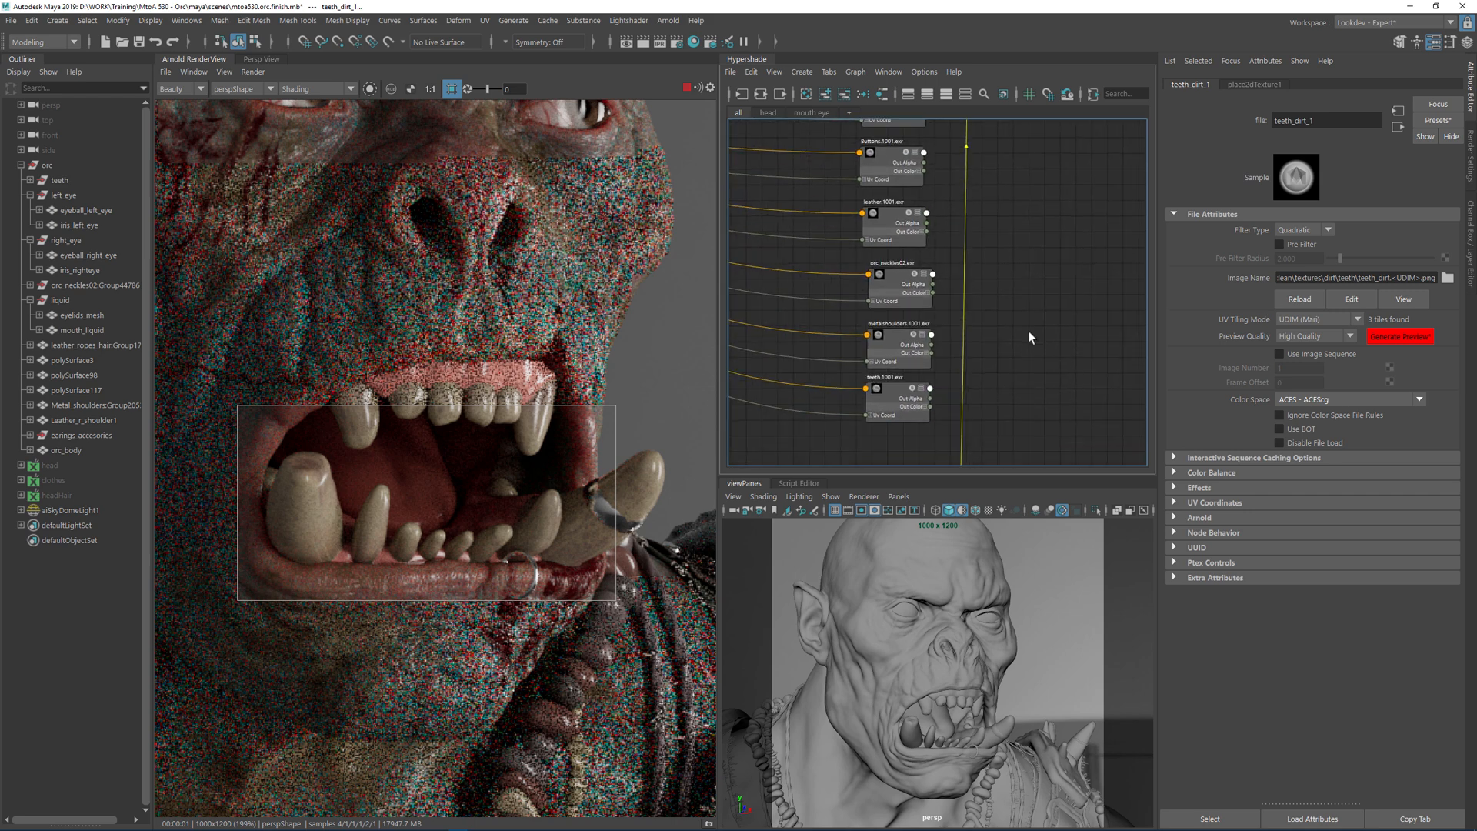
alt+middle_drag(1055, 210, 1046, 419)
- Find the teeth.1001.exr displacement texture in the full graph and add it to the selection
scroll(1040, 272, down, 4)
scroll(1030, 385, up, 2)
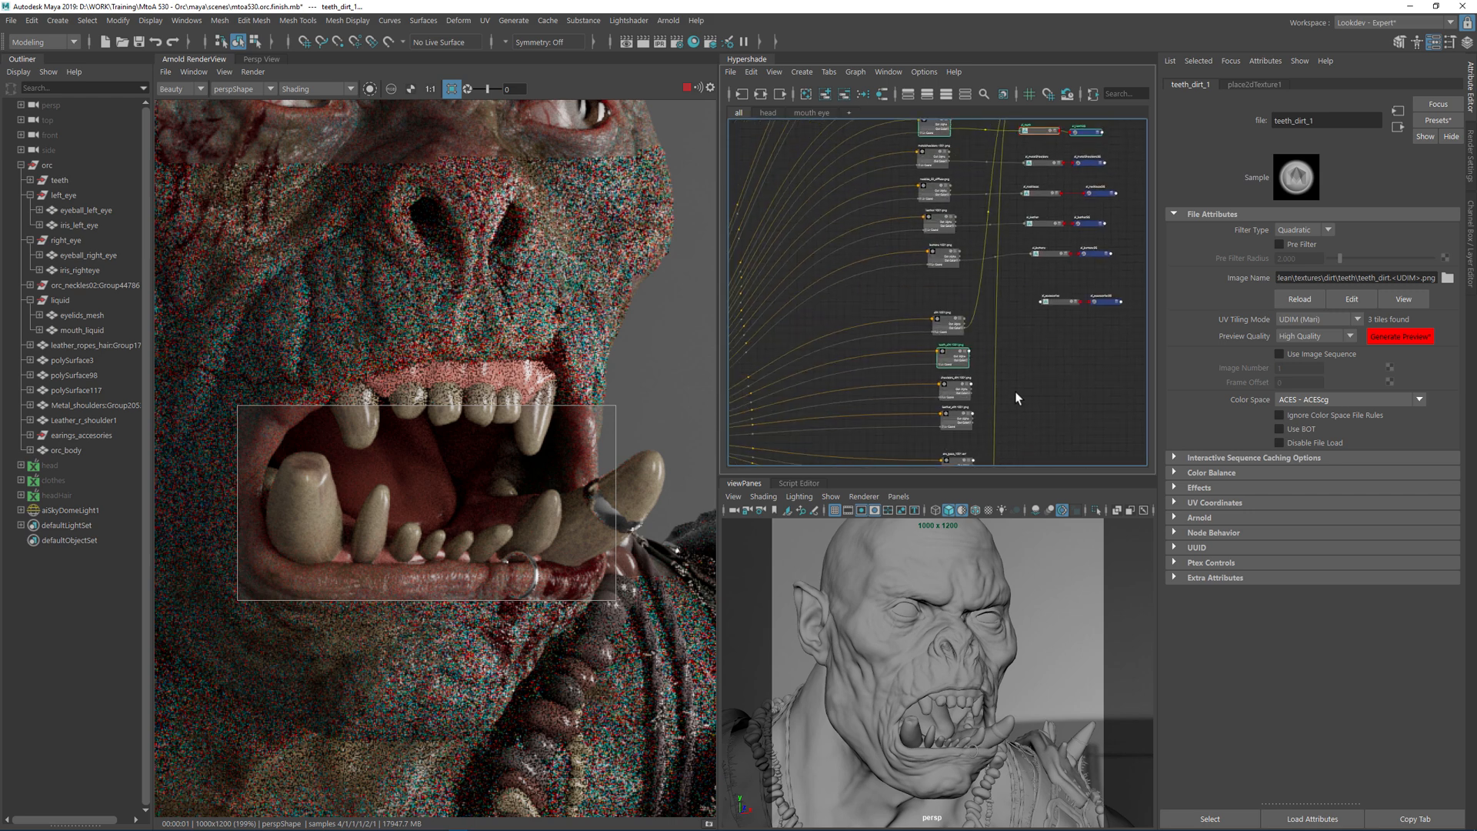
scroll(1018, 383, up, 2)
scroll(1026, 404, up, 2)
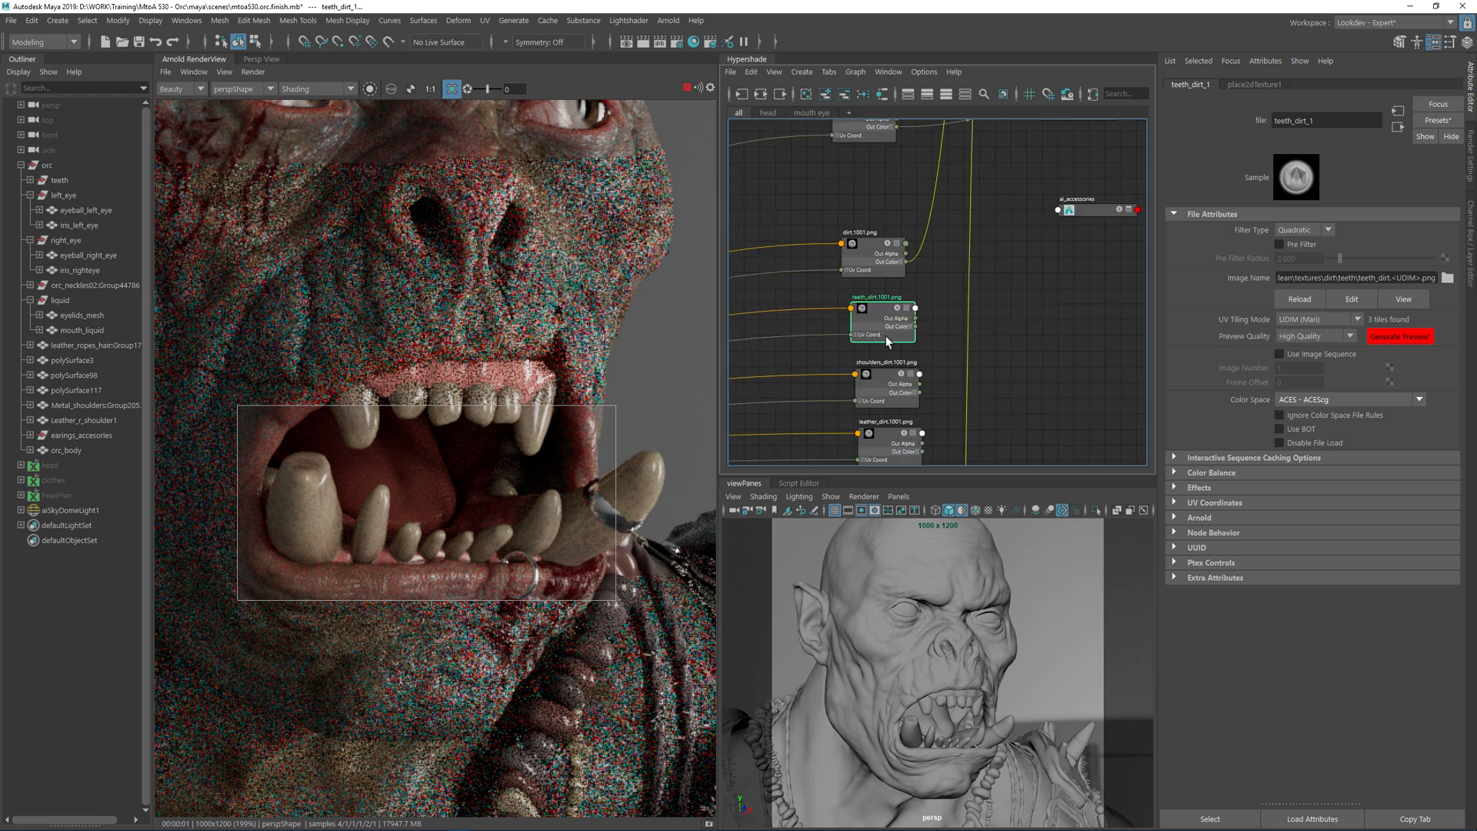
alt+middle_drag(1041, 403, 1040, 257)
alt+middle_drag(1040, 362, 1033, 269)
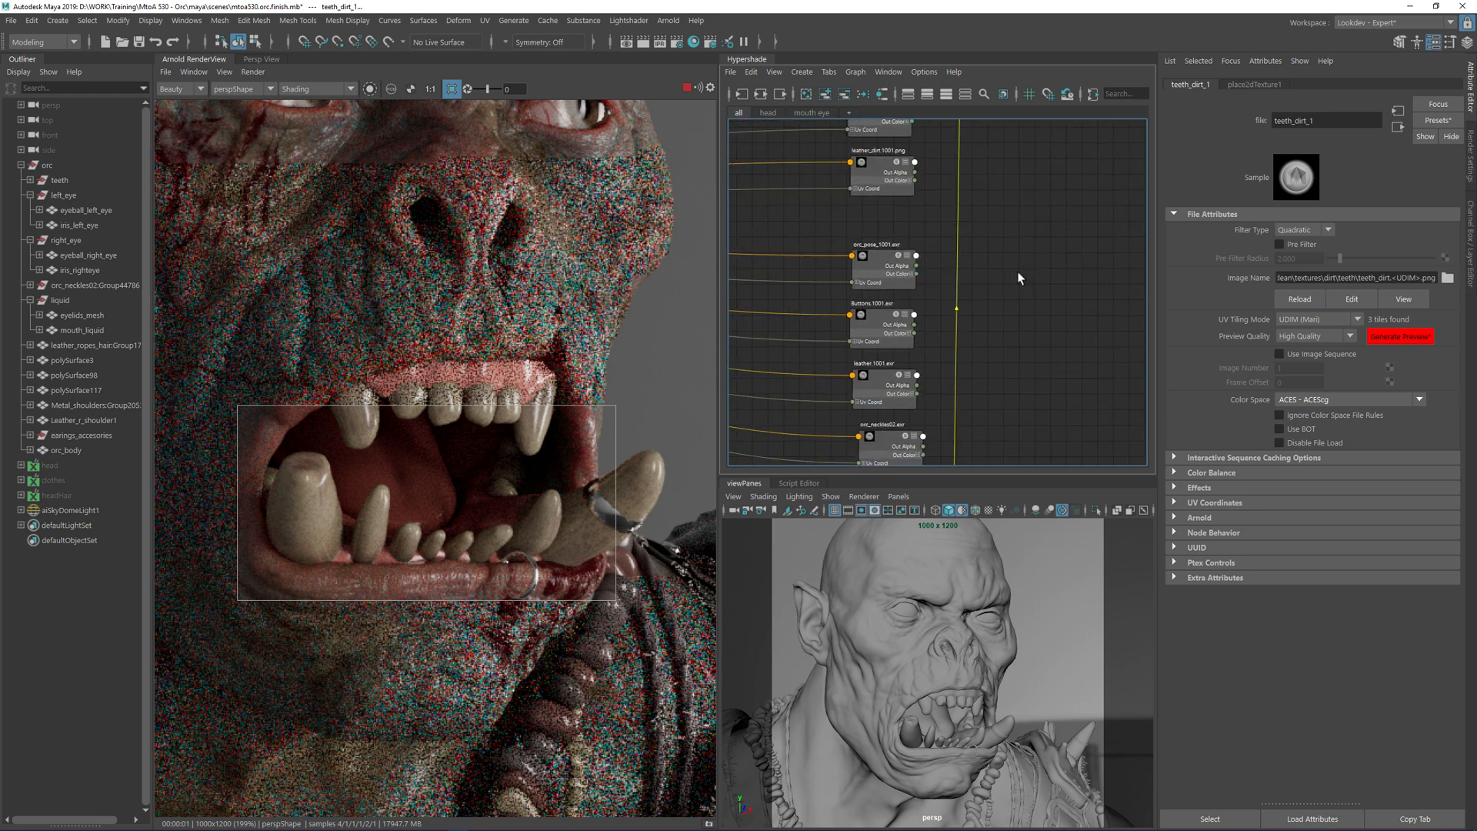
alt+middle_drag(1040, 393, 1017, 272)
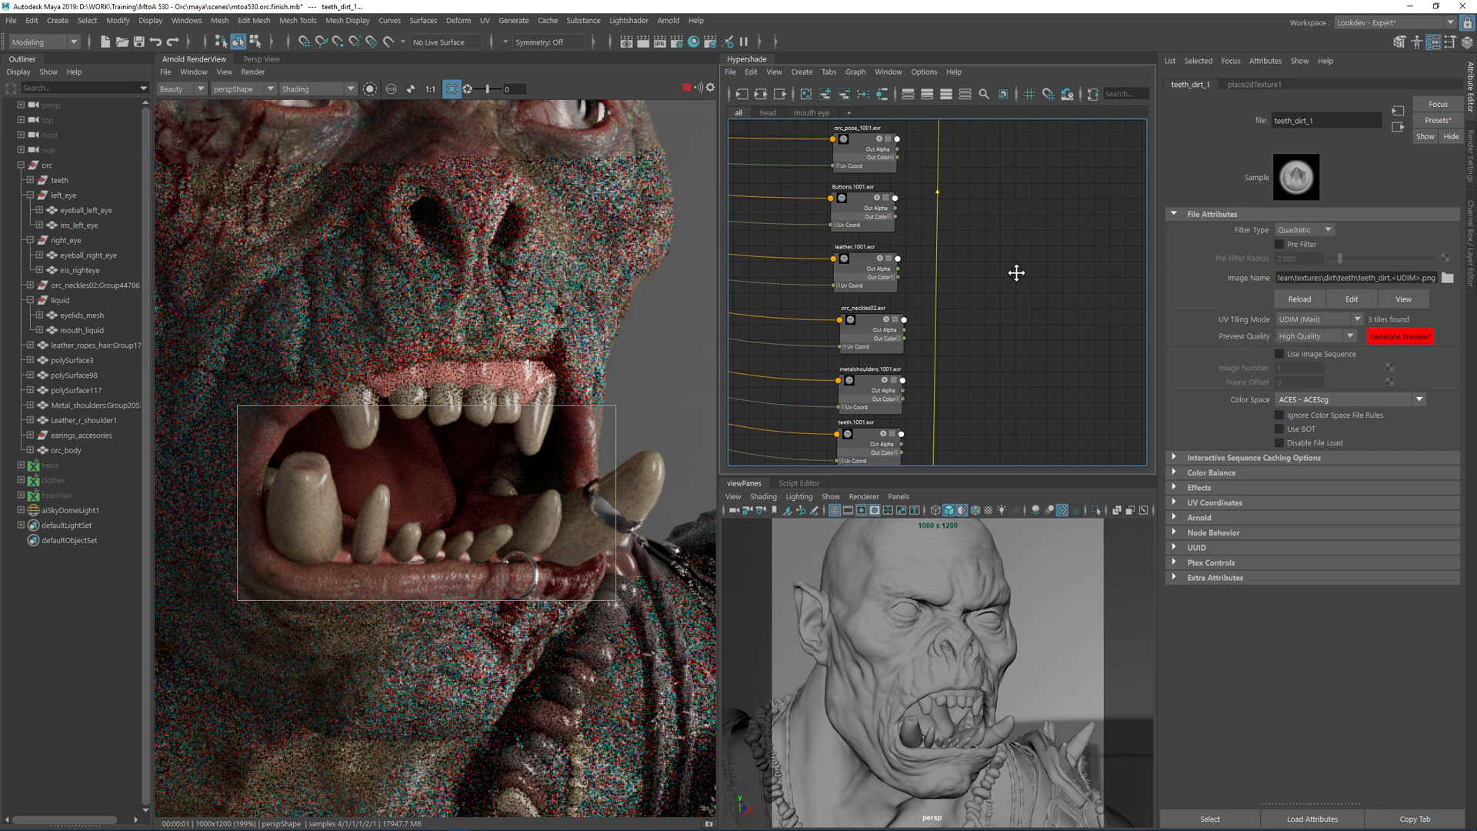
alt+middle_drag(981, 416, 1000, 329)
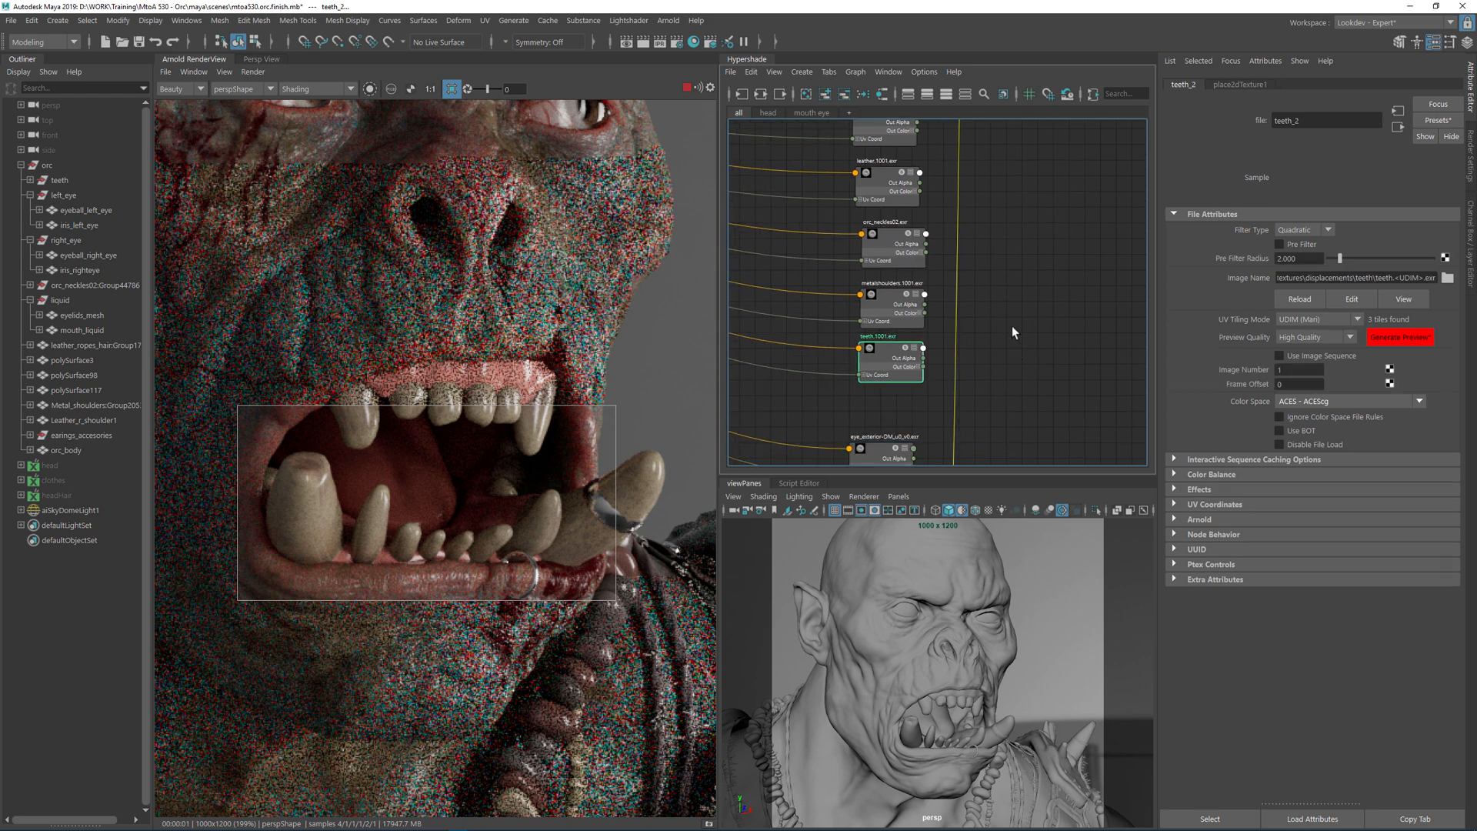
- Add the selected teeth shader nodes and textures to the mouth eye graph, arrange them in free space, and save the scene
click(813, 113)
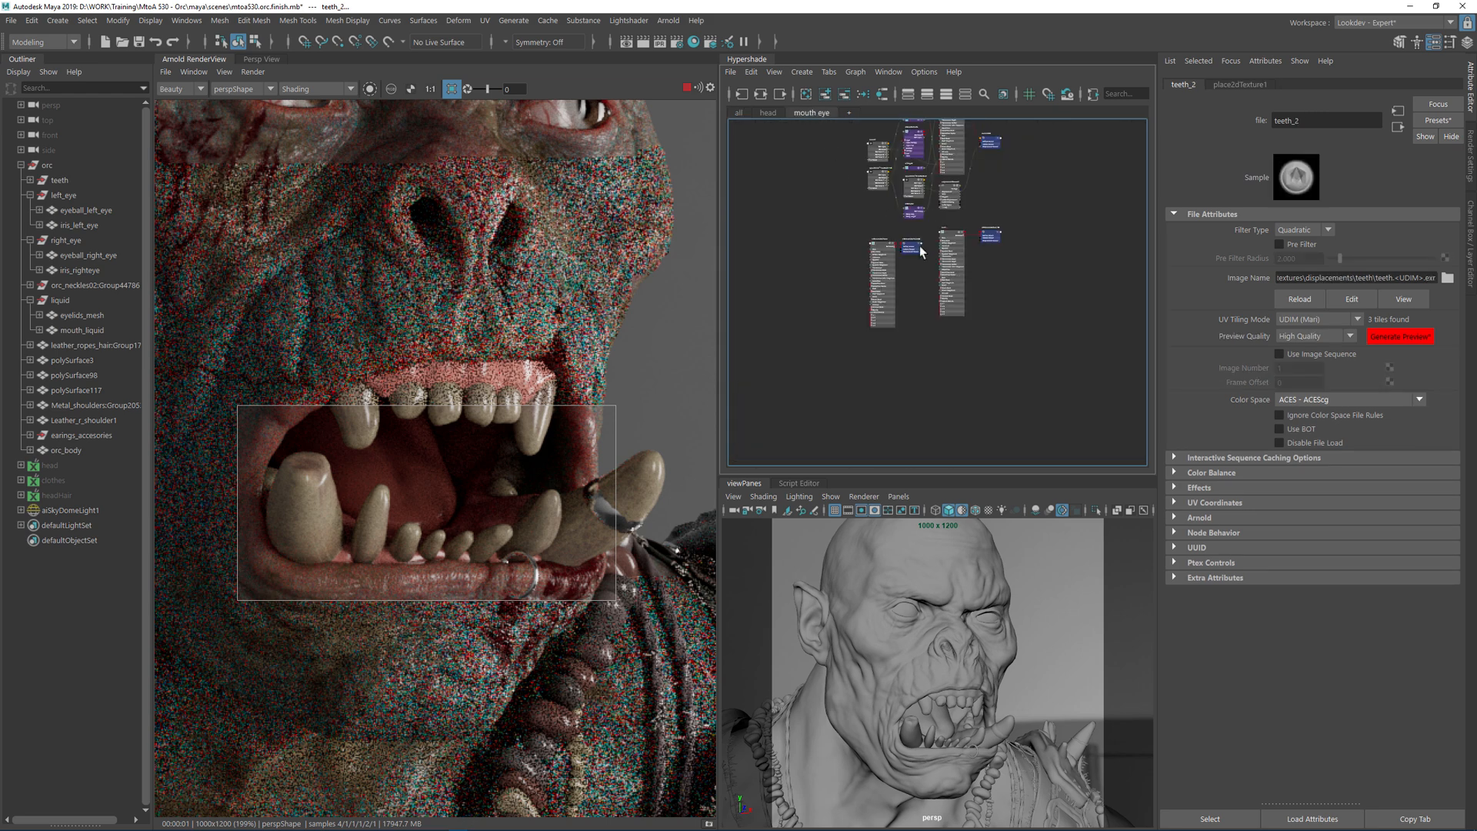
click(821, 95)
alt+middle_drag(967, 310, 947, 152)
drag(1067, 282, 904, 455)
alt+middle_drag(962, 359, 975, 261)
scroll(974, 262, up, 3)
drag(1063, 331, 860, 306)
scroll(854, 231, up, 2)
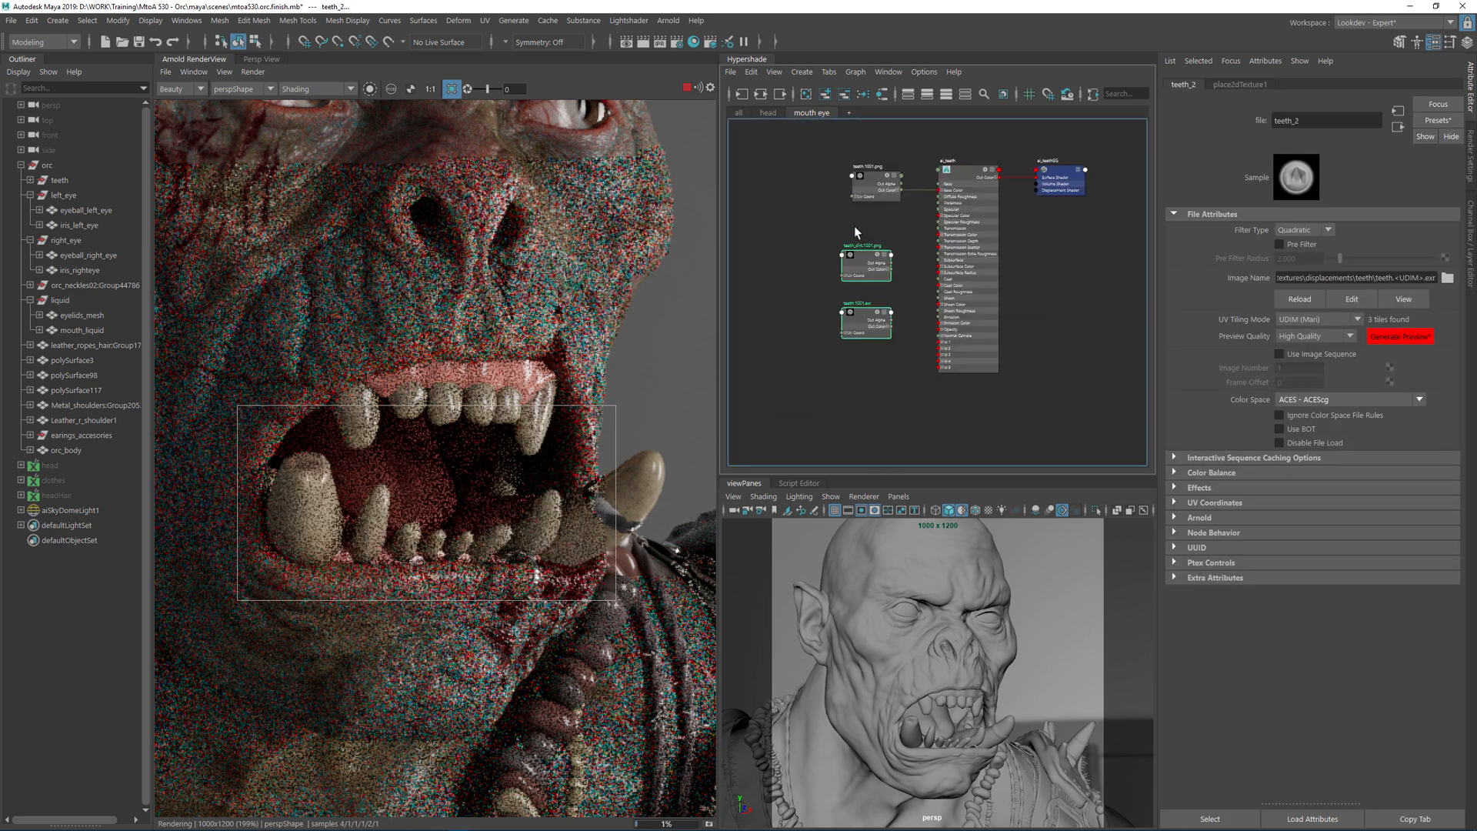
click(866, 225)
key(ctrl+s)
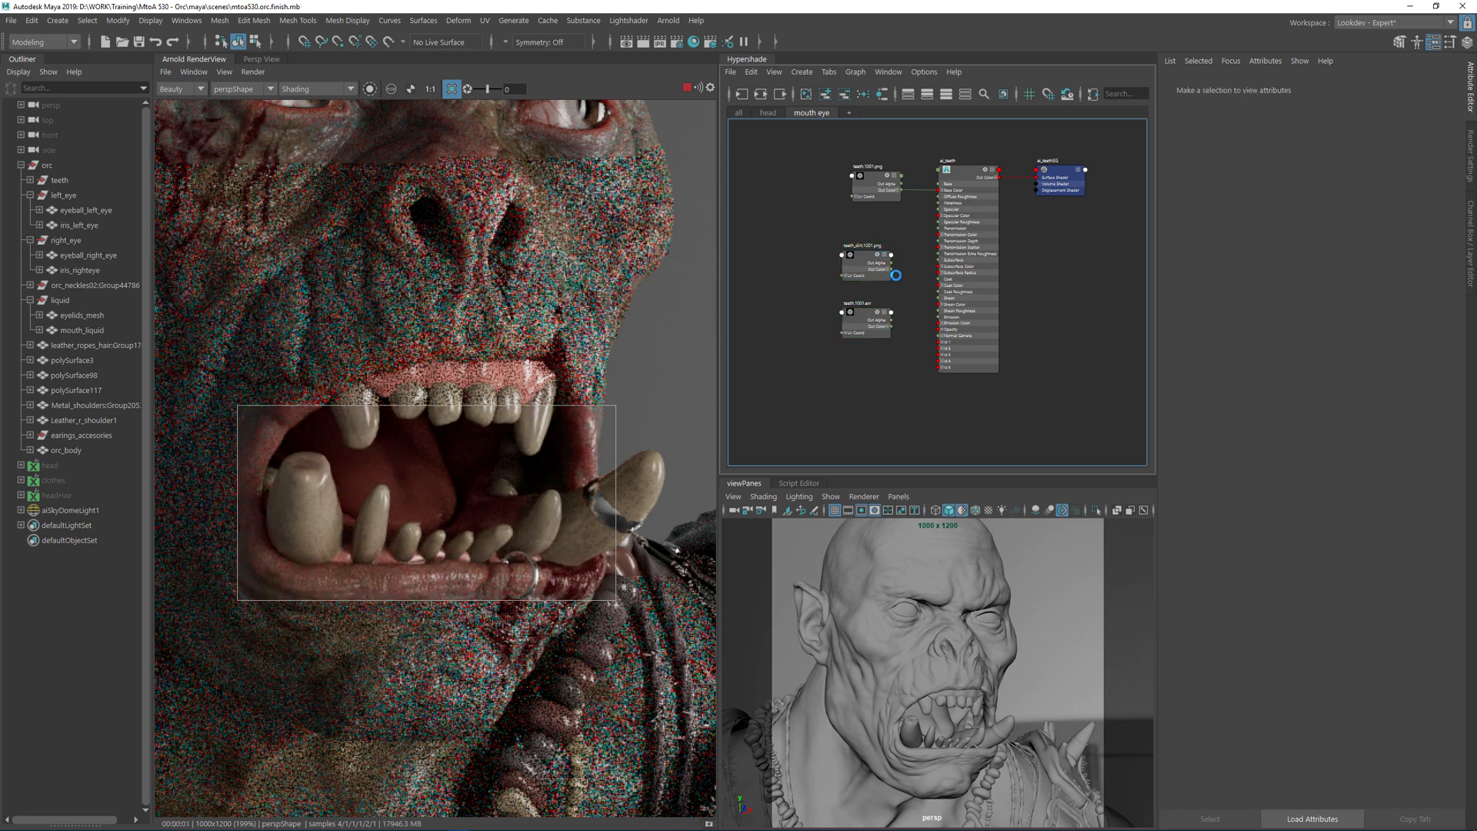
- Connect the Out Color of teeth_dirt.1001.png and teeth.1001.exr to Id 1 and Id 2 of ai_teeth
scroll(888, 269, up, 3)
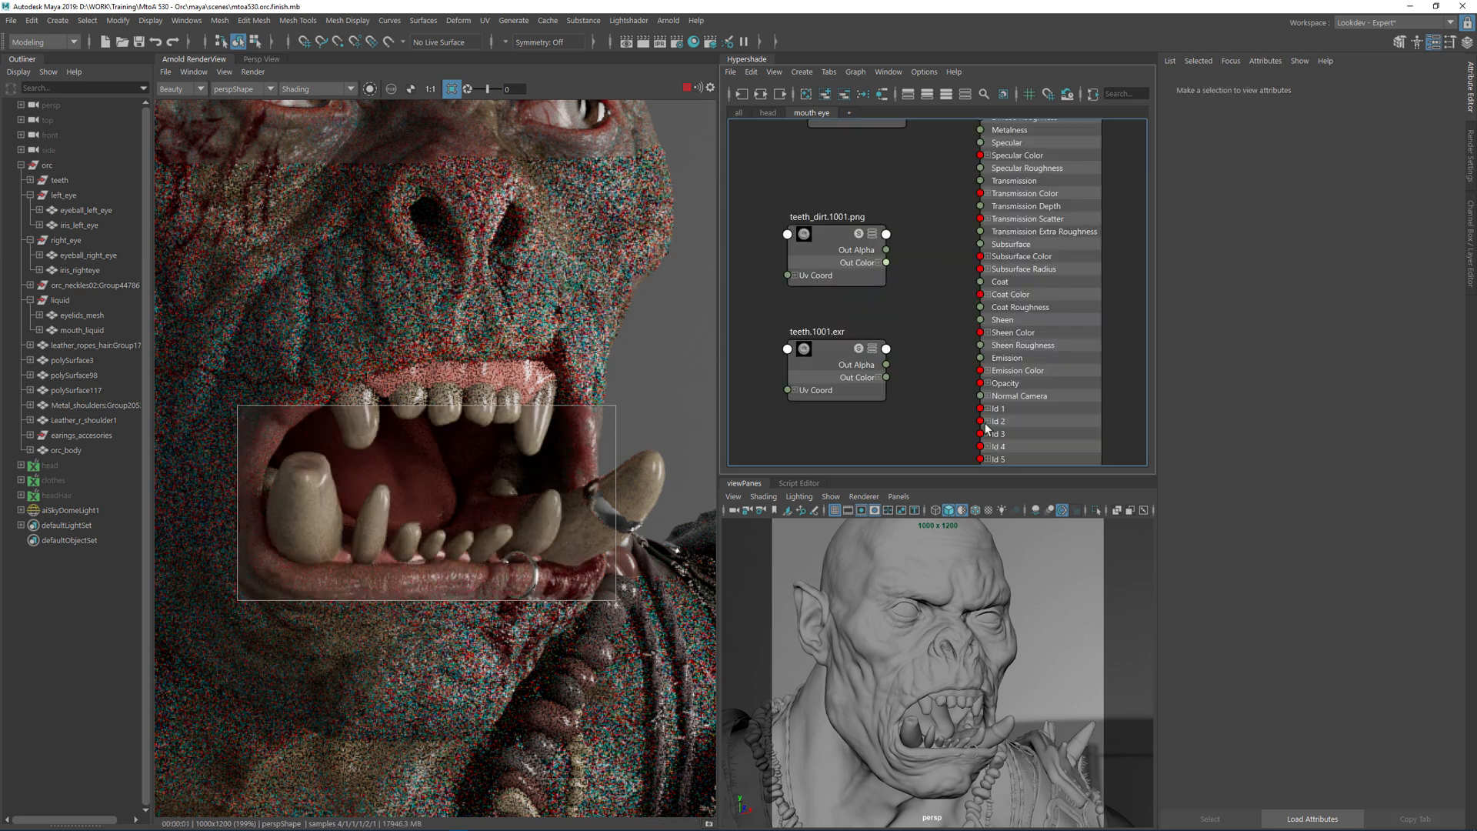
drag(980, 413, 886, 377)
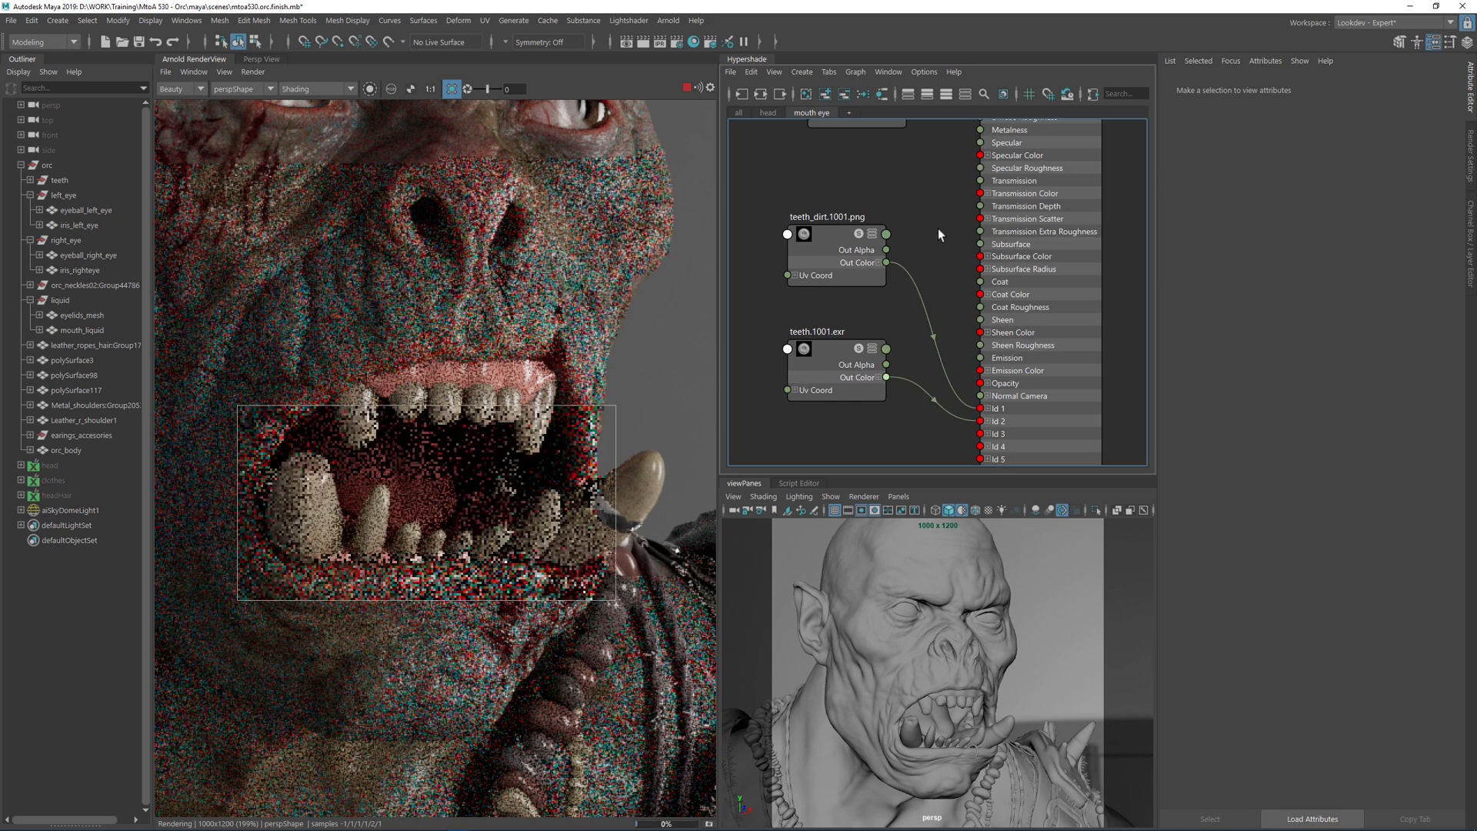
- Preview teeth.1001.exr, teeth_dirt.1001.png and teeth.1001.png in isolation in the render, checking the displacement map at a temporary exposure of 2.95
click(369, 89)
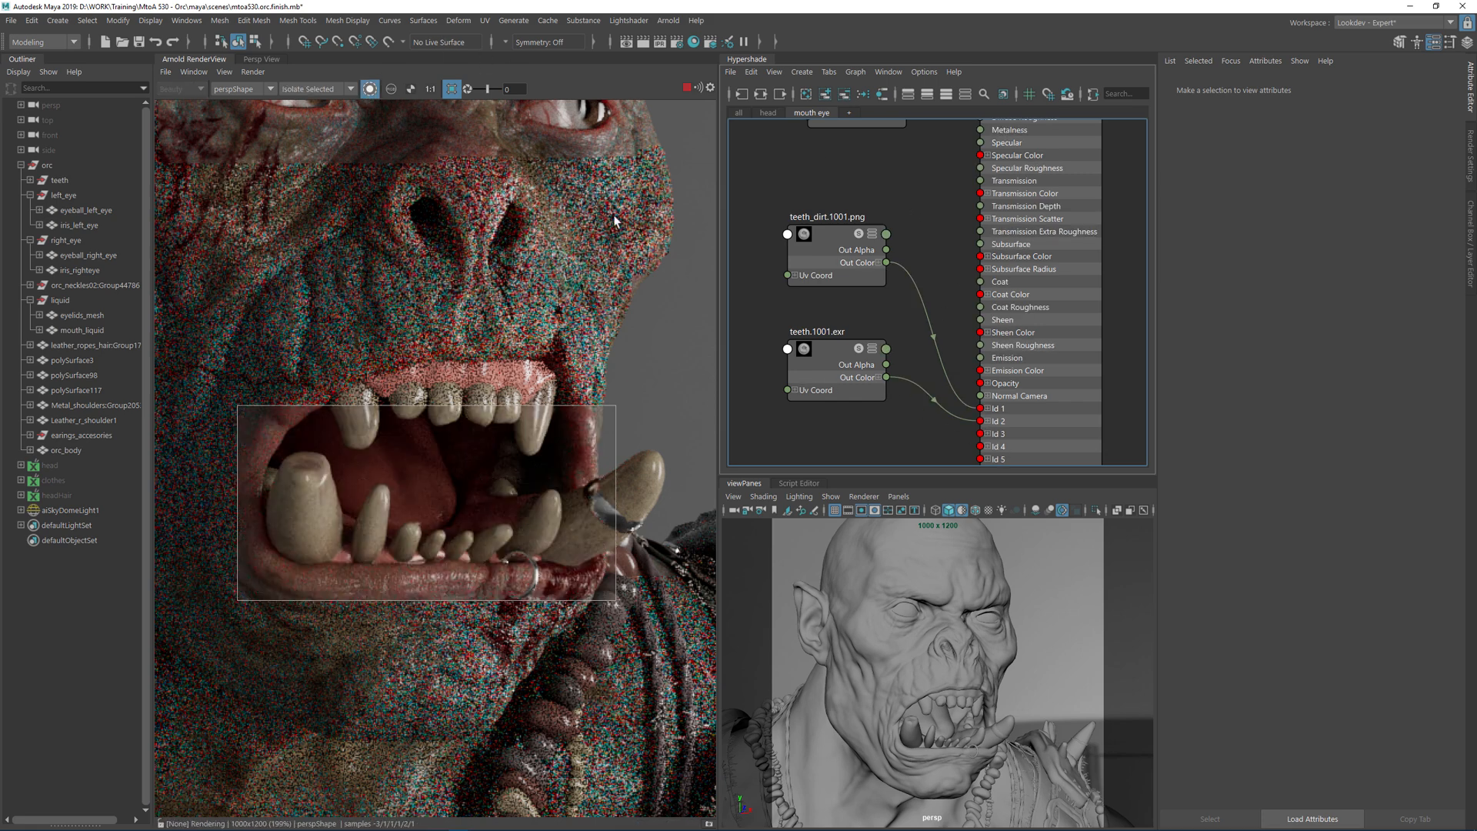
click(839, 385)
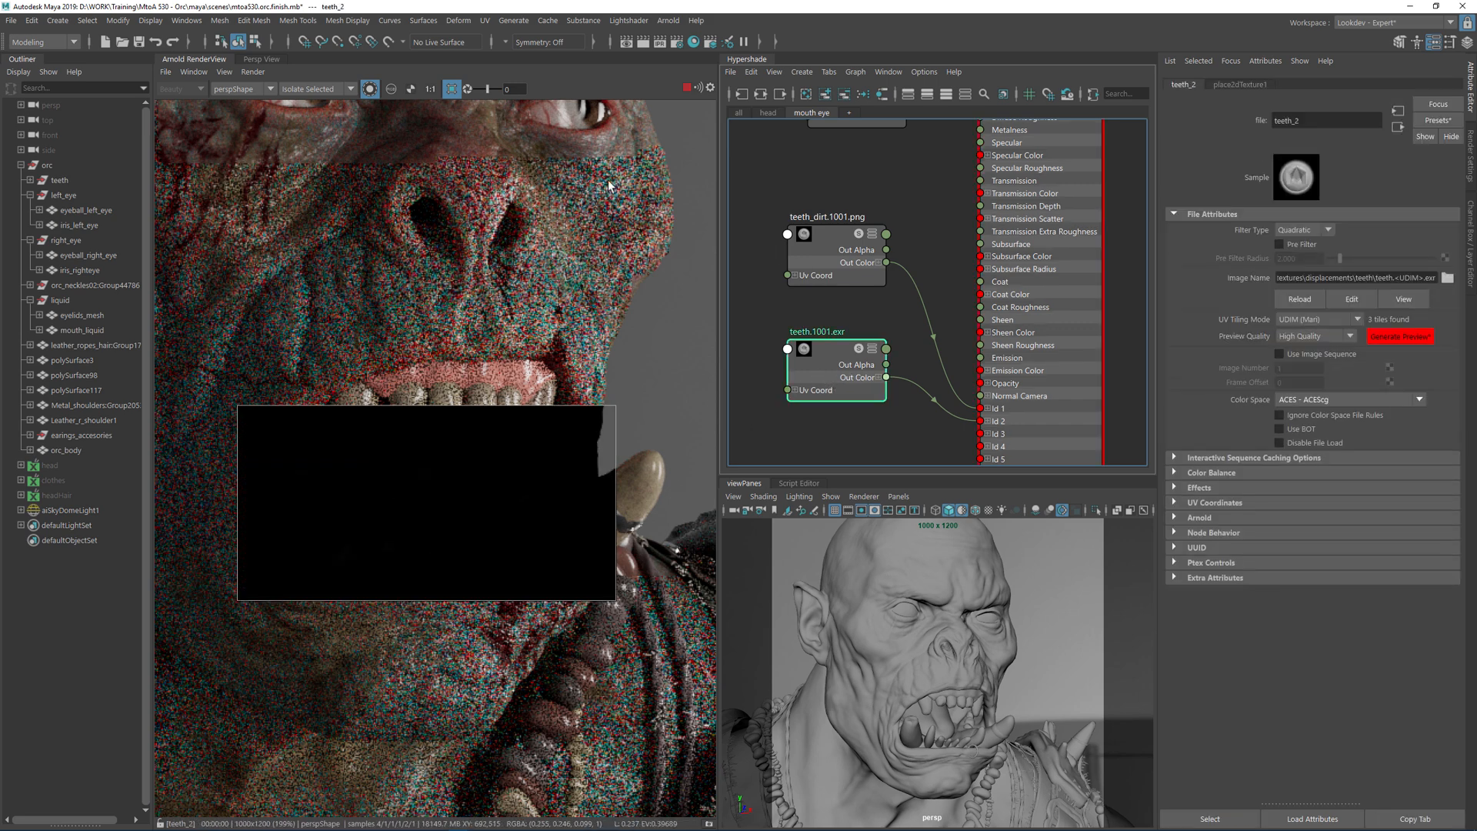
drag(488, 89, 495, 89)
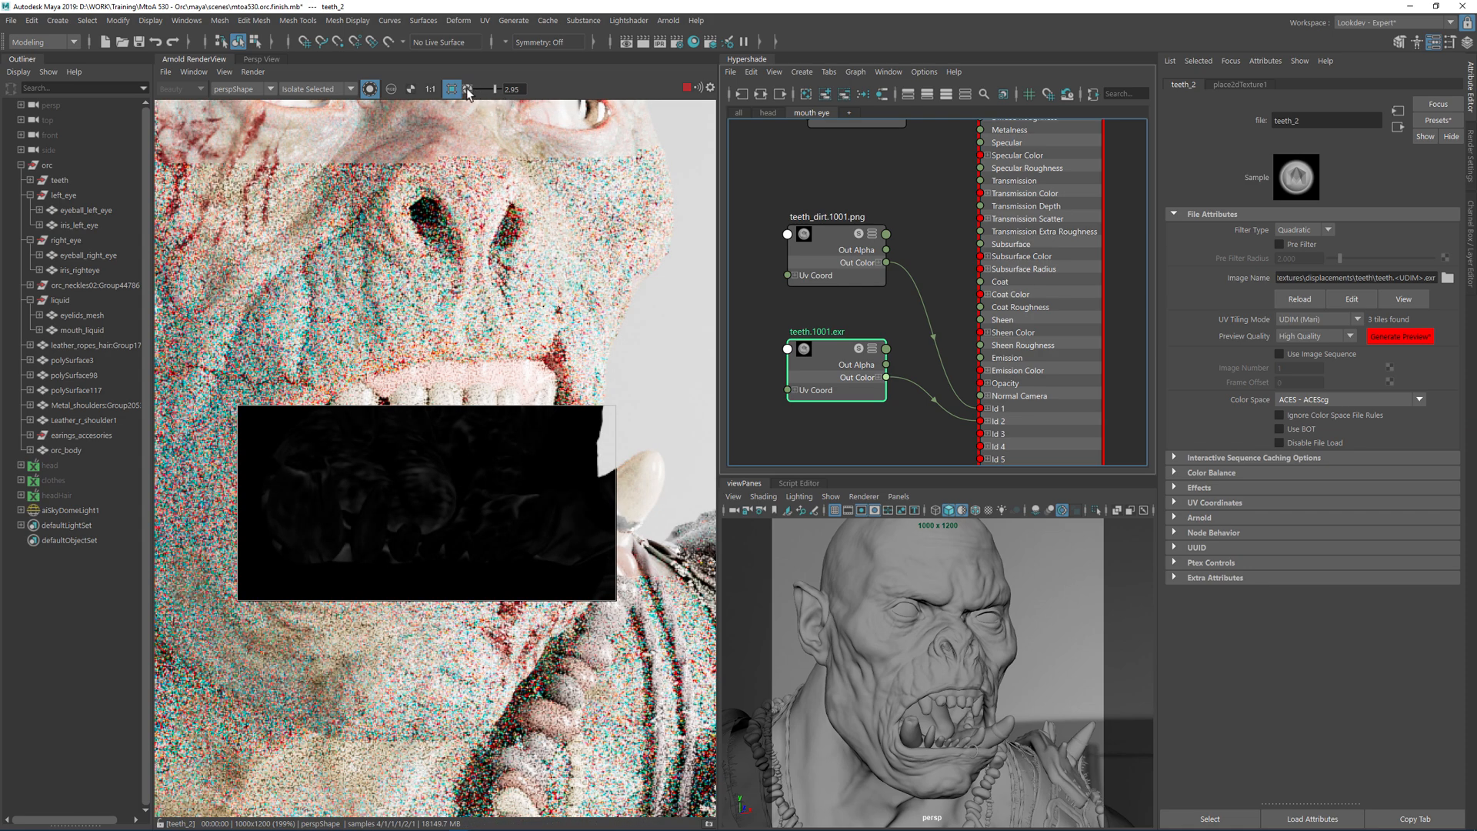
drag(495, 90, 487, 89)
click(821, 251)
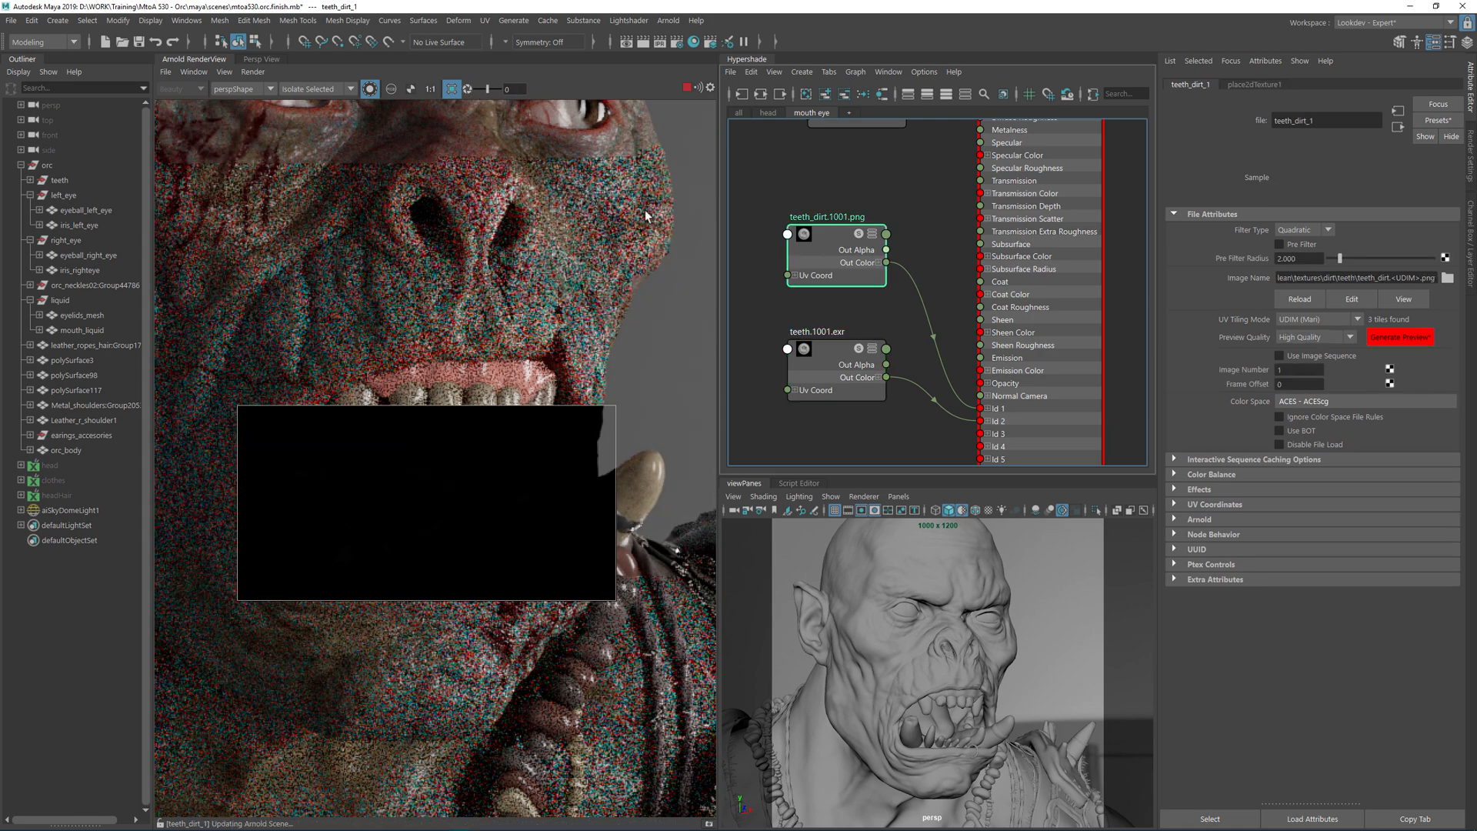
alt+middle_drag(844, 254, 834, 386)
click(840, 211)
scroll(893, 294, down, 3)
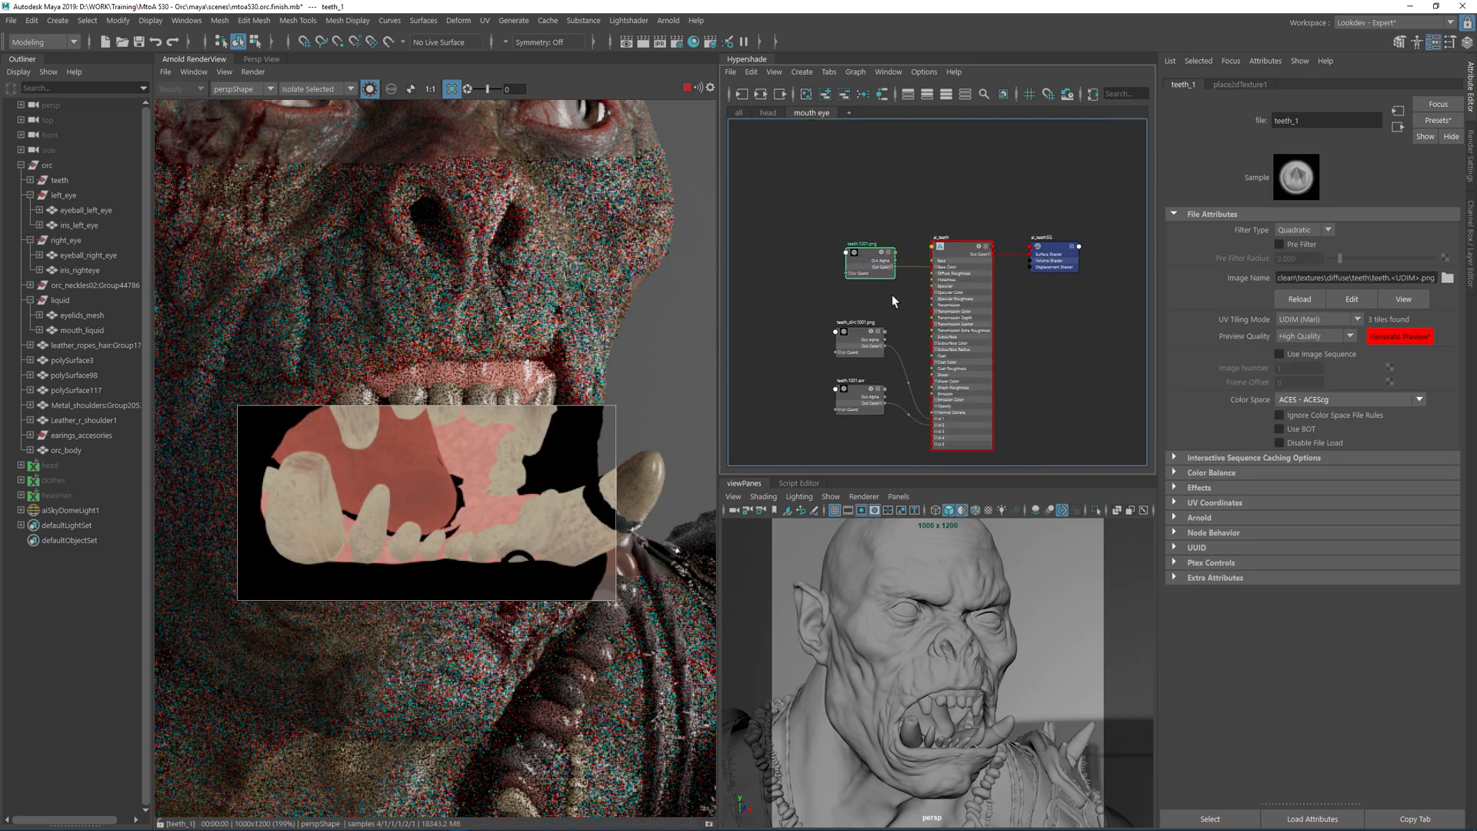
- Look over the teeth nodes and neighbouring textures in the full shader graph again, and return to the mouth eye graph
click(739, 113)
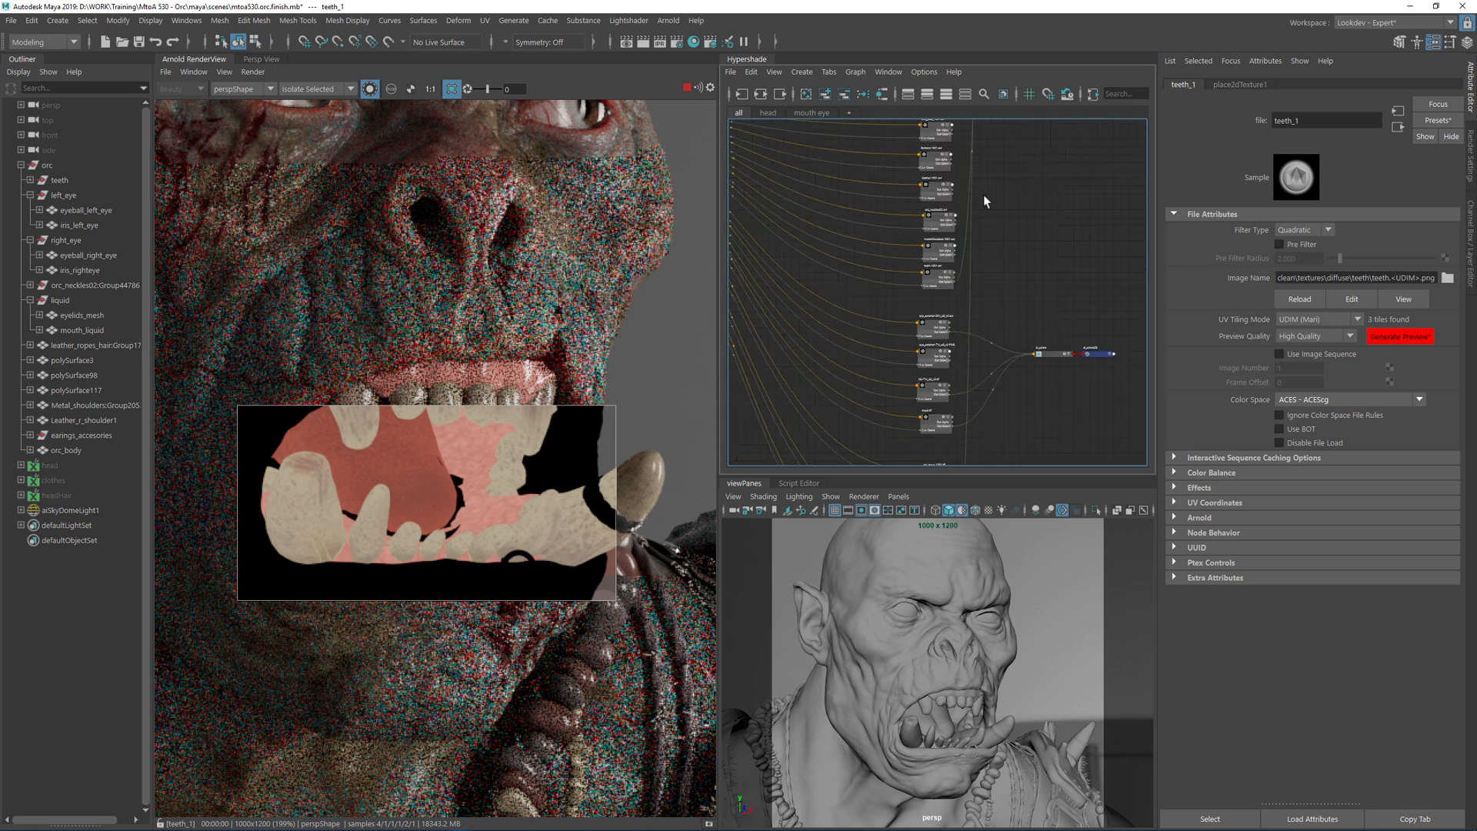
scroll(999, 203, up, 5)
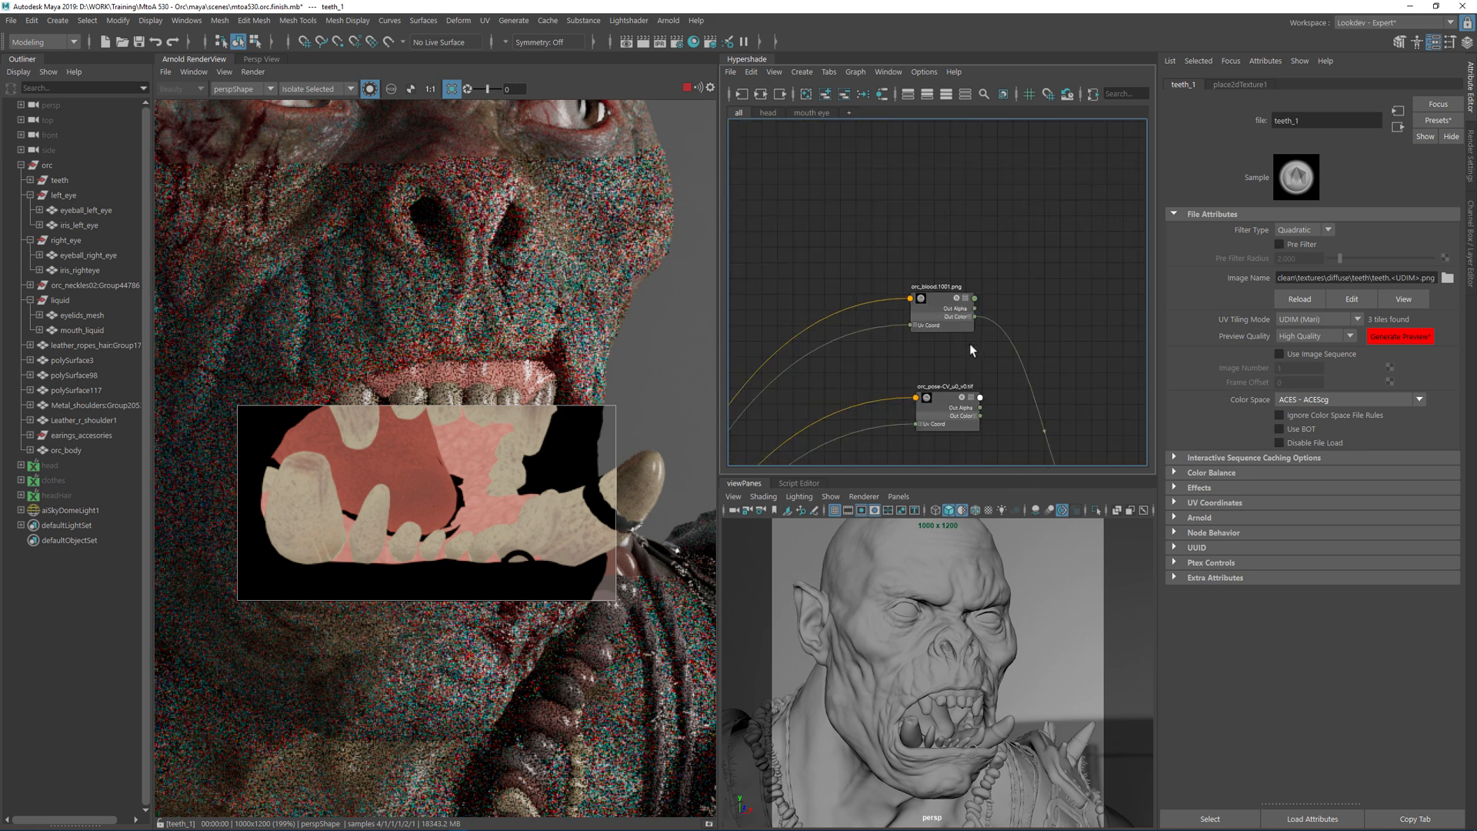
alt+middle_drag(1011, 414, 990, 265)
alt+middle_drag(1010, 446, 989, 314)
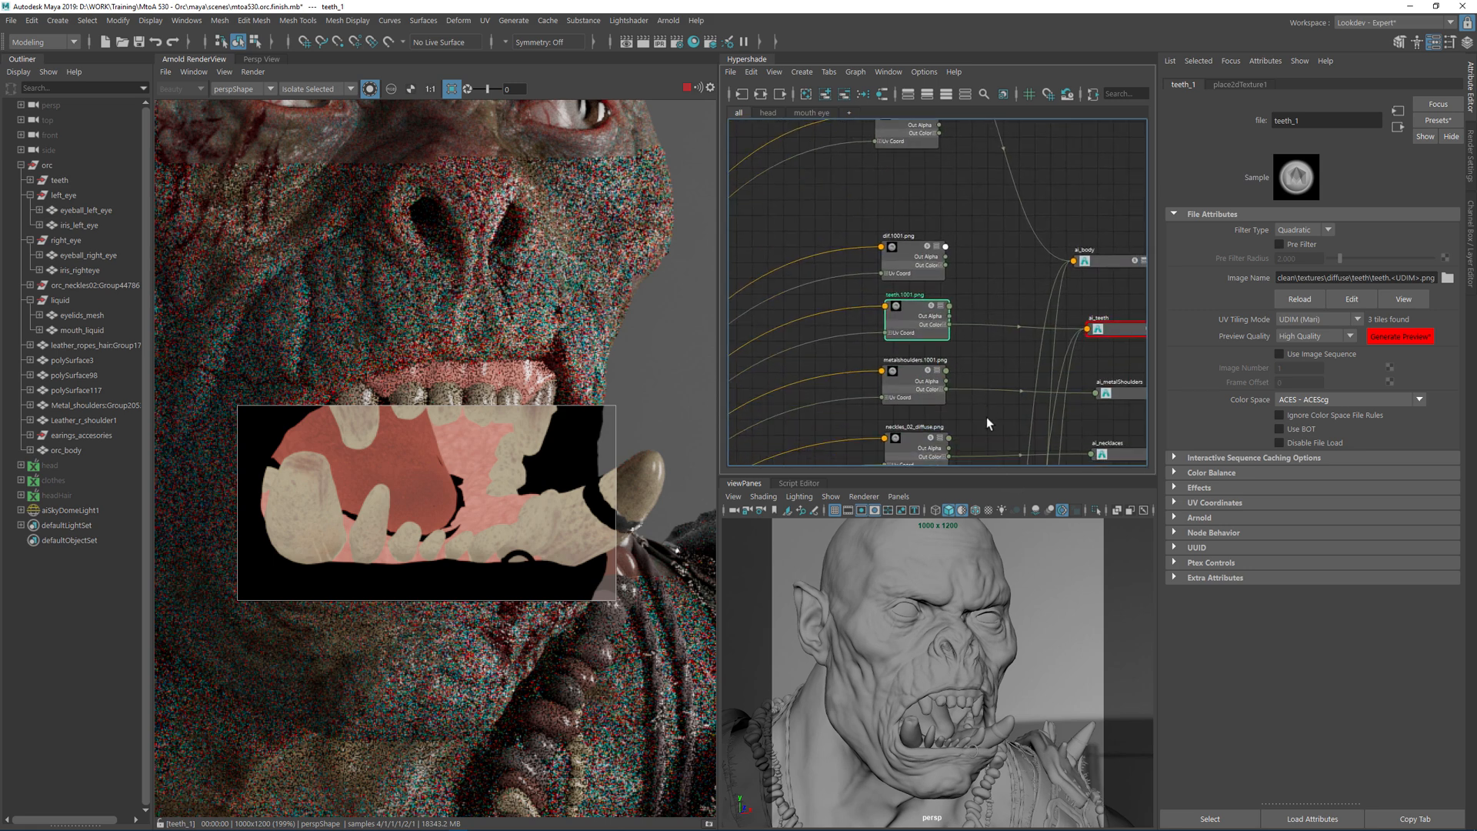
alt+middle_drag(985, 429, 967, 271)
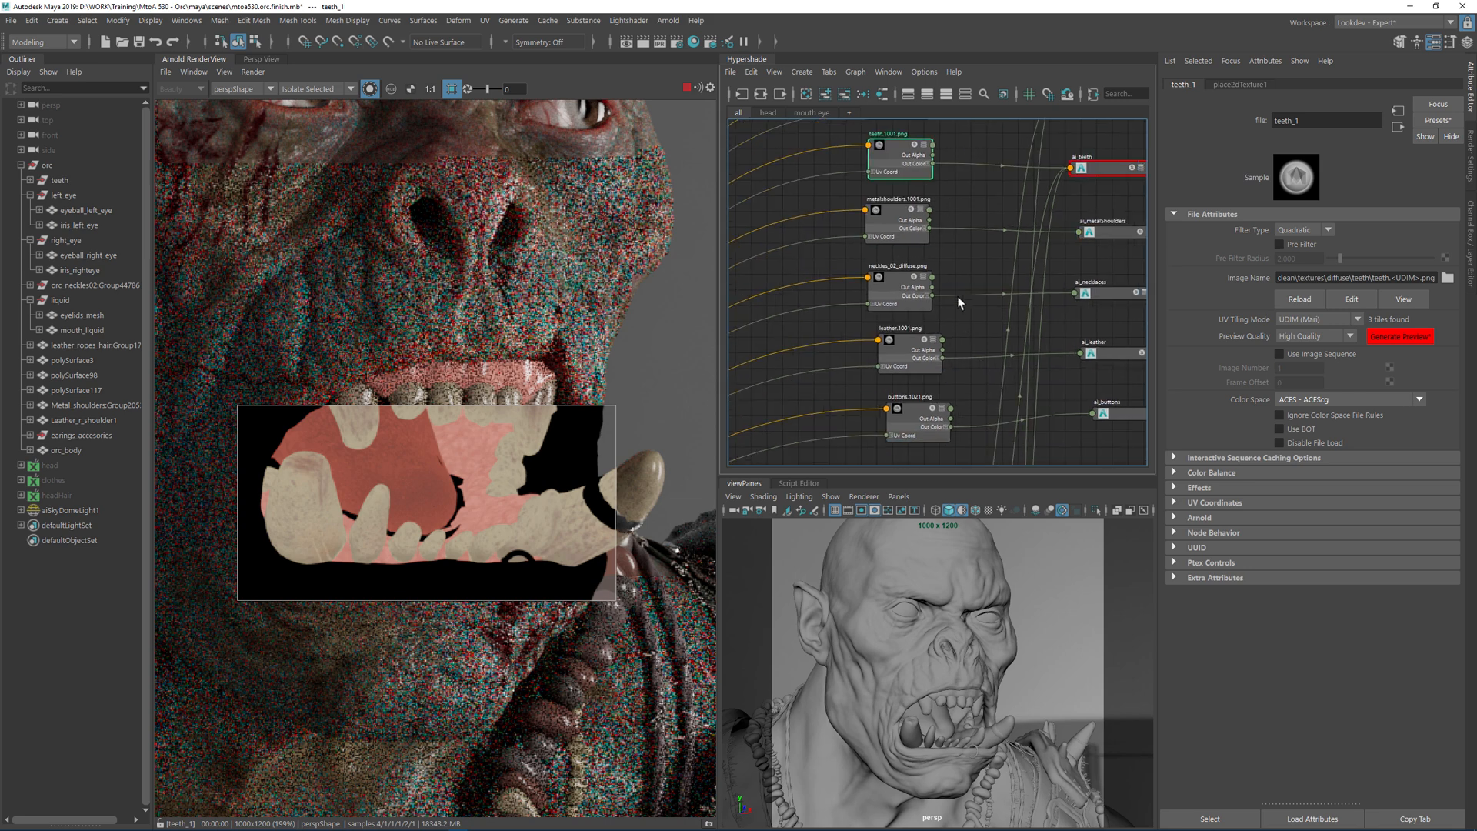
click(812, 112)
- Create a displacementShader node below ai_teeth in the mouth eye graph
click(1000, 338)
scroll(927, 346, up, 2)
alt+middle_drag(891, 274, 853, 107)
key(Tab)
text(disp)
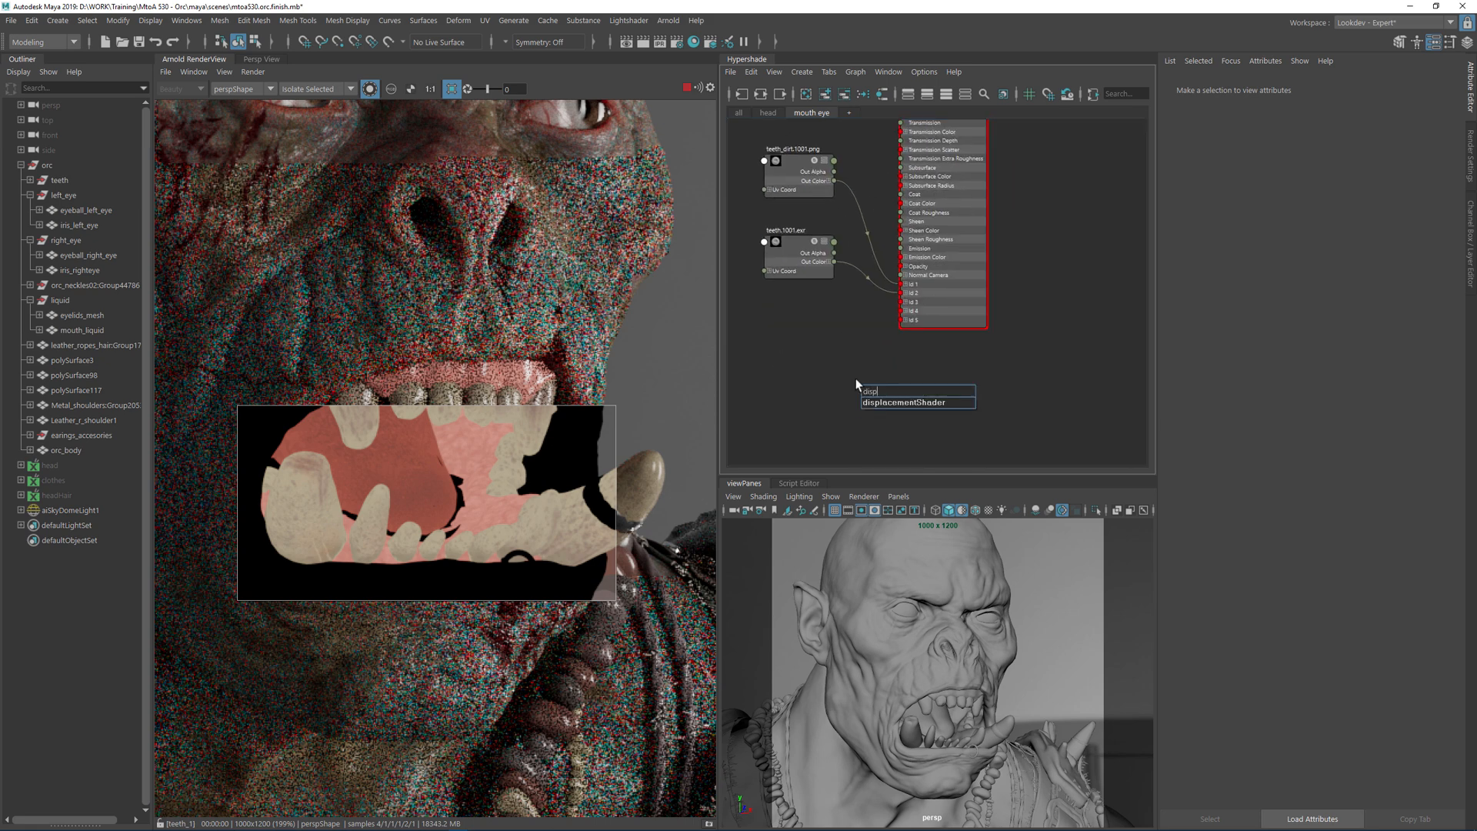
key(Return)
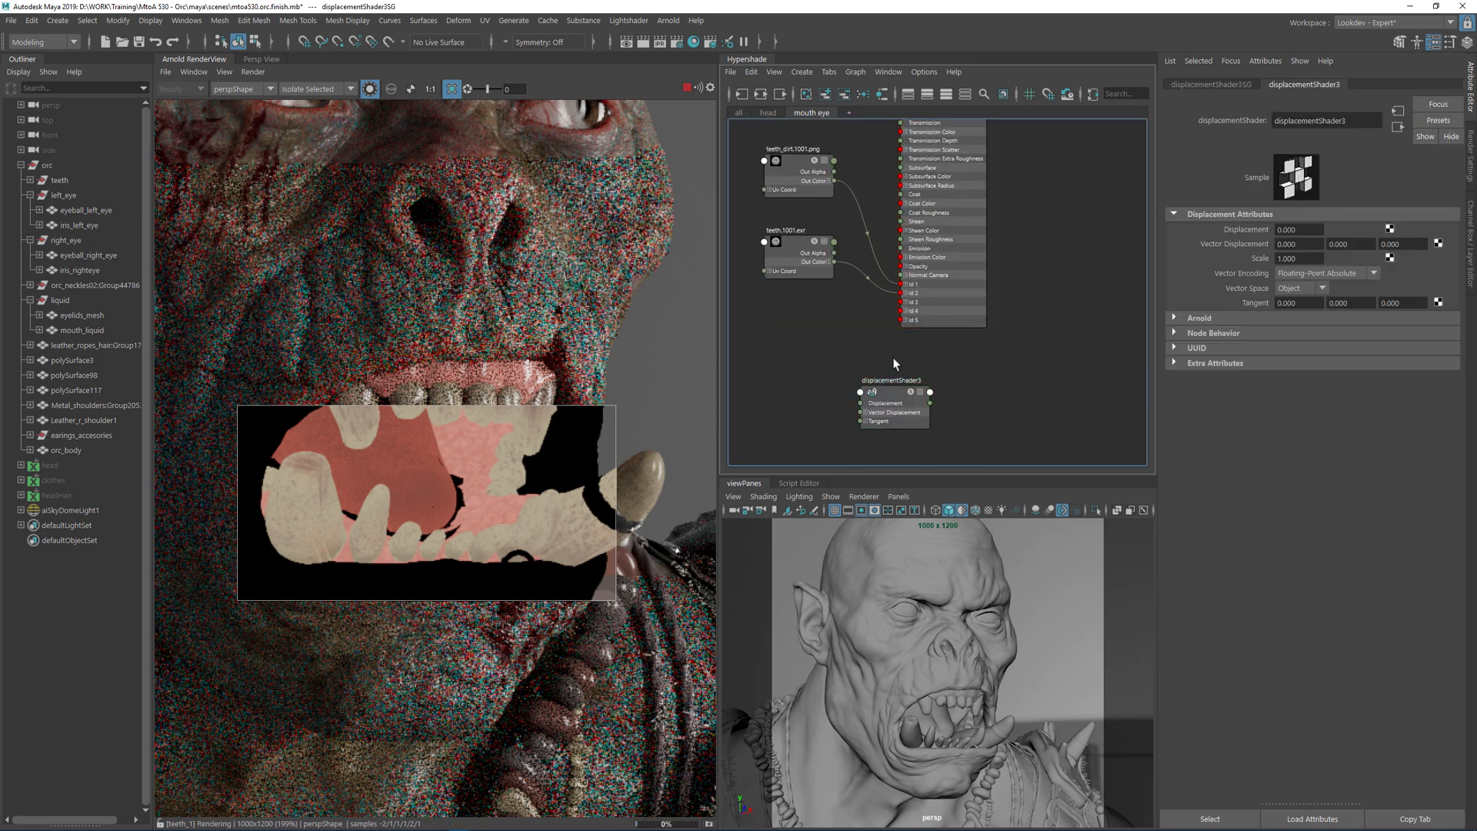
- Connect Out Color R of teeth.1001.exr to the displacement shader's Displacement input, and shift the shader node slightly aside
click(919, 375)
click(828, 260)
drag(835, 272, 862, 403)
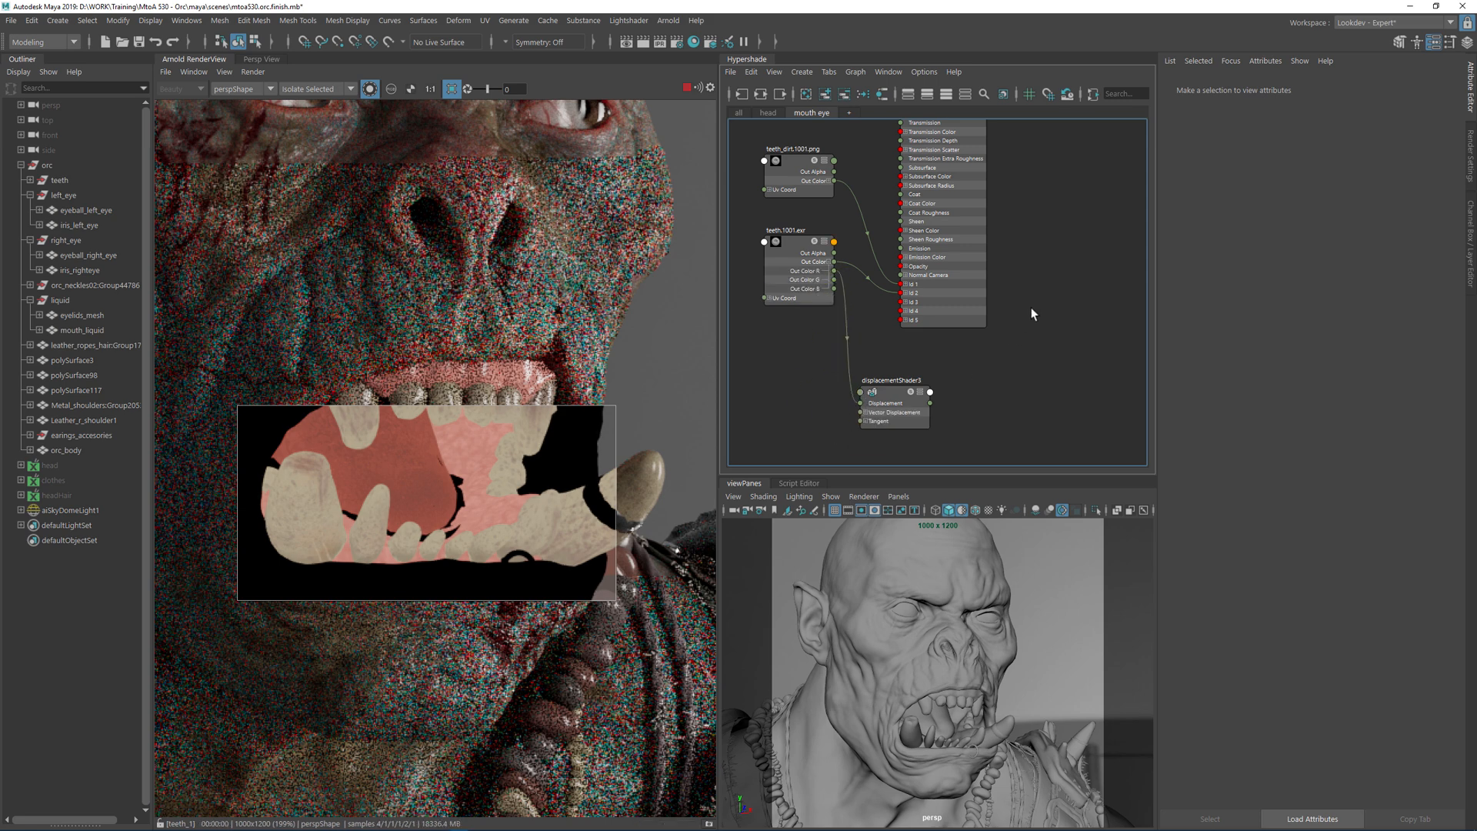
alt+middle_drag(1031, 314, 983, 352)
drag(866, 407, 904, 401)
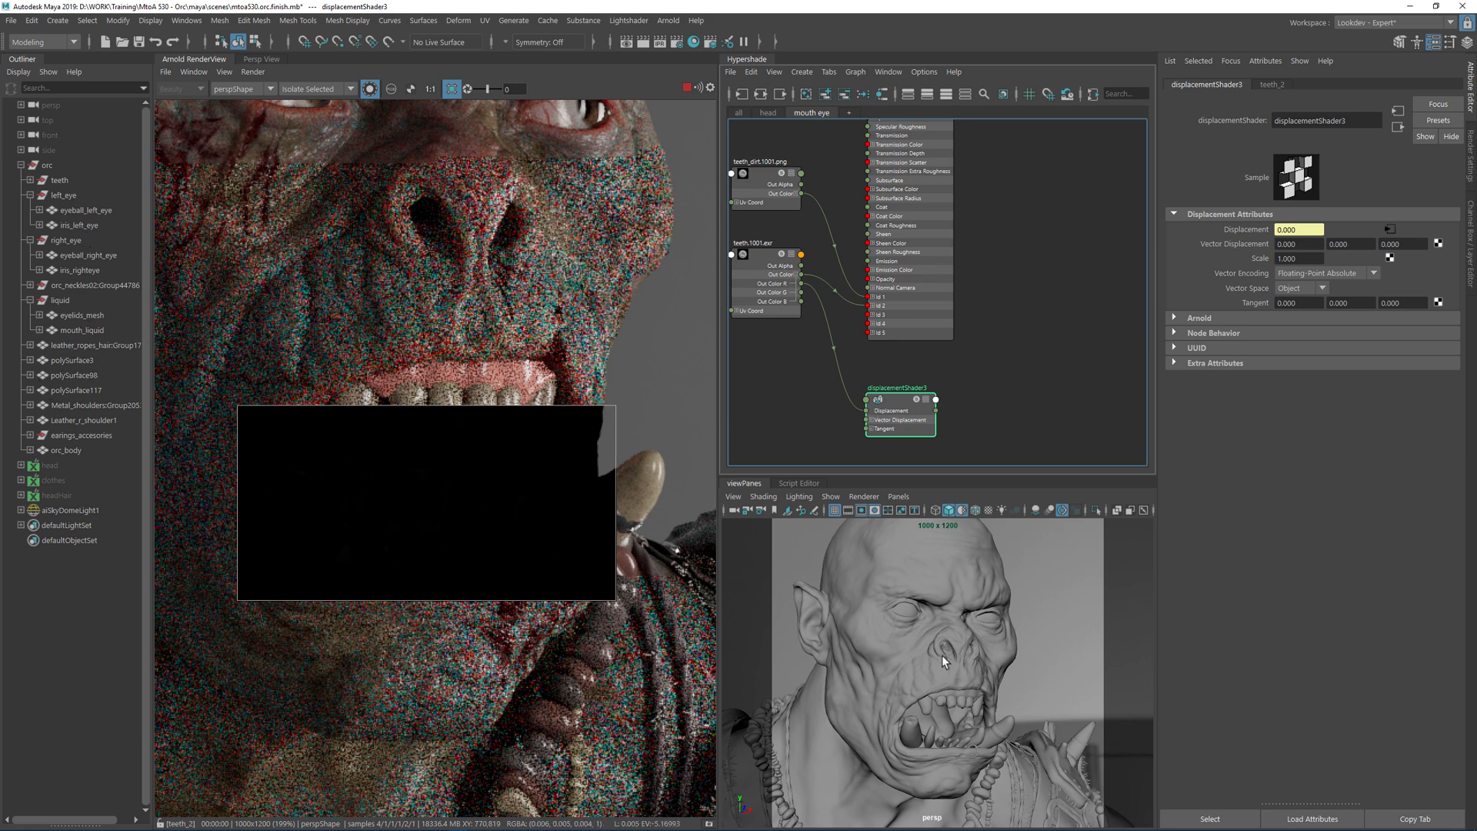
- Set the teeth mesh's Arnold subdivision type to catclark with 1 iteration
click(982, 730)
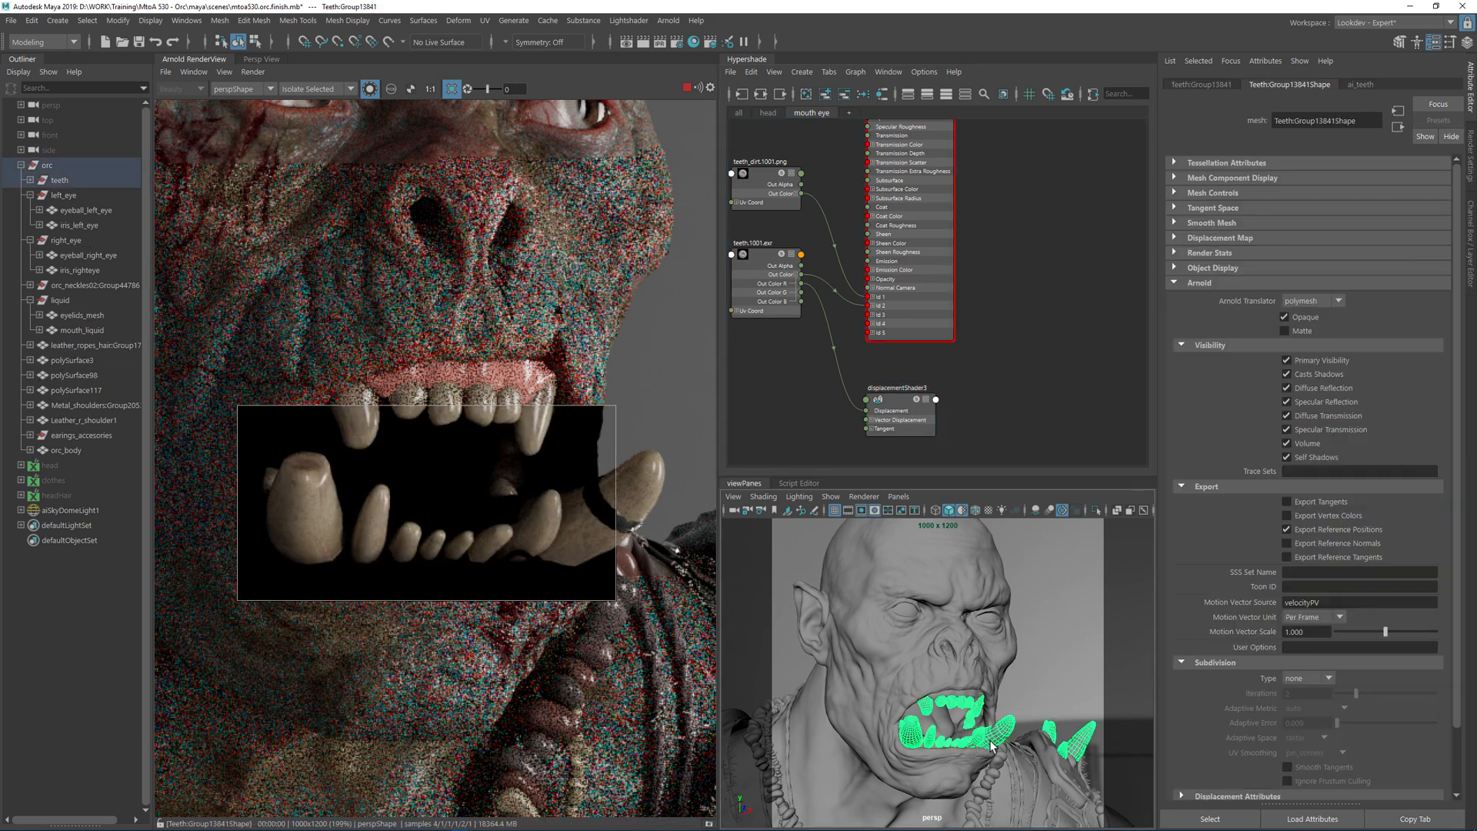
click(1308, 680)
click(1308, 693)
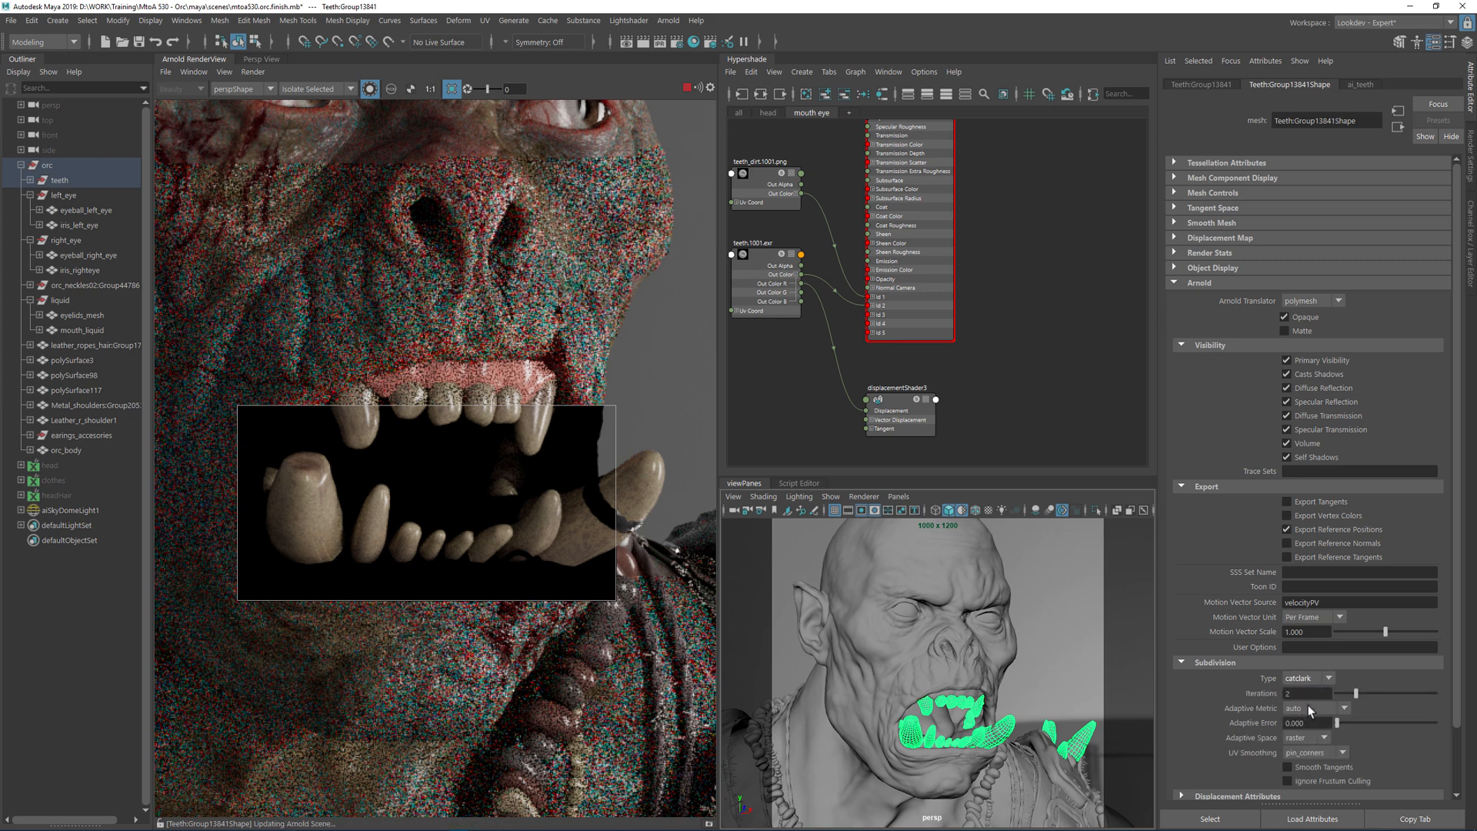
text(1)
key(Return)
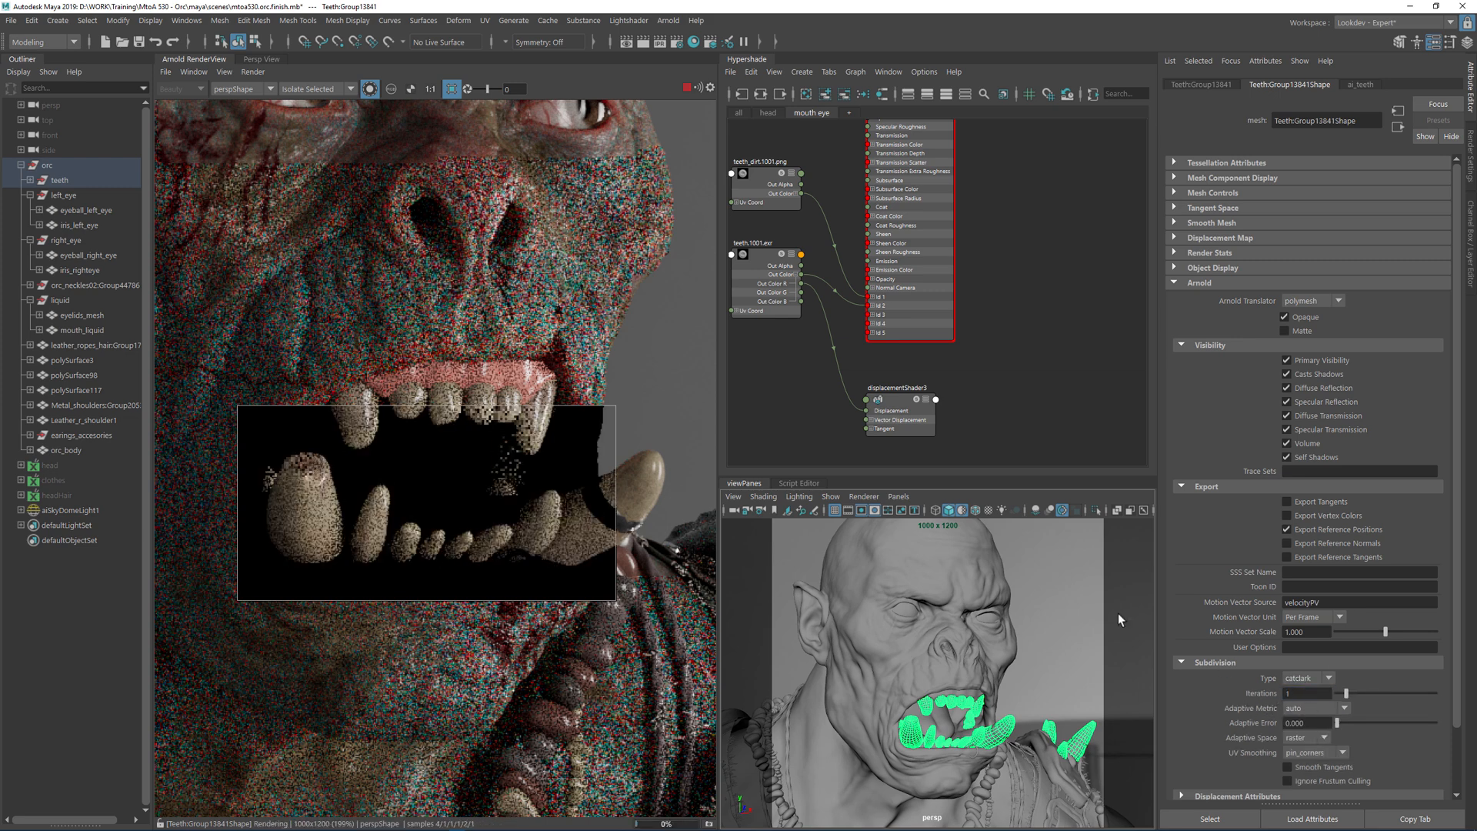
- Turn off the isolated rendering and show the render region in Wireframe mode to check the teeth's subdivision density
click(368, 90)
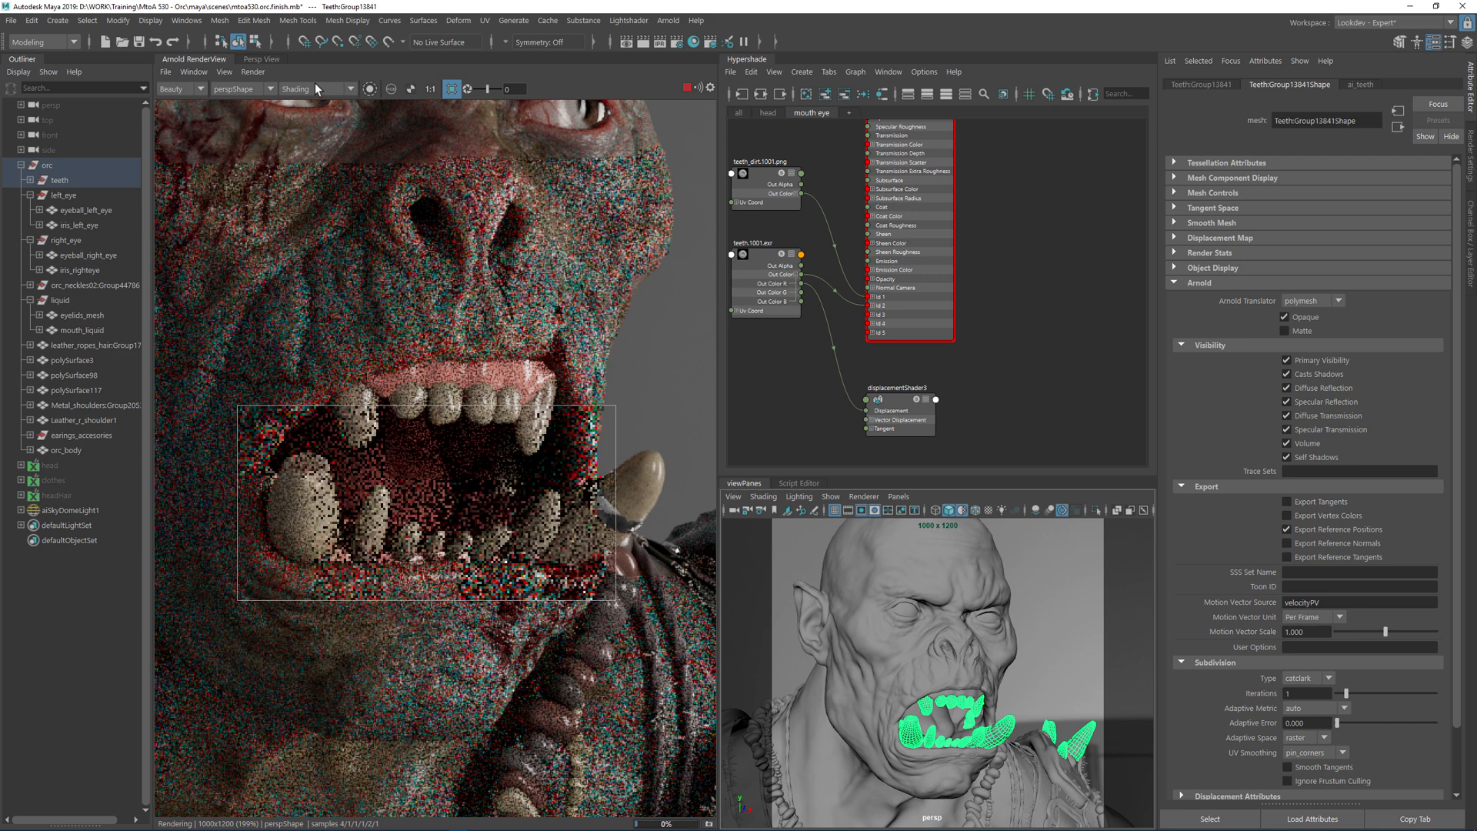
click(315, 89)
click(298, 144)
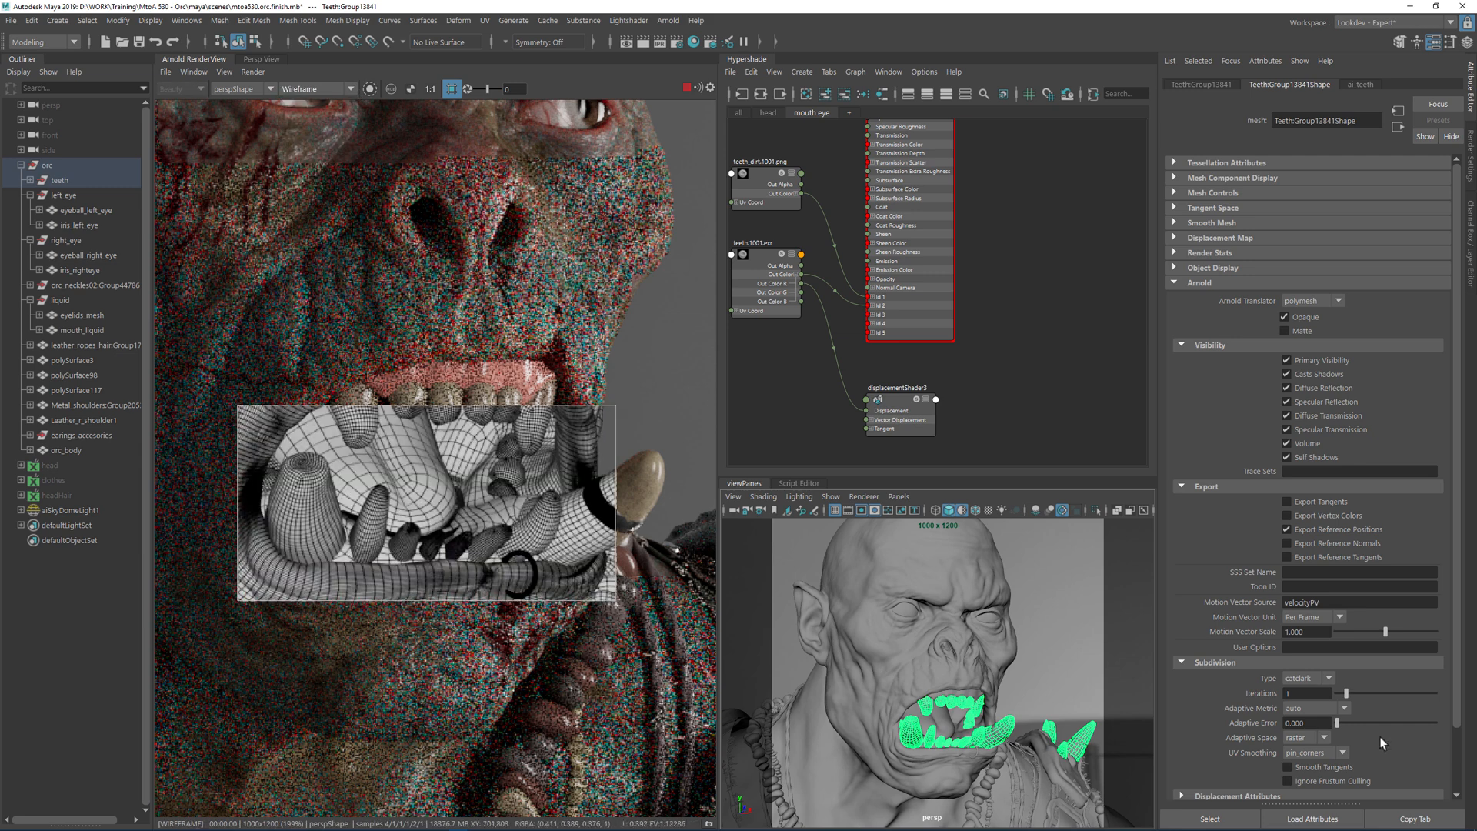
- Set the teeth mesh's subdivision iterations to 2, and return the render to Shading mode
drag(1308, 694, 1258, 700)
key(Return)
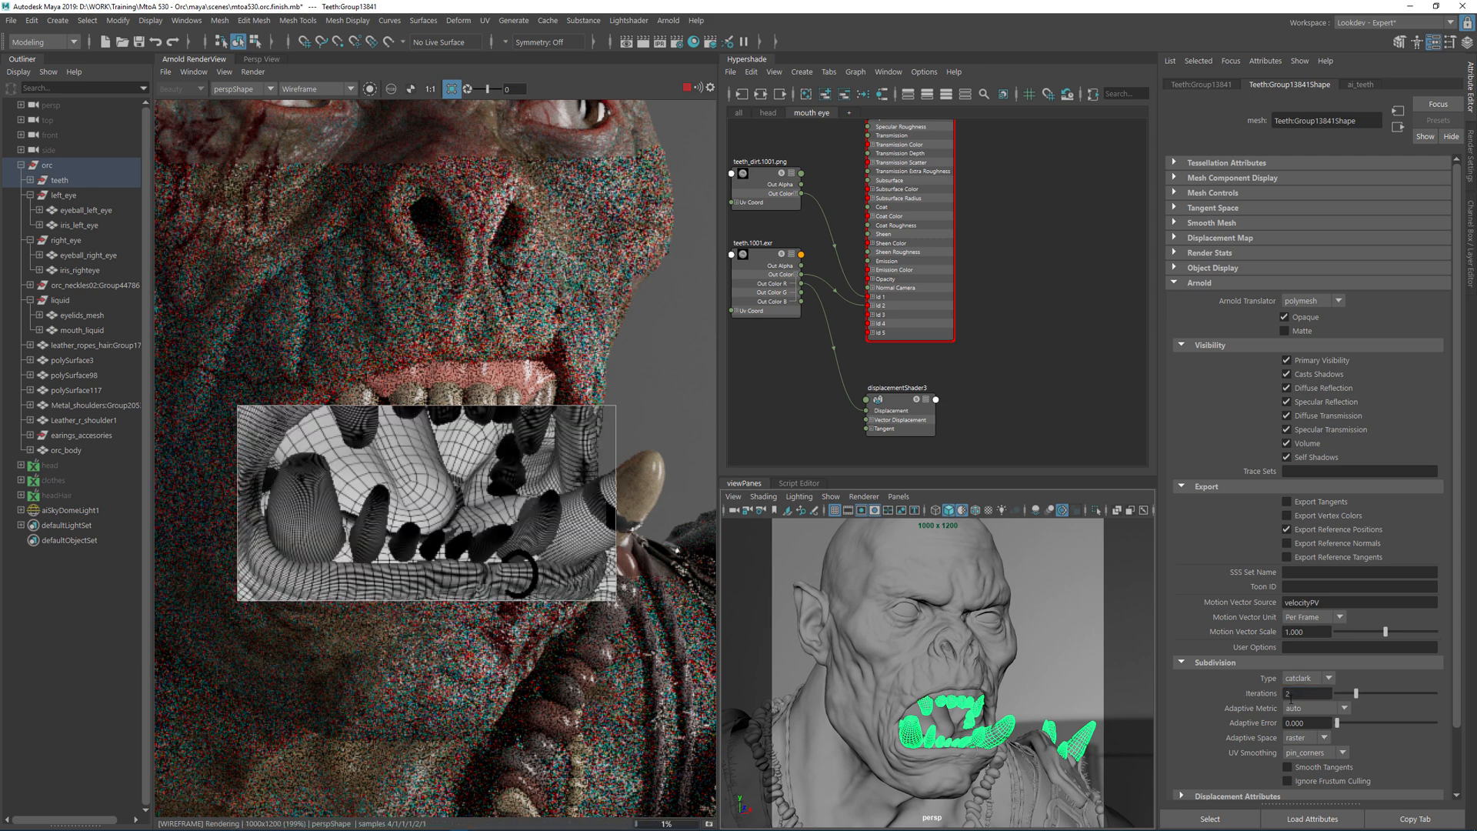
click(313, 90)
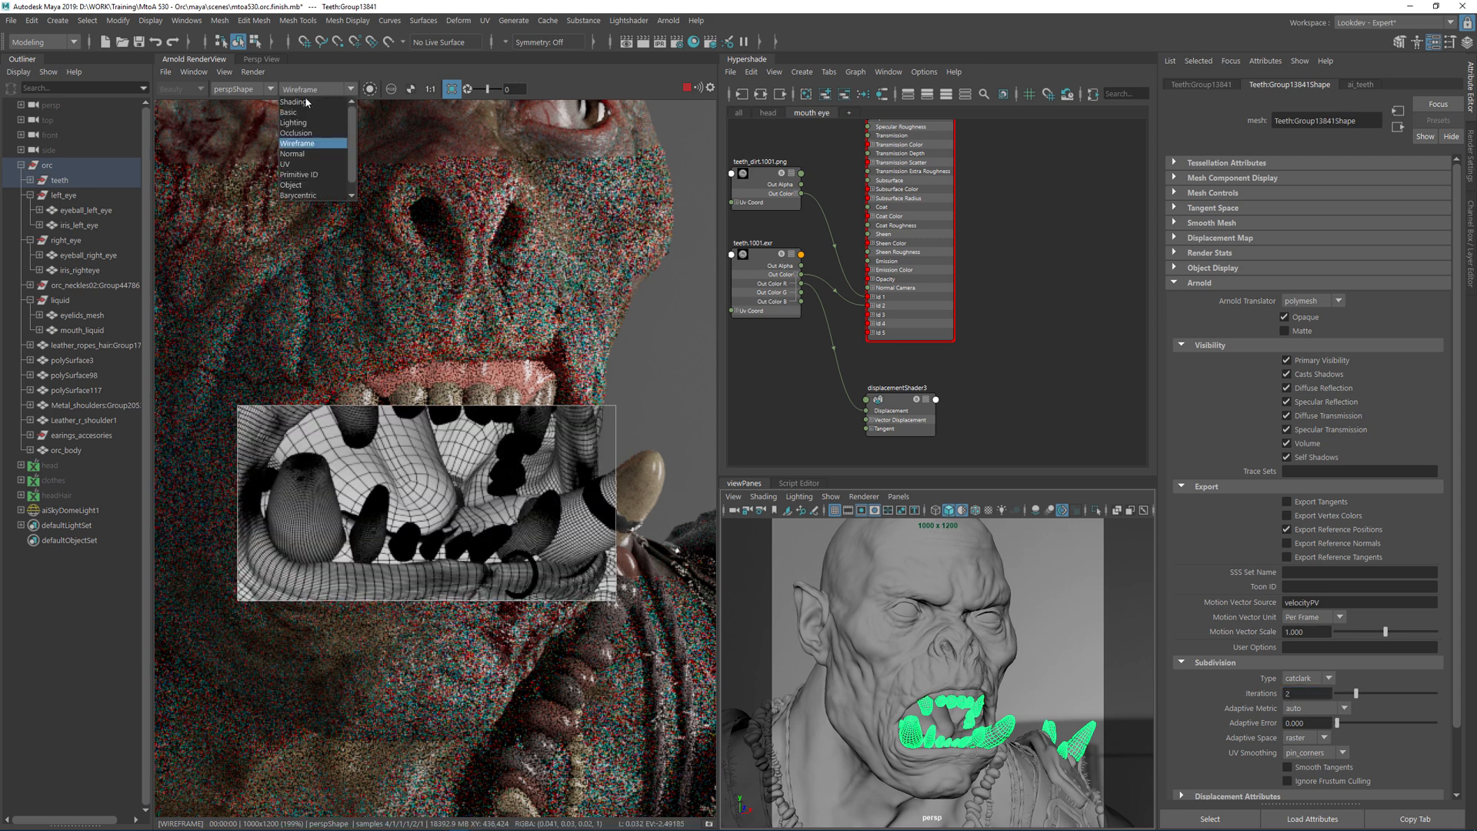
click(311, 102)
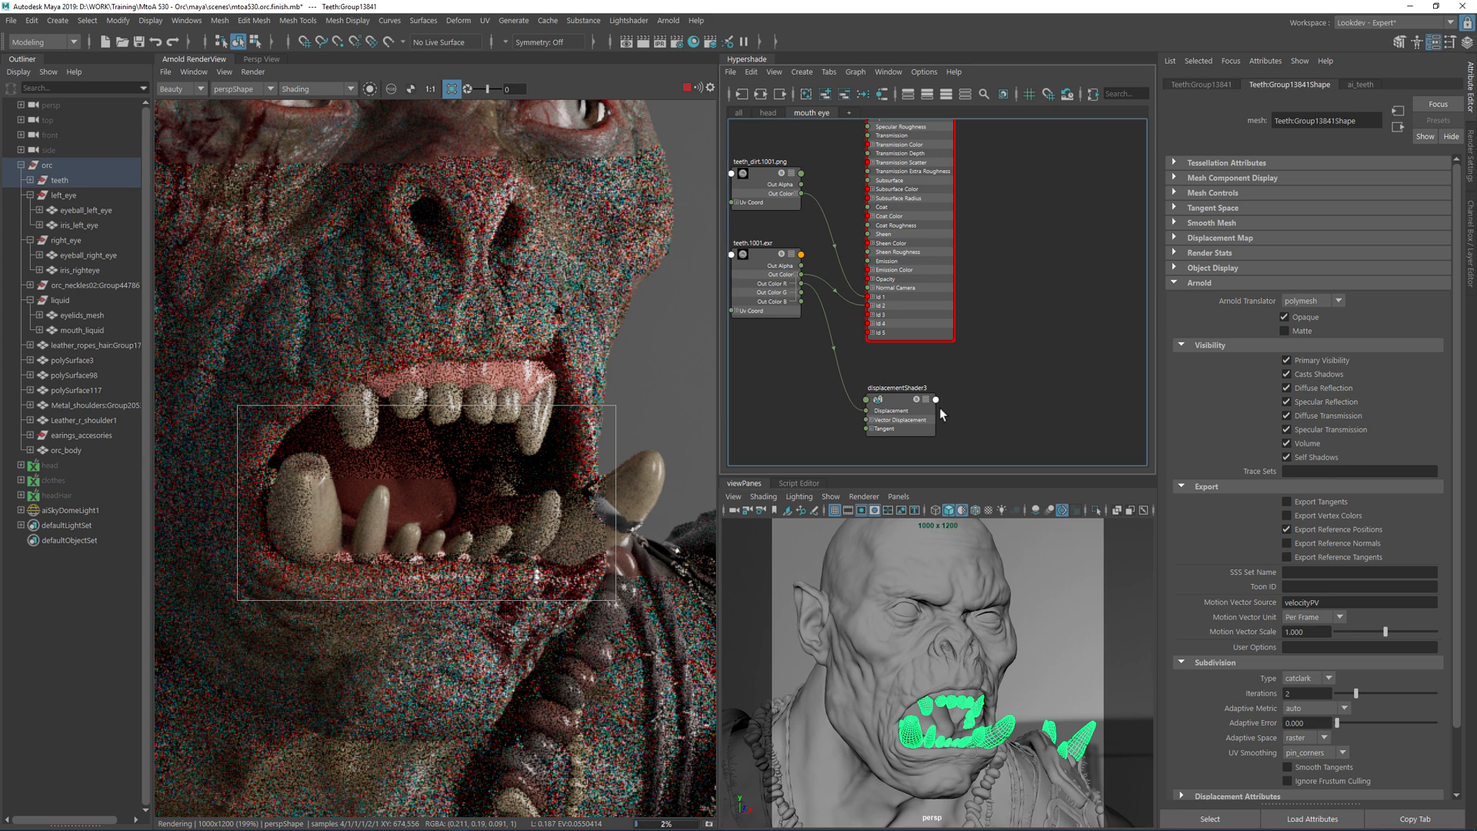
- Connect displacementShader3 to the Displacement Shader input of ai_teethSG and update the full scene in the render view
click(916, 406)
drag(936, 400, 976, 262)
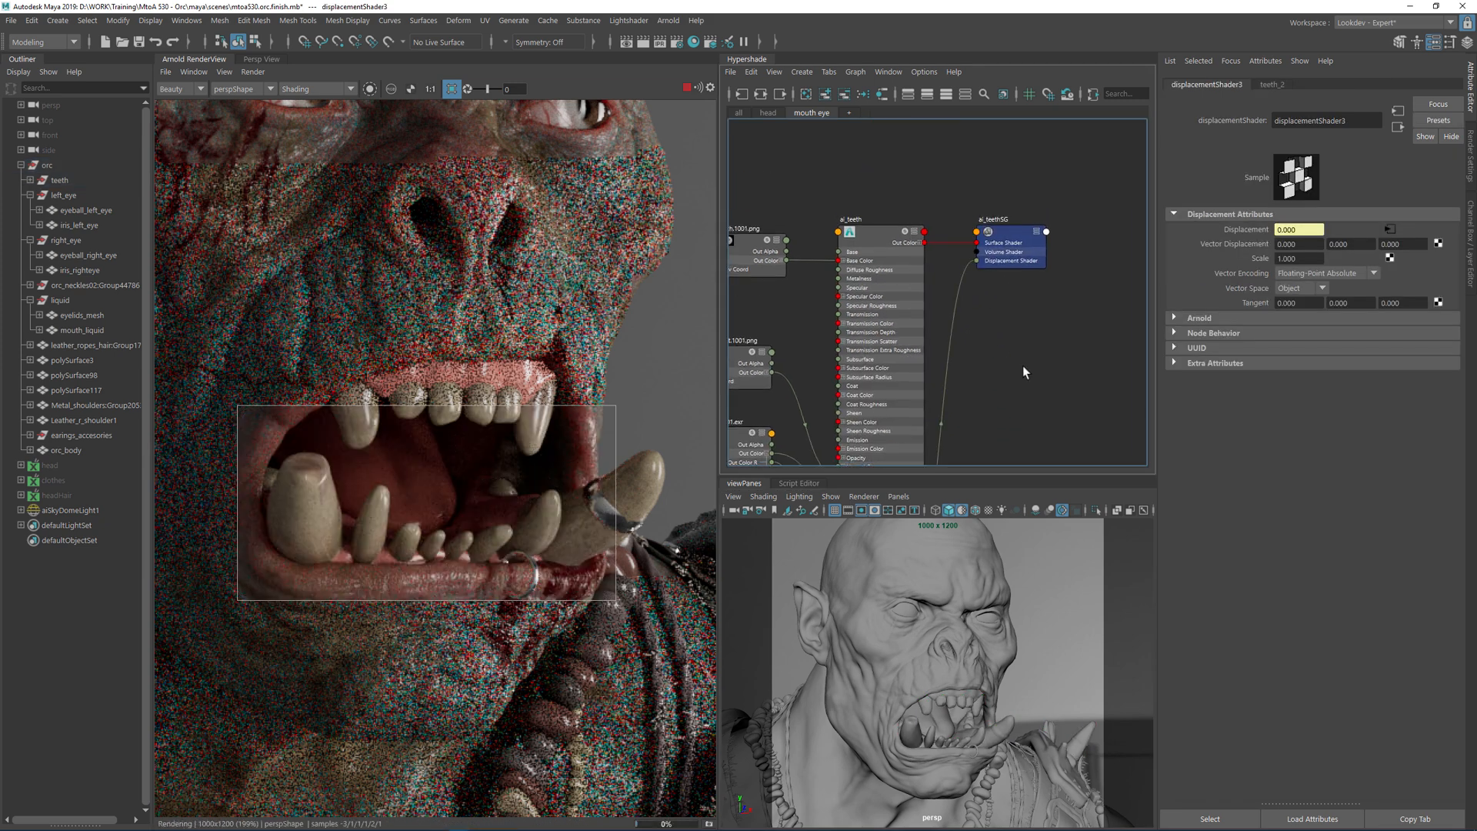
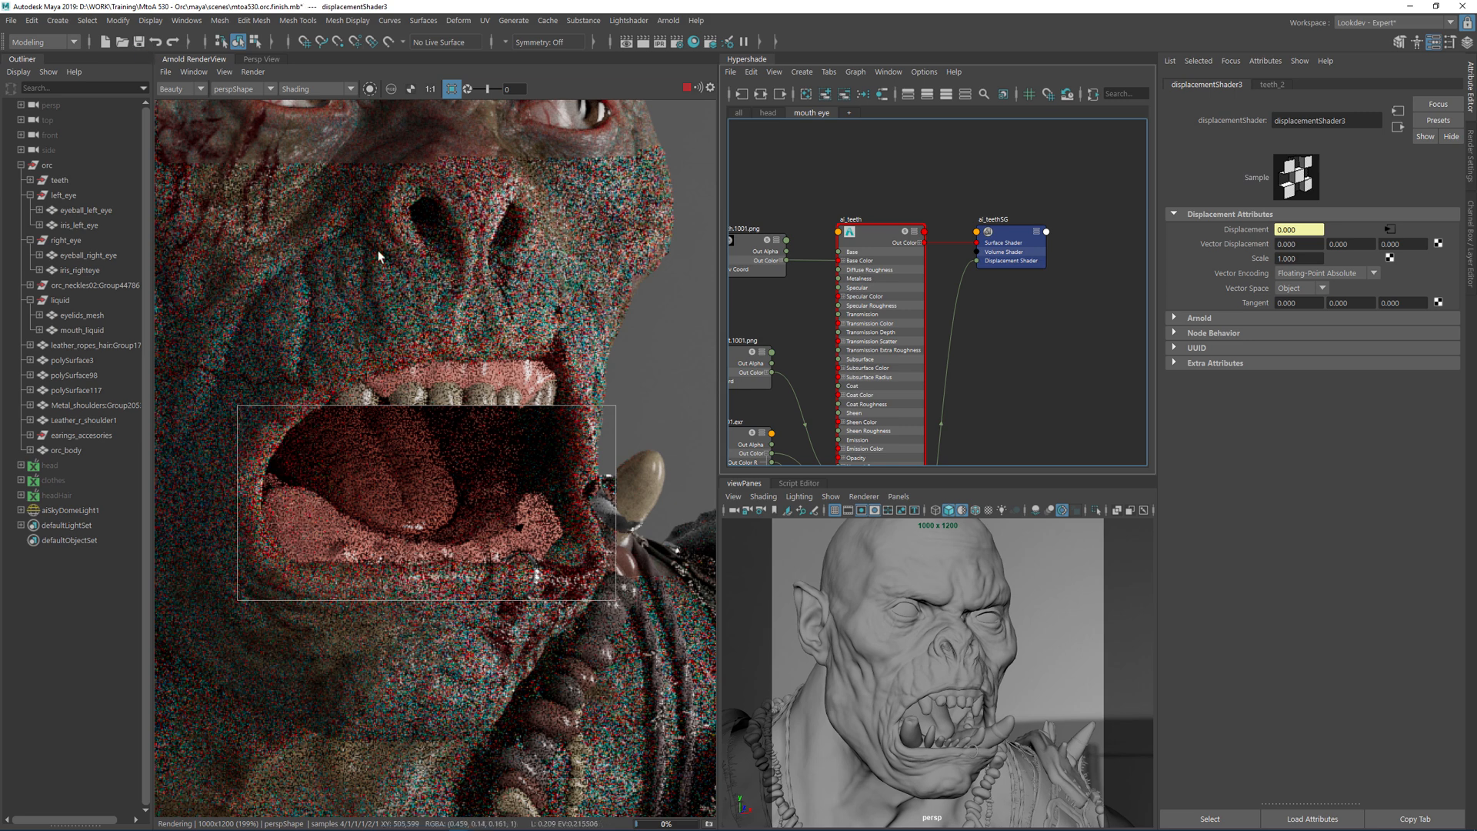
click(225, 71)
click(254, 71)
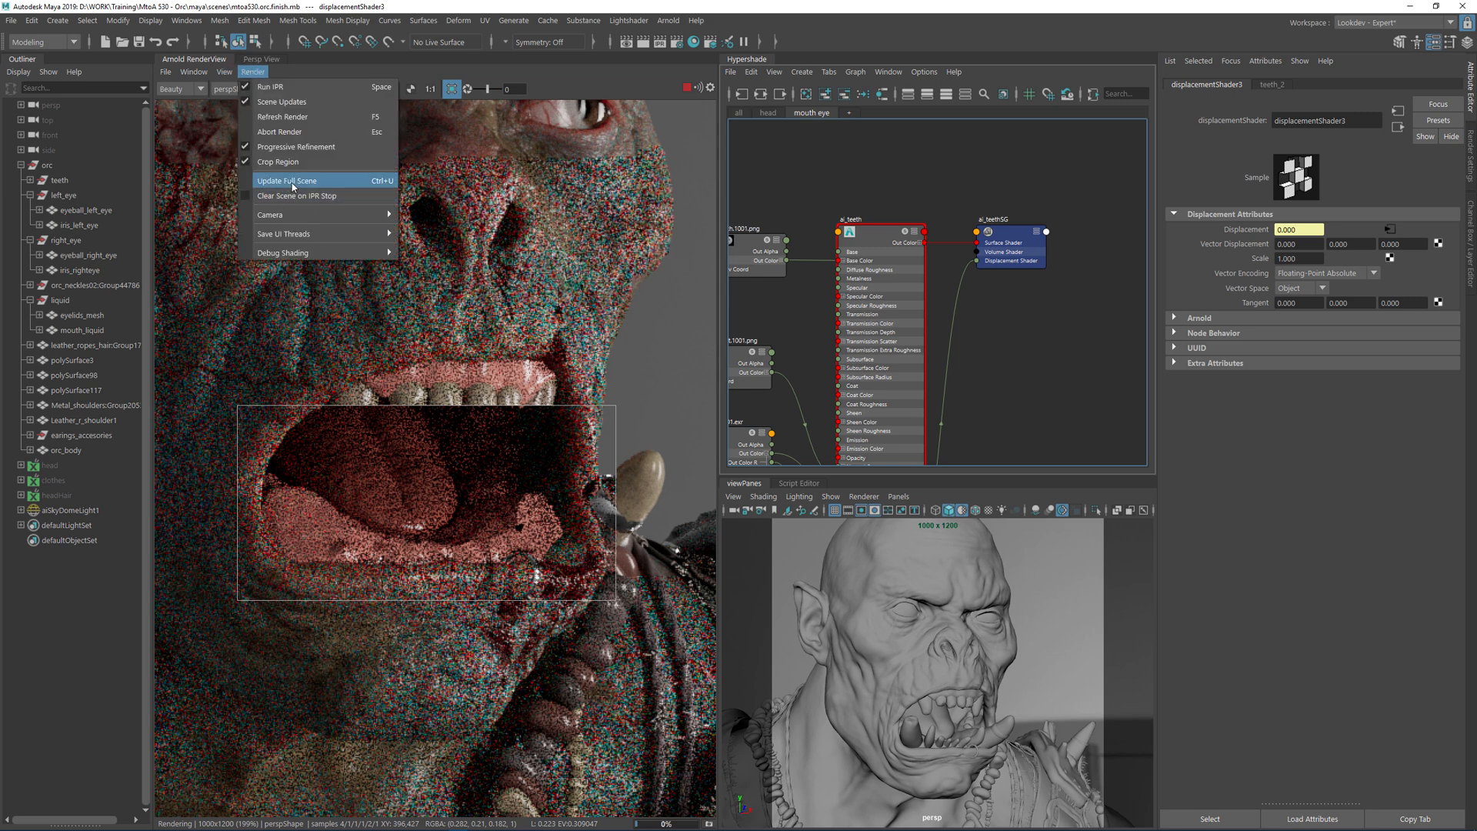
click(289, 181)
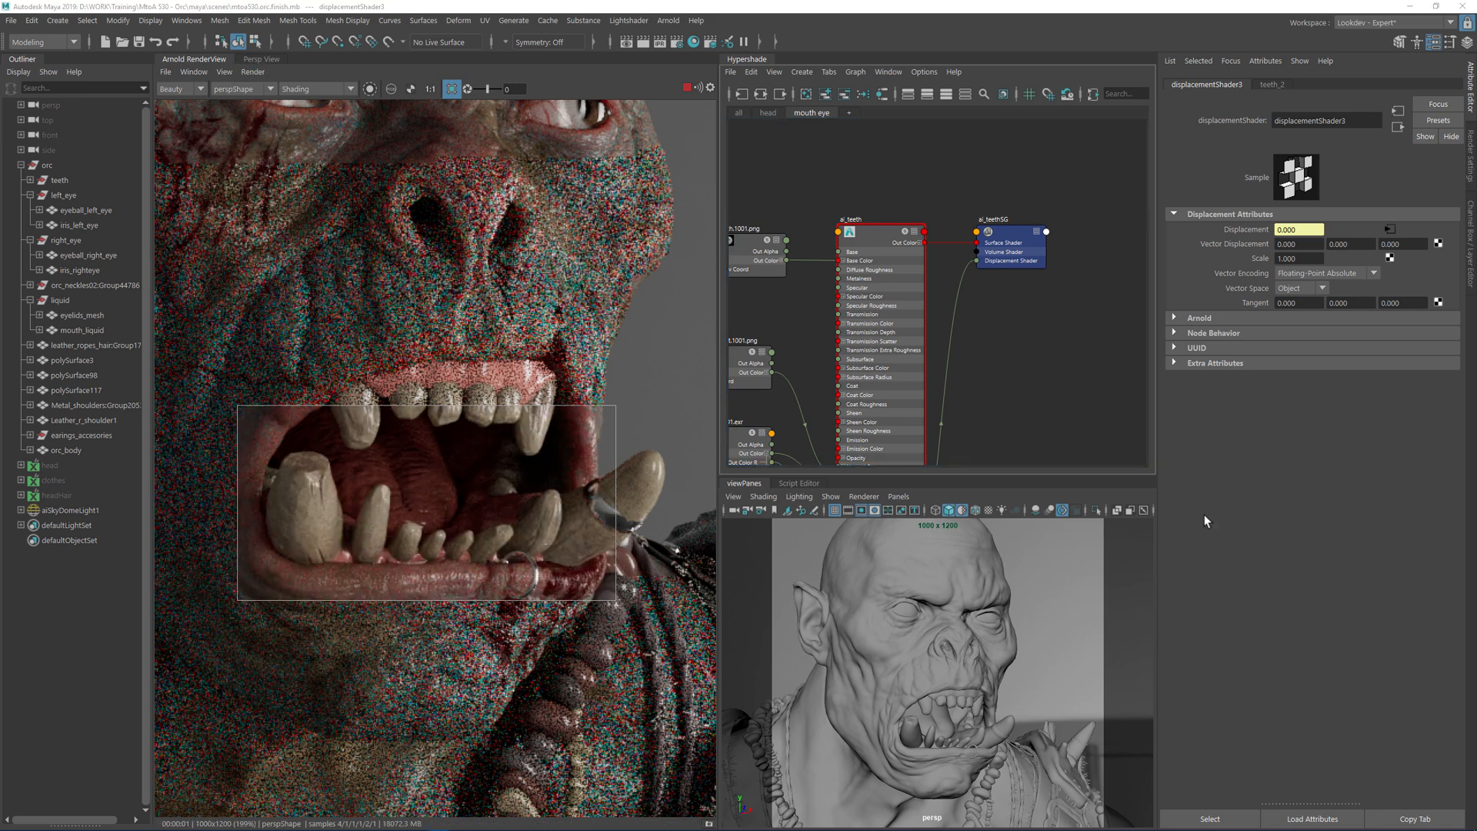
- Render crop regions over the upper teeth and over the lower tusk to check the displacement
drag(298, 351, 558, 471)
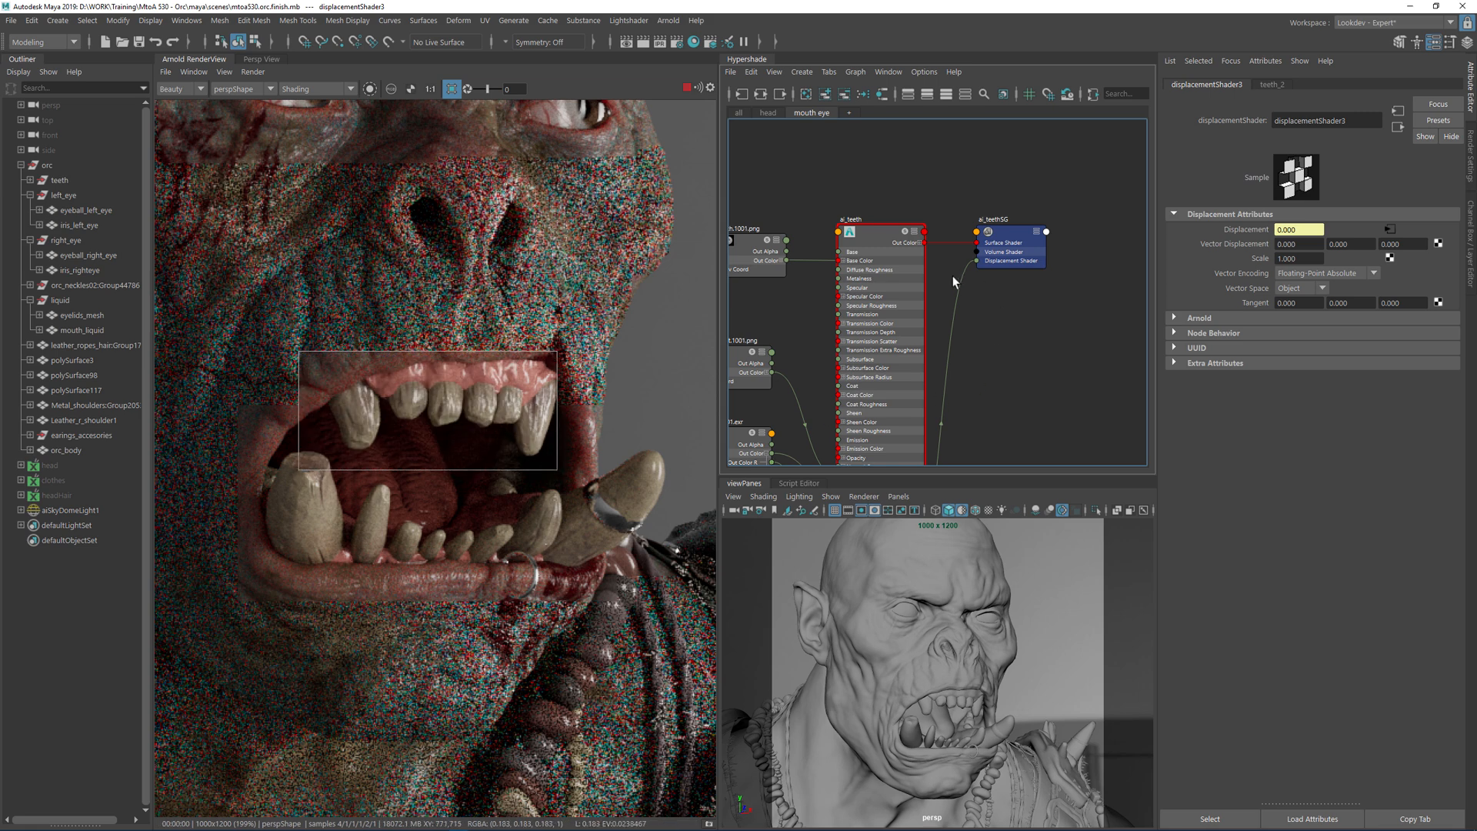
alt+middle_drag(992, 357, 1100, 311)
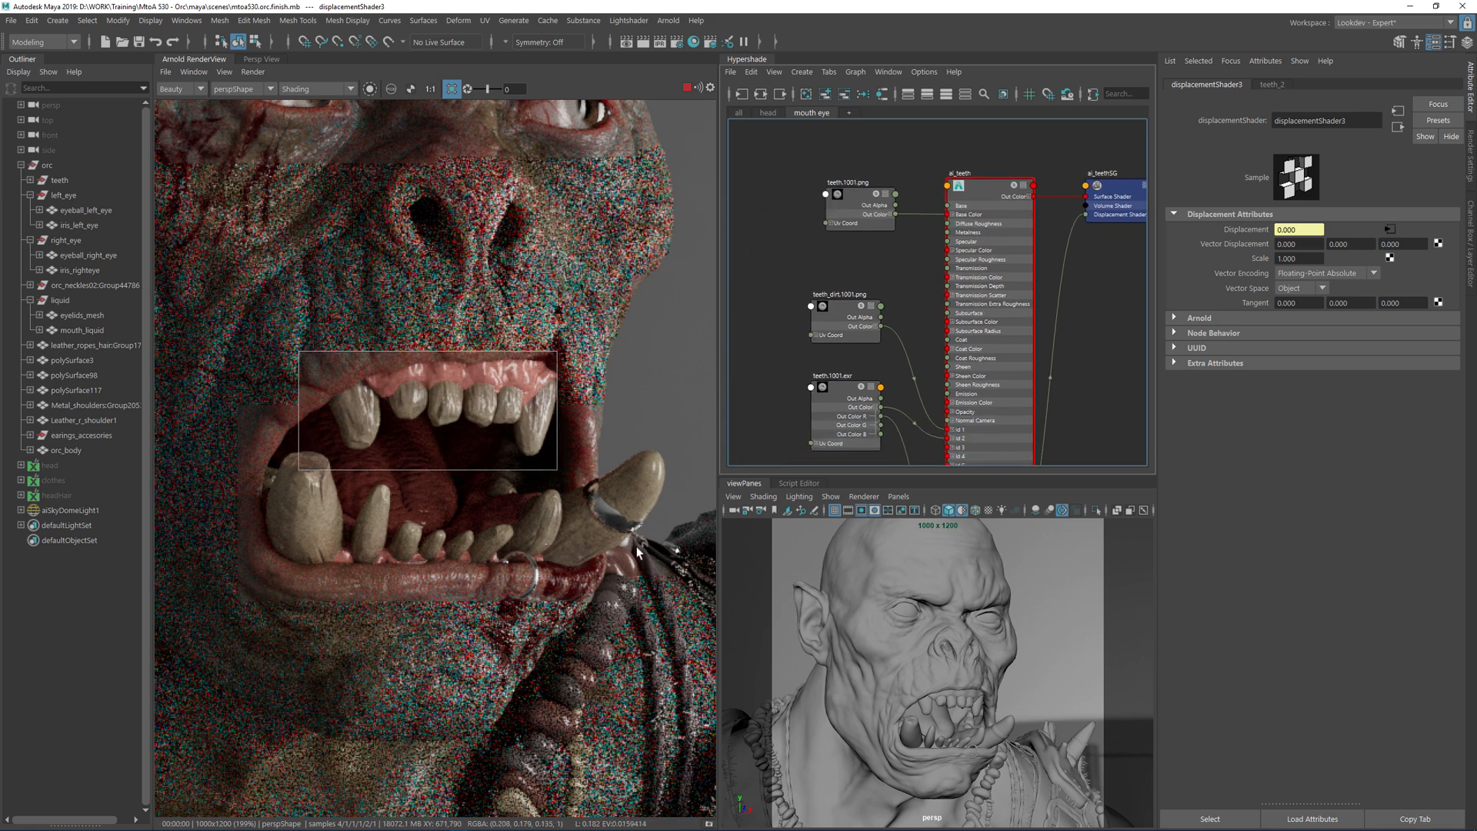
drag(679, 420, 437, 571)
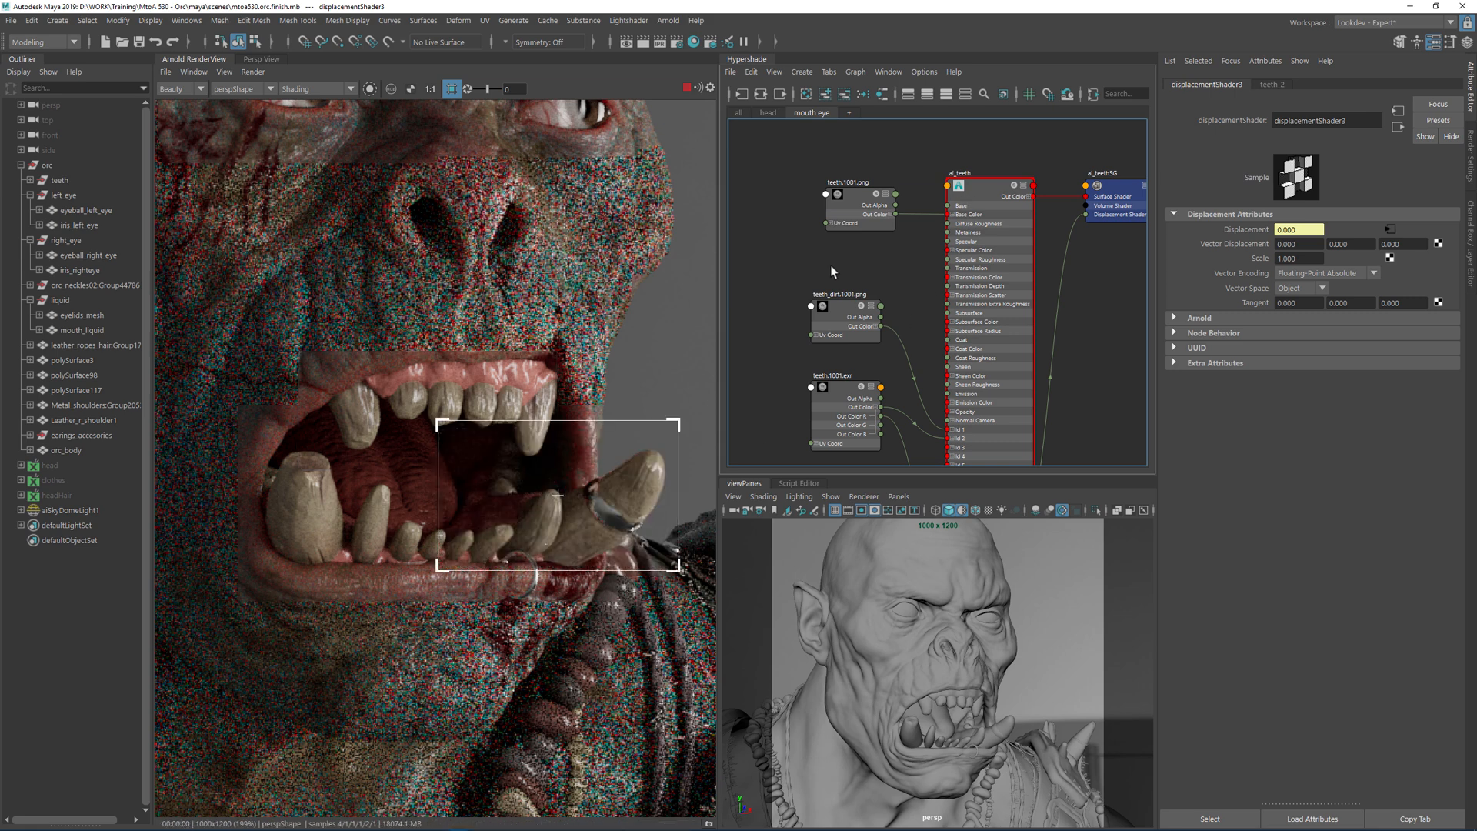
- Isolate the teeth_dirt.1001.png texture in the render view and render a crop region over the lower front teeth
alt+middle_drag(834, 263, 839, 196)
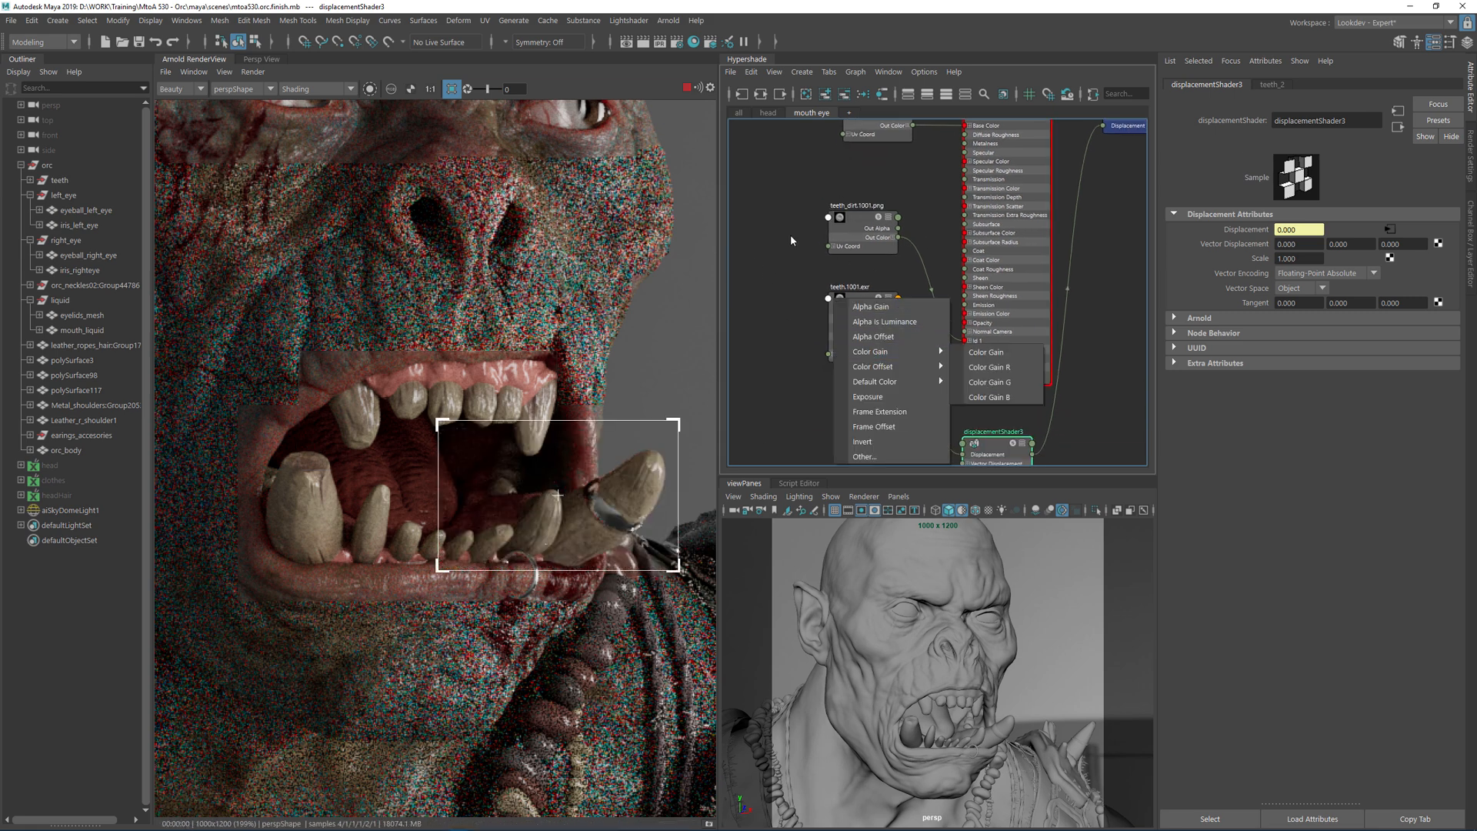
click(837, 225)
click(374, 93)
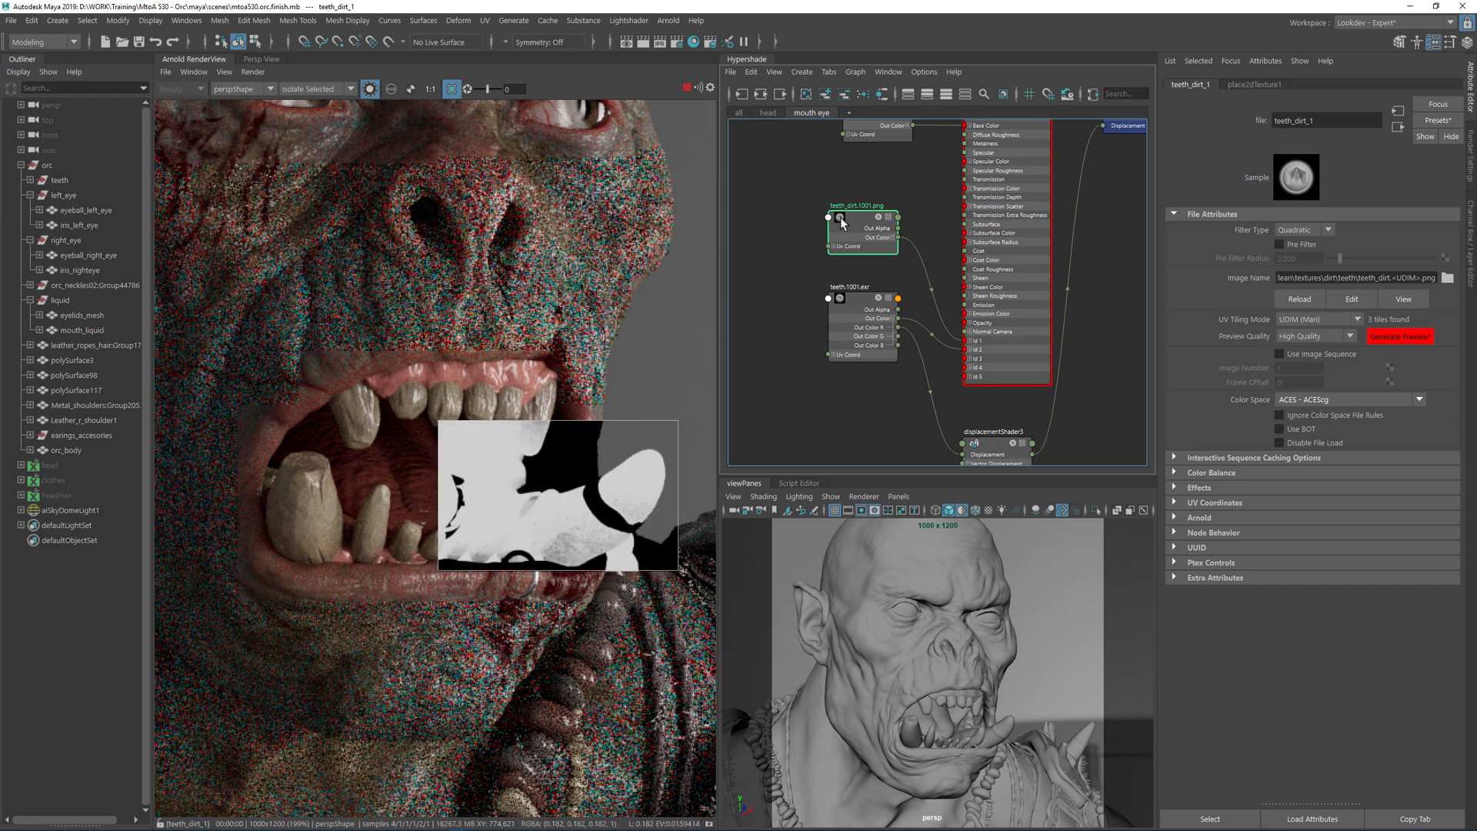
drag(263, 436, 481, 607)
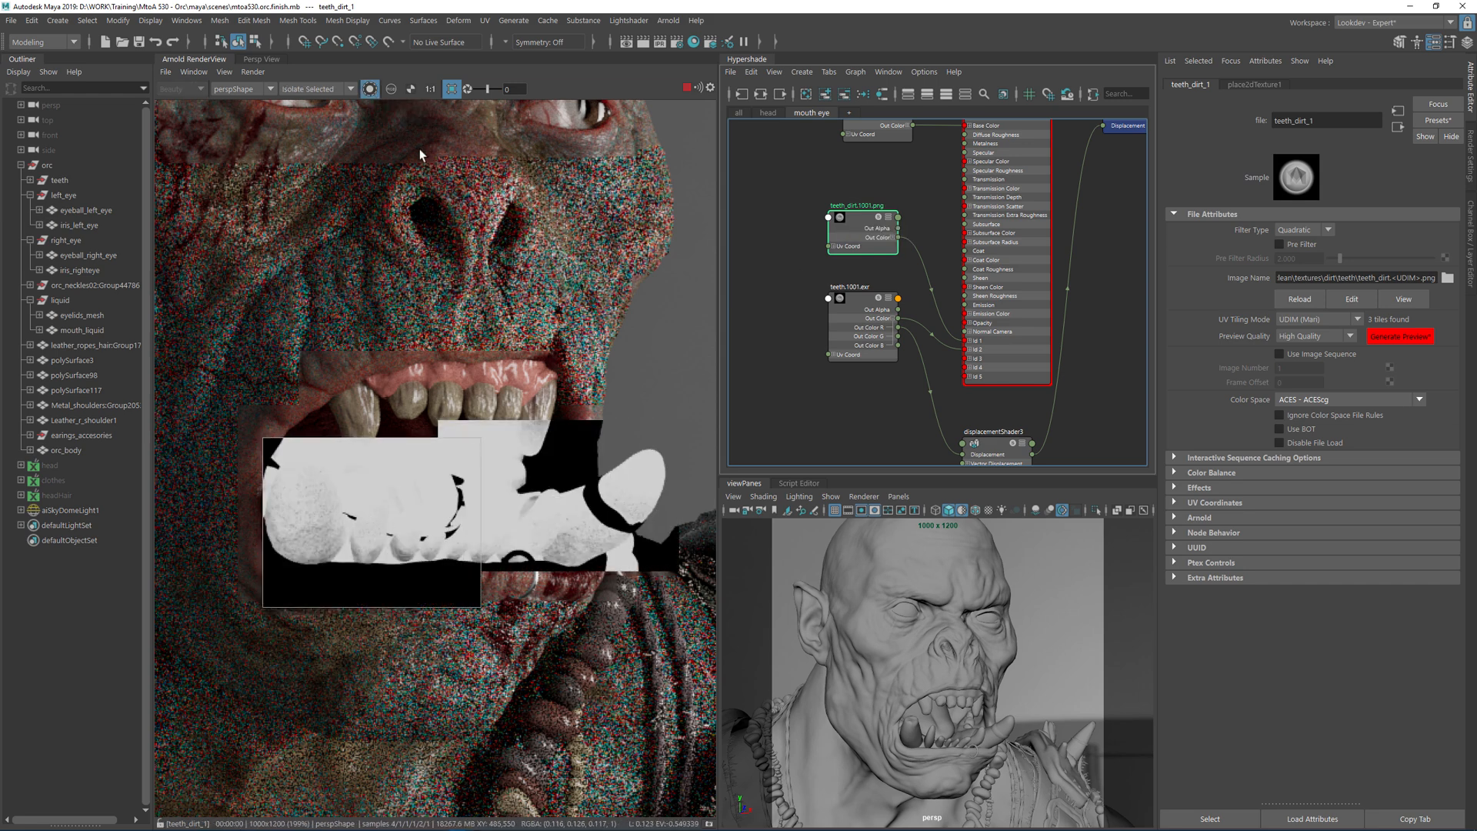
- Move the teeth.1001.png color texture away from ai_teeth to make room and create an aiMultiply node
alt+middle_drag(838, 176, 916, 295)
drag(942, 236, 733, 239)
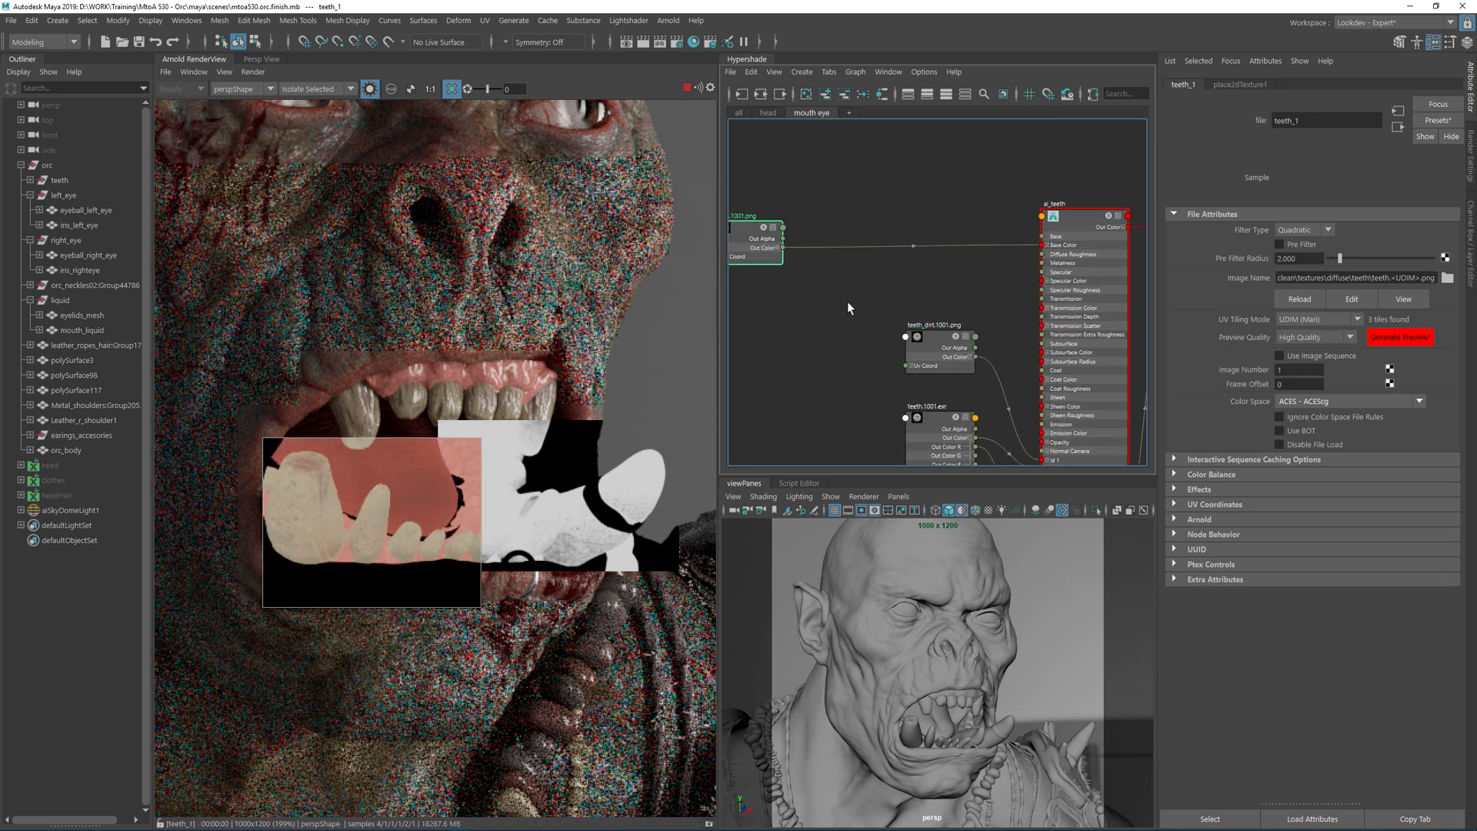
click(847, 302)
key(Tab)
text(aimul)
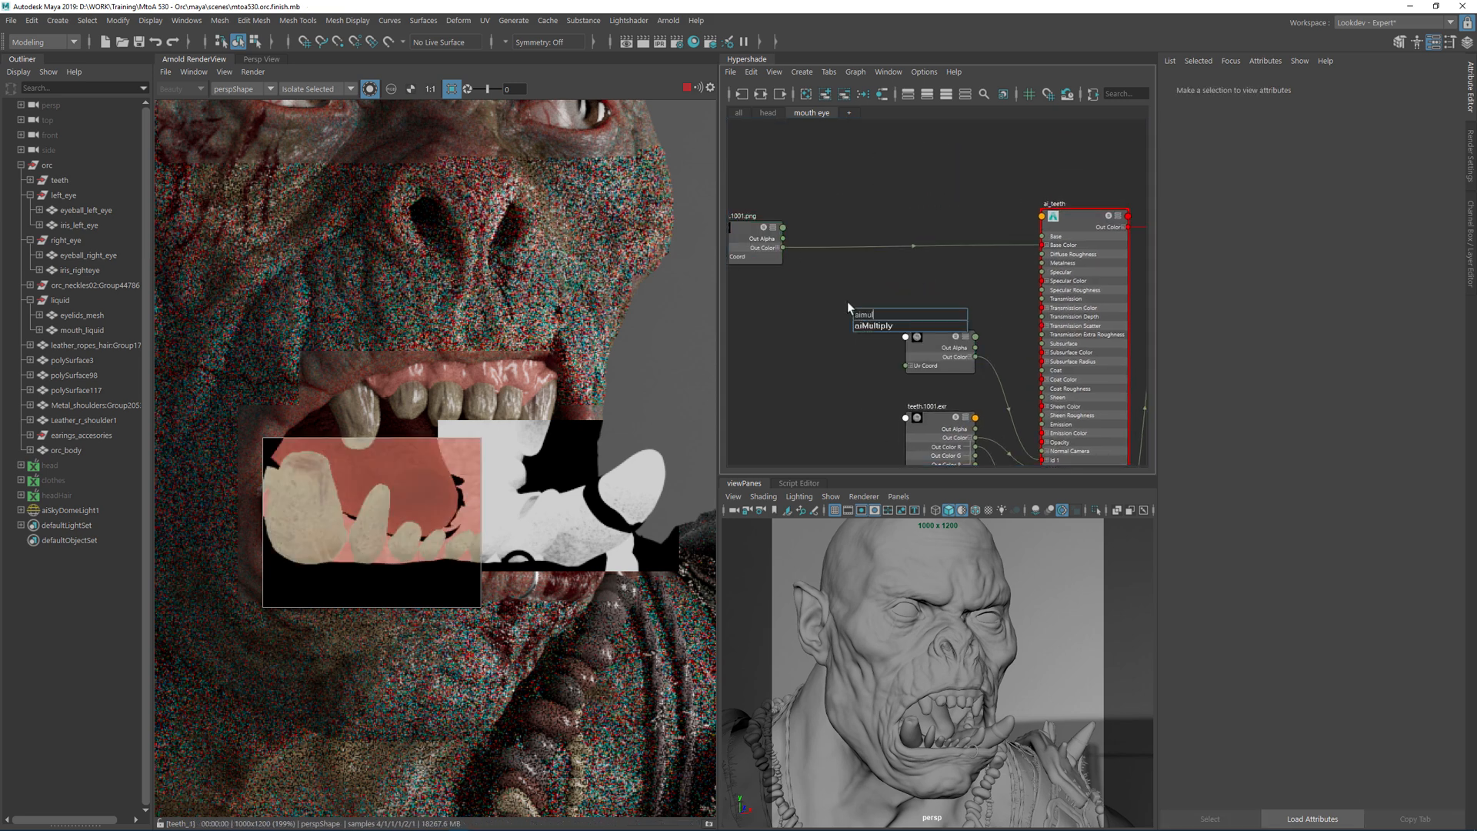
key(Return)
- Connect teeth.1001.png and teeth_dirt.1001.png to Input 1 and Input 2 of aiMultiply1, and its output to the Base Color of ai_teeth
drag(885, 331, 777, 331)
click(778, 248)
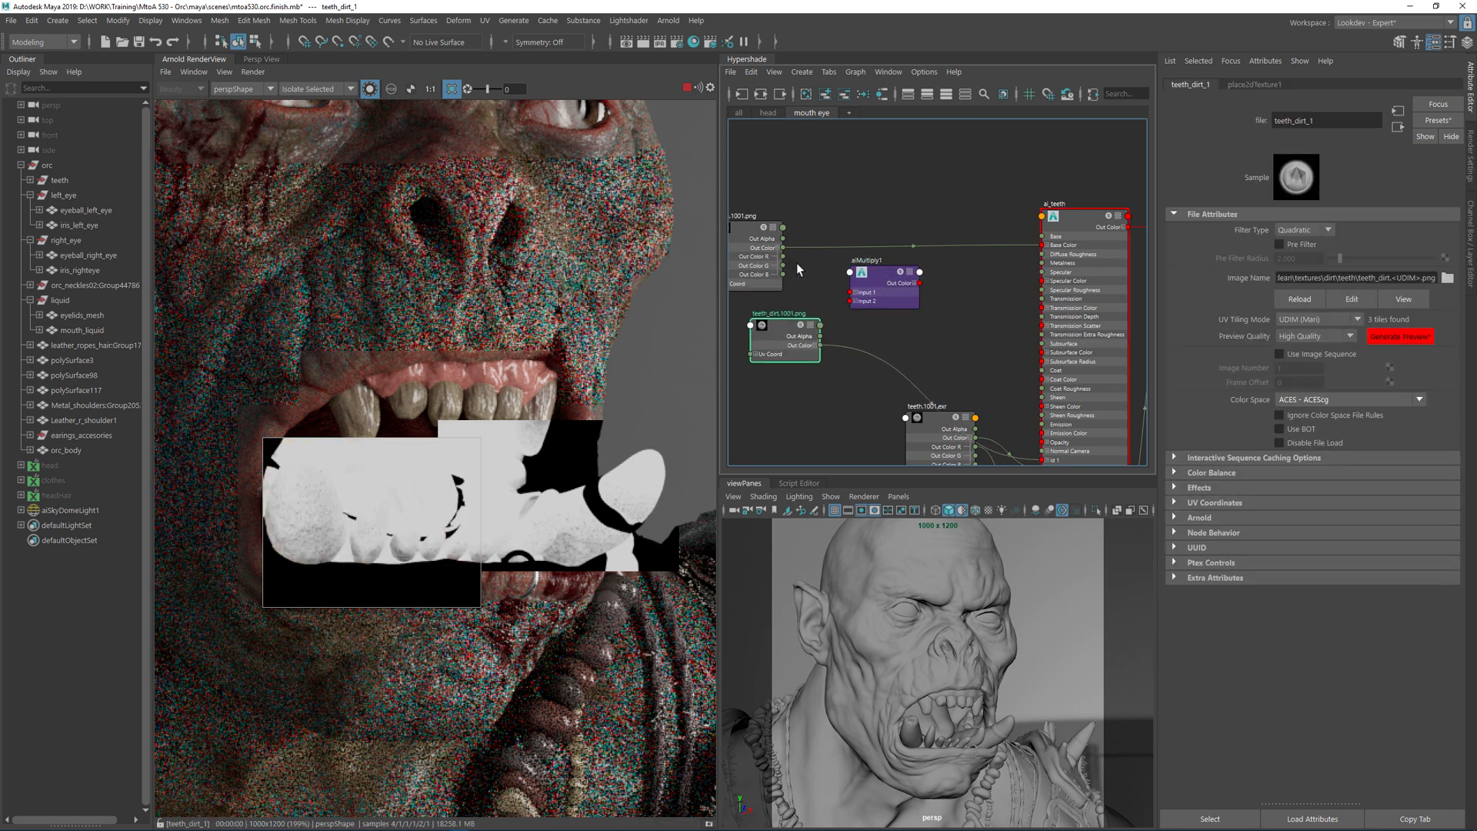
click(796, 262)
drag(821, 346, 851, 301)
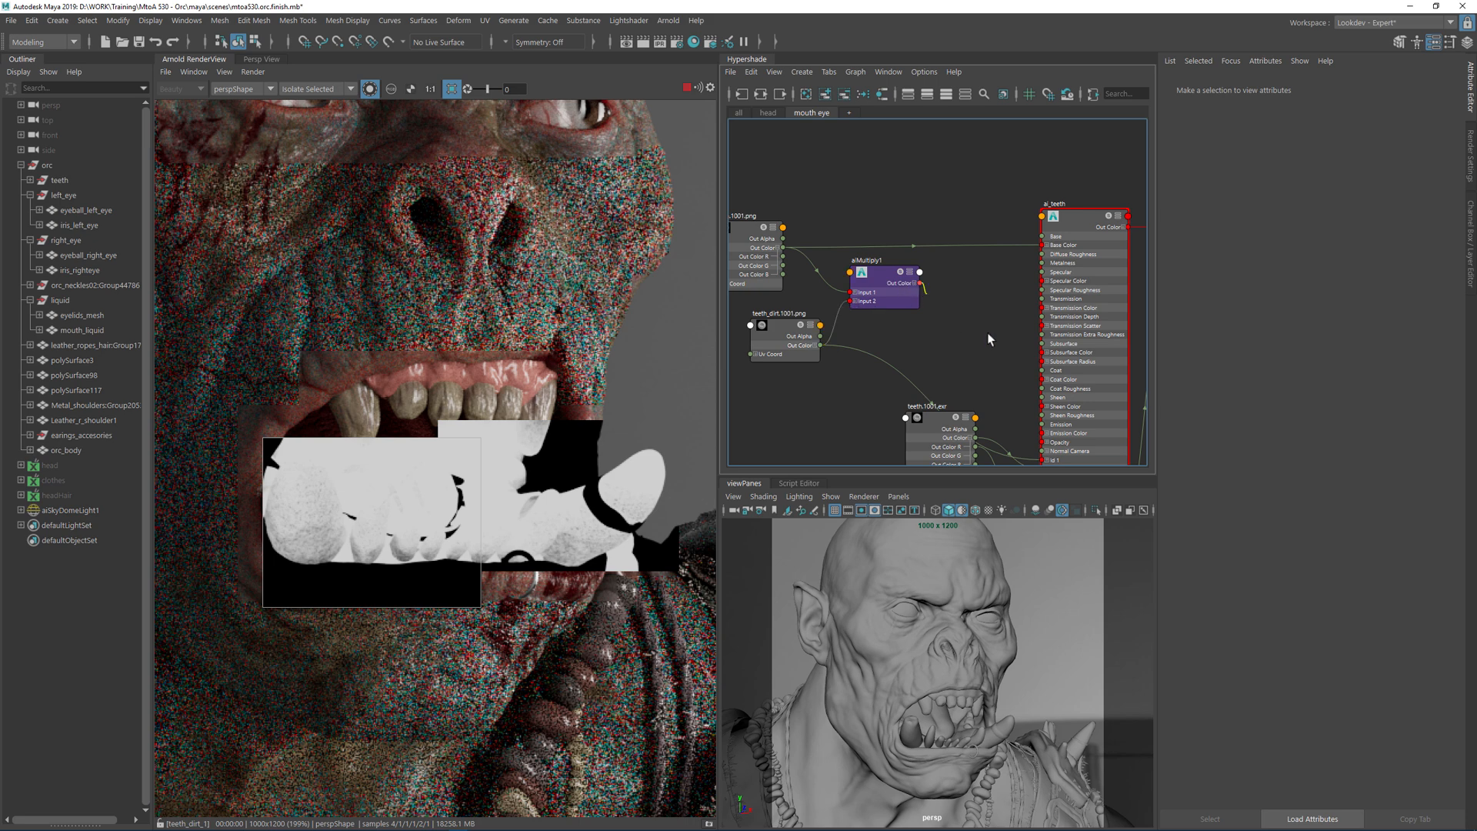
alt+middle_drag(956, 316, 934, 298)
click(1017, 221)
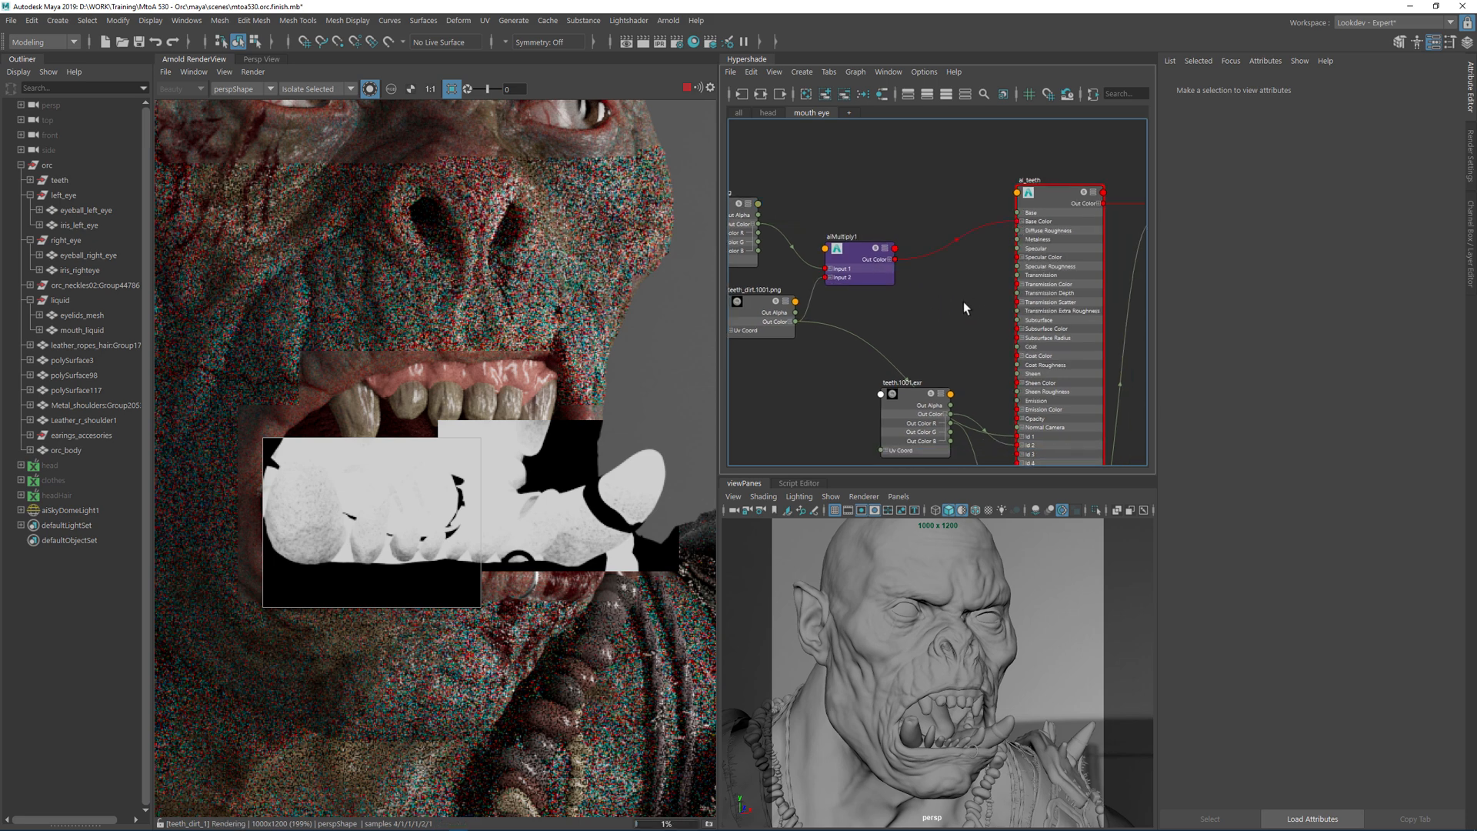
- Compare the isolated aiMultiply1 result with the teeth color and dirt textures on the lower and upper teeth
click(865, 264)
alt+middle_drag(1002, 349, 1044, 313)
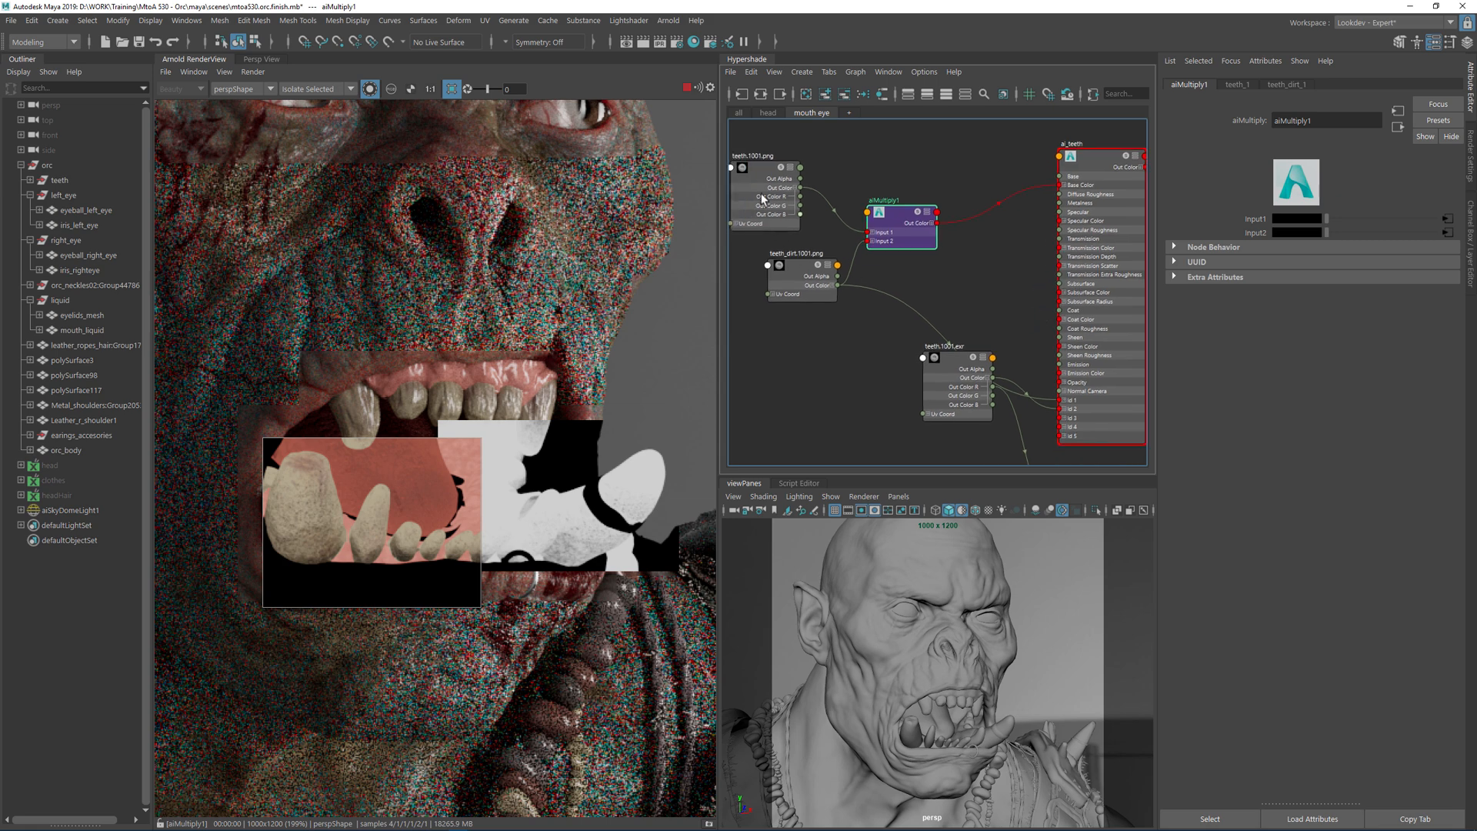
click(760, 191)
click(897, 220)
alt+middle_drag(863, 260, 937, 260)
click(878, 269)
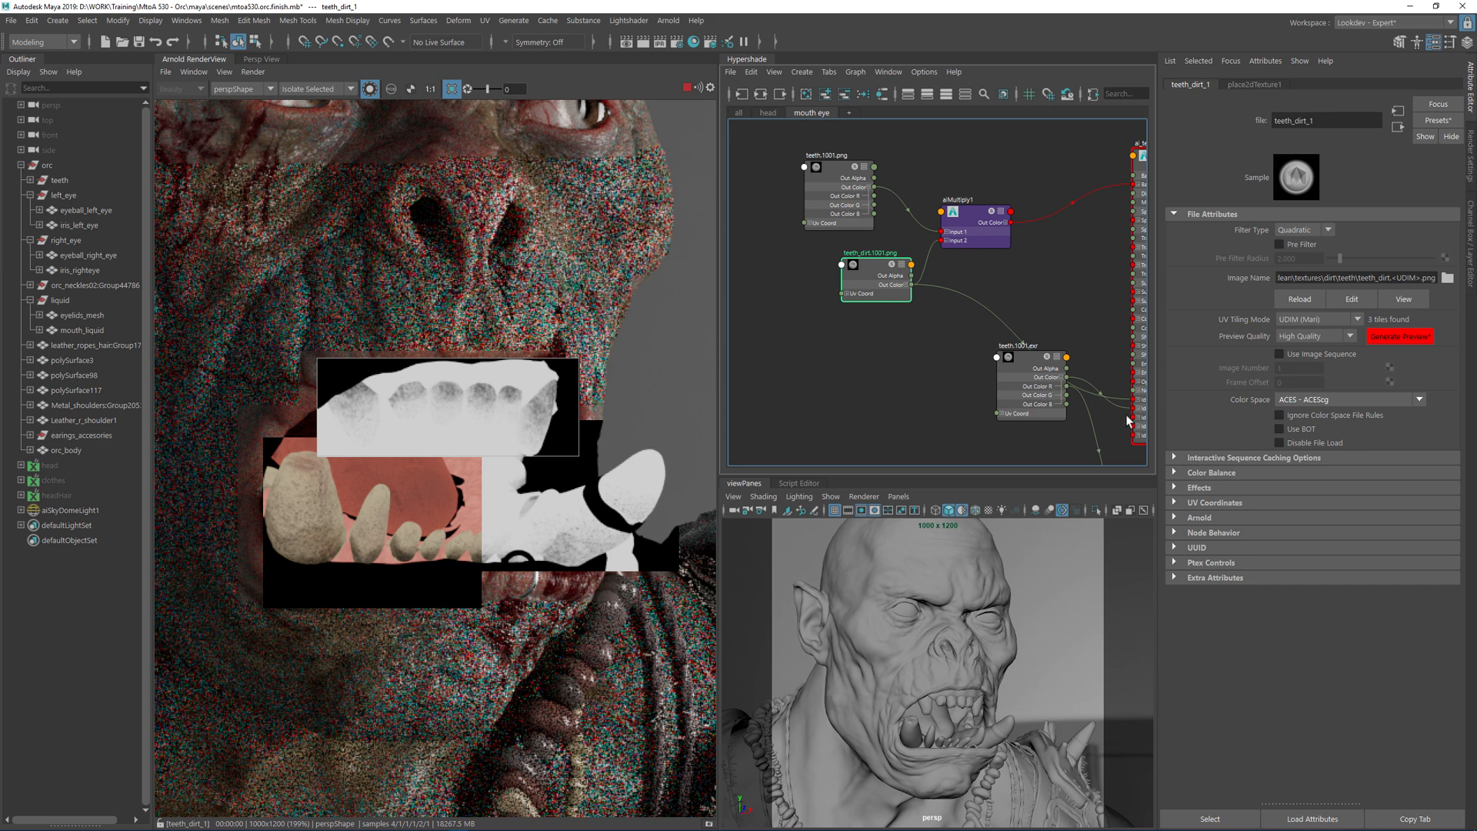
- Raise the Color Offset of teeth_dirt.1001.png to a mid grey and preview aiMultiply1
click(1197, 489)
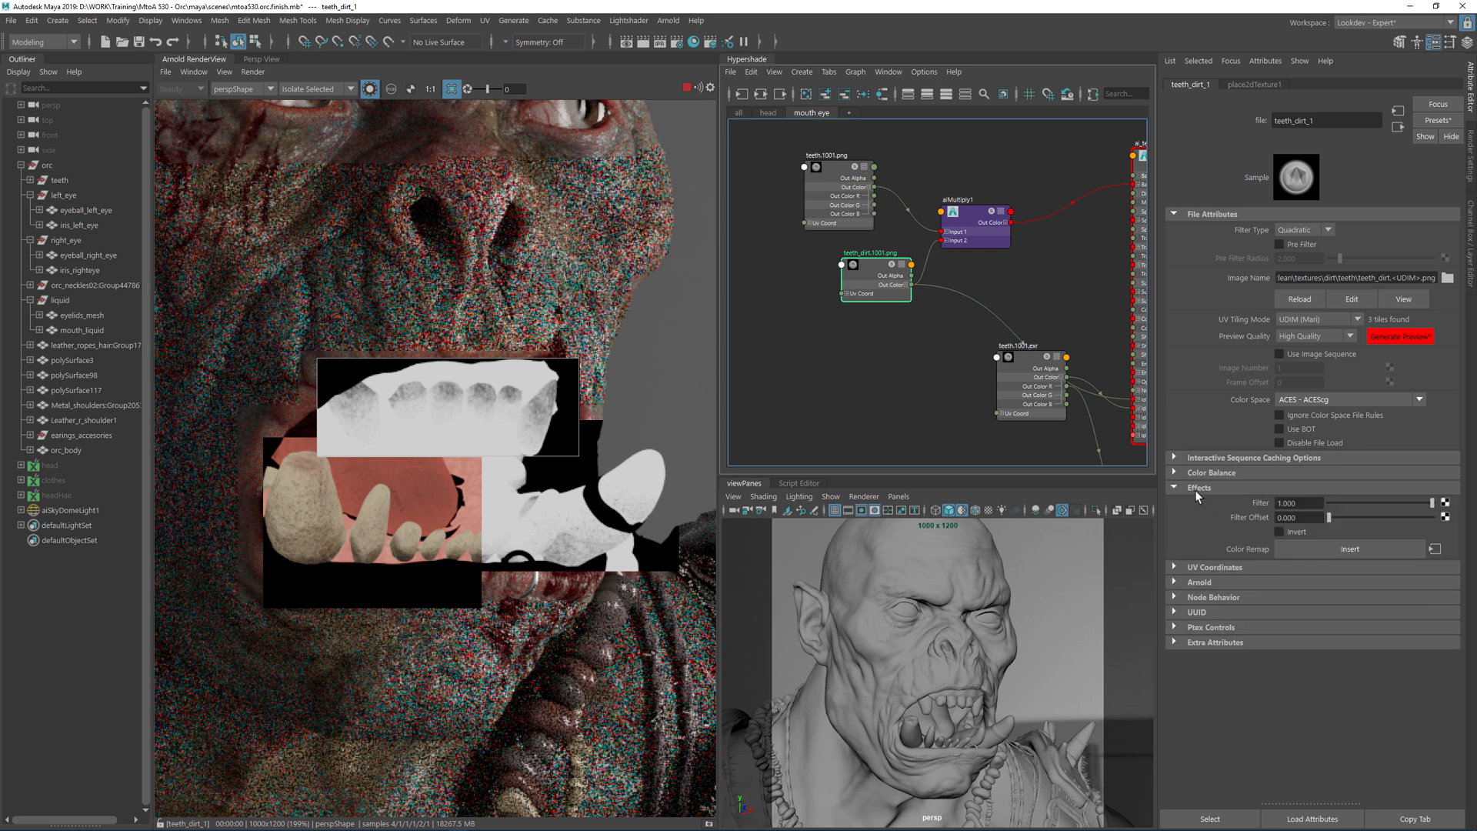
click(1189, 488)
click(1198, 474)
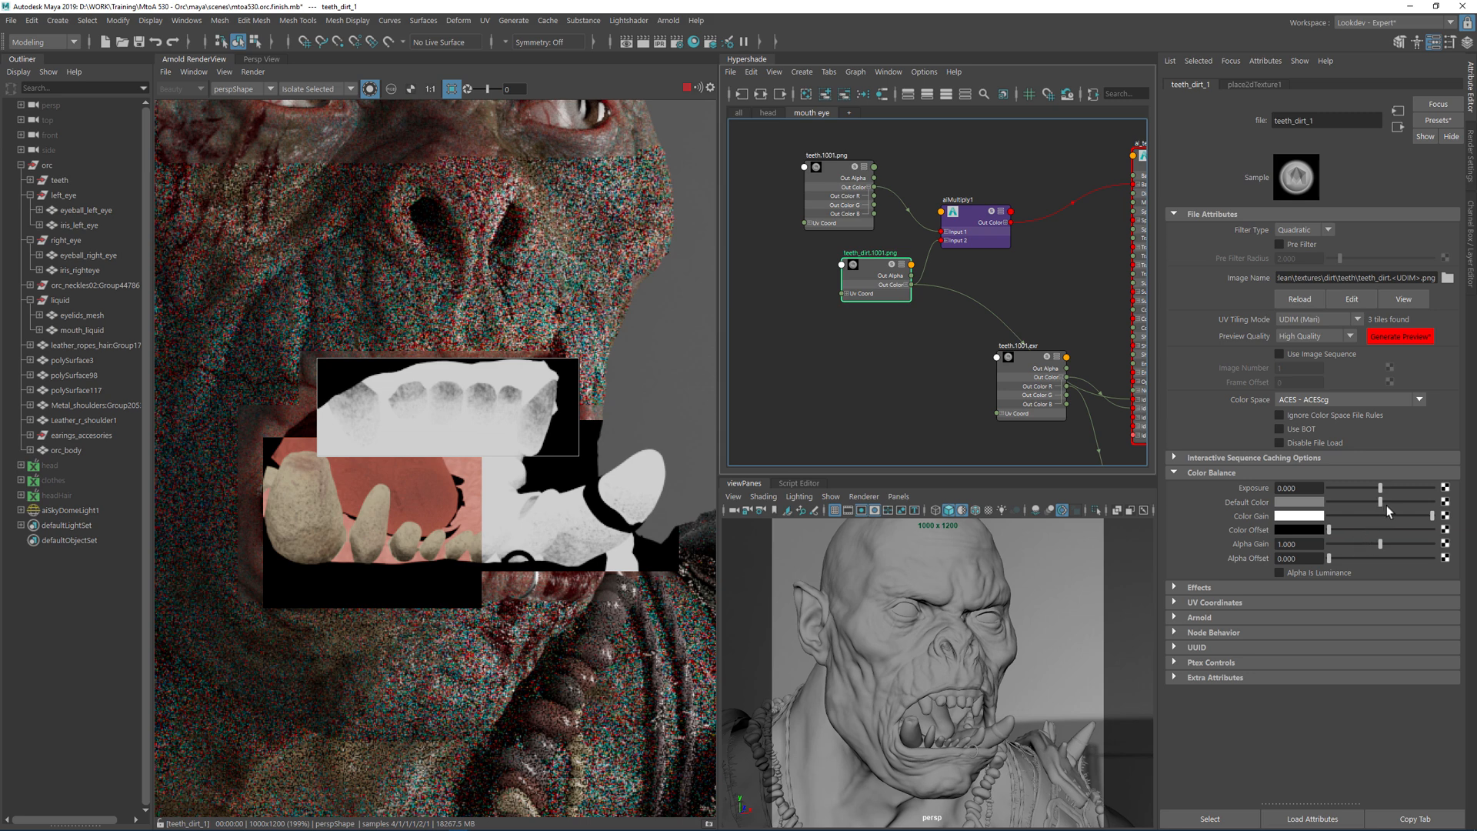
drag(1374, 530, 1356, 529)
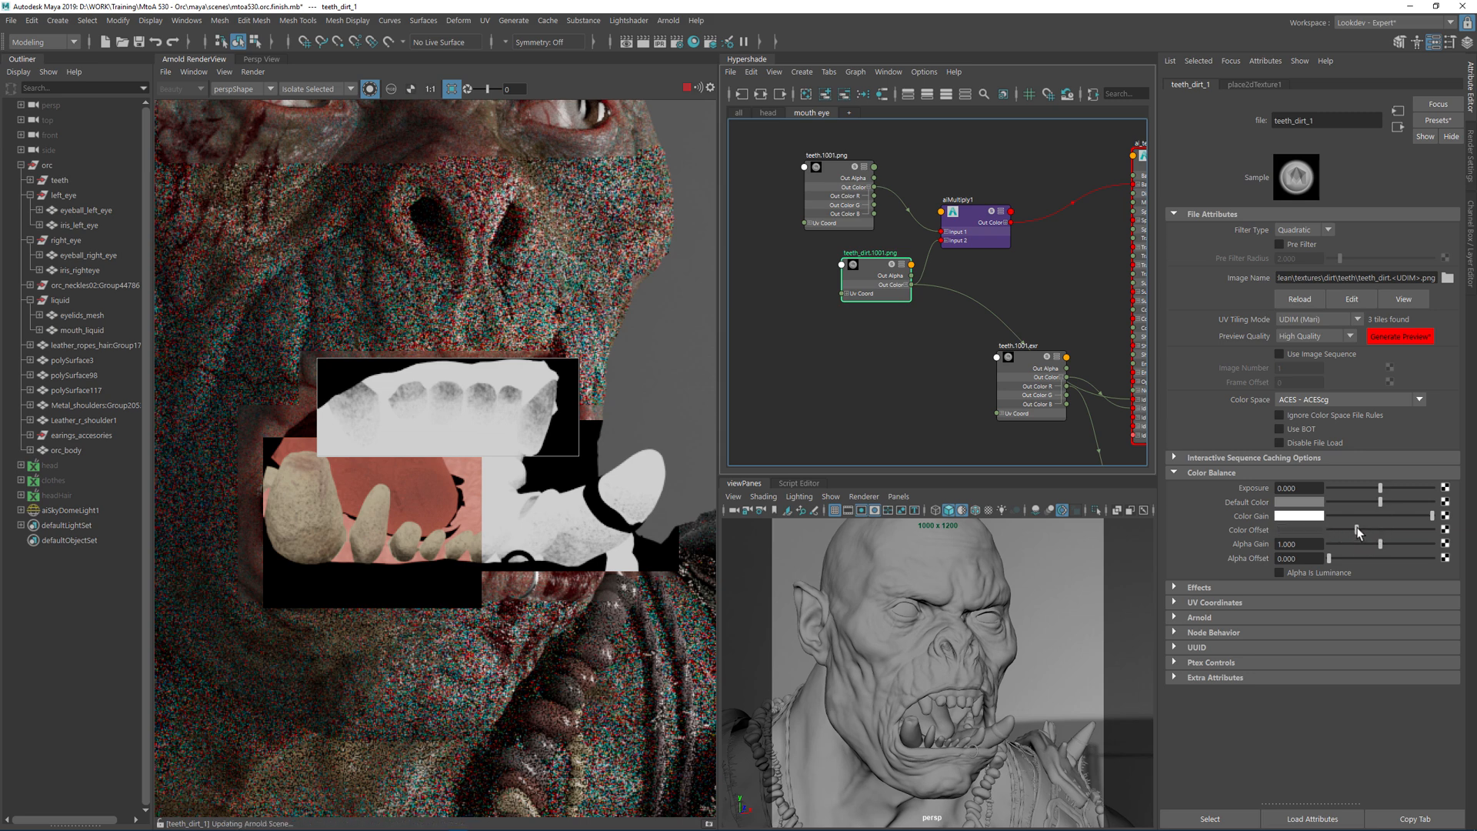
click(1380, 530)
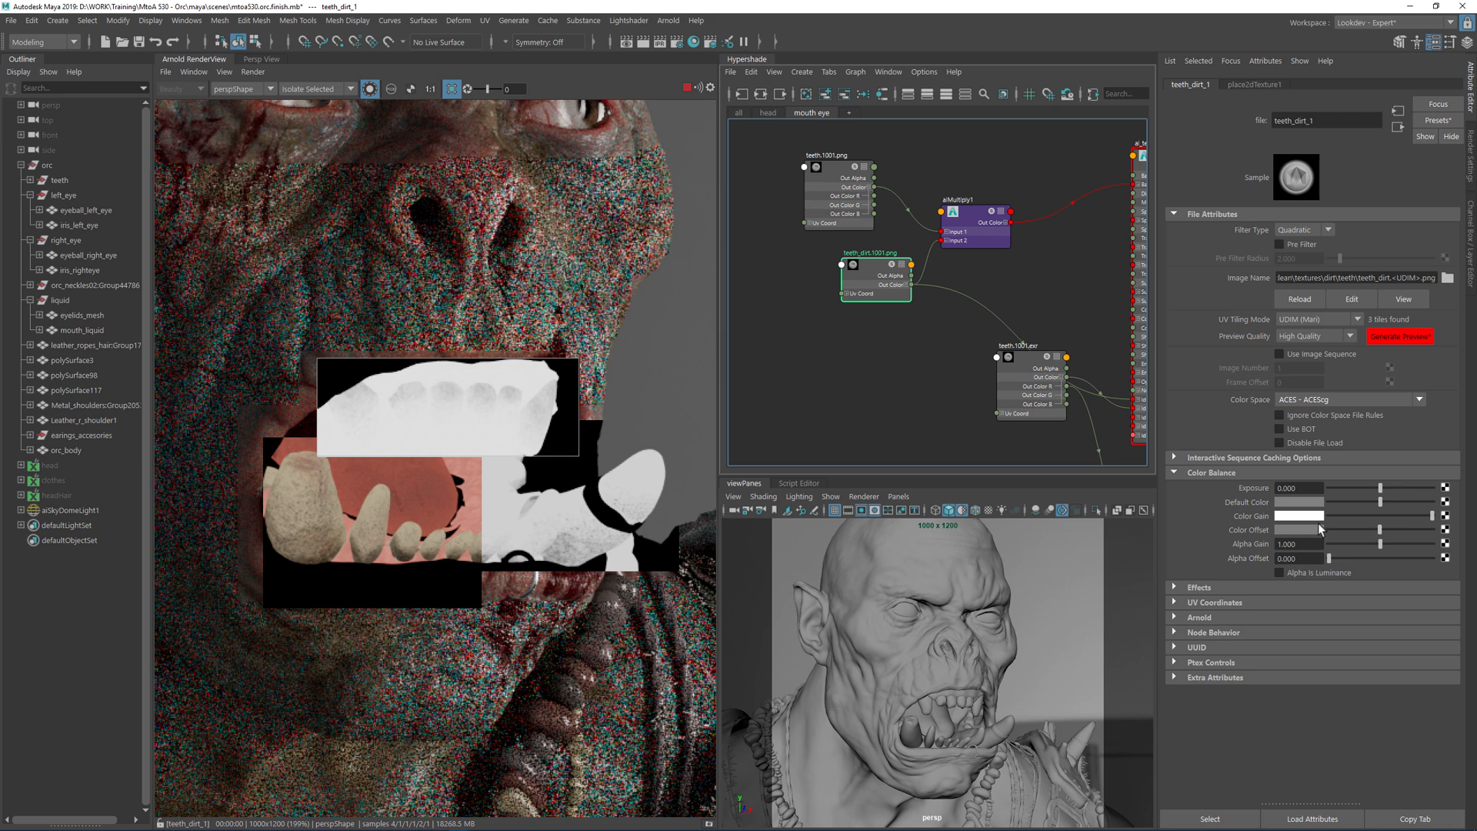
click(991, 226)
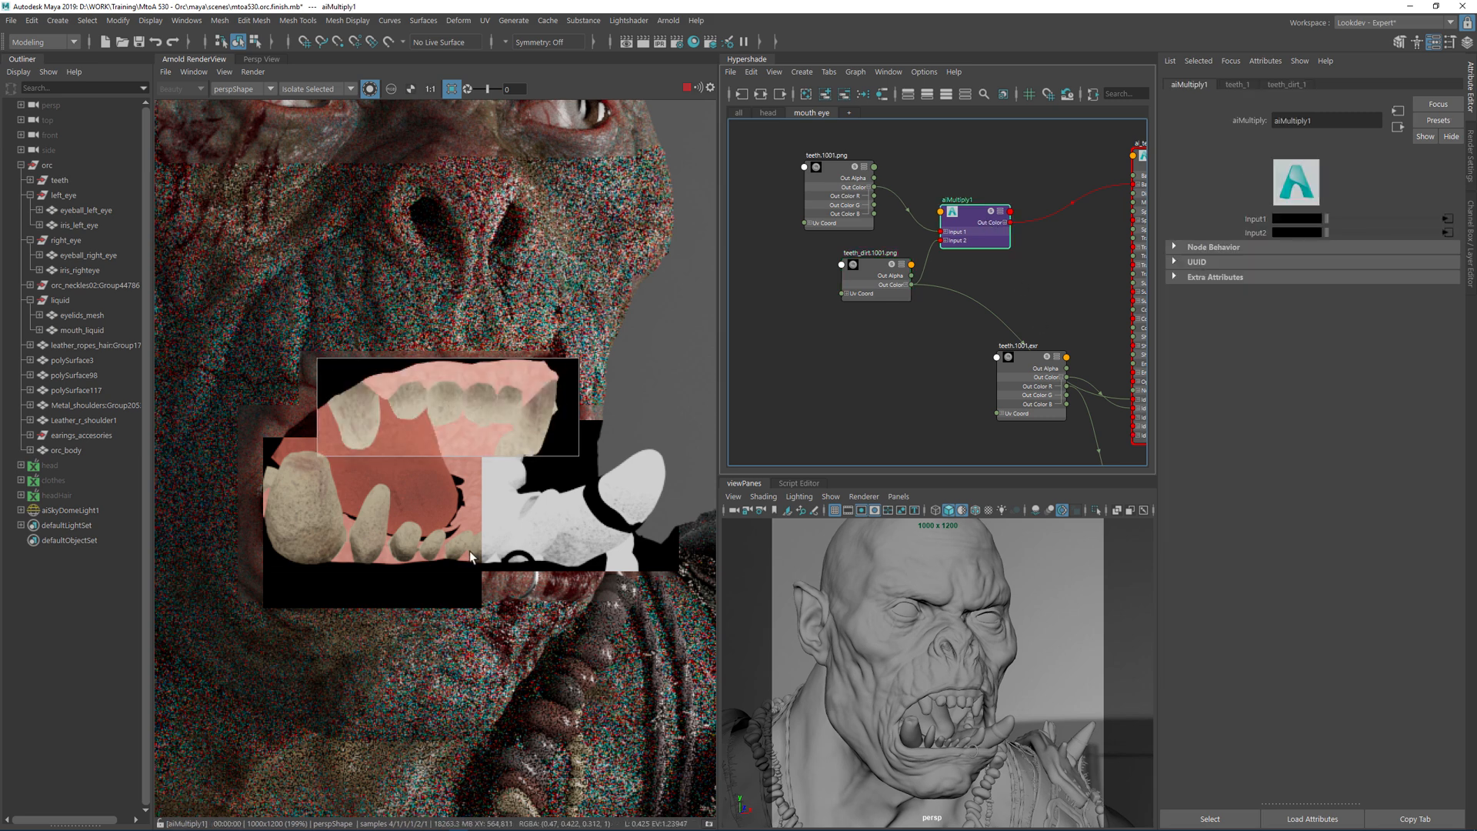
- Enlarge the render region to cover the whole mouth and connect aiMultiply1 to the Subsurface Color of ai_teeth
drag(227, 327, 666, 569)
click(1015, 261)
alt+middle_drag(1004, 273, 935, 300)
alt+middle_drag(1016, 332, 916, 242)
drag(883, 309, 825, 345)
drag(874, 174, 1002, 248)
click(731, 206)
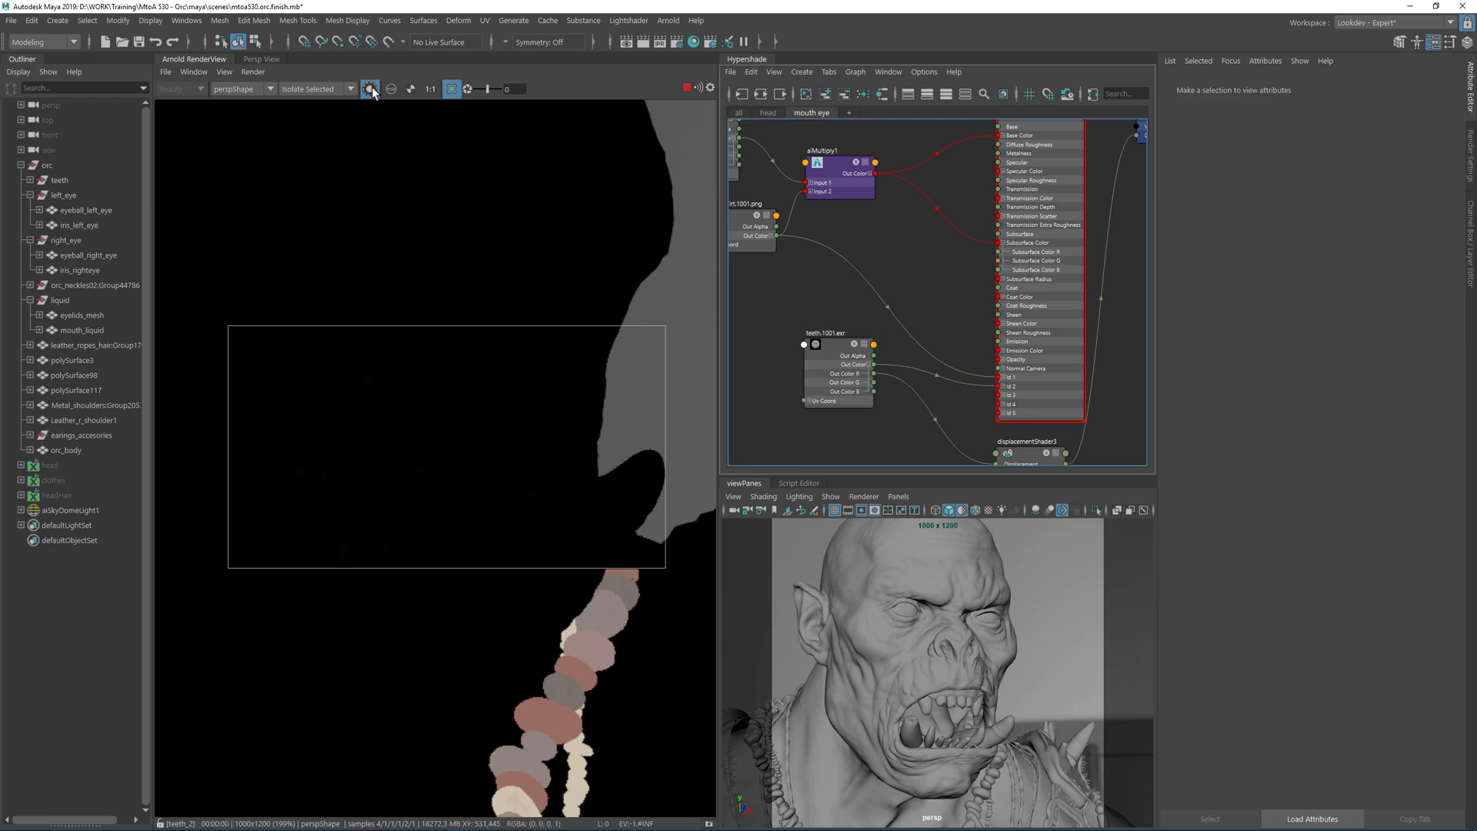
- Set the Base Weight of ai_teeth to 0 and its Subsurface Weight to 1
click(1064, 269)
double_click(1299, 251)
text(0)
key(Return)
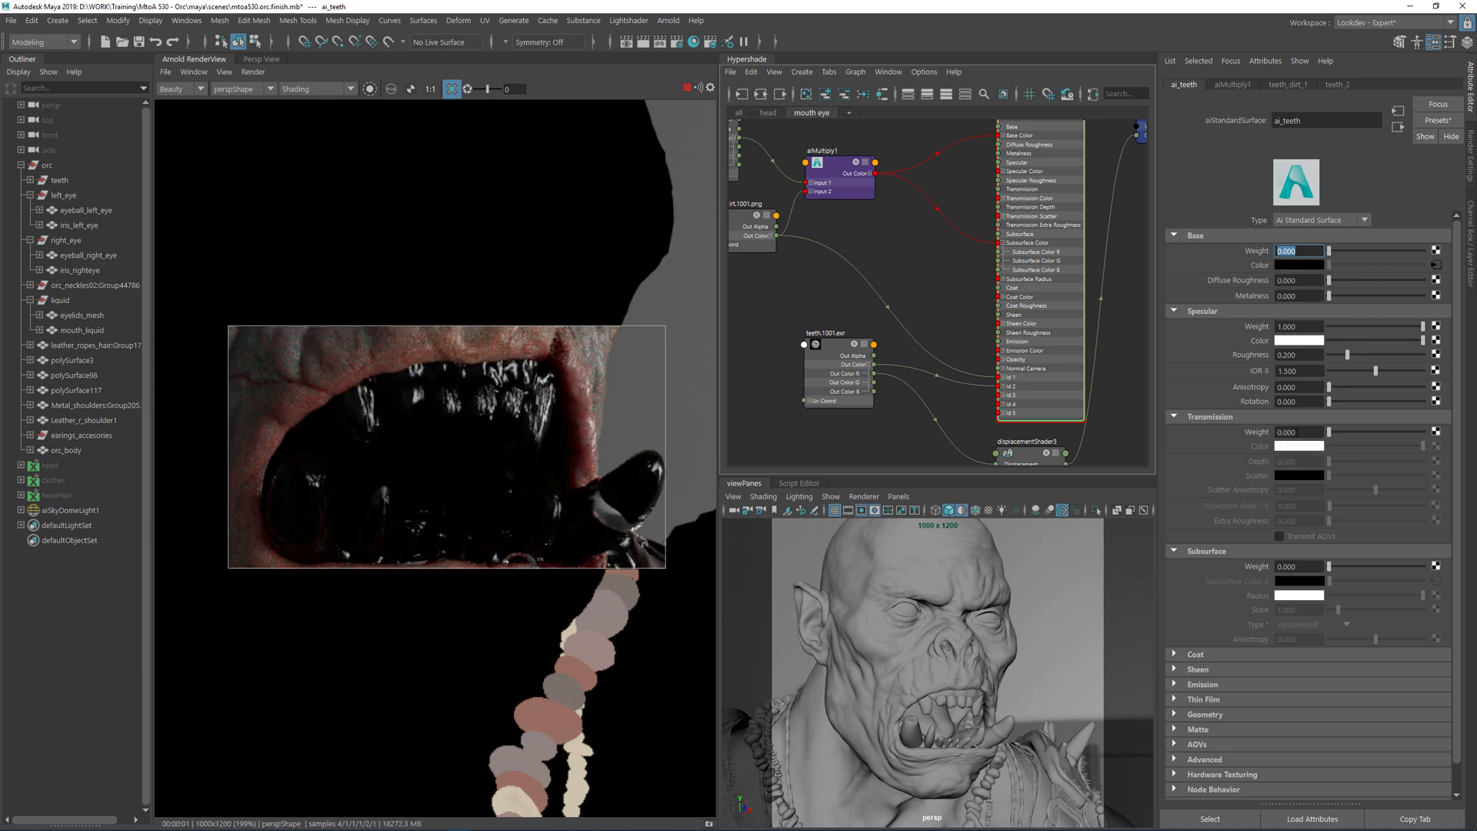
double_click(1299, 566)
text(1)
key(Return)
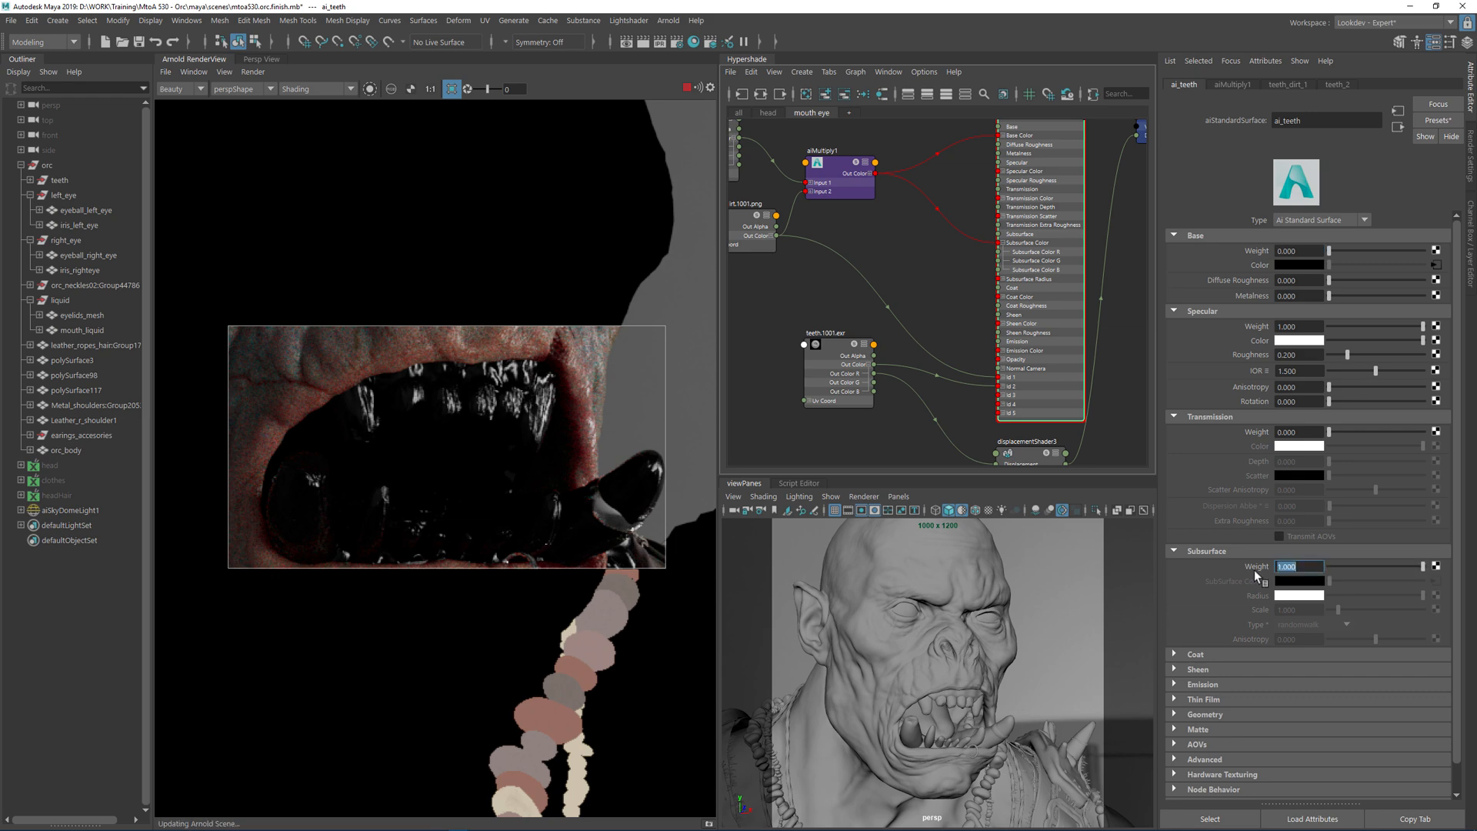
- Set the subsurface Type to randomwalk_v2, Radius to a light orange (H 31.456, S 0.364, V 1) and Scale to 0.05
click(1302, 625)
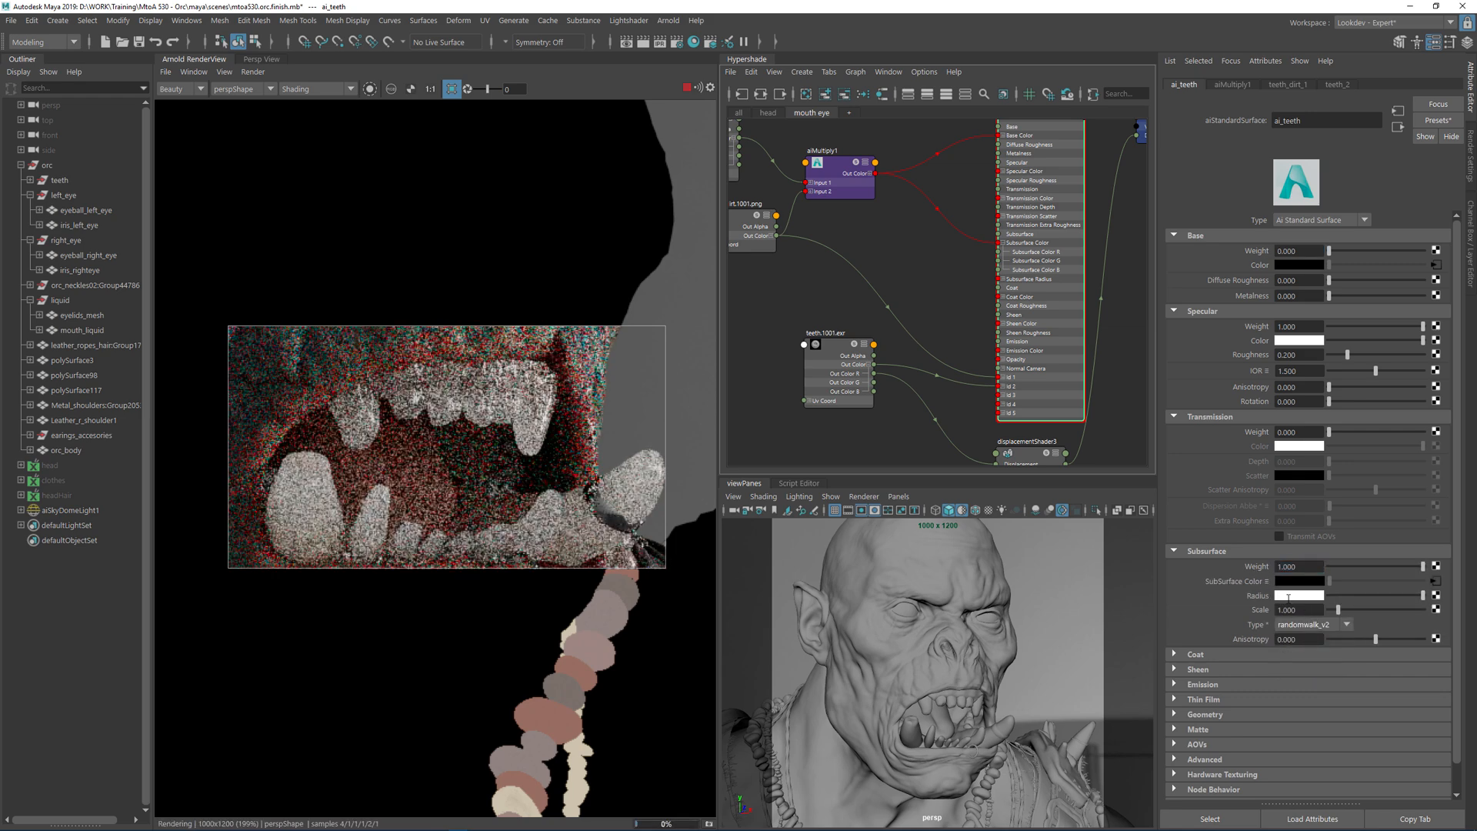
click(1292, 596)
click(1274, 658)
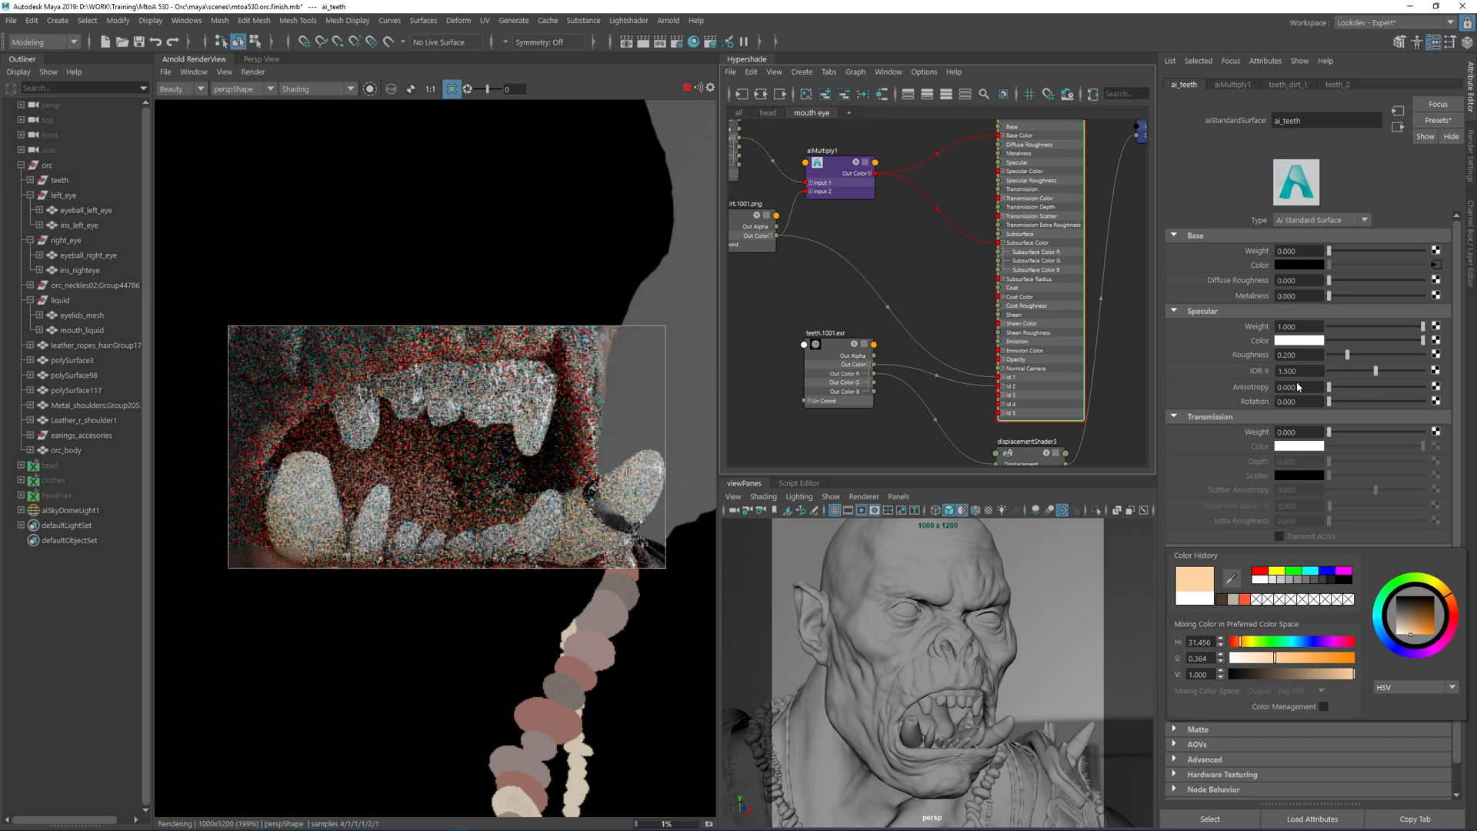
click(1303, 610)
text(0.05)
key(Return)
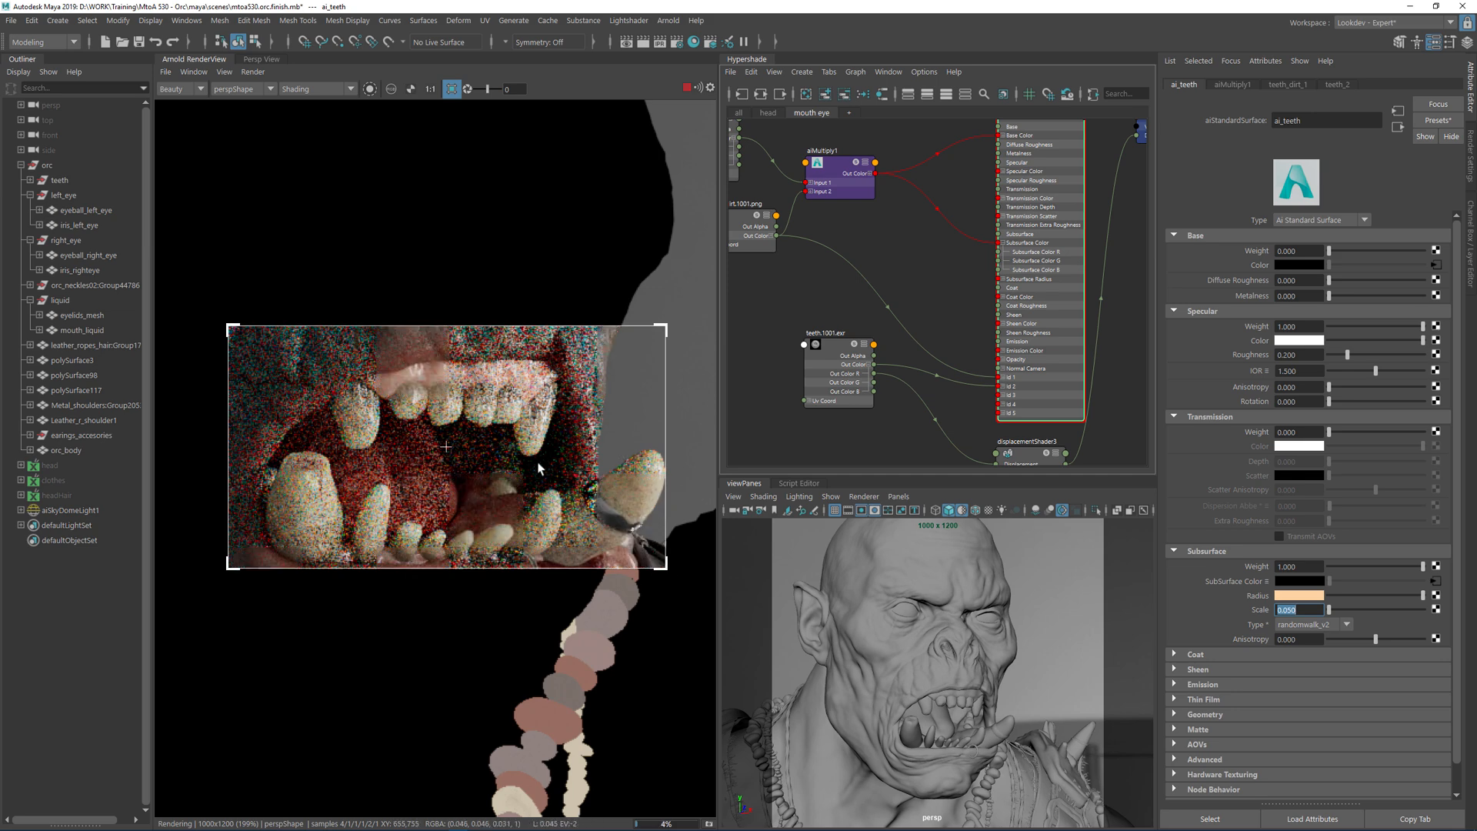
middle_drag(542, 504, 526, 480)
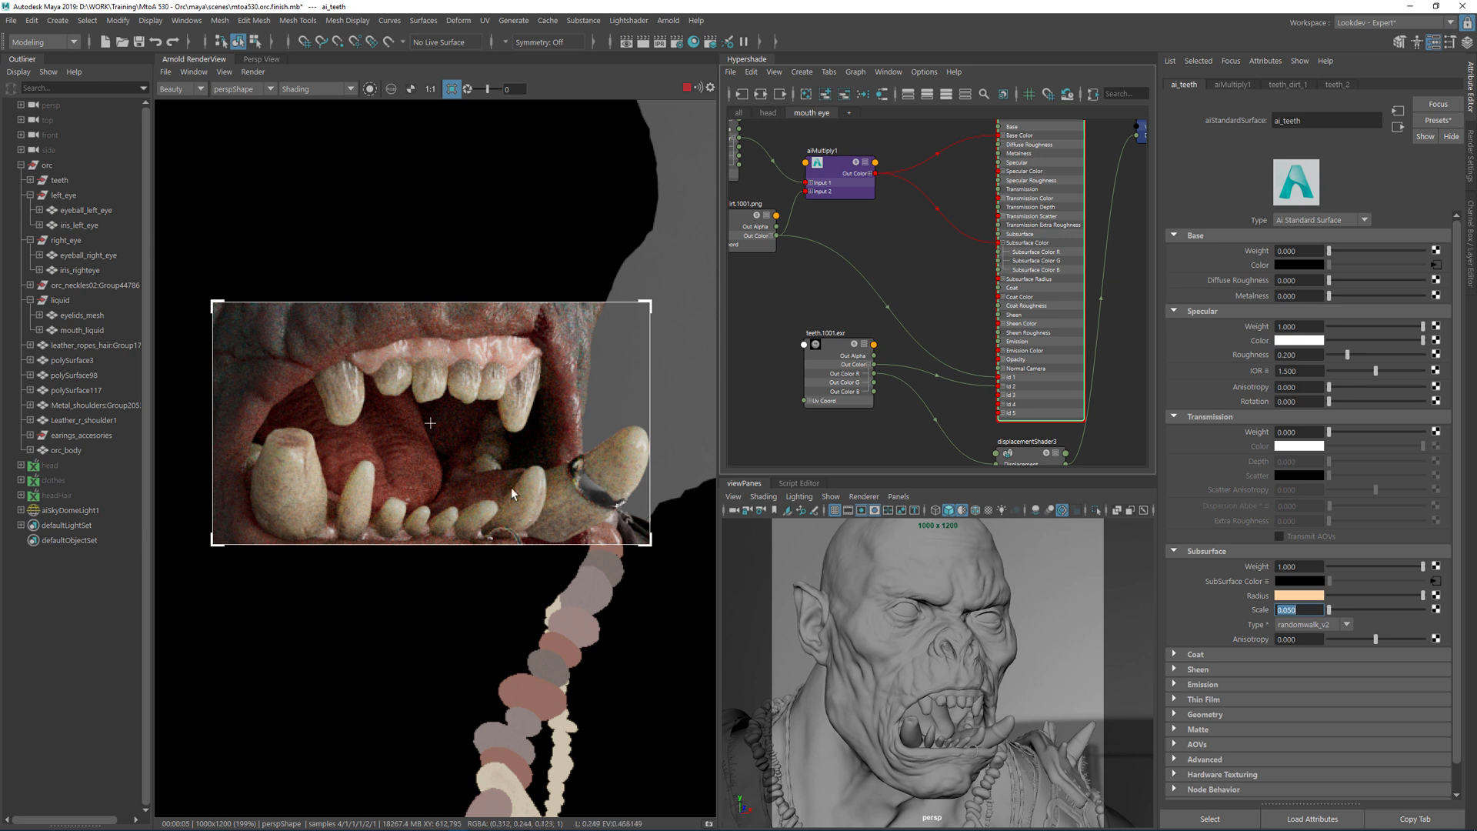
- Create an aiColorCorrect node and insert it between aiMultiply1 and the Subsurface Color of ai_teeth
alt+middle_drag(915, 293, 1023, 362)
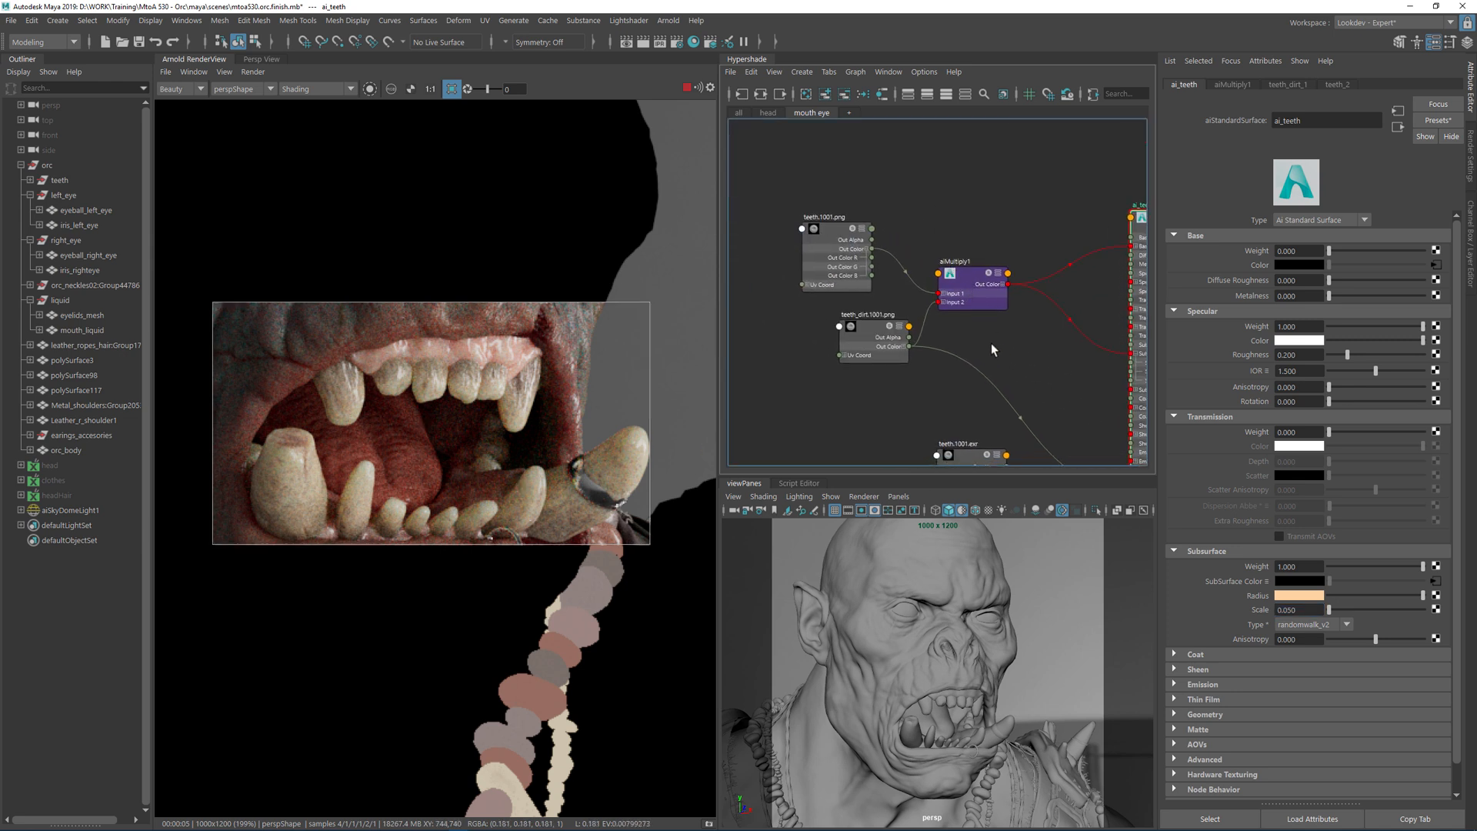
click(1023, 338)
key(Tab)
text(aico)
key(Down)
key(Down)
key(Return)
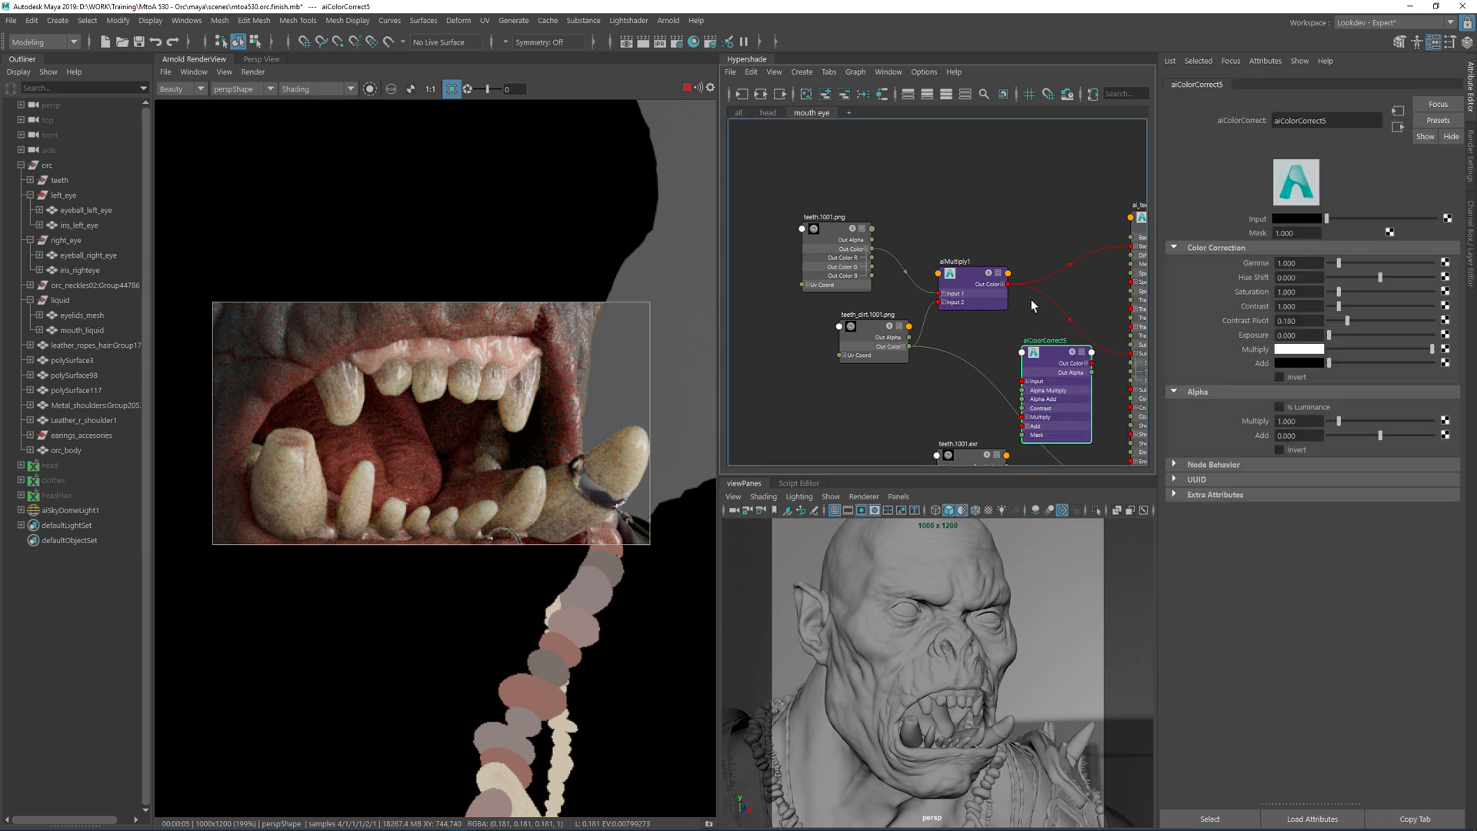
drag(1008, 284, 1022, 381)
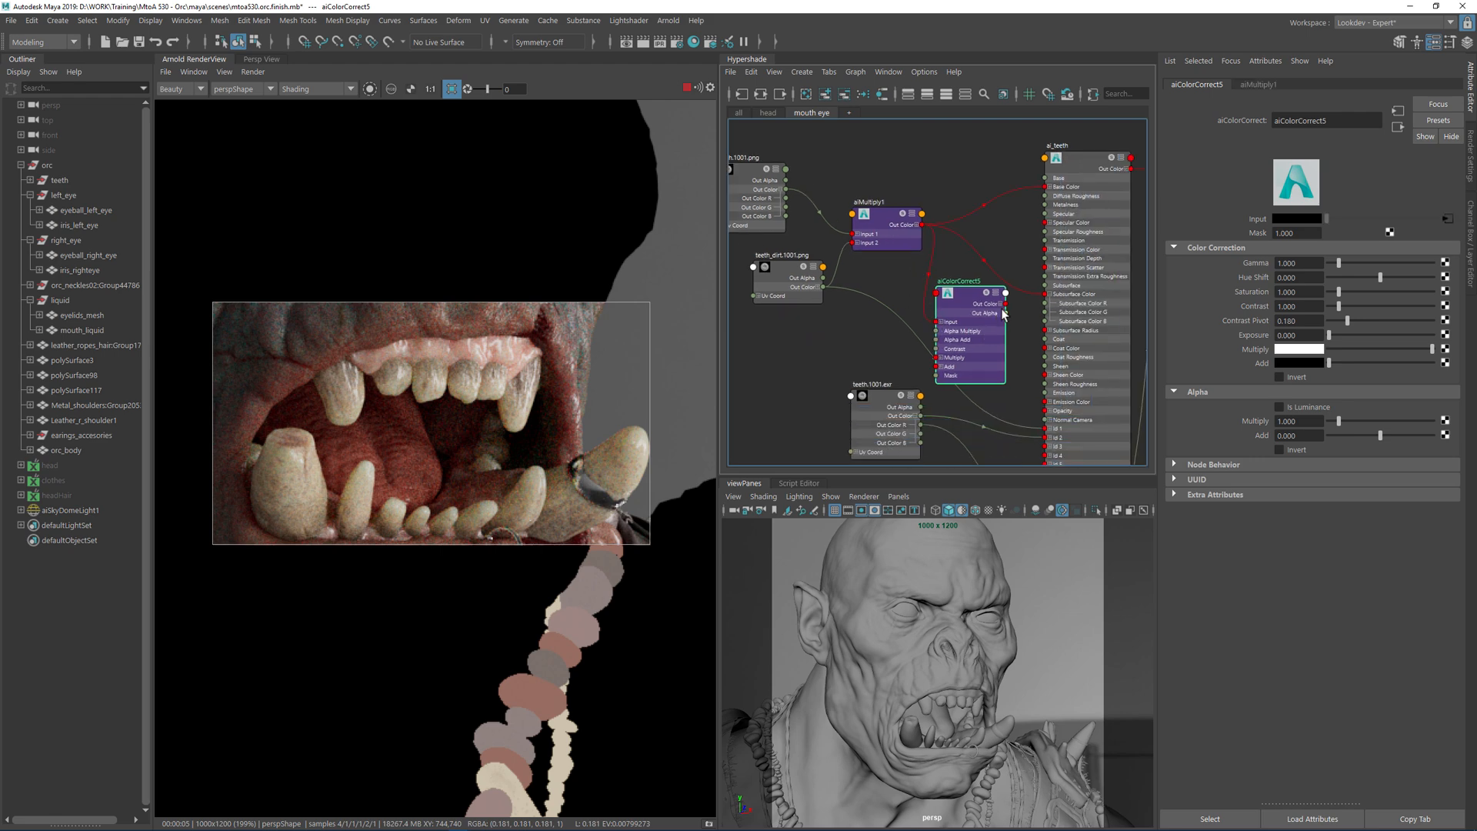
drag(1005, 304, 1047, 295)
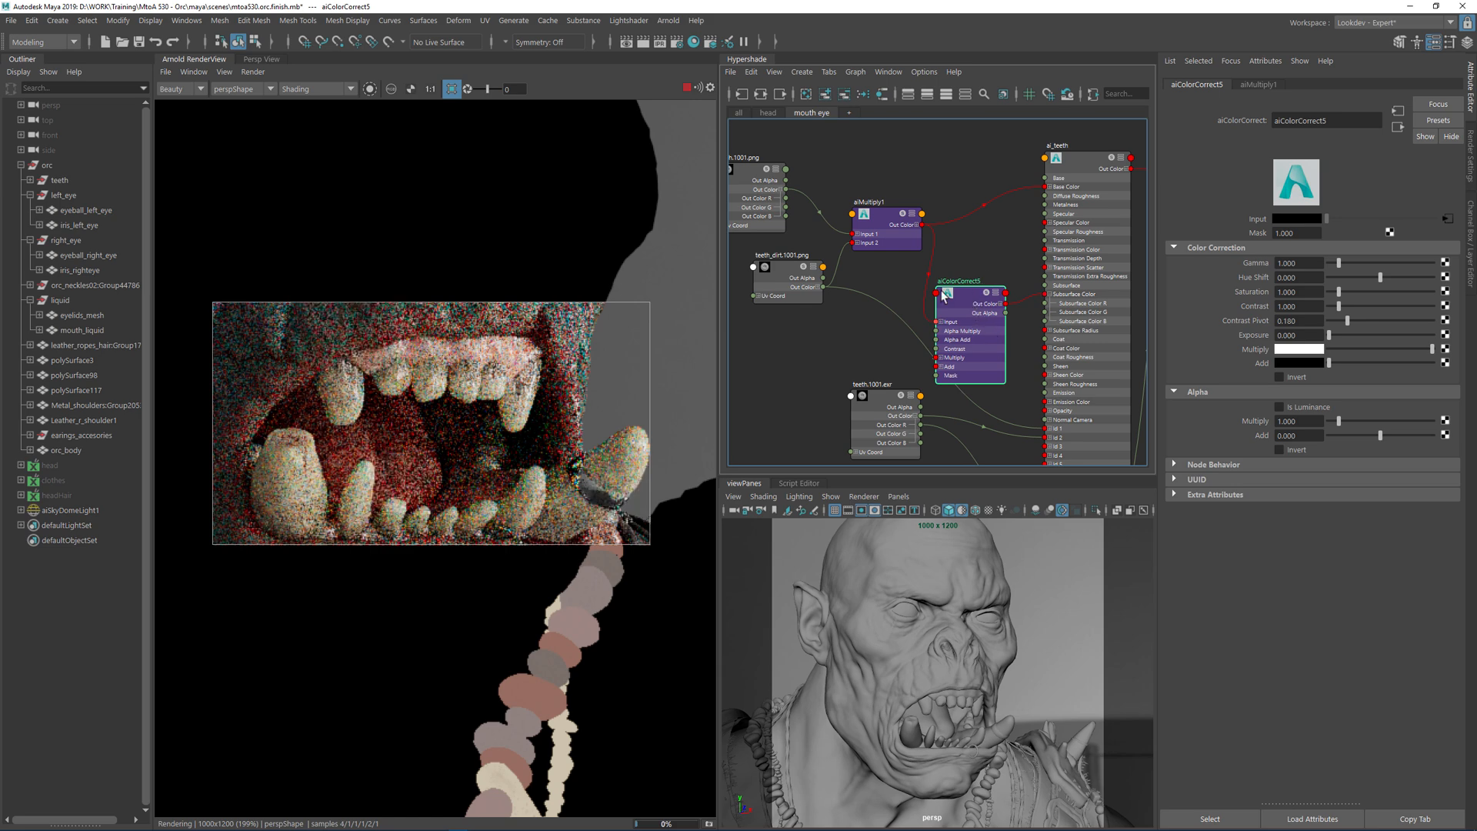
- Isolate aiColorCorrect5 in the render view and set its Gamma to 0.8
click(370, 88)
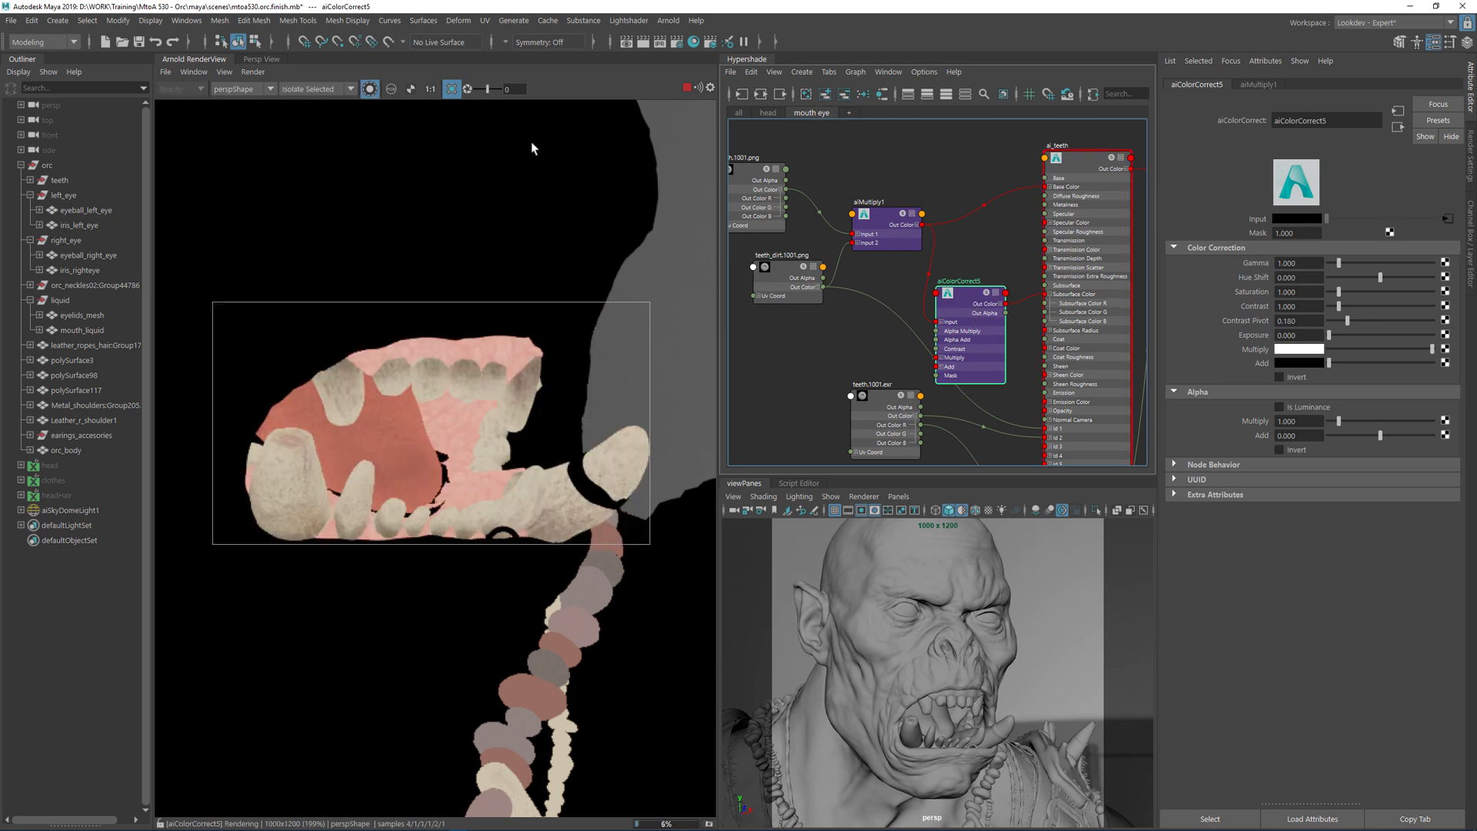
click(1300, 263)
text(0.9)
key(Return)
text(0.8)
key(Return)
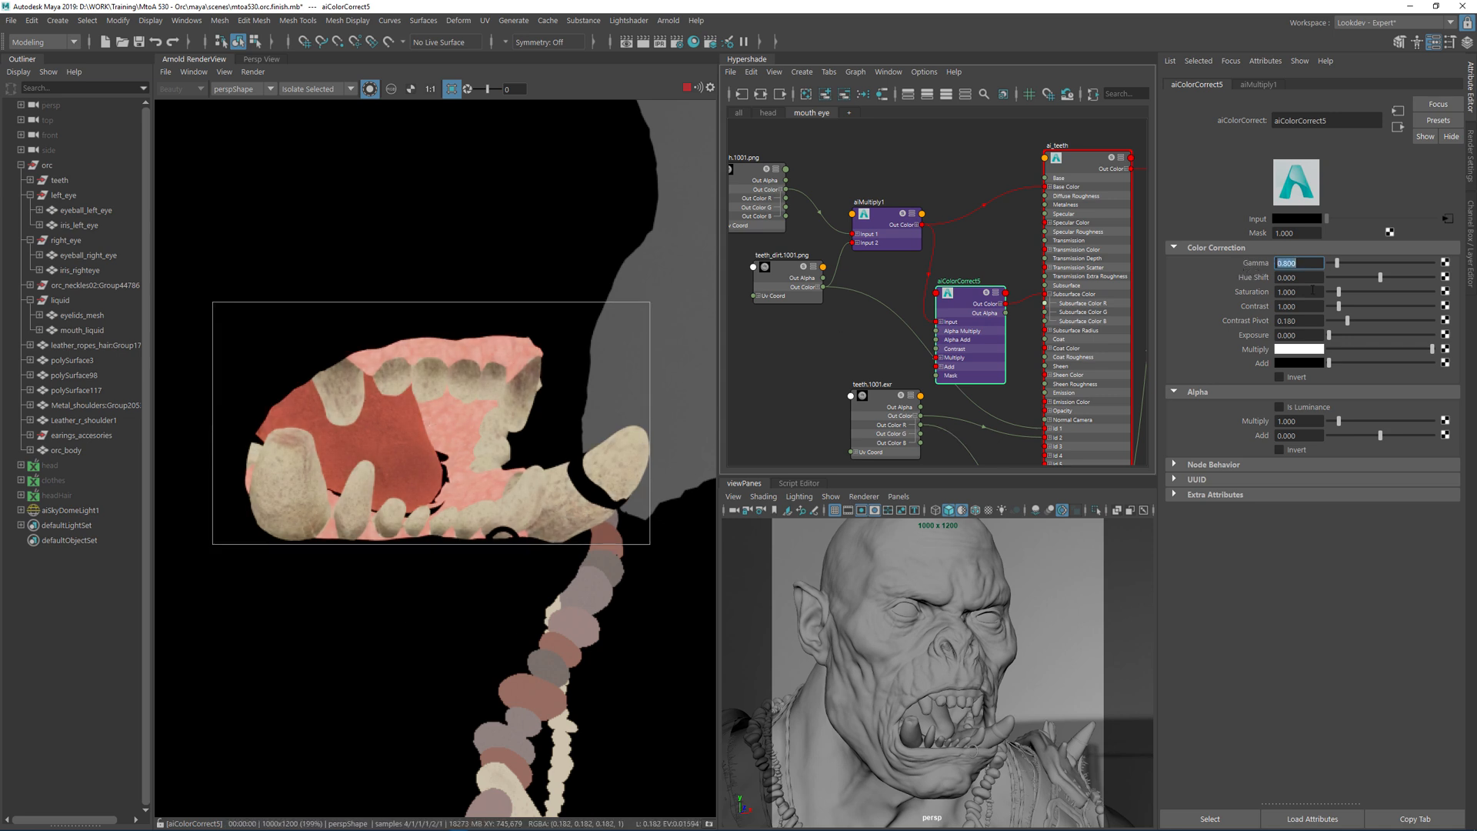
- Set the Gamma of aiColorCorrect5 to 0.7 and return the render view from the isolated node to the full shaded result
text(0.6)
key(Return)
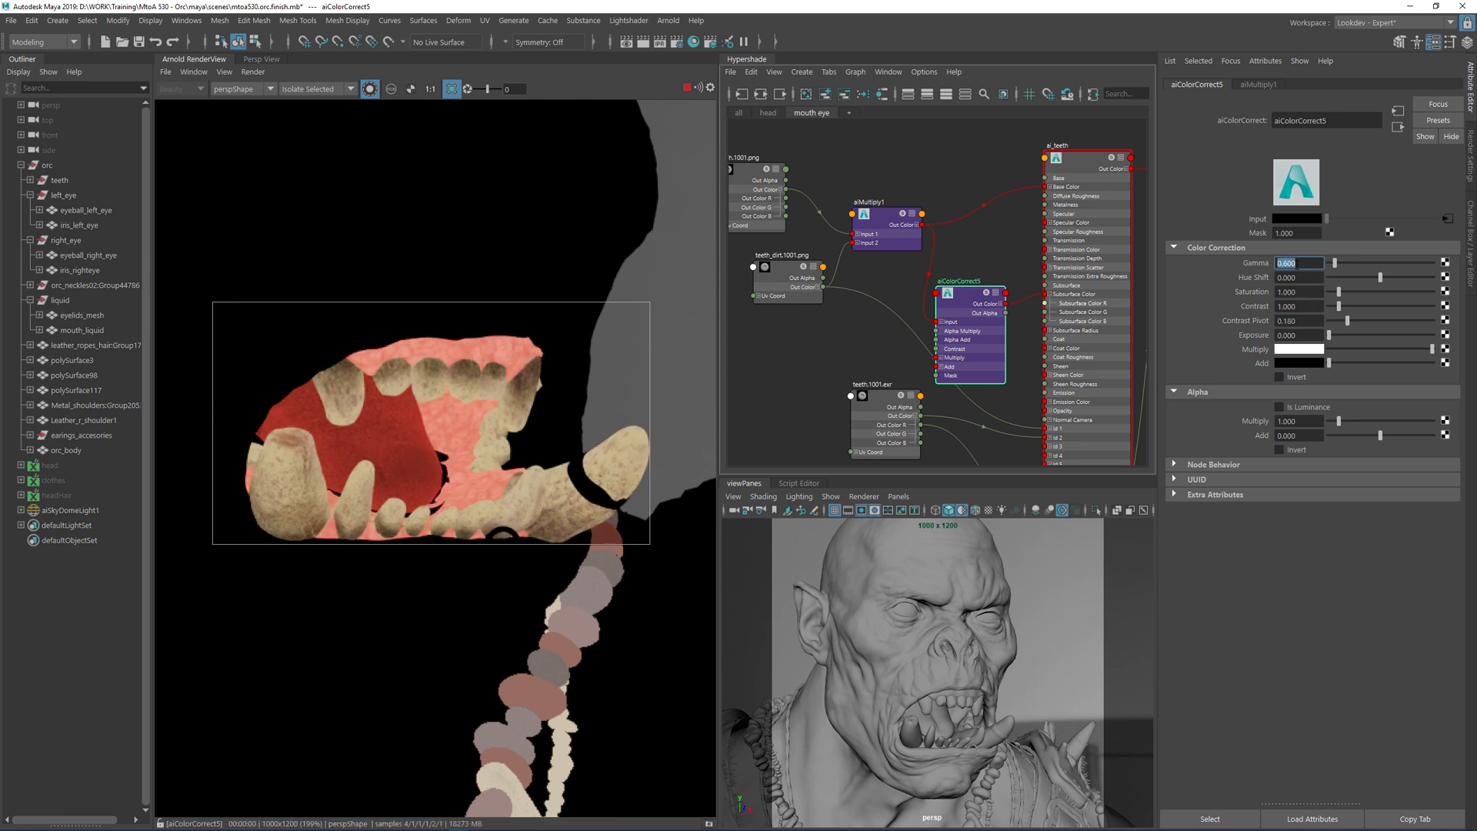
drag(1251, 263, 1205, 262)
text(.7)
key(Return)
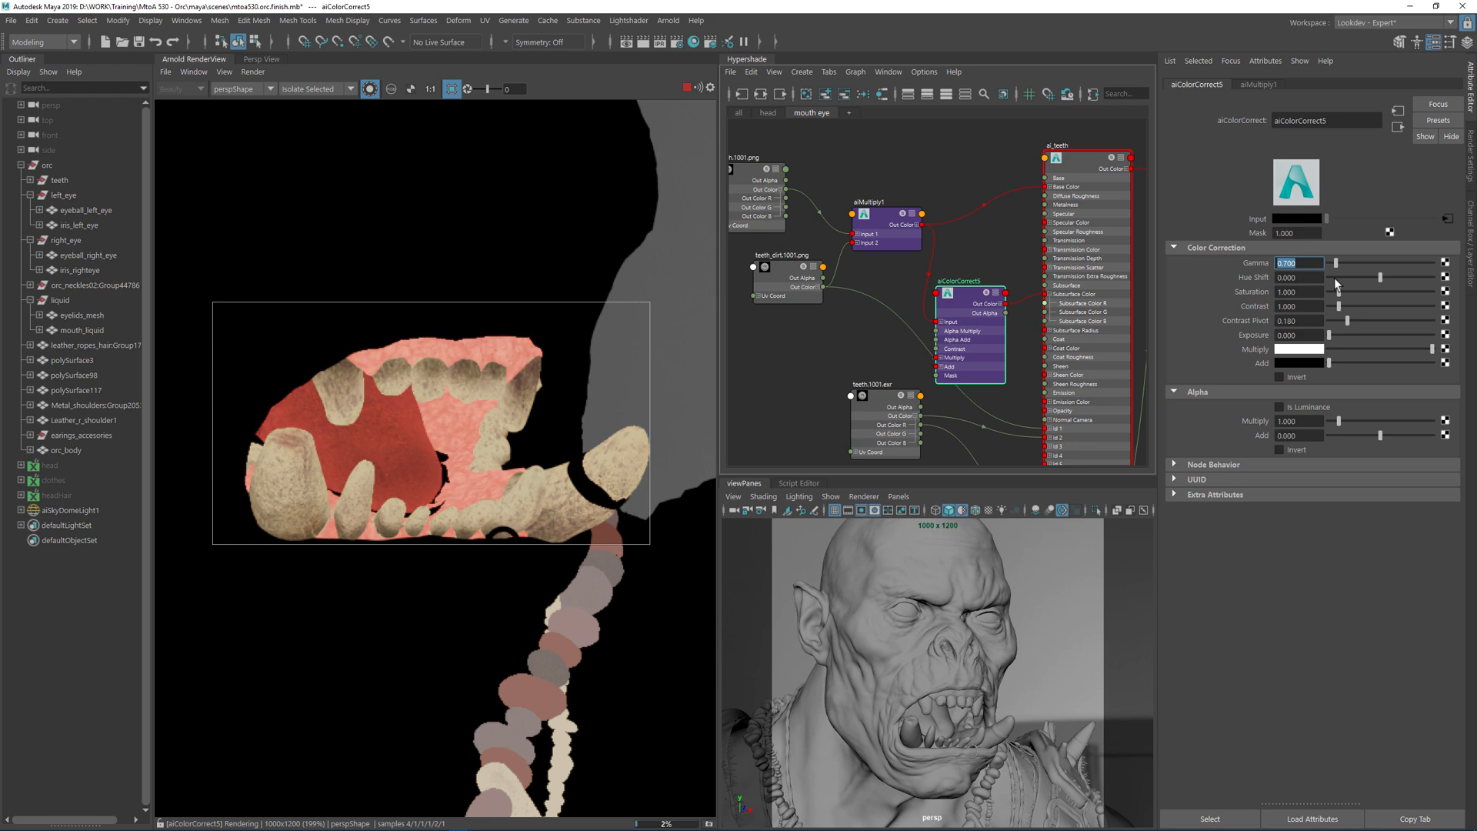
click(372, 96)
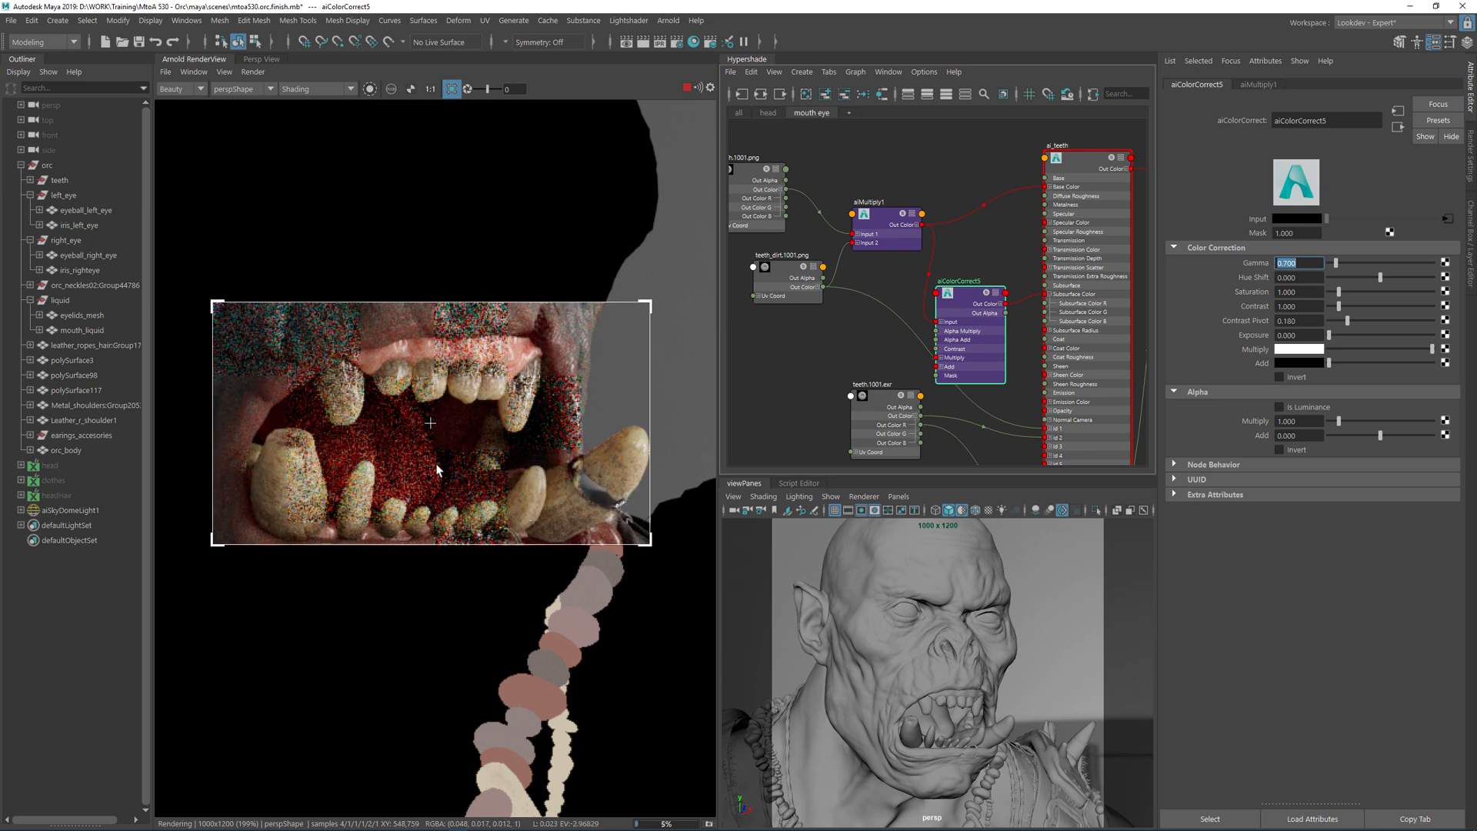
scroll(484, 483, down, 2)
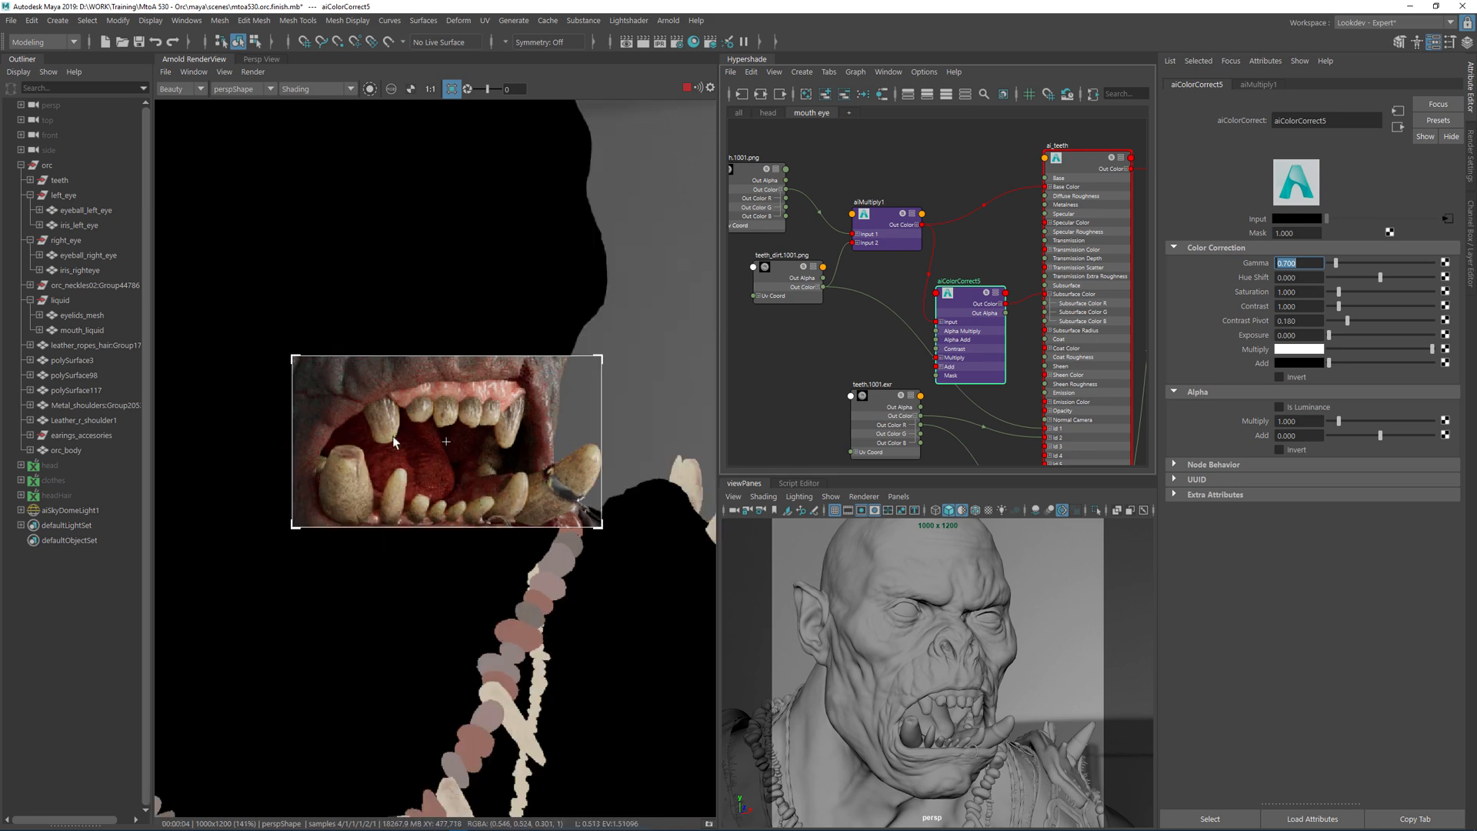
scroll(394, 437, up, 2)
middle_drag(618, 510, 548, 396)
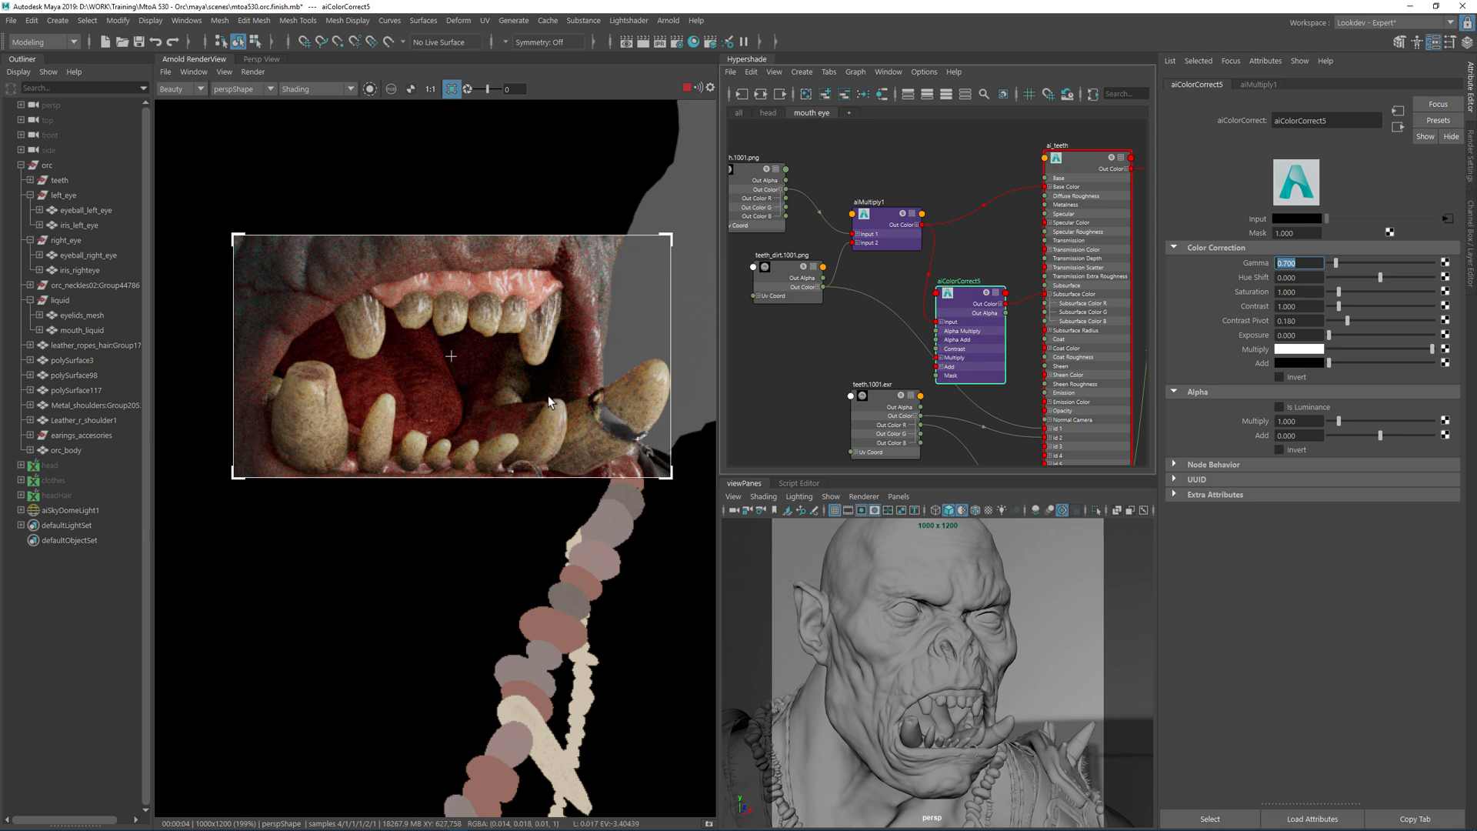
- Set the Subsurface Scale of ai_teeth to 0.1
click(1075, 167)
click(1300, 609)
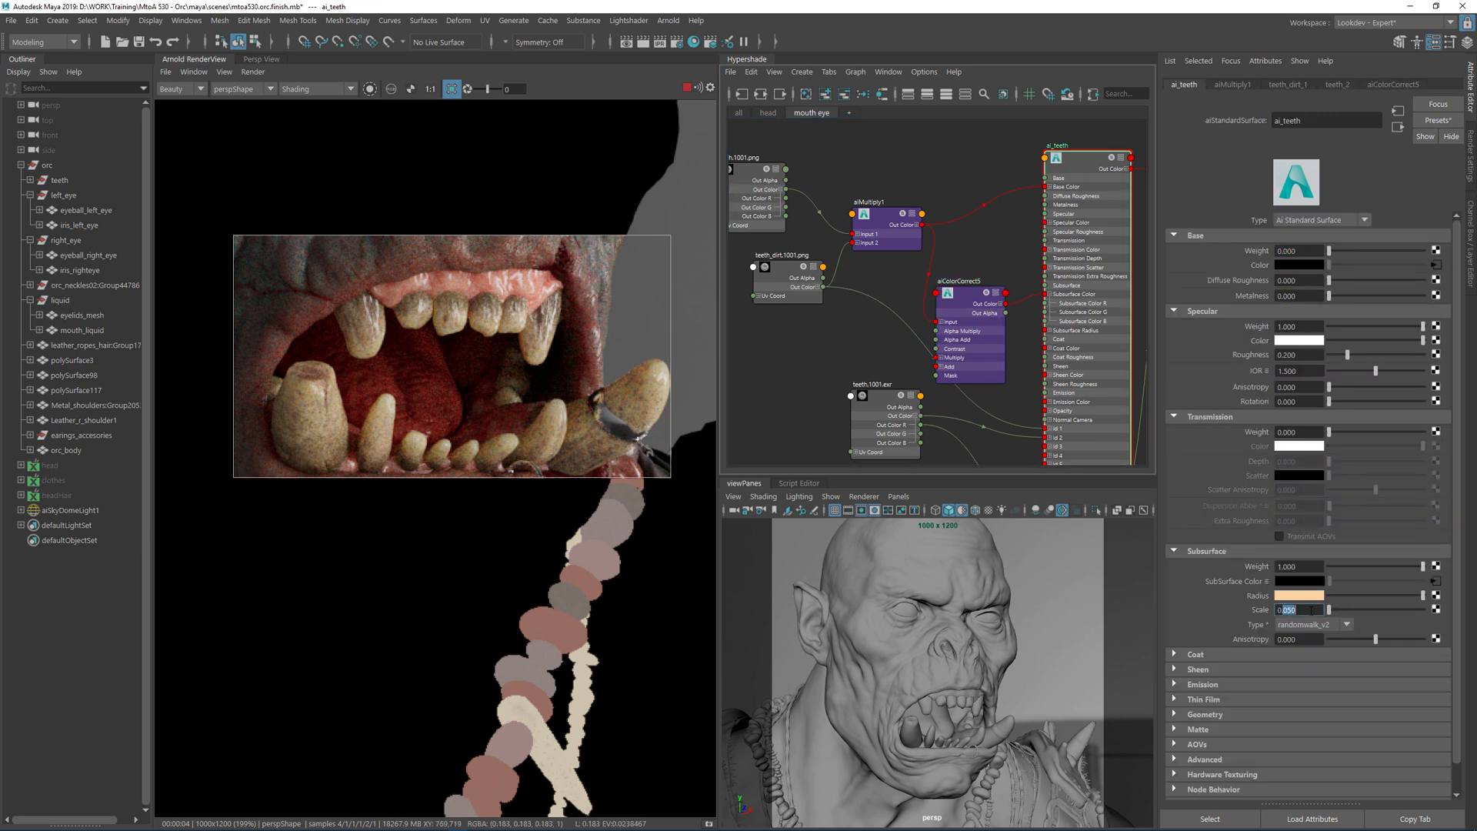
key(Return)
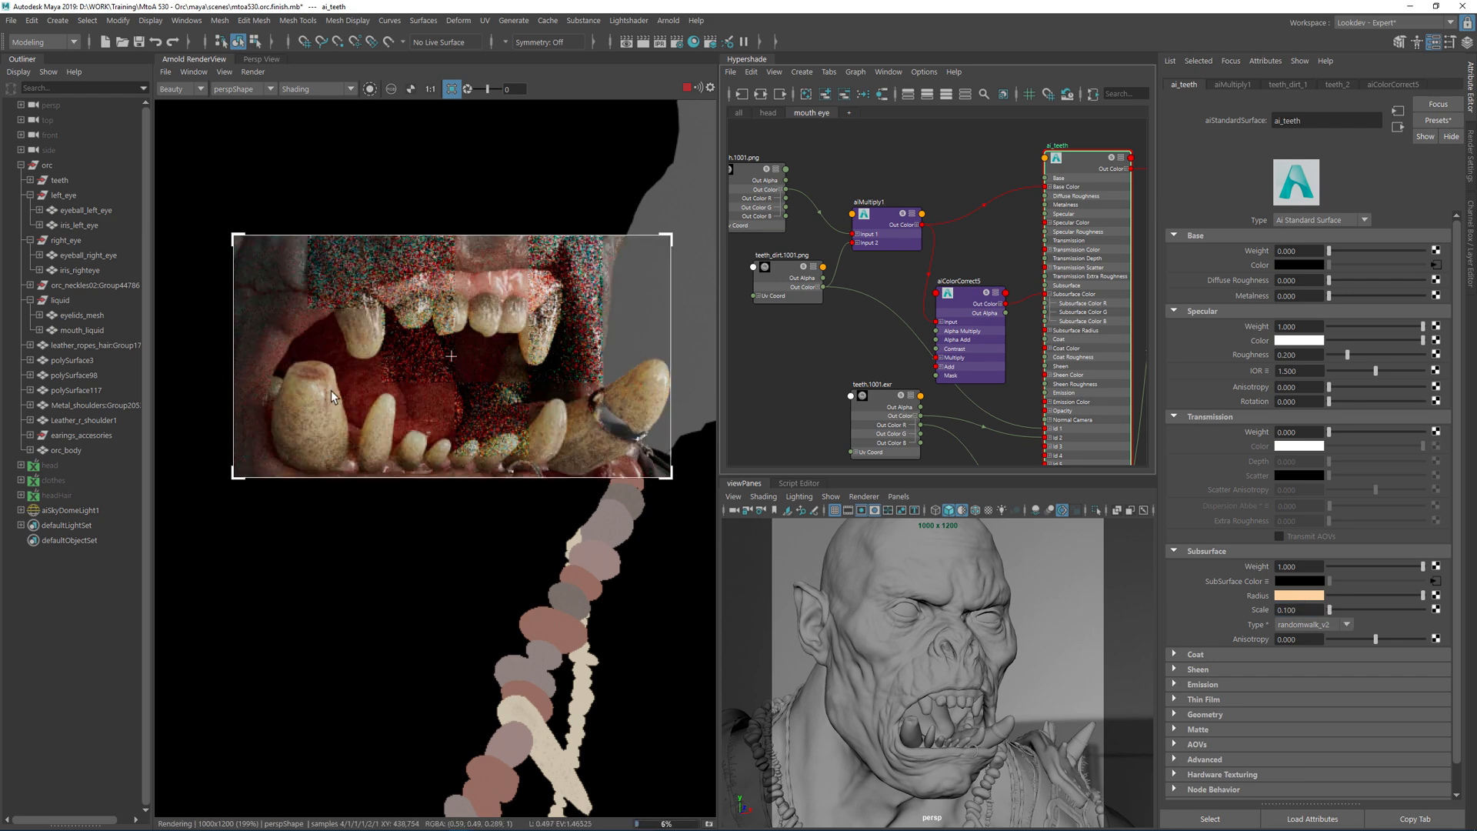
scroll(334, 396, down, 3)
scroll(398, 372, up, 2)
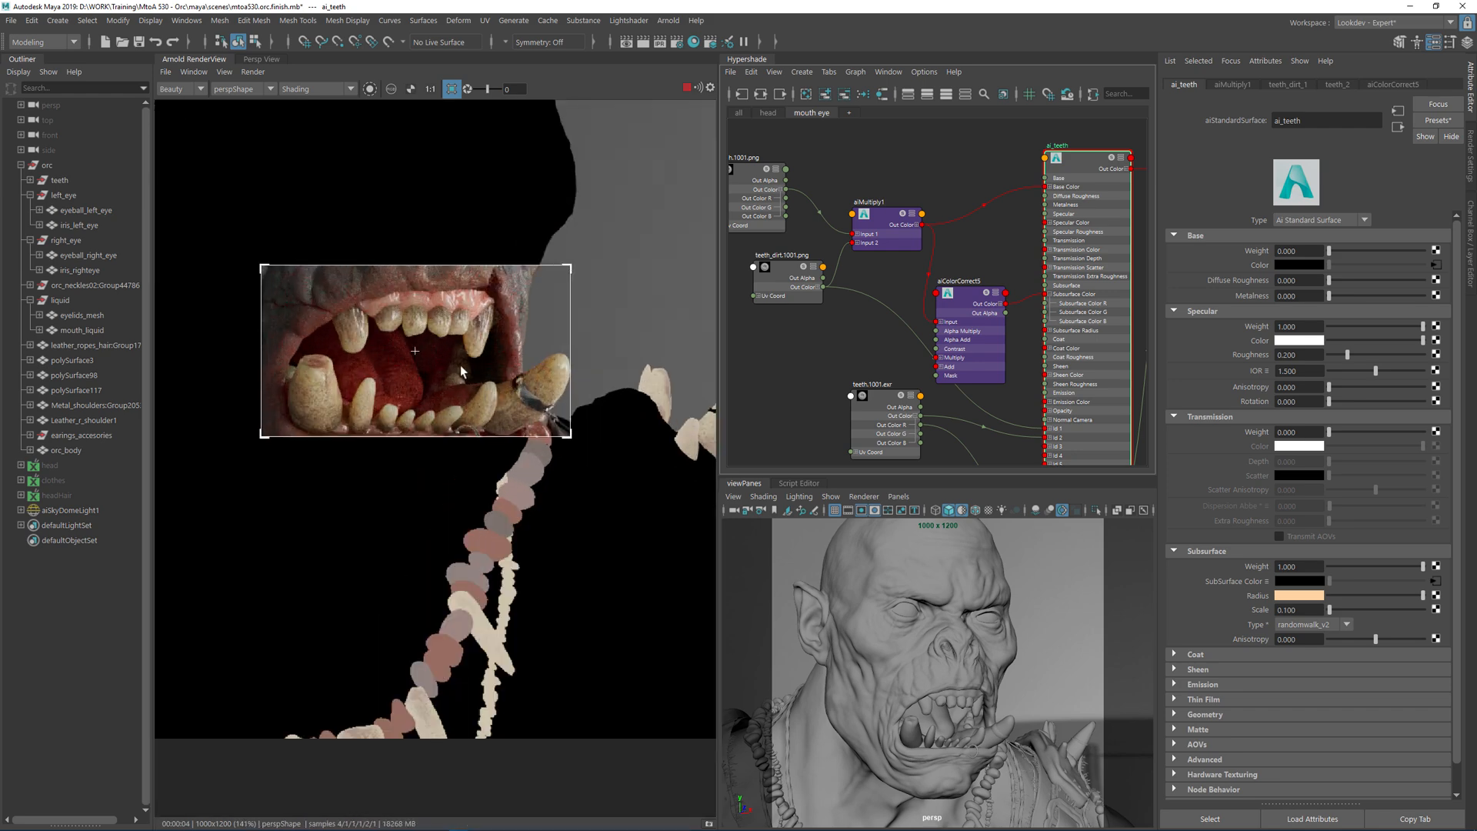
- Set the Specular IOR of ai_teeth to 1.4
drag(1301, 373, 1249, 375)
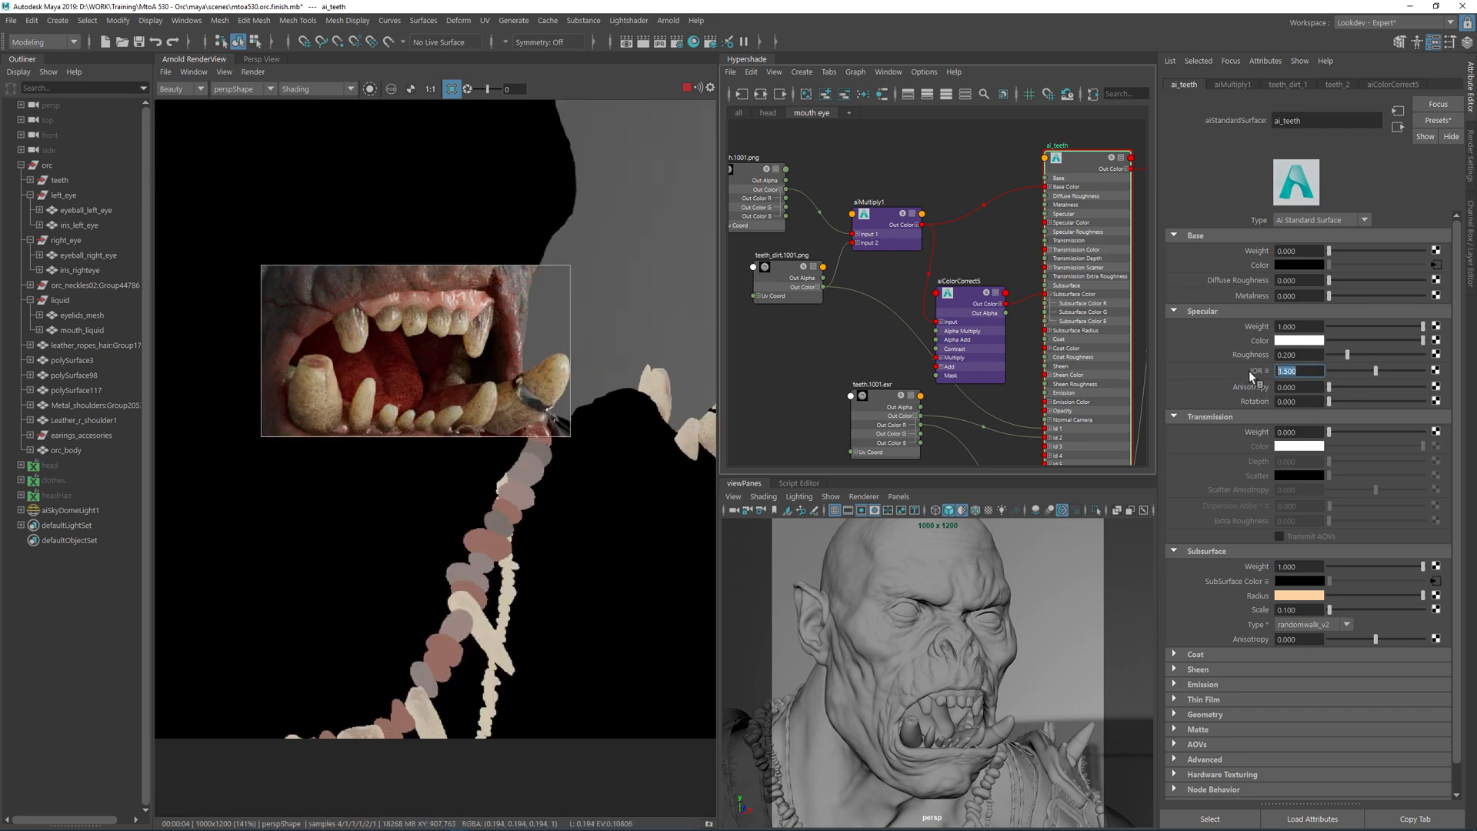
text(1.4)
key(Return)
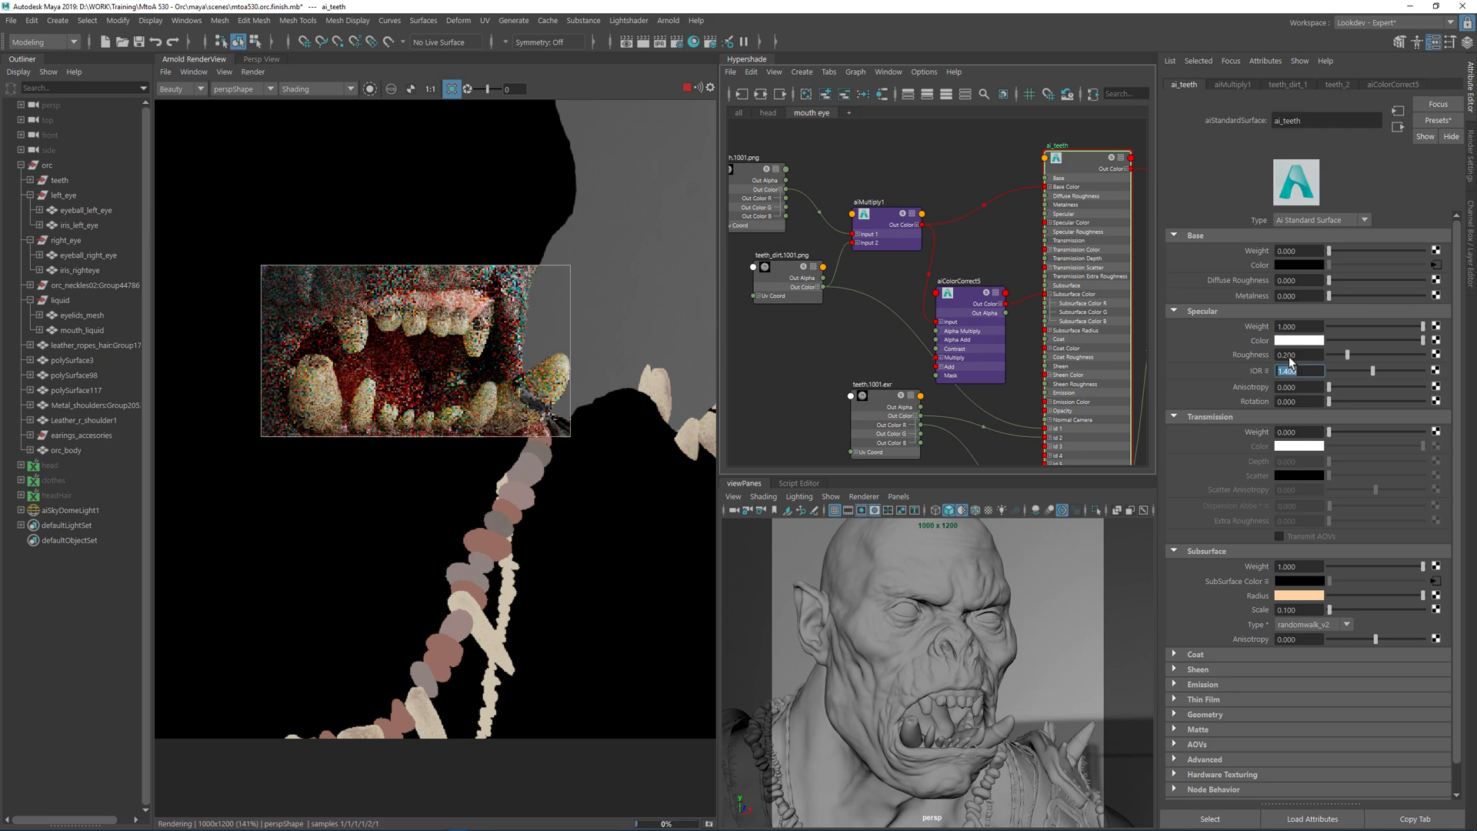
drag(1293, 354, 1311, 357)
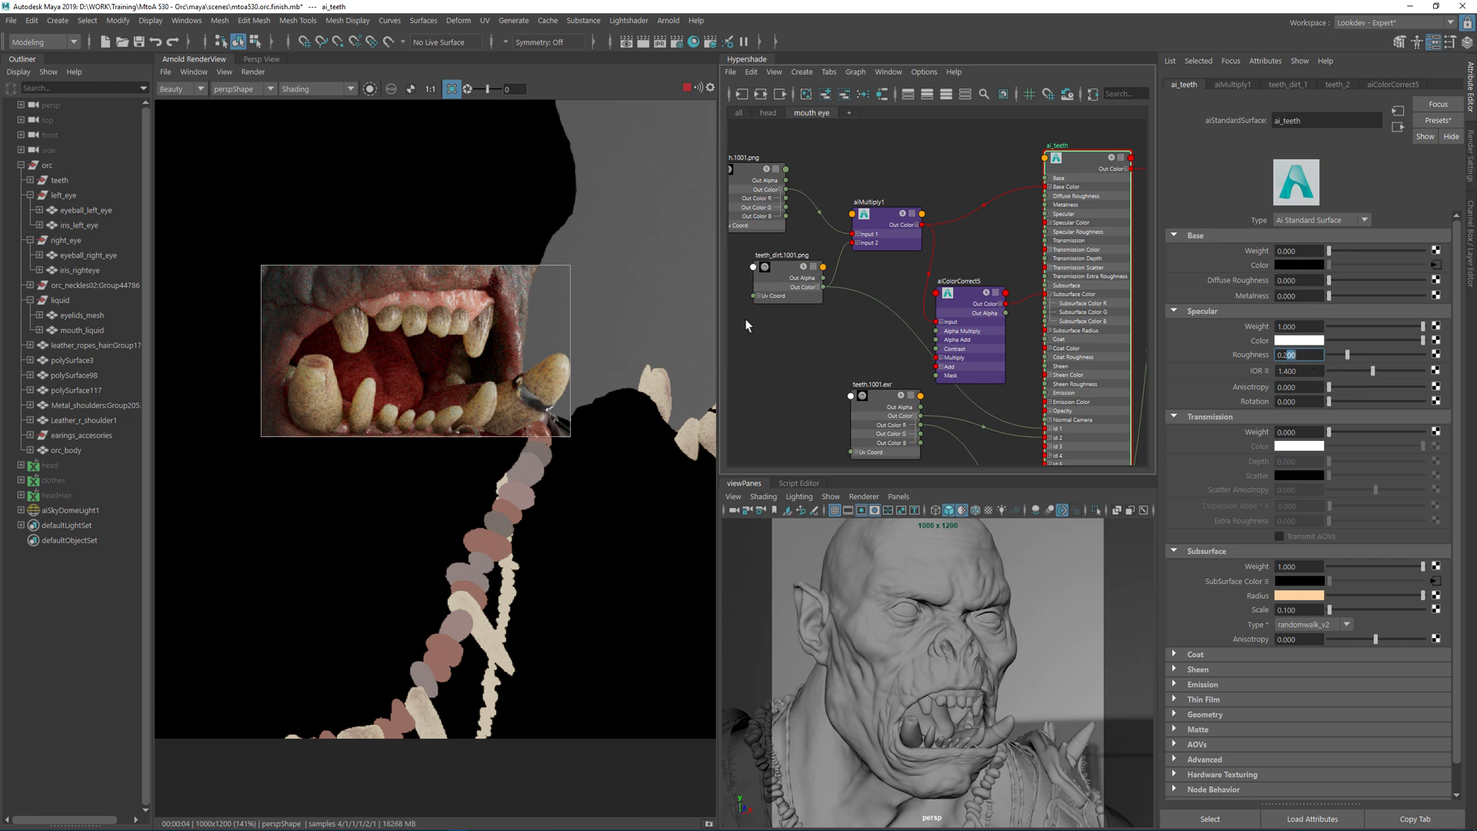
- Isolate the output of aiMultiply1 in the render view
scroll(467, 308, up, 1)
alt+middle_drag(793, 356, 862, 333)
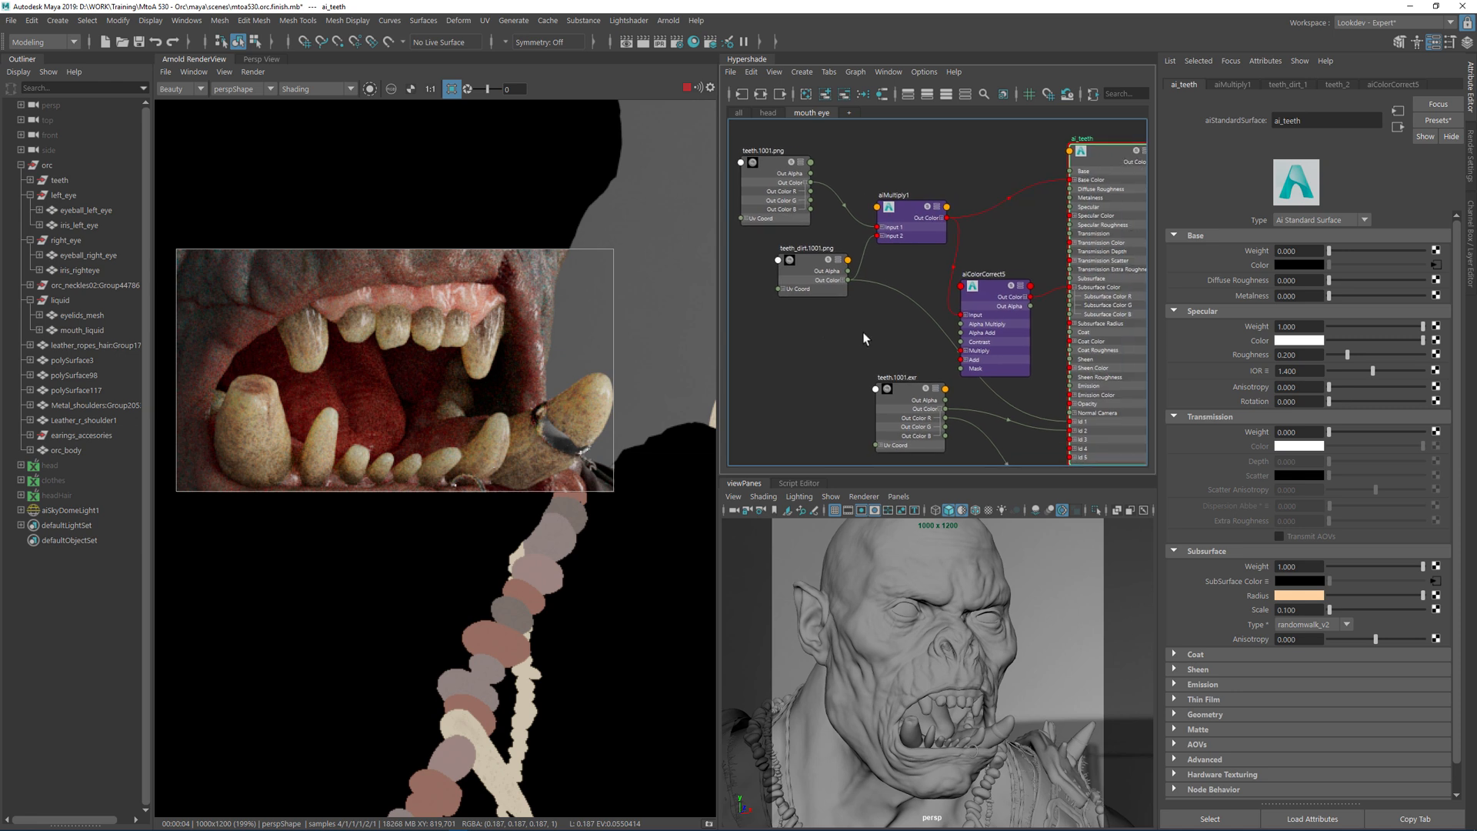
click(903, 216)
click(369, 89)
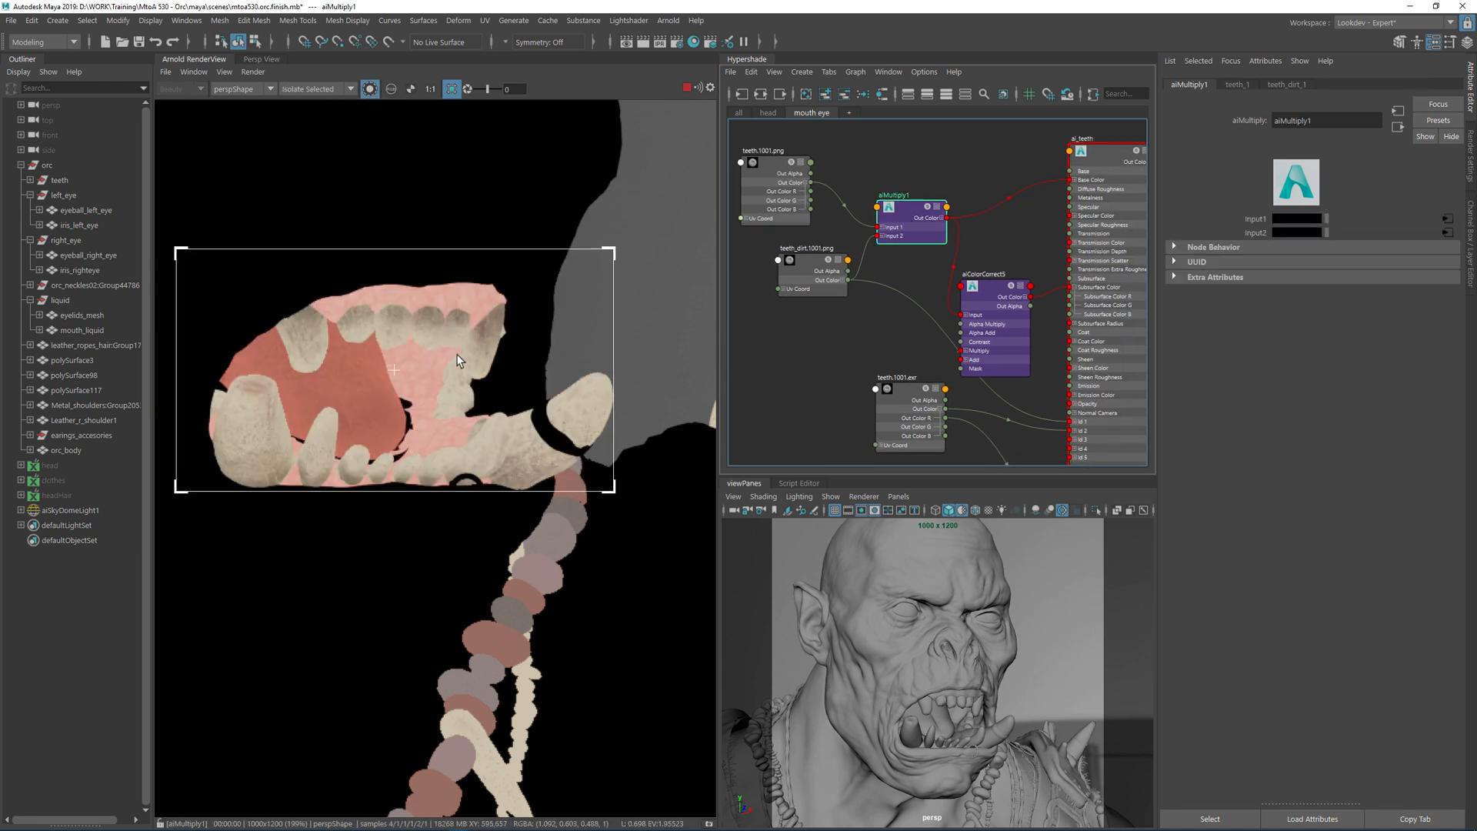
- Create an aiRange node, feed it aiMultiply1's Out Color, and connect its Out Color R to the Specular Roughness of ai_teeth
alt+middle_drag(897, 161, 837, 197)
key(Tab)
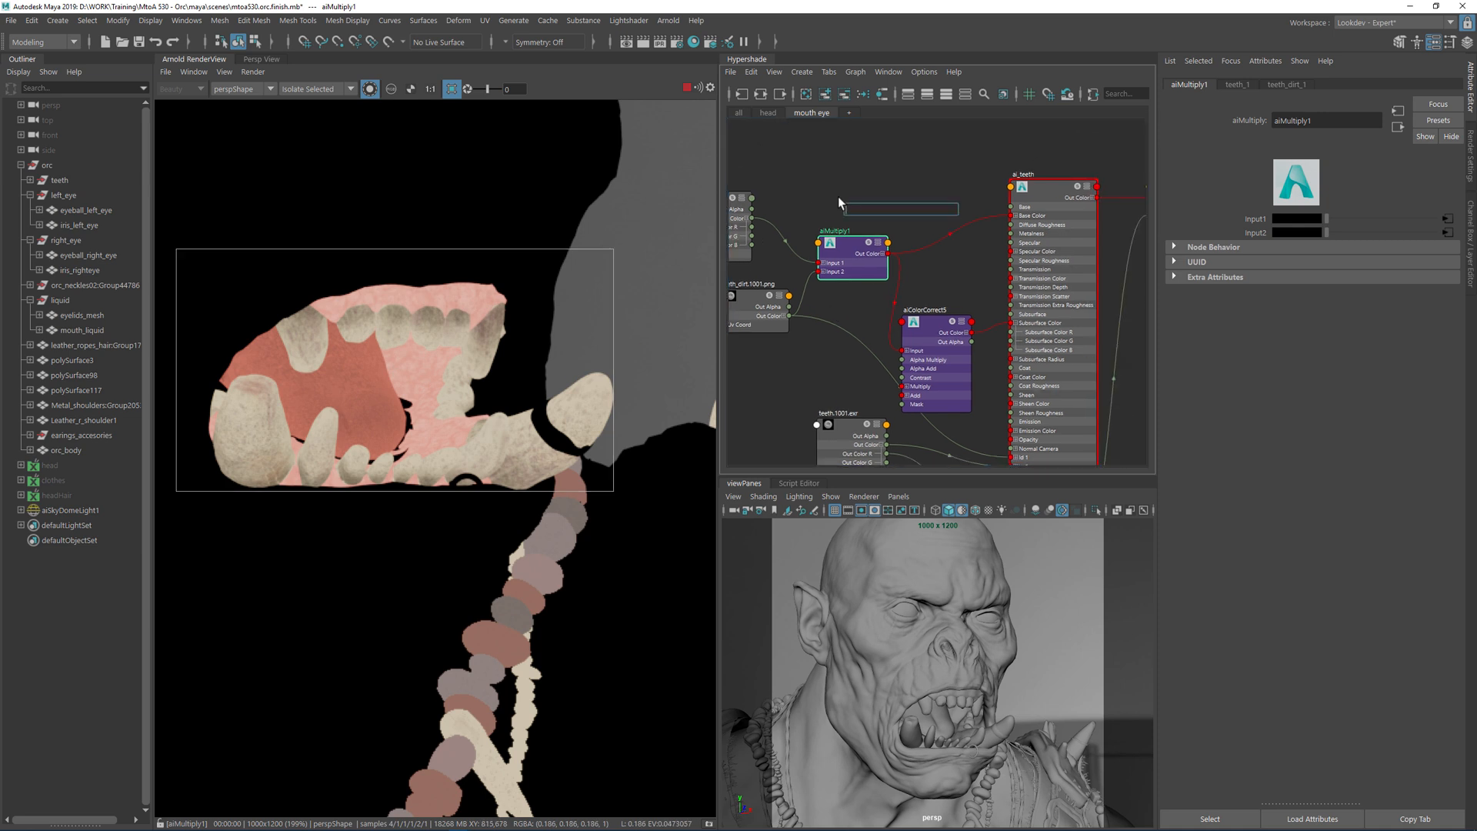
text(aira)
key(Down)
key(Down)
key(Down)
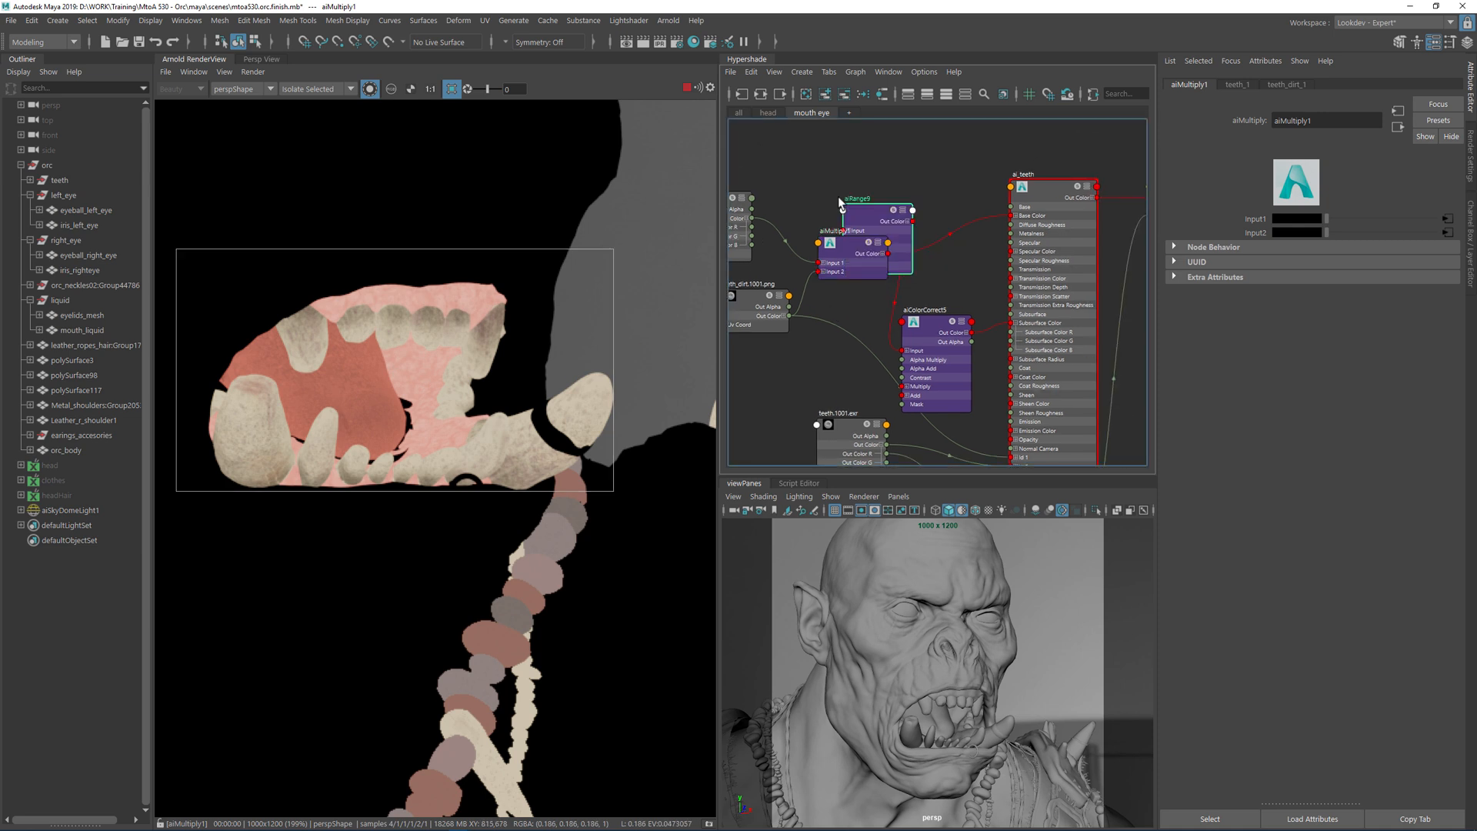
key(Return)
drag(882, 211, 904, 149)
drag(887, 253, 866, 168)
drag(973, 247, 1011, 261)
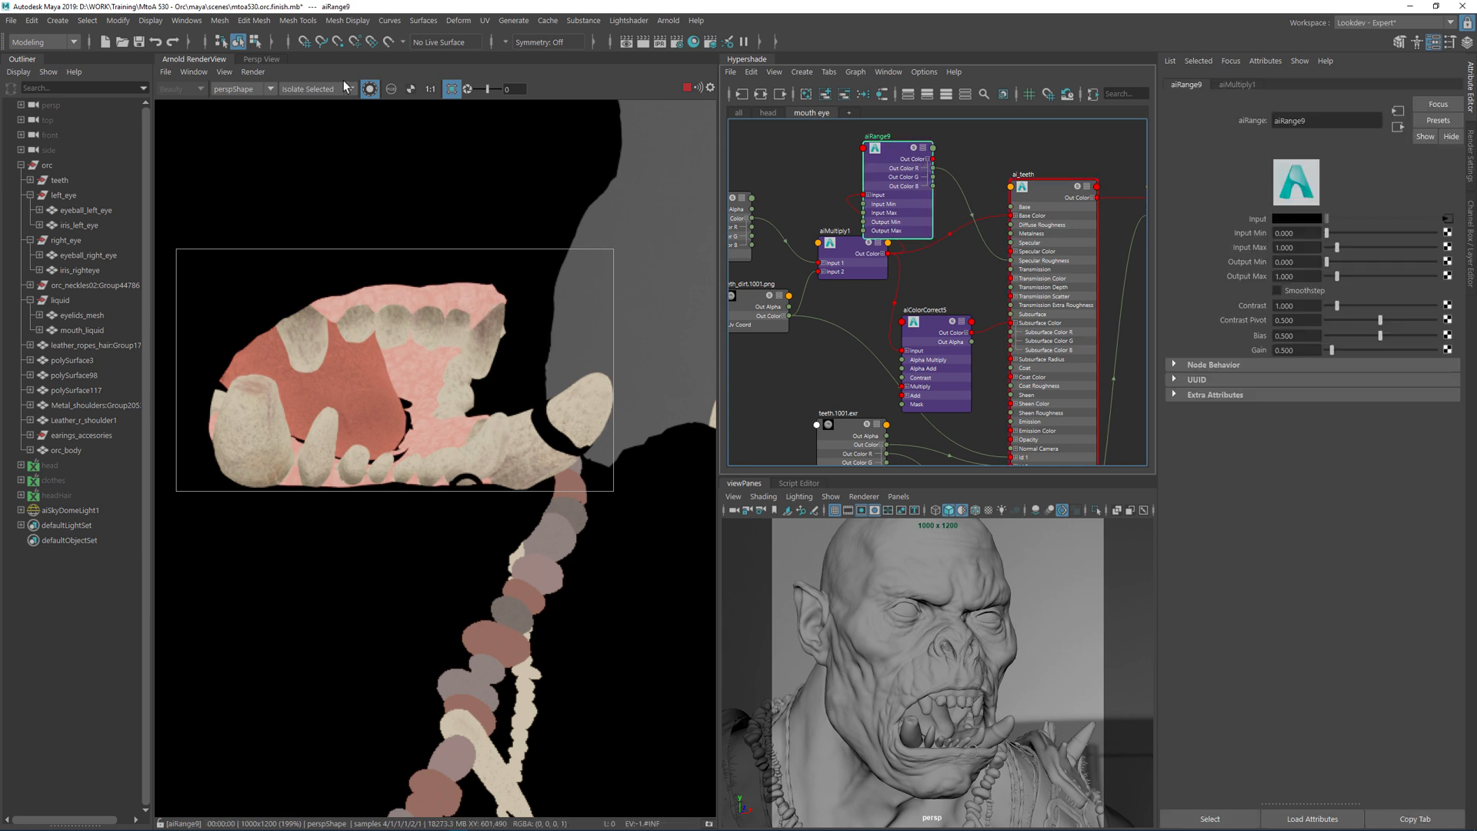
- Display only the red channel of the isolated aiRange node and enable its Smoothstep option
click(391, 89)
click(431, 113)
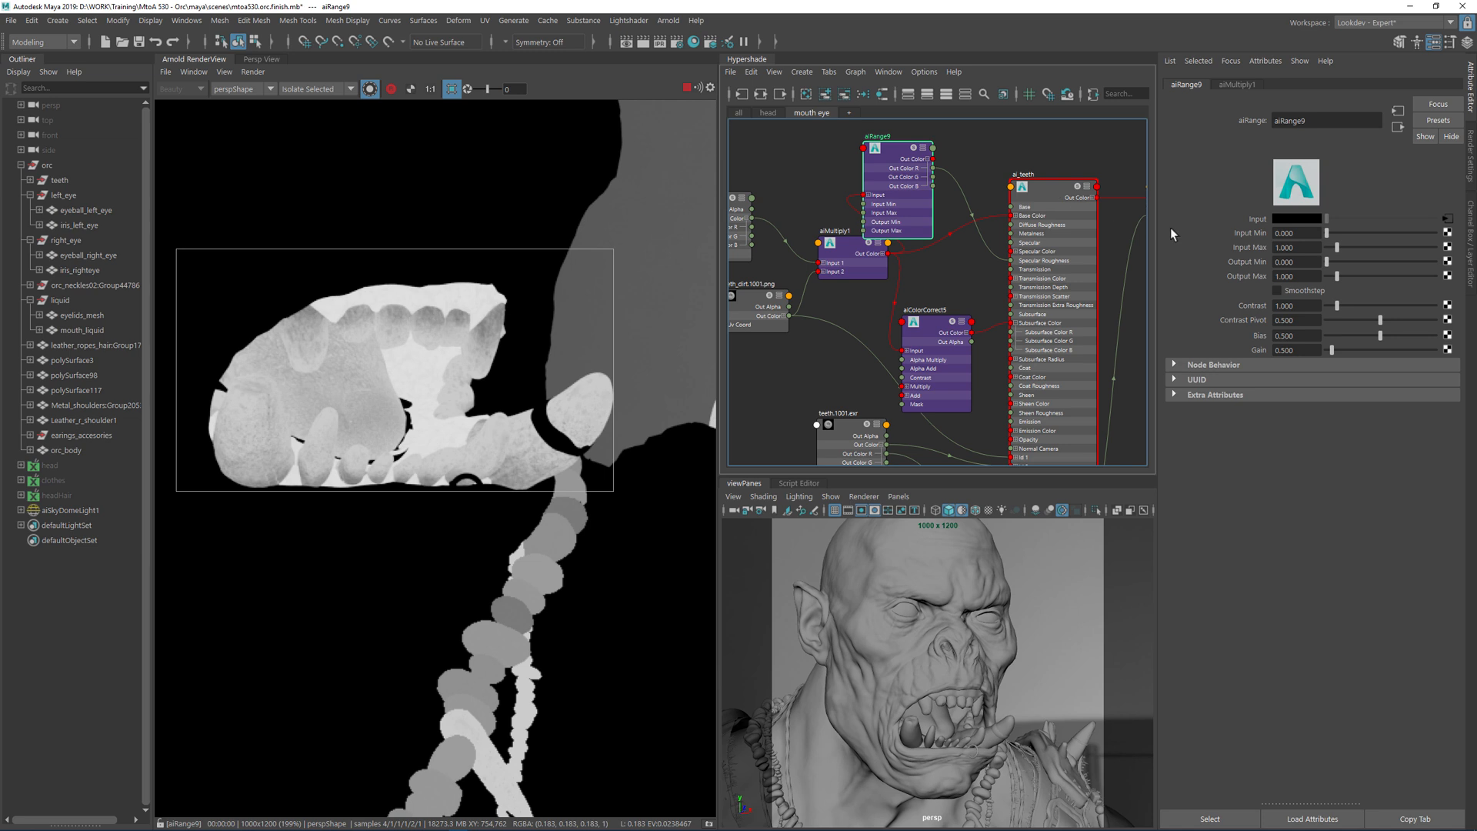
click(1294, 290)
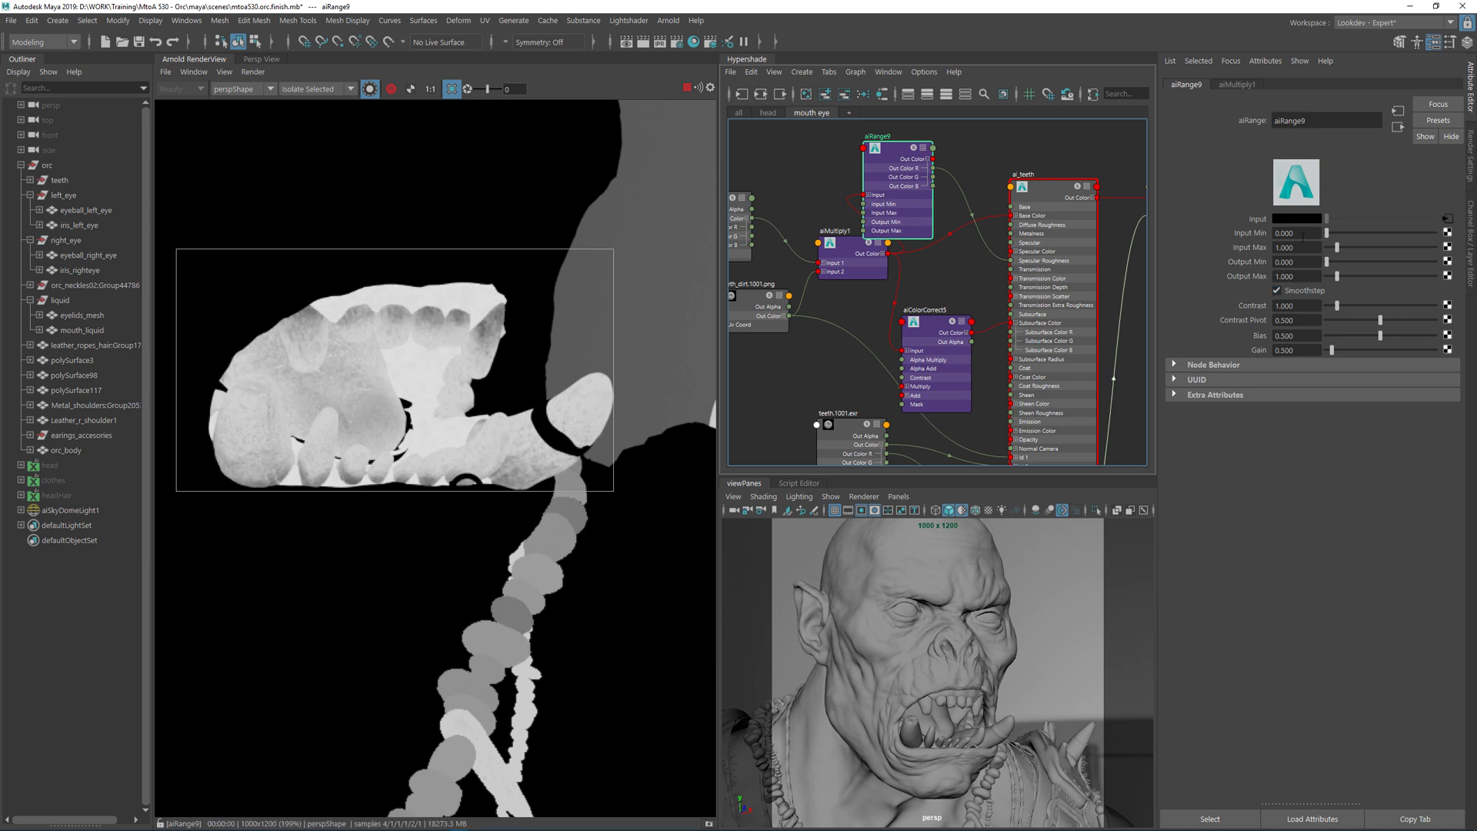
- Try a lower Input Max on the aiRange node and restore it to 1
ctrl+drag(1308, 247, 1255, 254)
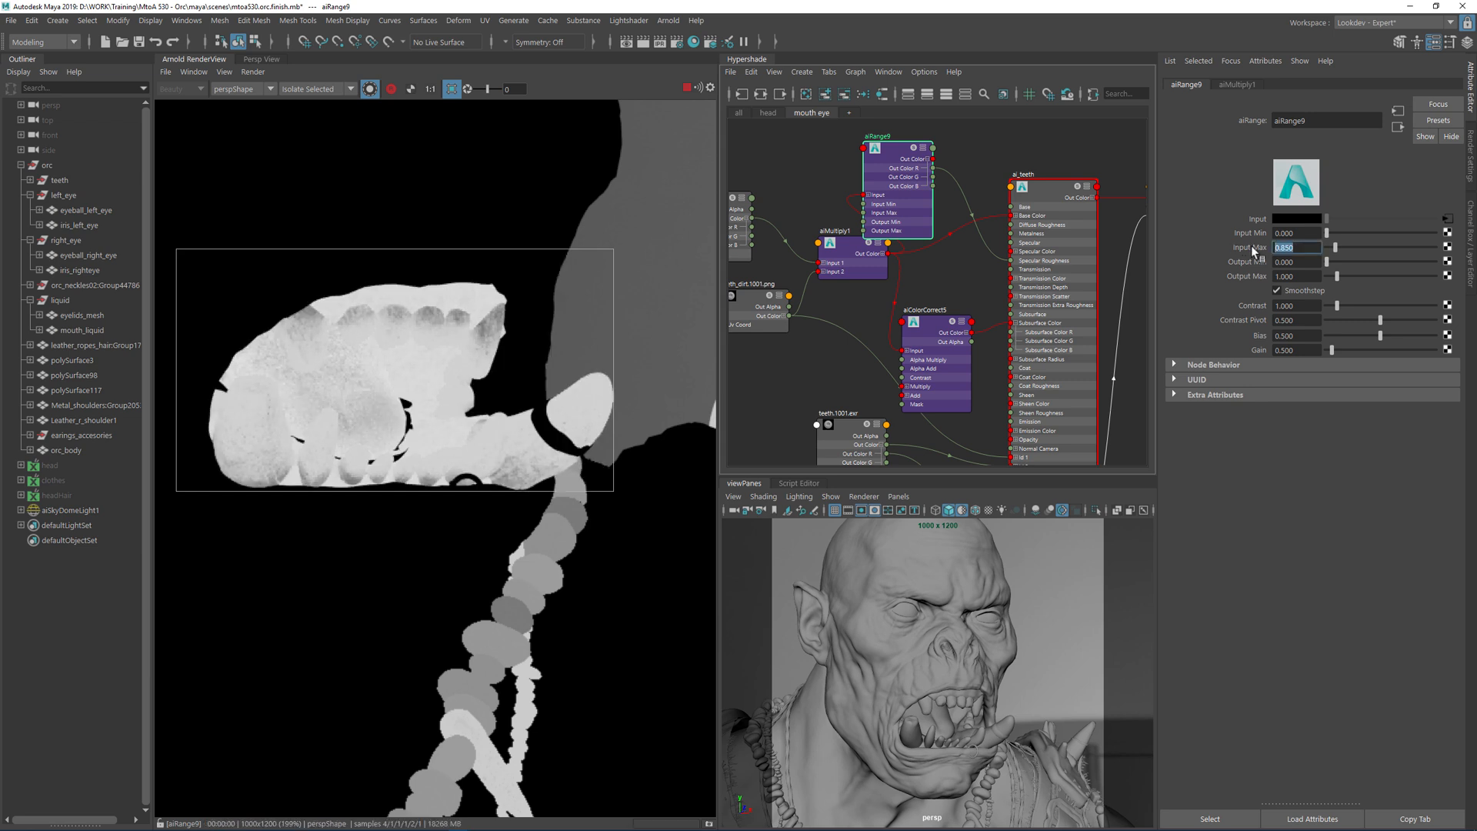
text(1)
key(Return)
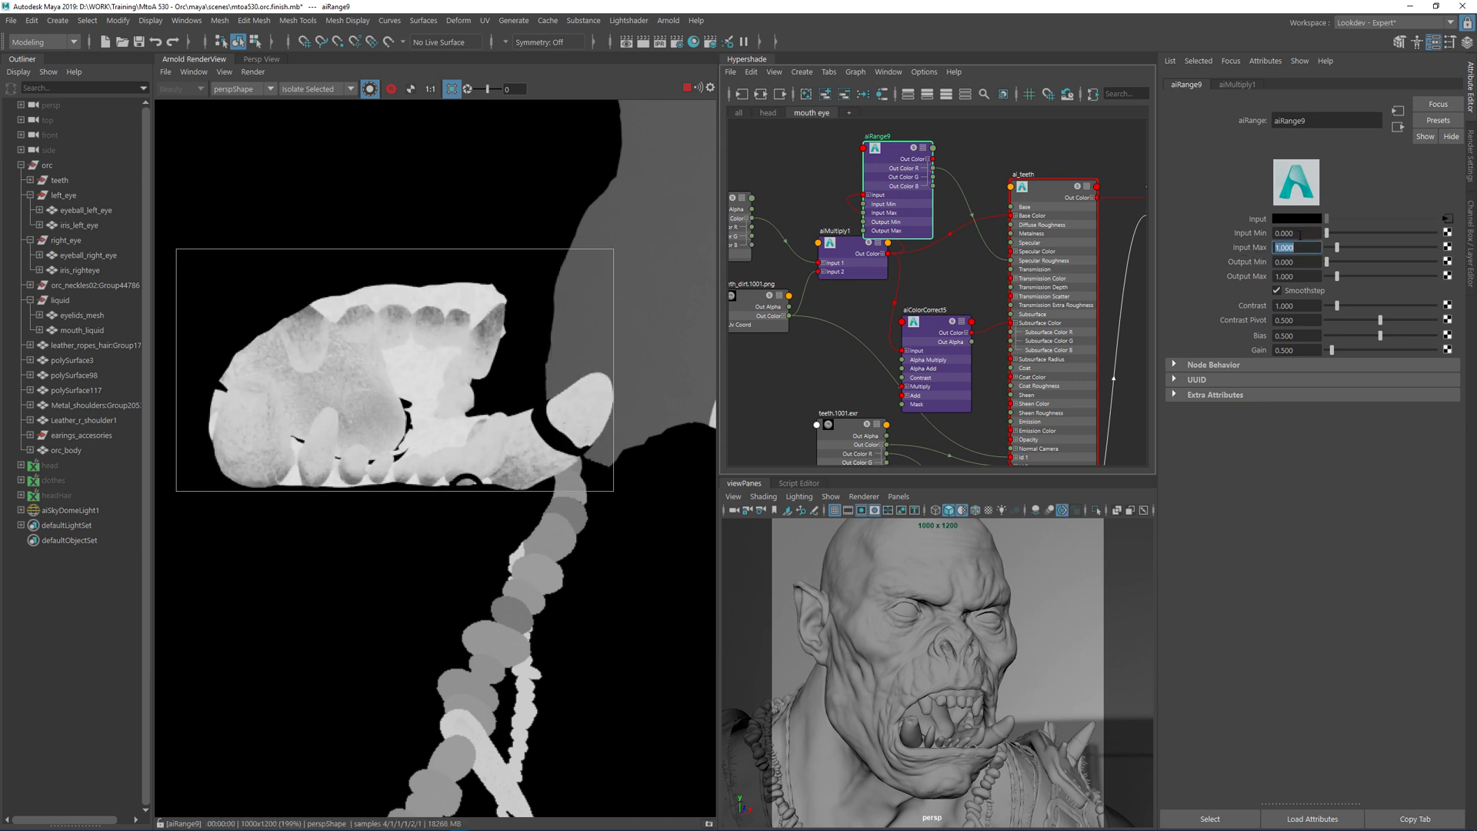
- Invert the aiRange output by setting Output Min to 1 and Output Max to 0
scroll(449, 337, up, 1)
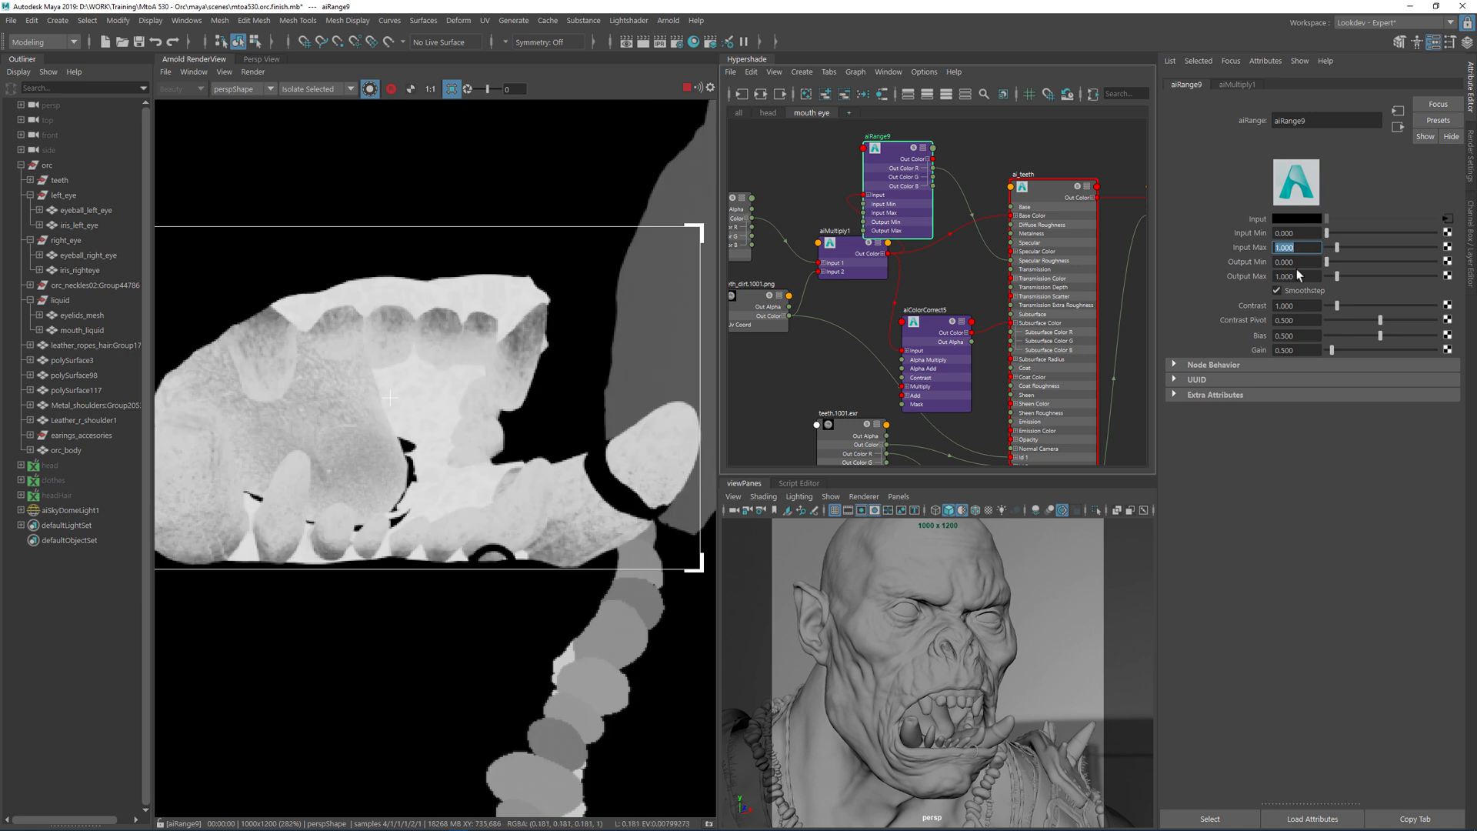
drag(1307, 277, 1251, 267)
text(1)
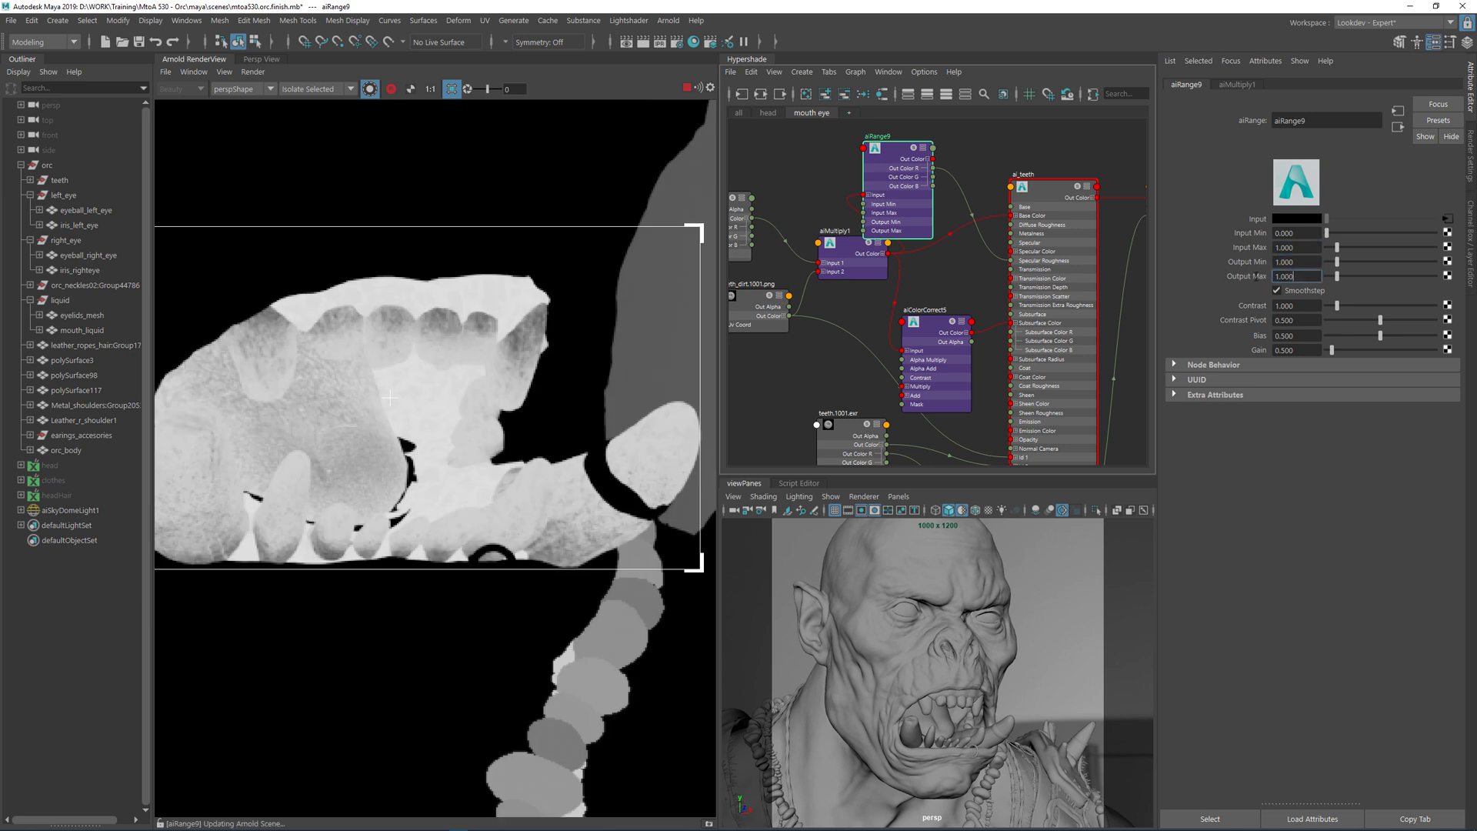
key(Tab)
text(0)
key(Return)
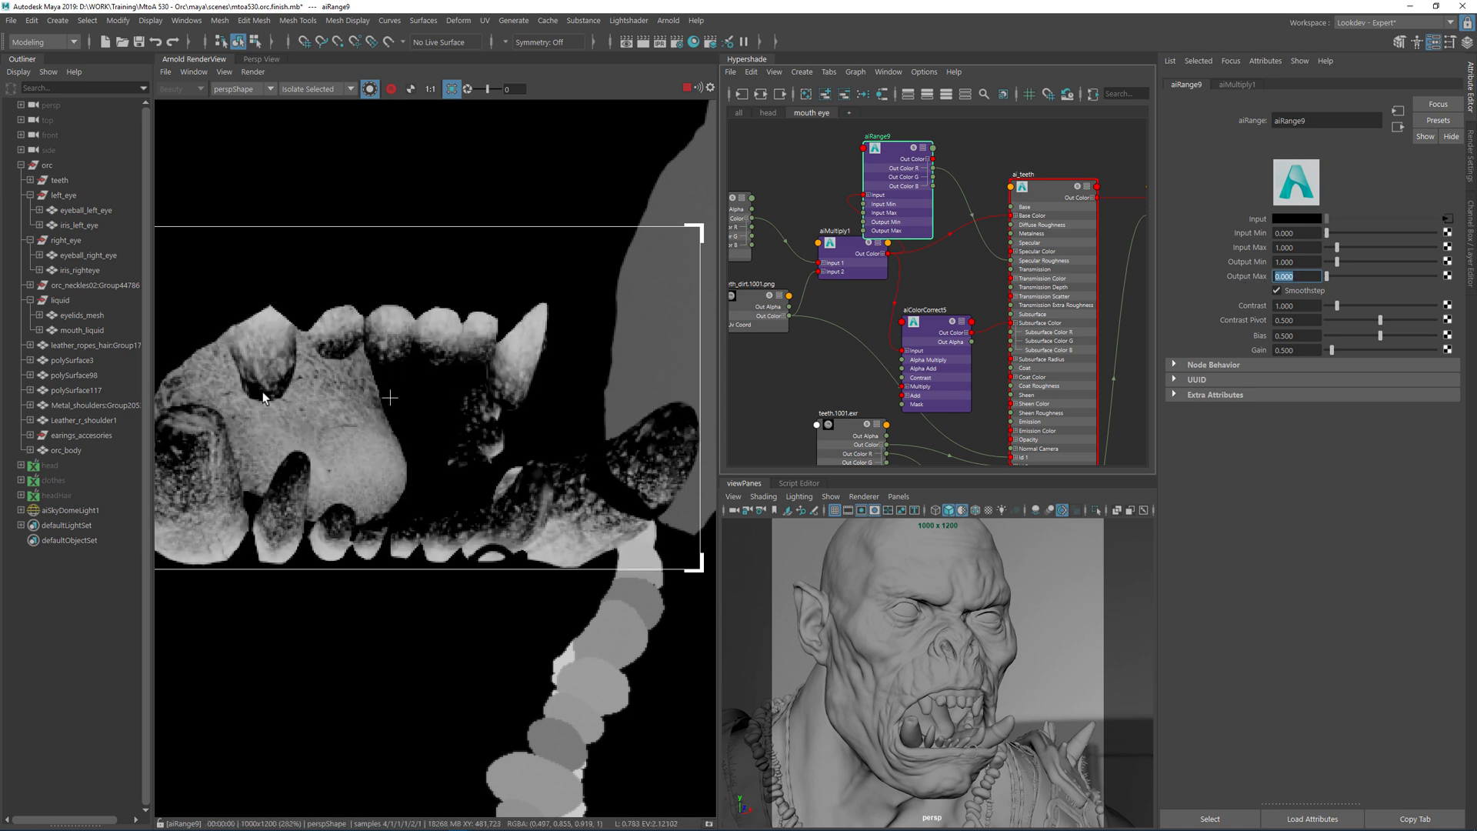
- Adjust the aiRange node's Input Min to -0.38 and Input Max to 0.65 to darken the roughness mask
middle_drag(306, 380, 419, 378)
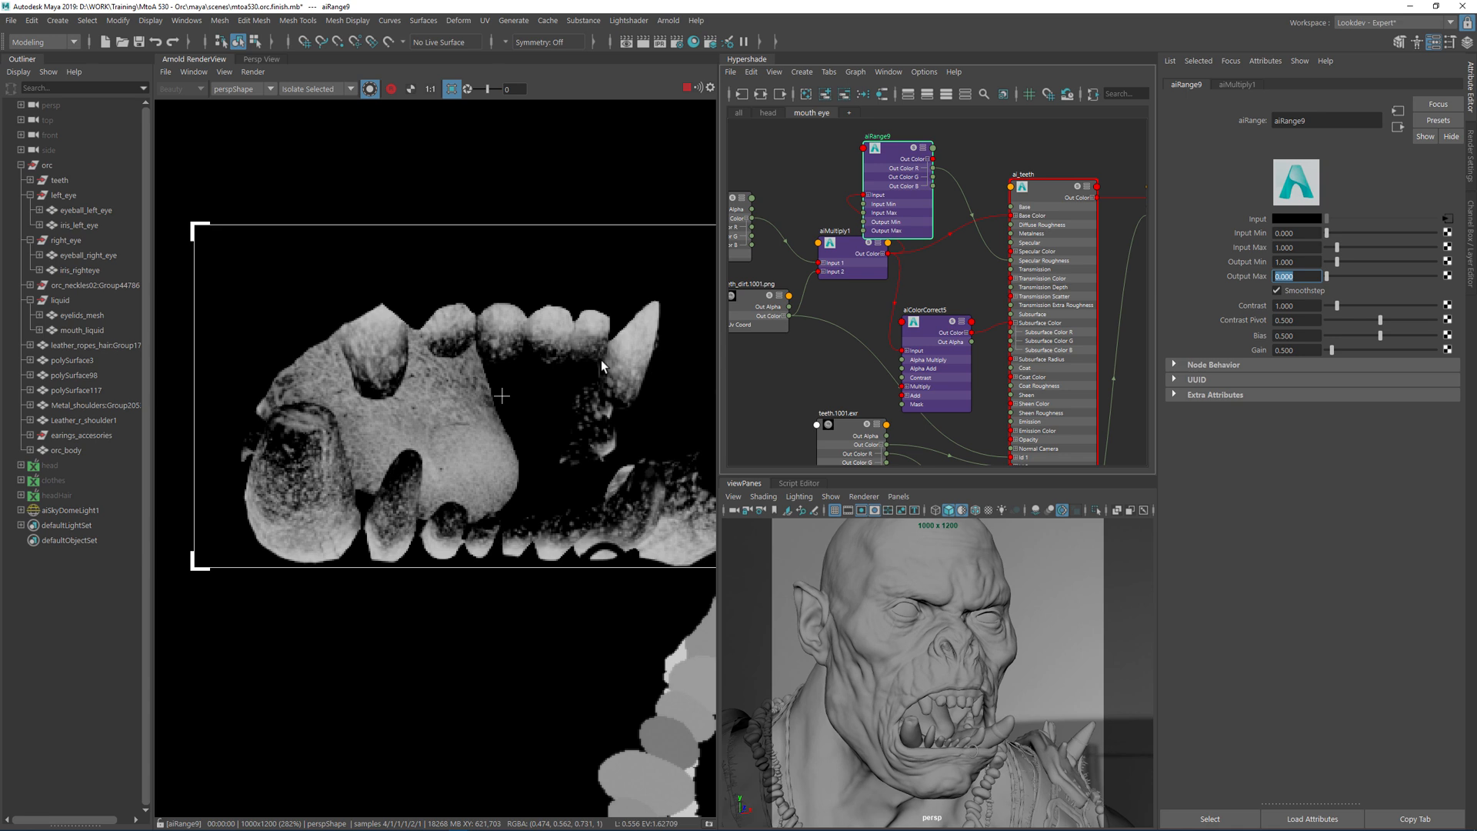
middle_drag(621, 360, 608, 348)
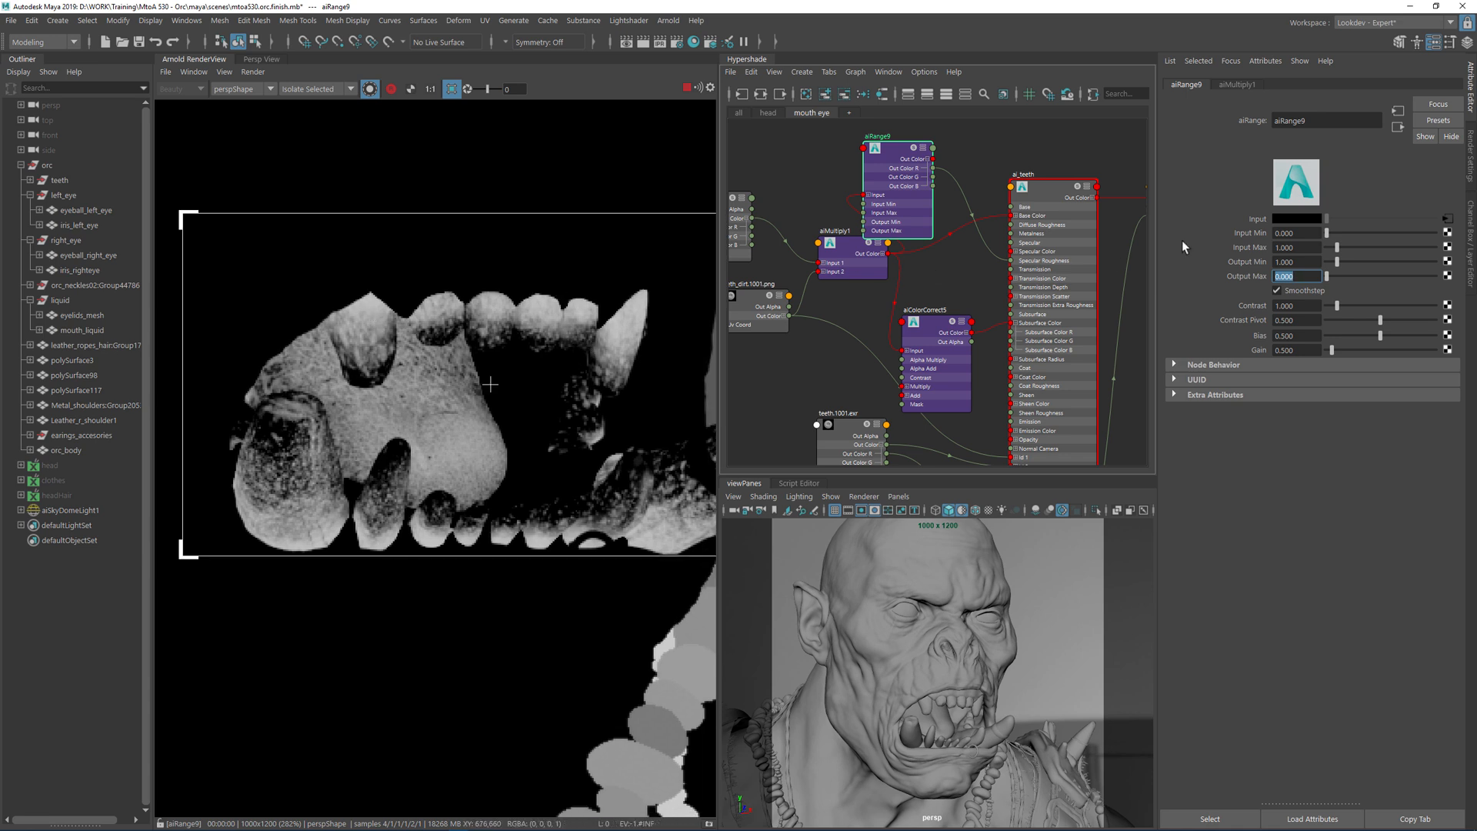
double_click(1300, 247)
text(0.79)
key(Return)
mouse_move(1291, 249)
ctrl+mouse_down()
mouse_move(1311, 237)
mouse_move(1275, 237)
ctrl+mouse_up()
middle_drag(543, 343, 514, 294)
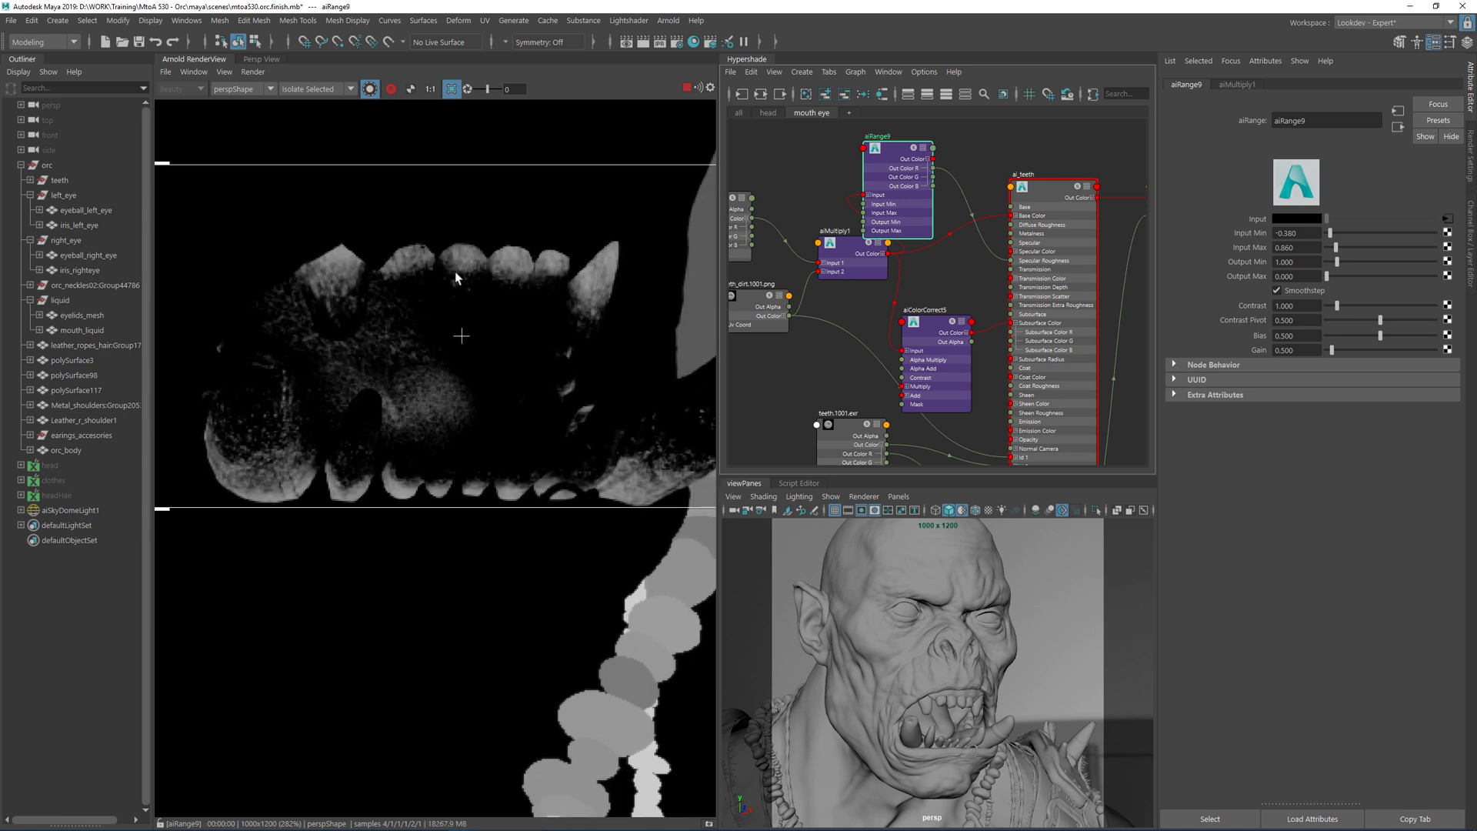
ctrl+drag(1300, 251, 1295, 247)
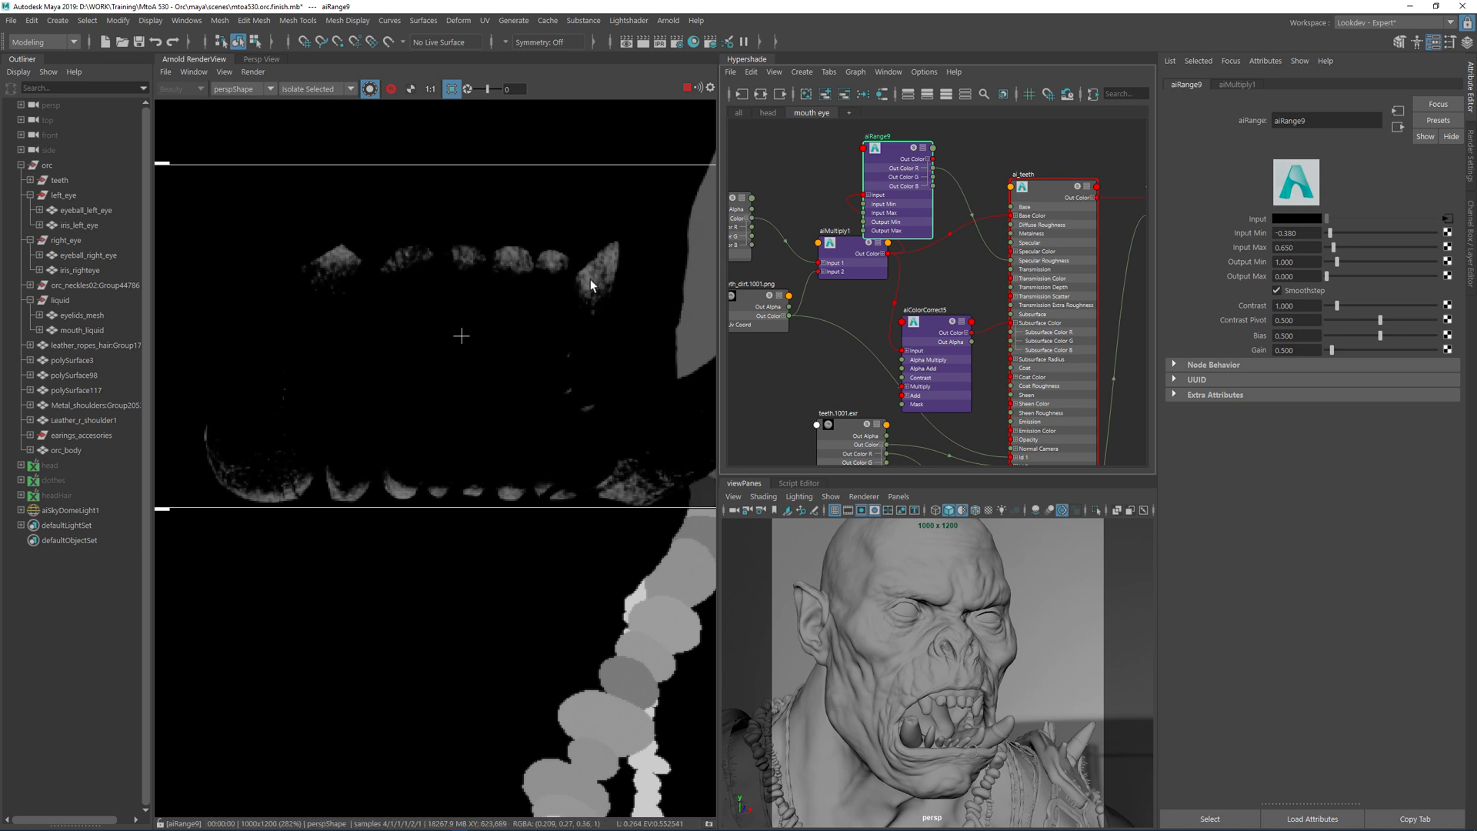
- Return the render view to the full-color shaded result and limit the render region to the large upper fang and neighboring teeth
click(394, 91)
click(404, 98)
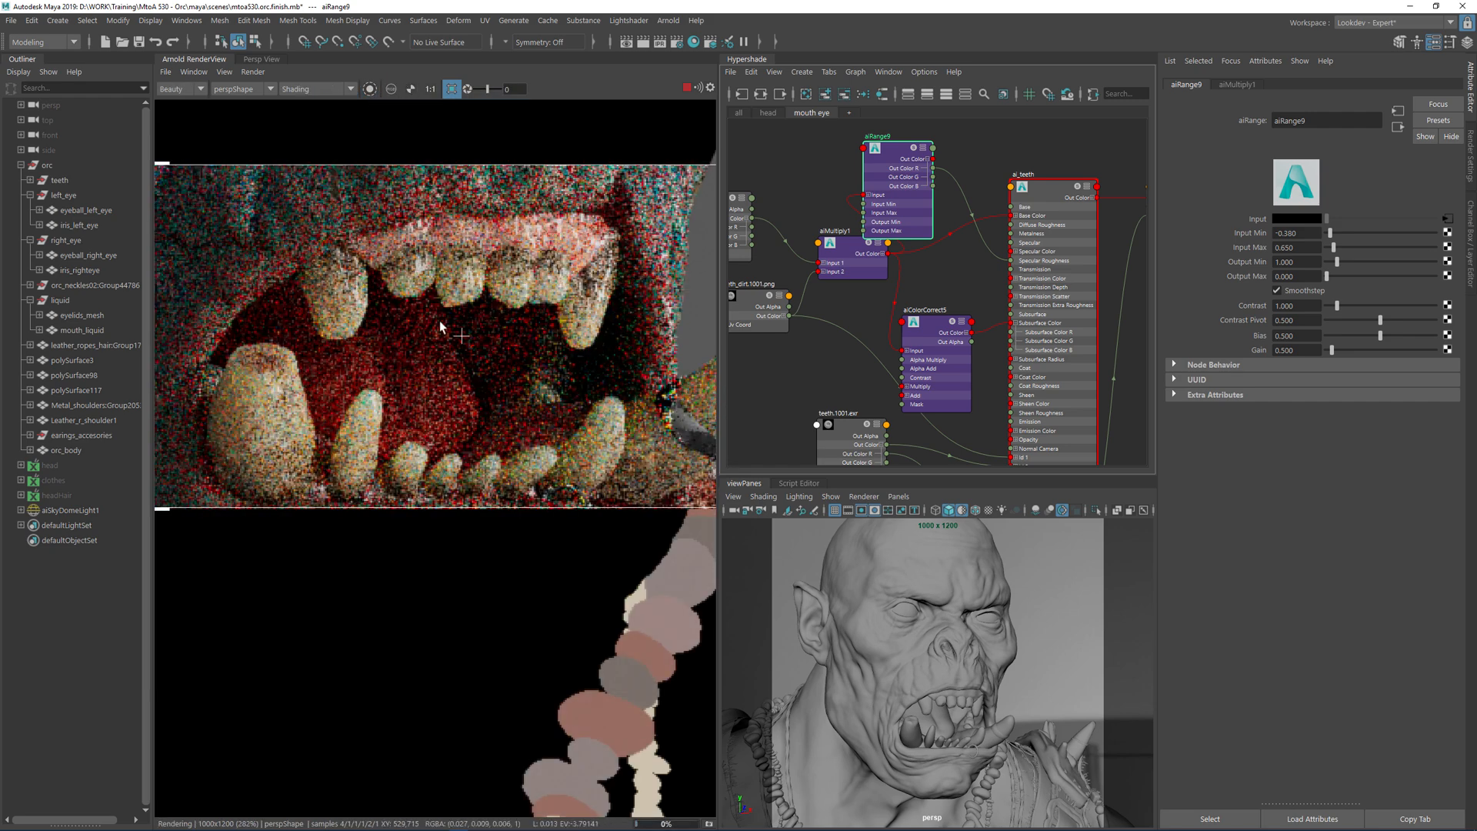
middle_drag(627, 263, 617, 224)
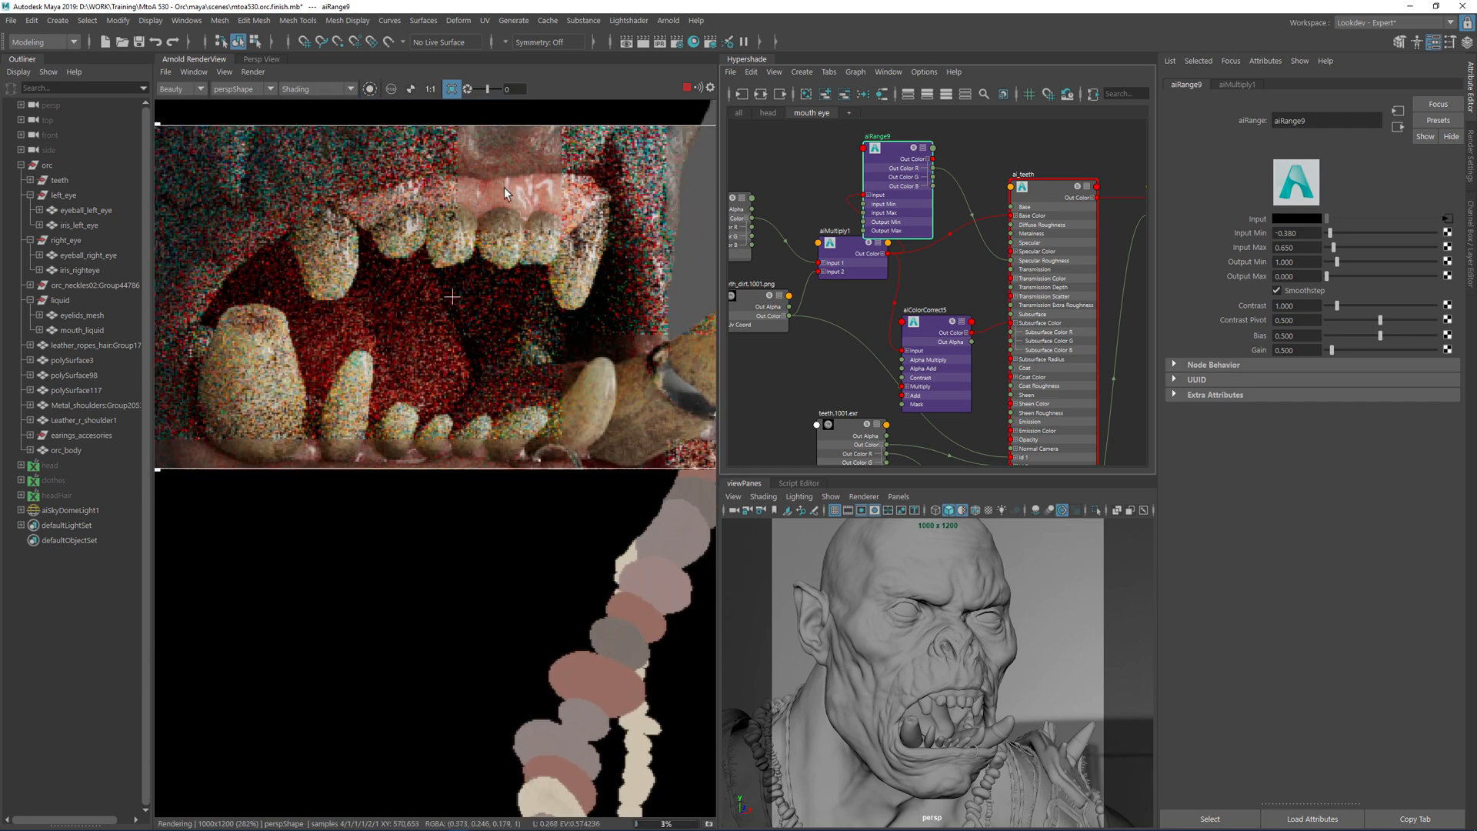
shift+drag(496, 178, 624, 336)
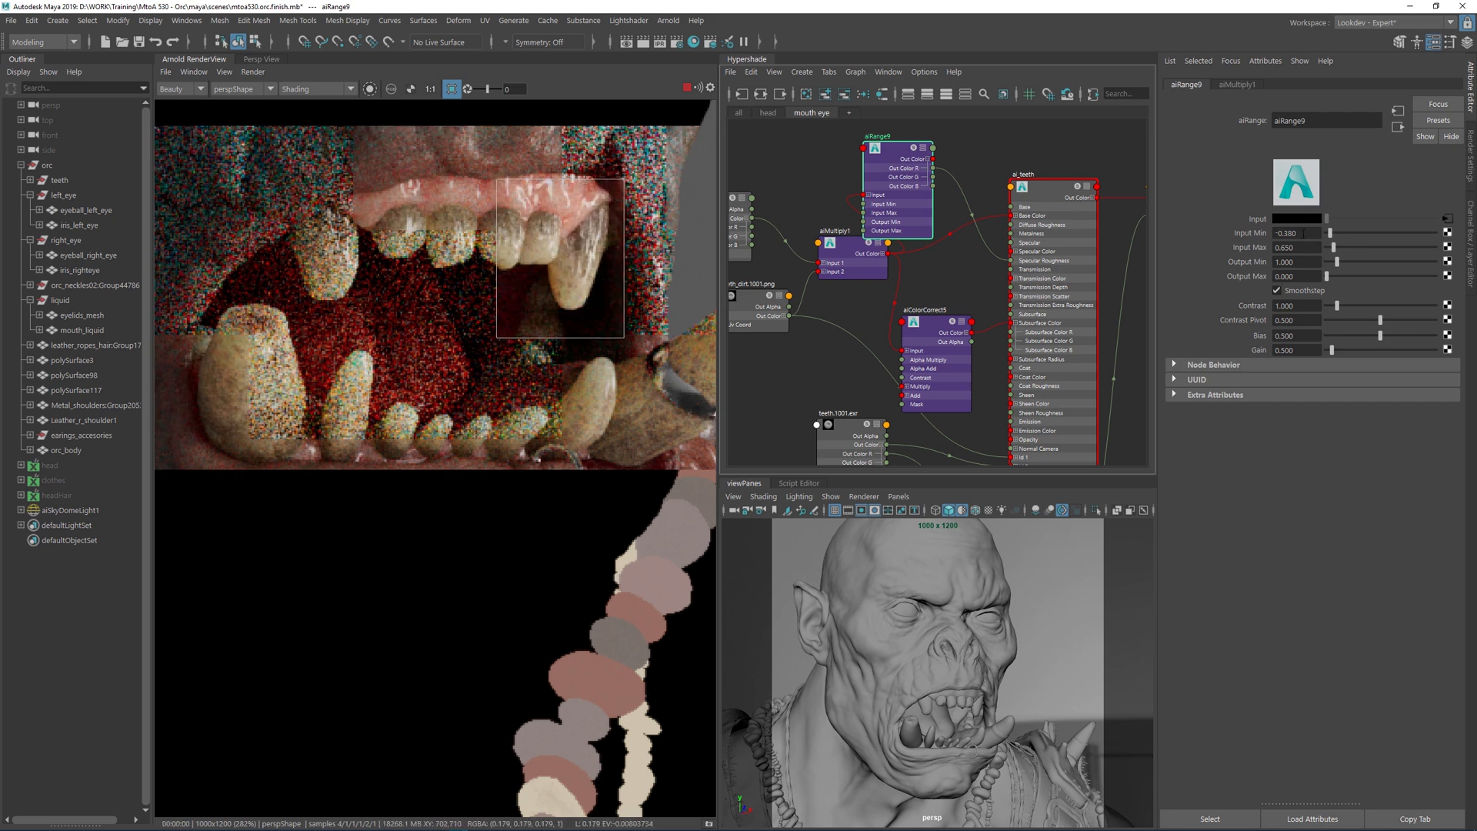
- Isolate the aiRange node's red channel in the render view and set its Input Min to -0.1
click(370, 88)
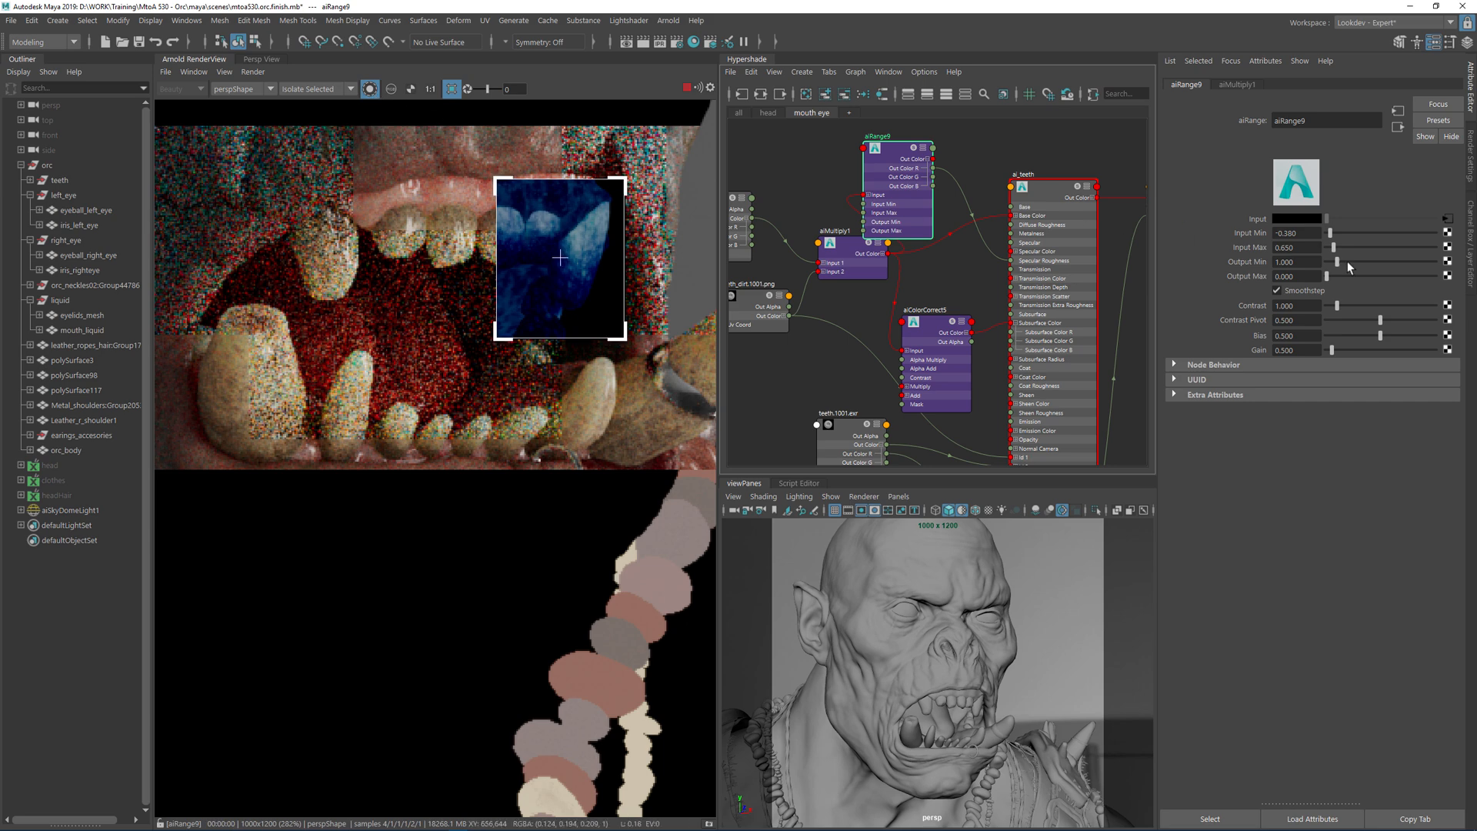
right_click(397, 93)
click(412, 119)
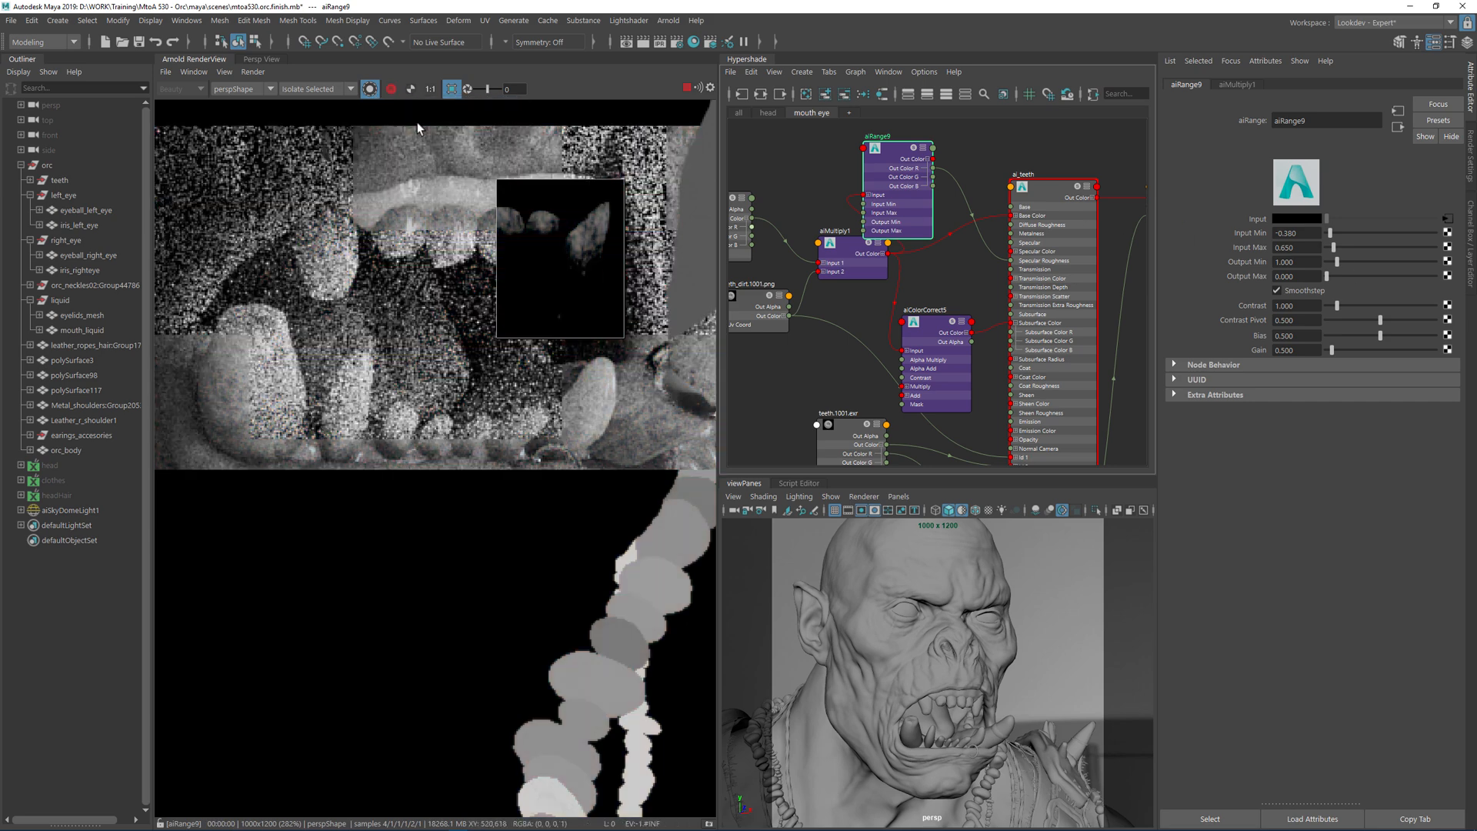
ctrl+drag(1307, 239, 1329, 240)
- Switch back to the shaded render and redraw the render region around the lower teeth and the large tusk
click(370, 90)
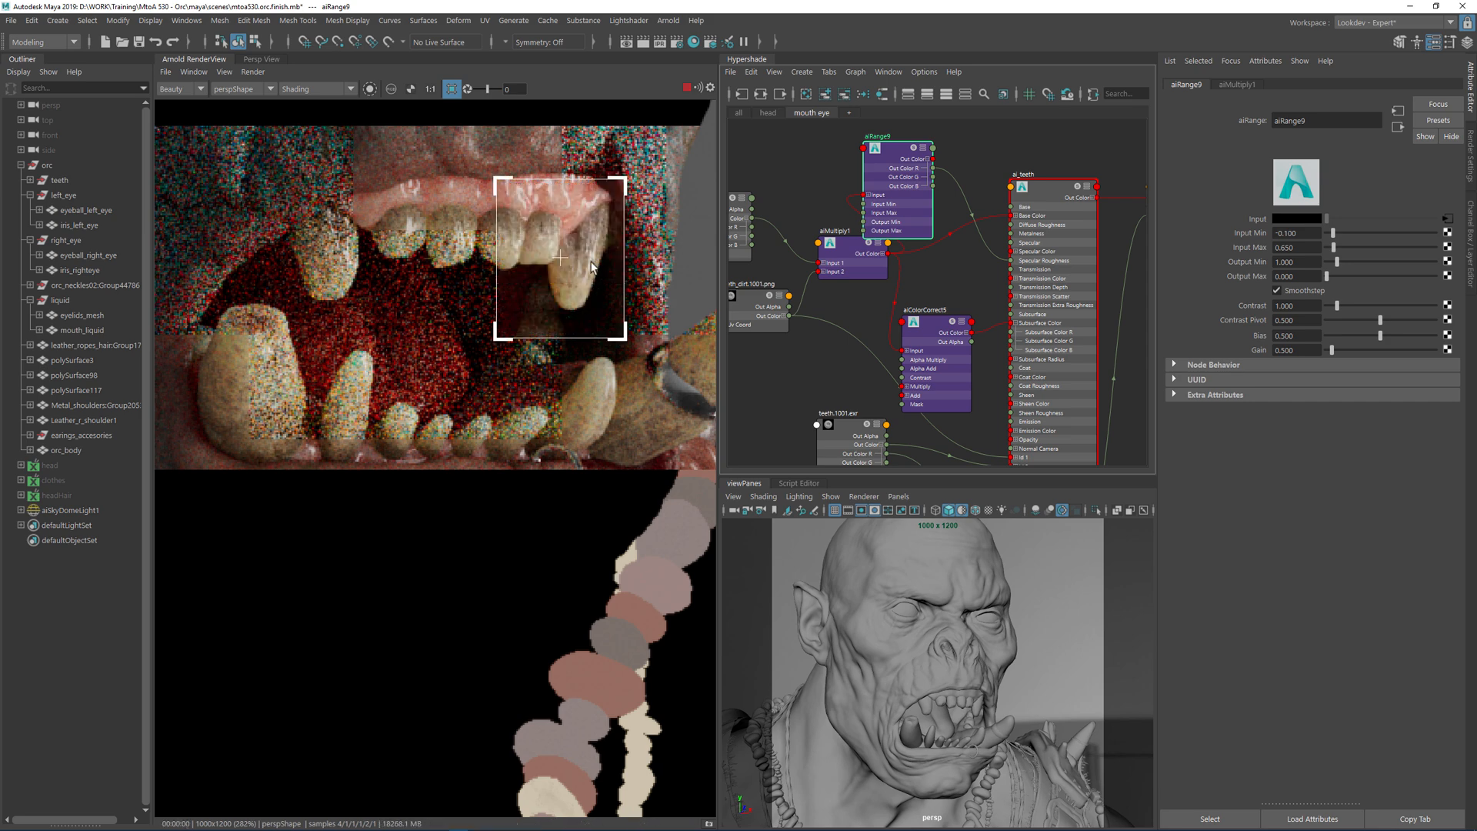
scroll(592, 289, down, 1)
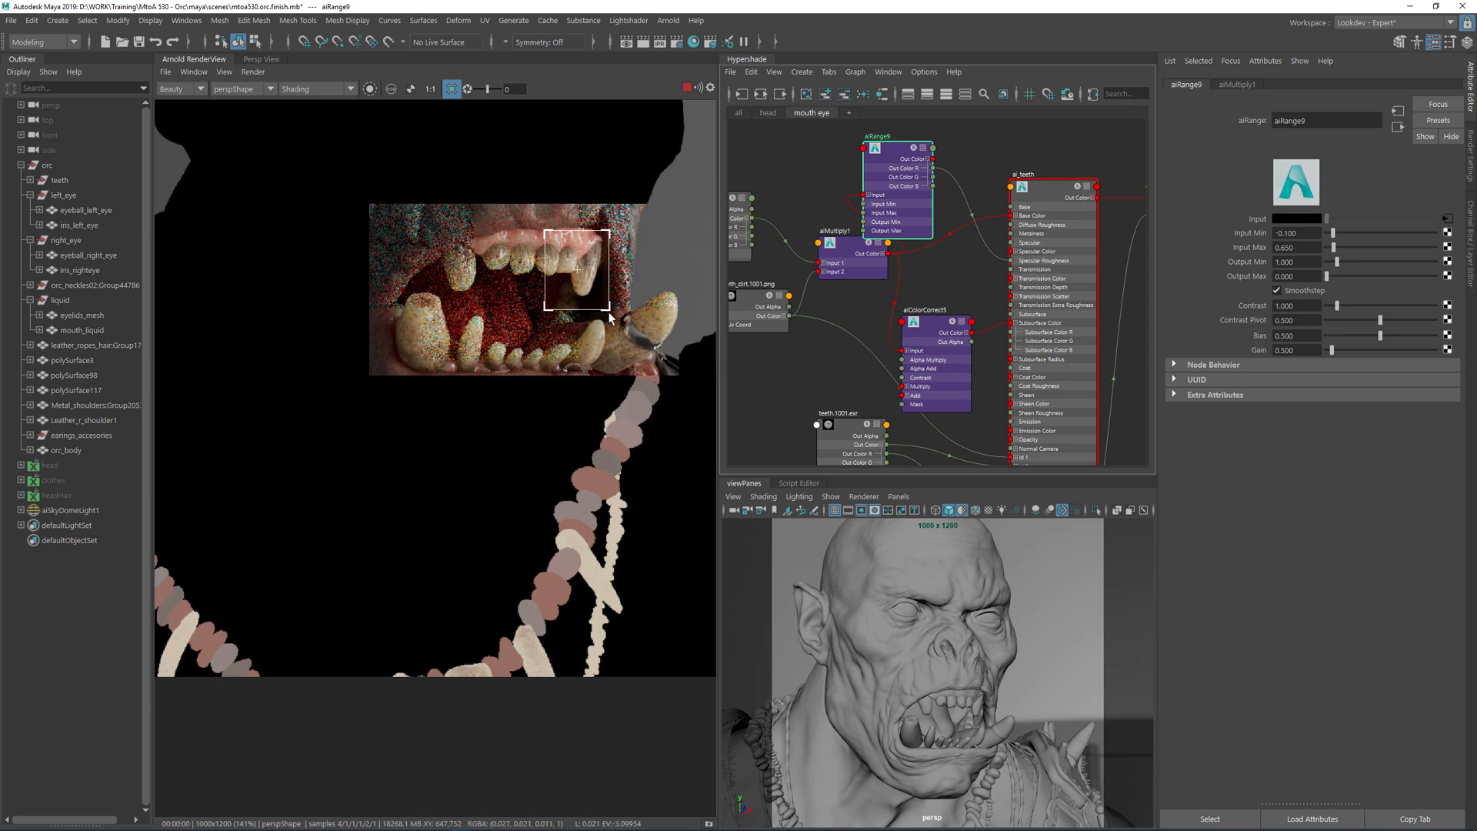
drag(693, 263, 504, 382)
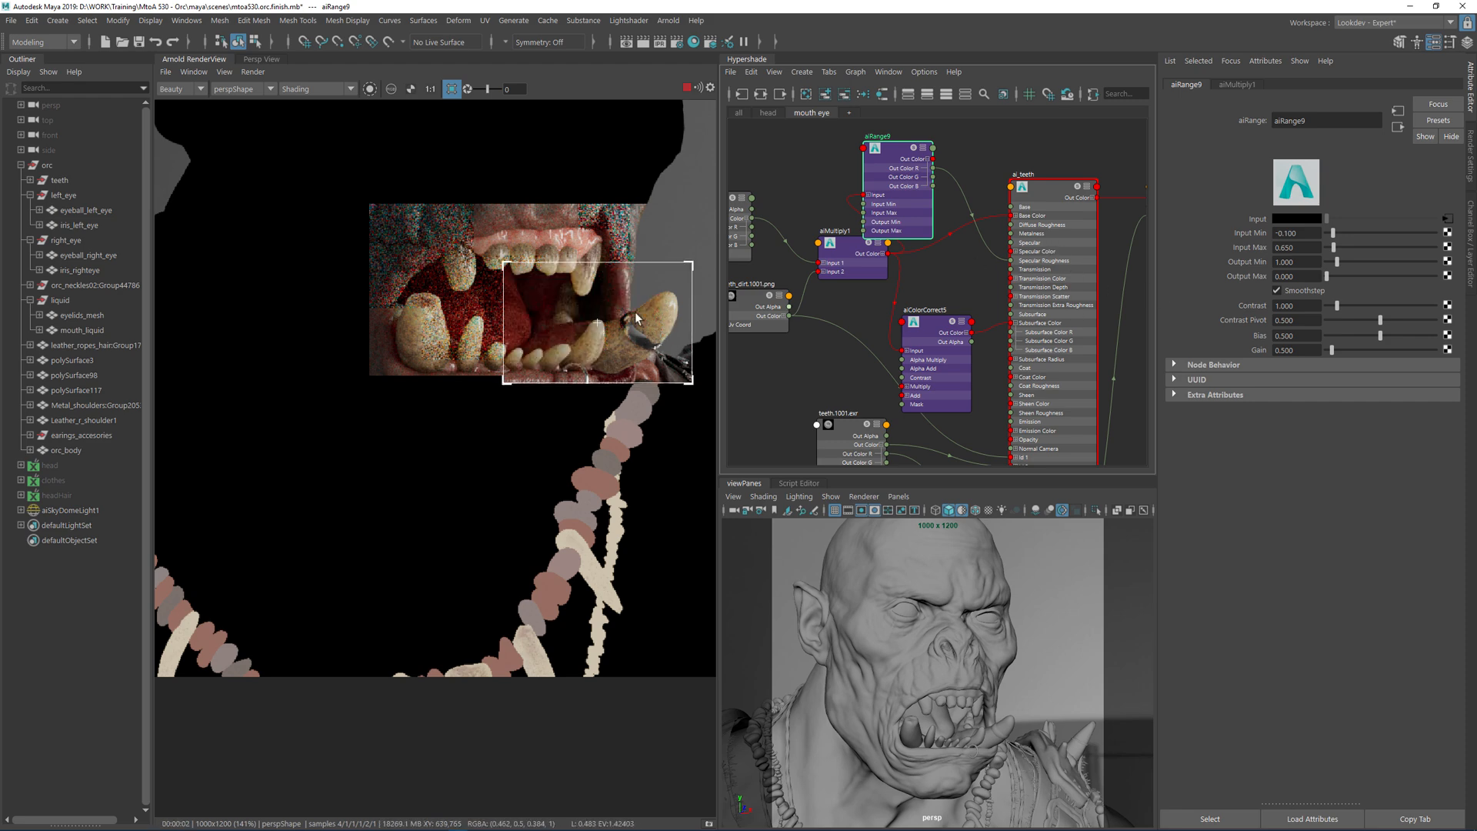
- Limit the render region to the left side of the mouth and reduce the ai_teeth subsurface radius color's saturation to 0.184
scroll(625, 281, down, 3)
scroll(612, 310, up, 3)
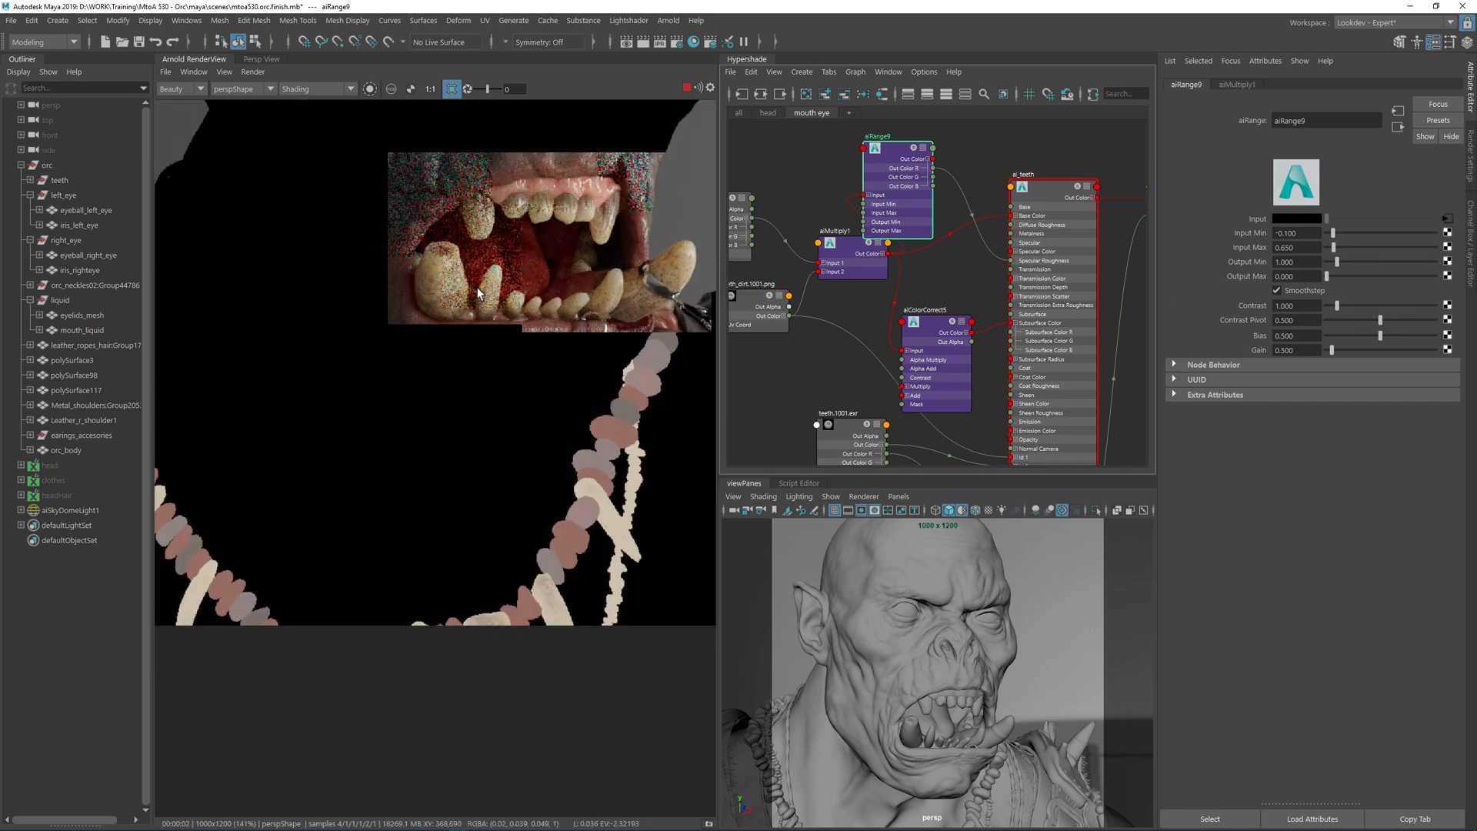
drag(398, 209, 579, 332)
click(1065, 218)
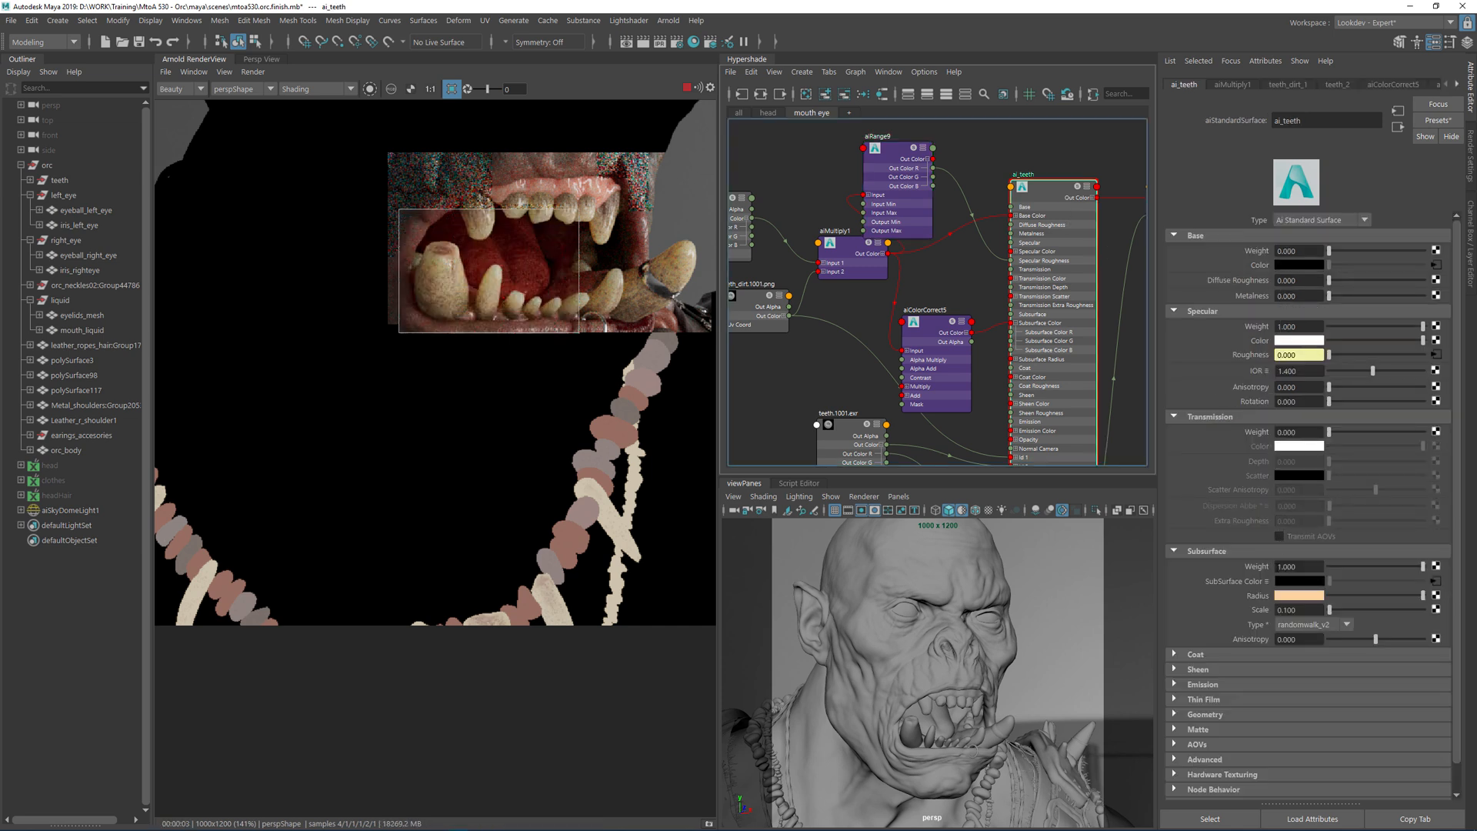
click(1297, 596)
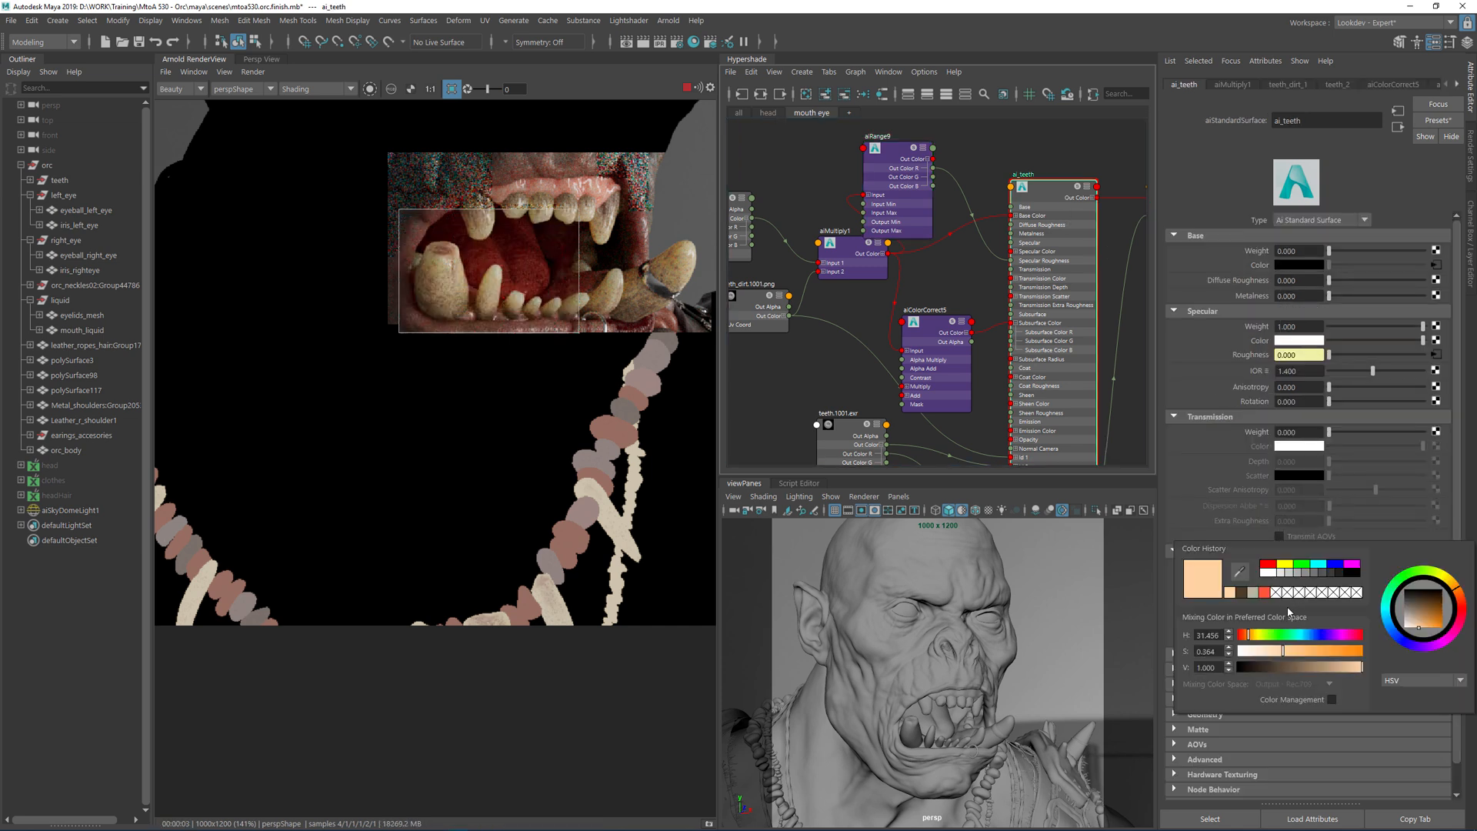
click(1264, 654)
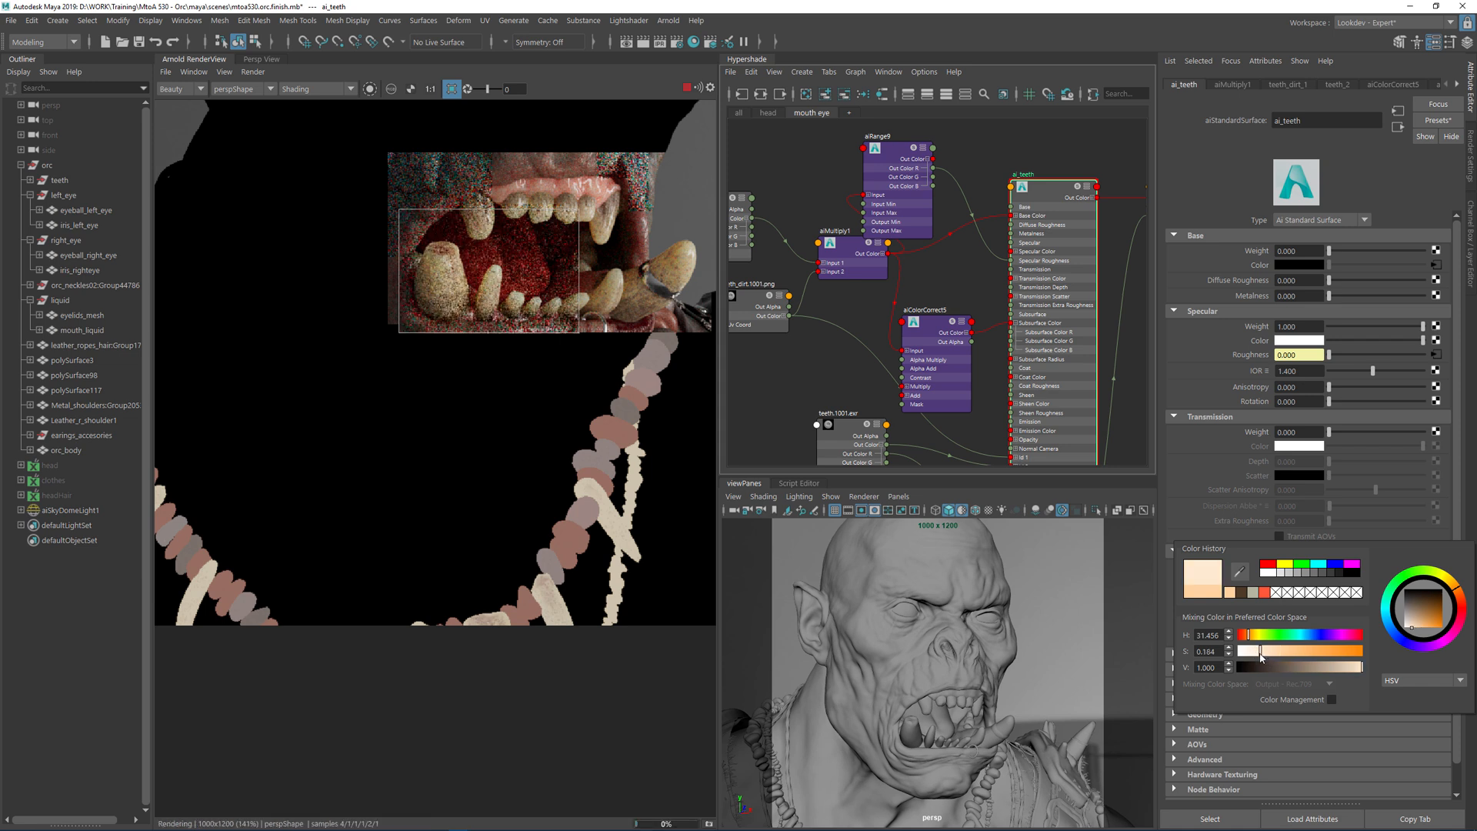
- Tint aiColorCorrect5's Multiply color pale blue in RGB 0 to 1 mode, with red 0.852 and green 0.876
alt+middle_drag(870, 301, 917, 320)
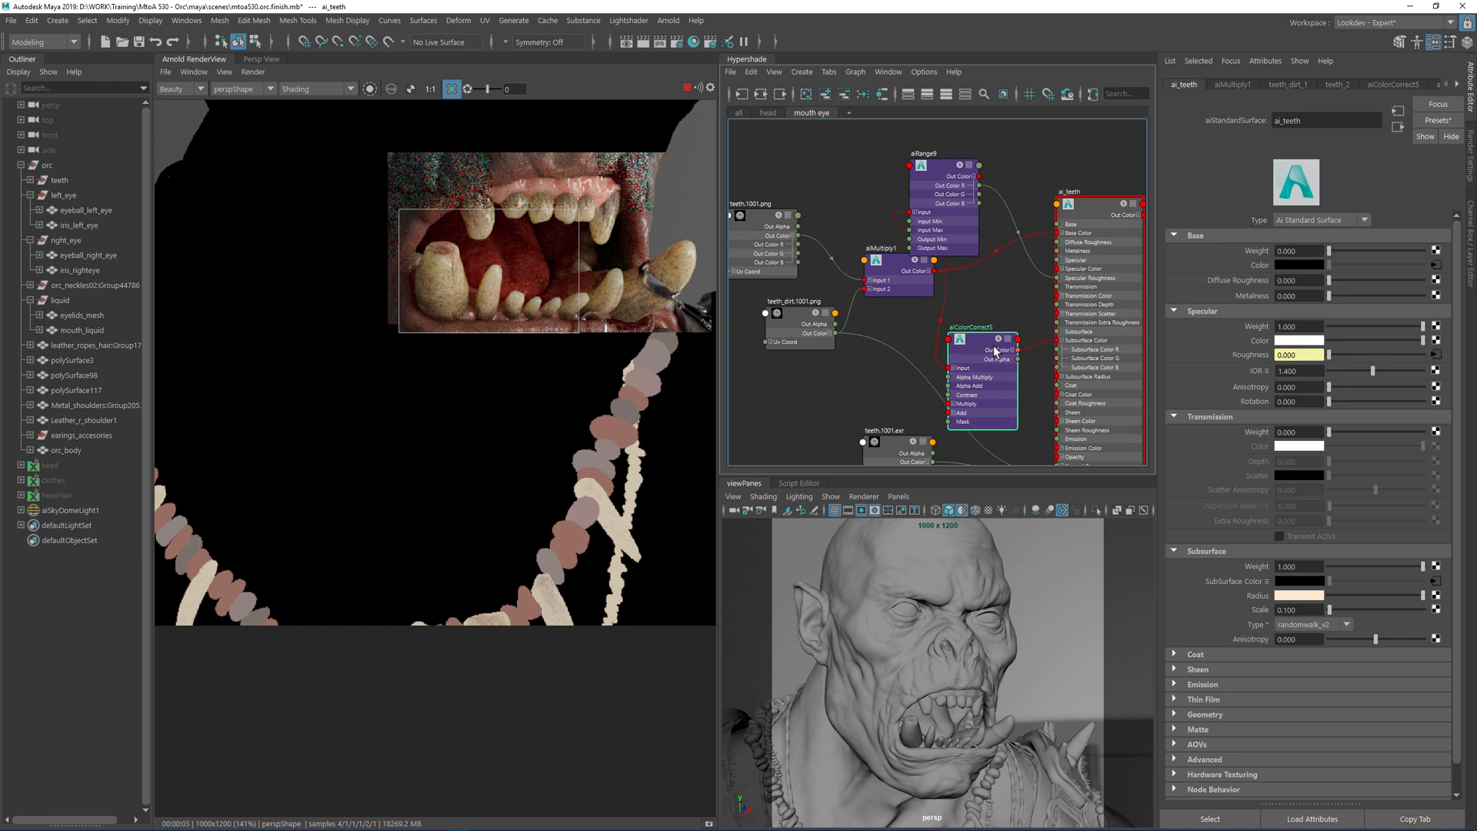
click(995, 351)
click(1300, 360)
click(1299, 349)
click(1299, 347)
click(1423, 436)
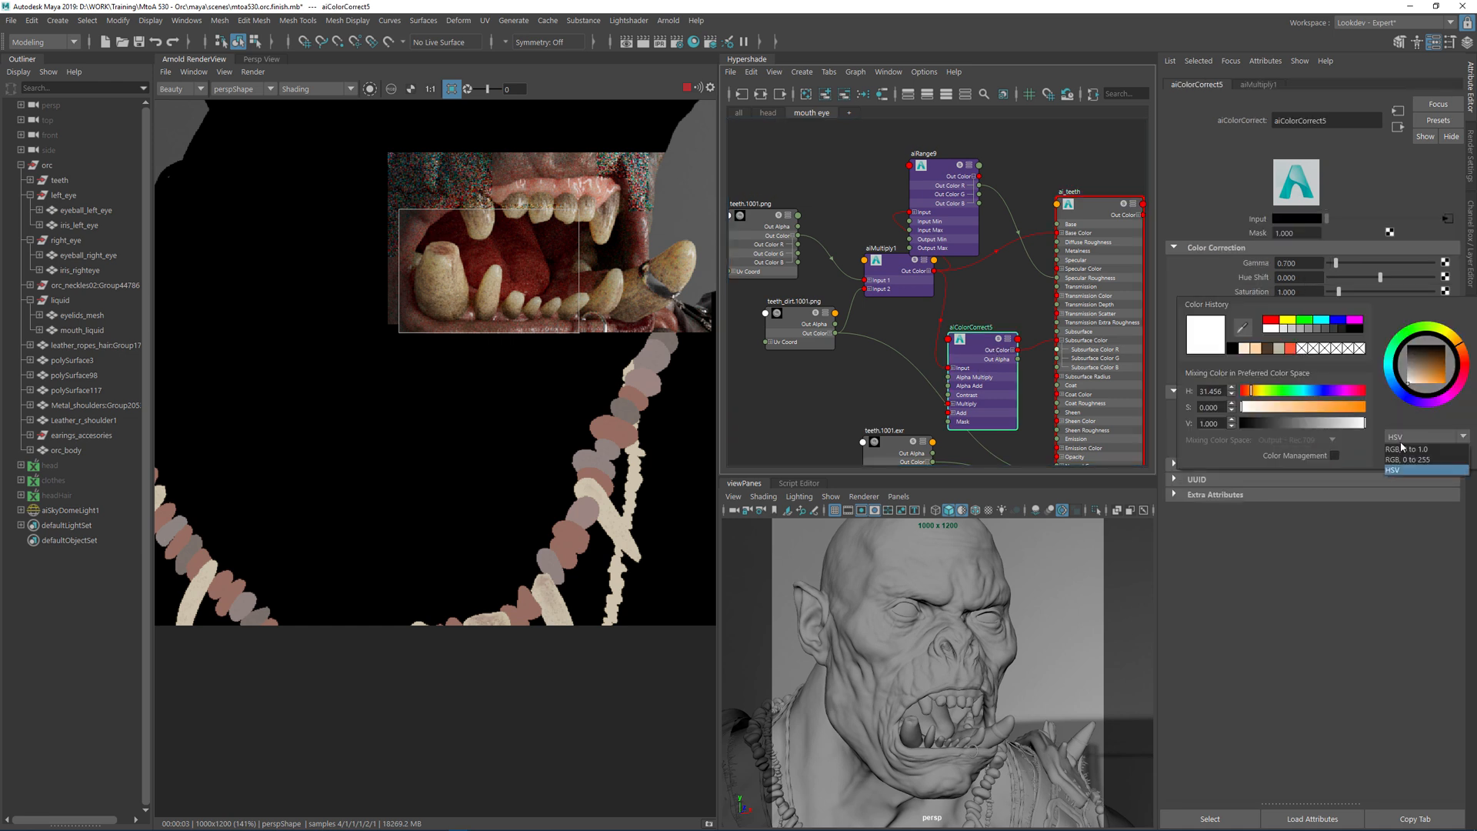
click(1397, 454)
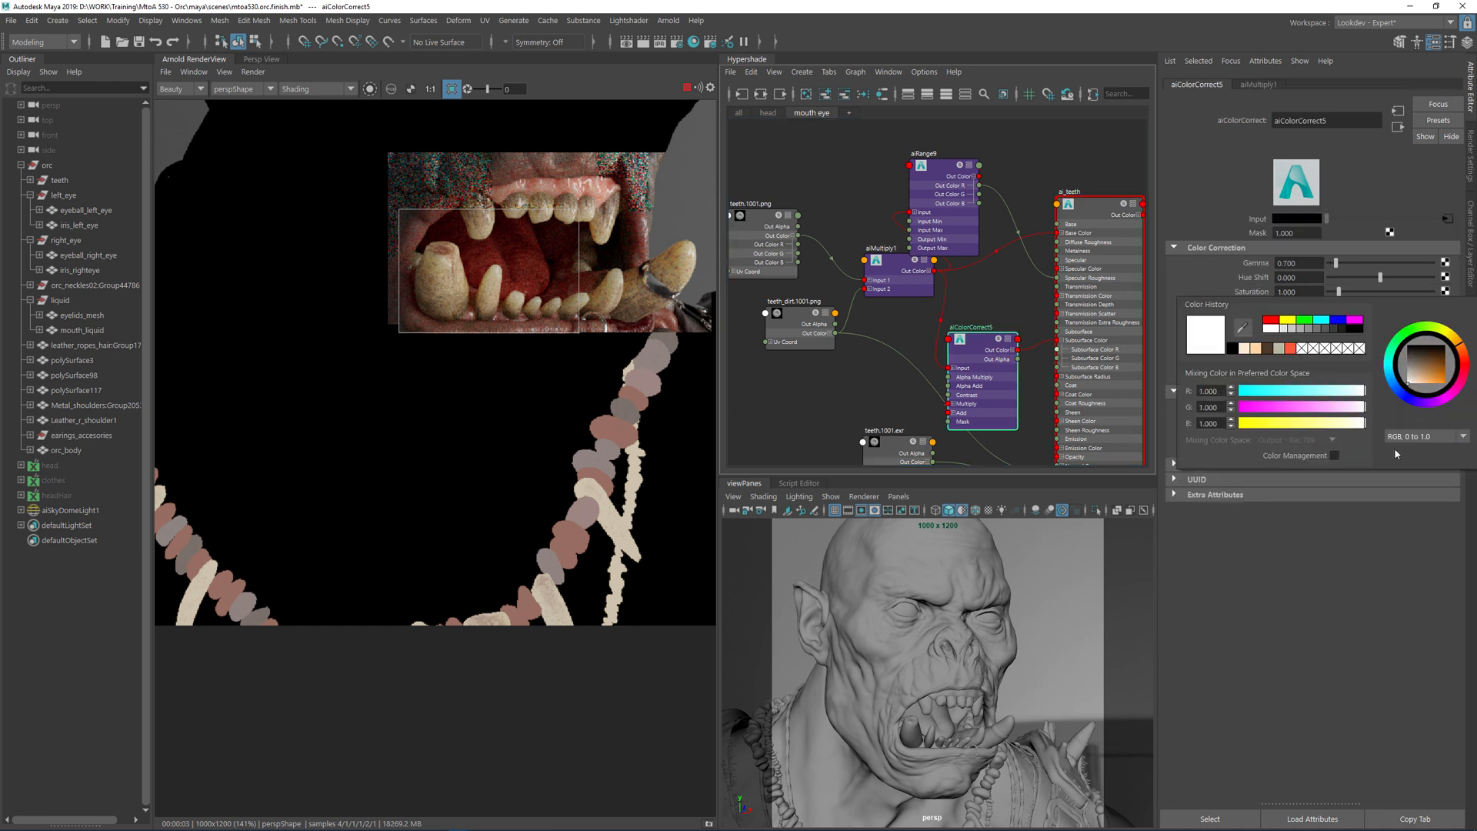
click(1345, 392)
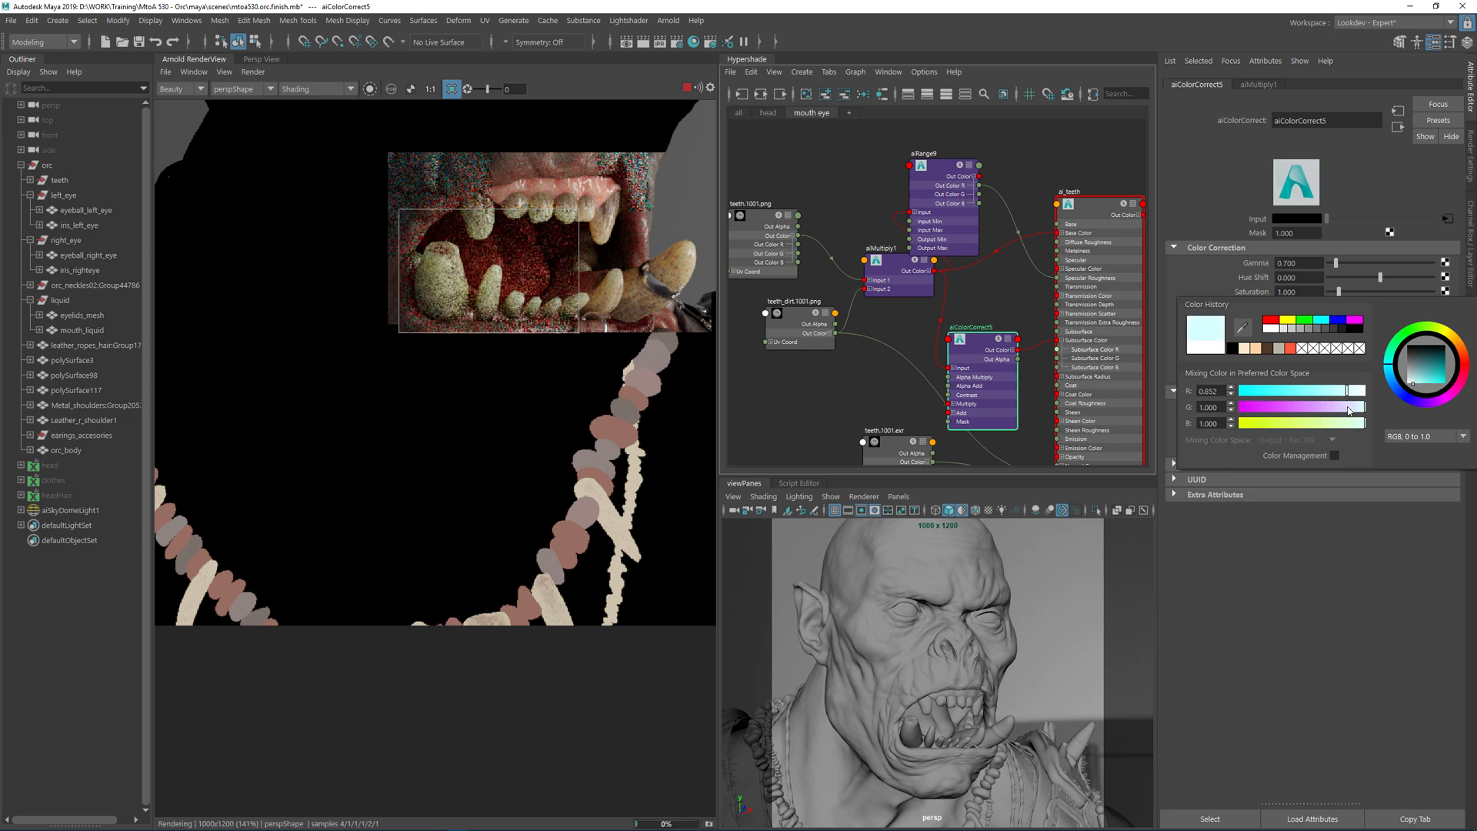
click(1348, 409)
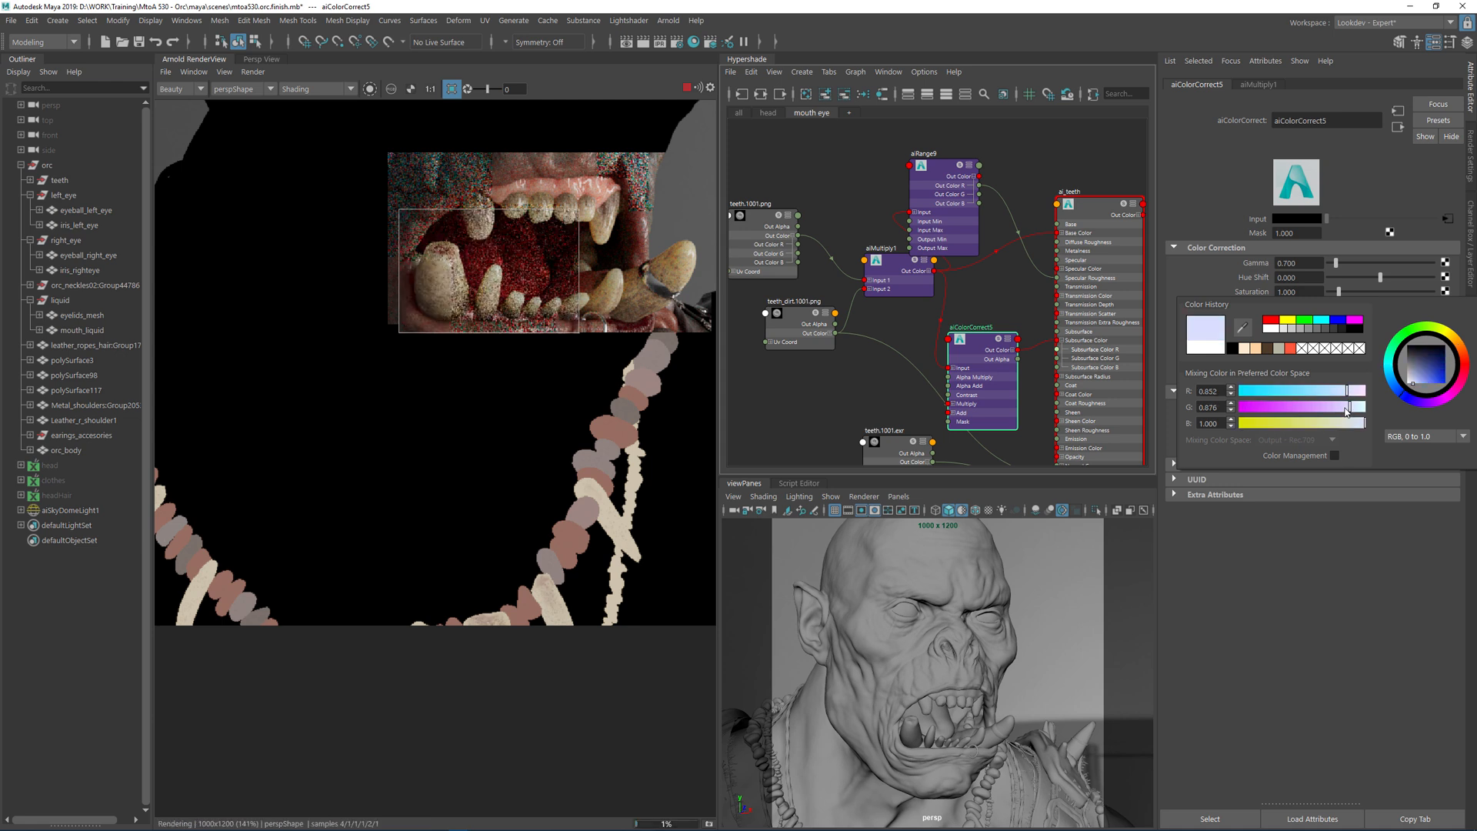
- Render a region around the large tusk, and redraw the region to cover the whole mouth
drag(700, 218, 584, 332)
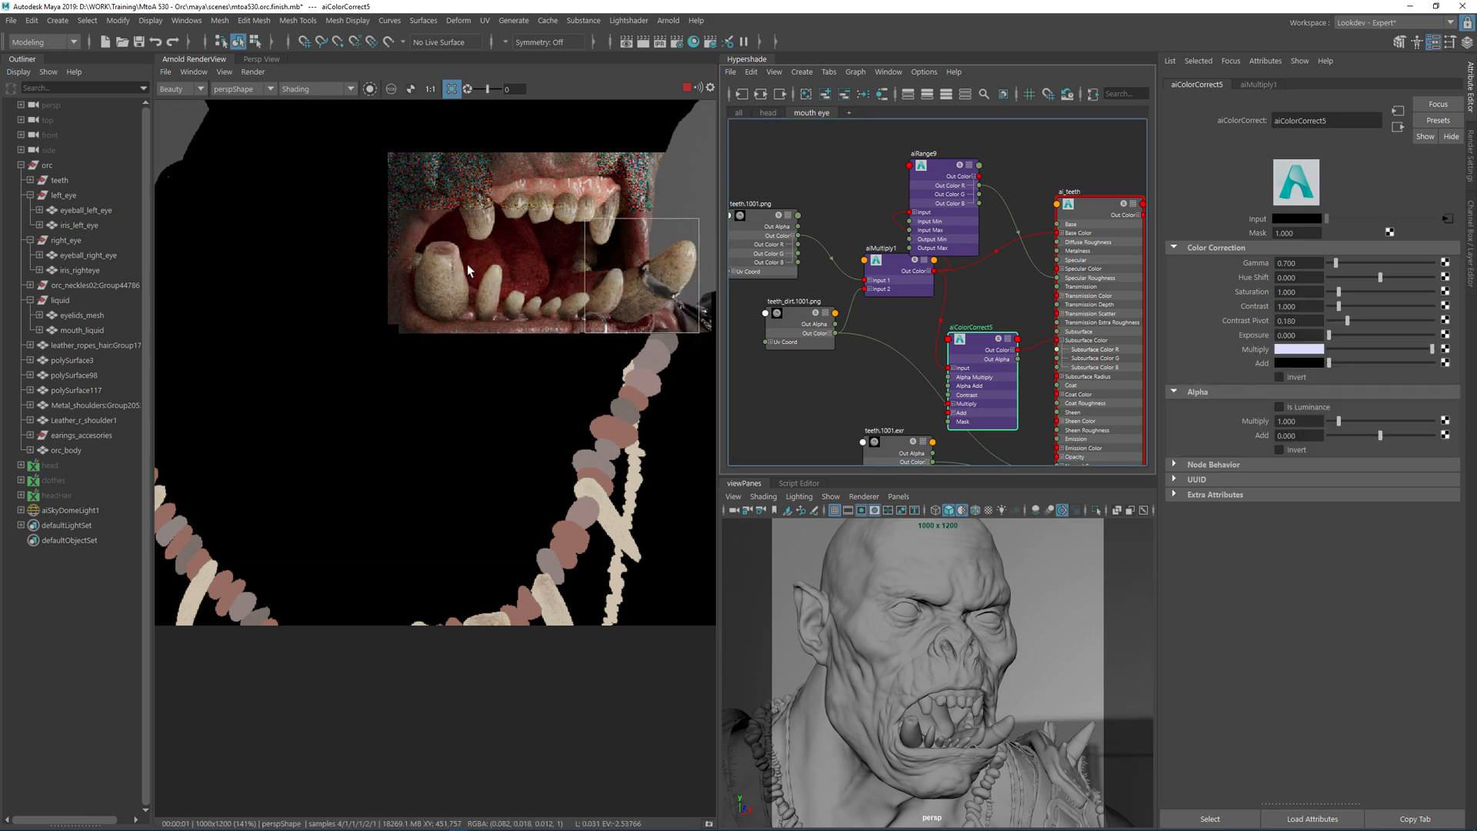
scroll(668, 280, up, 1)
scroll(656, 291, down, 1)
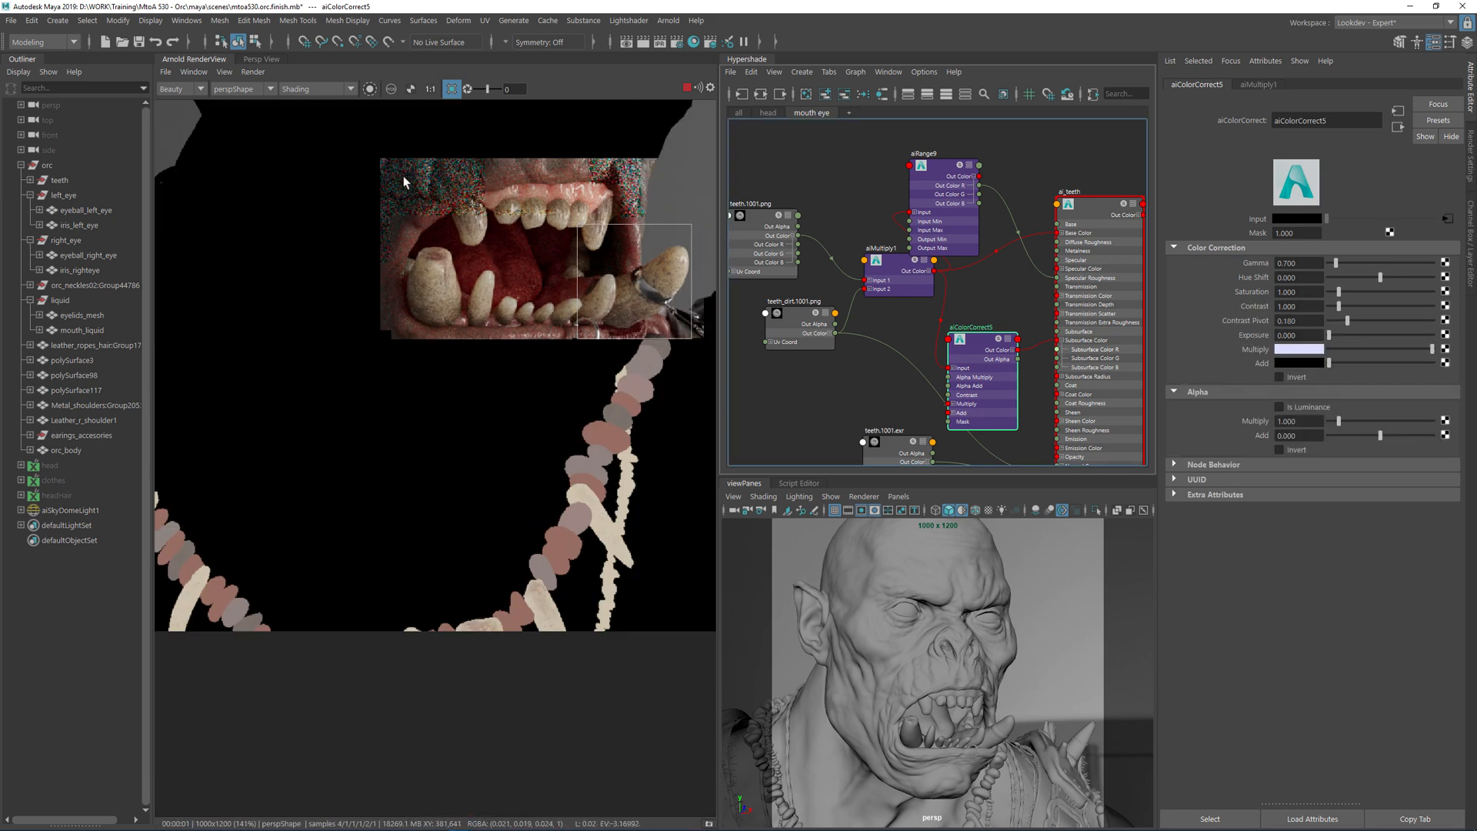
drag(402, 175, 680, 349)
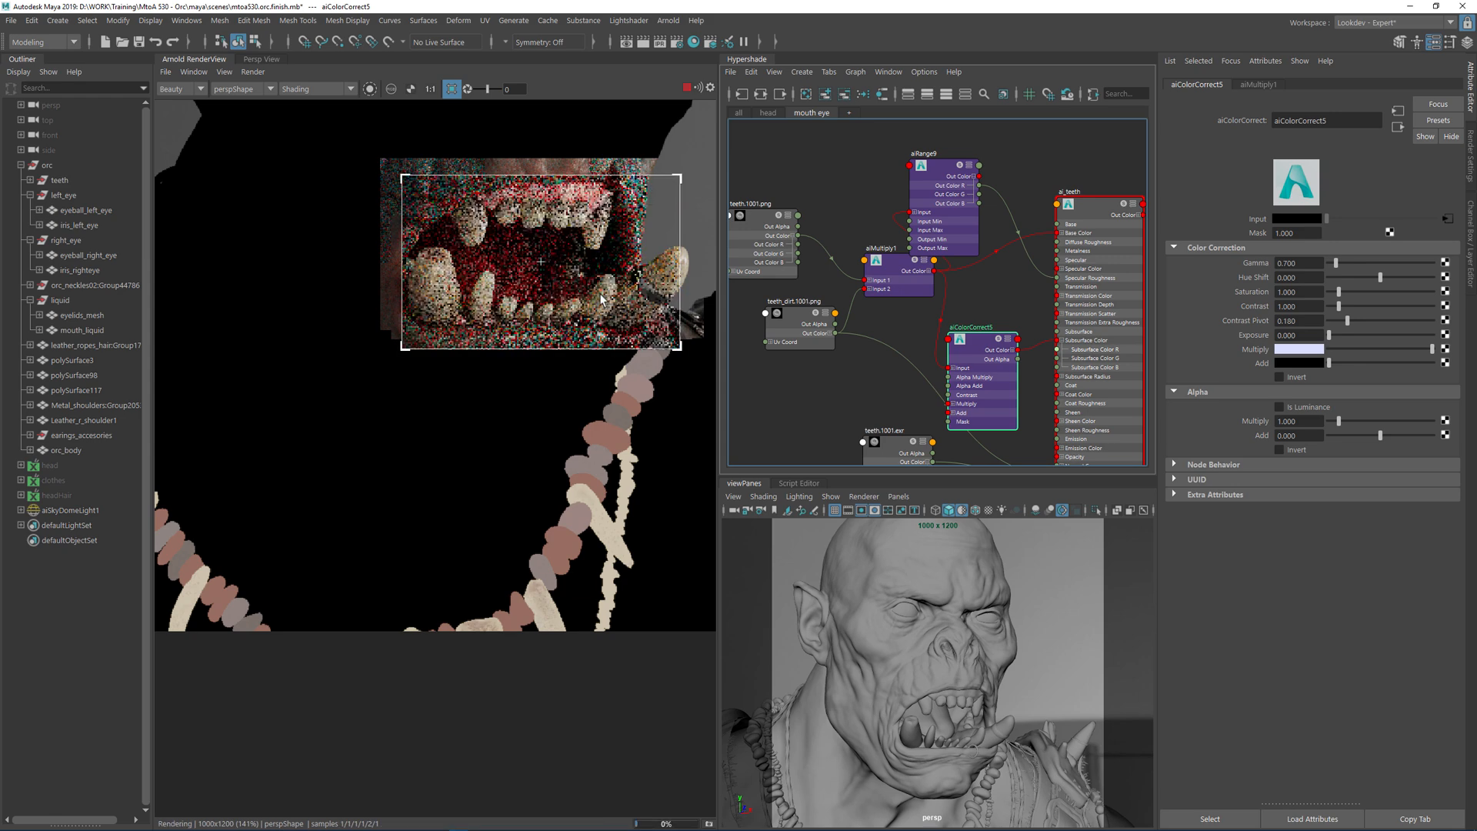
- Soften the blue tint of aiColorCorrect5's Multiply color to red 0.914 and green 0.936
click(1304, 353)
drag(1355, 394, 1360, 395)
click(1361, 411)
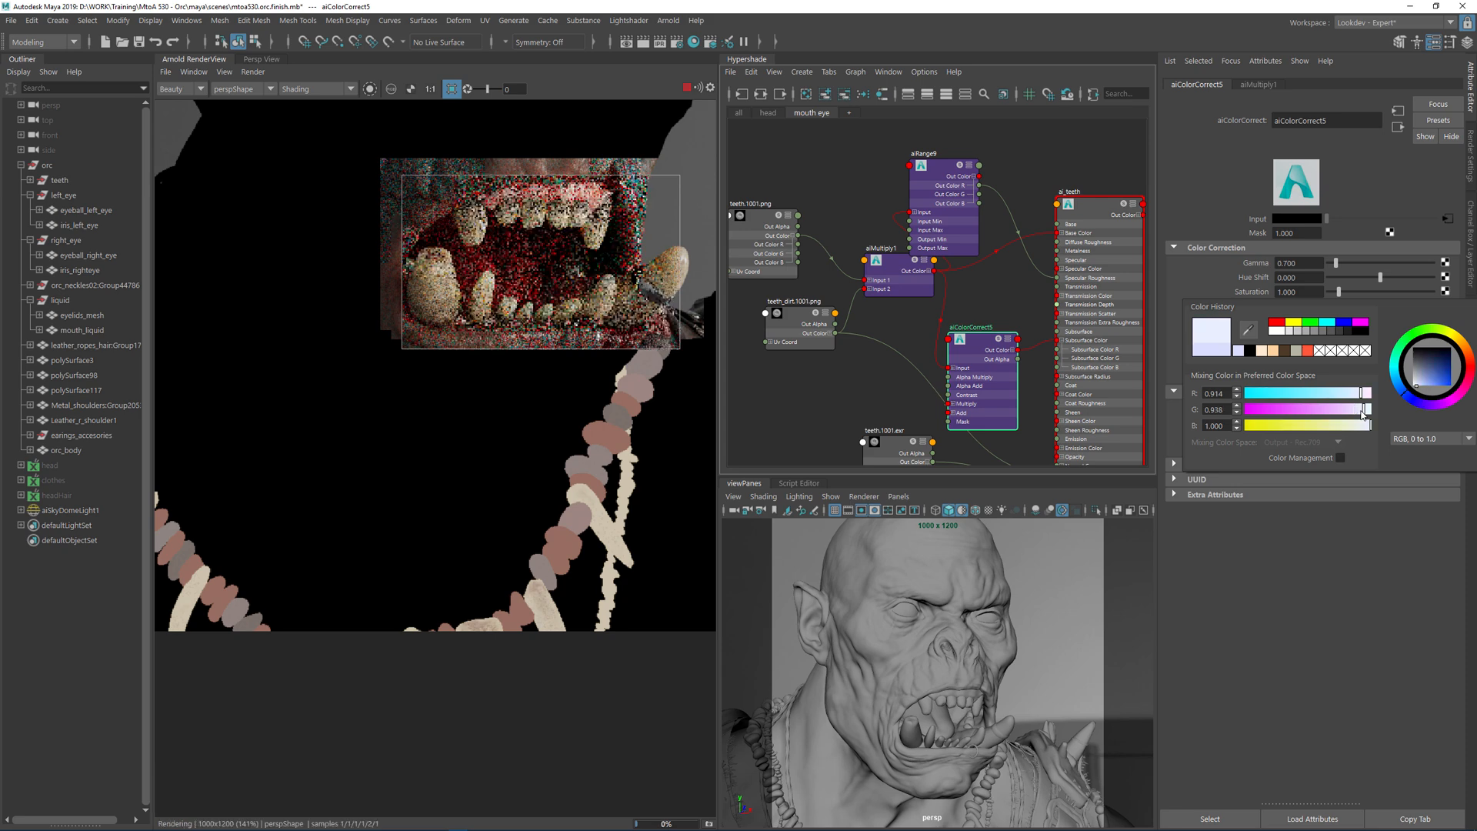
- Refresh the render of the full frame and limit the render region again to the mouth and tusks
shift+click(481, 380)
drag(436, 294, 357, 414)
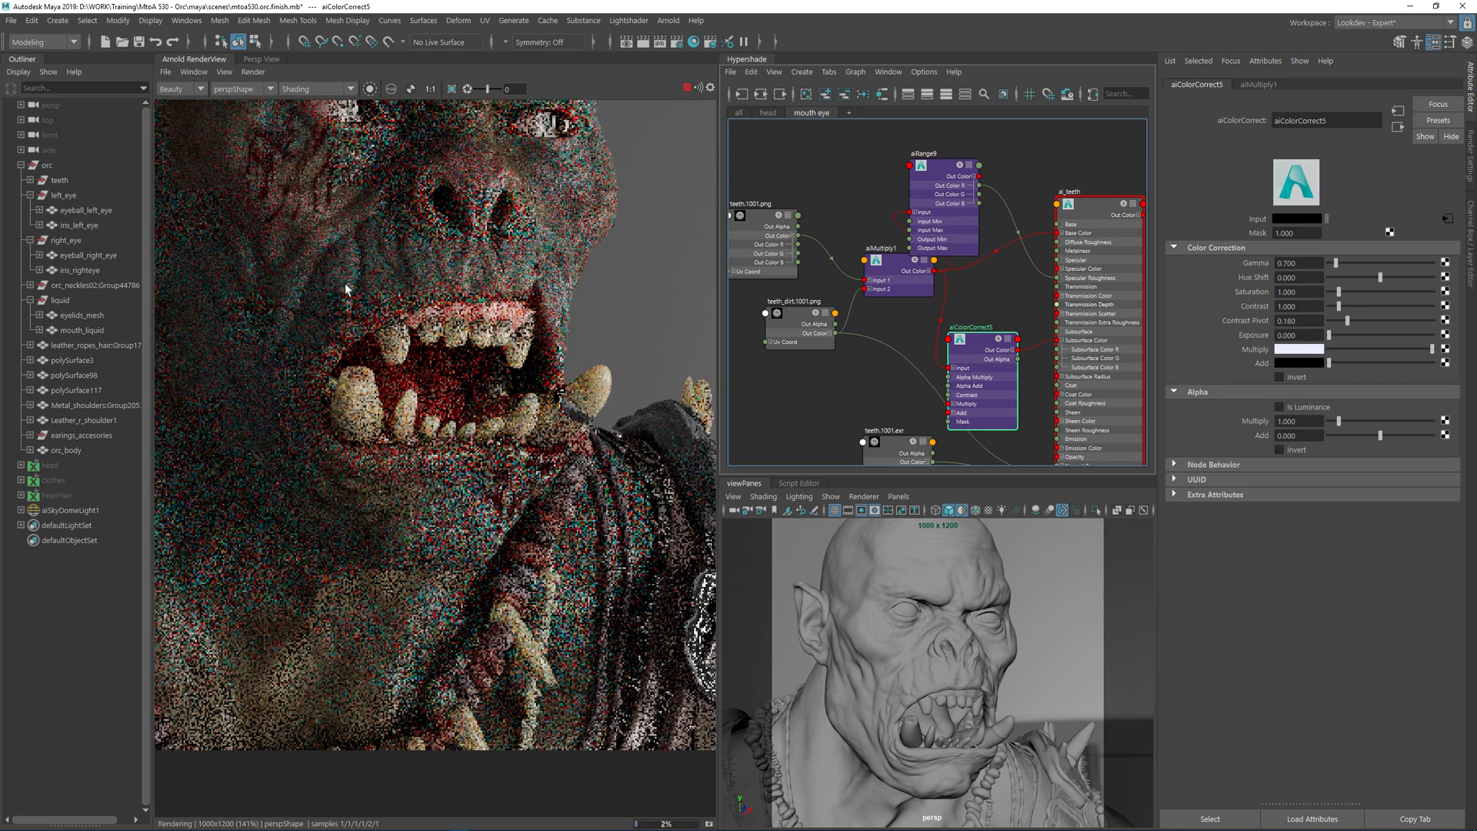
shift+drag(273, 282, 612, 465)
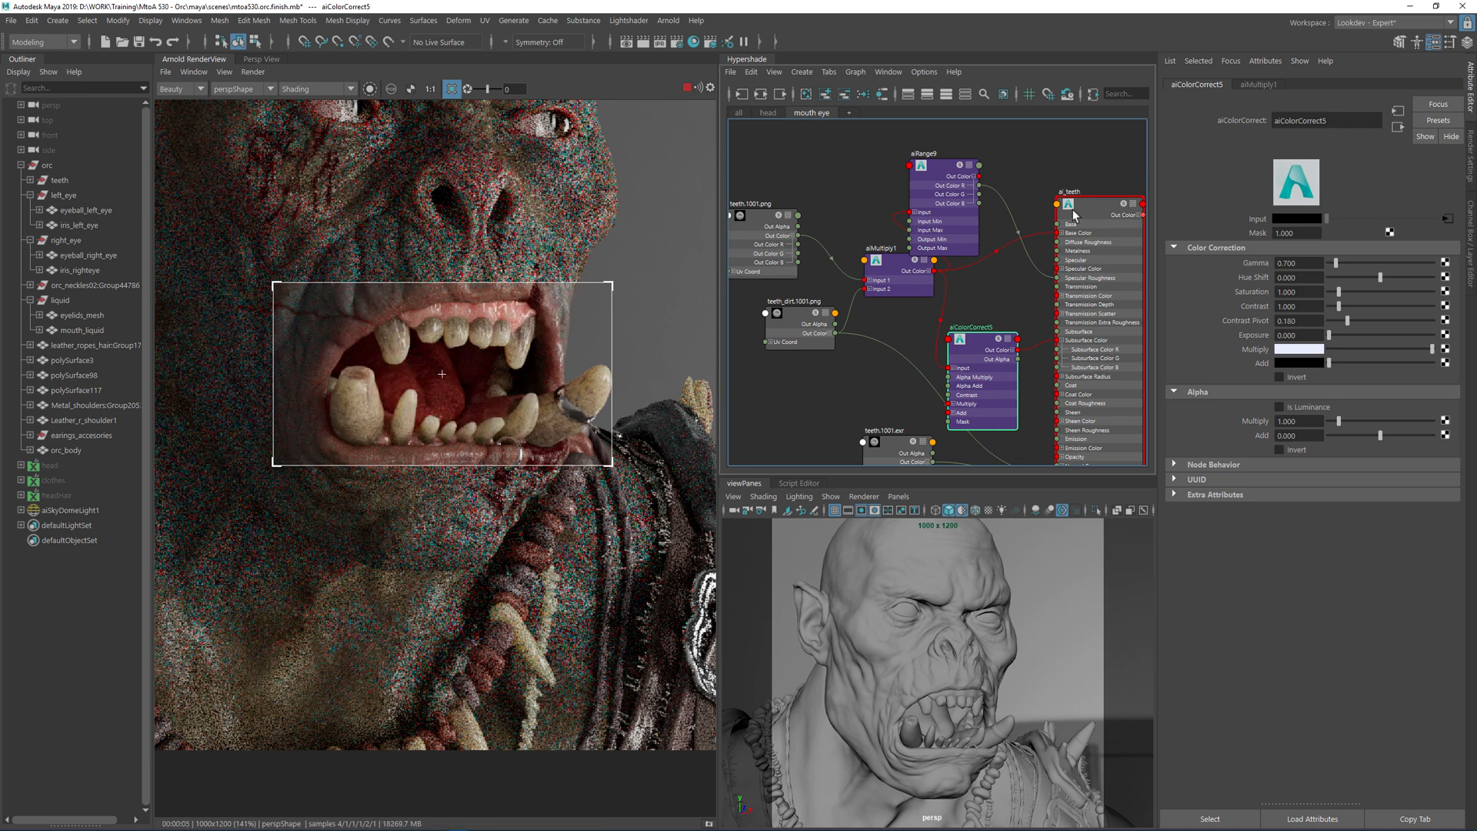
- Create a new aiStandardSurface material in empty graph space below the teeth shader network
click(431, 316)
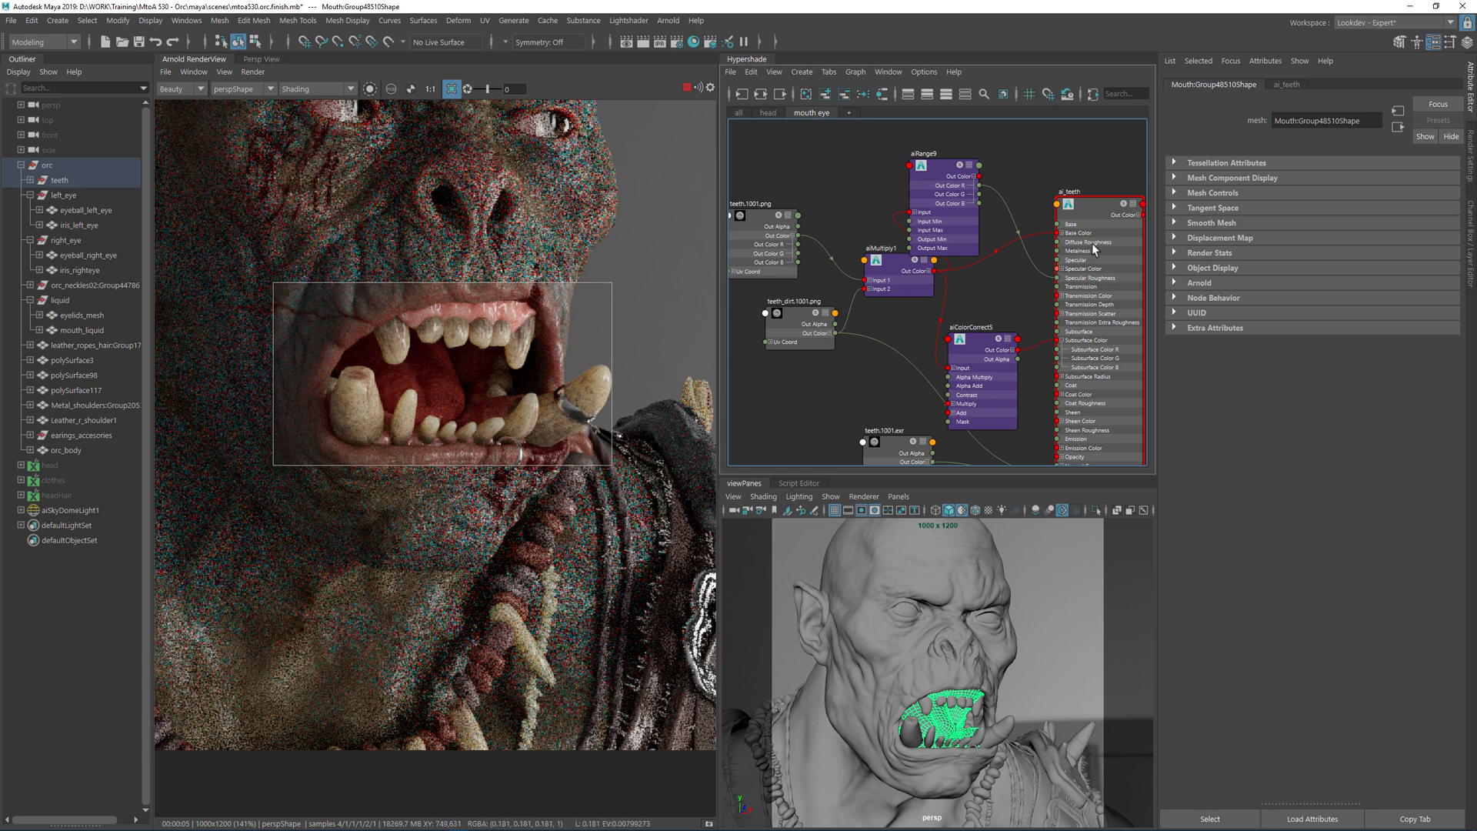
alt+middle_drag(1017, 169, 899, 149)
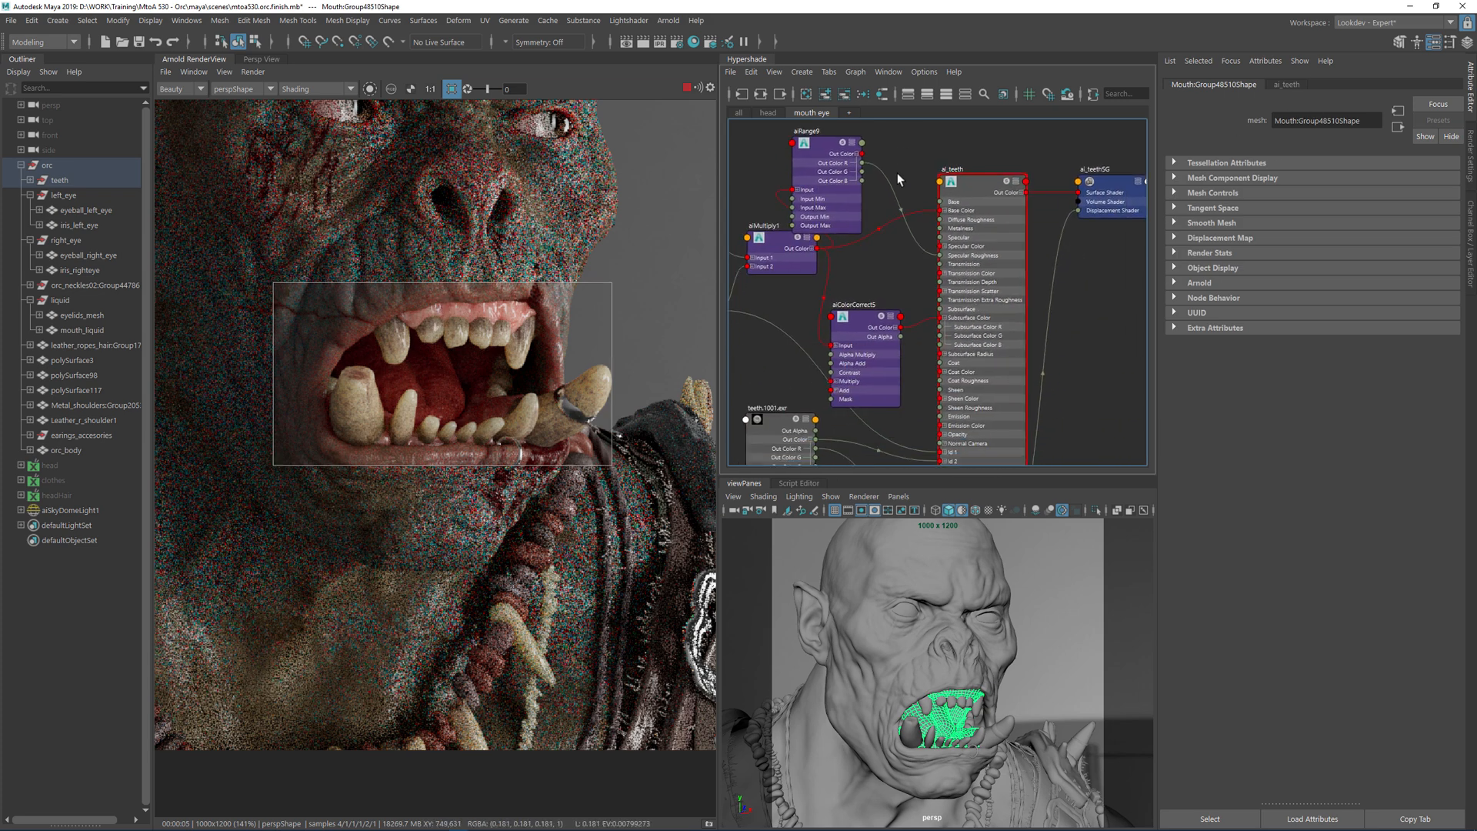
alt+middle_drag(913, 426, 969, 244)
key(Tab)
text(sur)
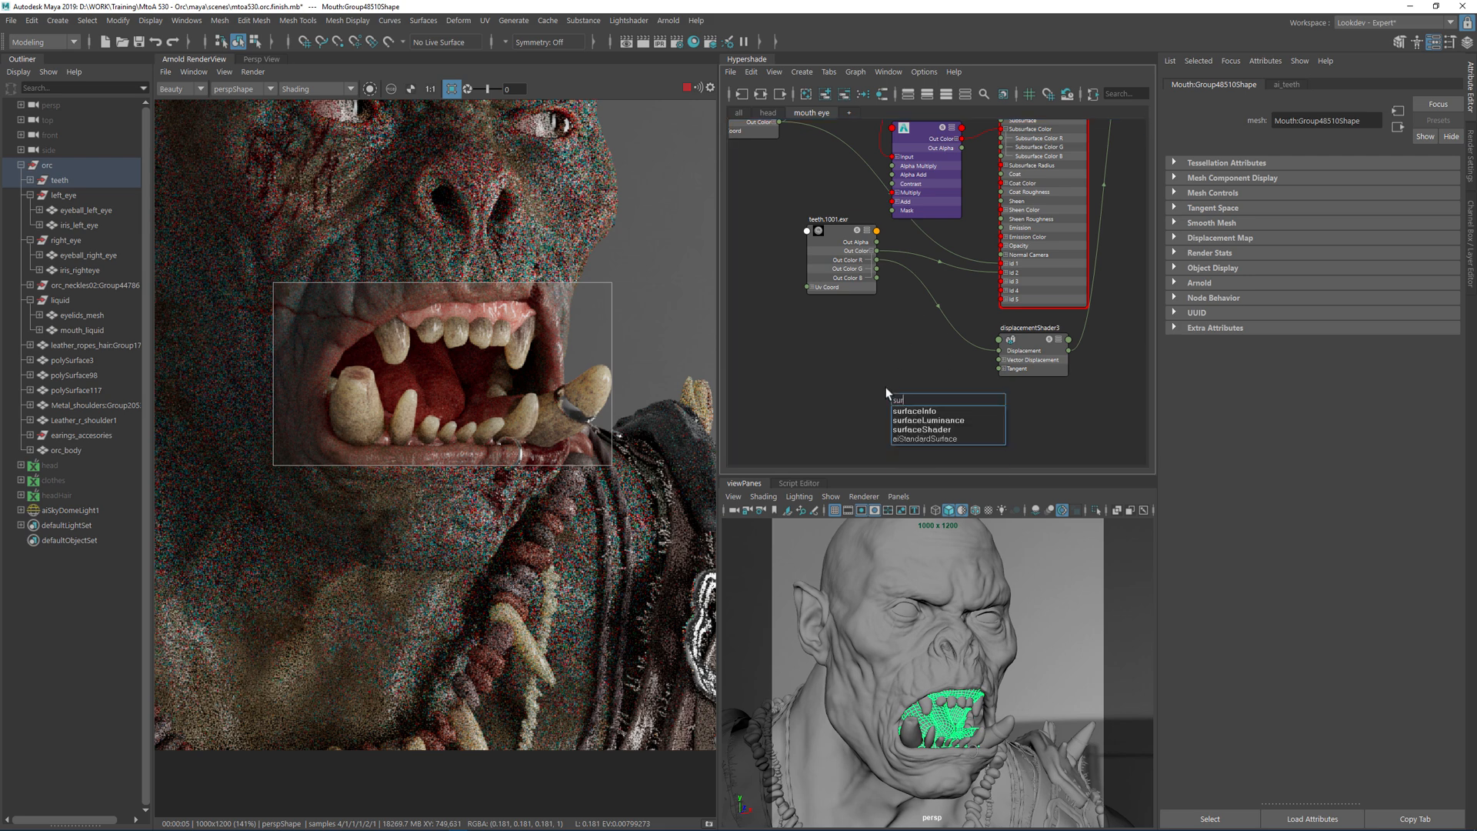
key(Down)
key(Down)
key(Down)
key(Return)
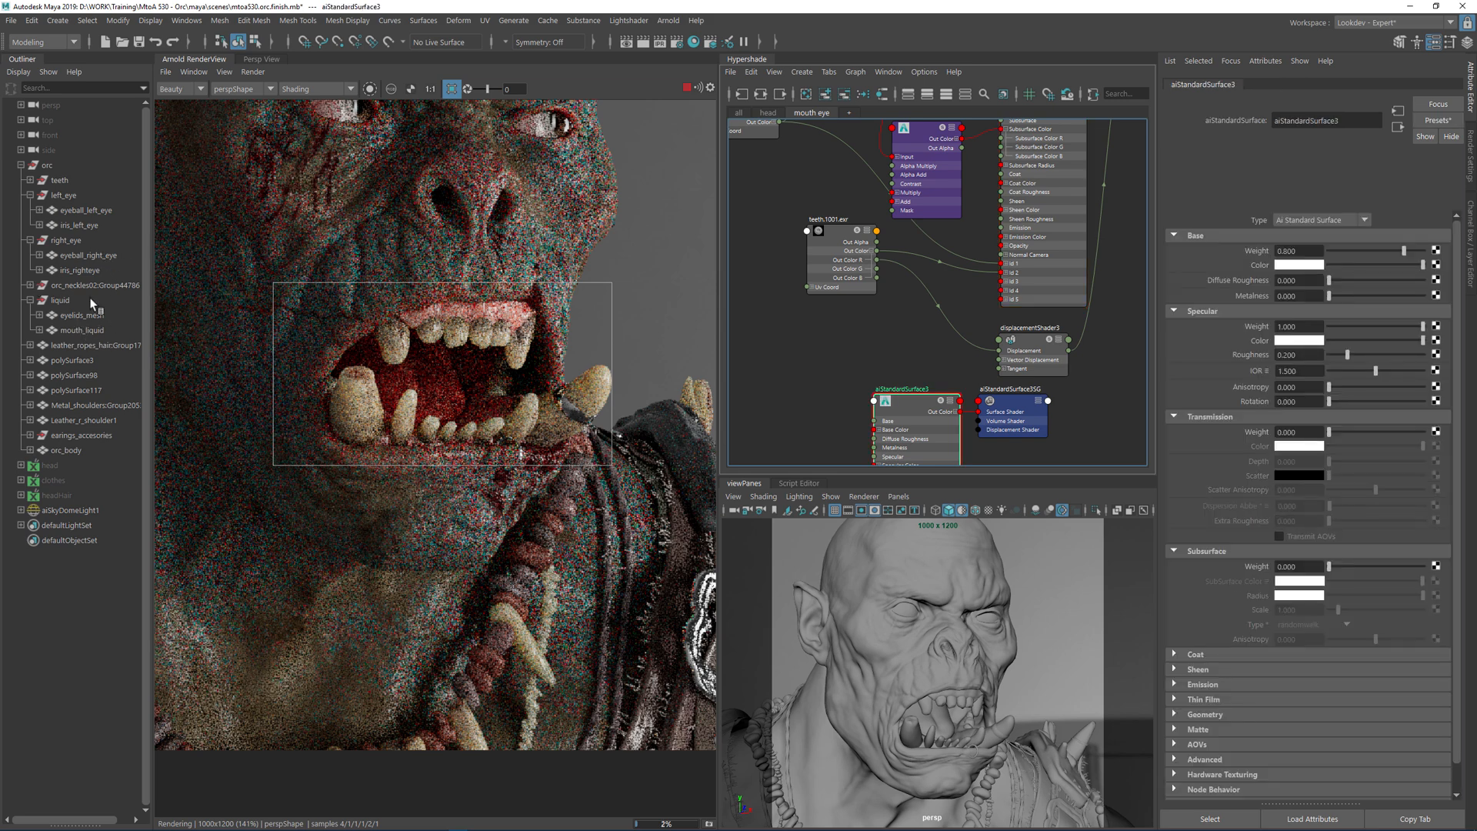
- Select the Mouth:Group48510 mesh, reveal it in the outliner, and assign the new aiStandardSurface material to it
click(82, 330)
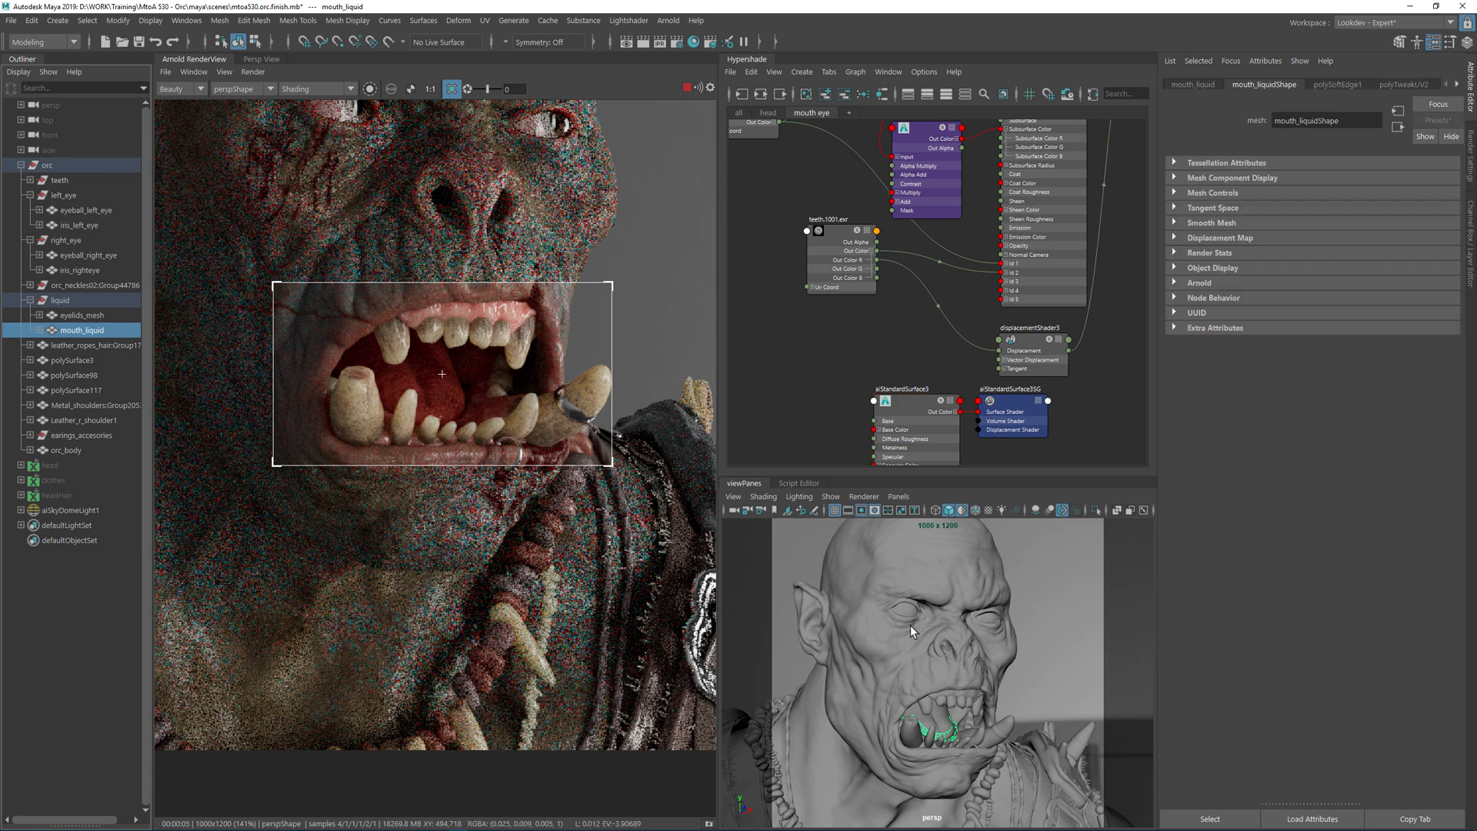
click(955, 701)
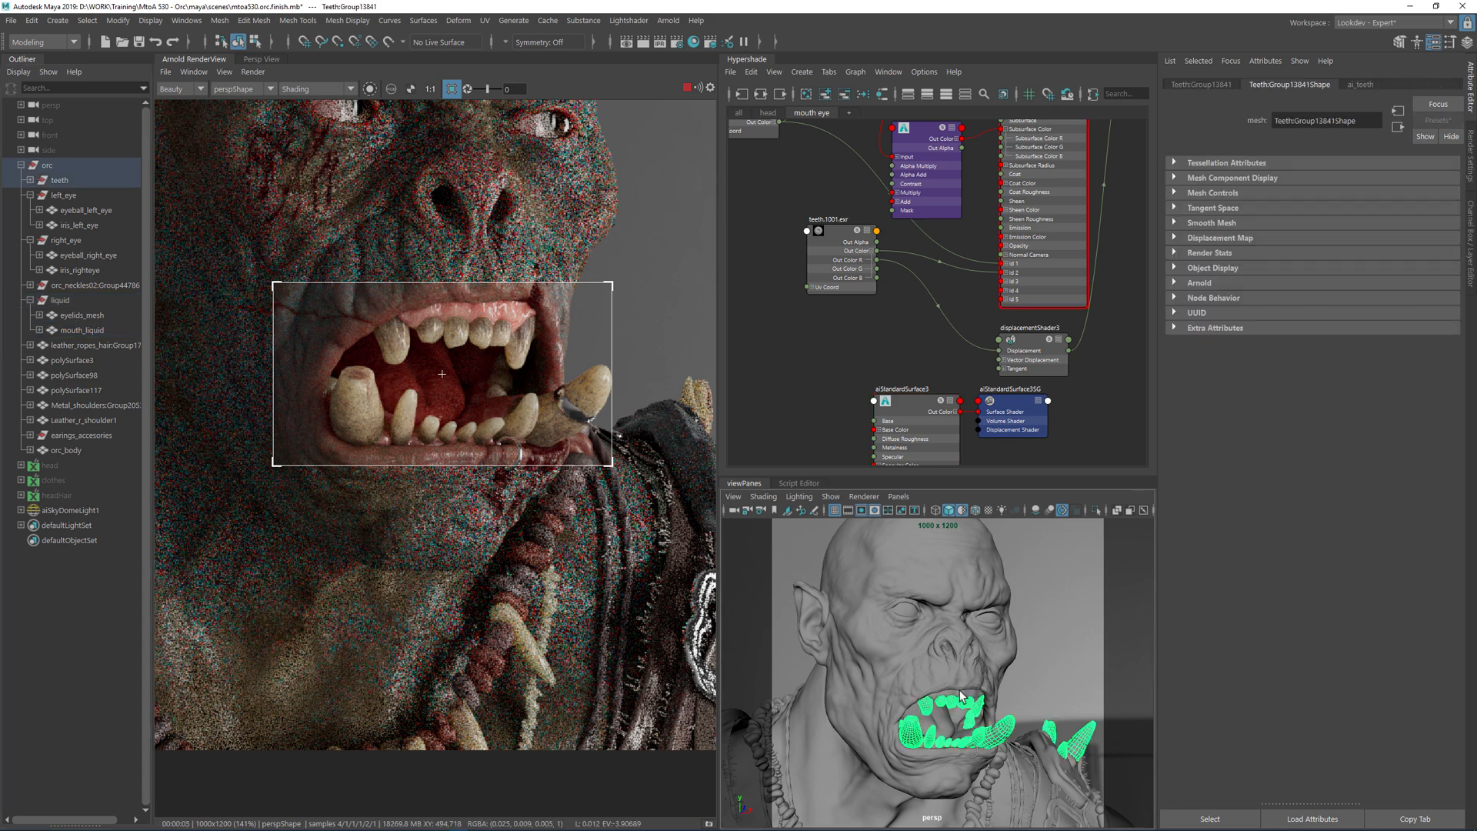
click(962, 698)
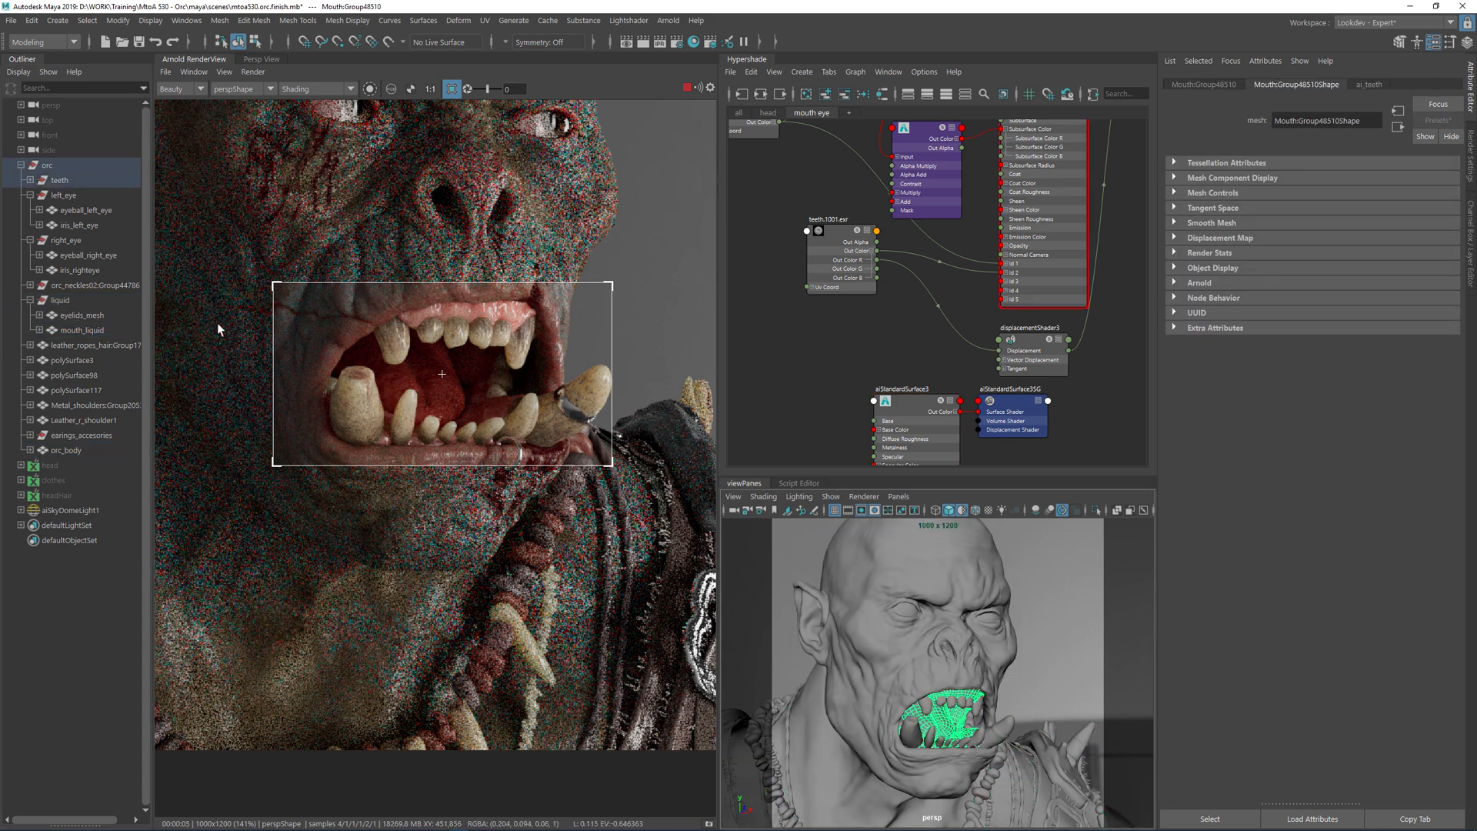
key(f)
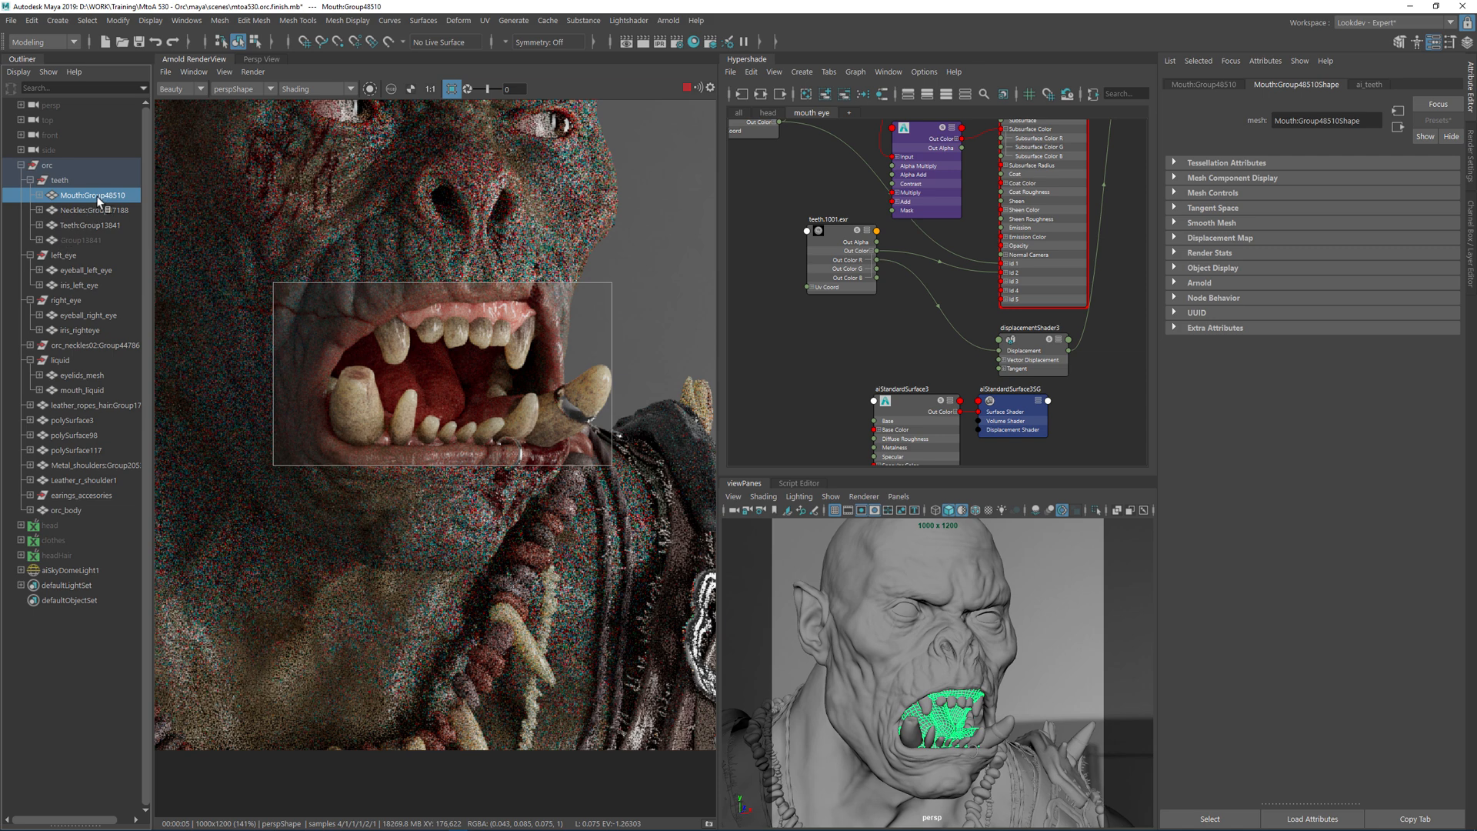
right_drag(912, 408, 906, 368)
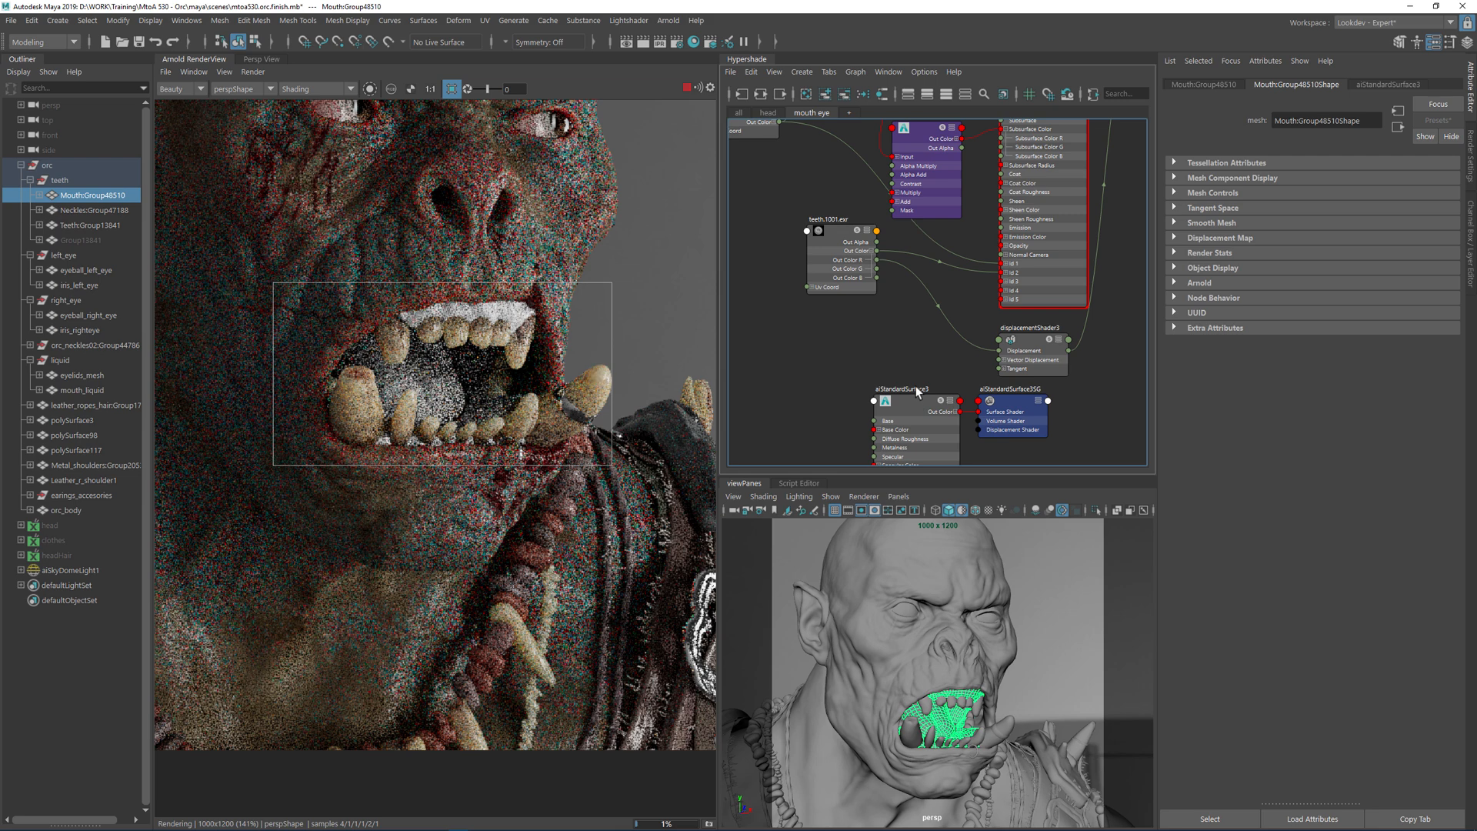
- Rename the new material ai_mouth and move its shading group node farther away from it
double_click(907, 388)
text(ai_mouth)
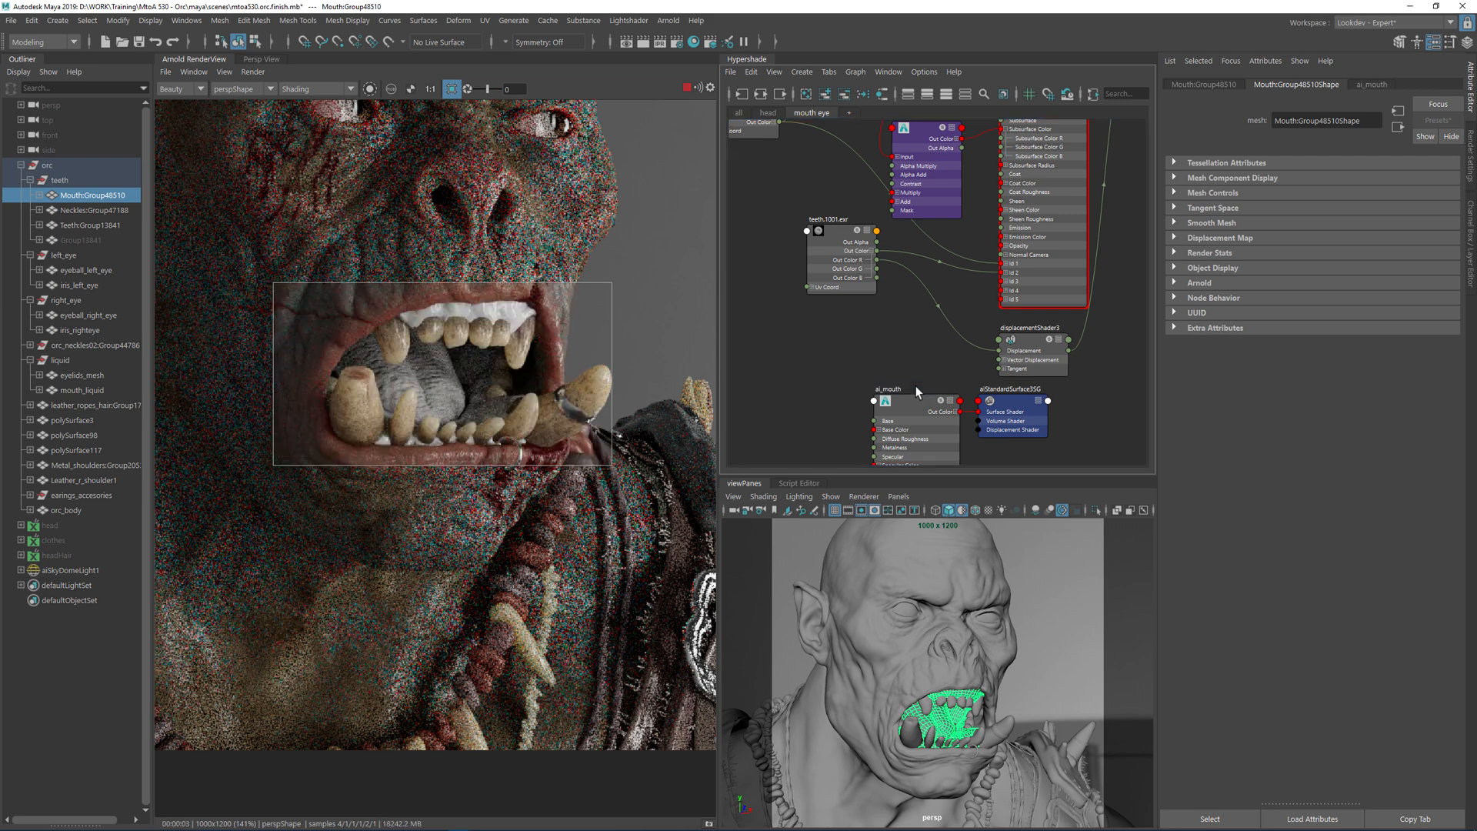
click(915, 386)
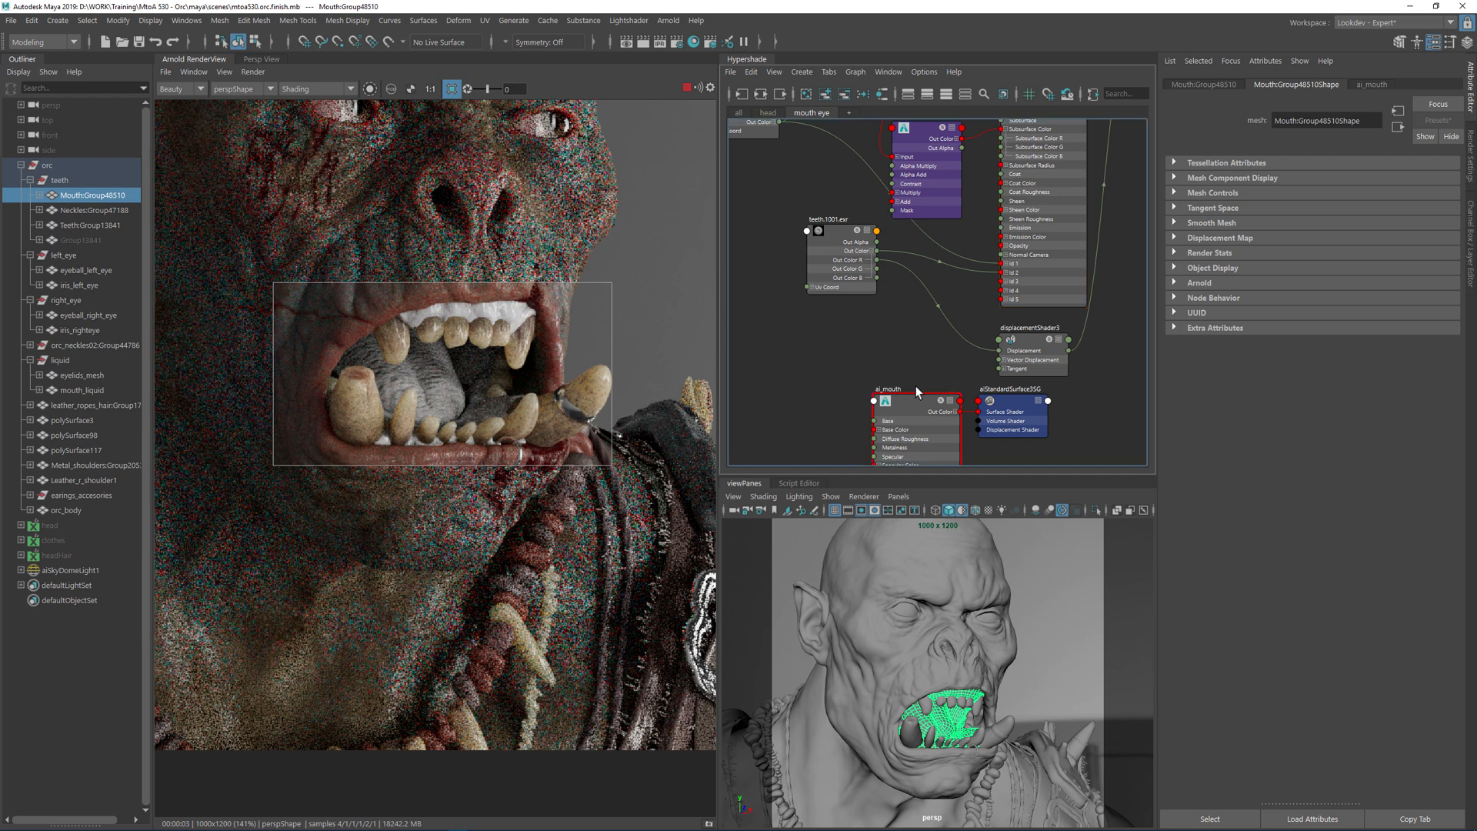
scroll(972, 389, down, 2)
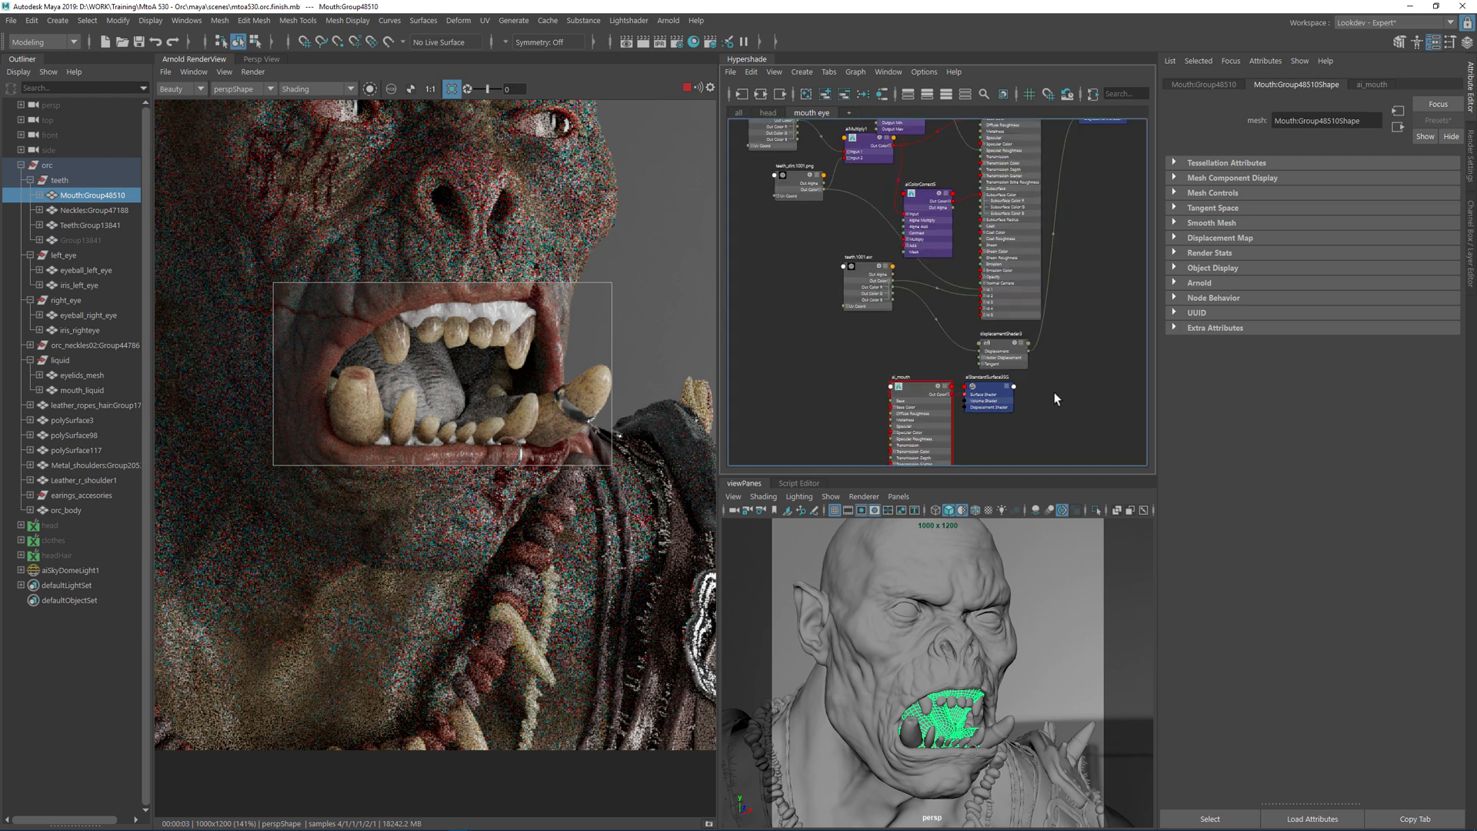
drag(992, 388, 1053, 384)
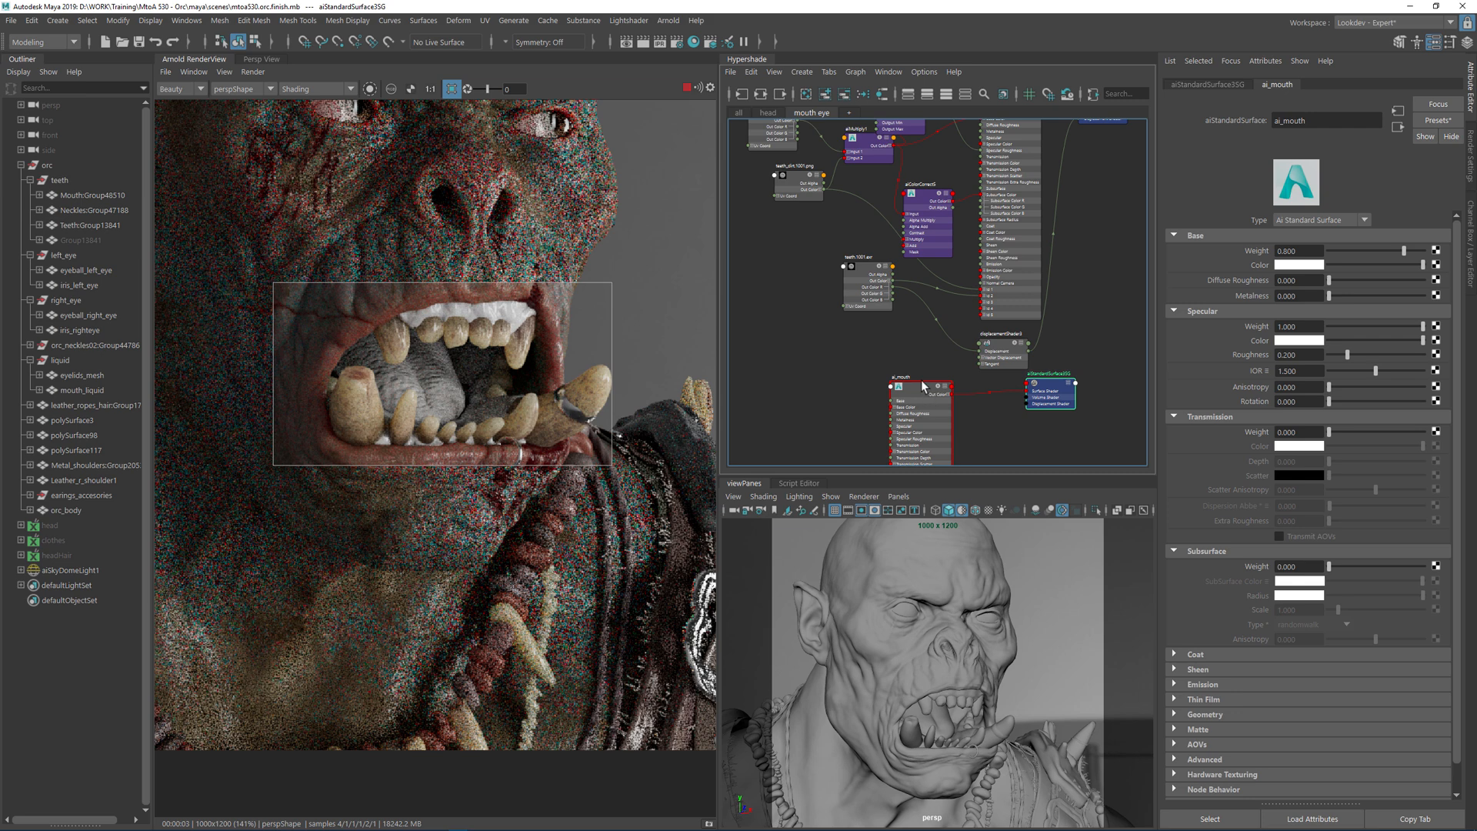
- Connect the teeth.1001.png color output to ai_mouth's Subsurface Color and set the subsurface weight to 1
alt+middle_drag(811, 318, 820, 417)
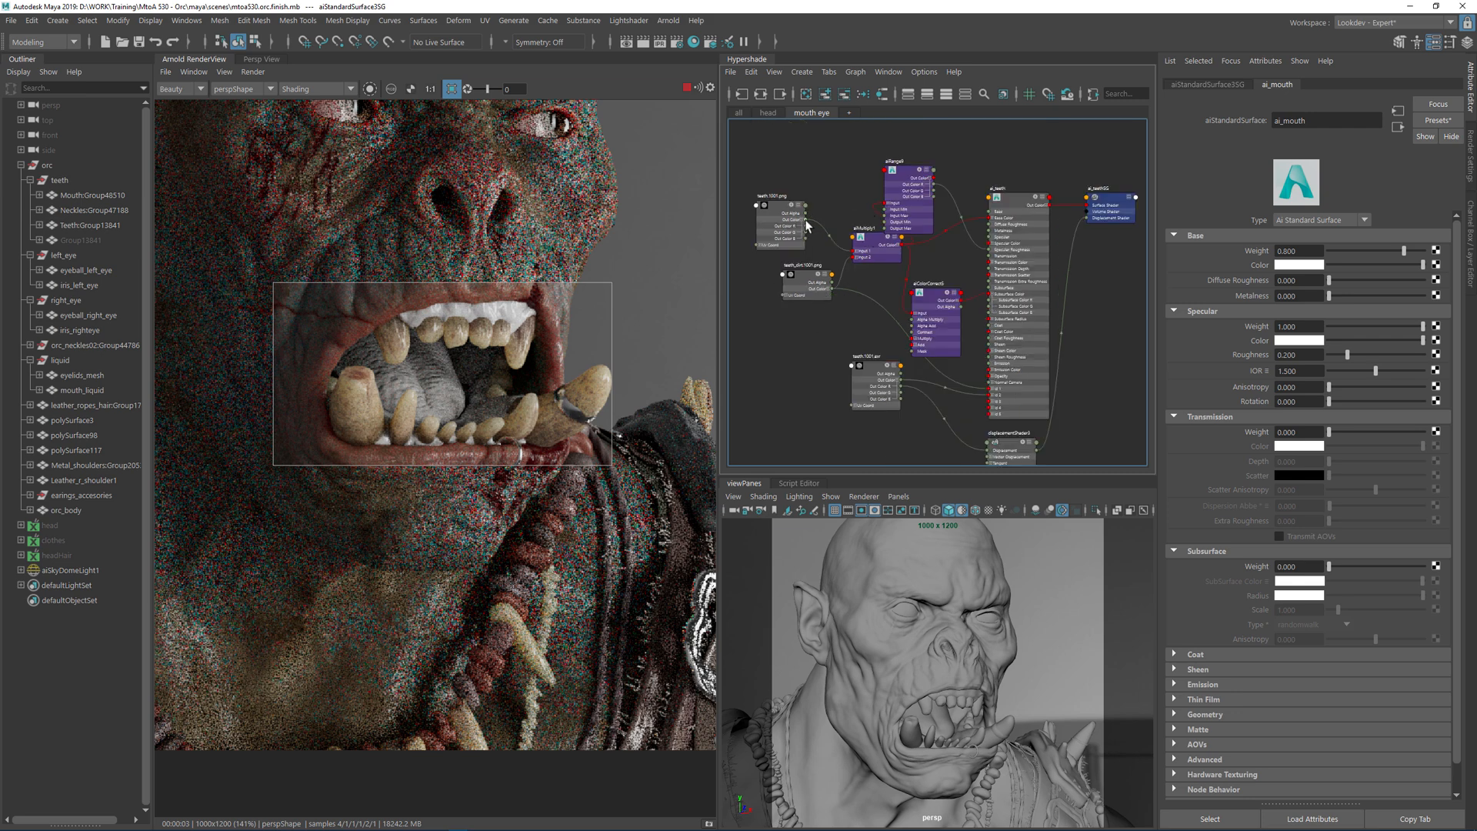
drag(774, 235, 856, 423)
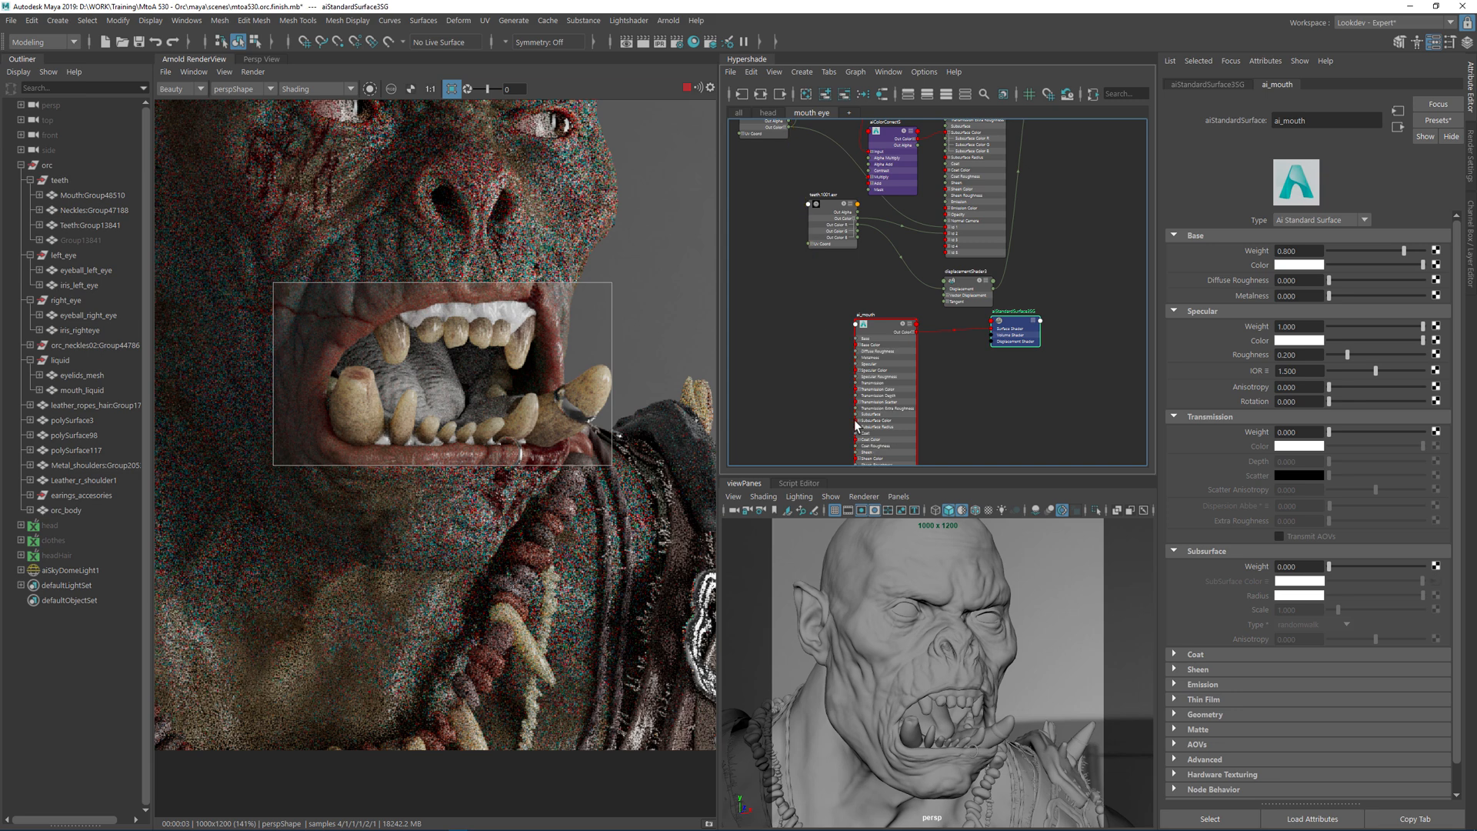
click(882, 327)
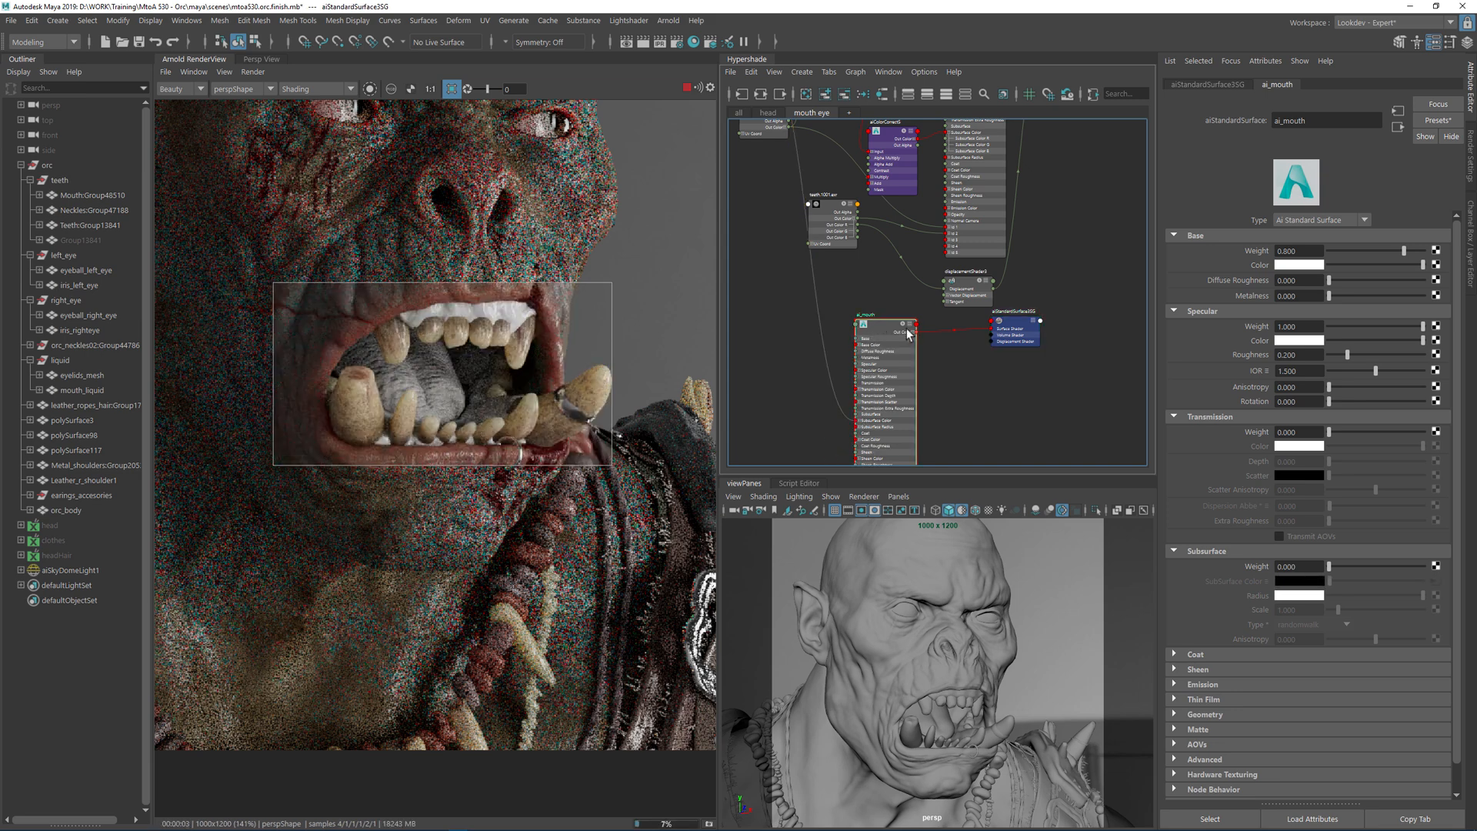
double_click(1299, 567)
text(1)
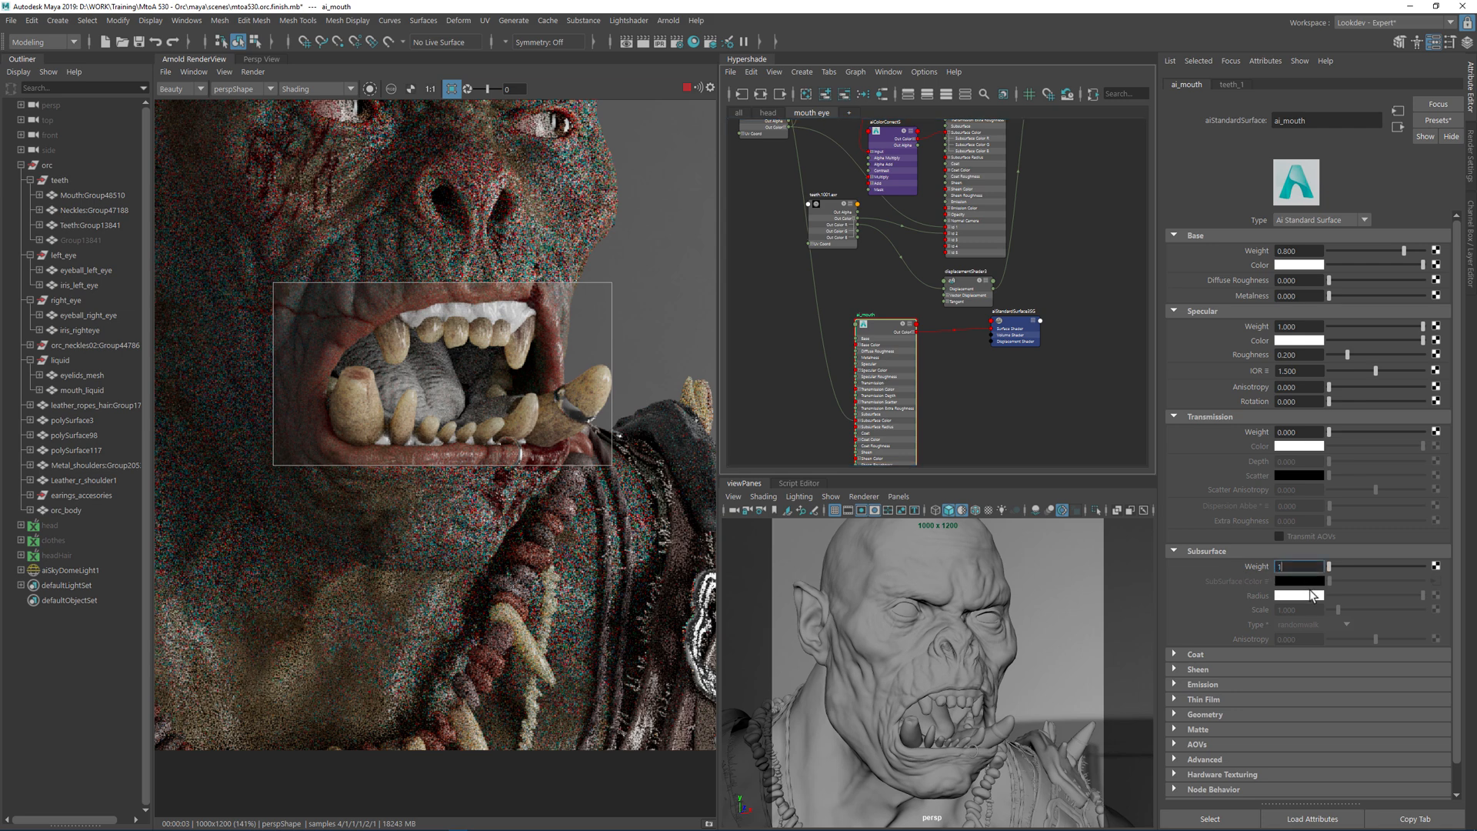
- Set ai_mouth's base weight to 0 and its specular IOR to 1.4
drag(1308, 252, 1263, 252)
text(0)
drag(1301, 370, 1237, 364)
text(1.4)
key(Return)
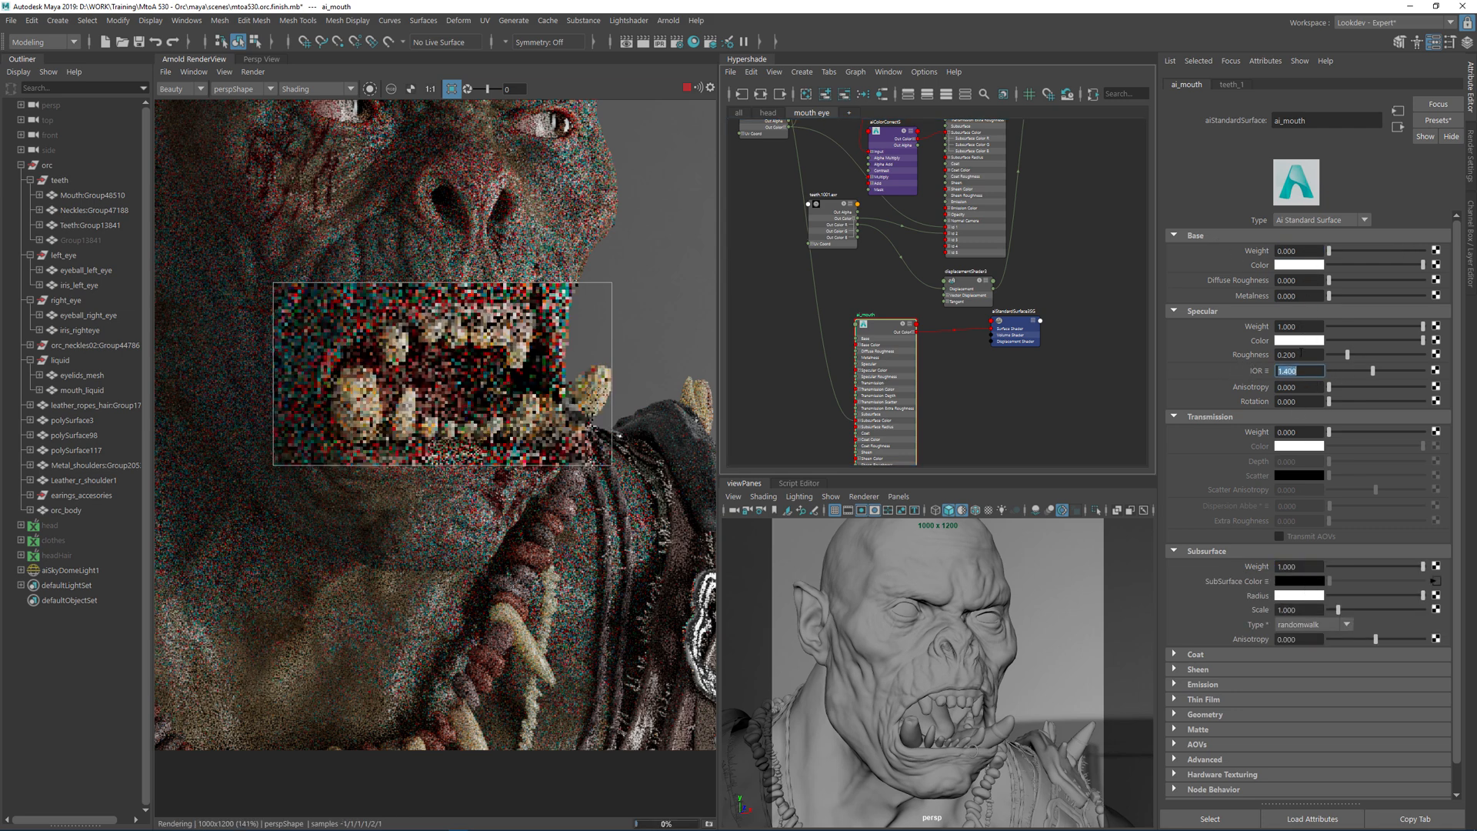
- Set ai_mouth's specular roughness to 0.1 and change its subsurface radius color to reddish orange
double_click(1292, 355)
text(0.1)
key(Return)
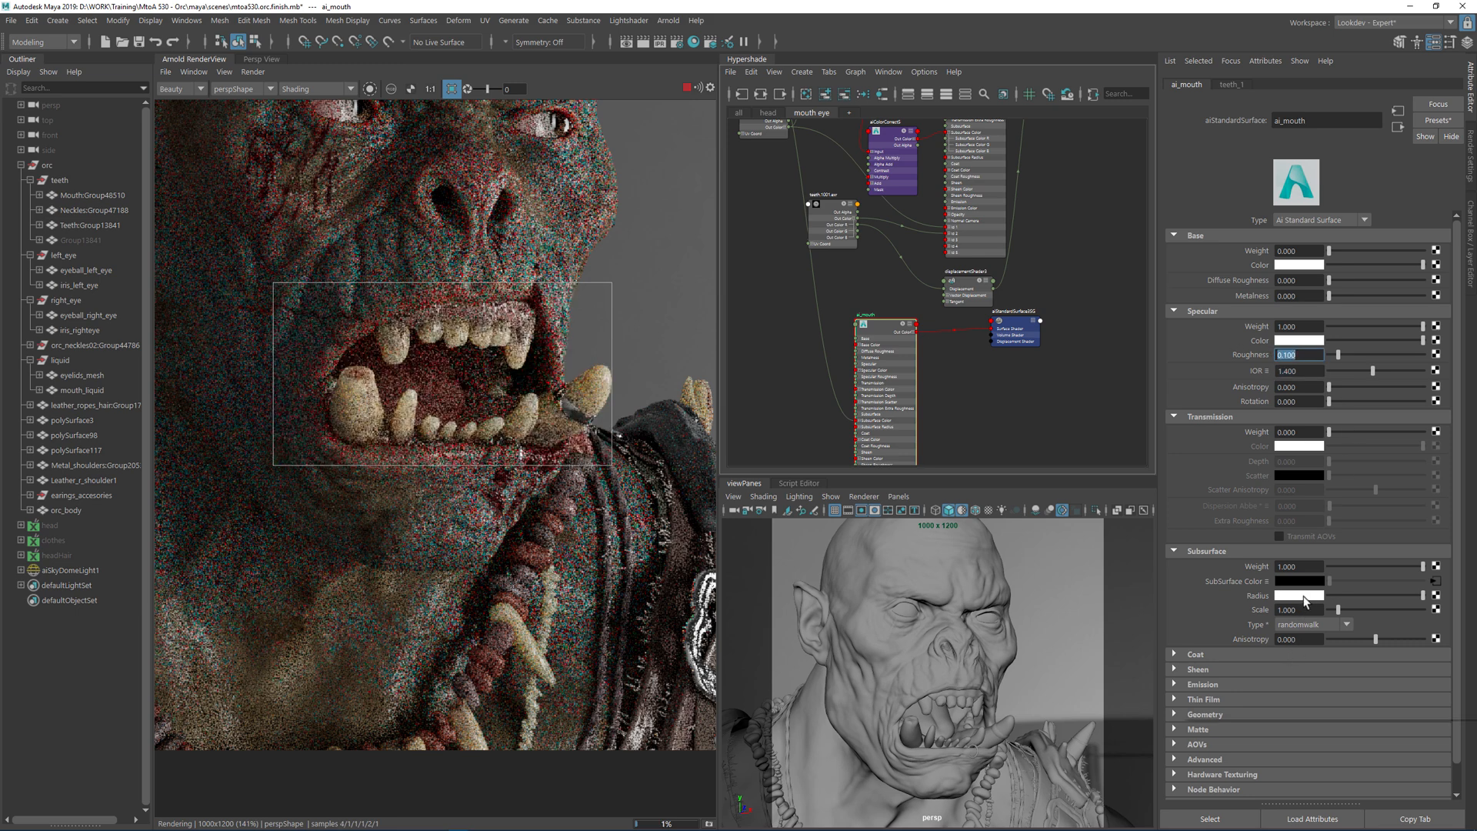
click(1305, 596)
click(1320, 599)
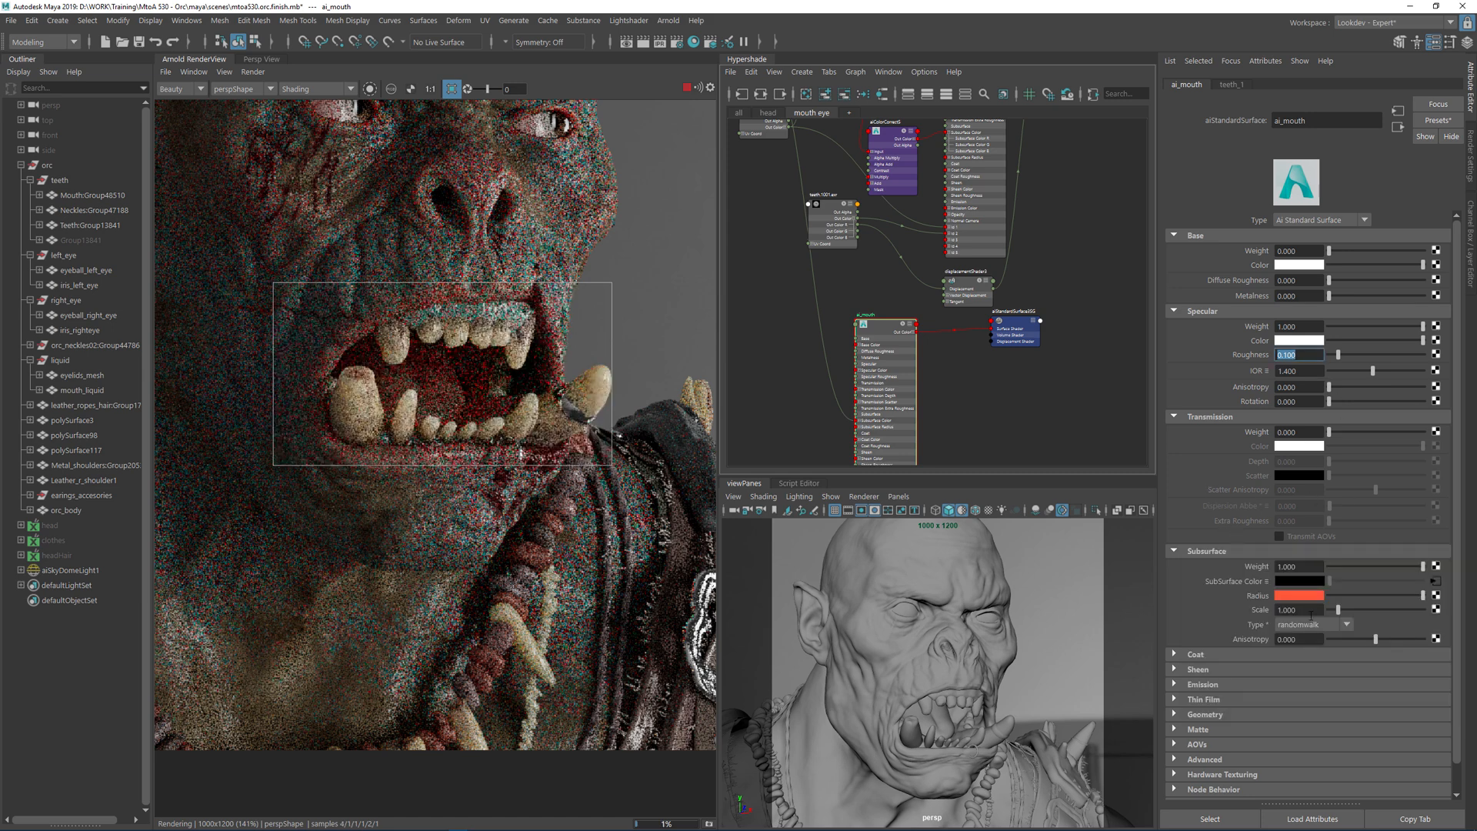
- Set ai_mouth's subsurface type to randomwalk_v2 and its subsurface scale to 0.05
click(1313, 625)
click(1307, 666)
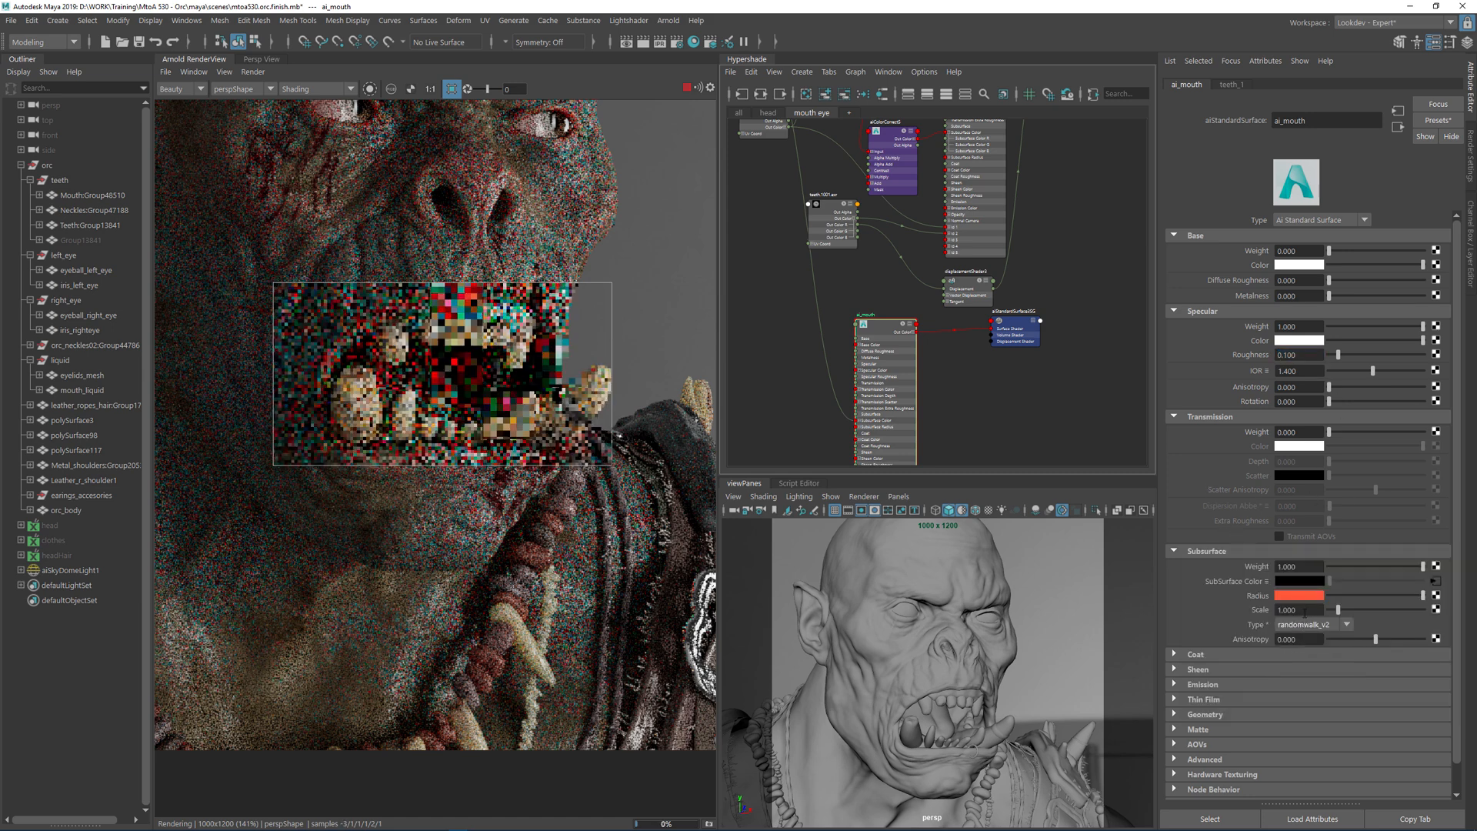
text(0.05)
key(Return)
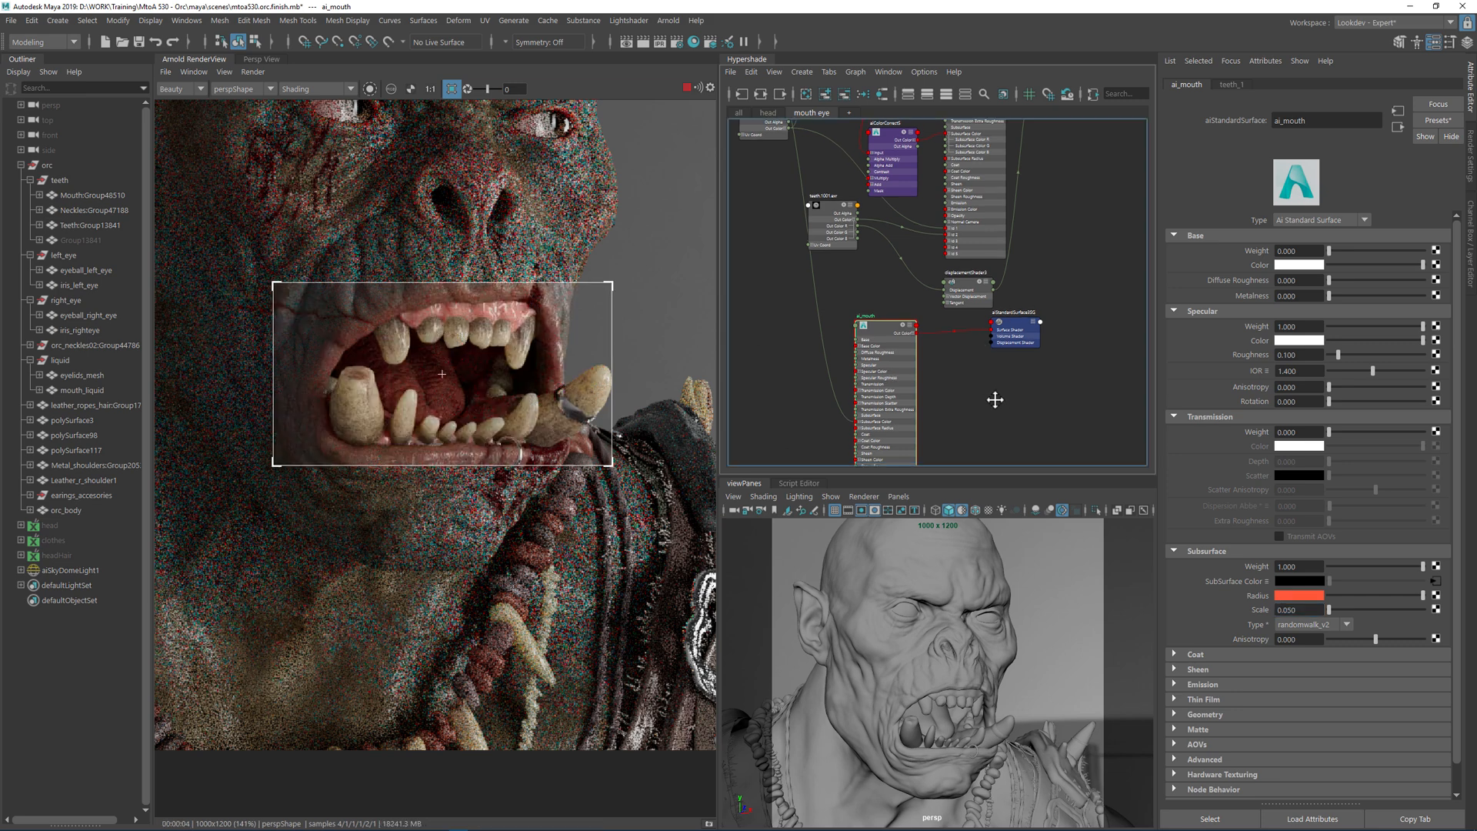
- Add an aiColorCorrect node beside ai_mouth in the mouth eye shading network
scroll(1004, 408, up, 3)
drag(1014, 321, 1013, 394)
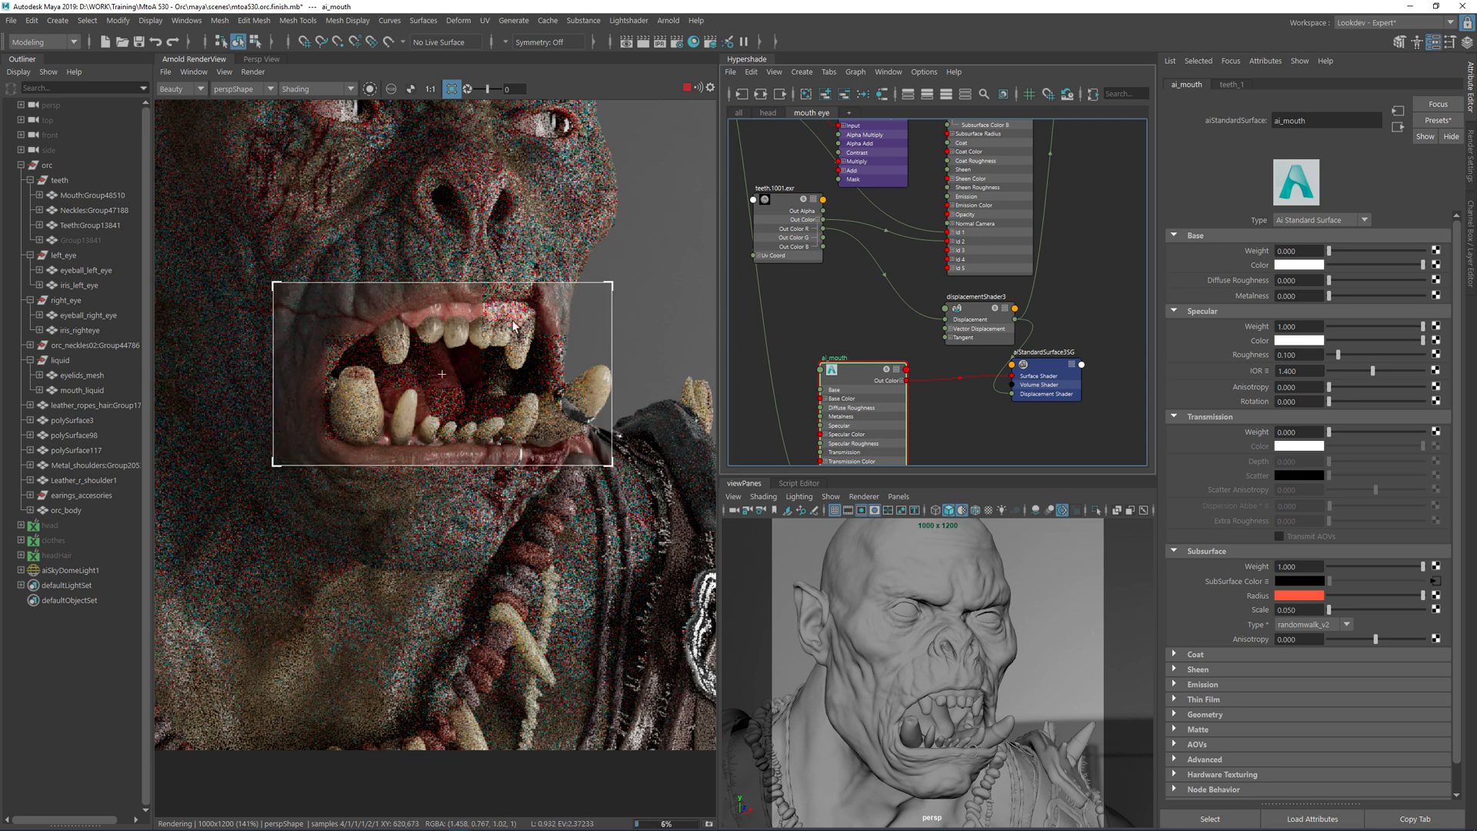
alt+middle_drag(909, 309, 1045, 288)
scroll(964, 290, down, 1)
alt+middle_drag(875, 158, 875, 201)
key(Tab)
text(aico)
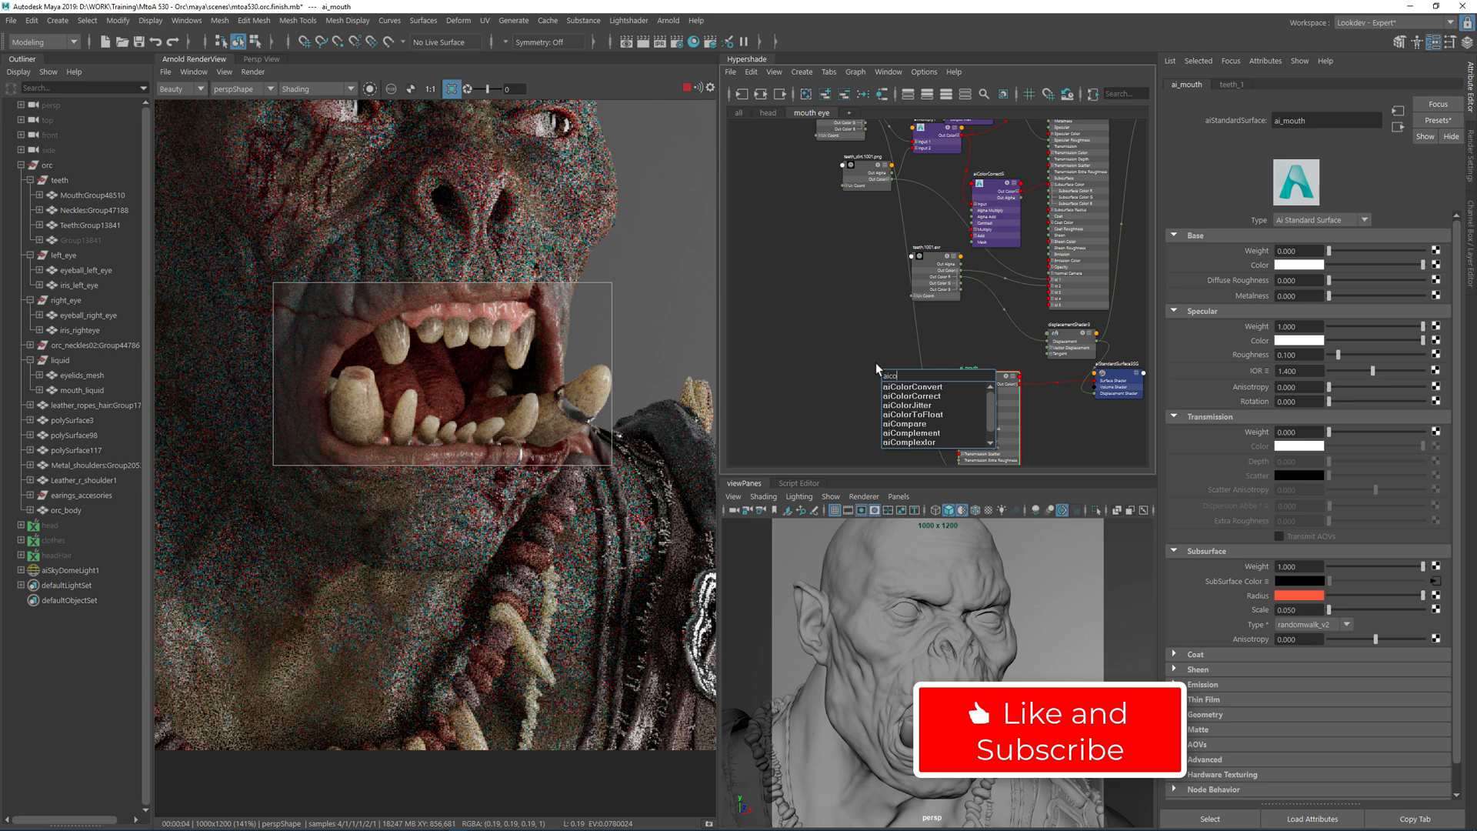
key(Down)
key(Down)
key(Return)
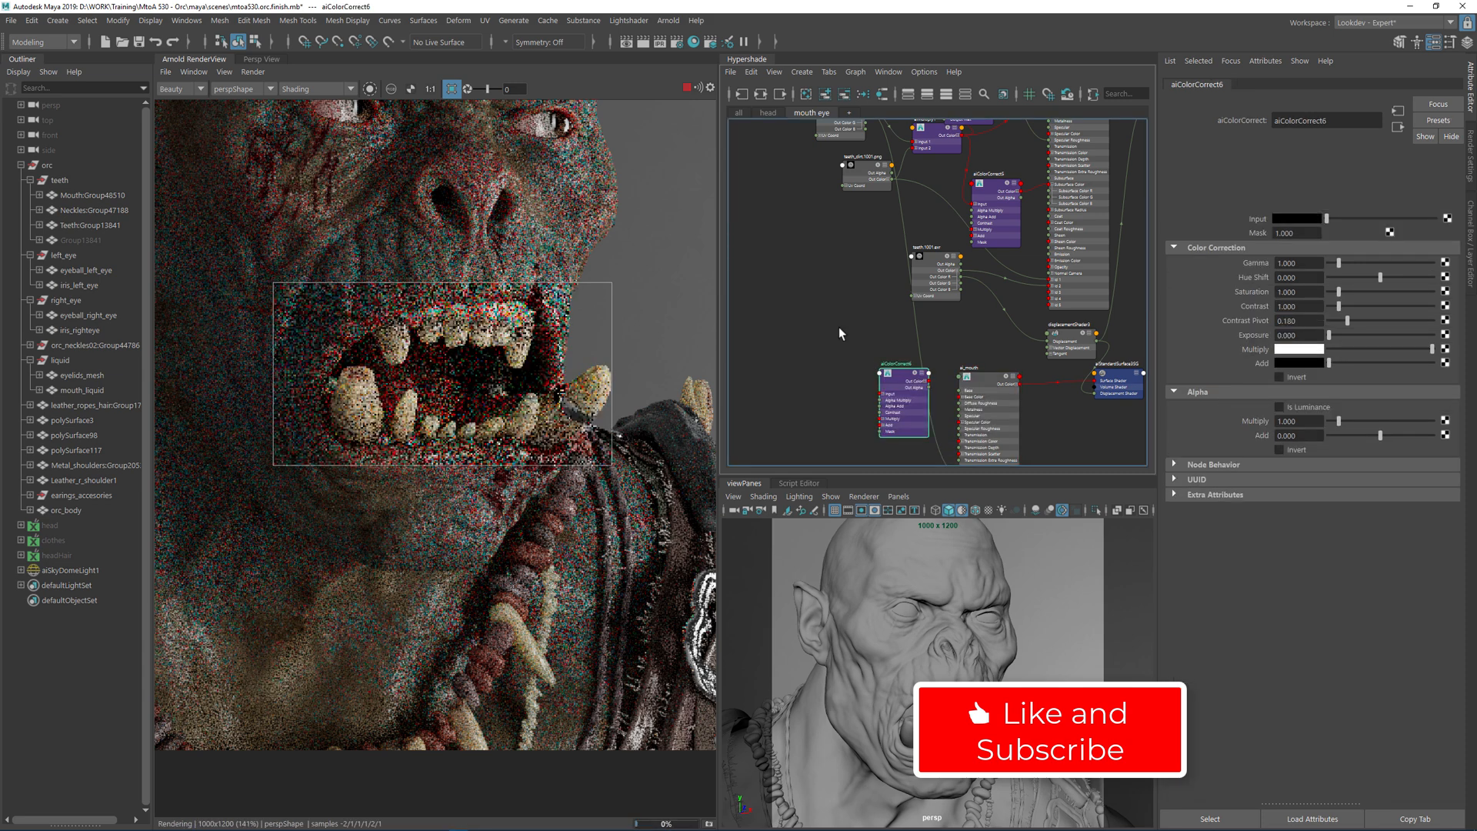
- Route the teeth color texture through the new aiColorCorrect node's Input and into ai_mouth's Subsurface Color
alt+middle_drag(787, 200, 816, 336)
scroll(896, 236, up, 4)
click(893, 240)
alt+middle_drag(880, 439, 850, 123)
alt+middle_drag(894, 390, 841, 131)
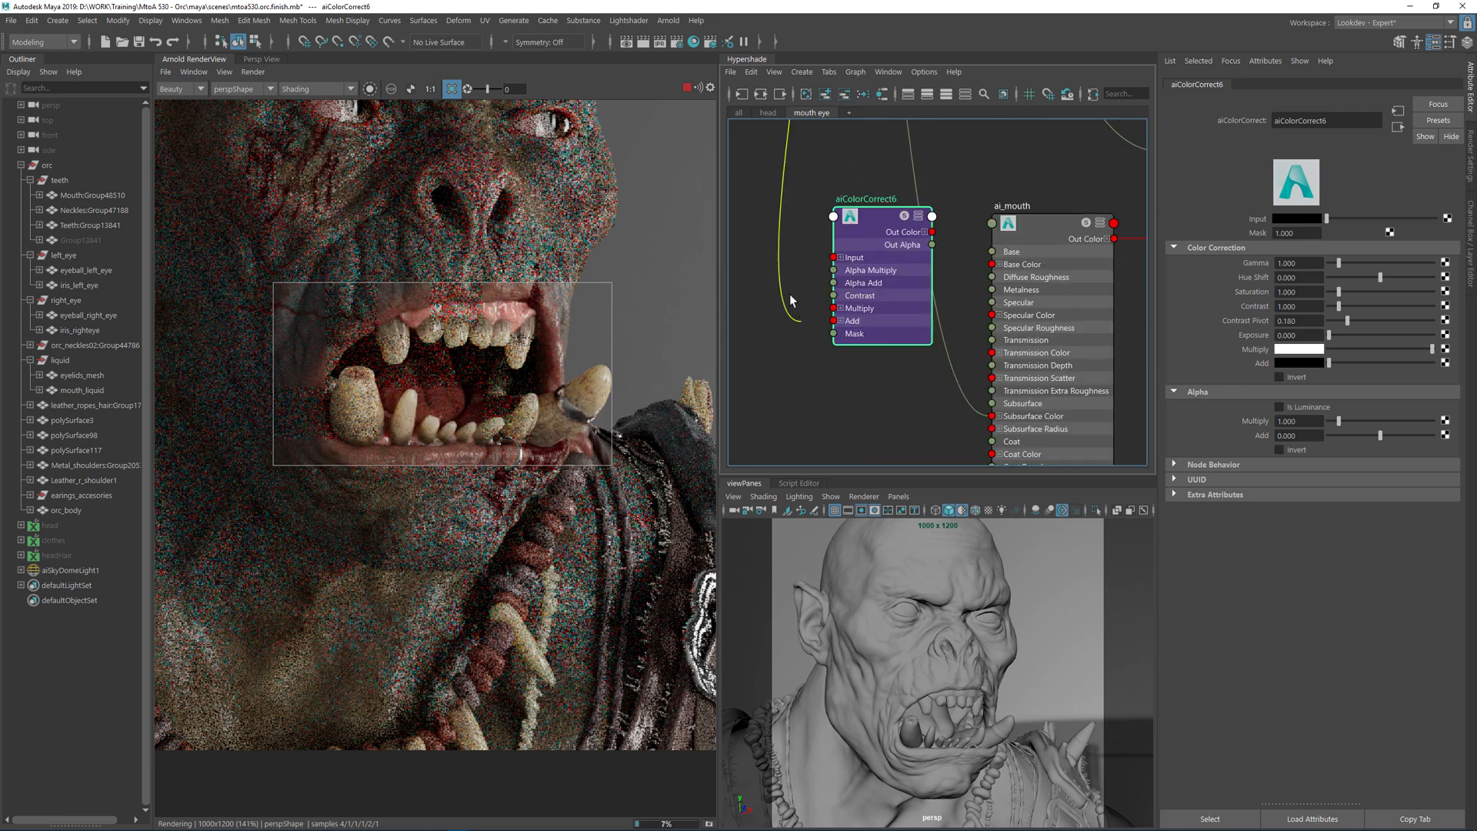
click(834, 259)
click(932, 232)
click(990, 416)
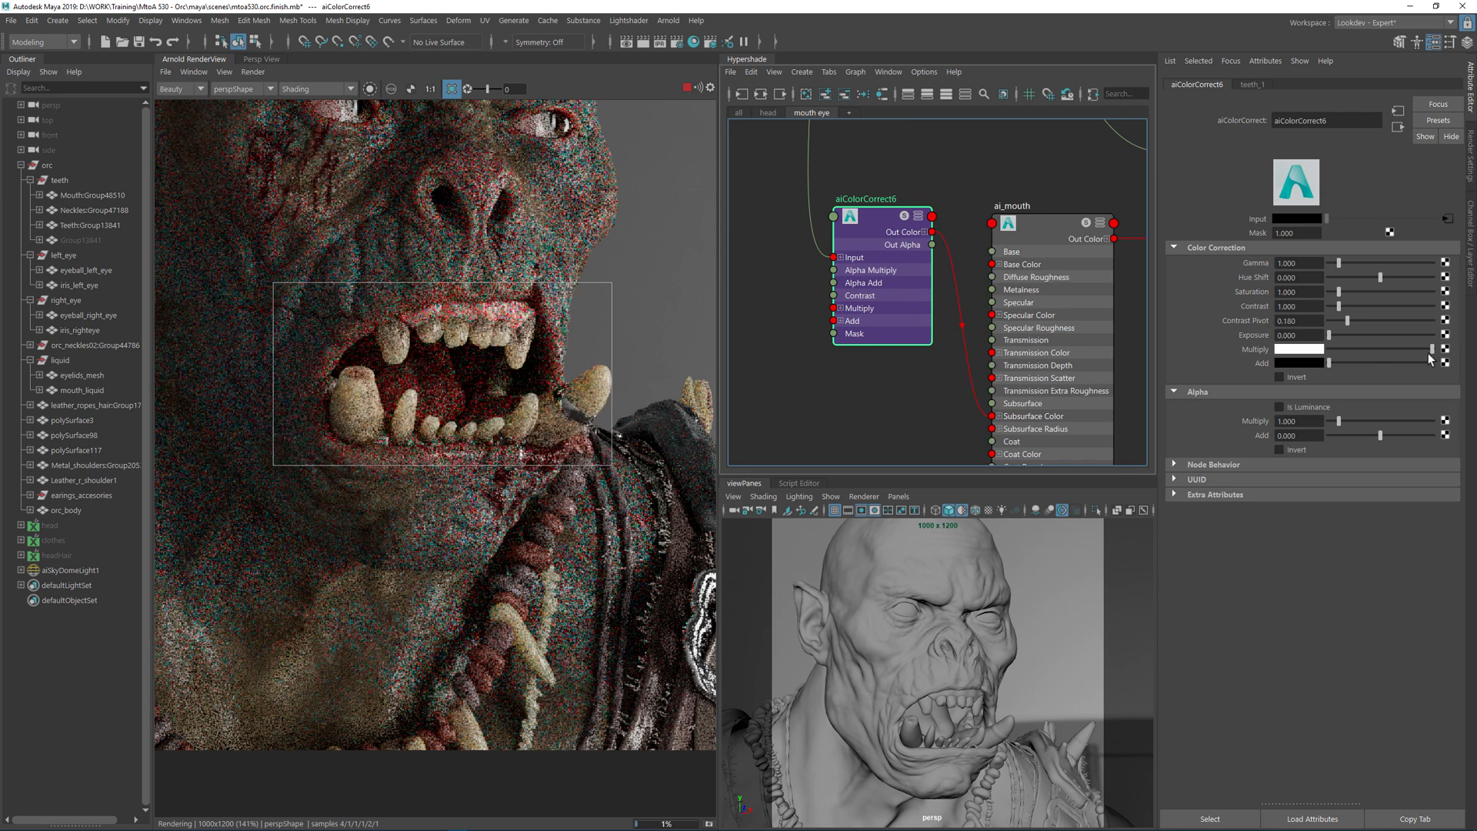
- Darken the Multiply color of ai_mouth's color correction to dark grey and check the mouth in the render
click(1390, 349)
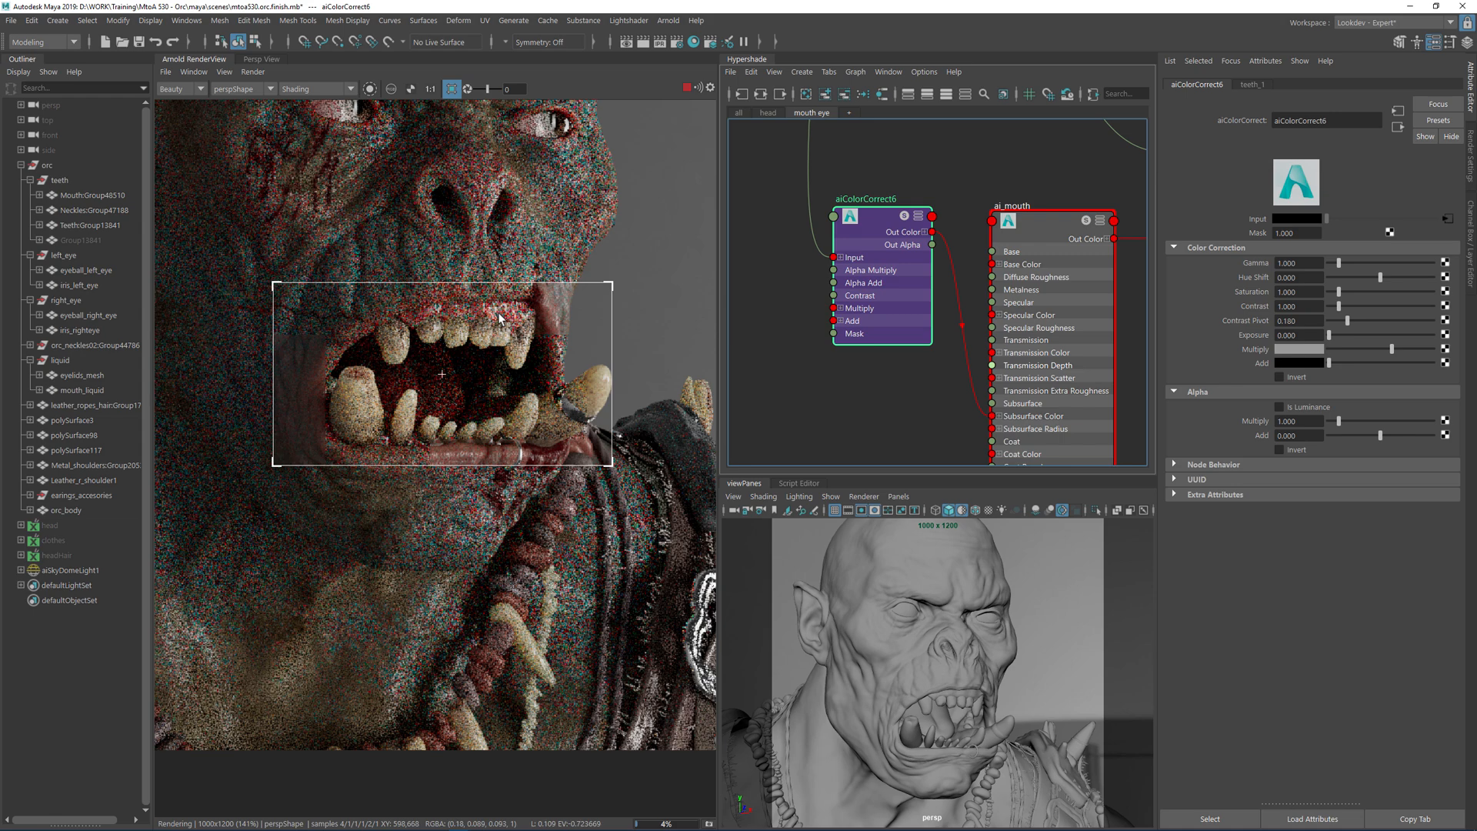
scroll(456, 363, down, 2)
scroll(455, 363, up, 1)
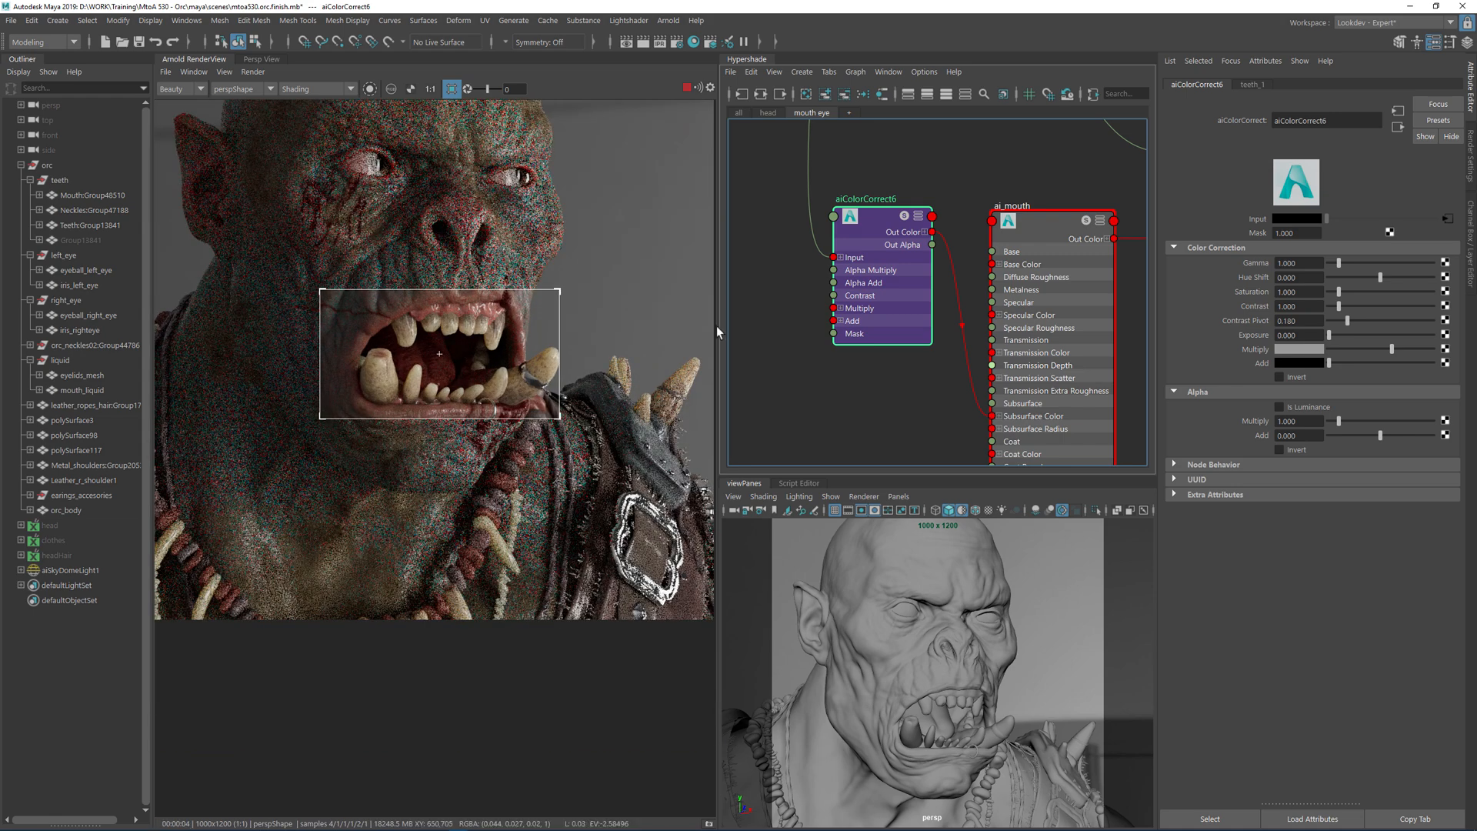
click(1370, 348)
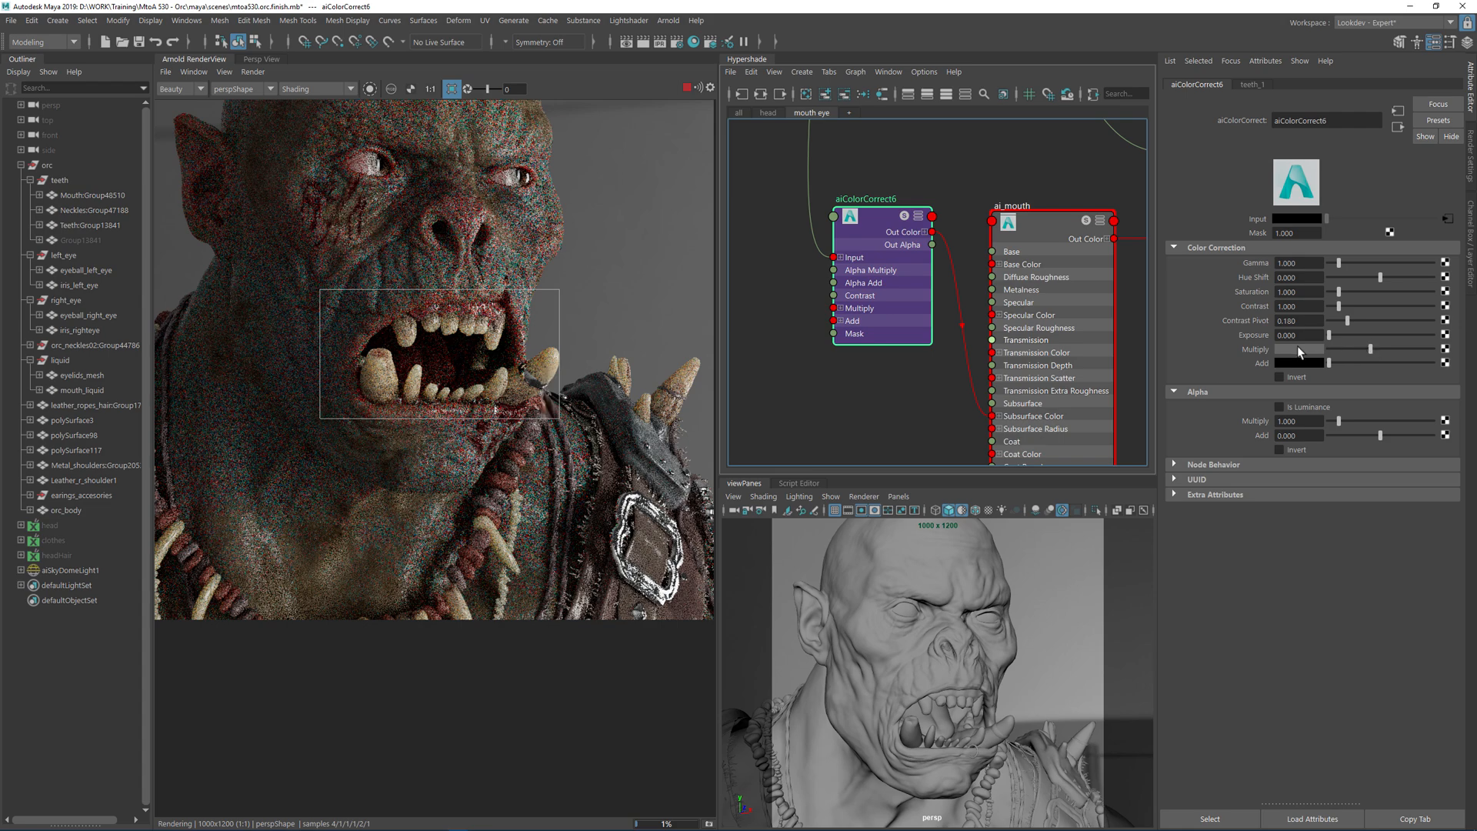
scroll(439, 310, down, 1)
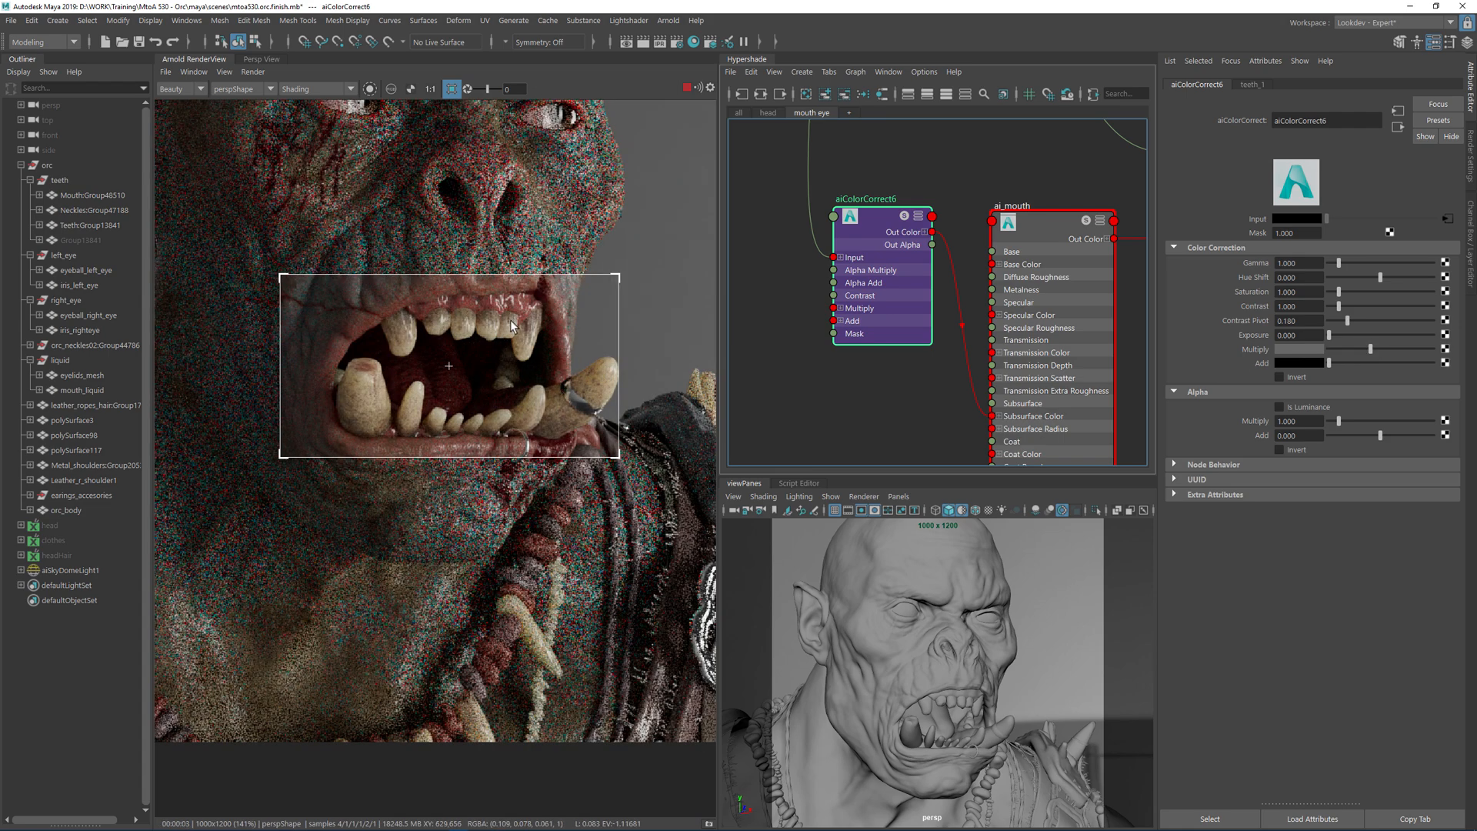
scroll(439, 310, up, 3)
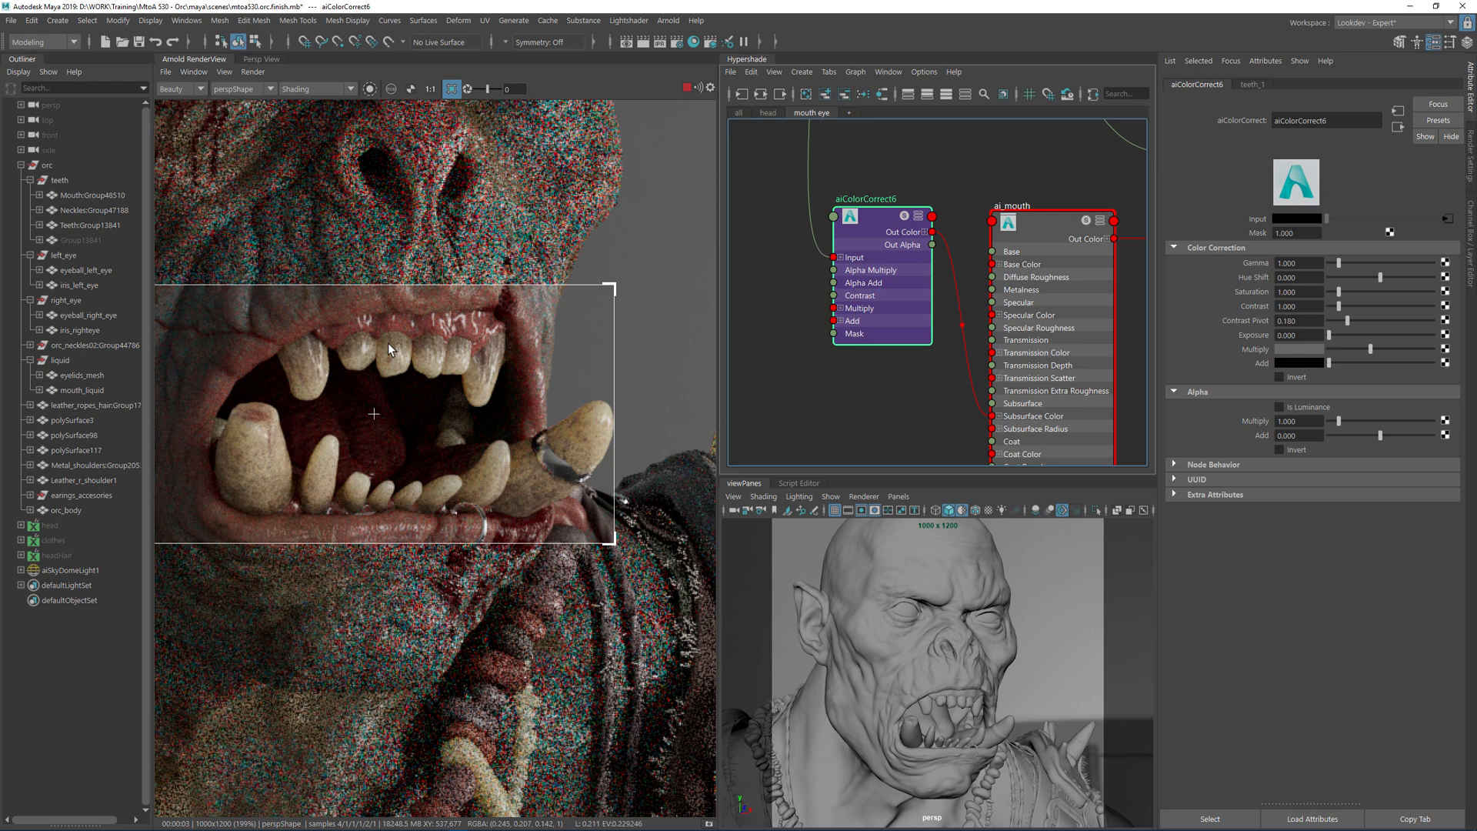
scroll(539, 312, down, 3)
- Turn off the render crop region and examine the orc's face, teeth and mouth in the full render
click(451, 88)
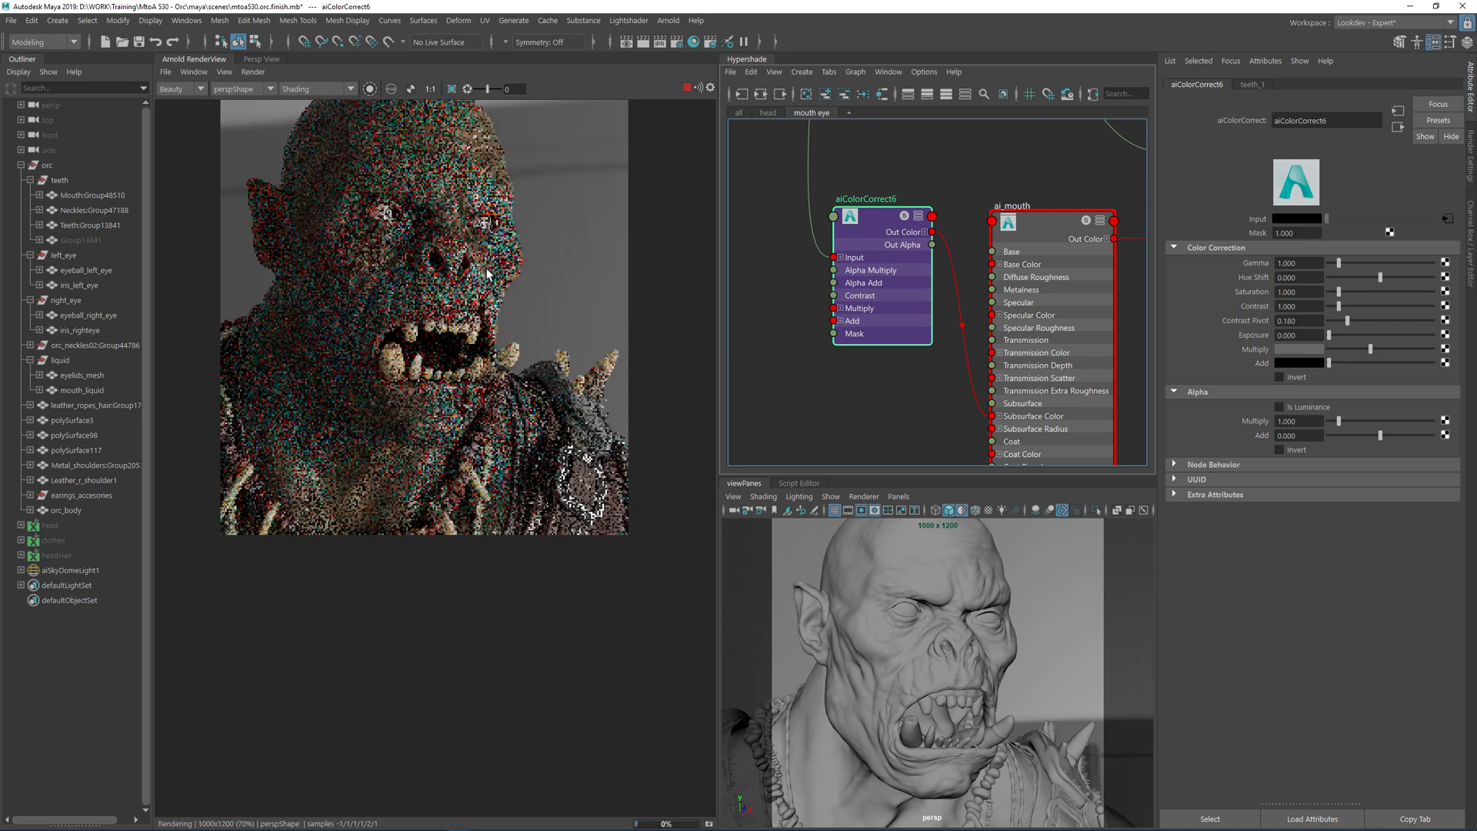
middle_drag(424, 240, 478, 302)
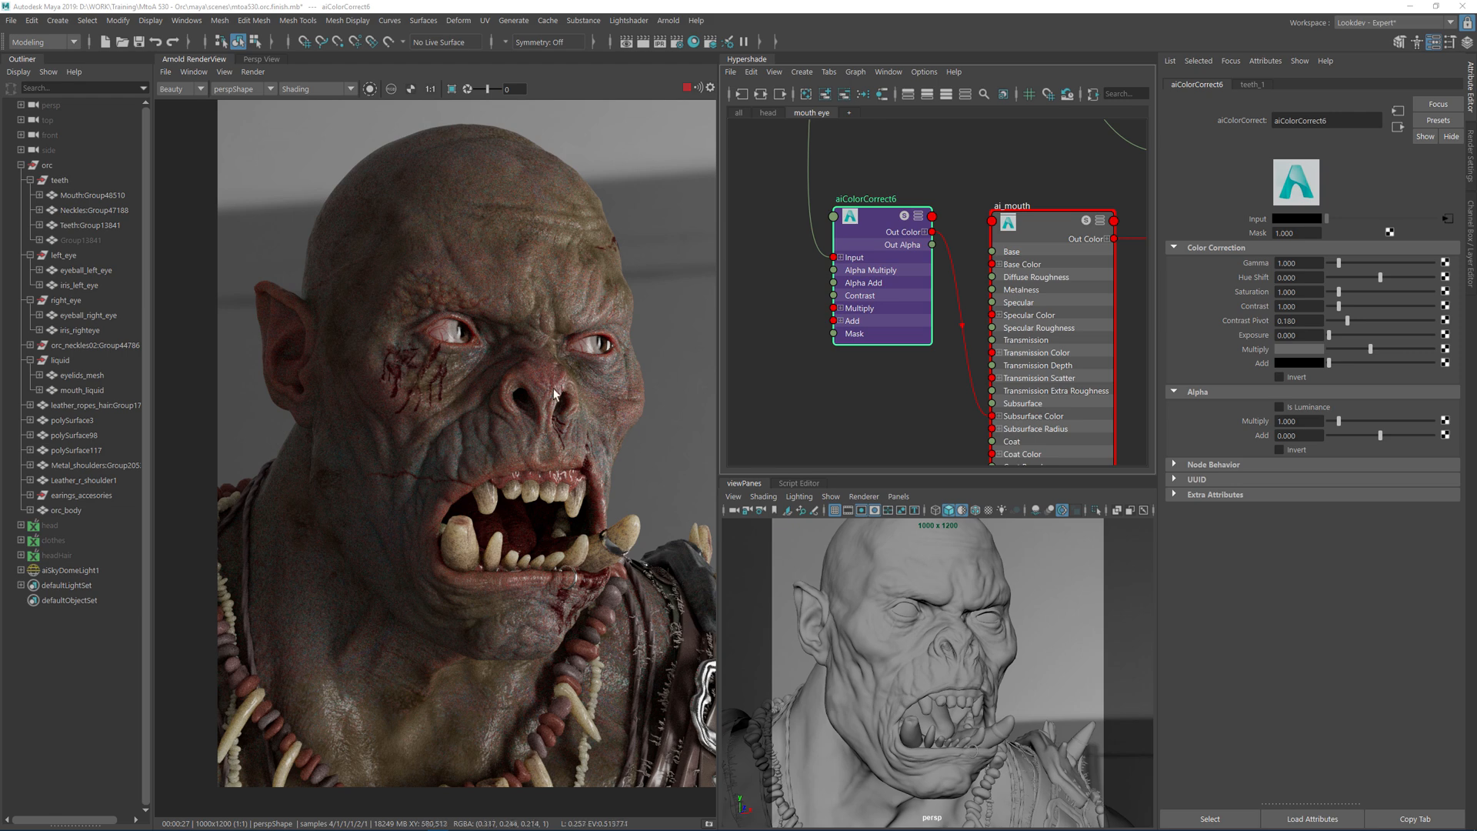
scroll(554, 393, up, 3)
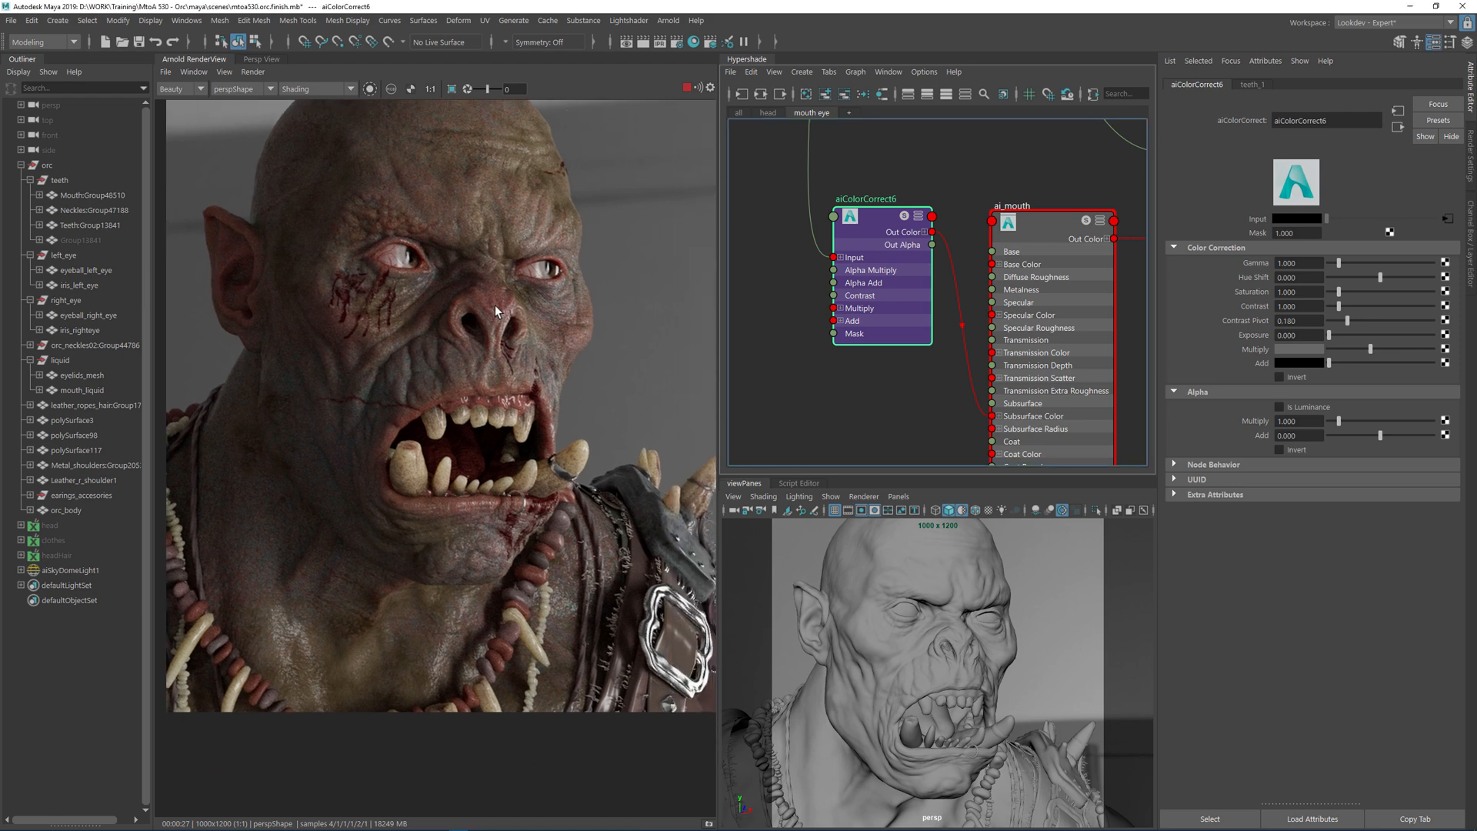
middle_drag(465, 414, 569, 424)
scroll(642, 467, down, 3)
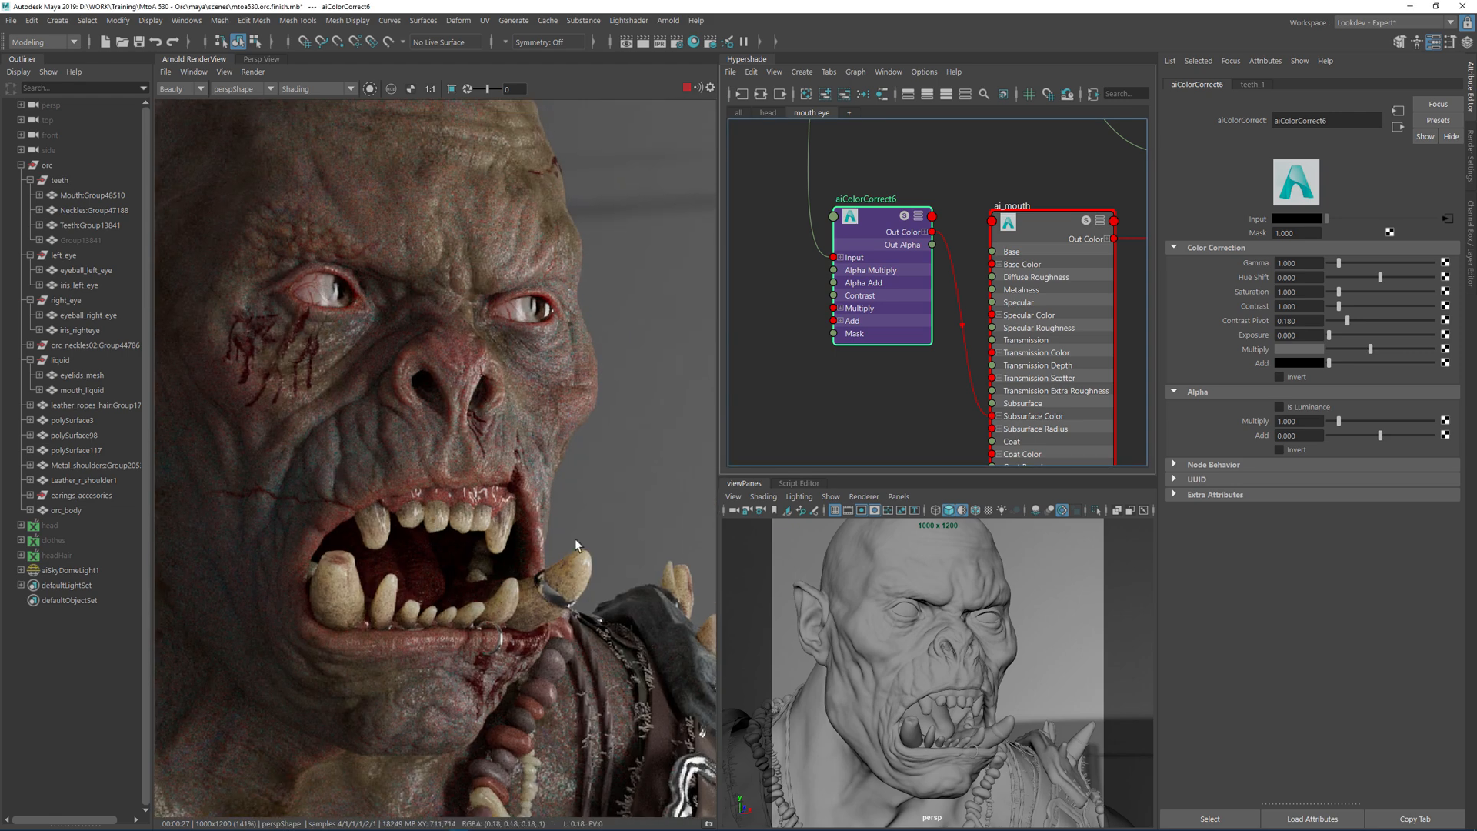
scroll(578, 631, up, 3)
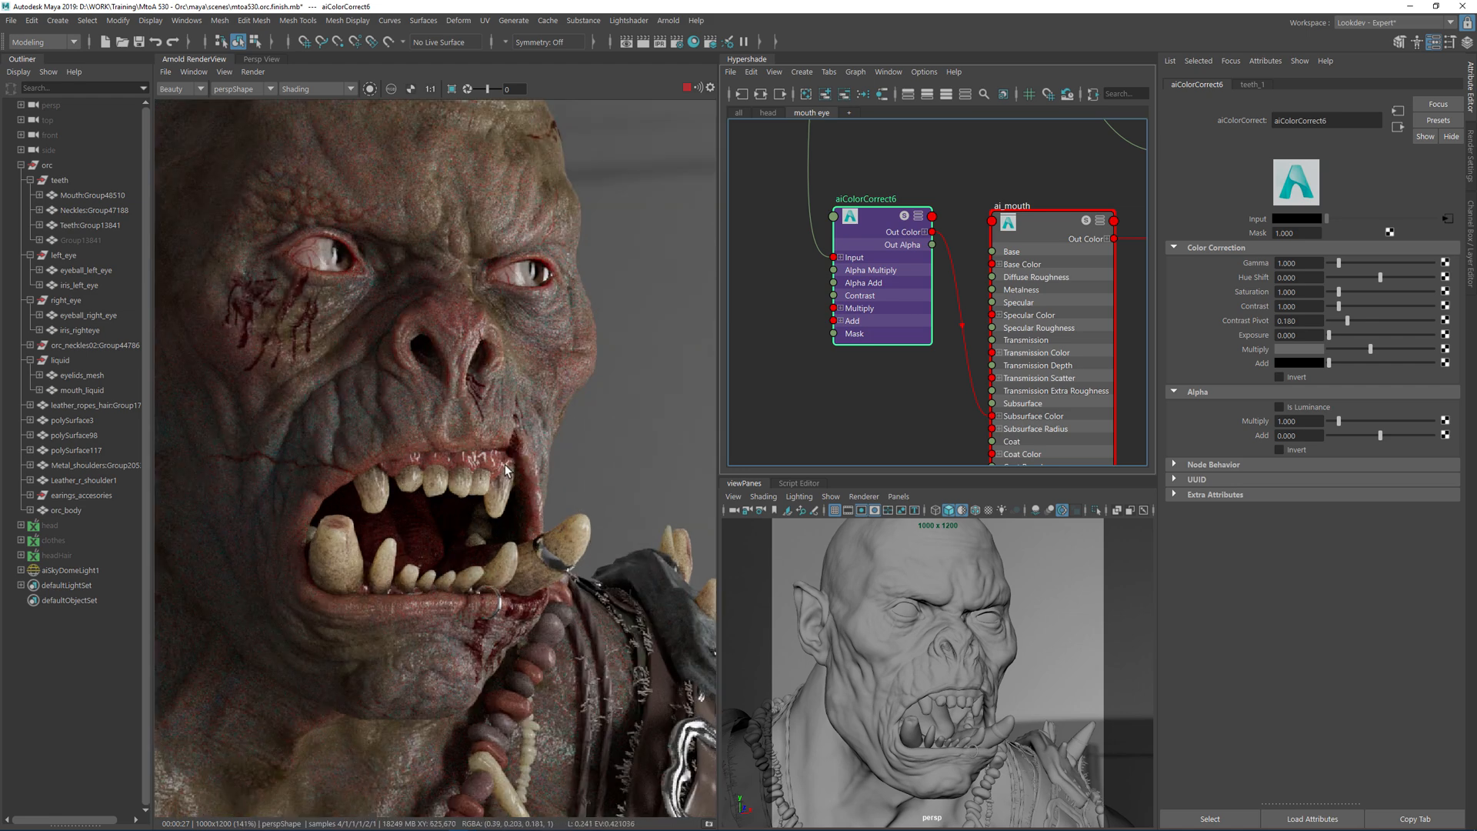
scroll(330, 423, down, 4)
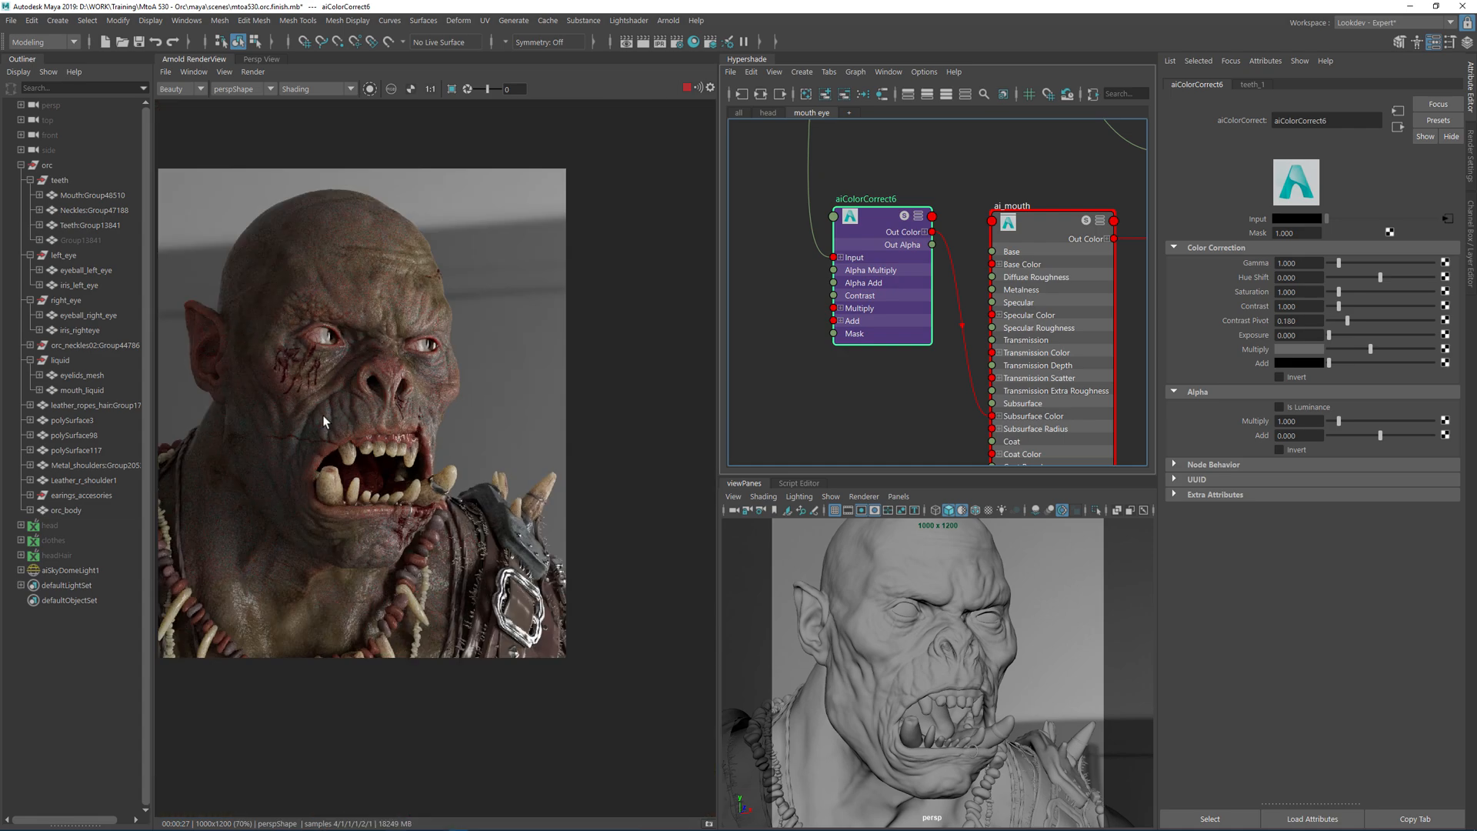
scroll(481, 401, up, 2)
scroll(552, 254, up, 2)
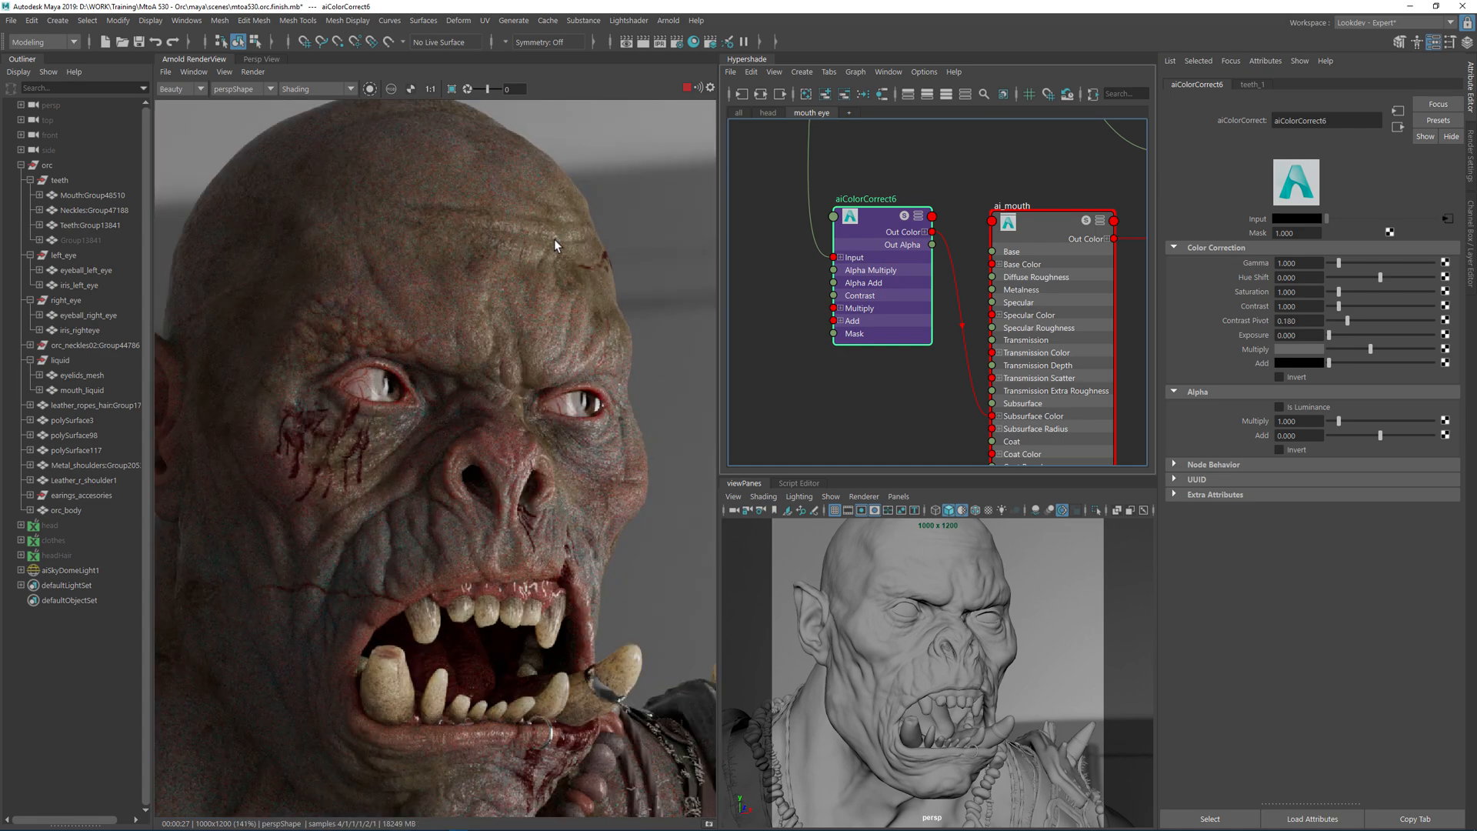
scroll(265, 351, down, 1)
scroll(446, 307, up, 1)
- Limit the render to a region on the orc's forehead and bring up the head shading network
drag(265, 145, 570, 382)
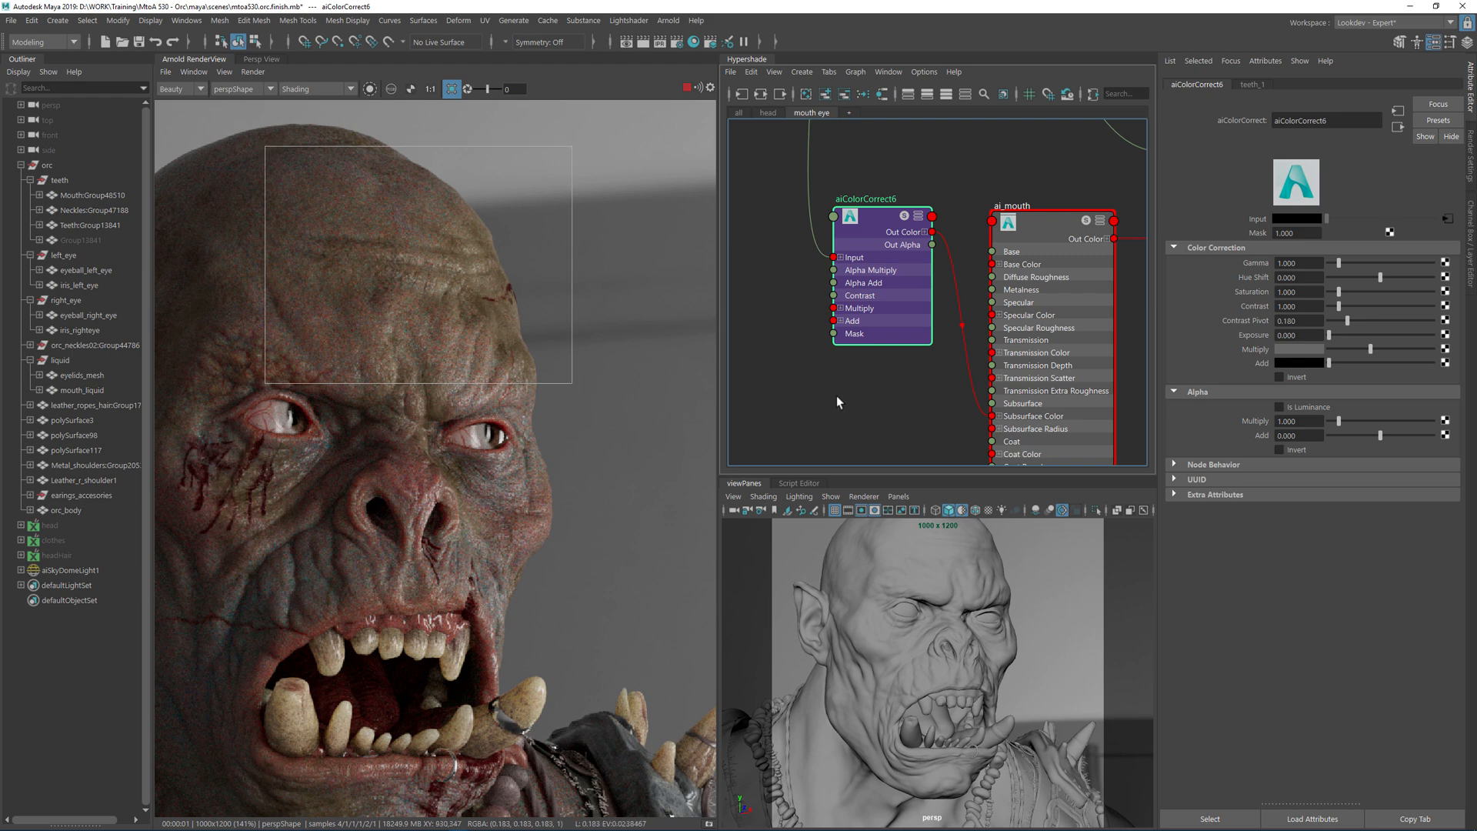
scroll(846, 377, down, 3)
click(786, 207)
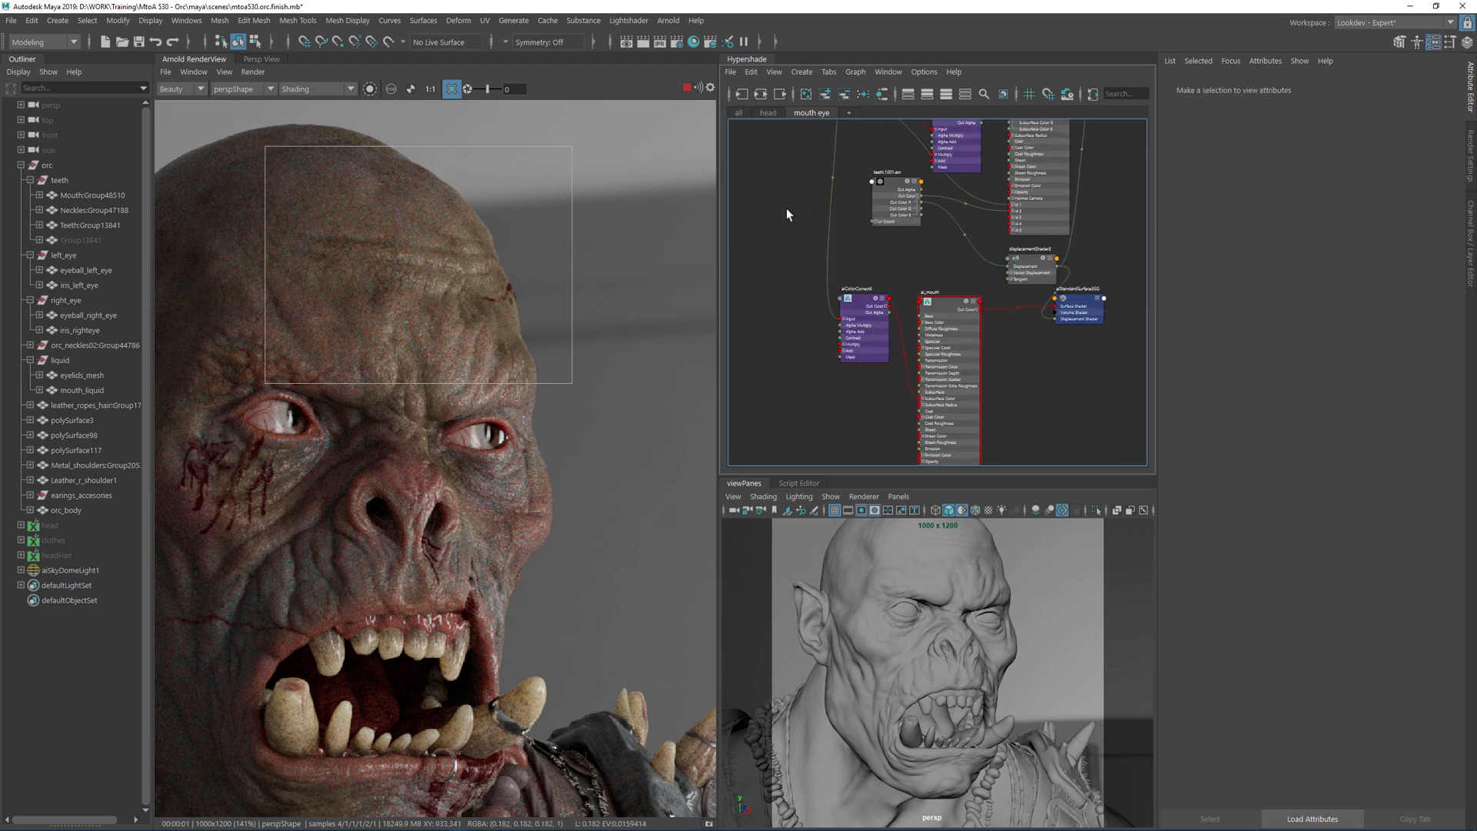
click(766, 112)
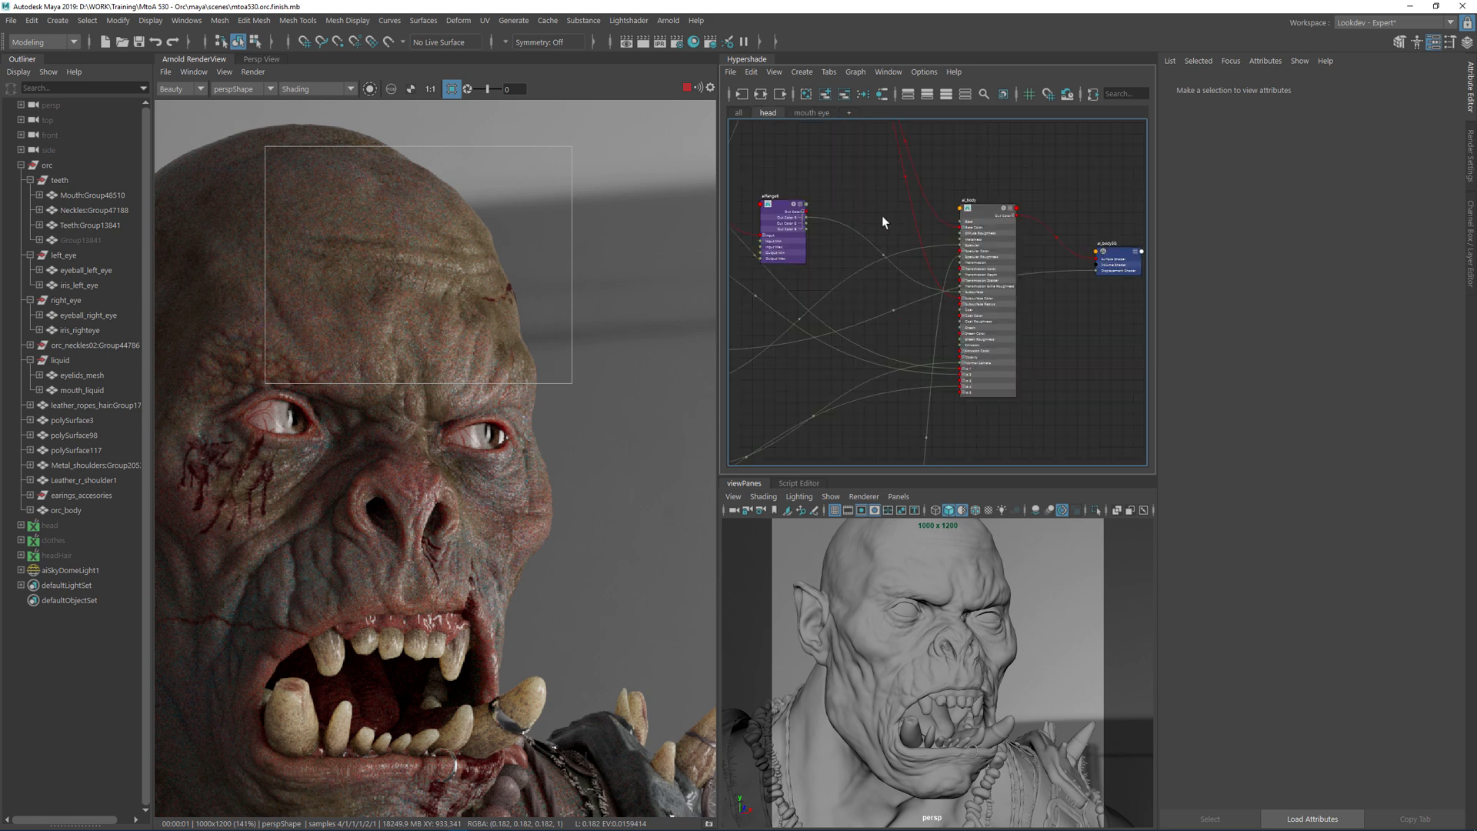
scroll(977, 246, up, 3)
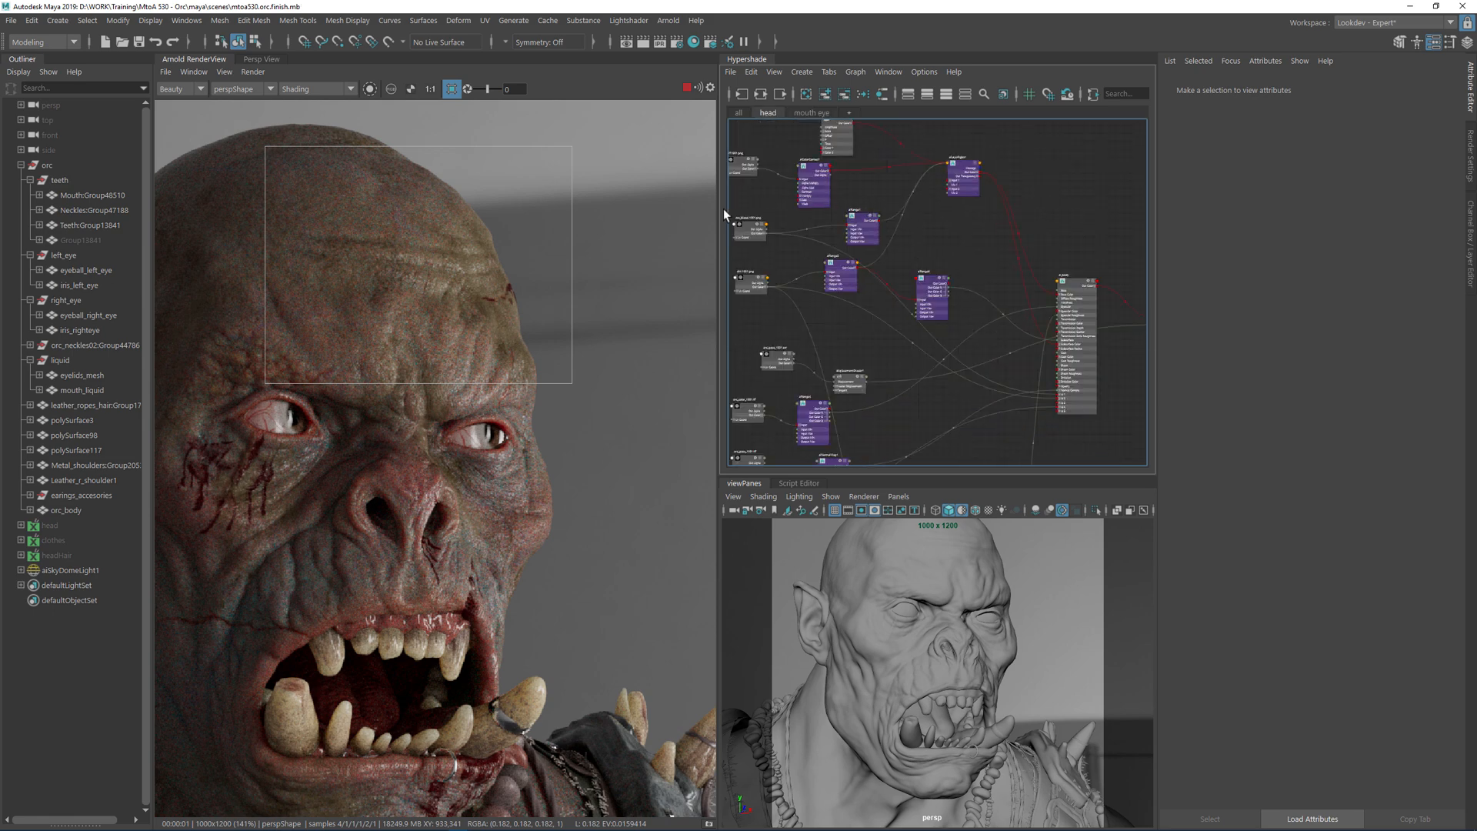
- Isolate the aiRange2 node and its dirt texture in the render to examine the mask on the forehead
click(370, 90)
click(832, 272)
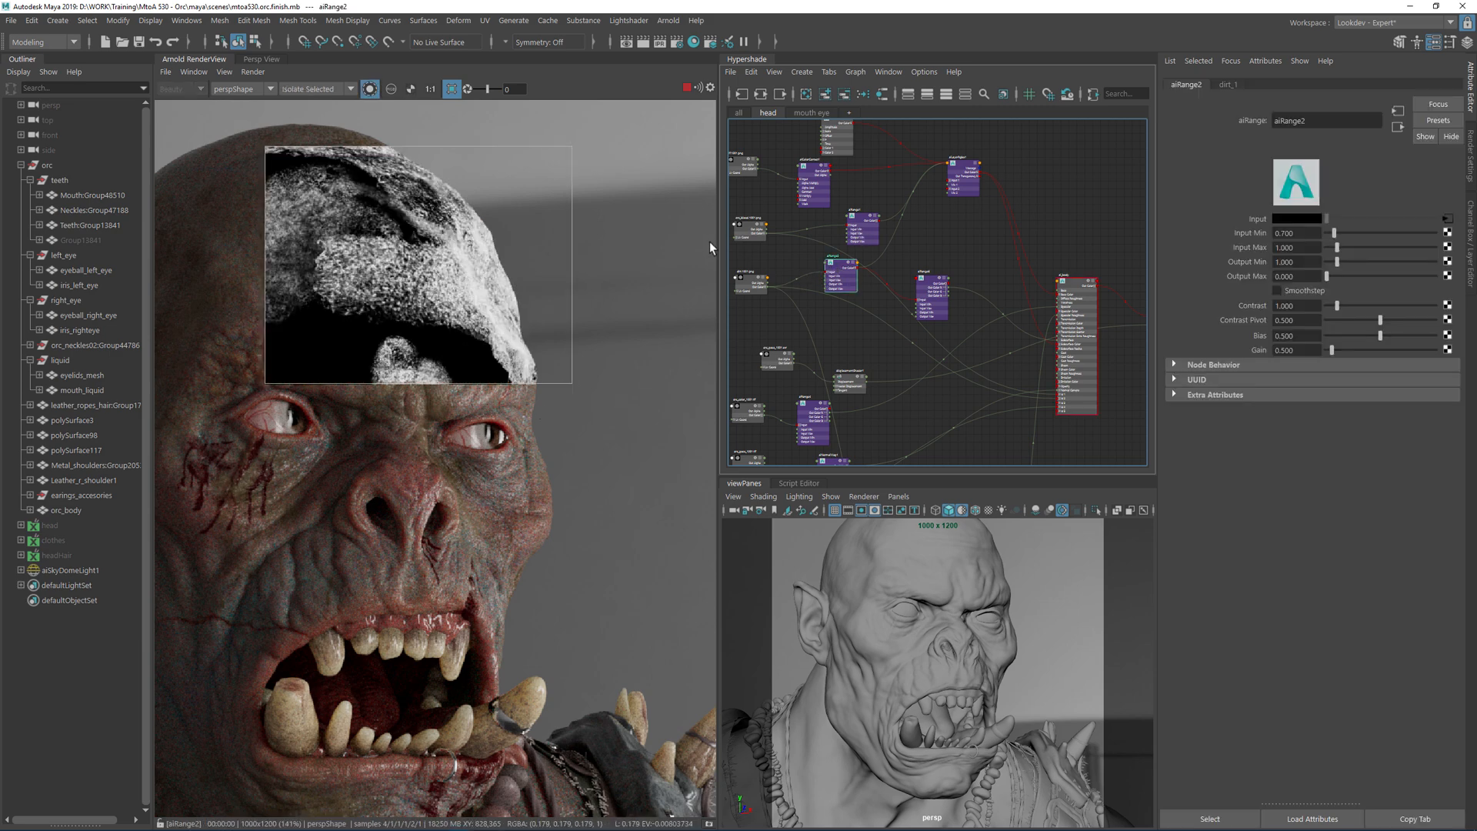
click(750, 282)
alt+middle_drag(751, 317, 880, 298)
scroll(883, 292, up, 1)
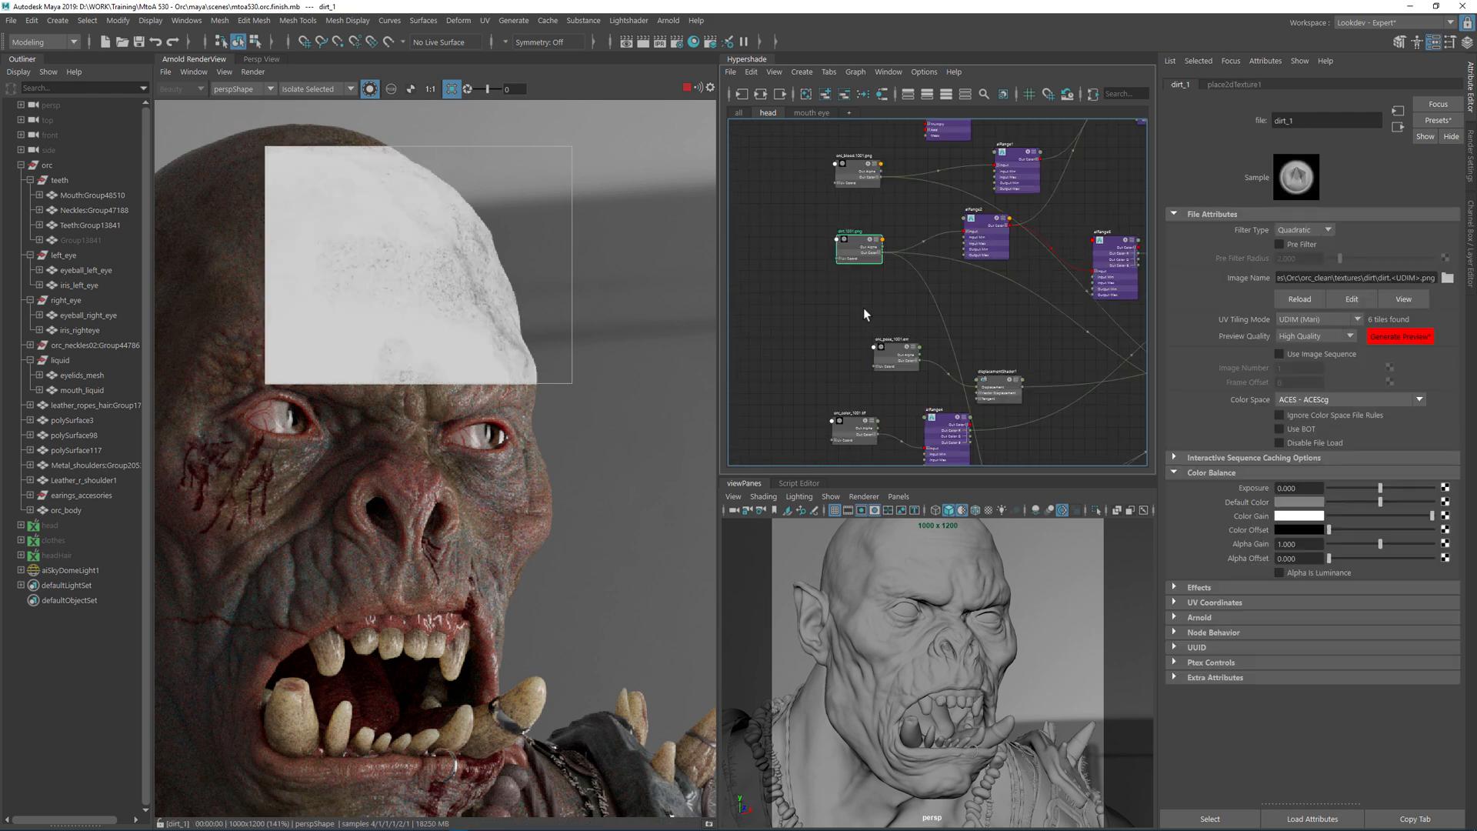
- Isolate the orc_pose_1001.exr displacement texture, raise the render view exposure to 5 and examine it across the whole head
scroll(845, 311, down, 1)
alt+middle_drag(995, 407, 972, 231)
scroll(1004, 362, up, 2)
alt+middle_drag(1057, 306, 816, 328)
alt+middle_drag(1001, 192, 899, 379)
alt+middle_drag(931, 276, 1167, 202)
scroll(814, 225, up, 2)
alt+middle_drag(878, 231, 1027, 254)
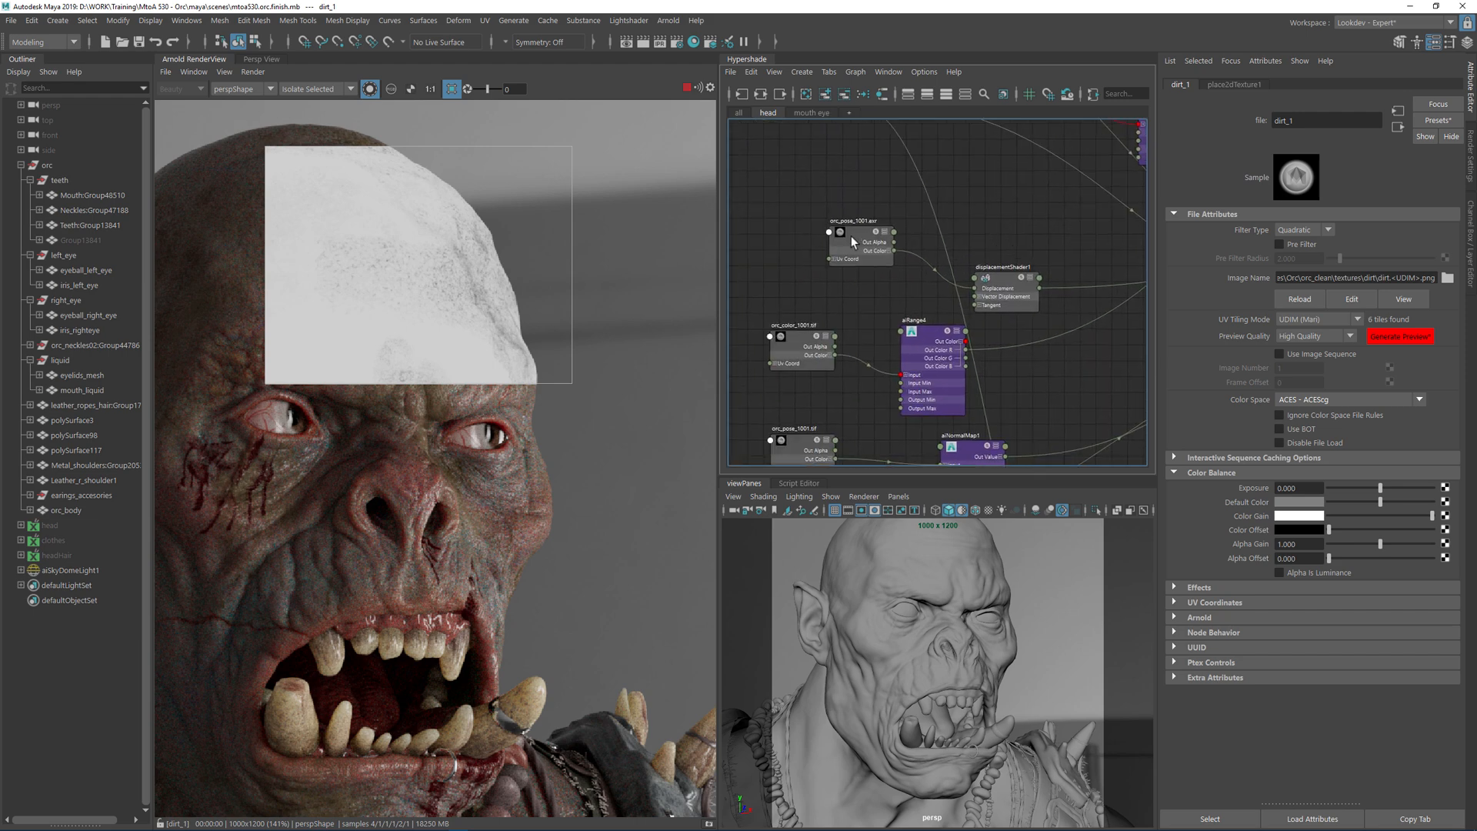
click(852, 231)
drag(487, 90, 500, 90)
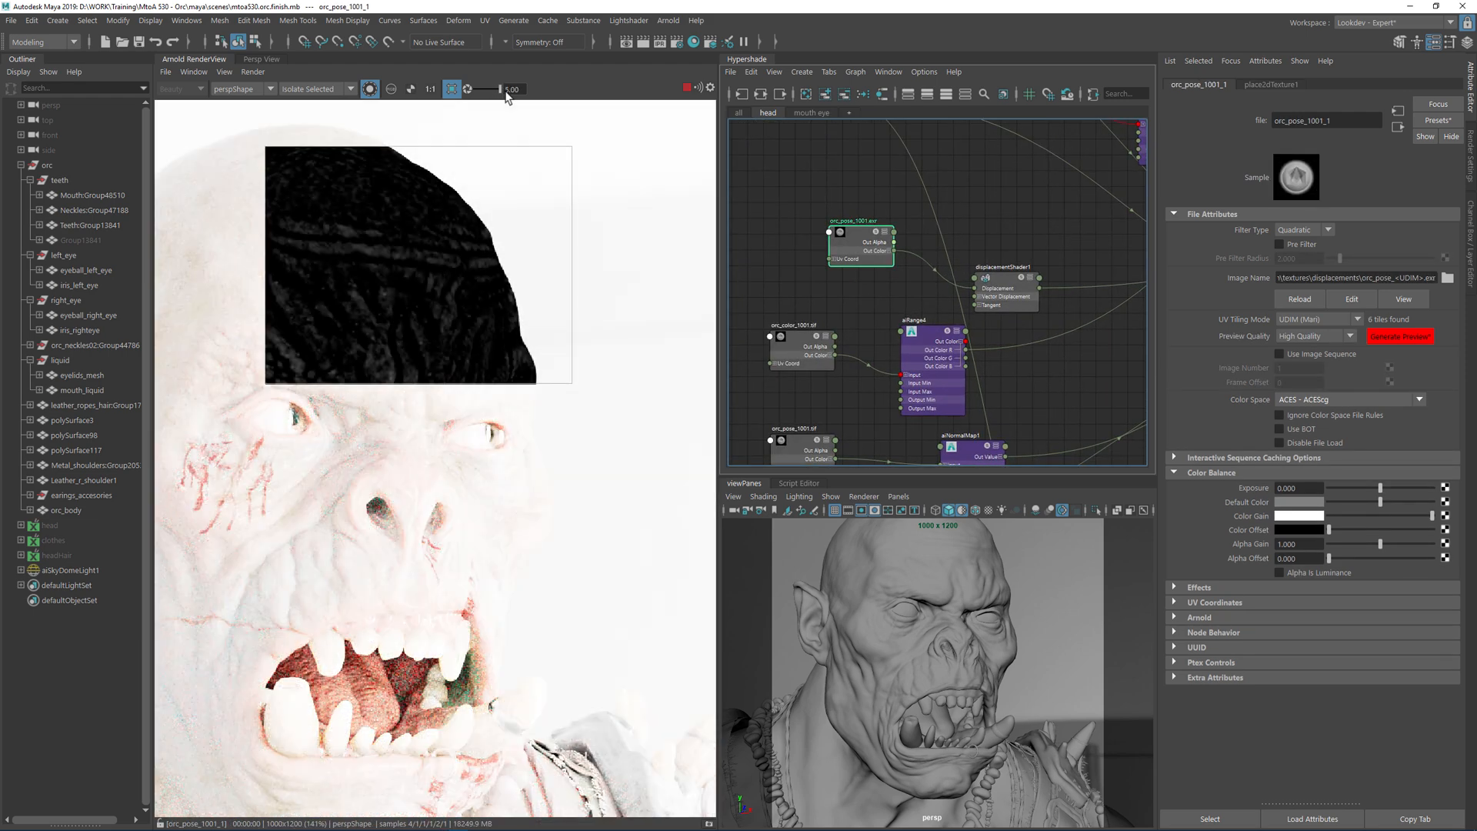
click(489, 429)
middle_drag(420, 395, 517, 324)
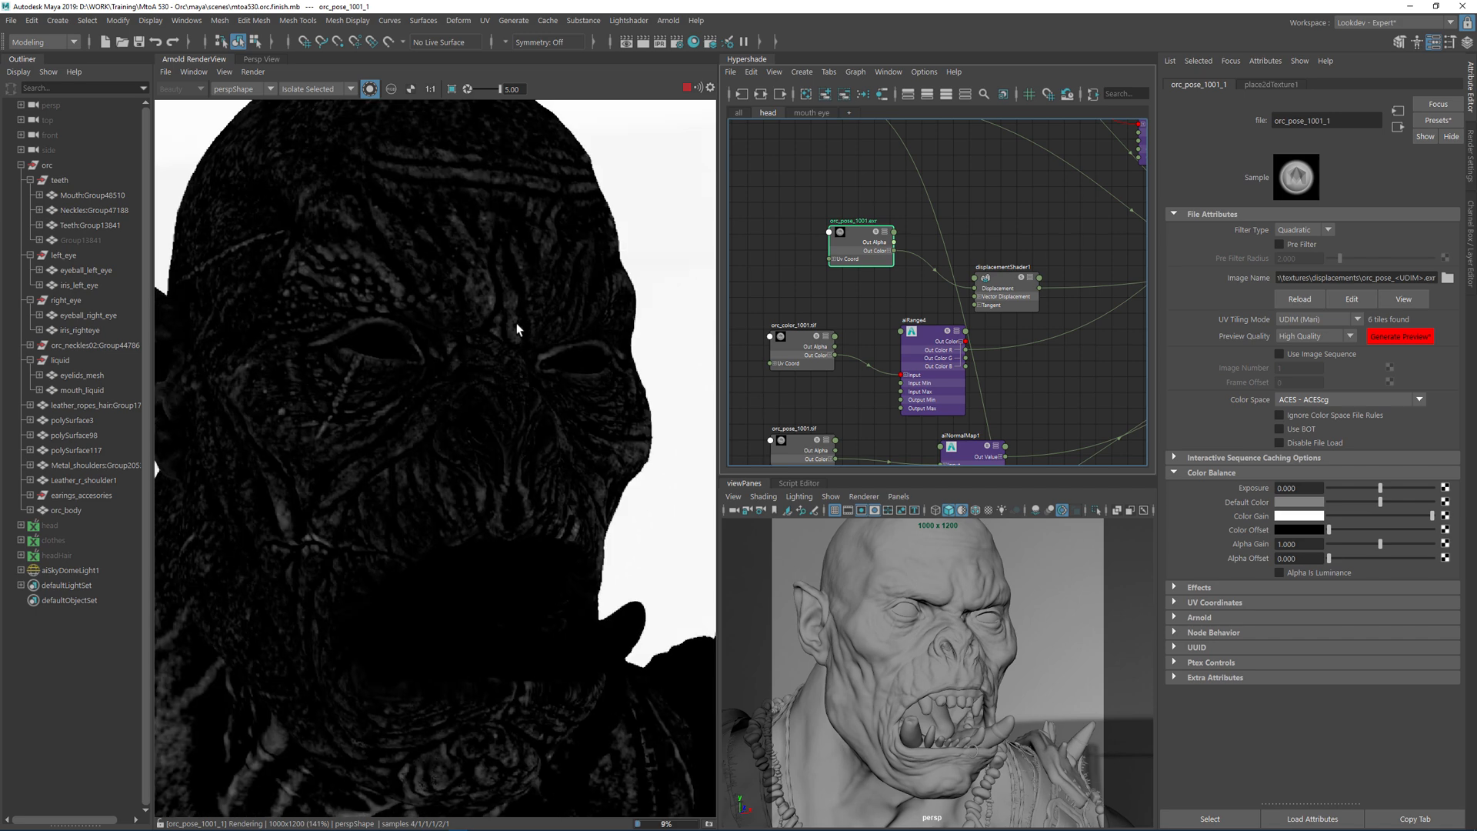
middle_drag(556, 245, 552, 309)
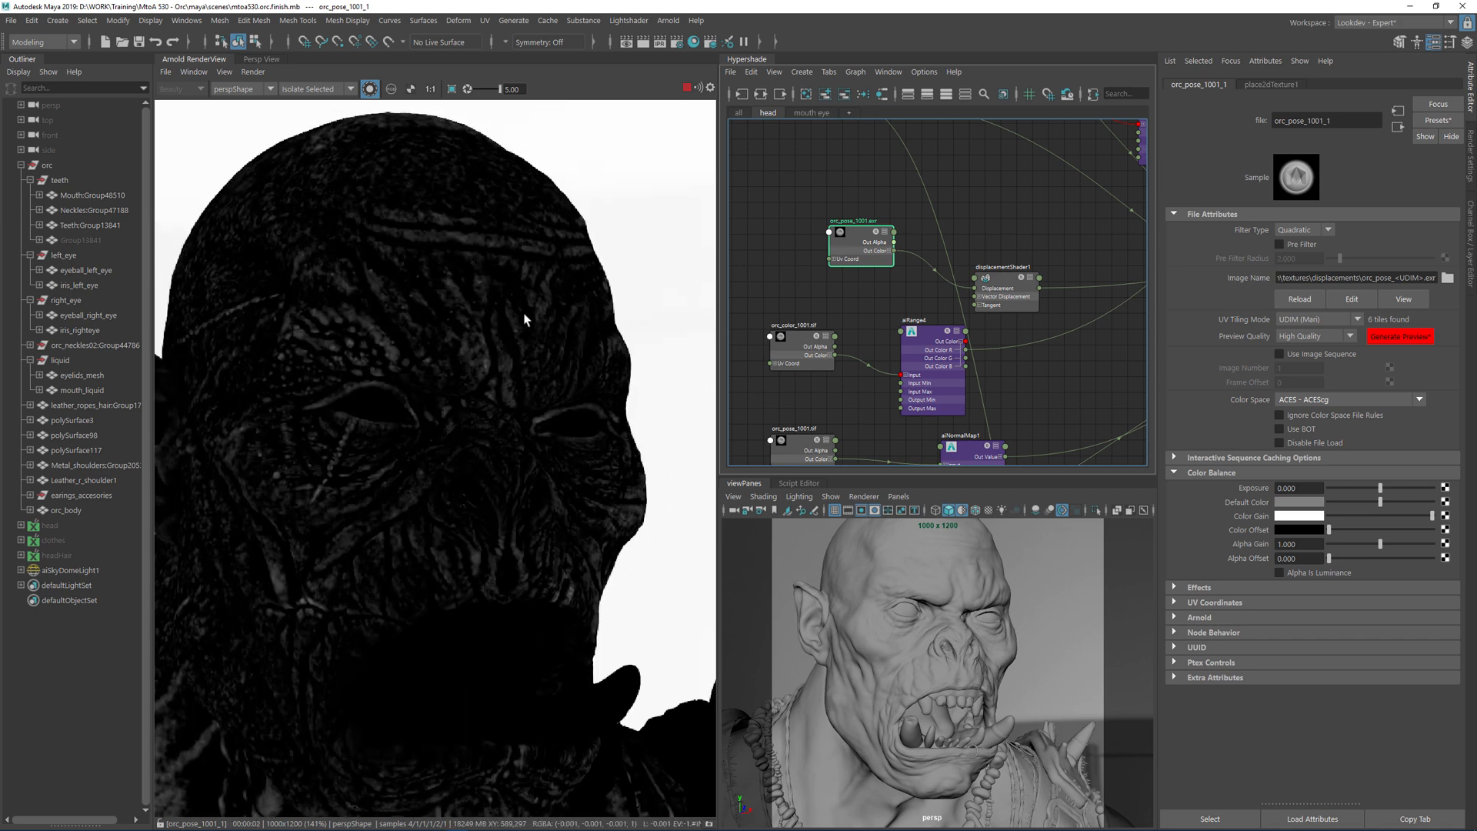
- Add an aiLayerFloat node near displacementShader1 in the head shading network
alt+middle_drag(842, 216, 813, 222)
click(957, 273)
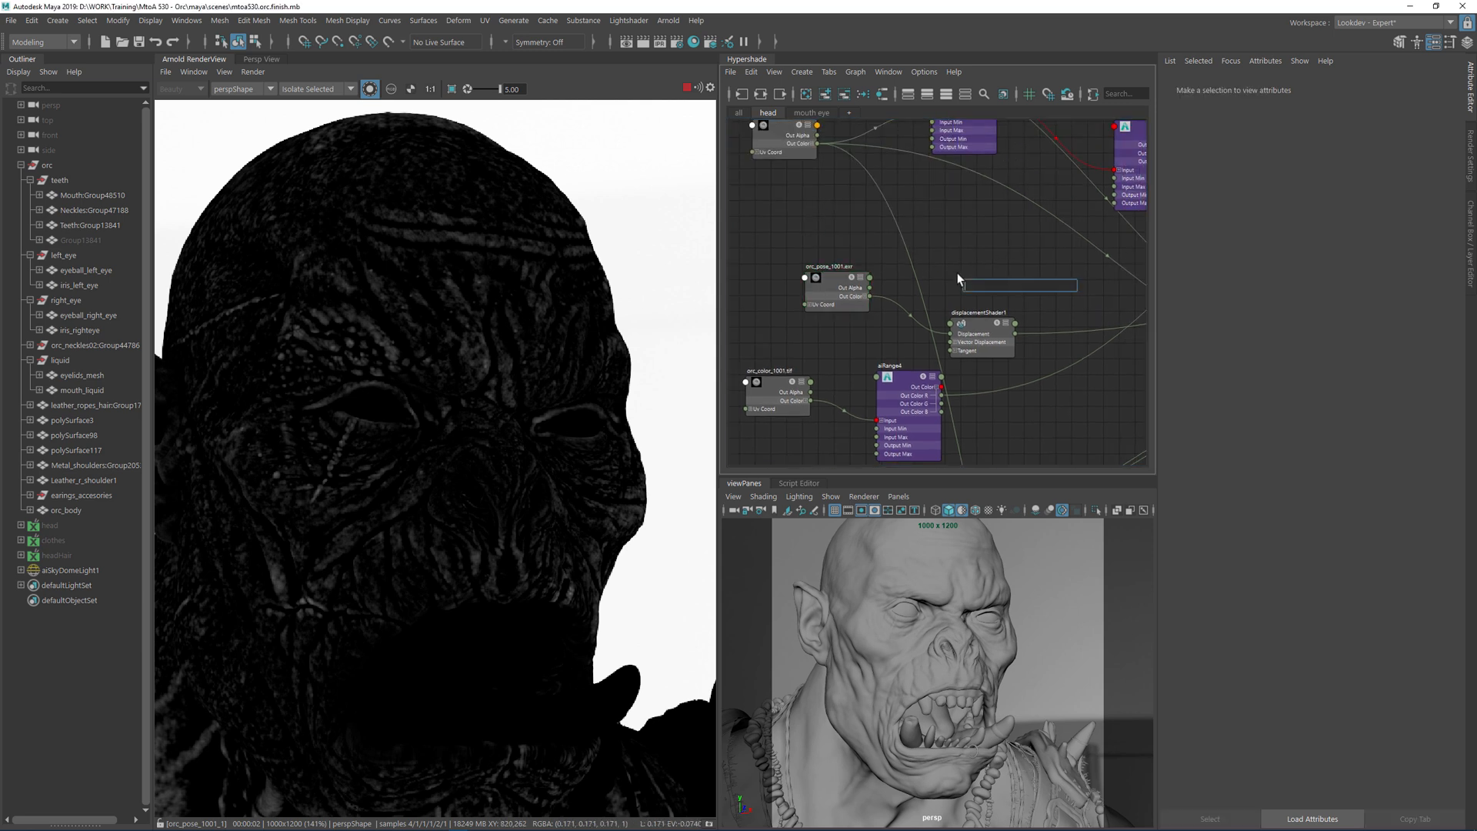
key(Tab)
text(aila)
key(Down)
key(Return)
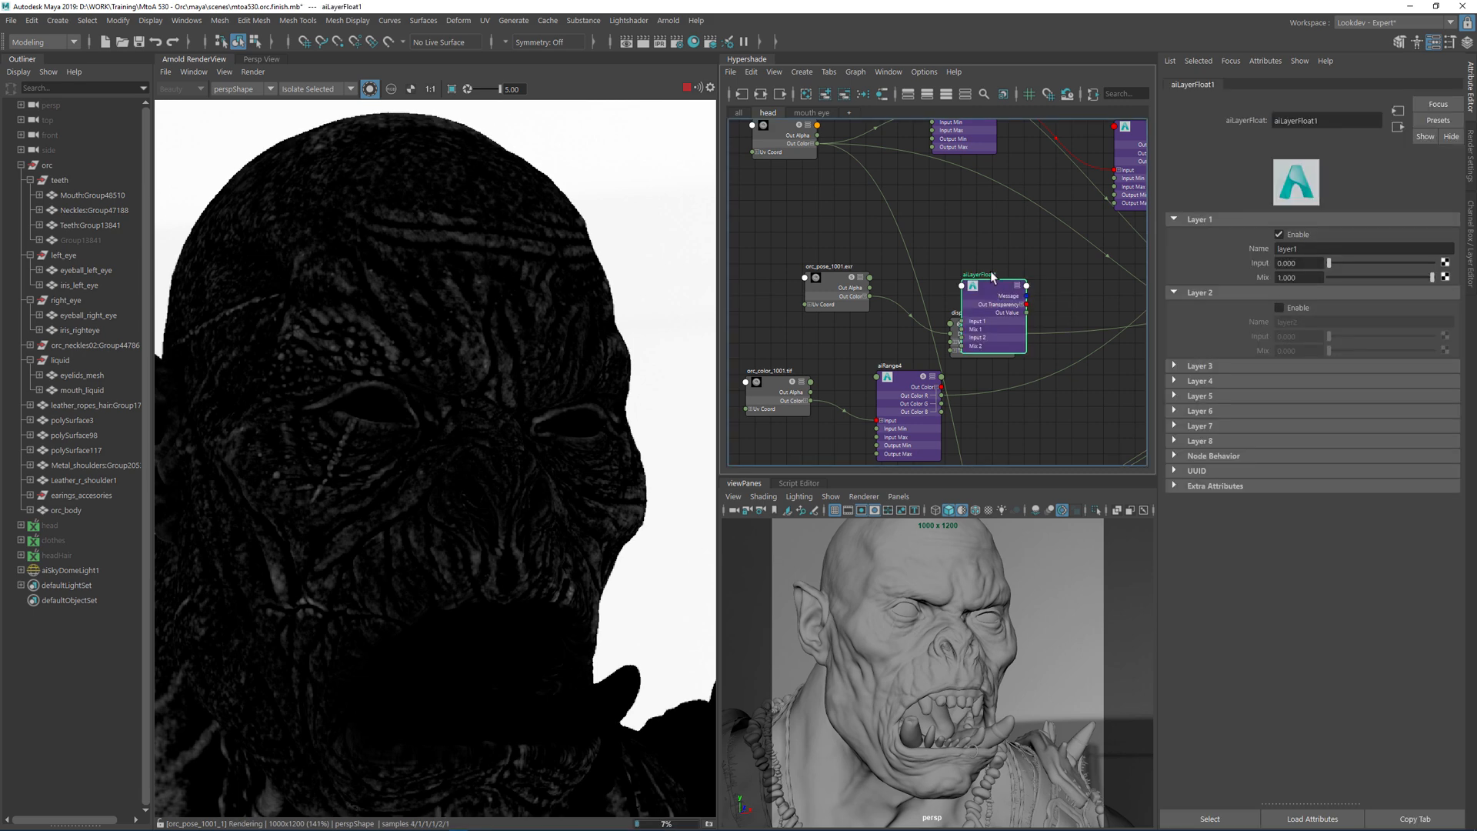
- Connect the red output of orc_pose_1001.exr to aiLayerFloat1's Input 1 and restrict rendering to a forehead region
drag(870, 297, 889, 323)
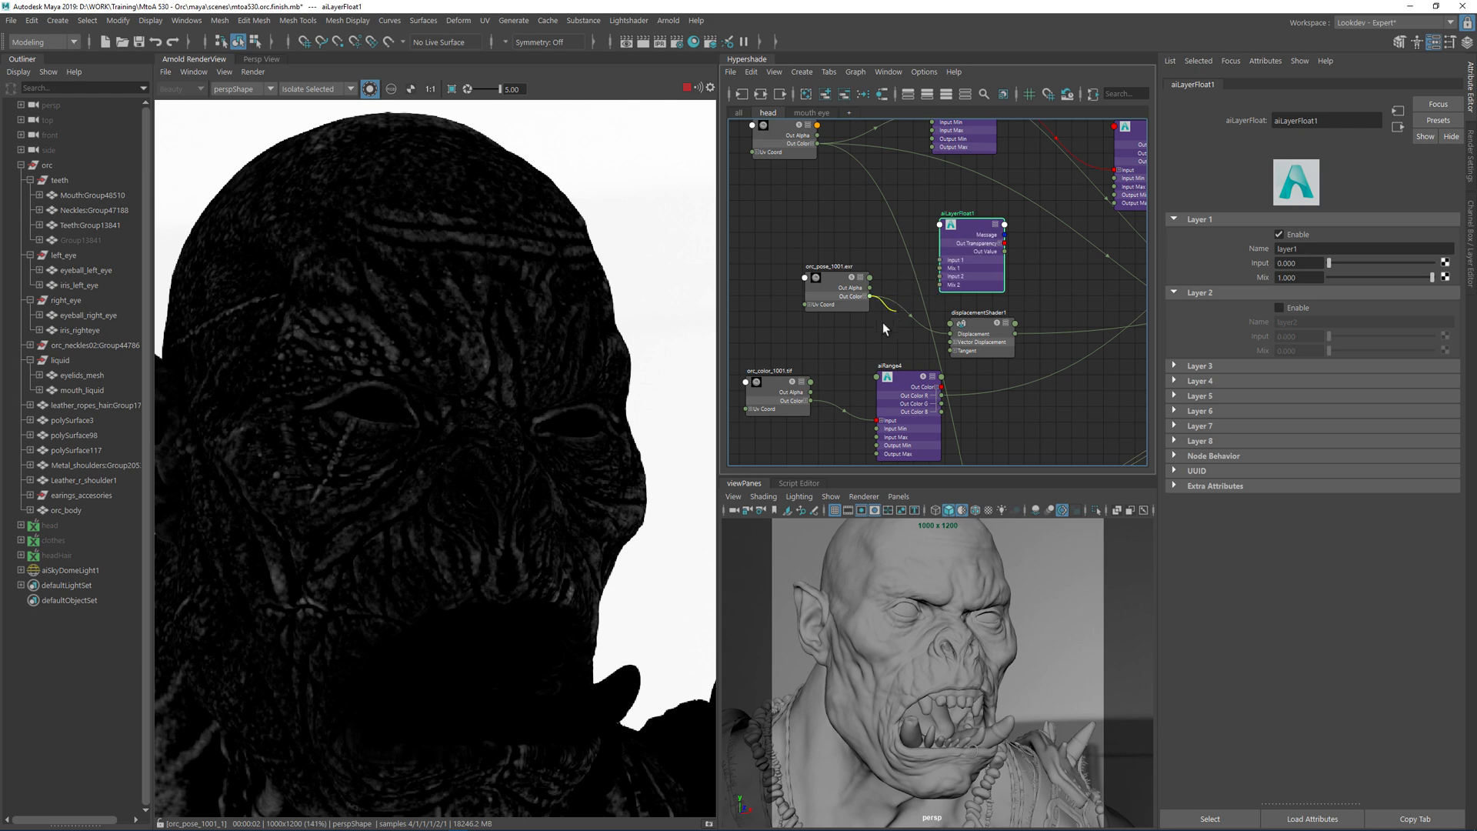
click(865, 298)
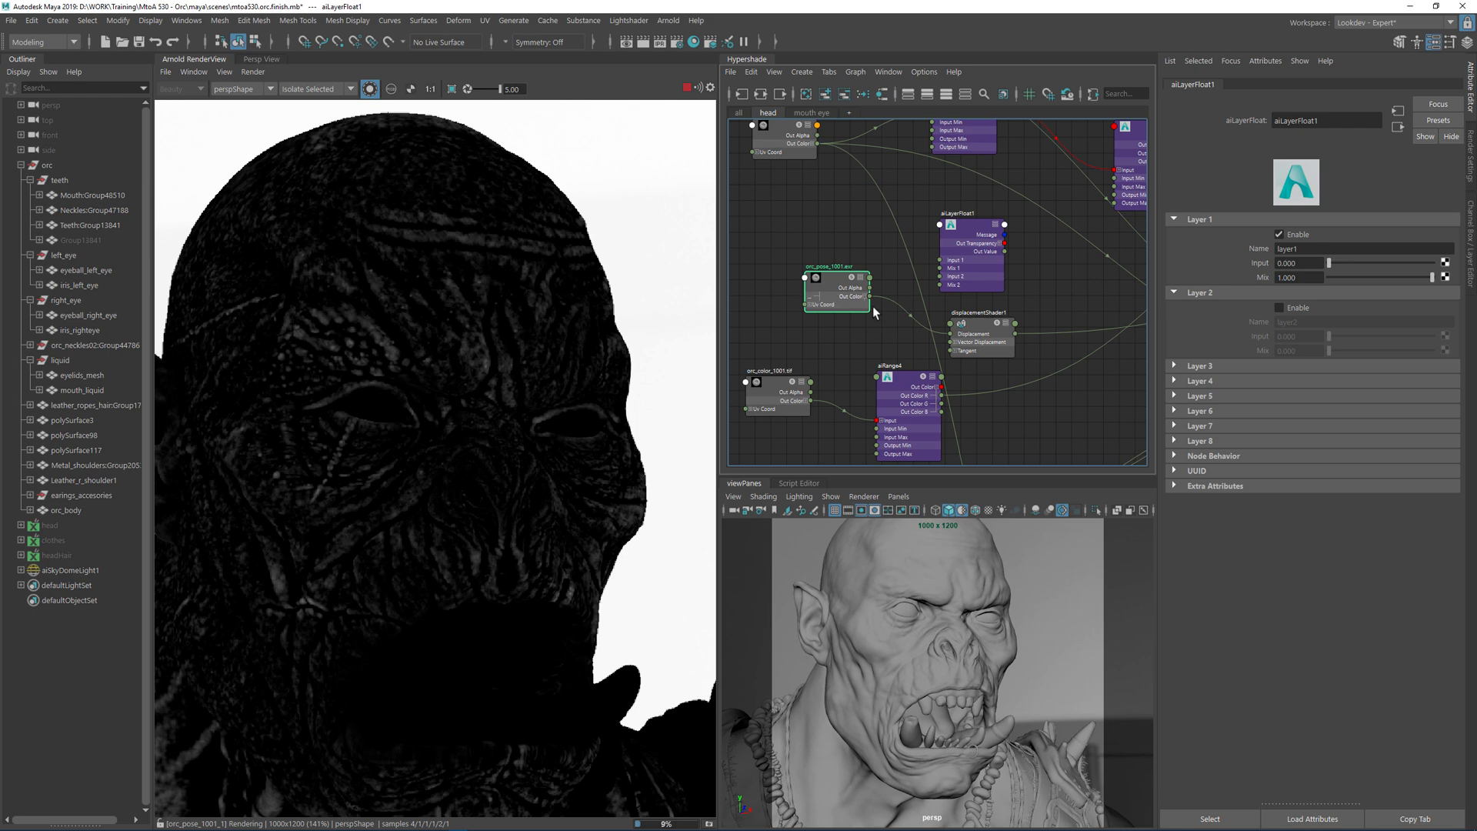
drag(922, 265, 939, 261)
alt+middle_drag(924, 212, 858, 258)
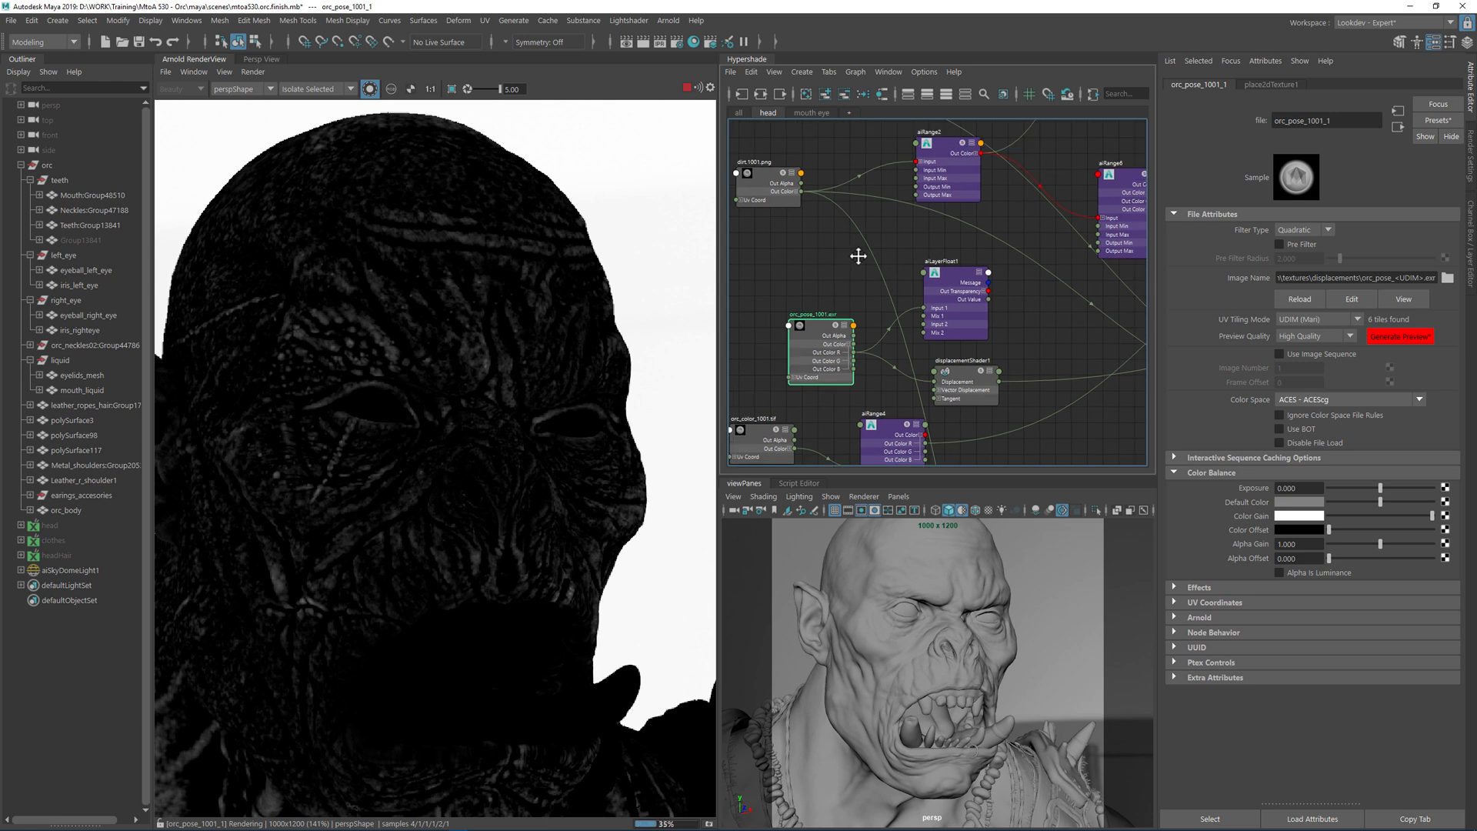
drag(263, 178, 522, 359)
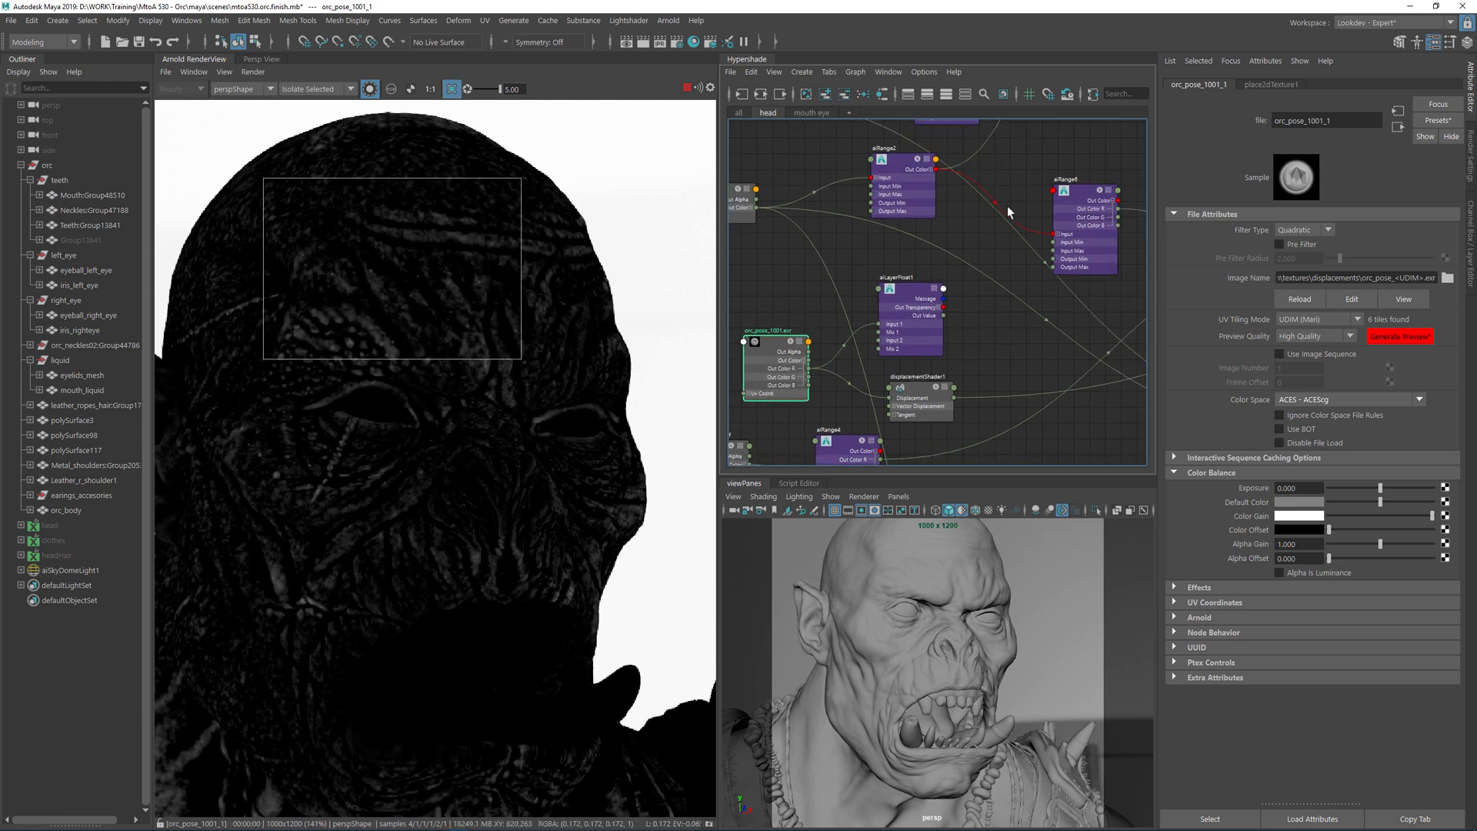
- Isolate the dirt texture in the render, reset the view exposure to 0 and restrict rendering to a forehead region
alt+middle_drag(783, 306, 857, 361)
scroll(929, 287, down, 3)
alt+middle_drag(1015, 148, 1027, 216)
click(977, 335)
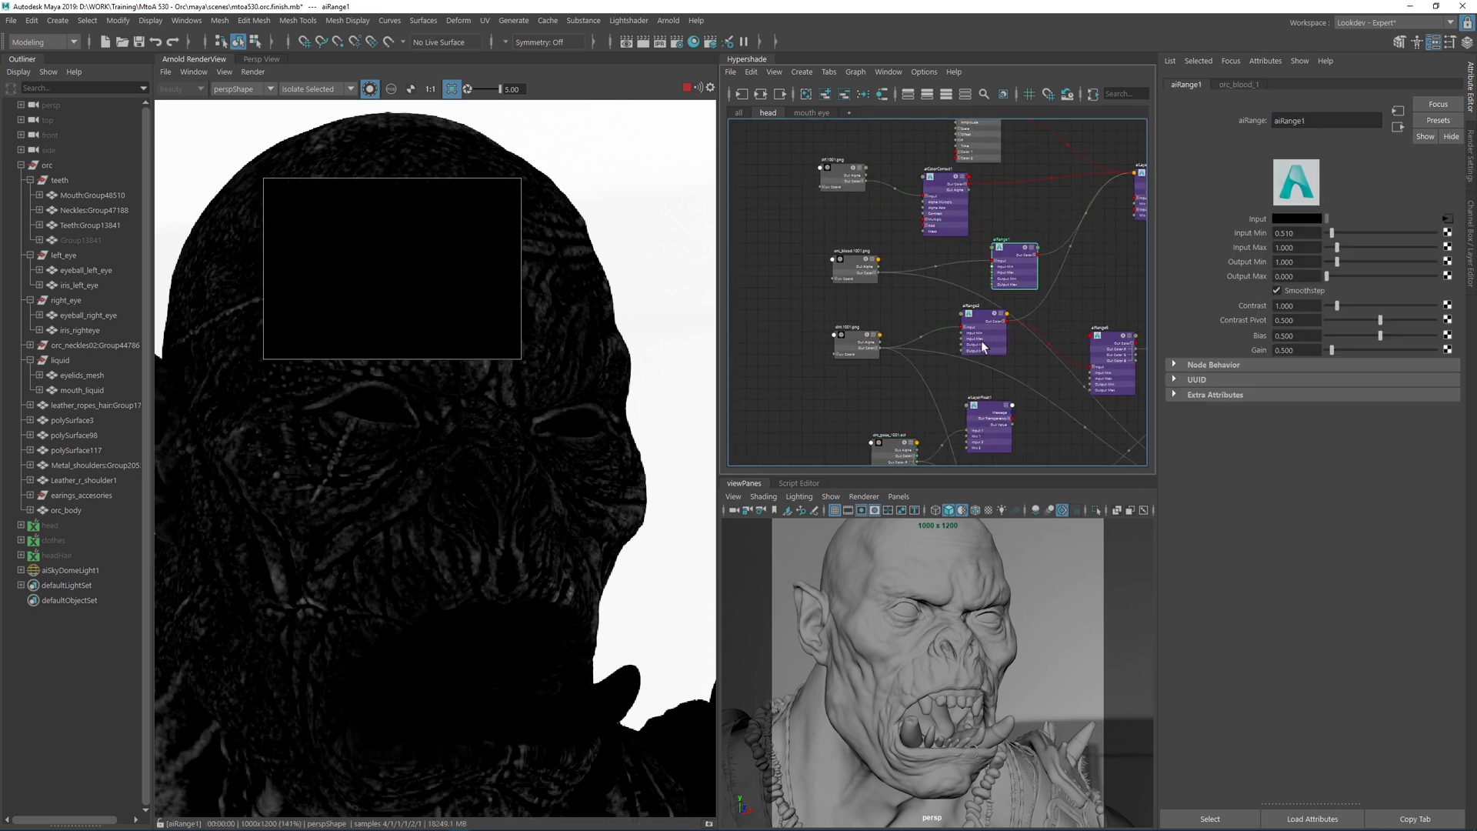
click(846, 338)
alt+middle_drag(887, 408, 792, 311)
click(456, 90)
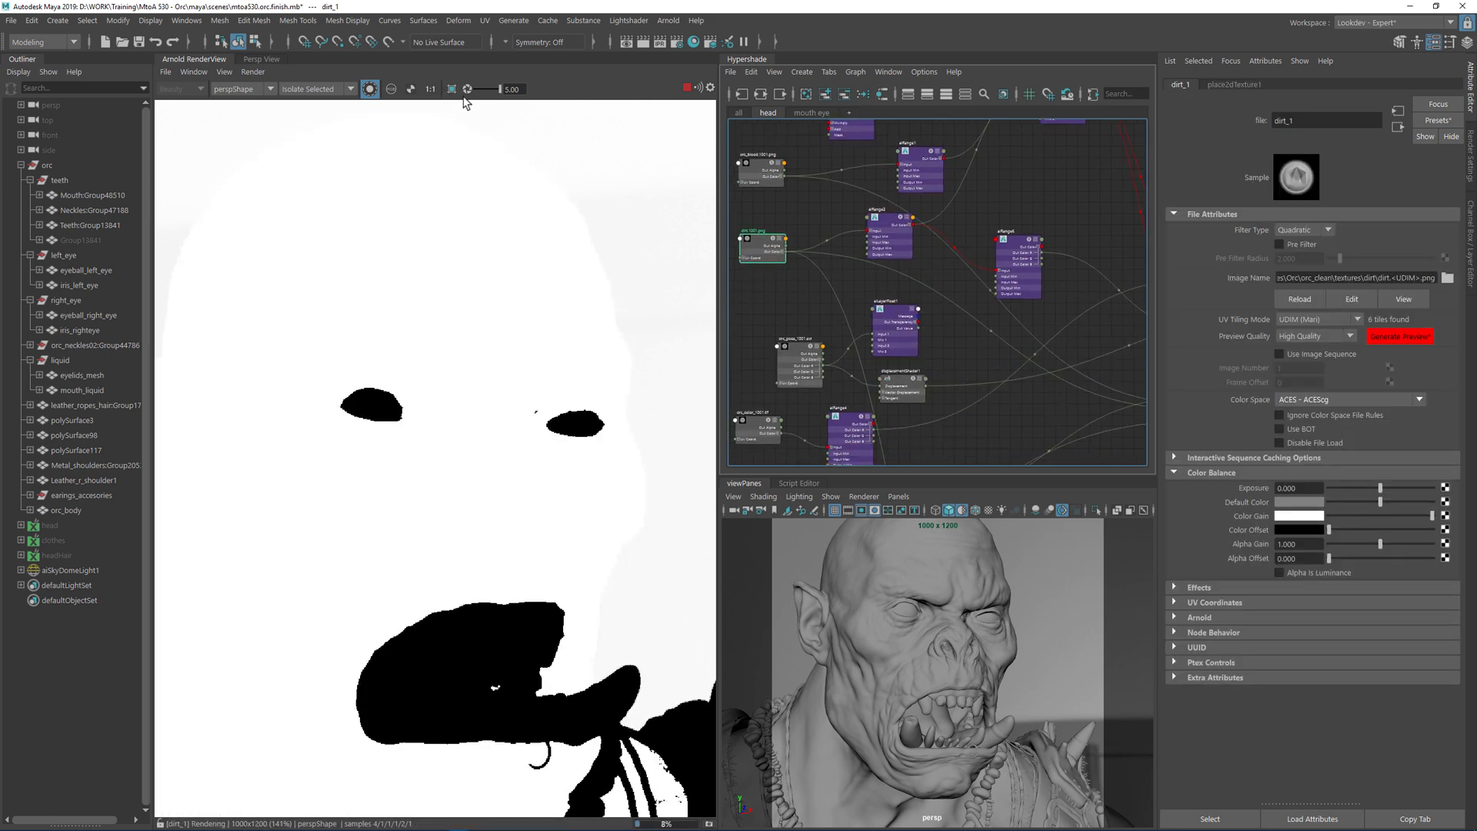
click(468, 89)
drag(359, 173, 610, 333)
- Add an aiRange node between the dirt texture and aiLayerFloat1 in the head shading network
click(791, 290)
key(Tab)
text(airan)
key(Down)
key(Return)
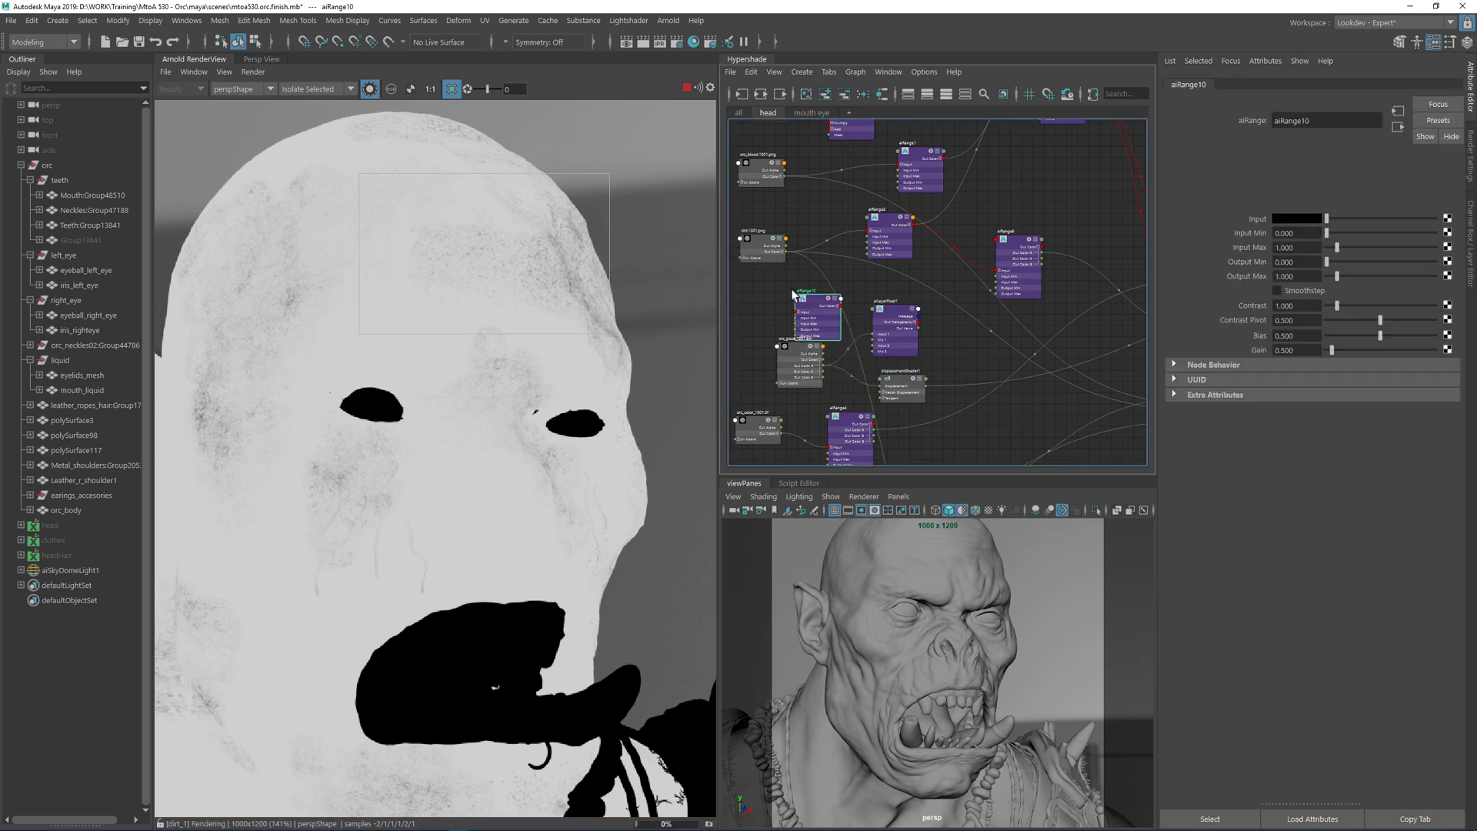
- Feed the dirt texture's color output into aiRange10's Input and connect aiRange10's red output to aiLayerFloat1's Mix 2
scroll(791, 288, up, 2)
drag(782, 236, 907, 380)
click(828, 295)
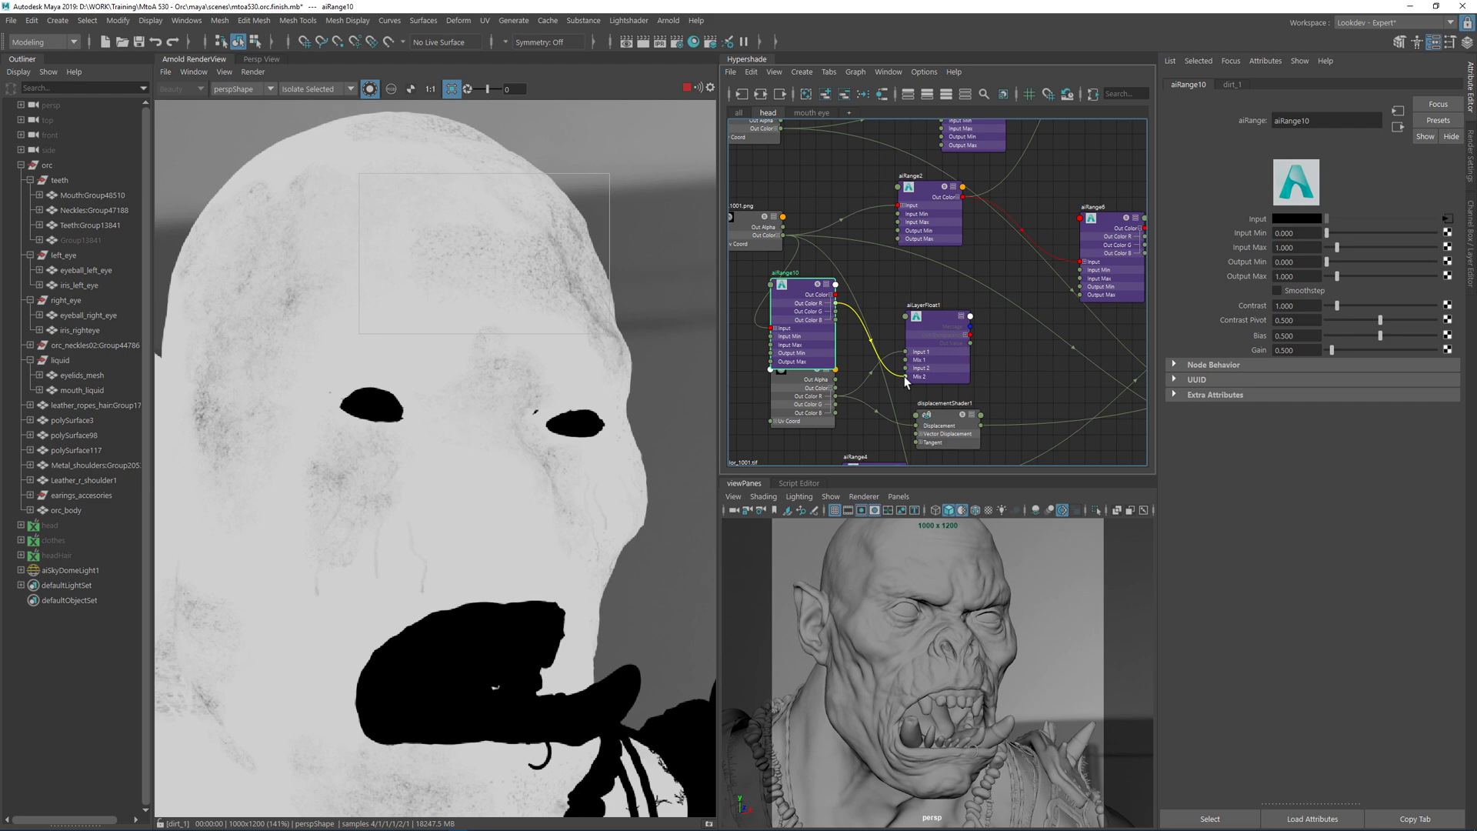
- Connect aiLayerFloat1's Out Transparency to the Id 2 input of the head surface shader
click(971, 336)
scroll(1011, 372, down, 1)
alt+middle_drag(1012, 370, 783, 290)
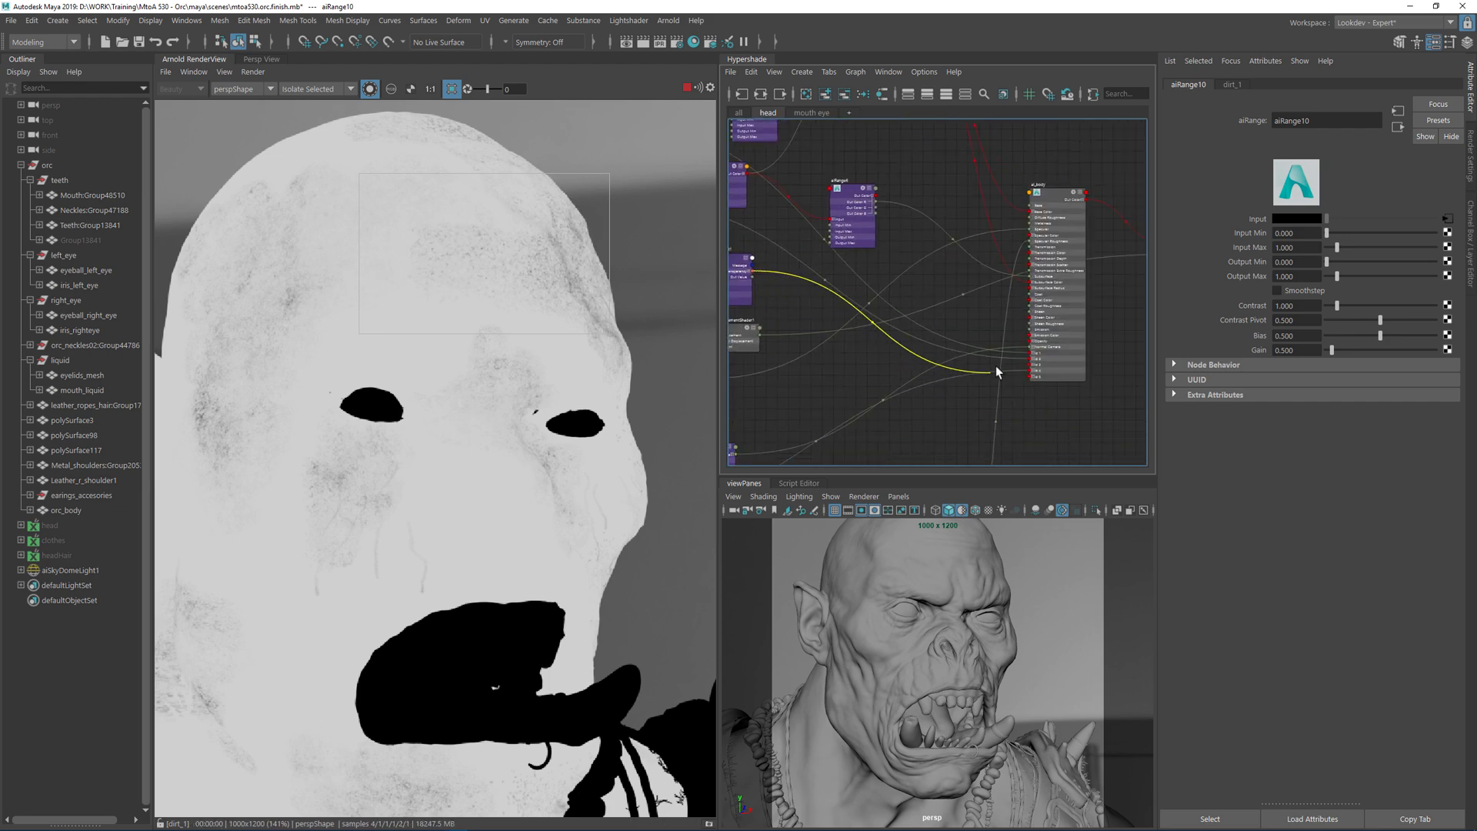
scroll(998, 367, up, 2)
click(1052, 357)
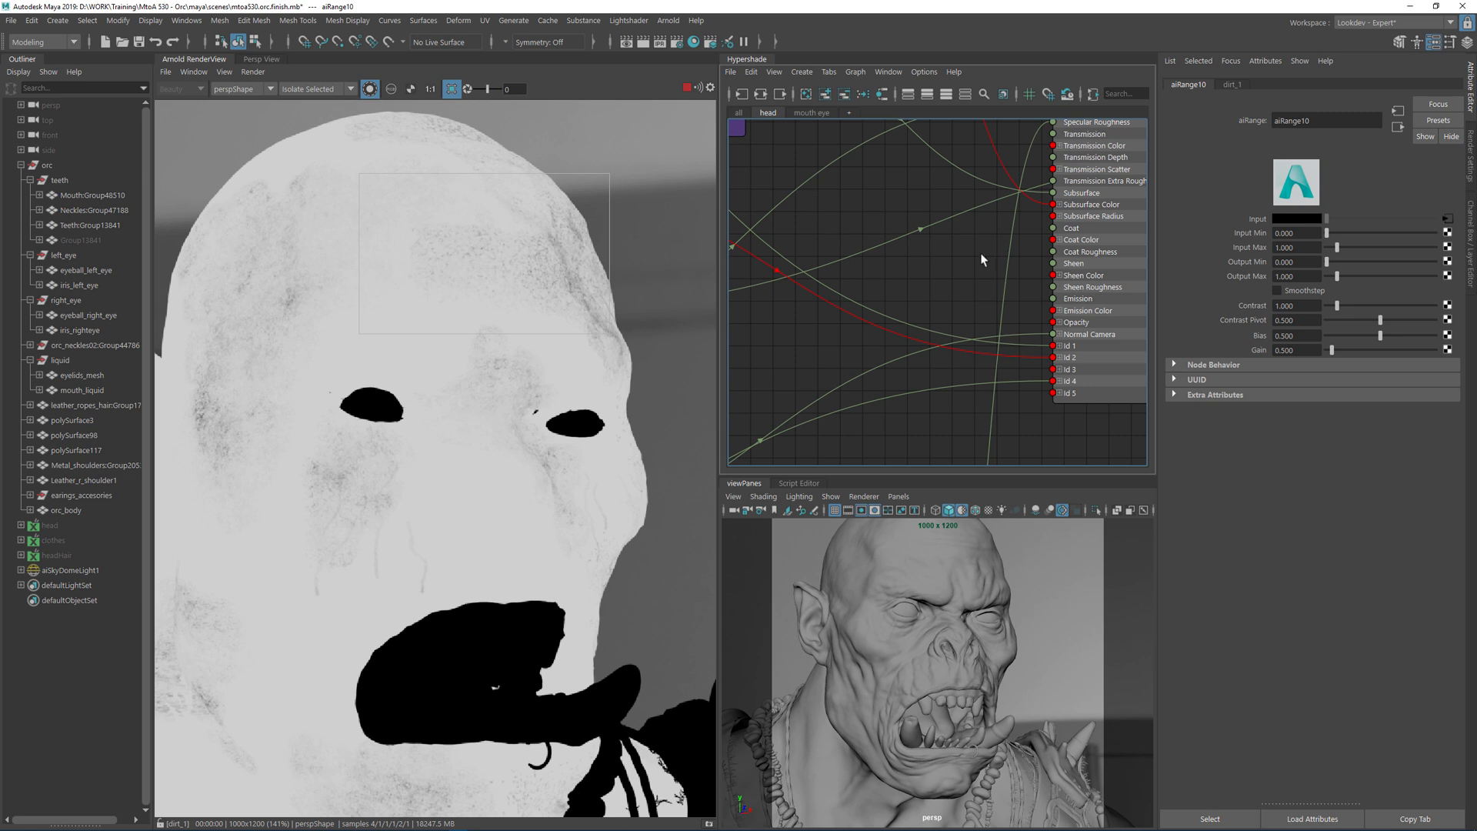
- Isolate aiLayerFloat1 in the forehead render region and raise the view exposure to 5
alt+middle_drag(739, 237, 943, 267)
alt+middle_drag(796, 187, 1036, 261)
click(1036, 261)
click(921, 275)
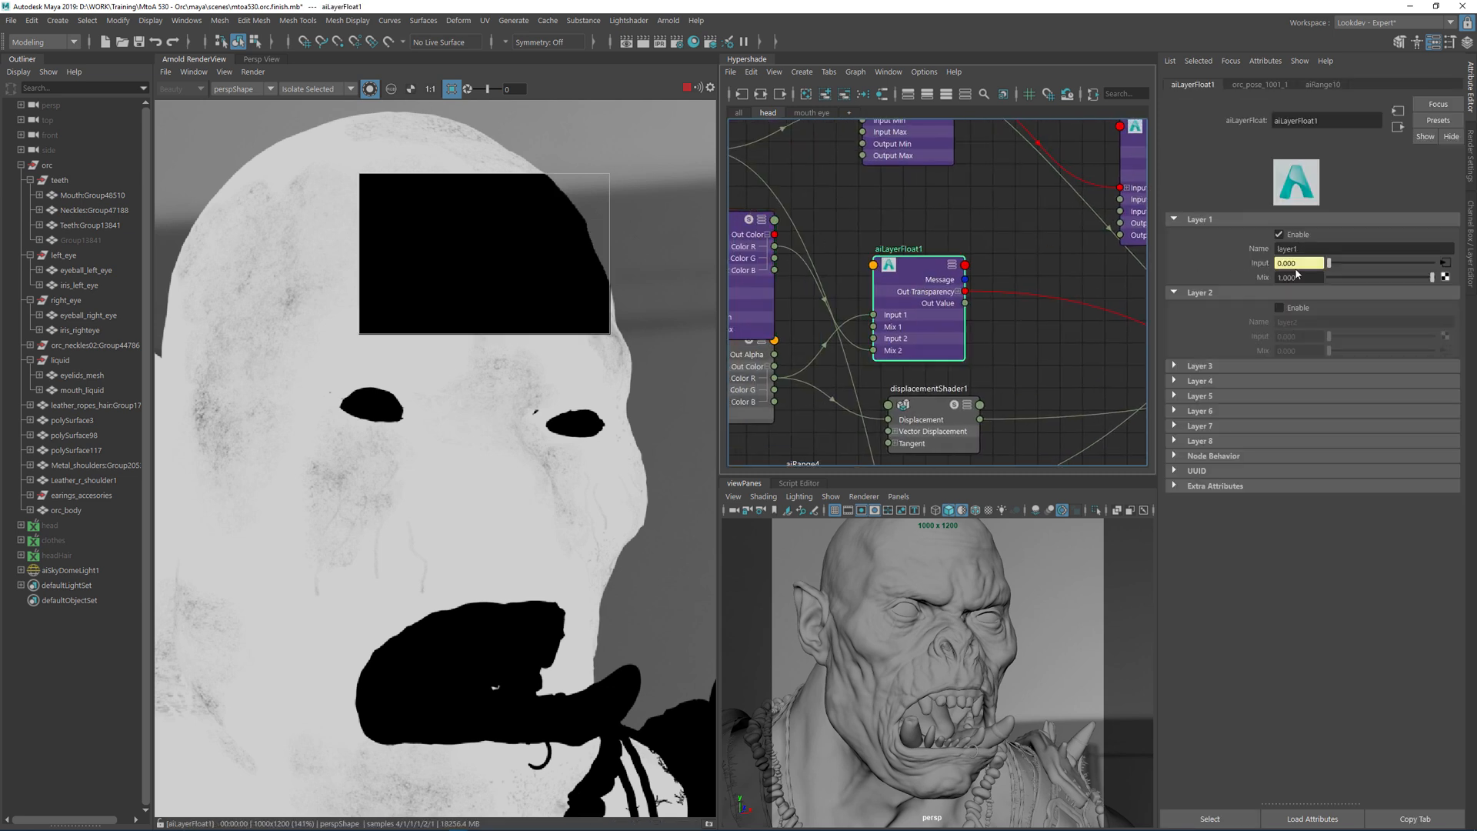
drag(488, 89, 508, 96)
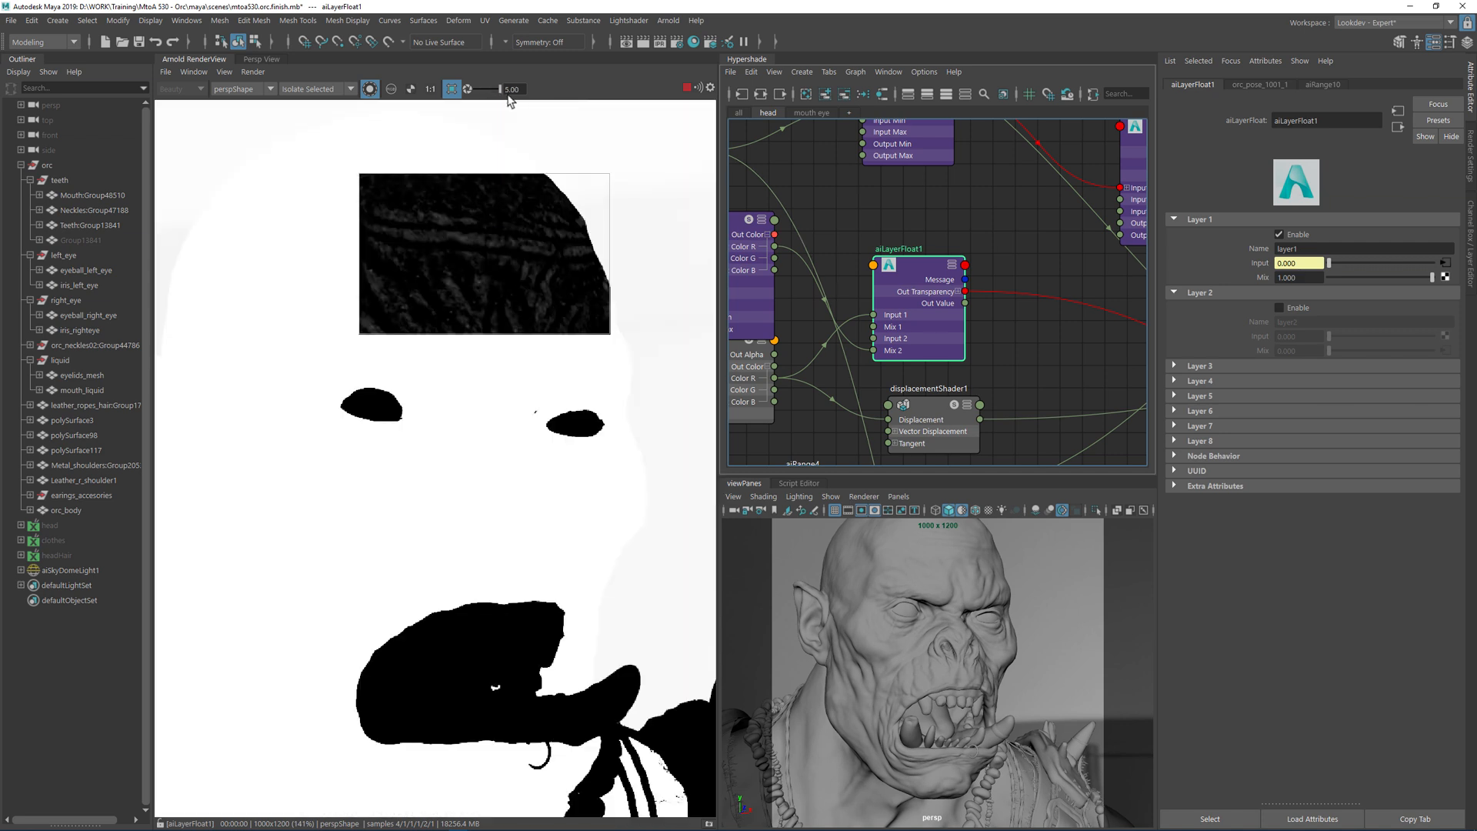
- Enable Layer 2 of aiLayerFloat1, disable Layer 1 and set the Layer 2 Input to 0.5
click(1291, 307)
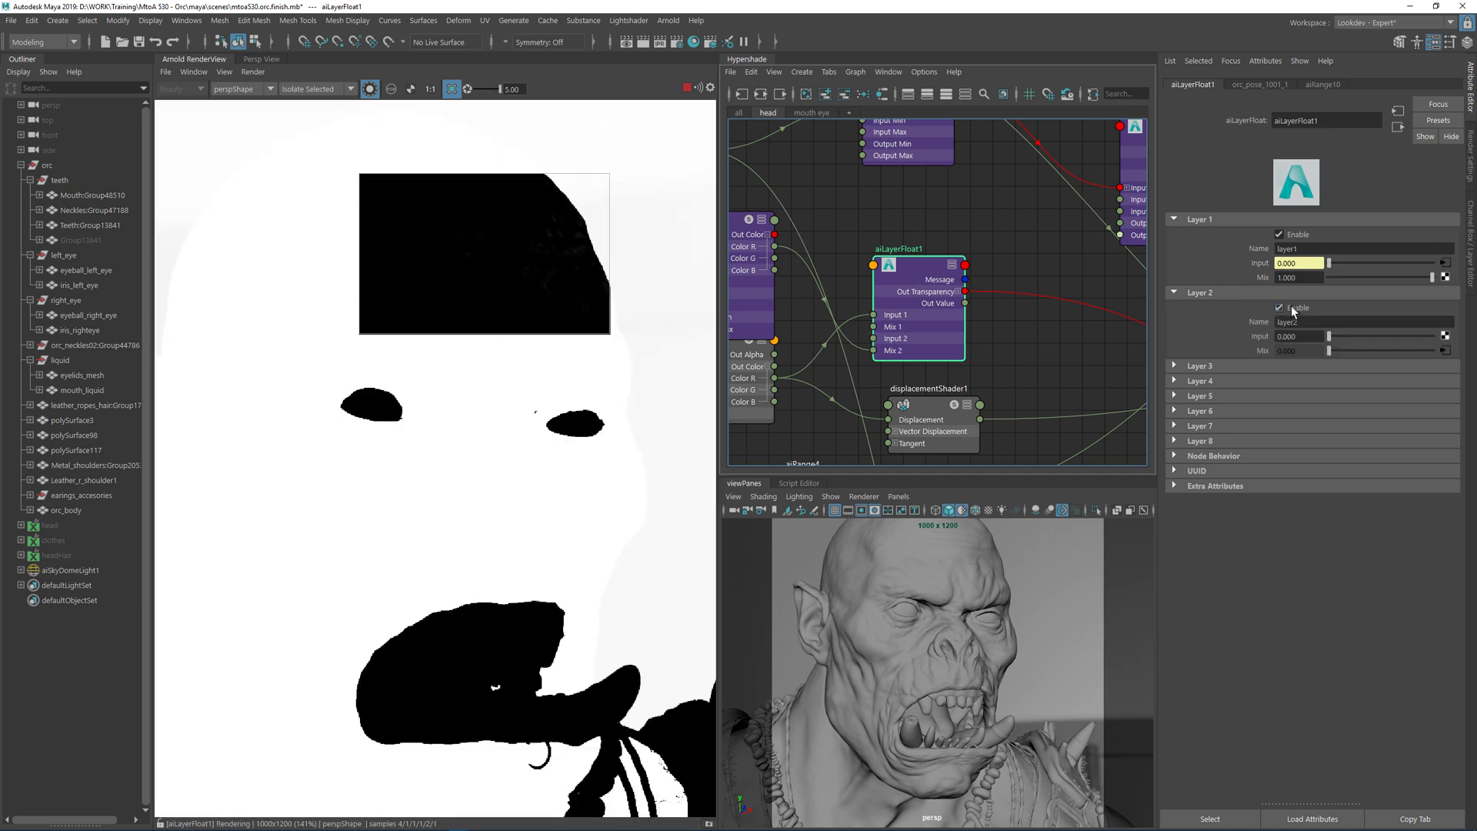
drag(1329, 337, 1365, 337)
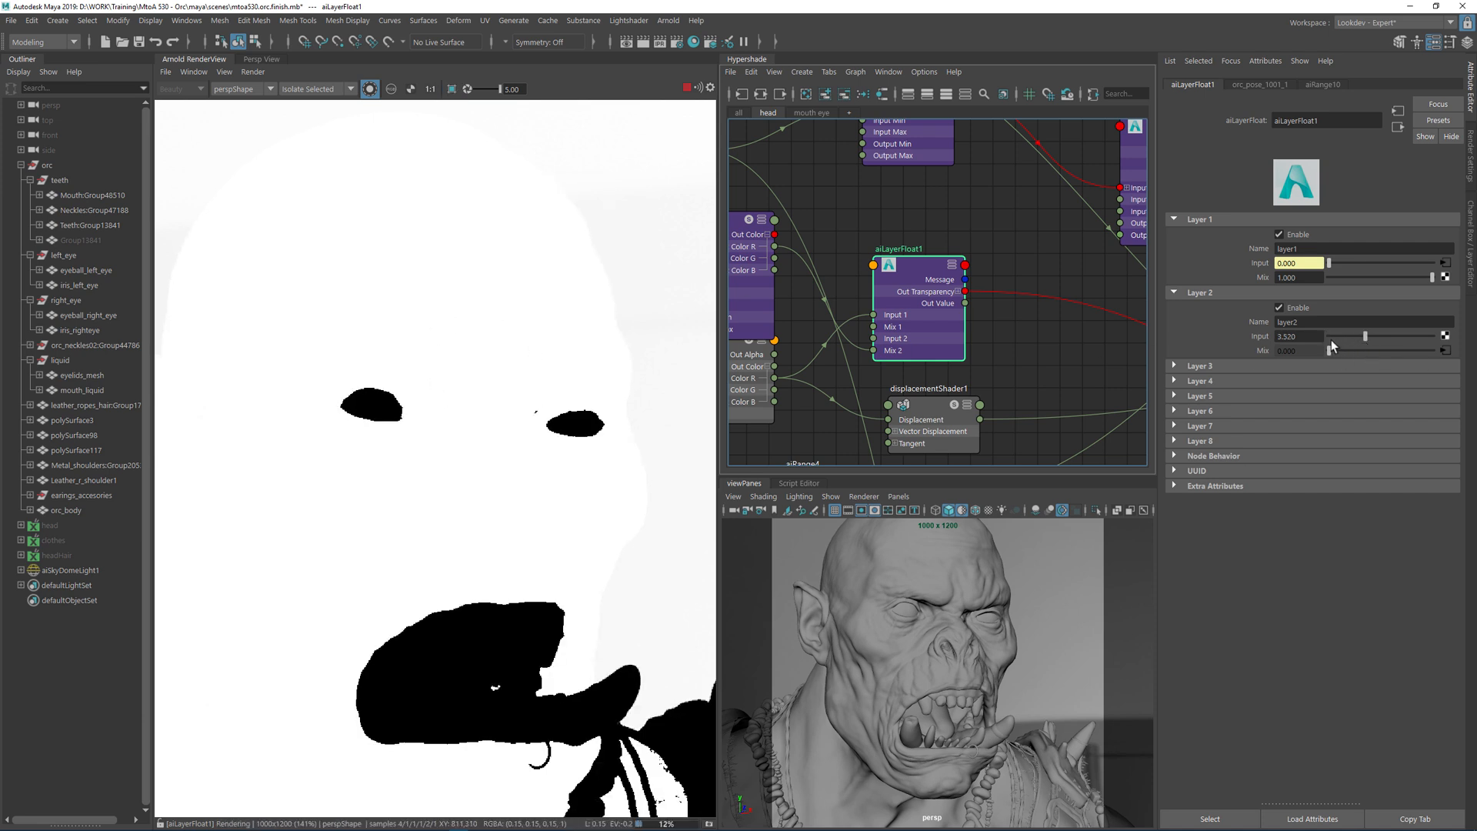
click(1280, 235)
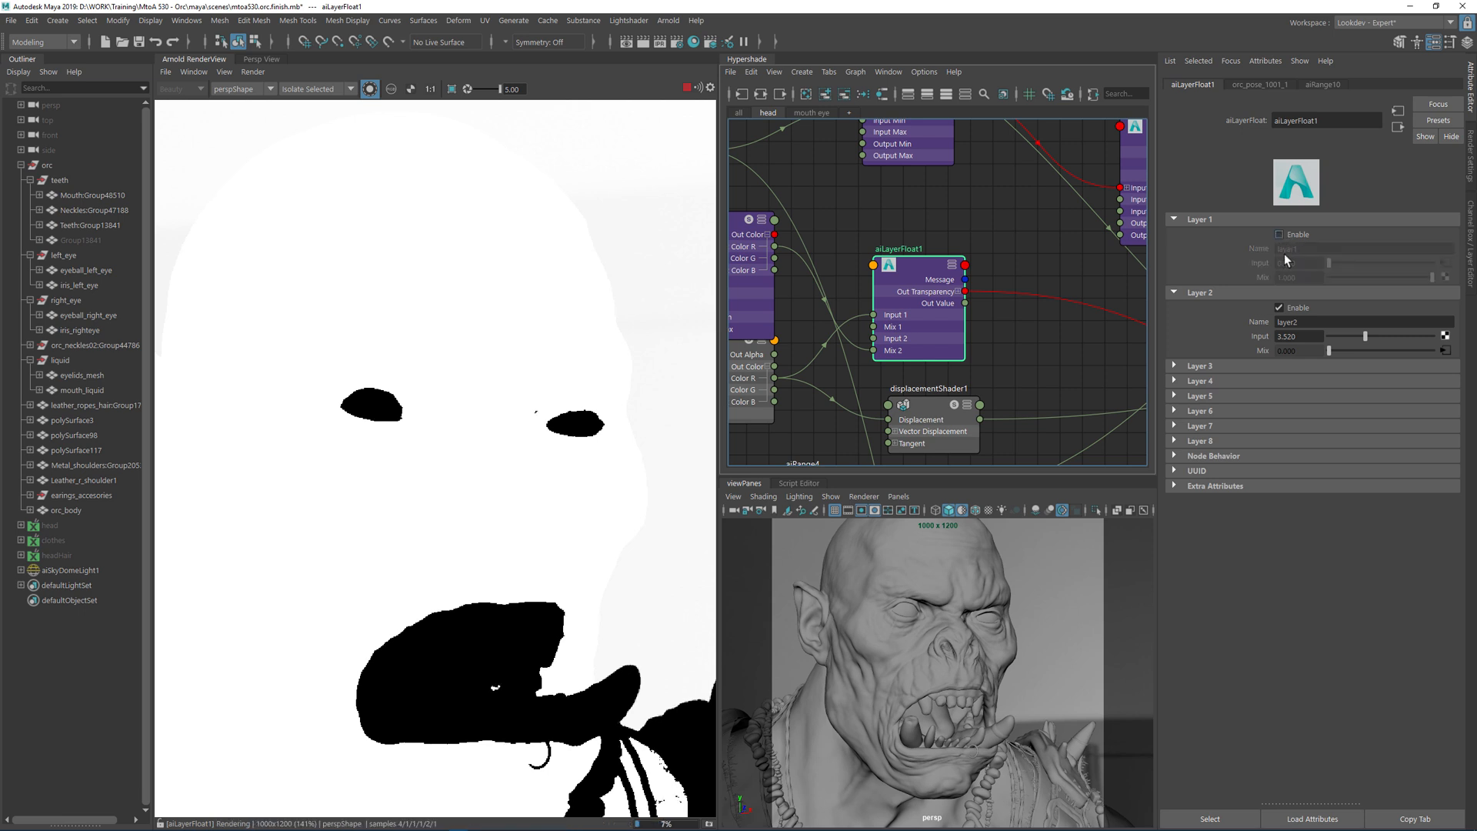
drag(1299, 336, 1220, 339)
text(0.5)
key(Return)
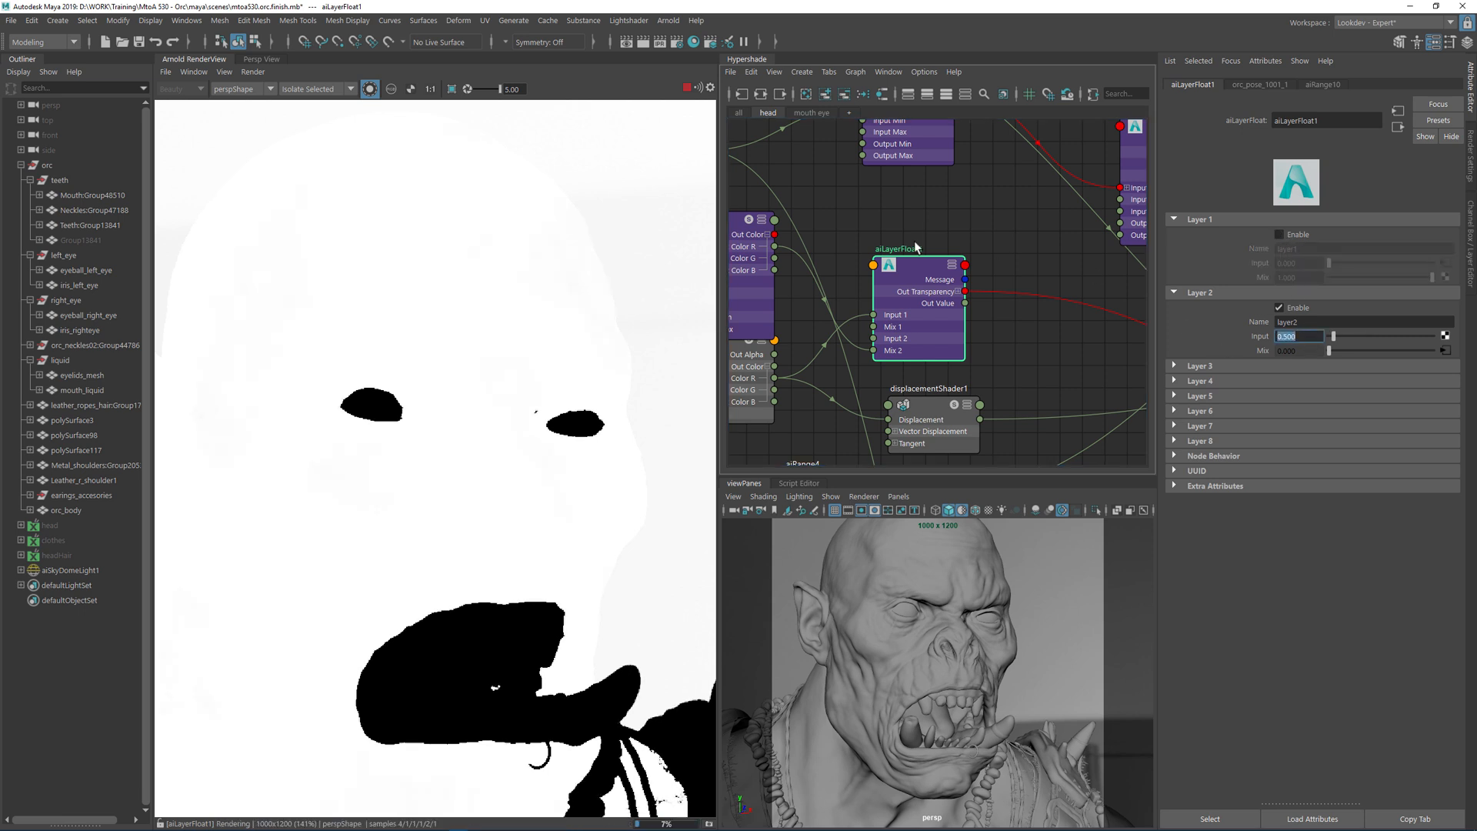
- Reset the render view exposure to 0 and lower aiLayerFloat1's Layer 2 Input to 0.1
click(468, 91)
middle_drag(407, 257, 473, 269)
click(1297, 336)
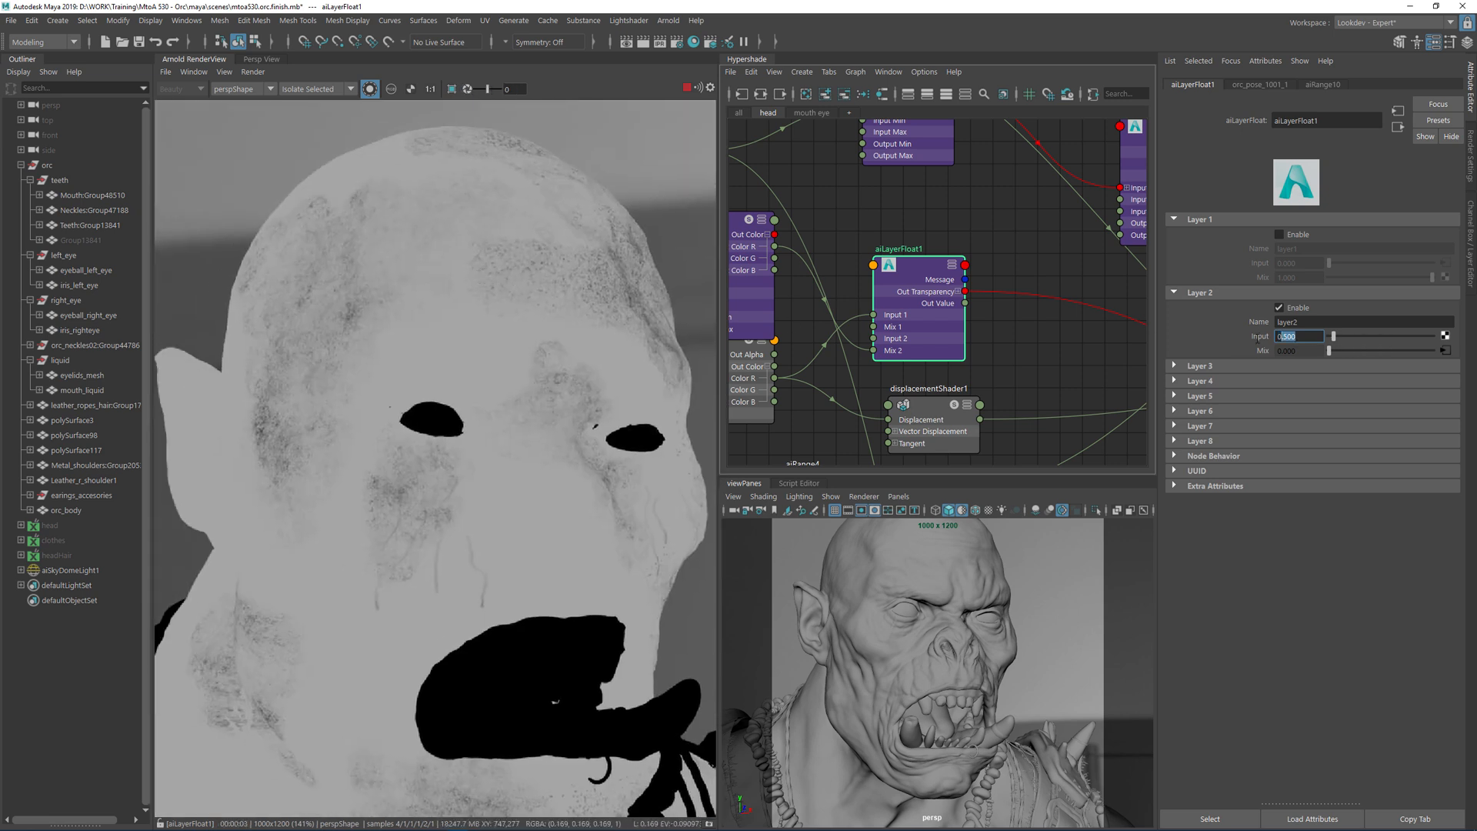
text(0.1)
key(Return)
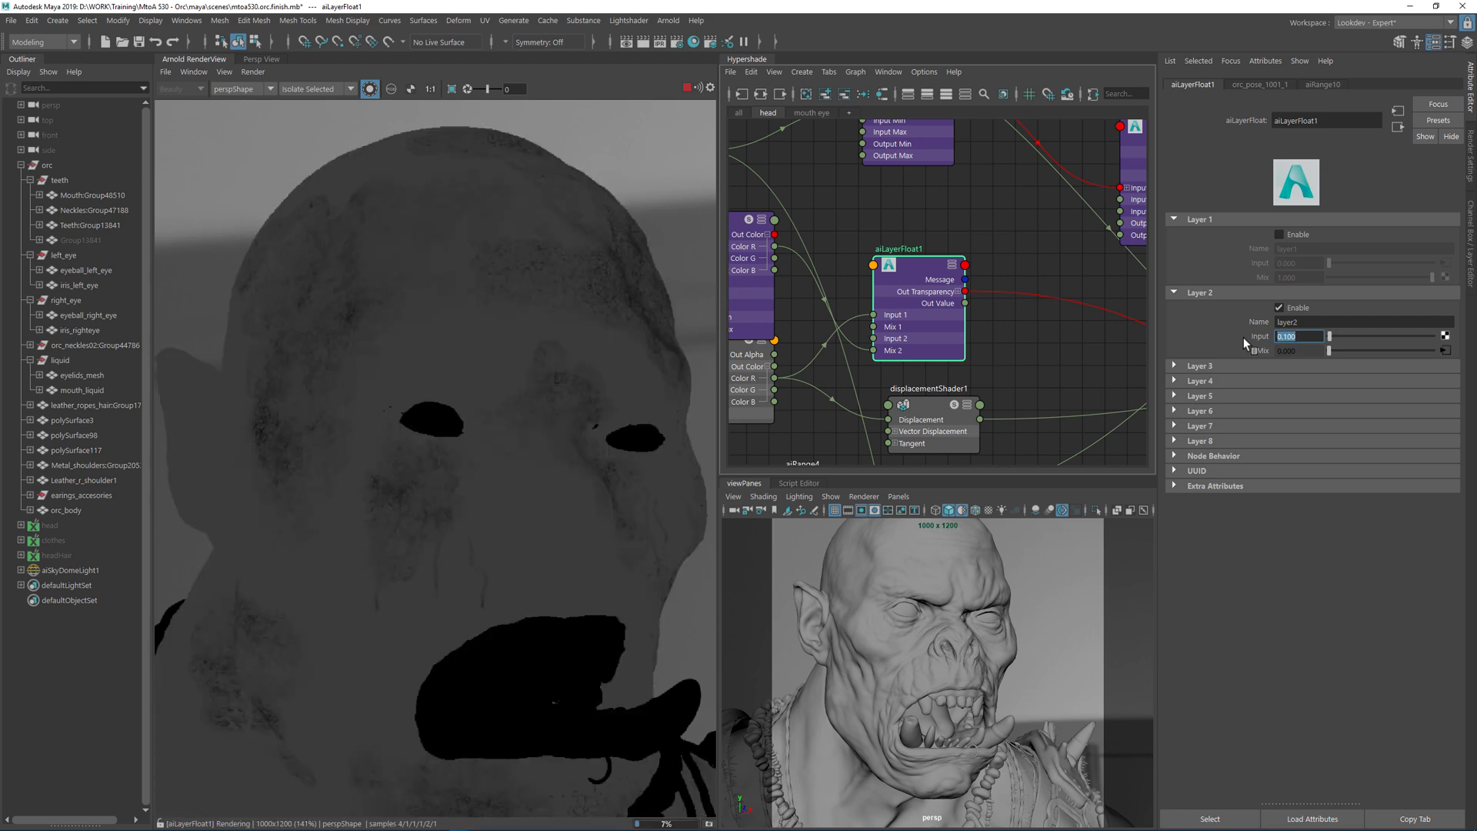
- Invert the dirt mask in aiRange10 with Smoothstep enabled, Output Min 1 and Output Max 0
alt+middle_drag(878, 239, 1055, 247)
drag(903, 241, 898, 242)
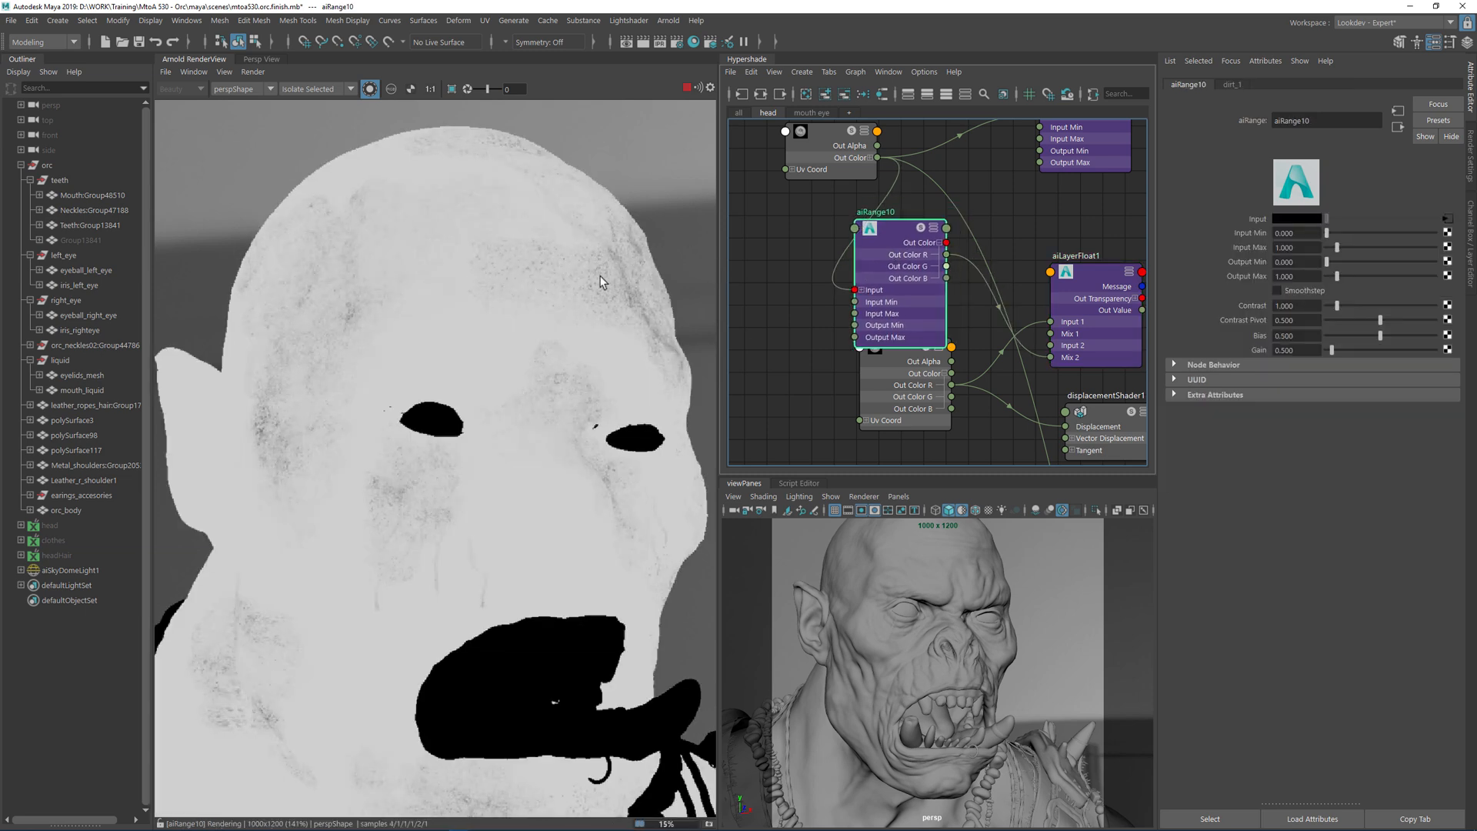
click(1277, 290)
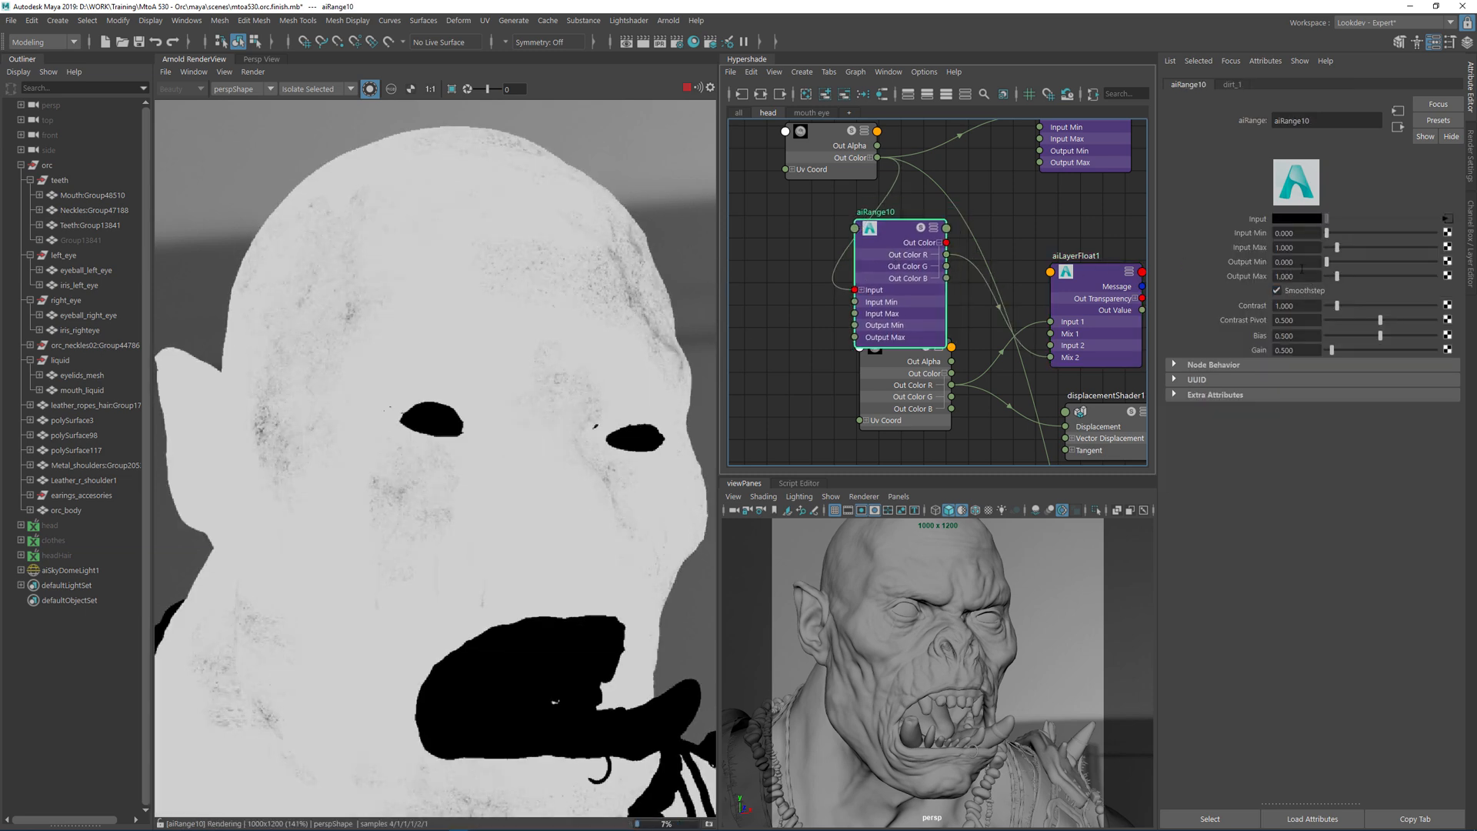
drag(1298, 262, 1243, 275)
text(1)
key(Tab)
text(0)
key(Return)
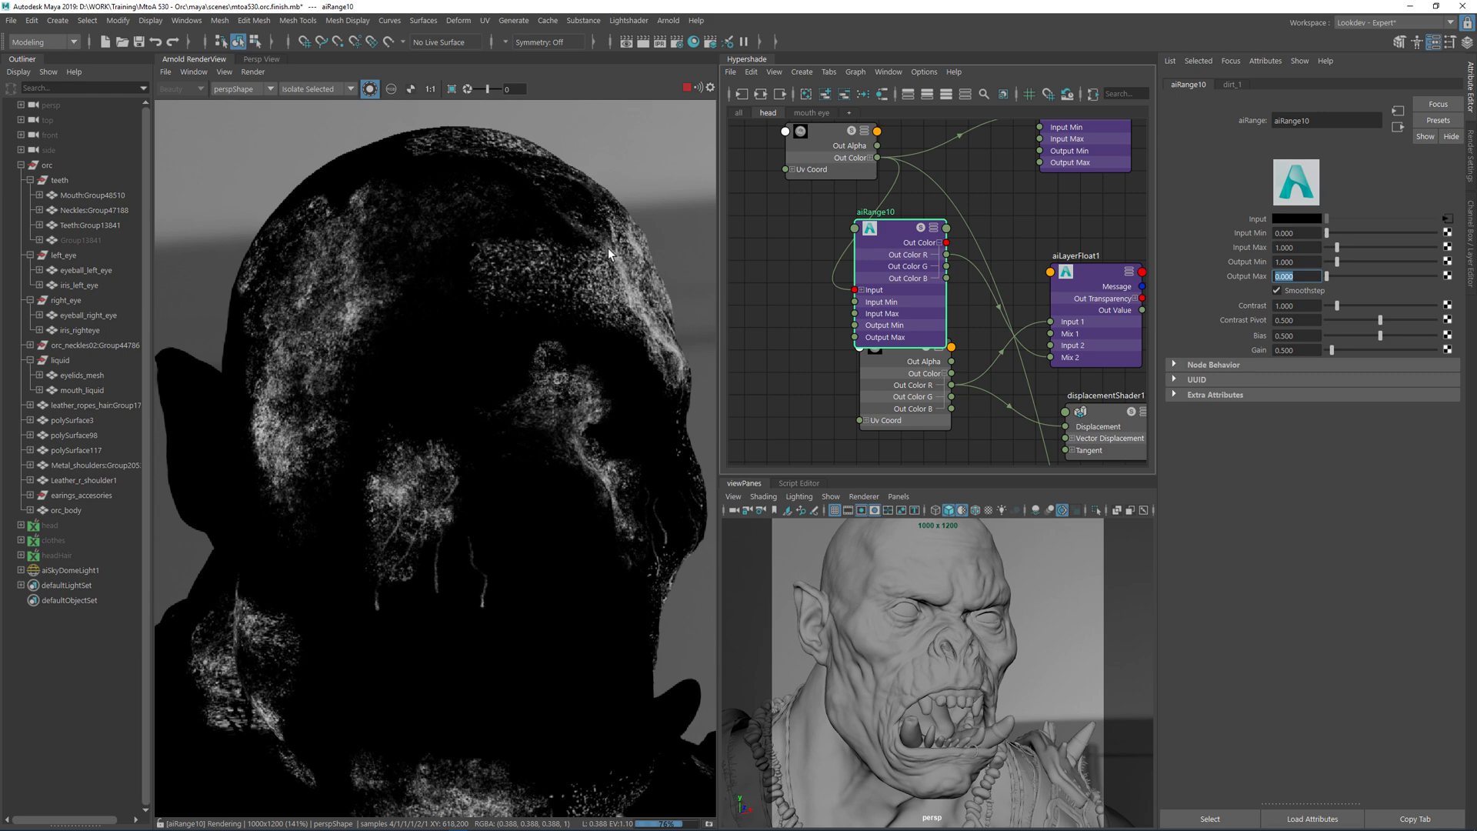
- Tighten aiRange10's mask contrast by setting Input Max to 0.8 and Input Min to 0.7
drag(1317, 247, 1240, 246)
text(0.8)
key(Return)
key(shift+Tab)
text(.)
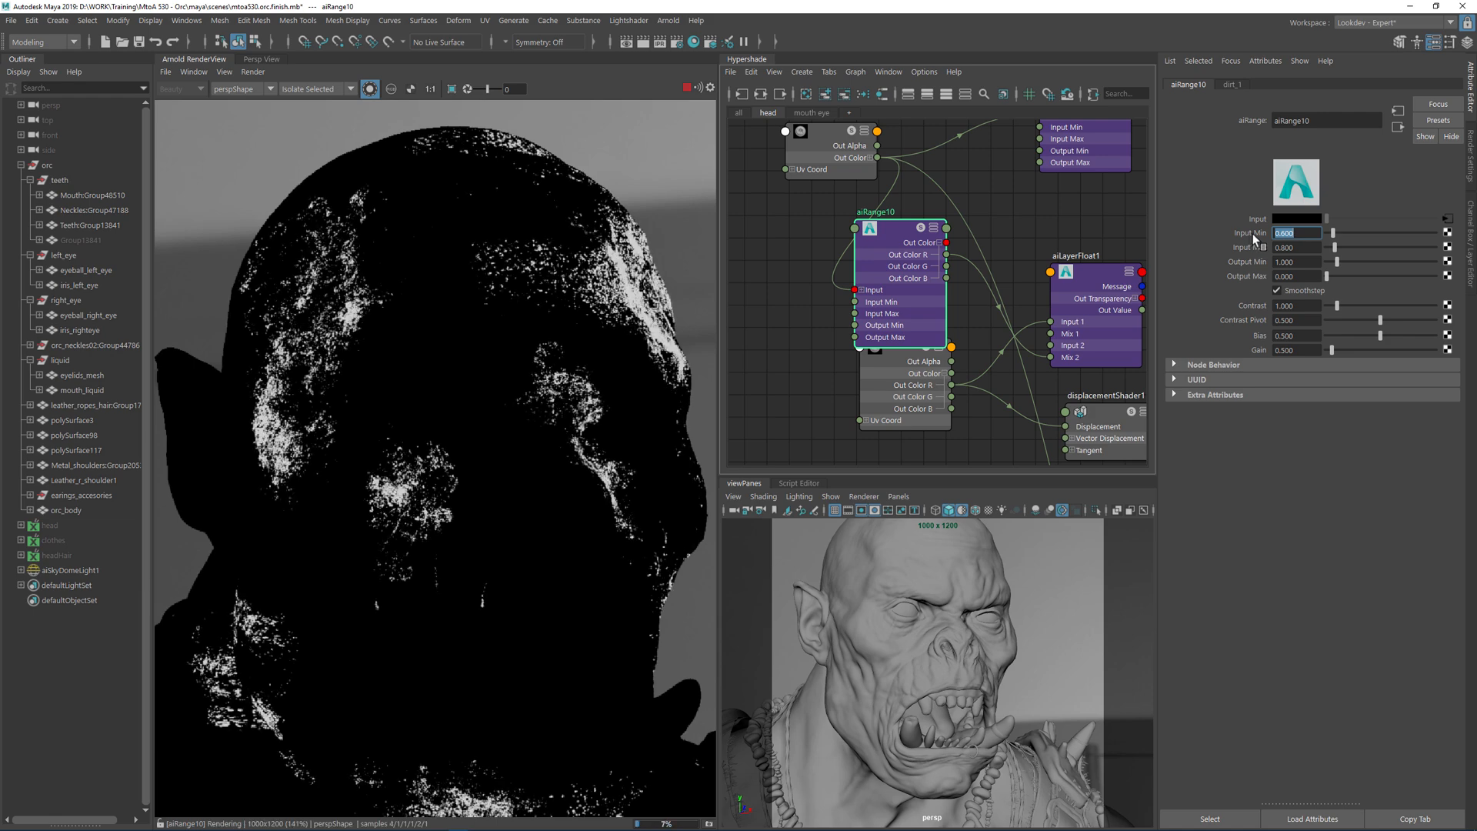
text(.7)
key(Return)
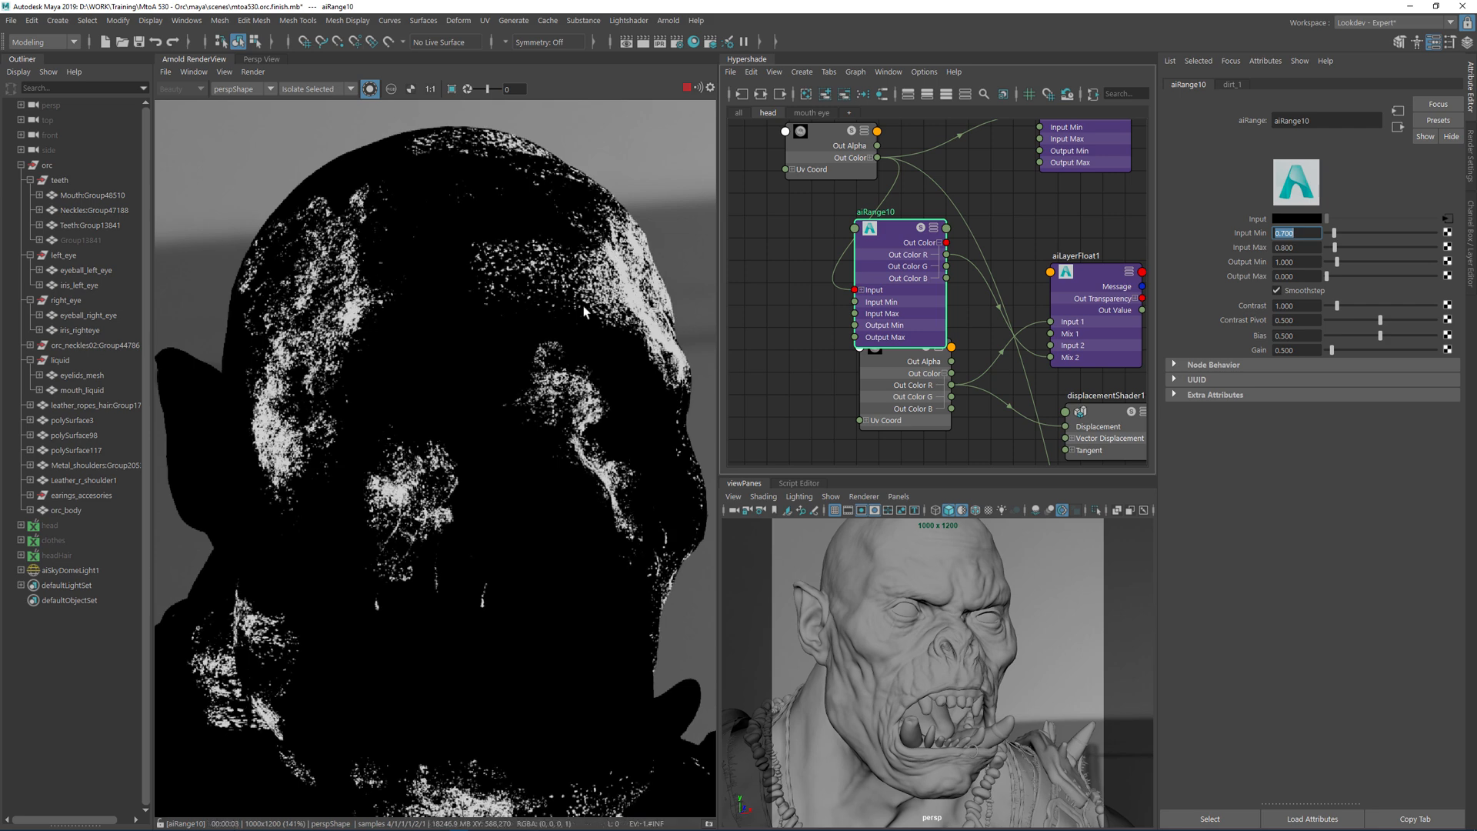
- Collapse the aiRange10 node, re-enable Layer 1 of aiLayerFloat1 and view the layered result at exposure 5
mouse_move(905, 229)
mouse_down()
mouse_move(917, 231)
mouse_move(896, 246)
mouse_up()
key(1)
alt+middle_drag(1008, 209, 874, 173)
click(959, 246)
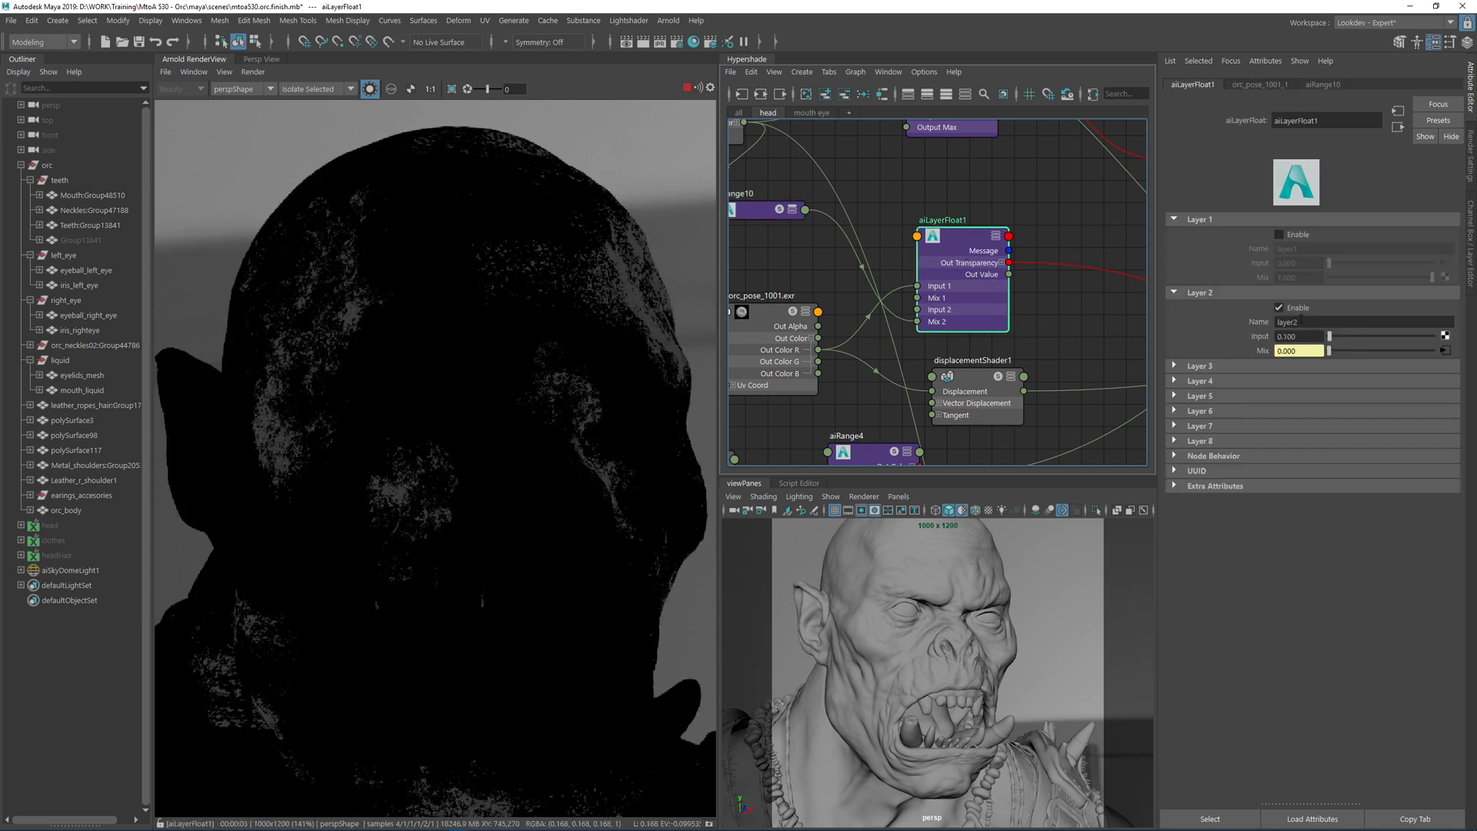
click(1281, 236)
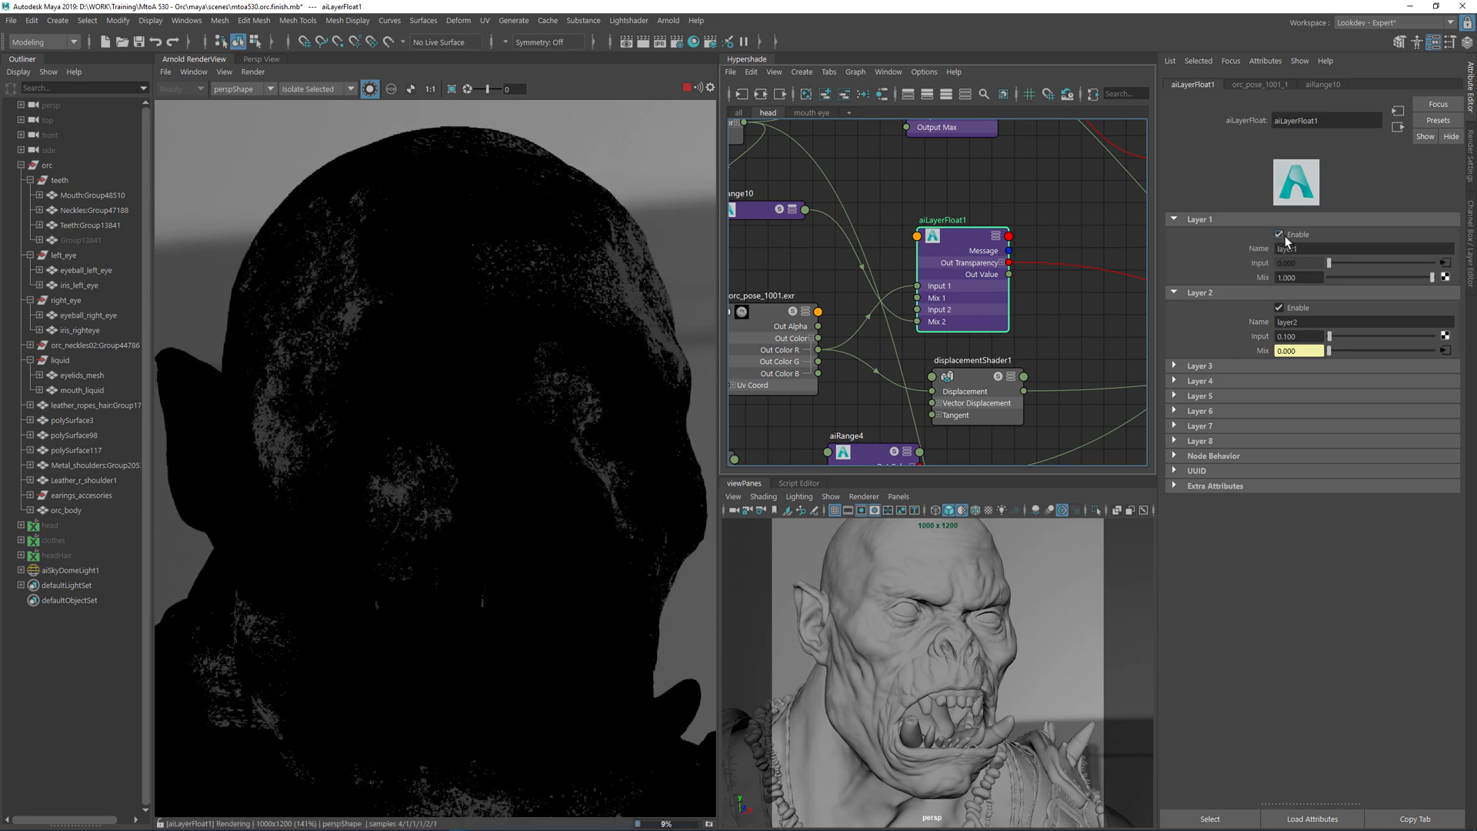
drag(495, 90, 507, 96)
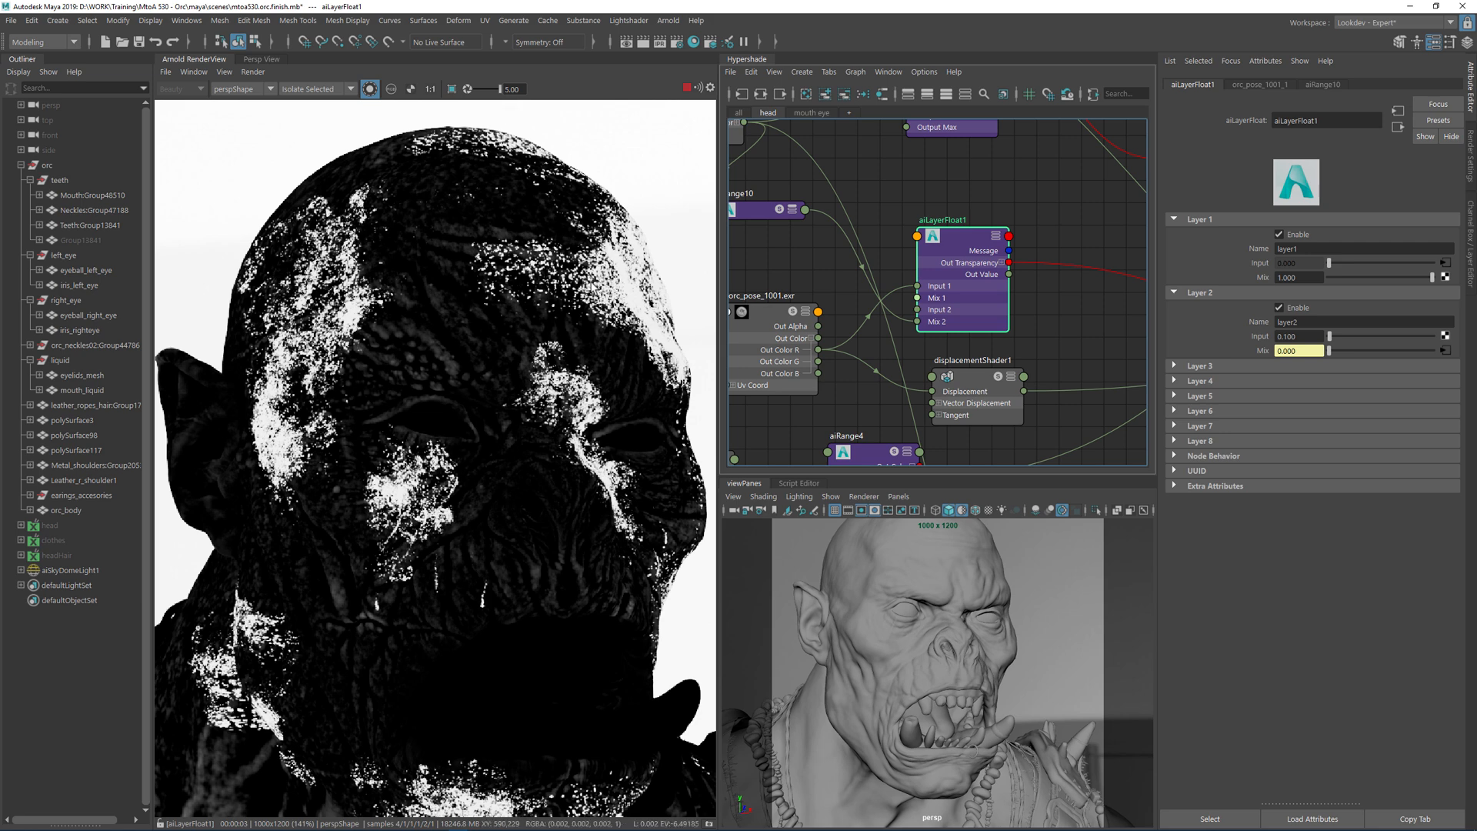
- Examine the blend around the eyes and reduce aiLayerFloat1's Layer 2 Input to 0.05, finally to 0.005
scroll(589, 280, up, 1)
scroll(429, 364, up, 1)
scroll(408, 373, up, 1)
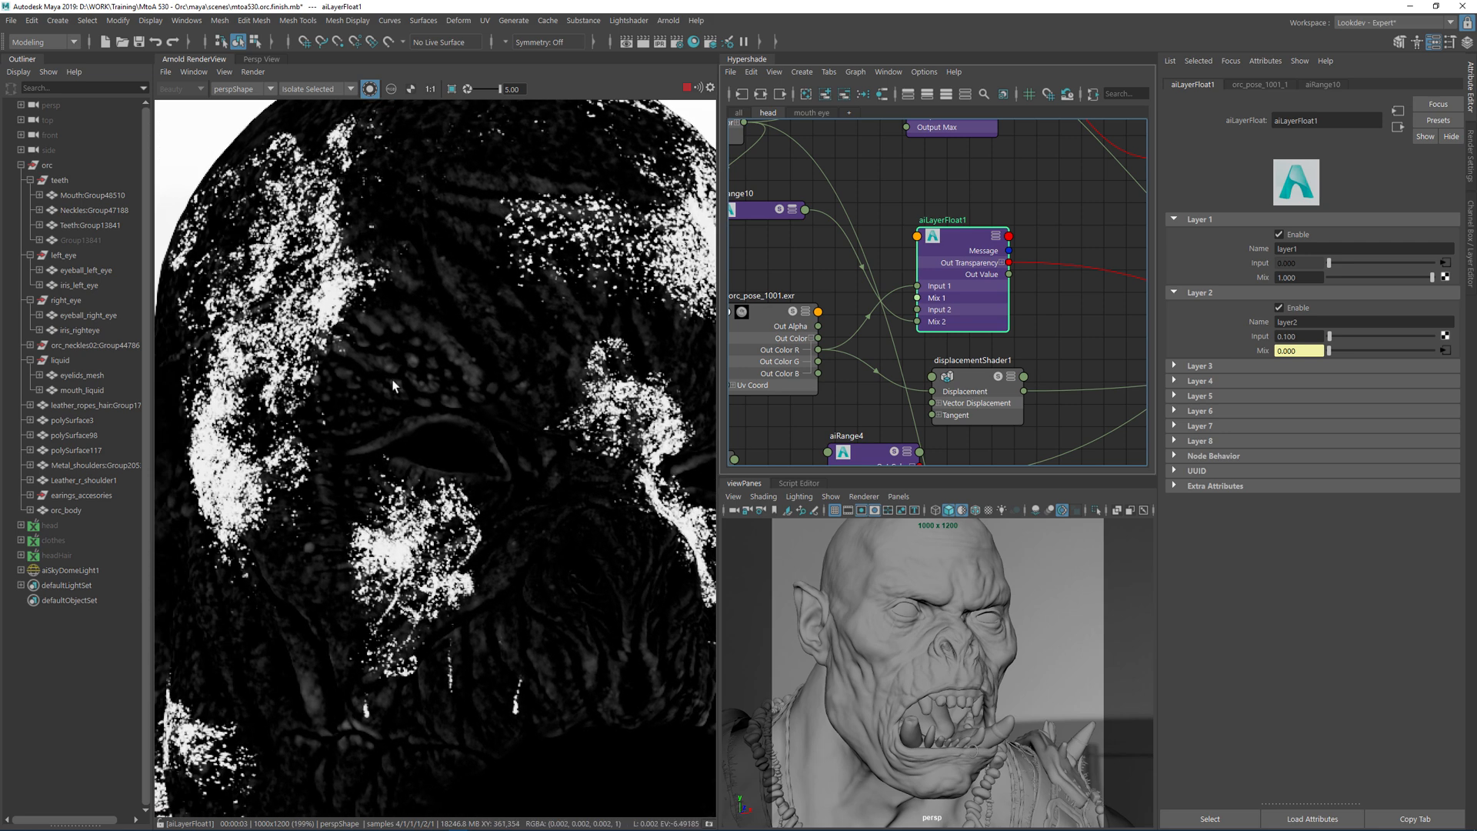
scroll(425, 359, up, 2)
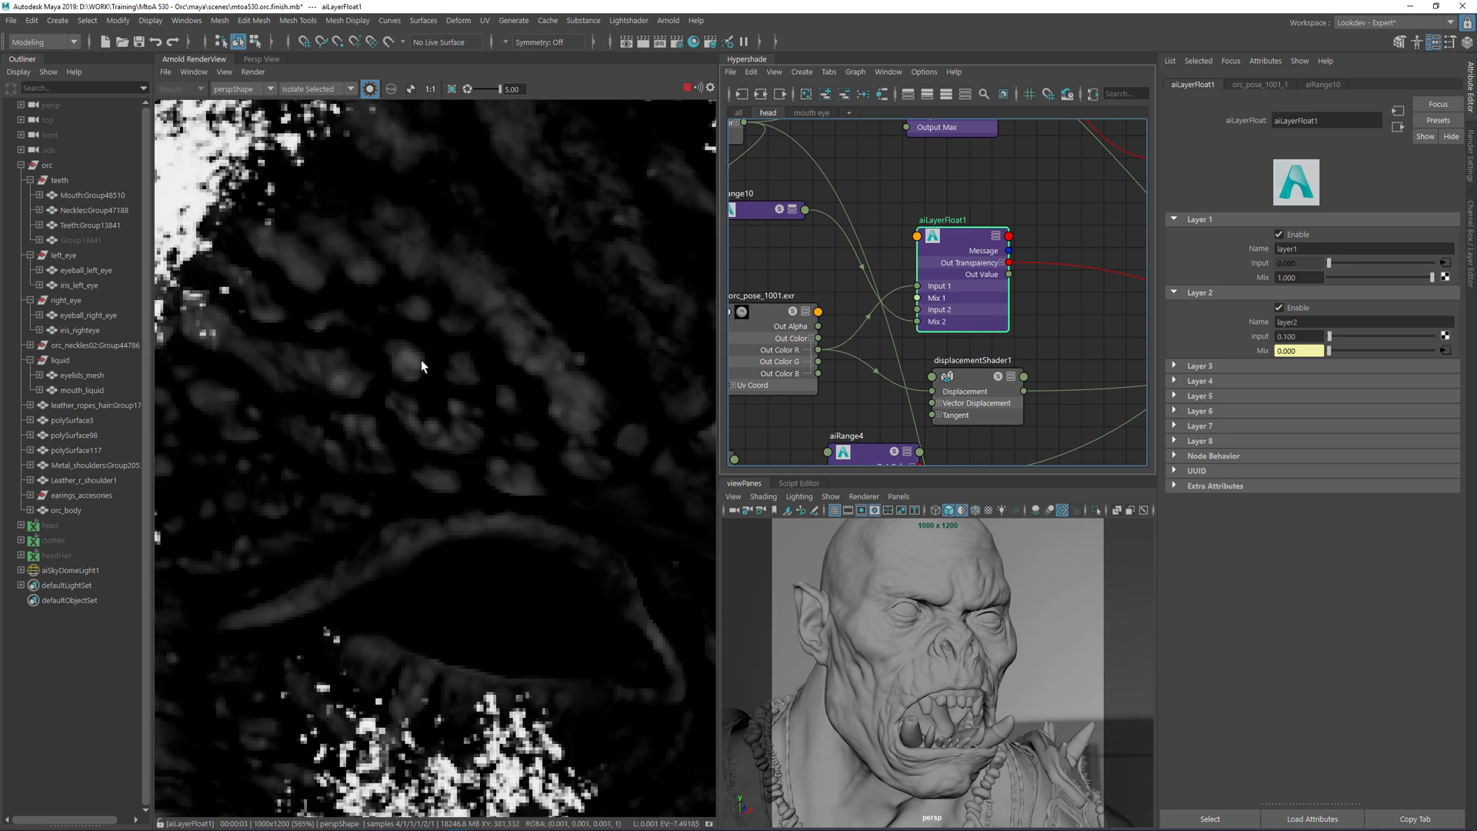
scroll(399, 361, down, 2)
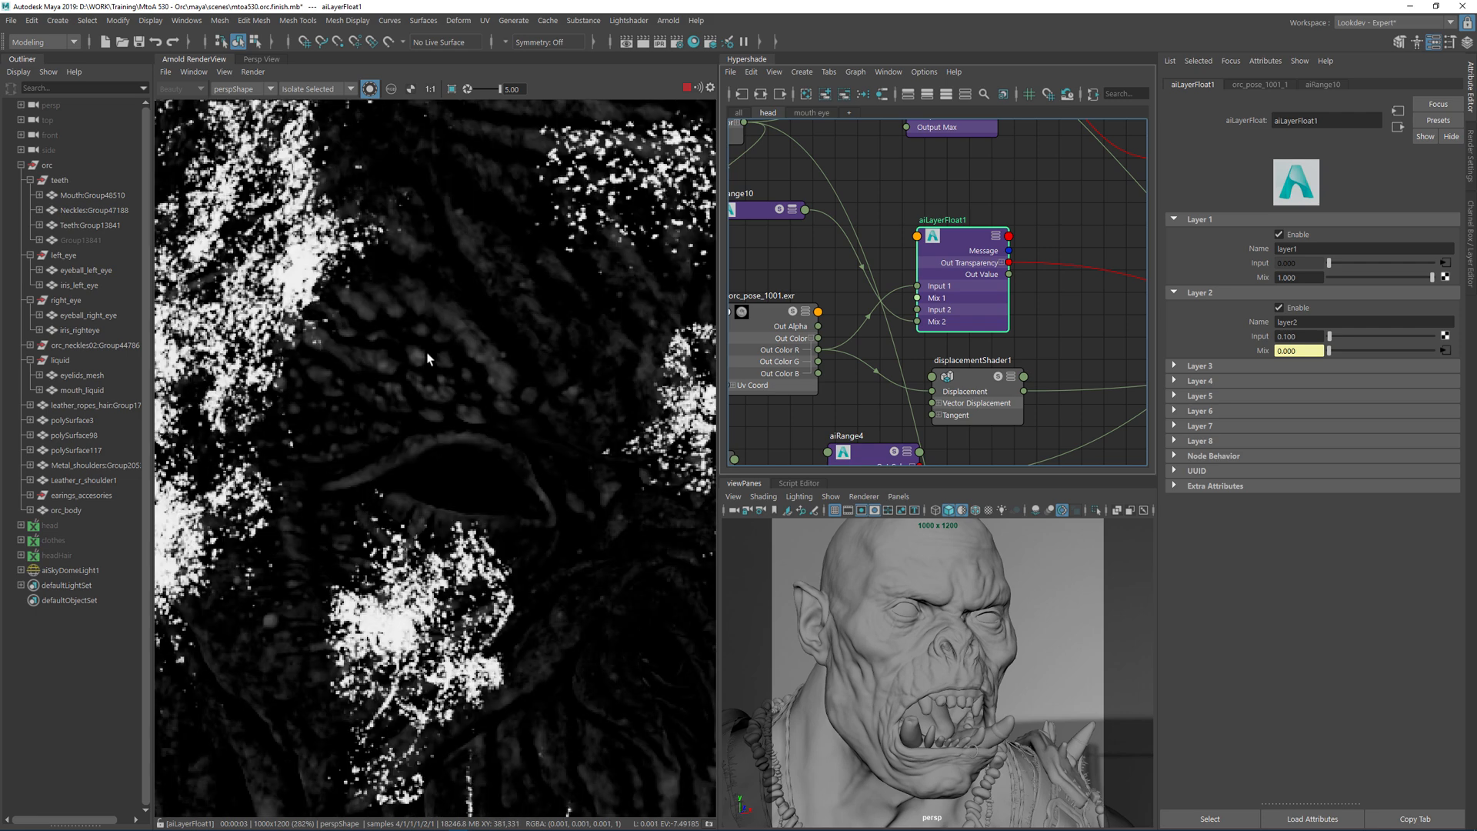
drag(589, 283, 401, 329)
drag(1308, 337, 1242, 340)
text(0.05)
key(Return)
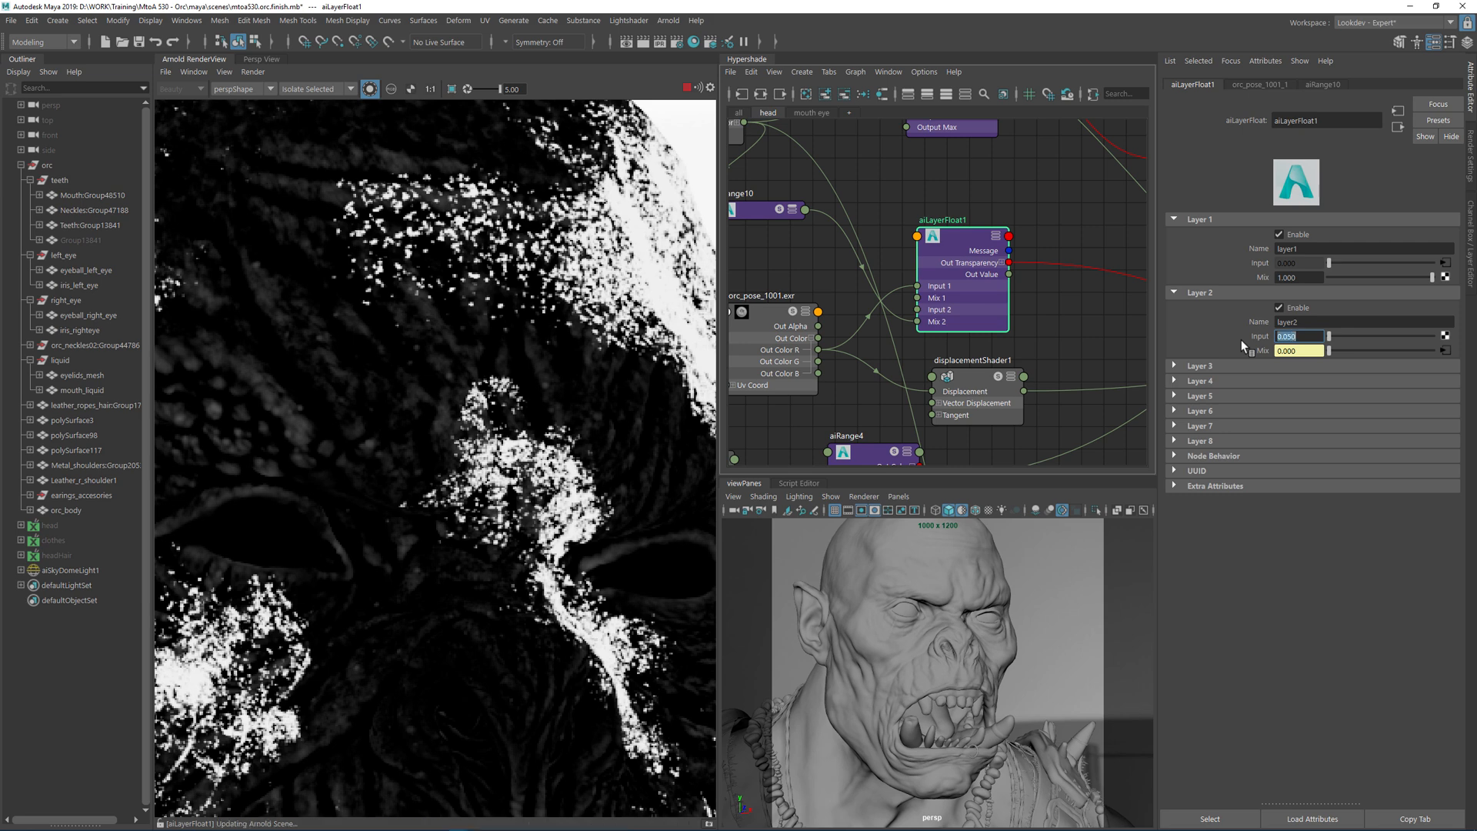
text(0.005)
key(Return)
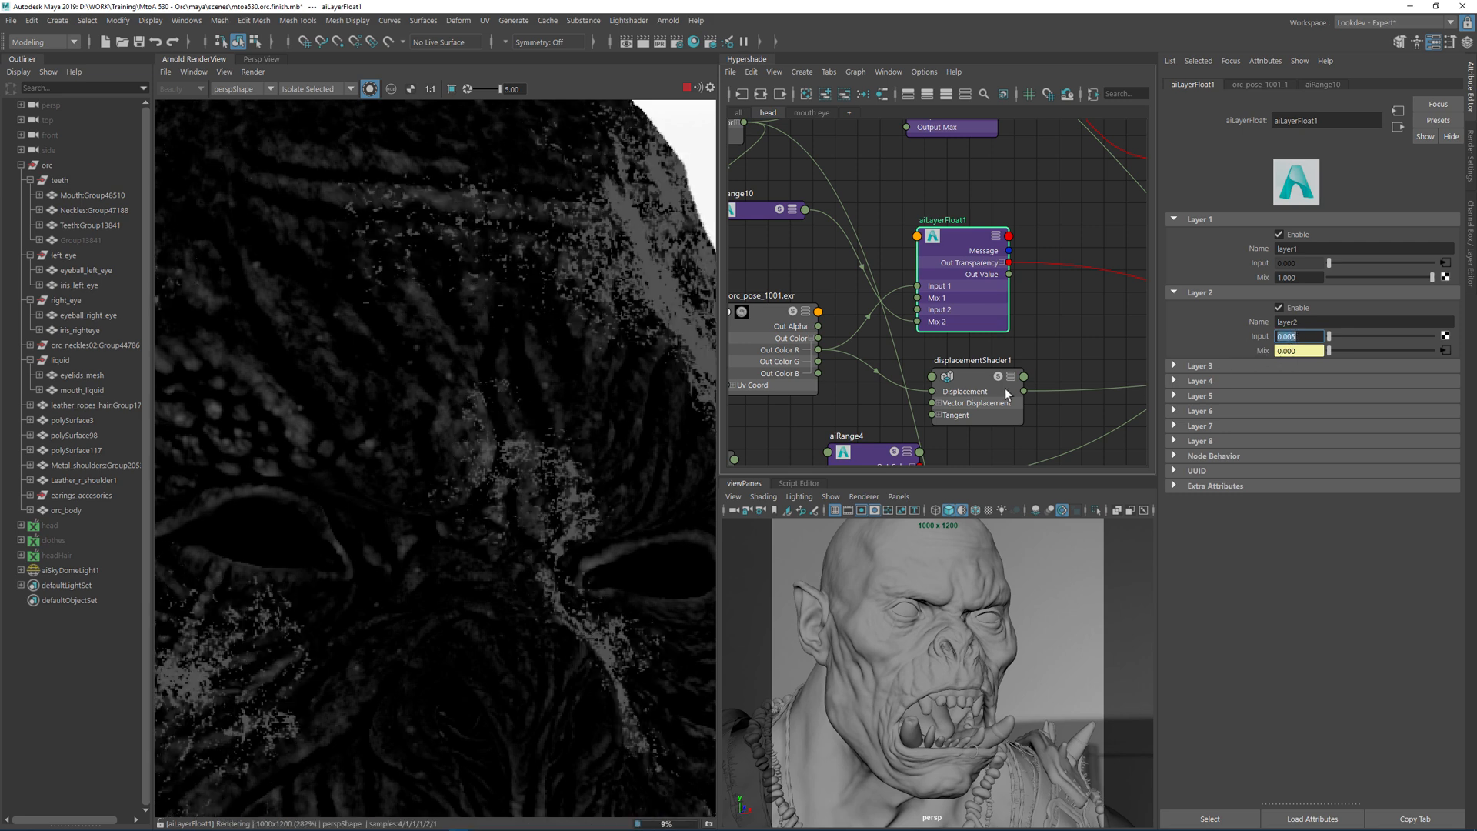
- Inspect the blended mask, reset the exposure to 0, turn off isolation and check the head in Basic and Wireframe debug shading
scroll(468, 379, down, 3)
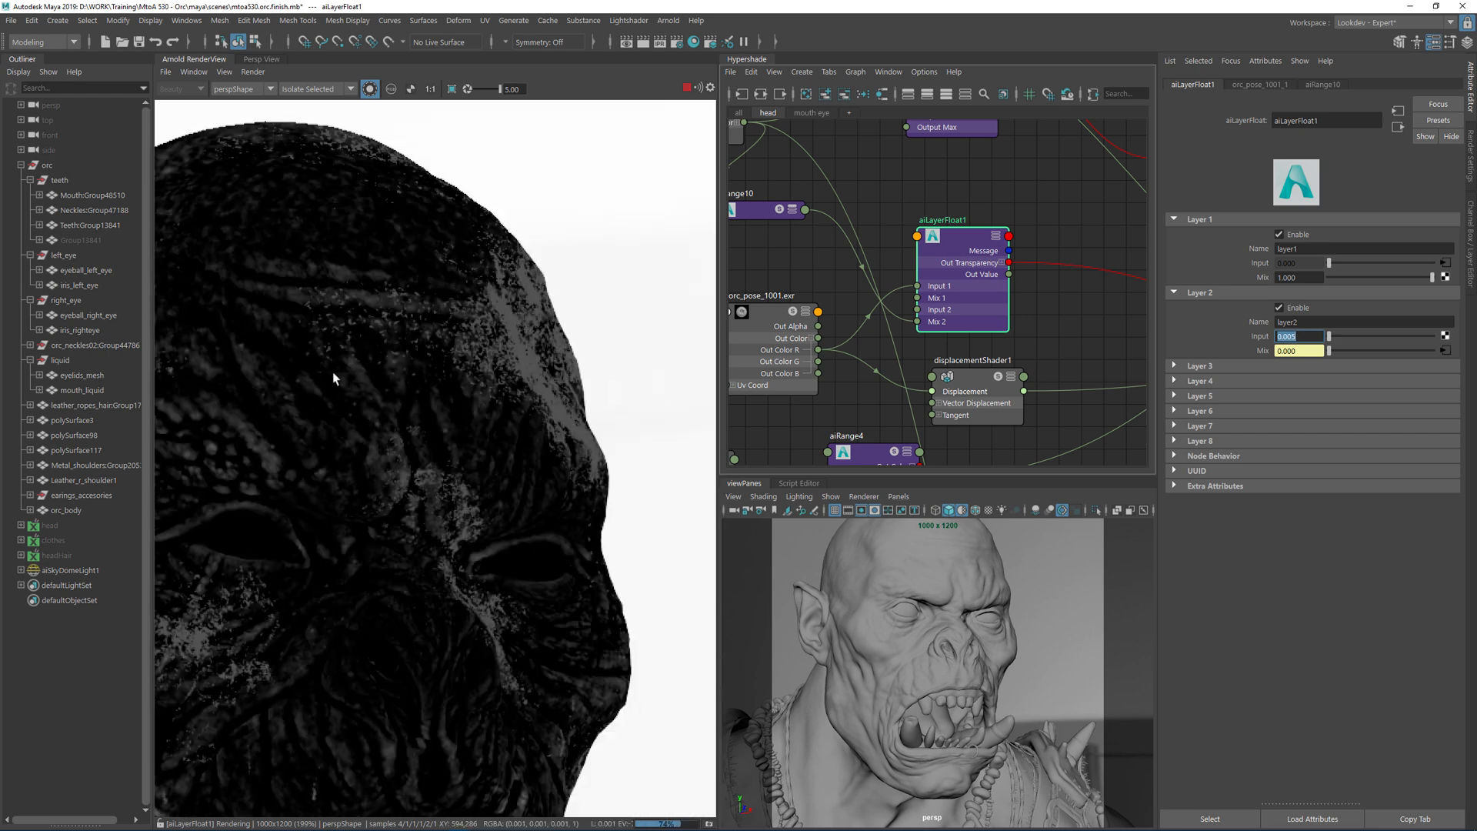
scroll(427, 294, up, 4)
scroll(575, 228, up, 2)
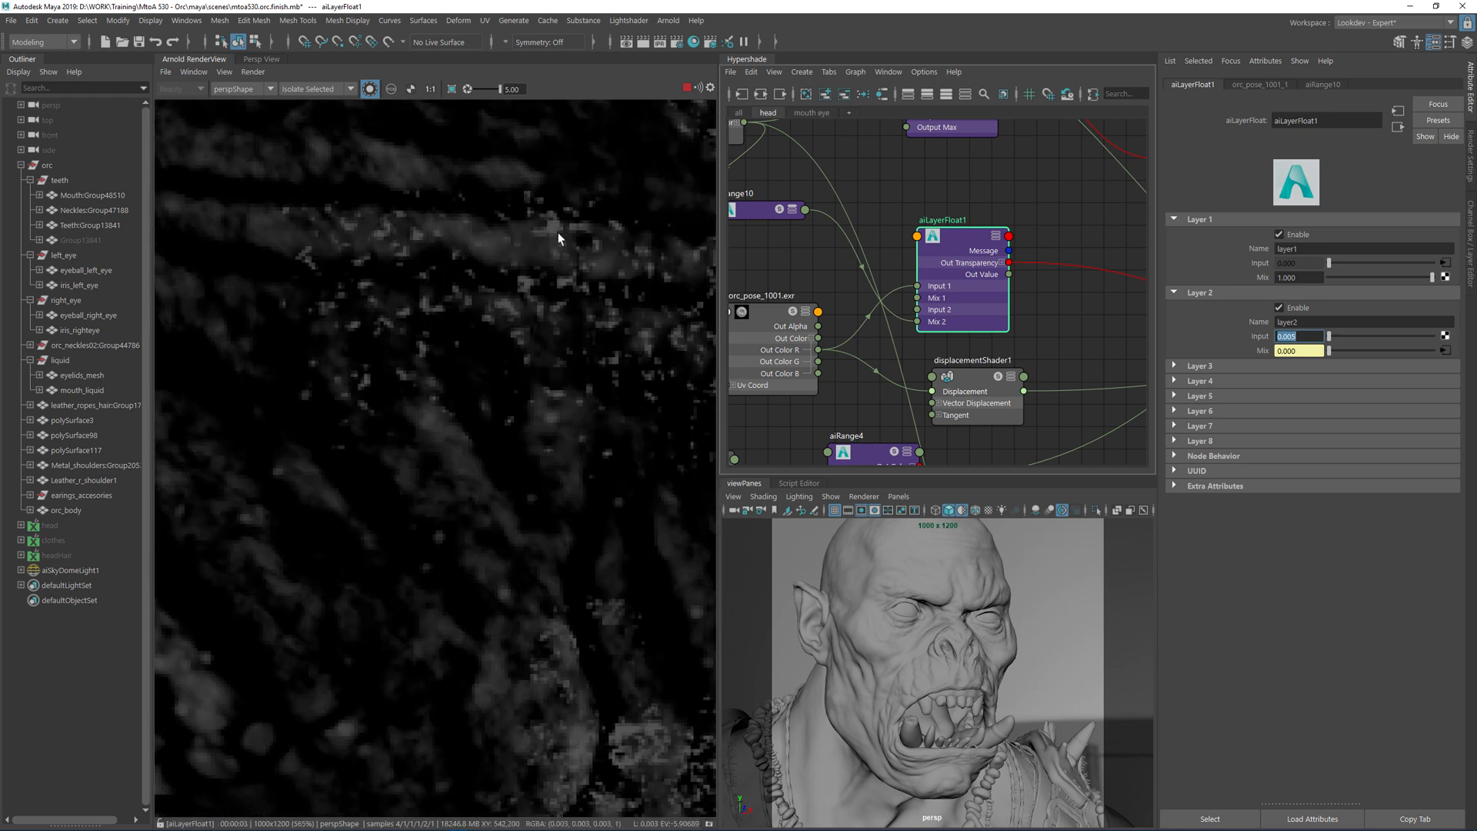
scroll(551, 225, down, 5)
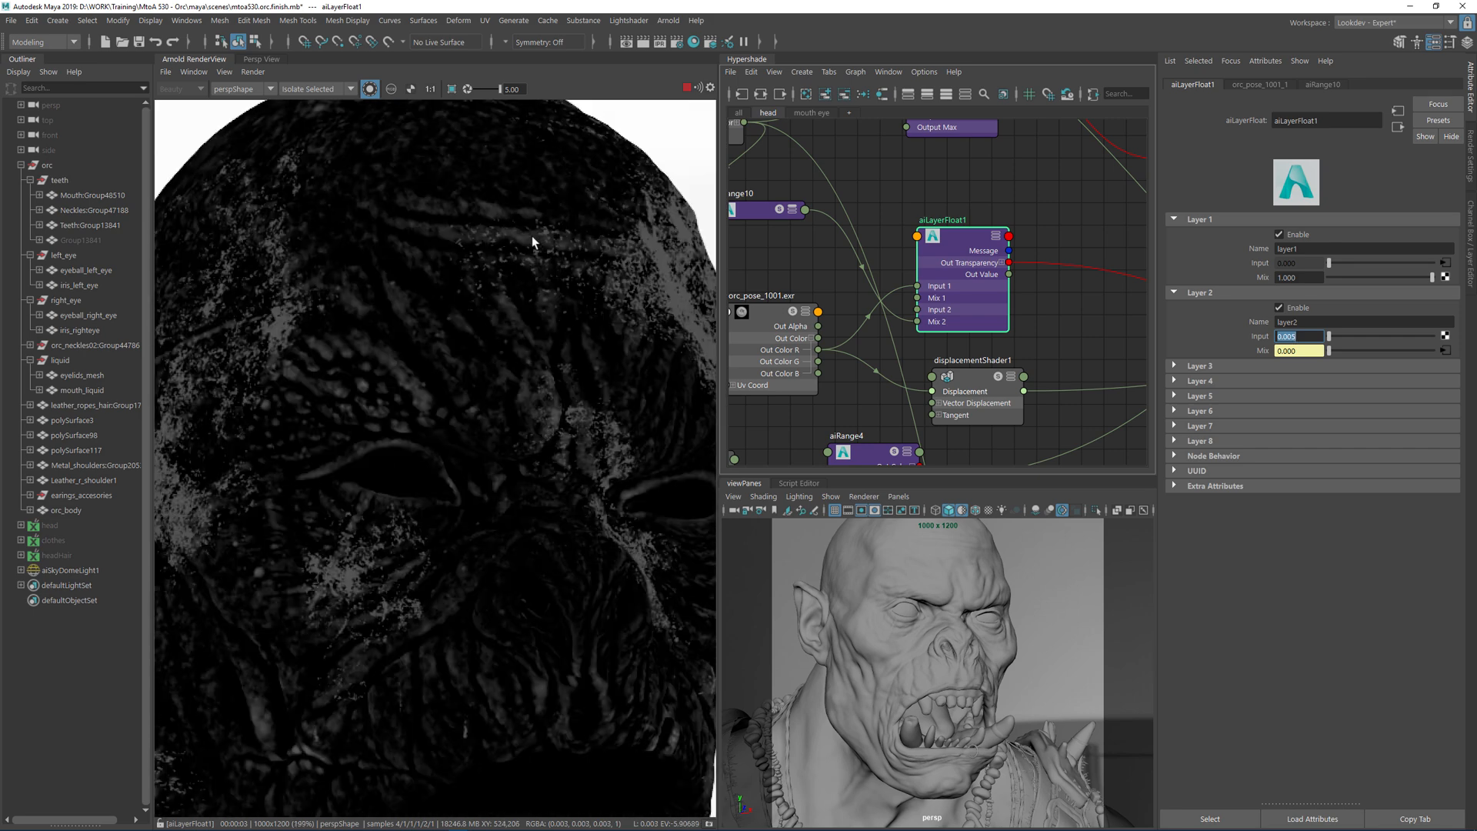
scroll(483, 417, up, 1)
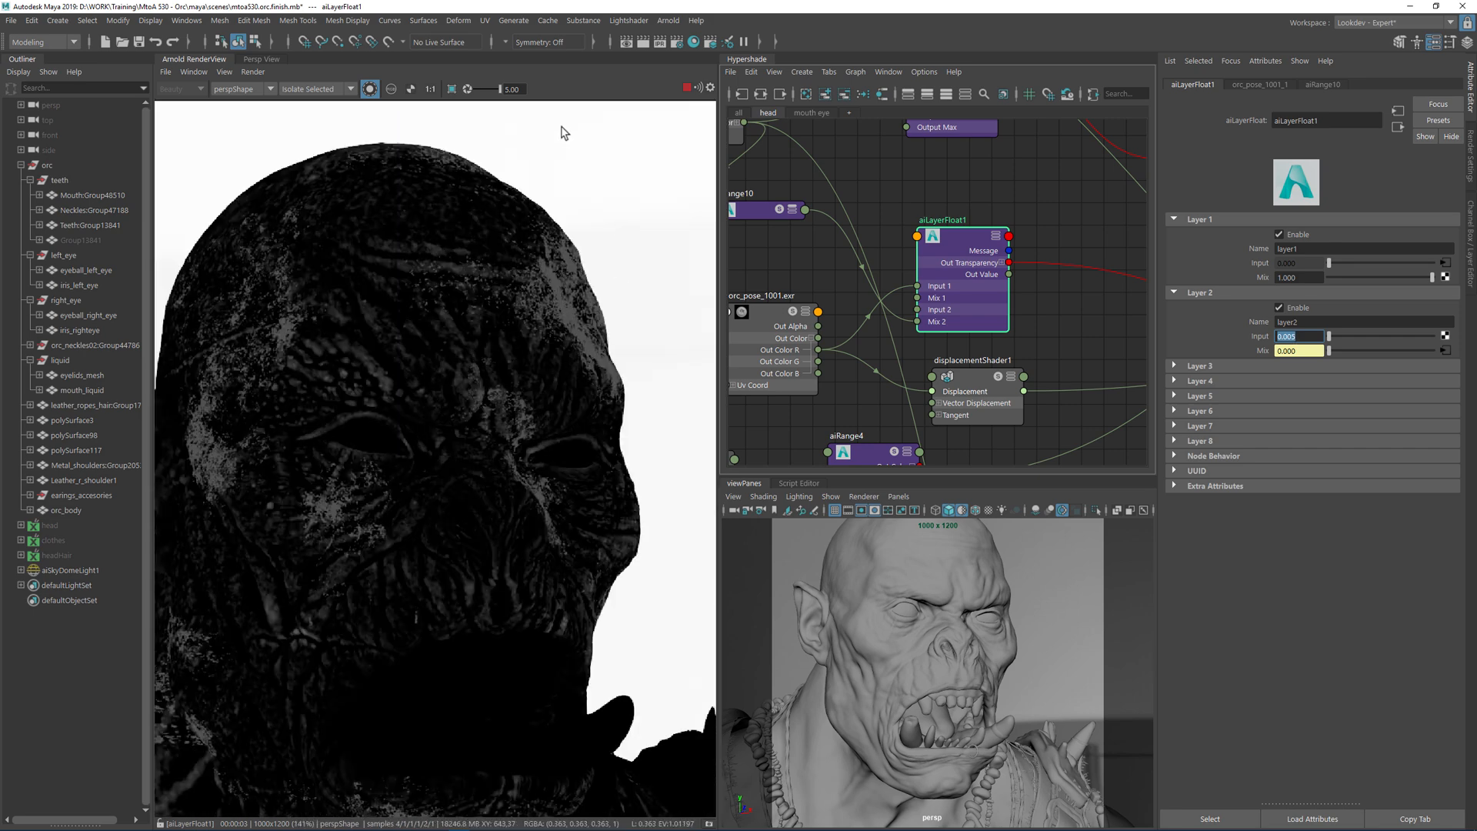
click(963, 201)
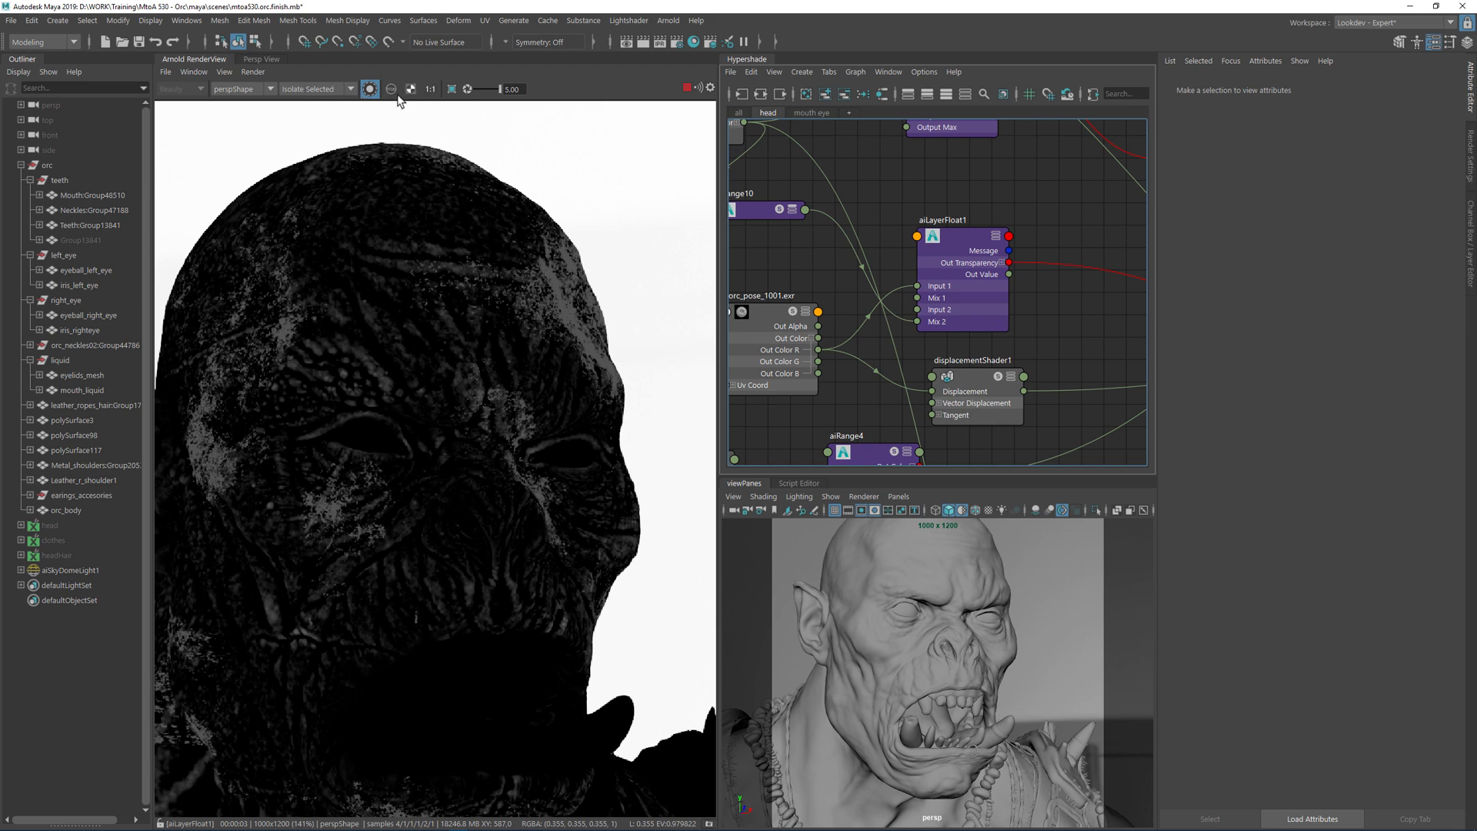
click(469, 91)
click(370, 88)
click(315, 89)
click(300, 115)
middle_drag(489, 280, 502, 206)
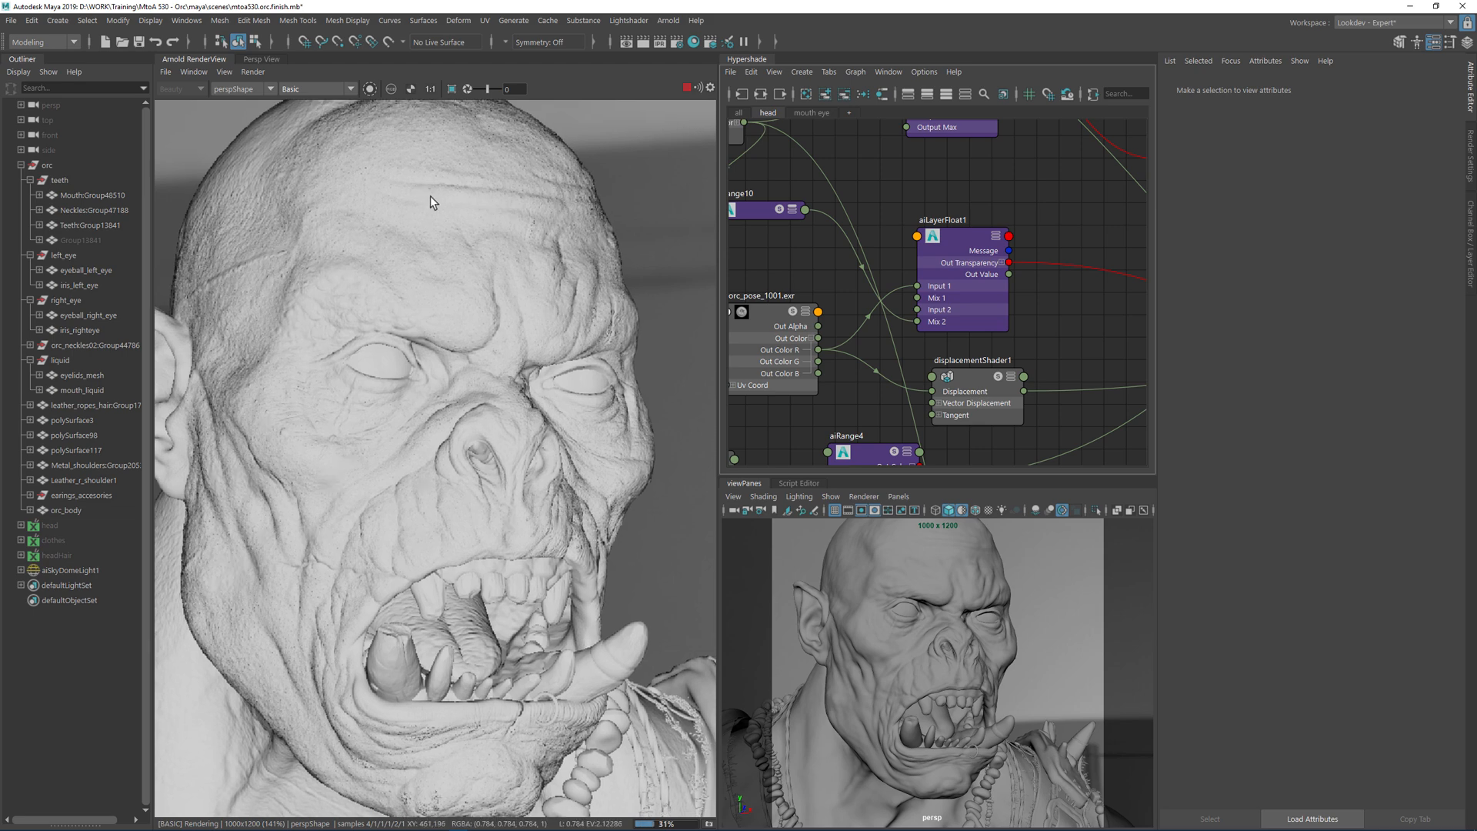
click(291, 89)
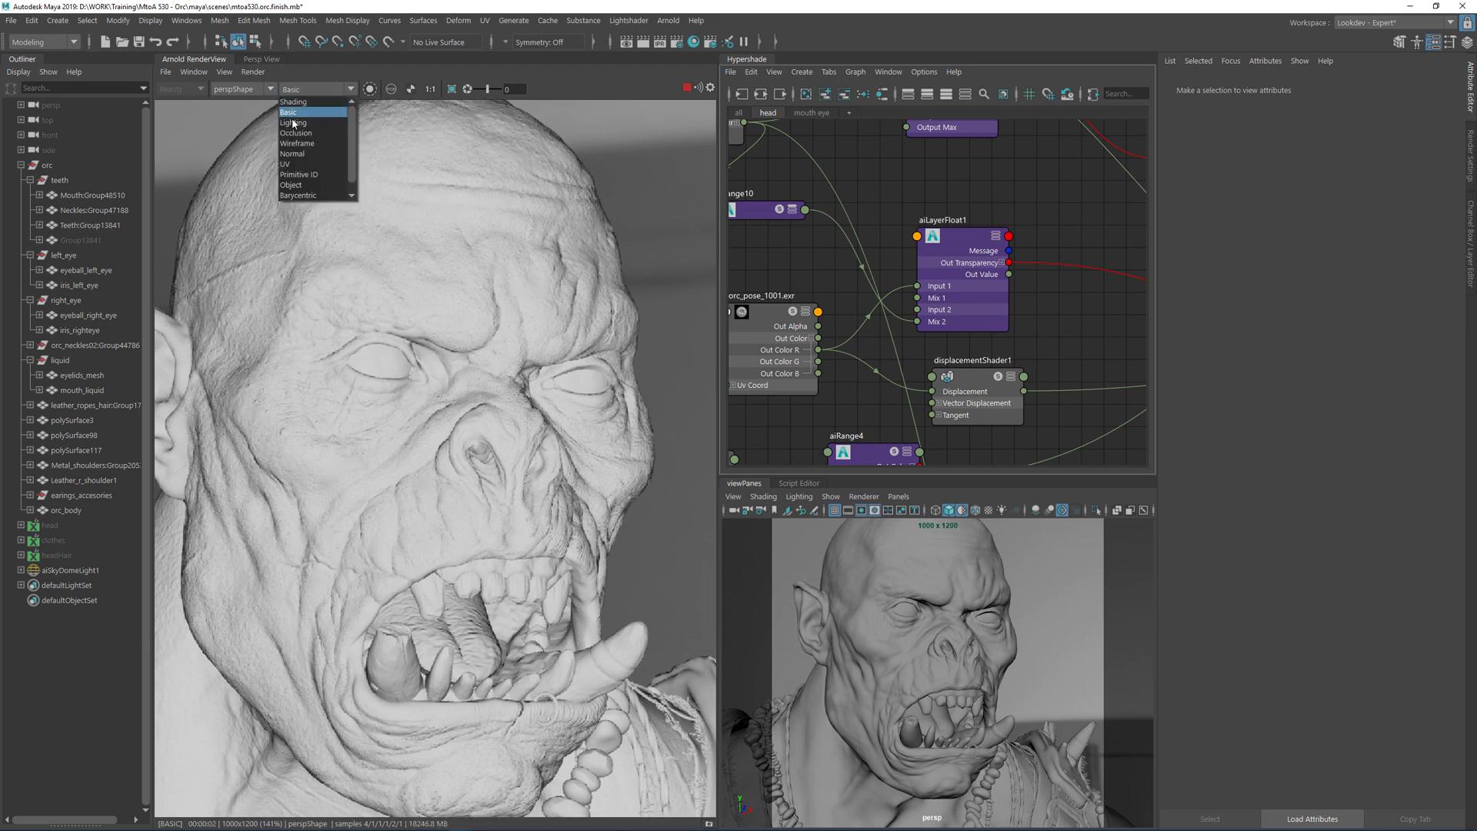
click(292, 145)
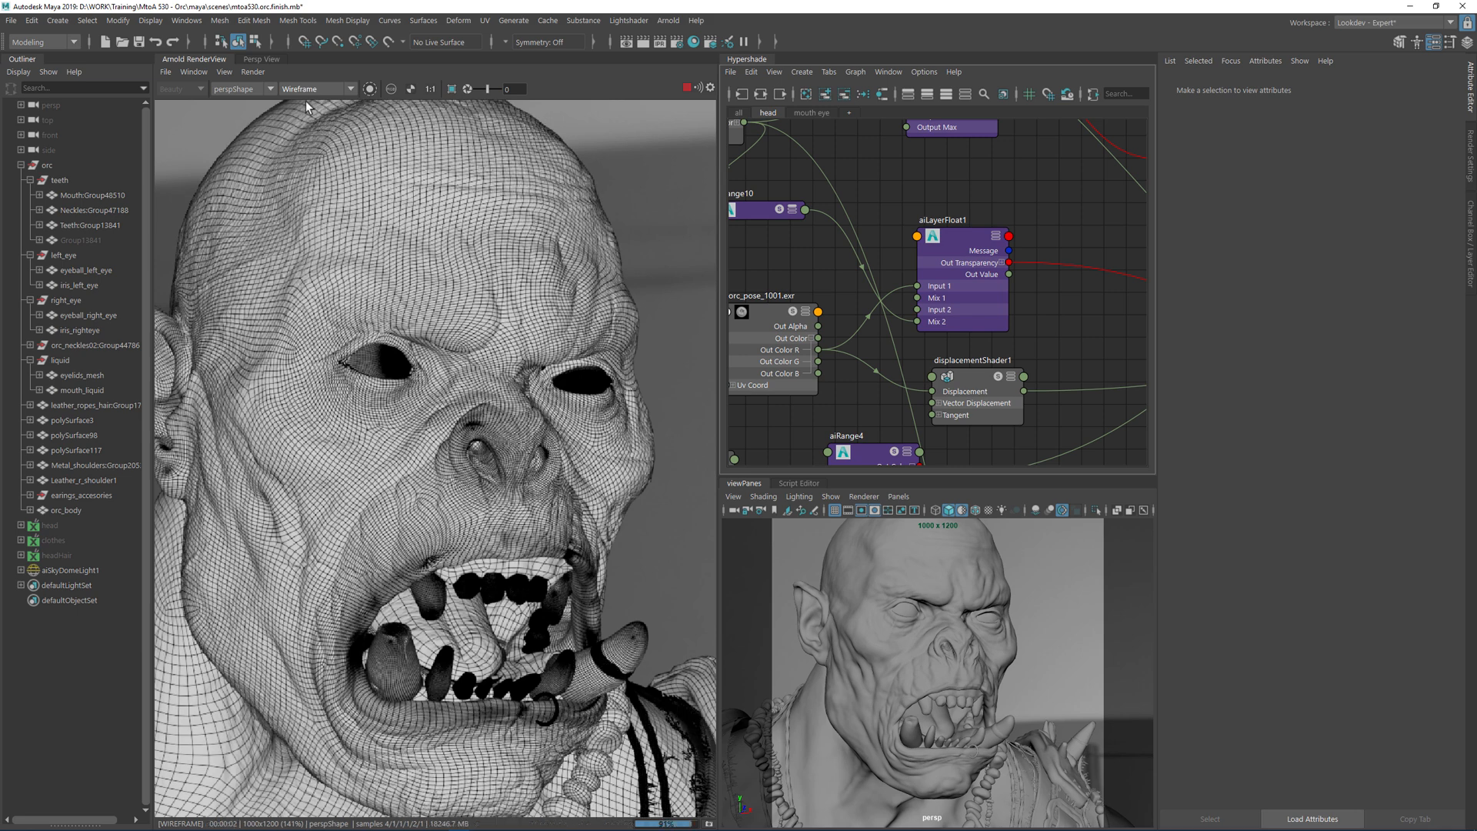
- Set the render's debug shading to Basic and connect aiLayerFloat1's Out Value to displacementShader1's Displacement, checking the displaced forehead
click(307, 89)
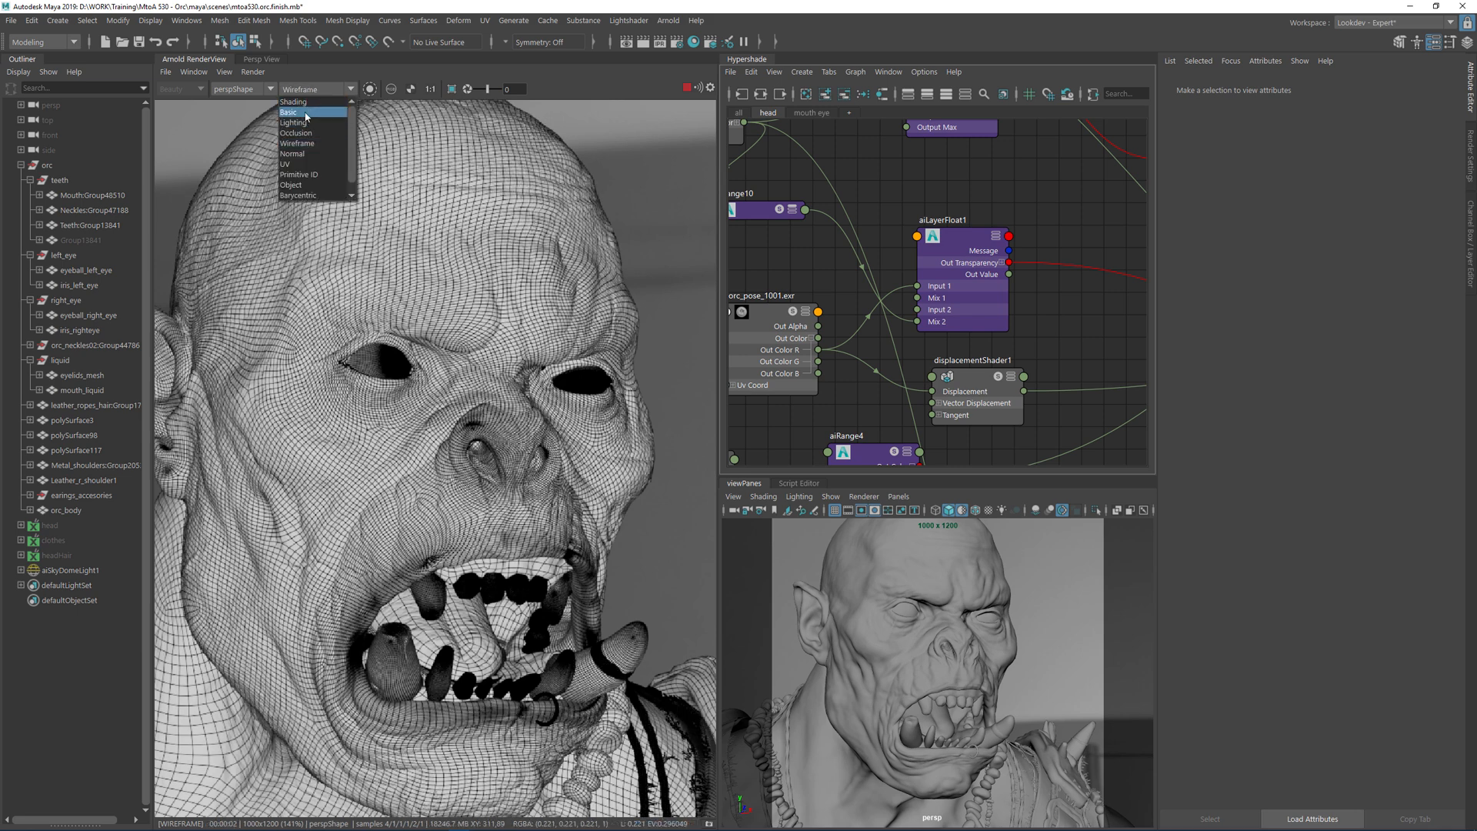
click(306, 113)
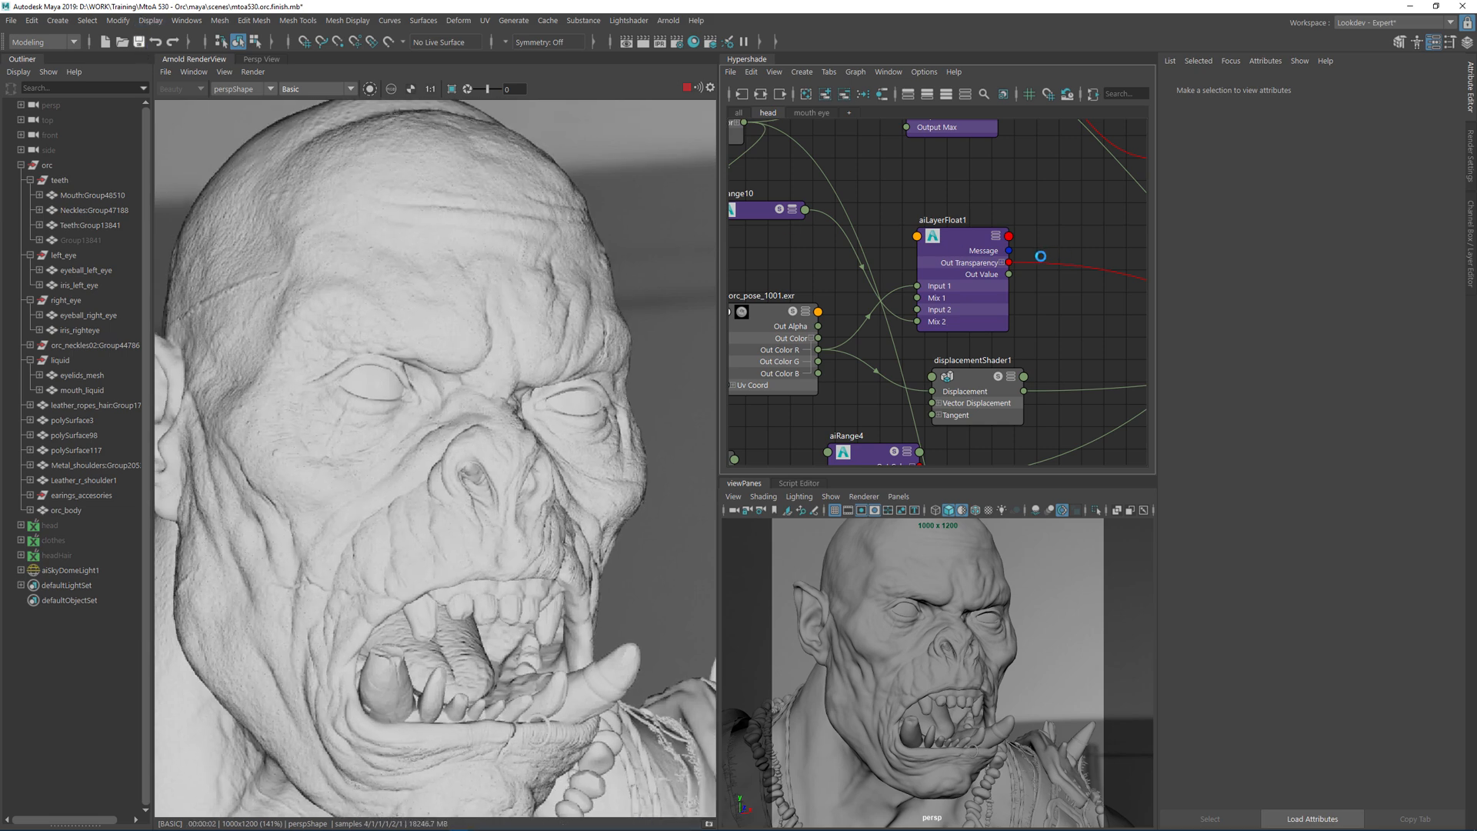
drag(1008, 275, 932, 392)
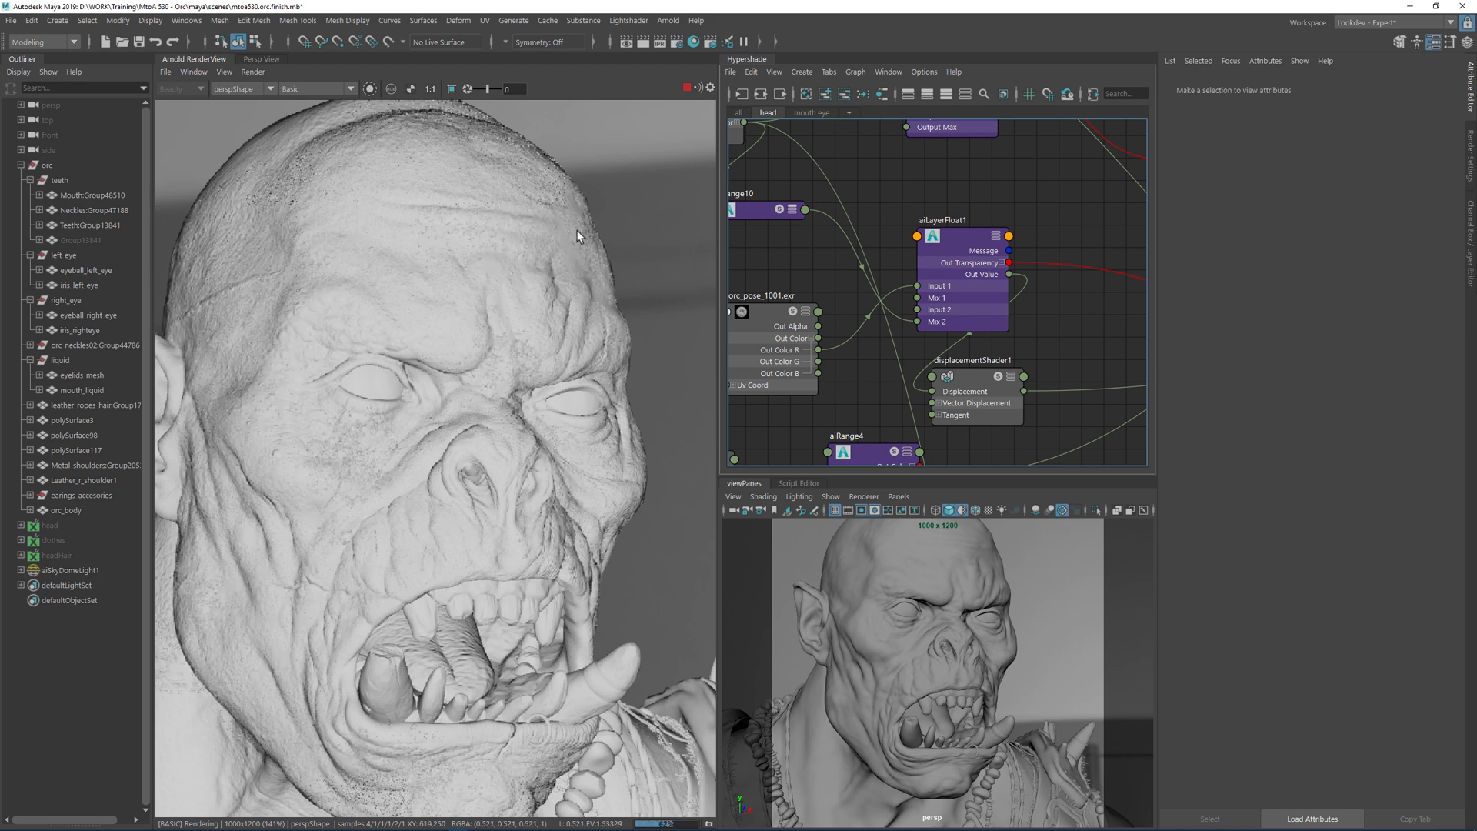
scroll(569, 213, up, 2)
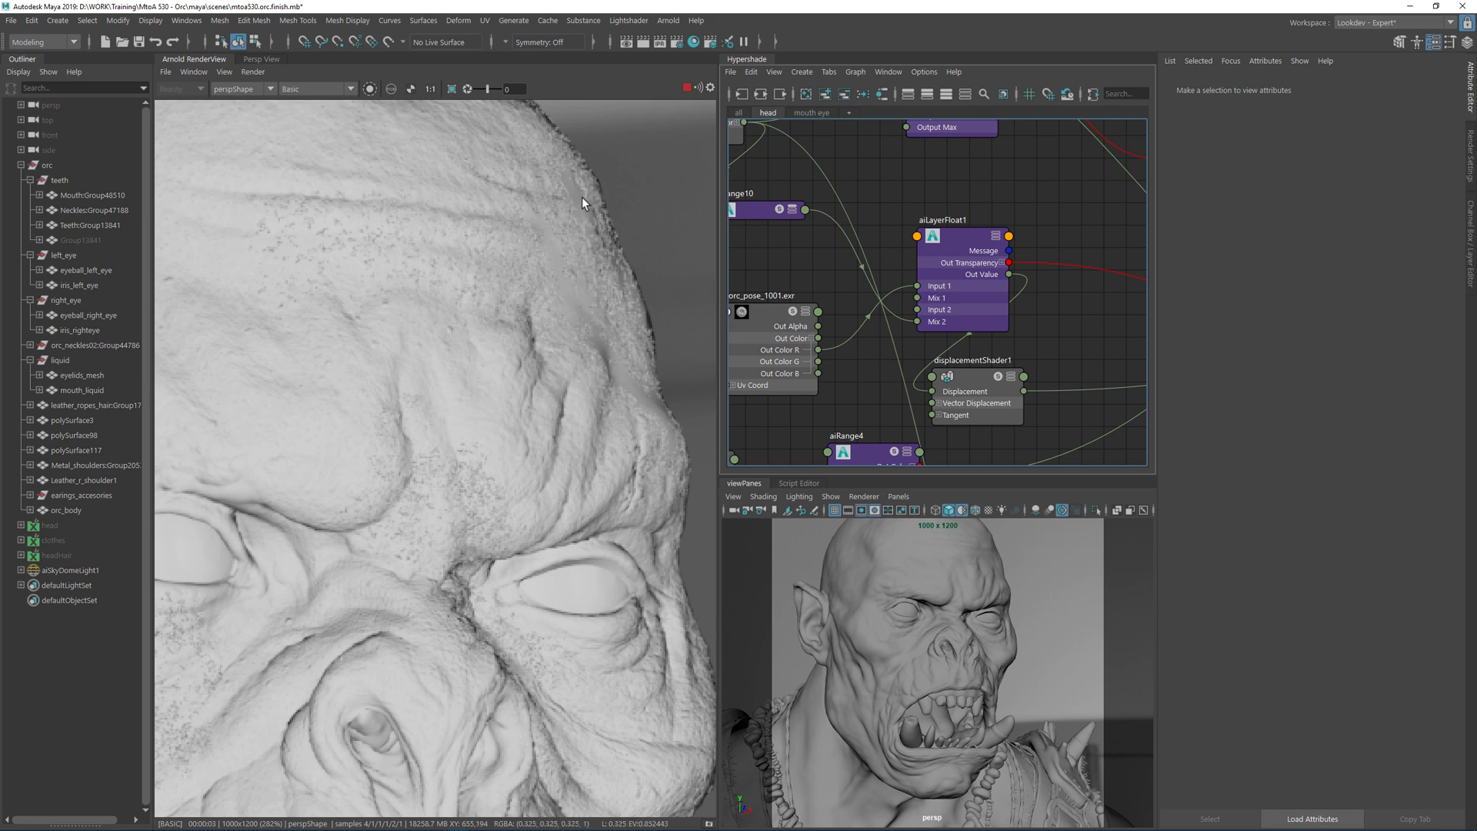
scroll(407, 346, down, 2)
middle_drag(338, 495, 349, 410)
scroll(474, 265, up, 1)
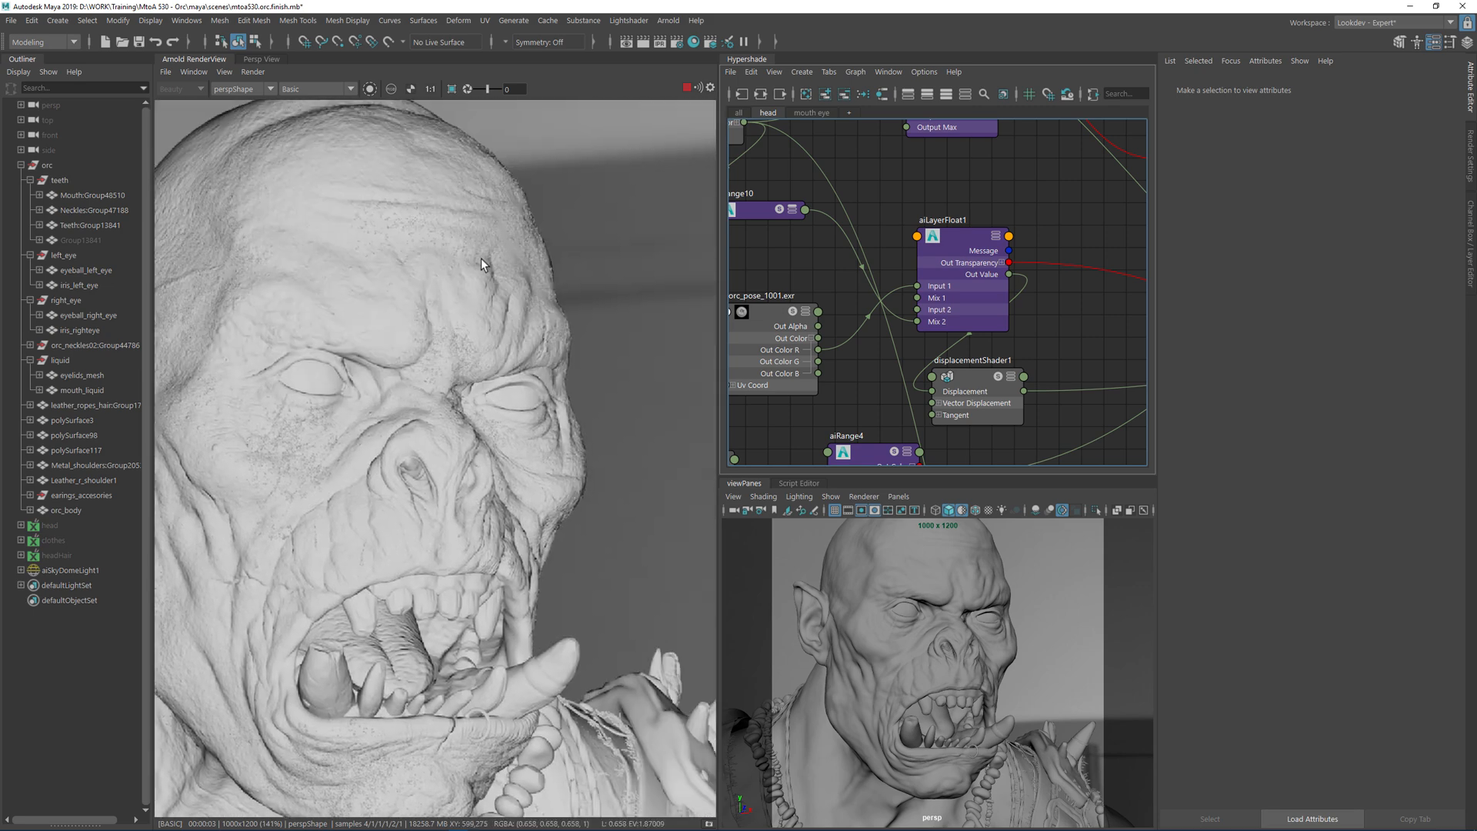
- Crop the render to a region on the orc's forehead and return the debug shading mode to Shading
drag(343, 158, 588, 340)
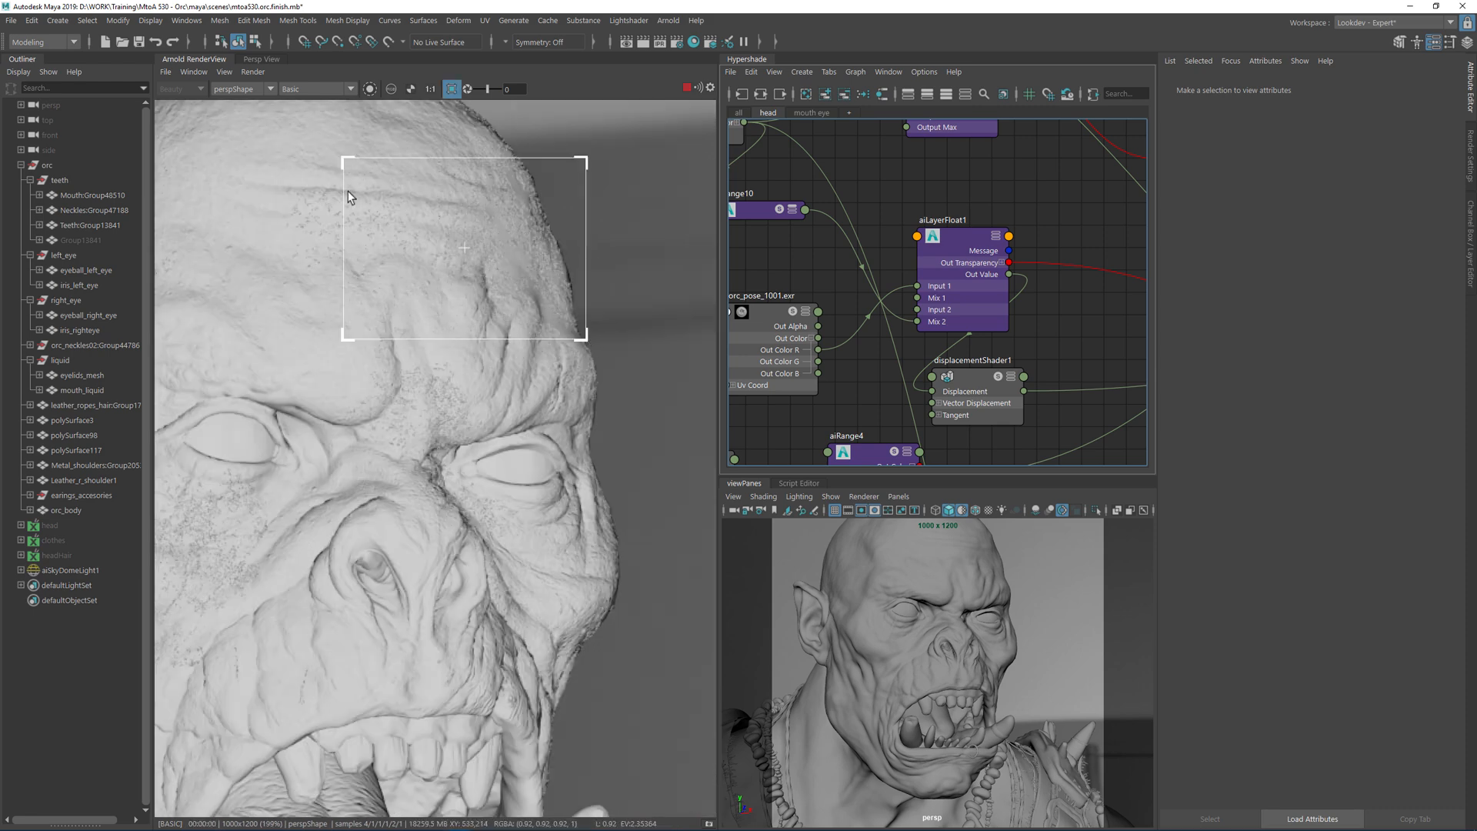
click(316, 89)
click(306, 102)
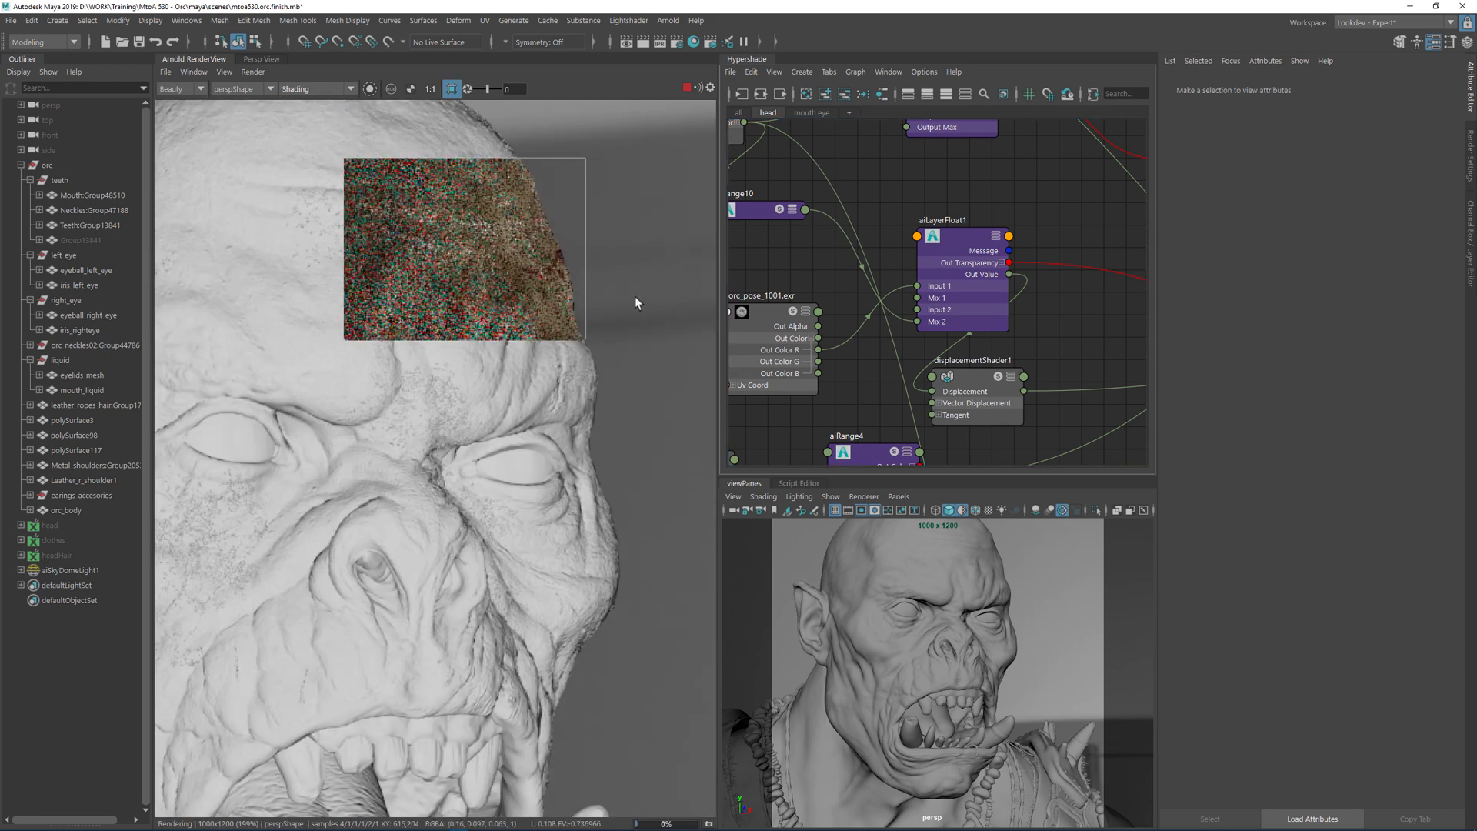
scroll(511, 254, down, 3)
scroll(510, 274, up, 3)
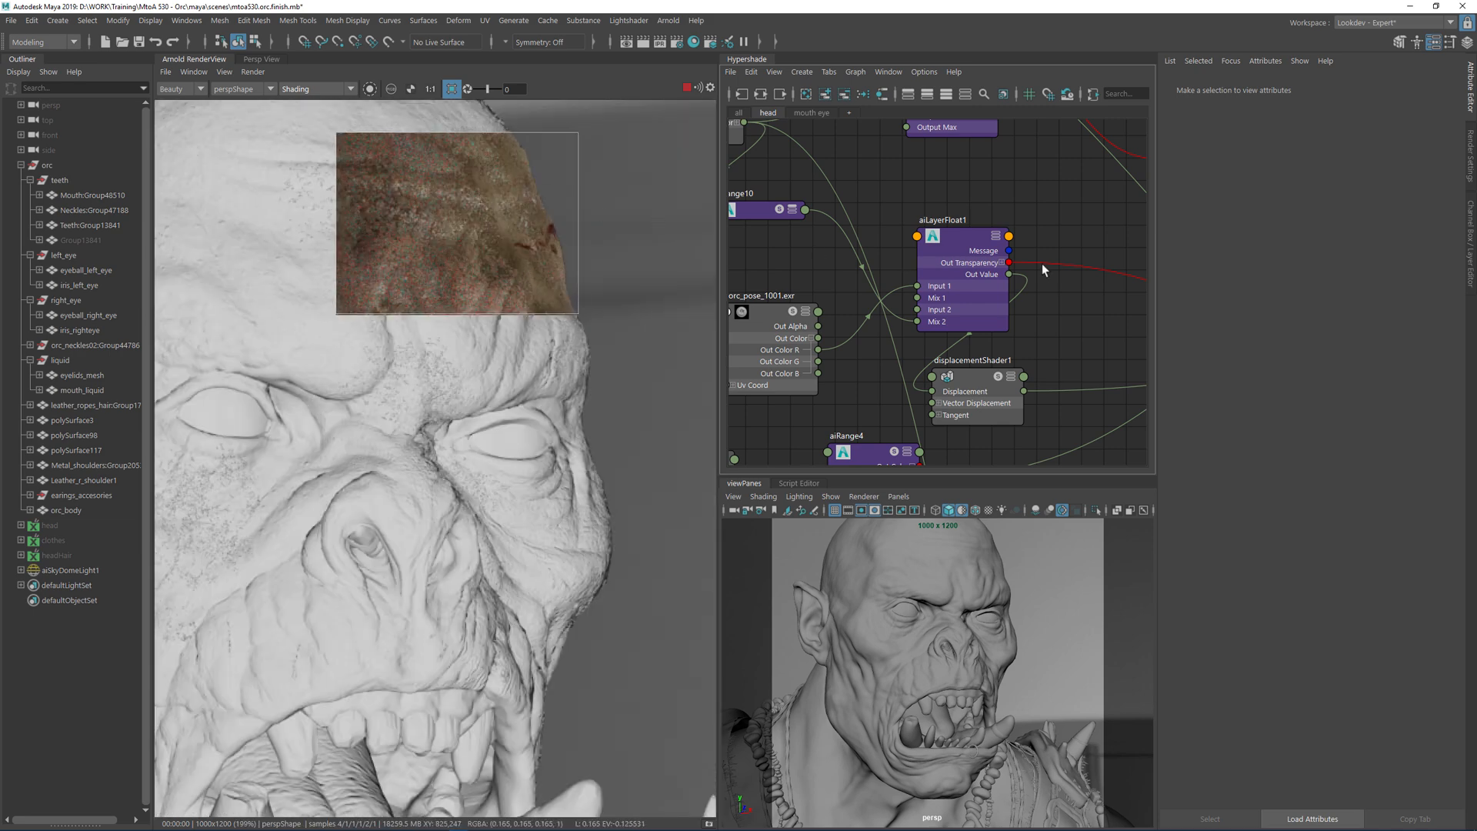
- Turn off the crop to check the shaded head, then crop a larger region around the forehead and brow
click(451, 89)
scroll(475, 323, down, 3)
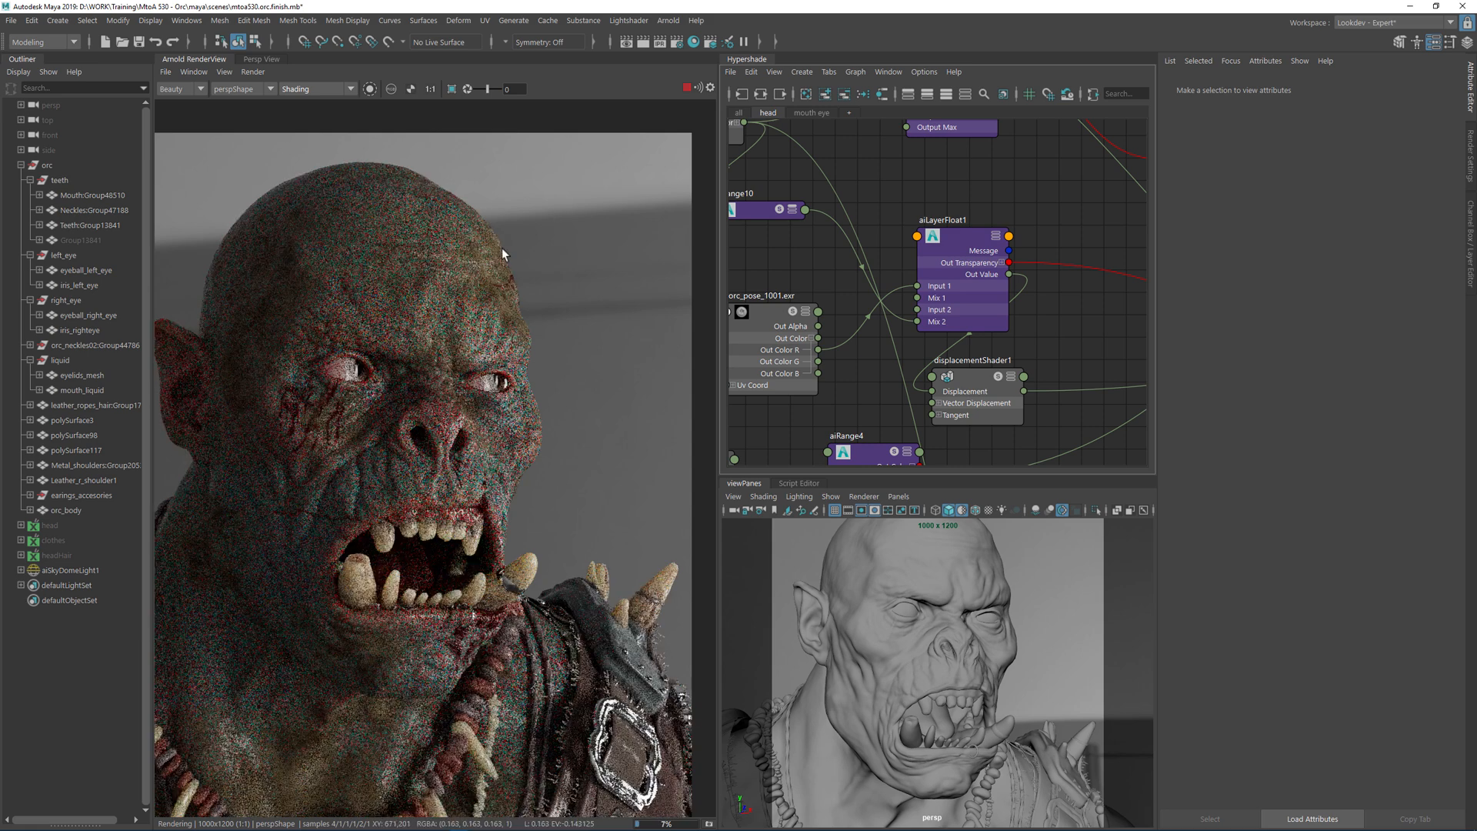
shift+drag(392, 188, 558, 355)
scroll(558, 360, up, 4)
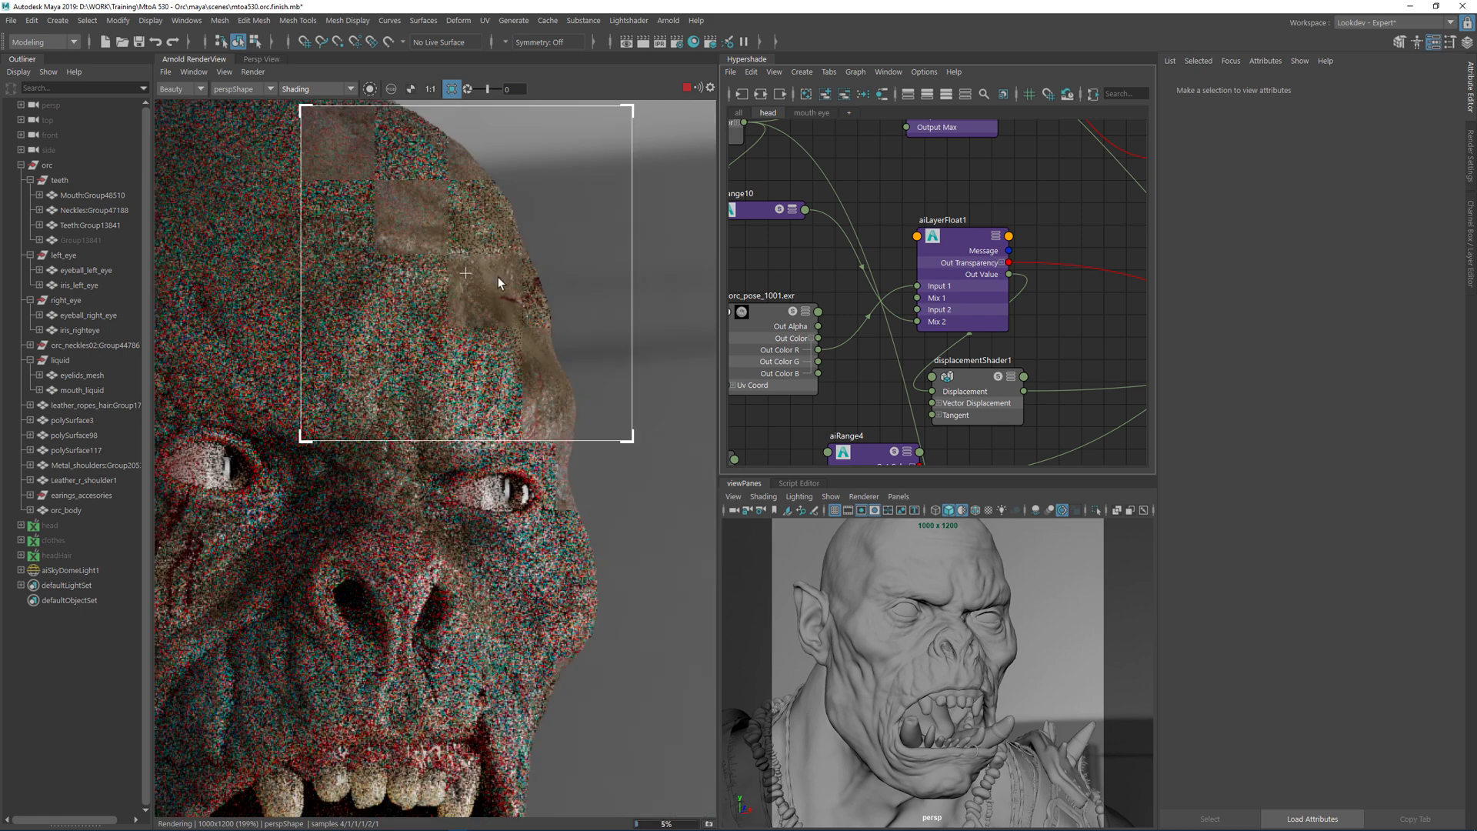
- Select the aiNoise1 node and adjust its Color 2 to a brown of RGB 0.252, 0.187, 0.153
alt+middle_drag(979, 250, 939, 416)
scroll(924, 350, down, 3)
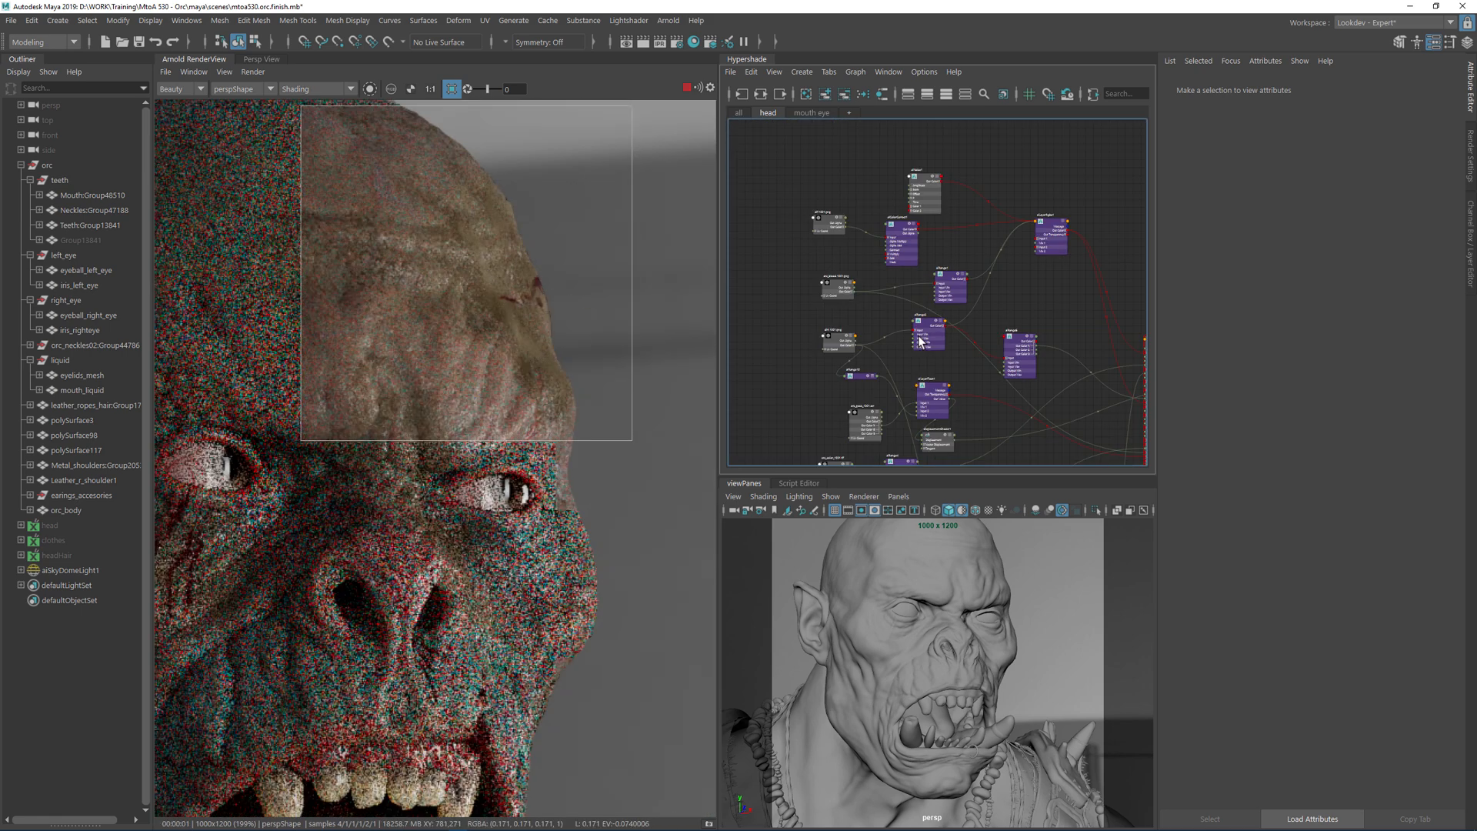
scroll(933, 192, up, 2)
click(900, 218)
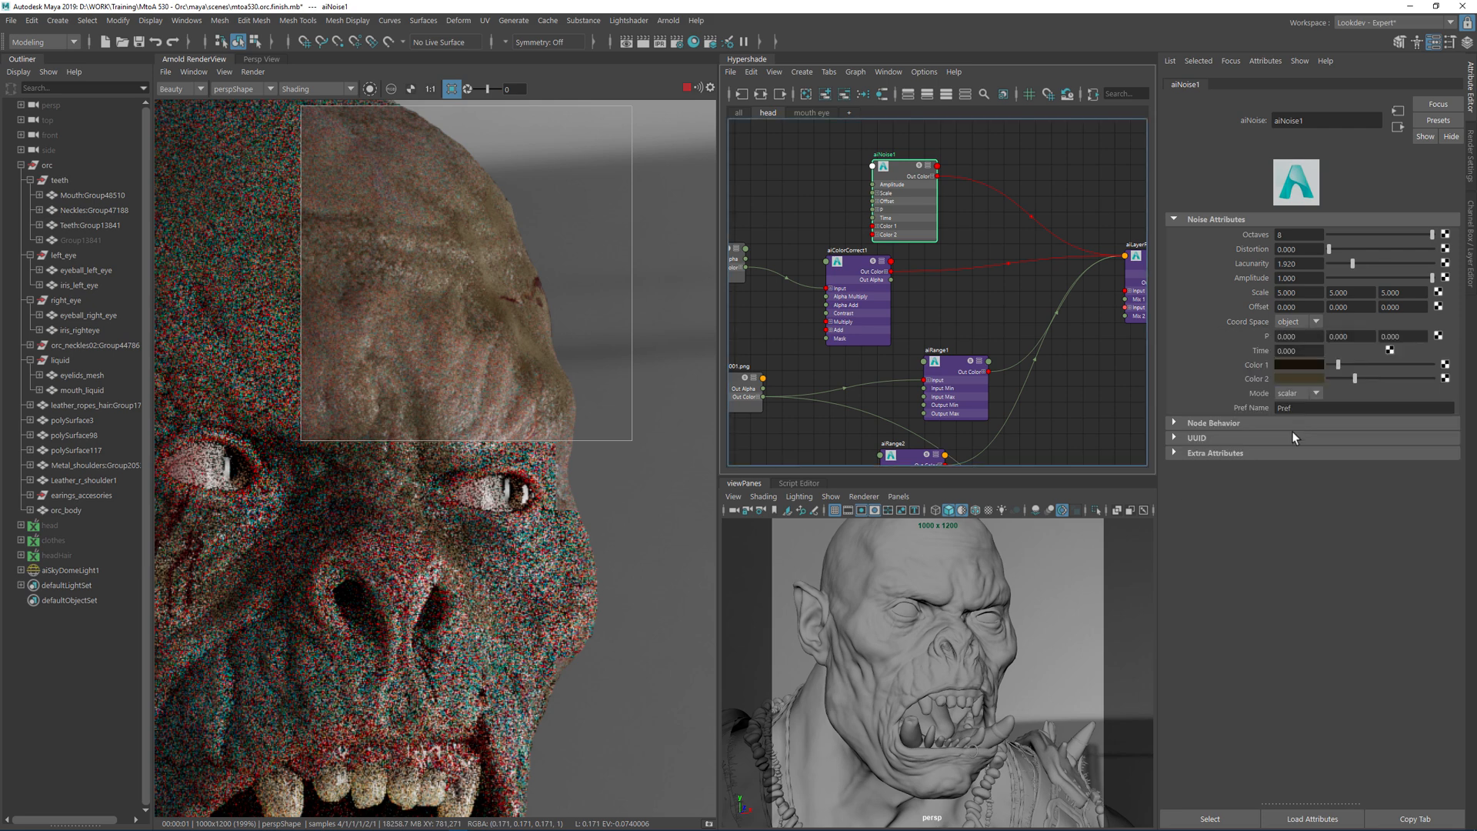
click(1300, 377)
drag(1270, 435, 1268, 436)
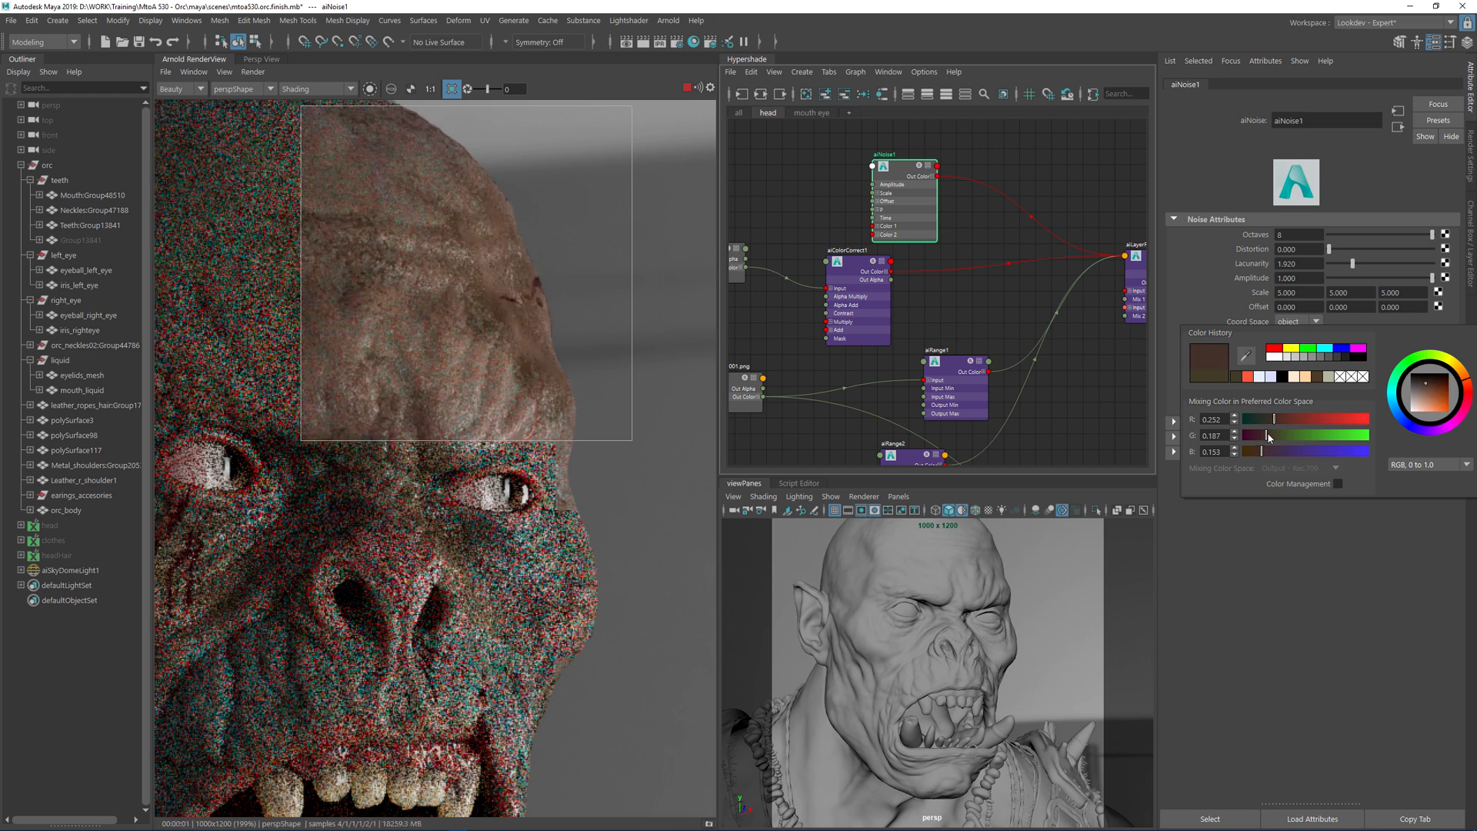
- Switch the Color 2 picker to HSV and set the saturation to 0.553 and the value to 0.144
click(1431, 464)
click(1413, 506)
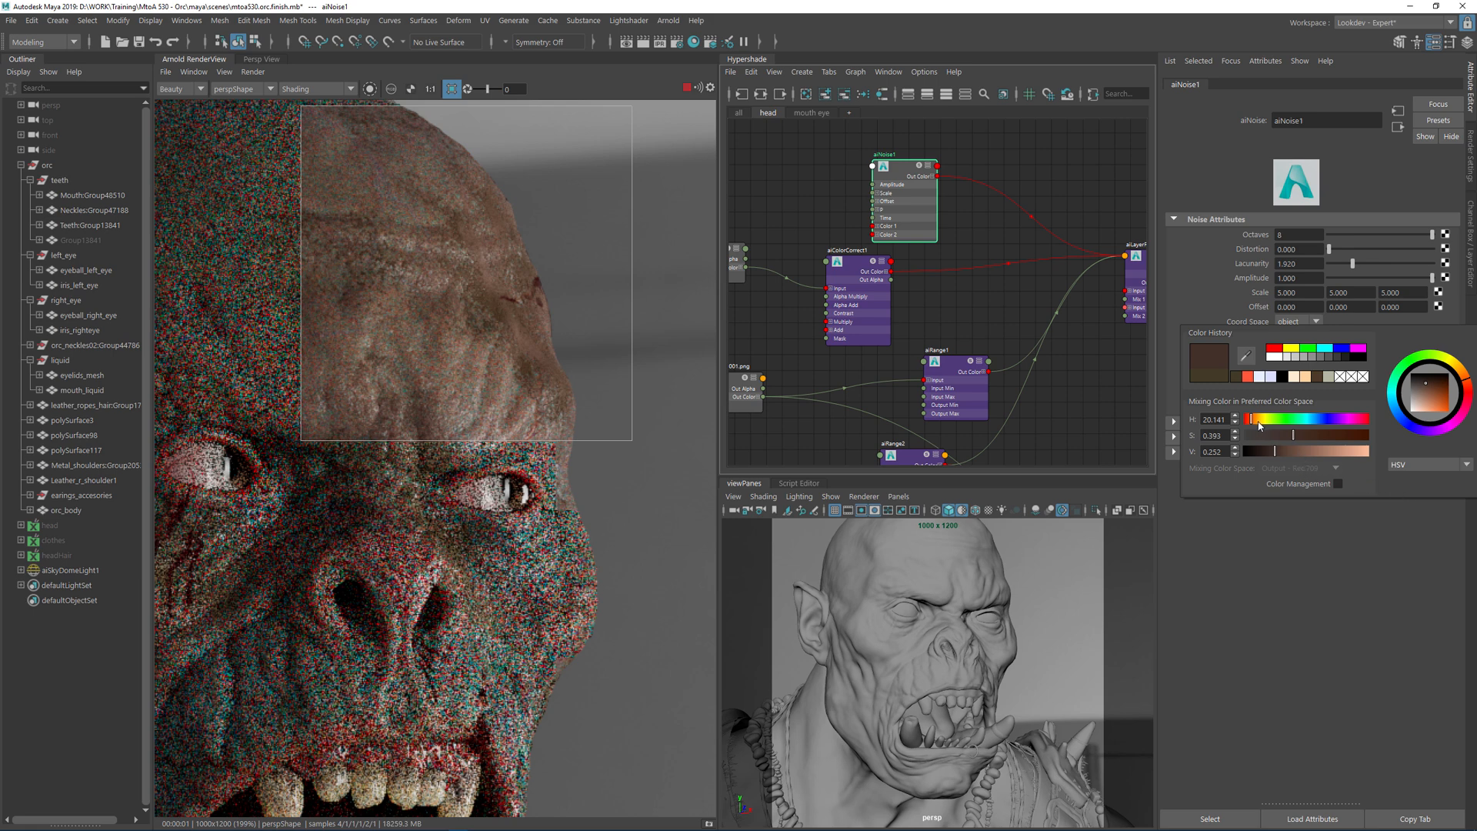
drag(1308, 438, 1324, 440)
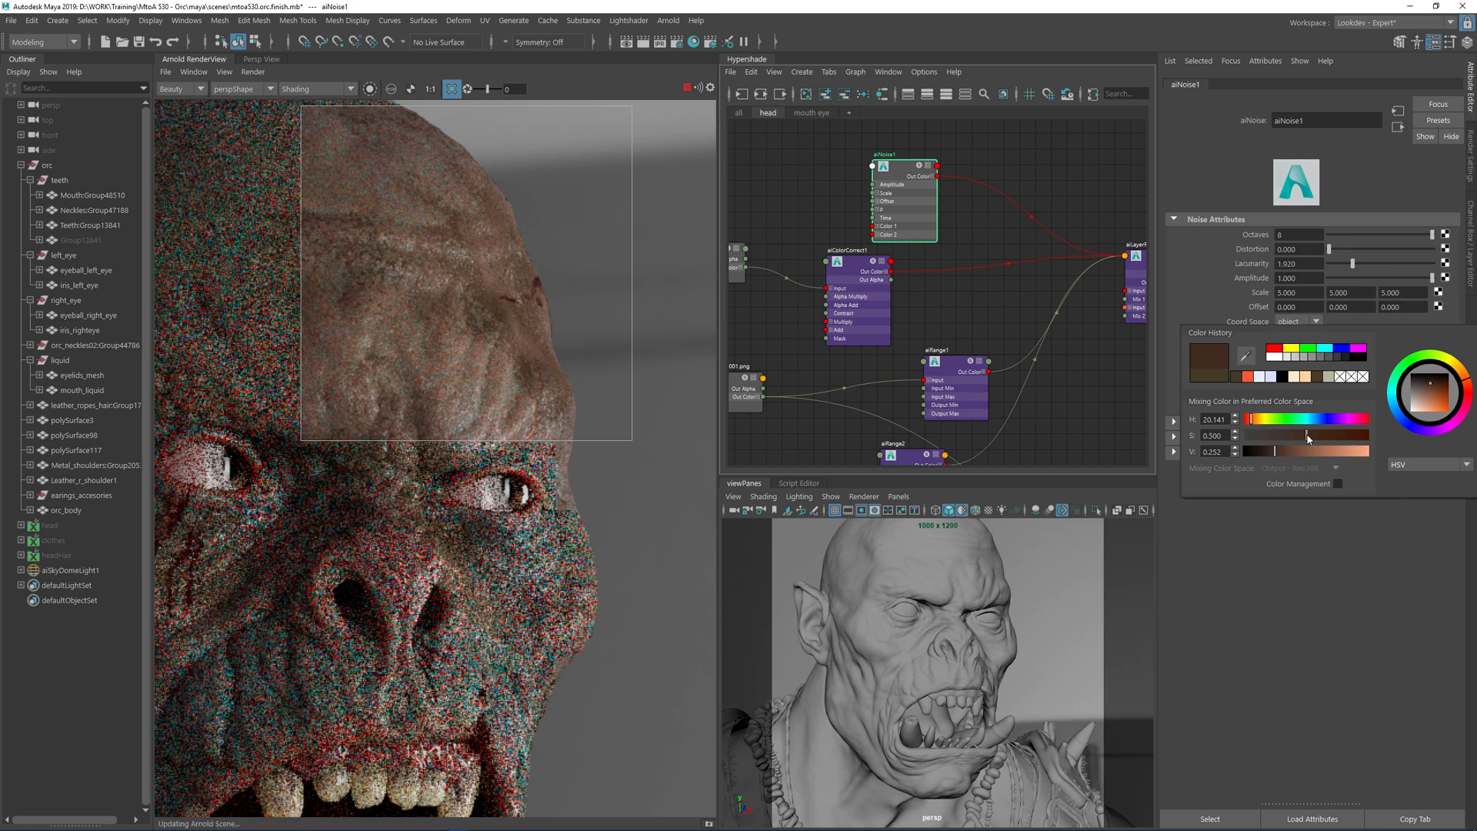
click(1324, 439)
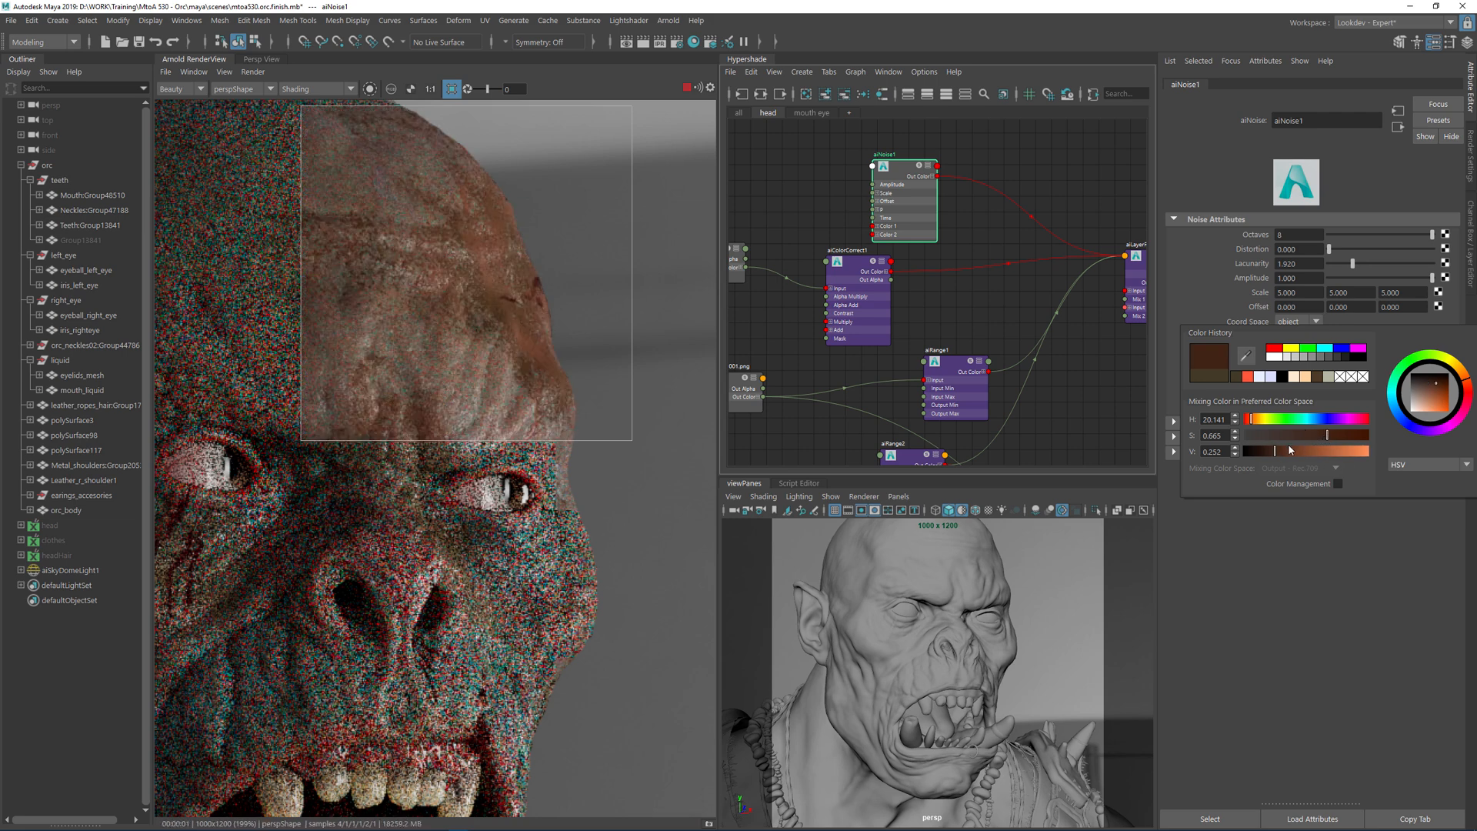
click(1313, 437)
drag(1275, 452, 1262, 451)
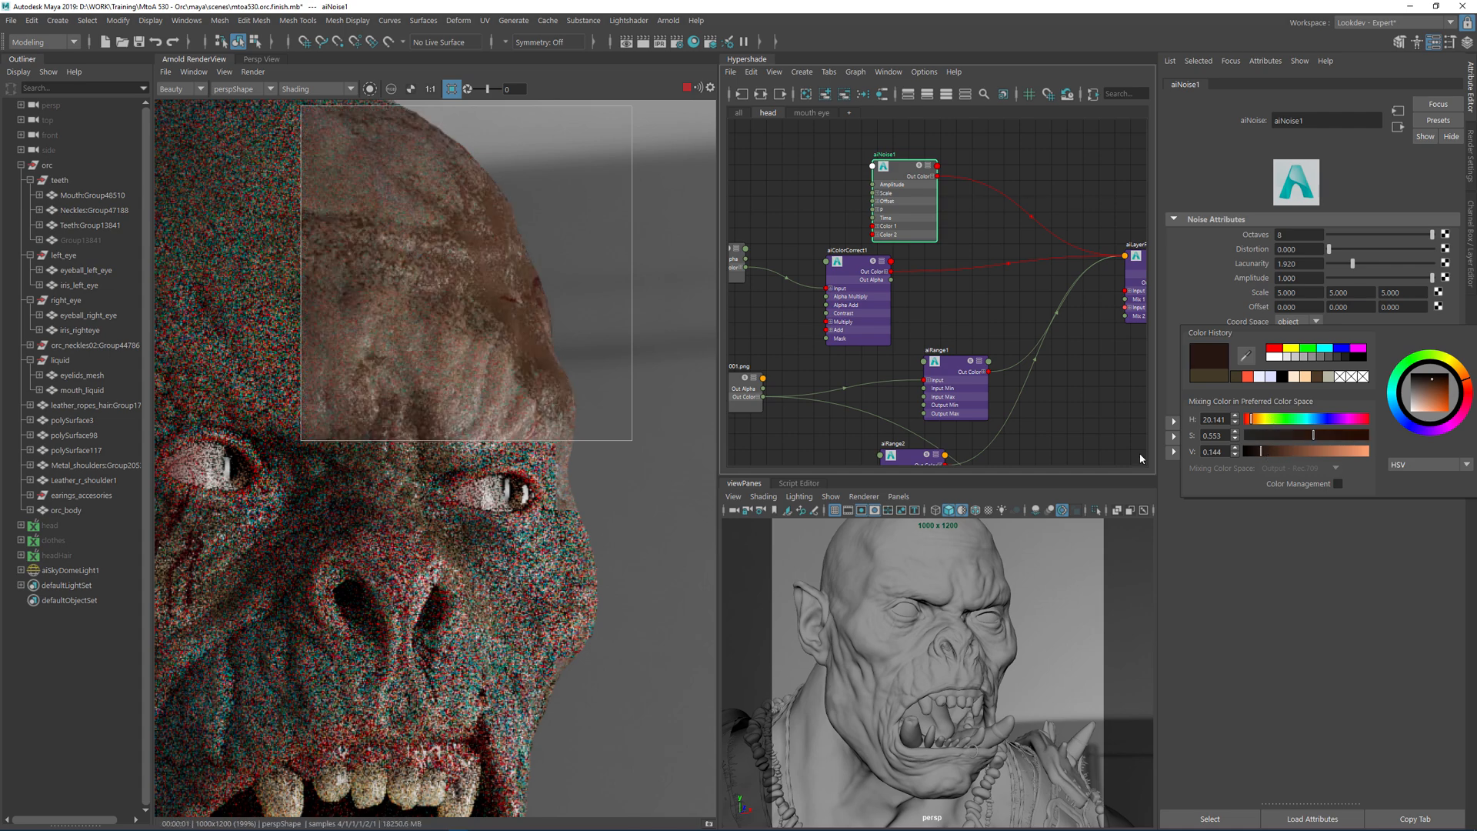
- Check the whole head, crop the render around the forehead again and slightly brighten aiNoise1's Color 2
scroll(395, 337, down, 5)
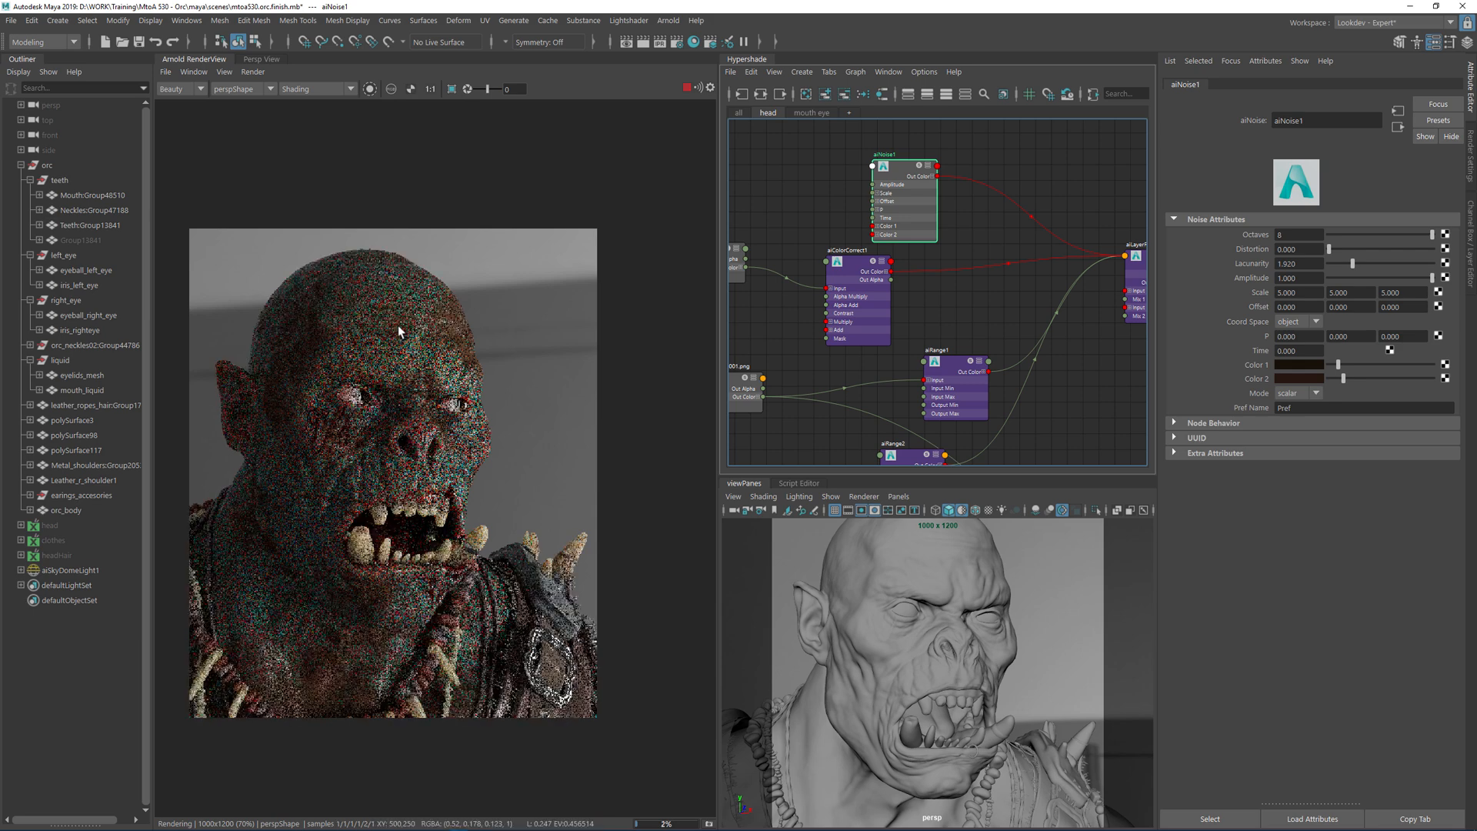
scroll(461, 327, up, 2)
shift+drag(553, 259, 397, 390)
drag(1347, 381, 1350, 380)
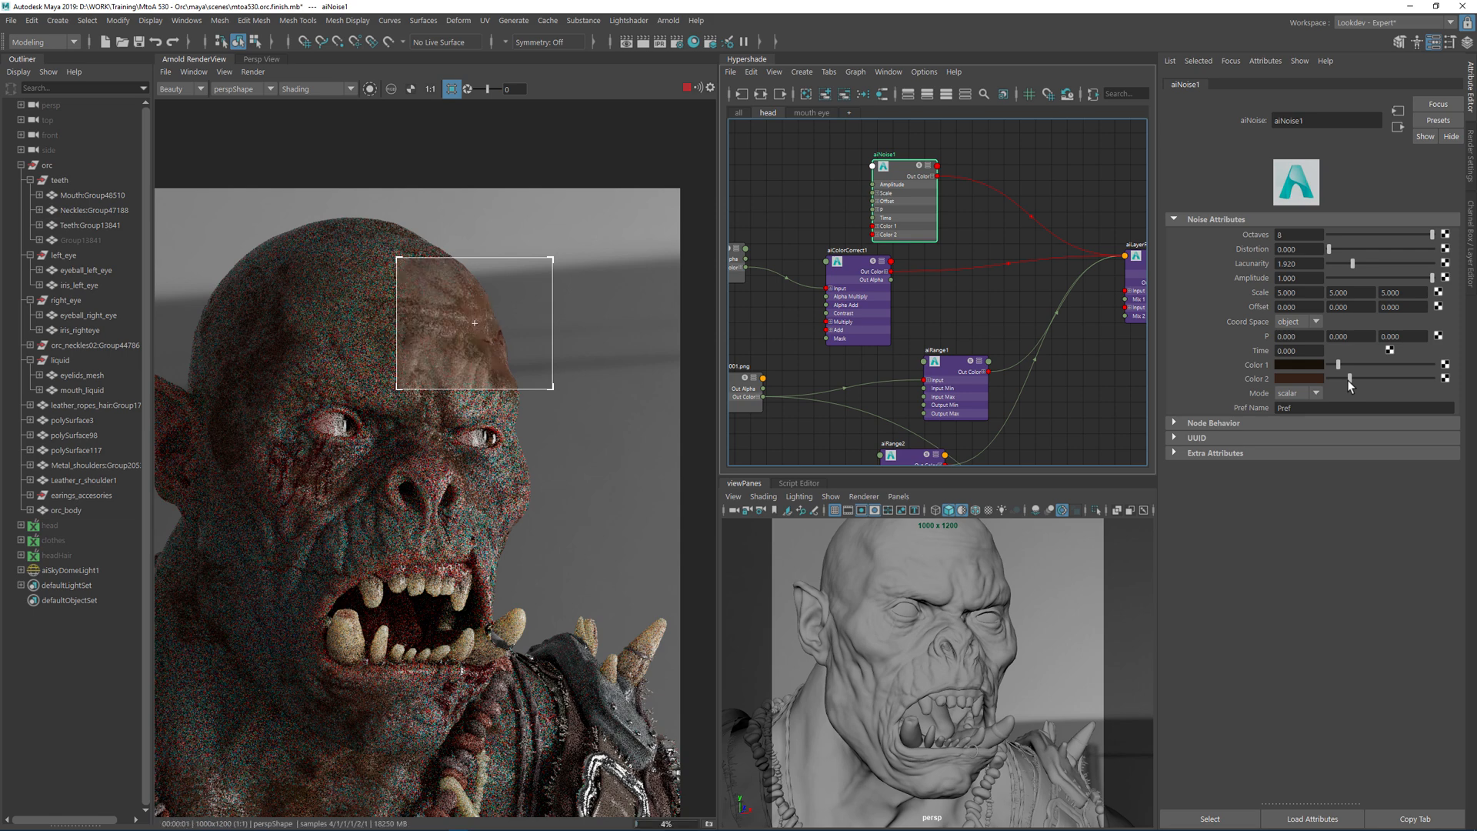
middle_drag(375, 356, 444, 332)
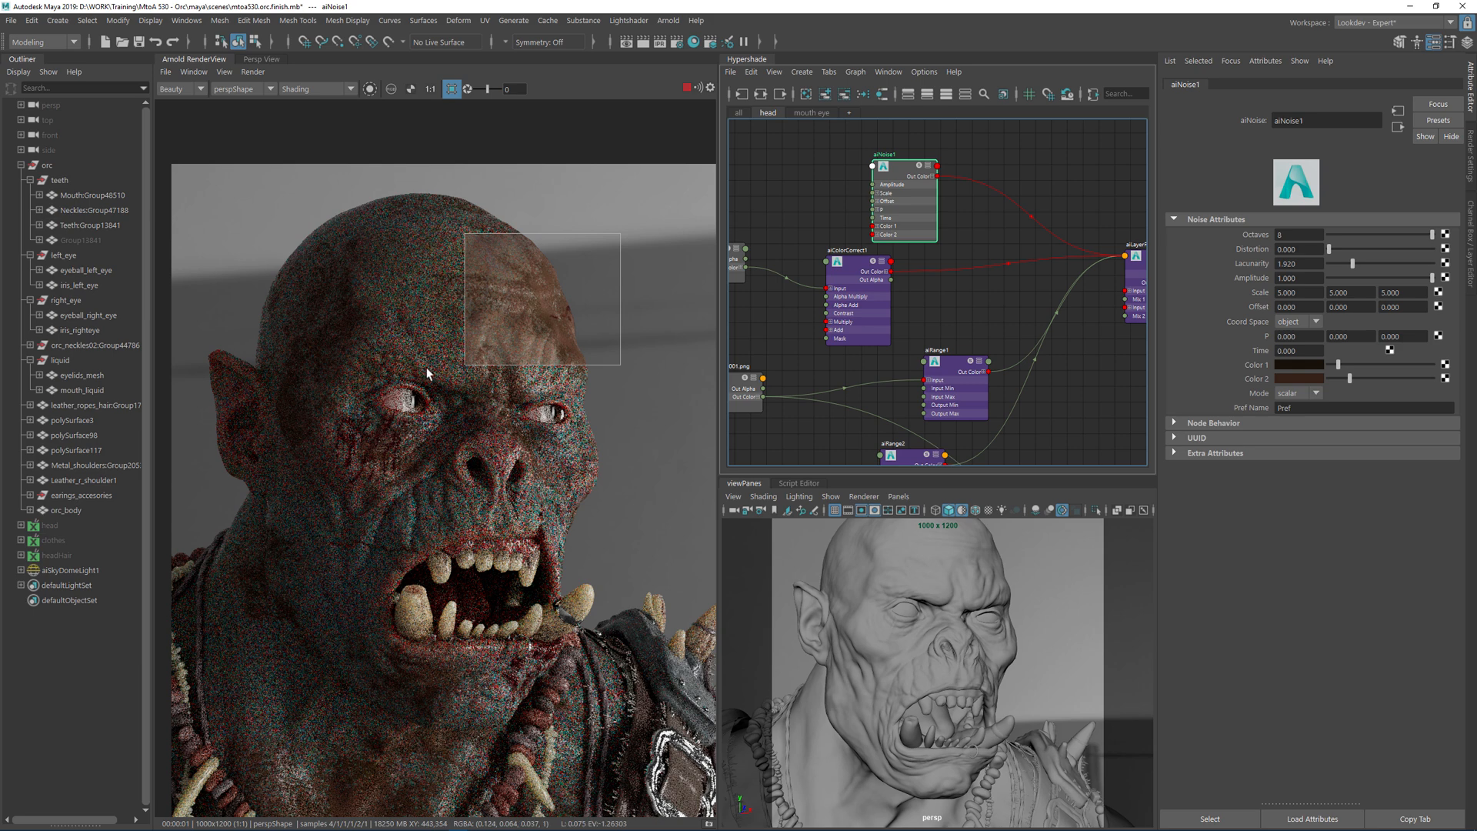
- Select the orc_body mesh, set its Arnold subdivision Iterations to 1 and restart the render
click(509, 333)
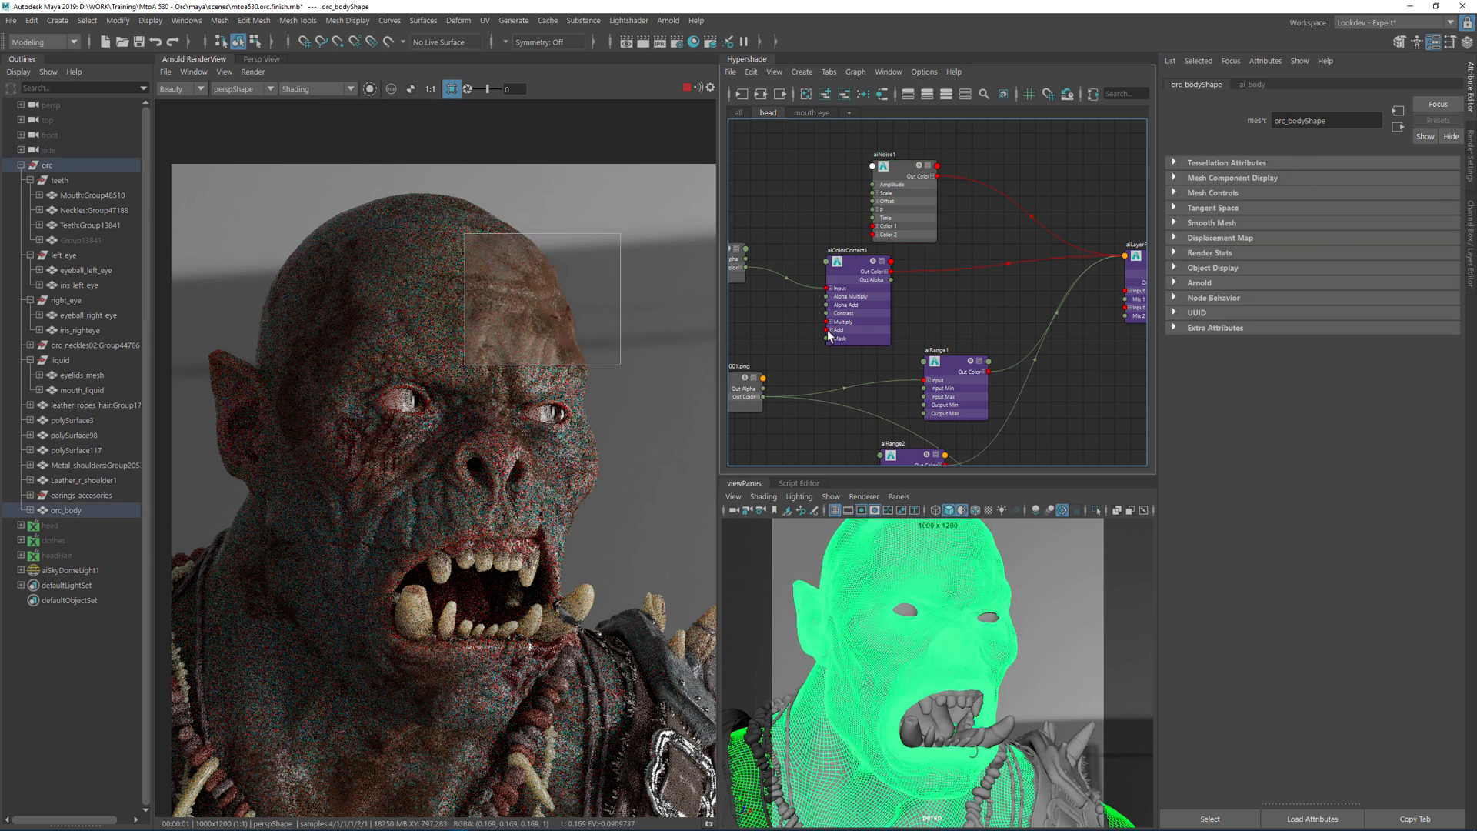
click(1251, 85)
click(1217, 86)
click(1201, 283)
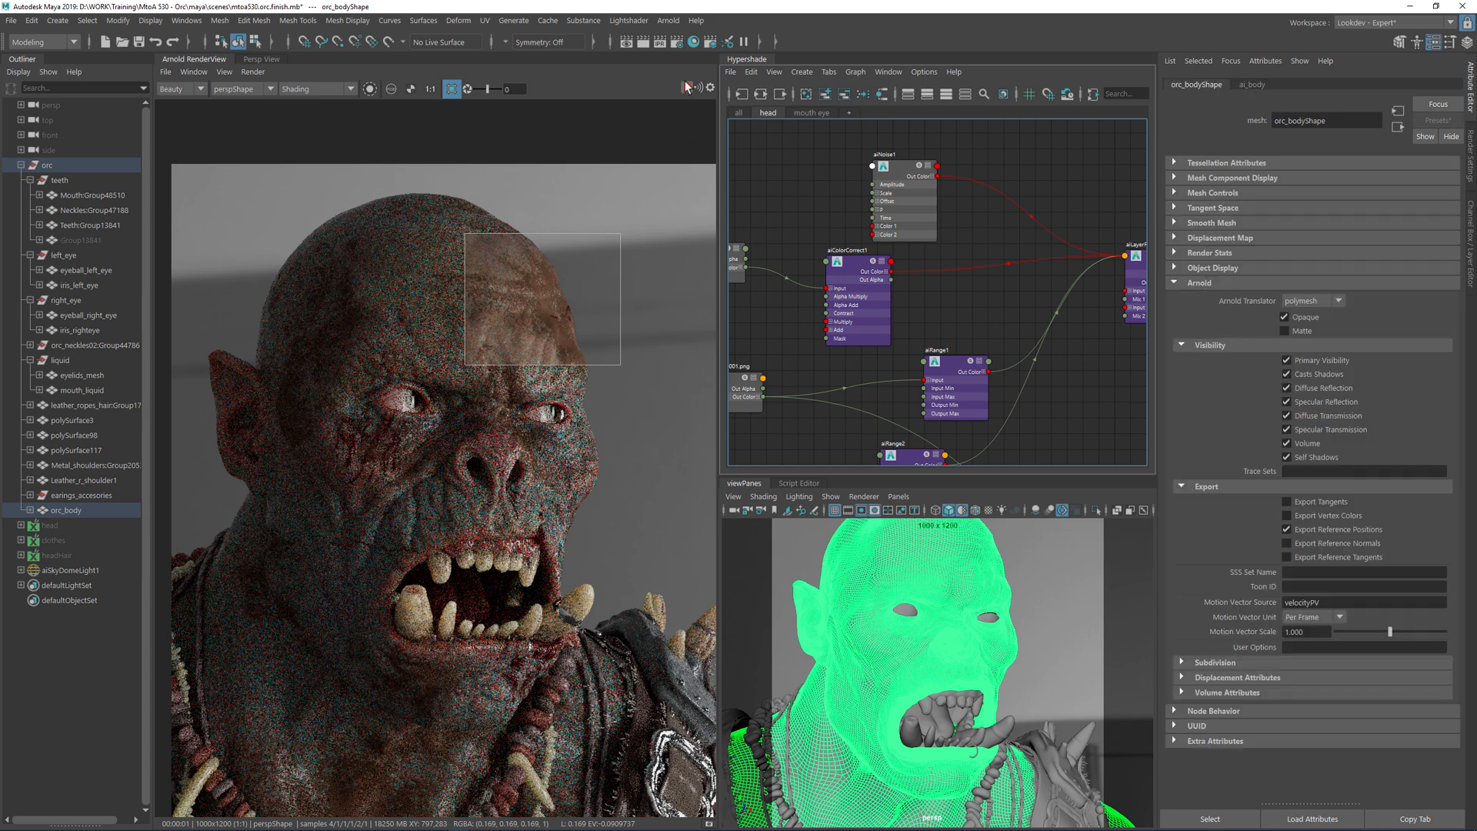
click(1220, 663)
click(1307, 678)
click(1310, 706)
drag(1310, 694, 1269, 700)
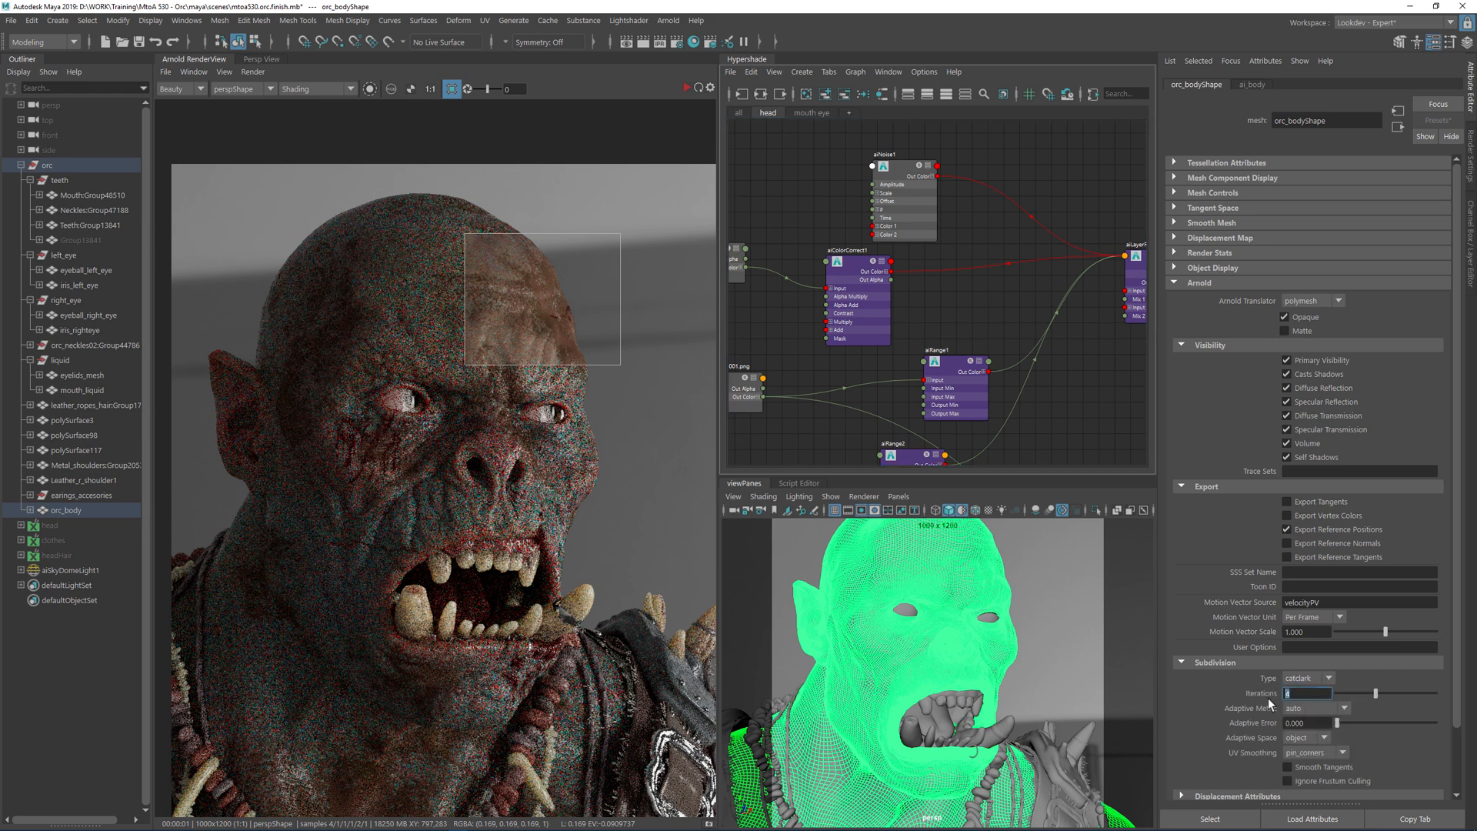
text(1)
click(1308, 648)
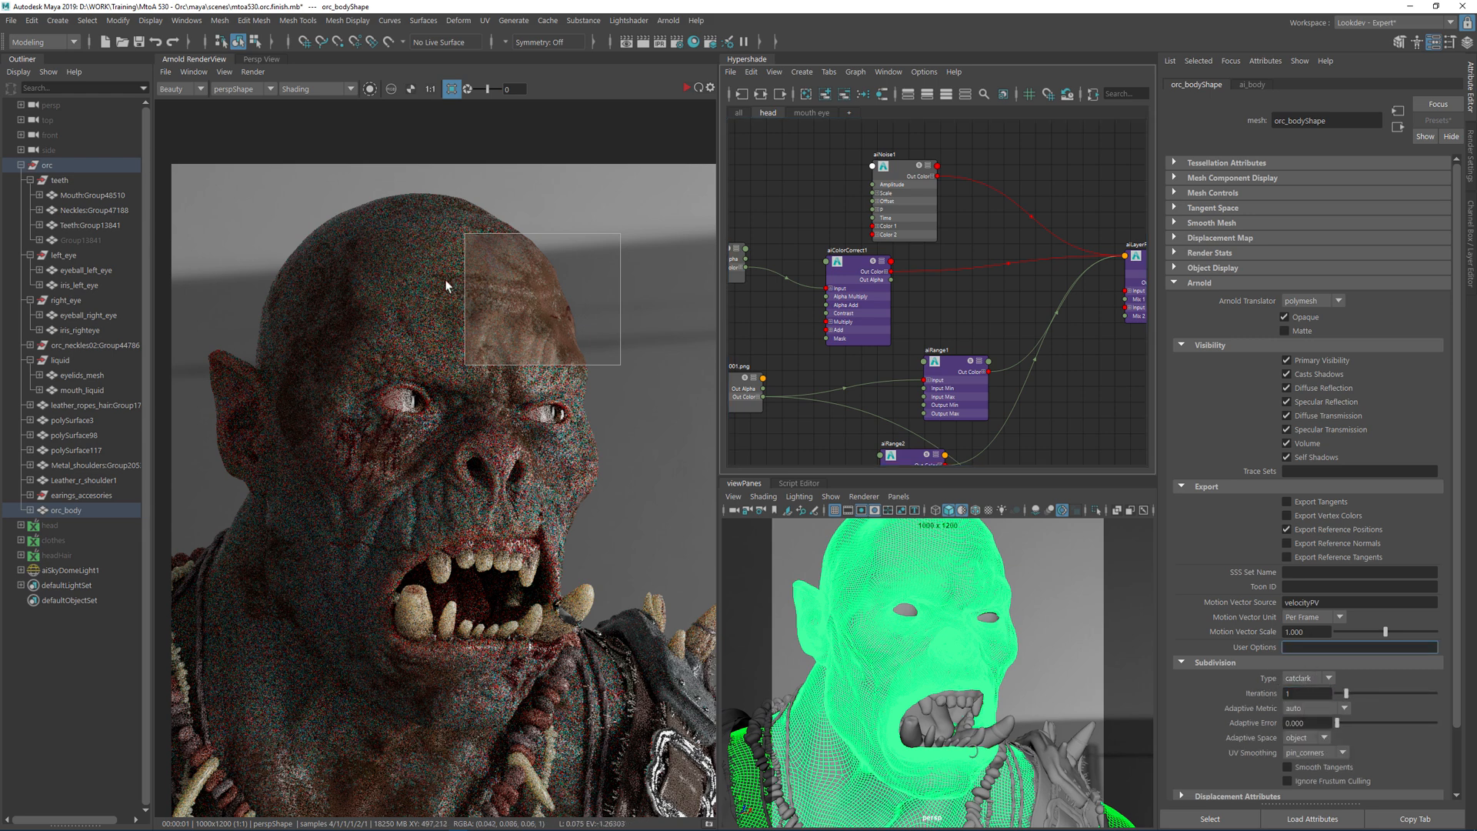
click(687, 89)
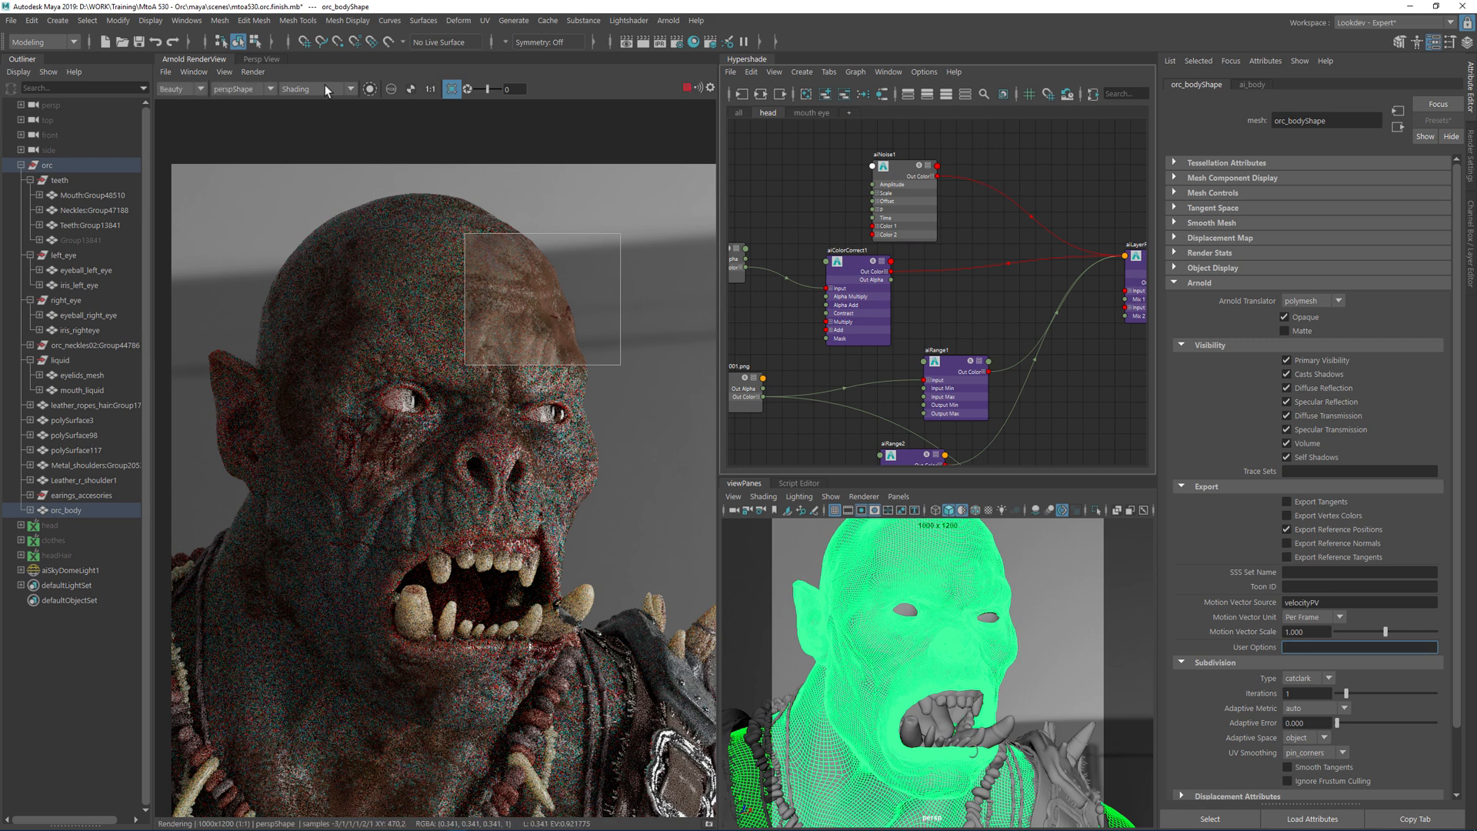
- Switch the debug shading to Wireframe and crop the render around the centre of the forehead
click(283, 89)
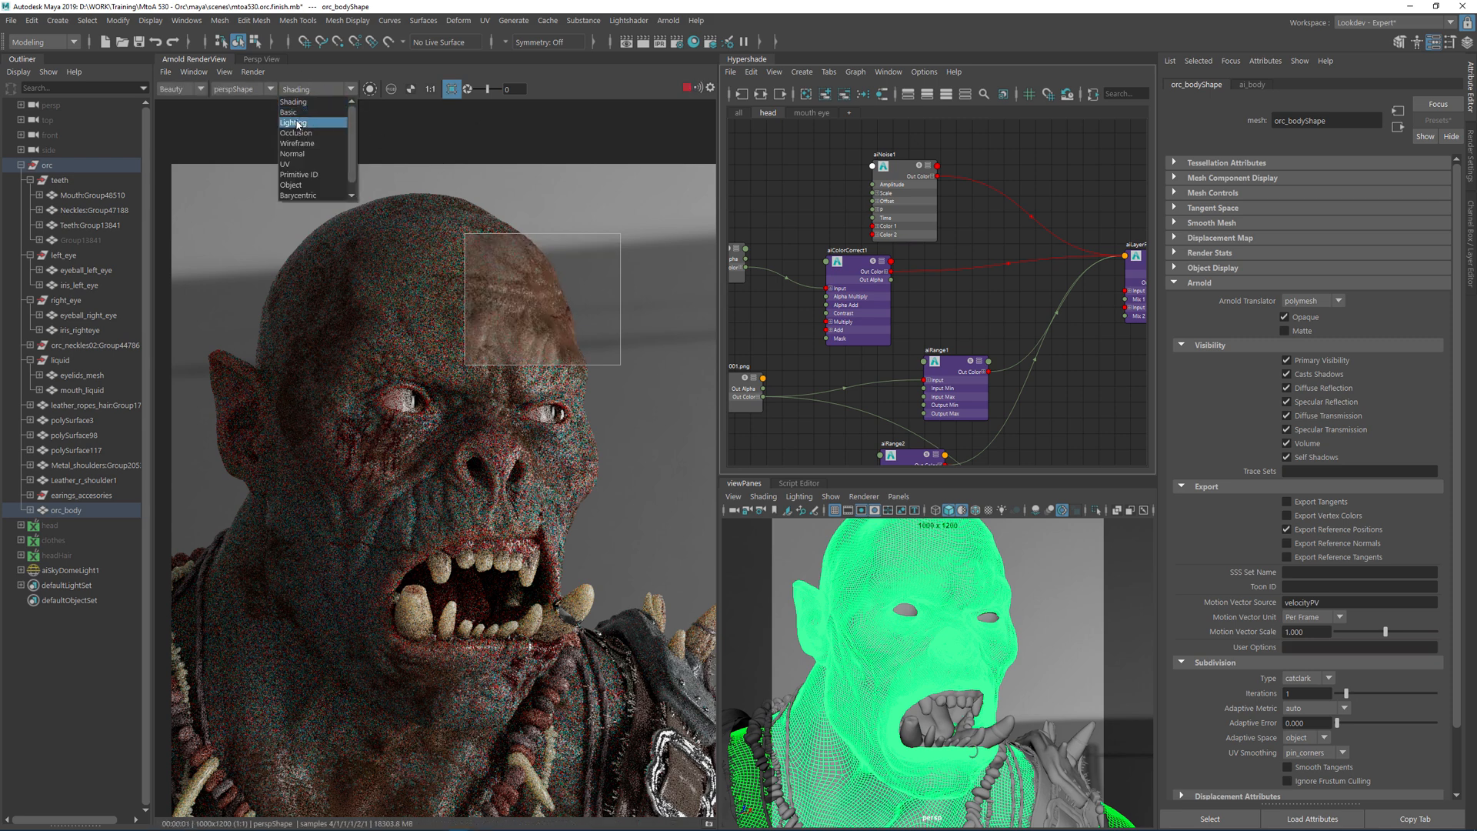
click(300, 143)
scroll(477, 280, up, 2)
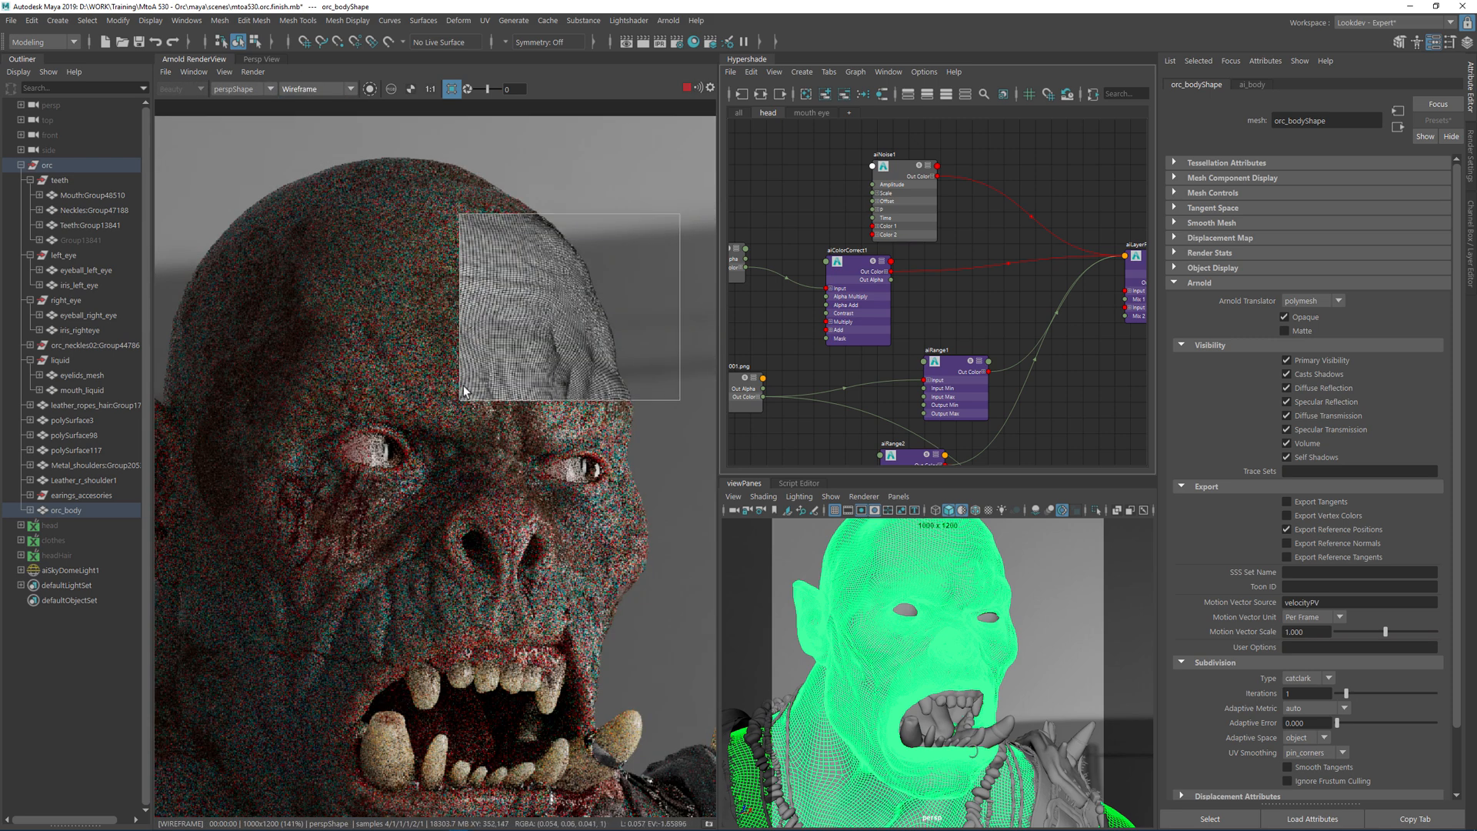
drag(331, 235, 533, 429)
- Set orc_body's subdivision Iterations to 2 and check the wireframe density over the whole head
click(1300, 694)
text(2)
key(Return)
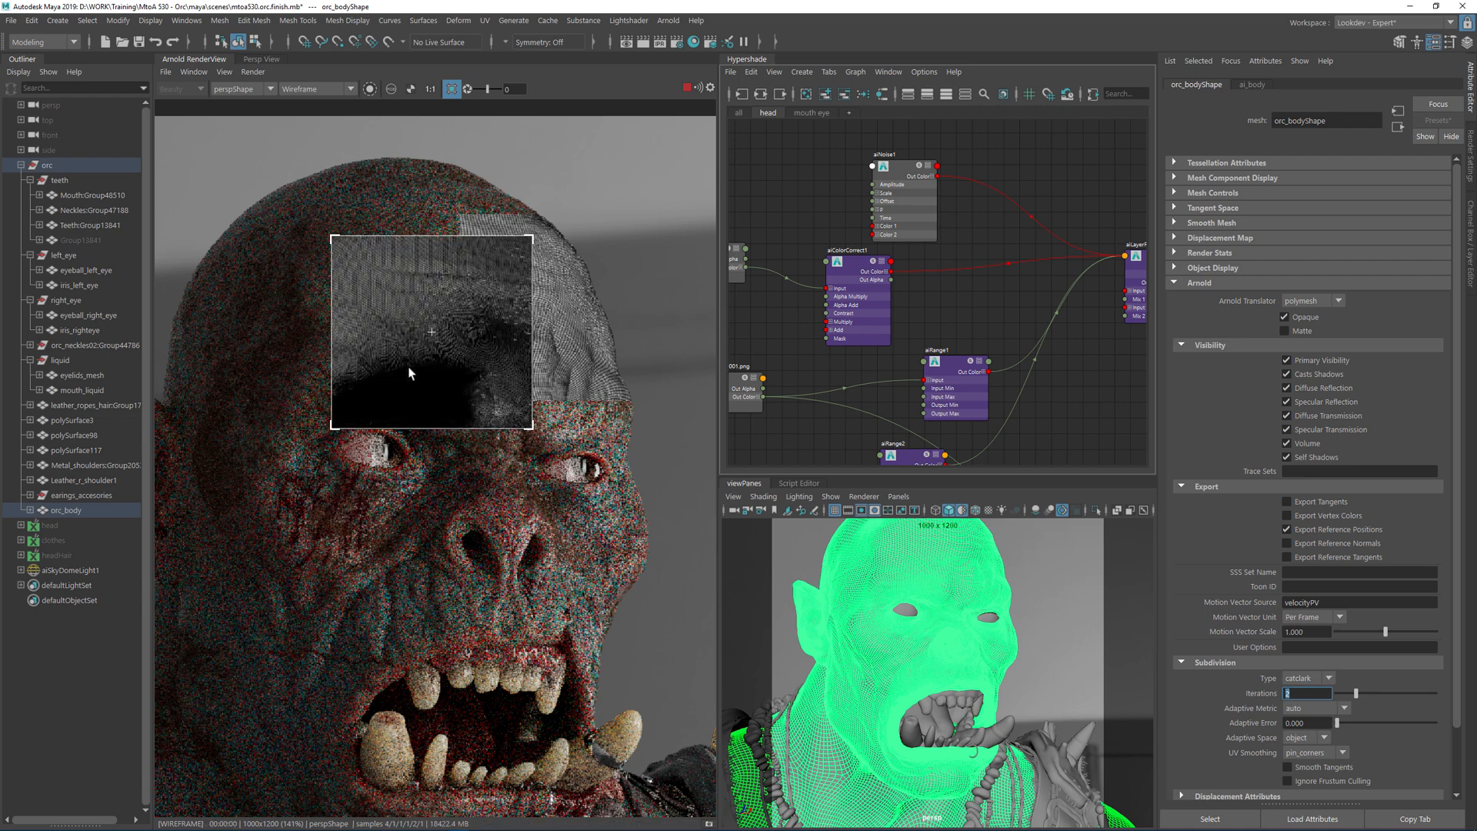
shift+click(390, 409)
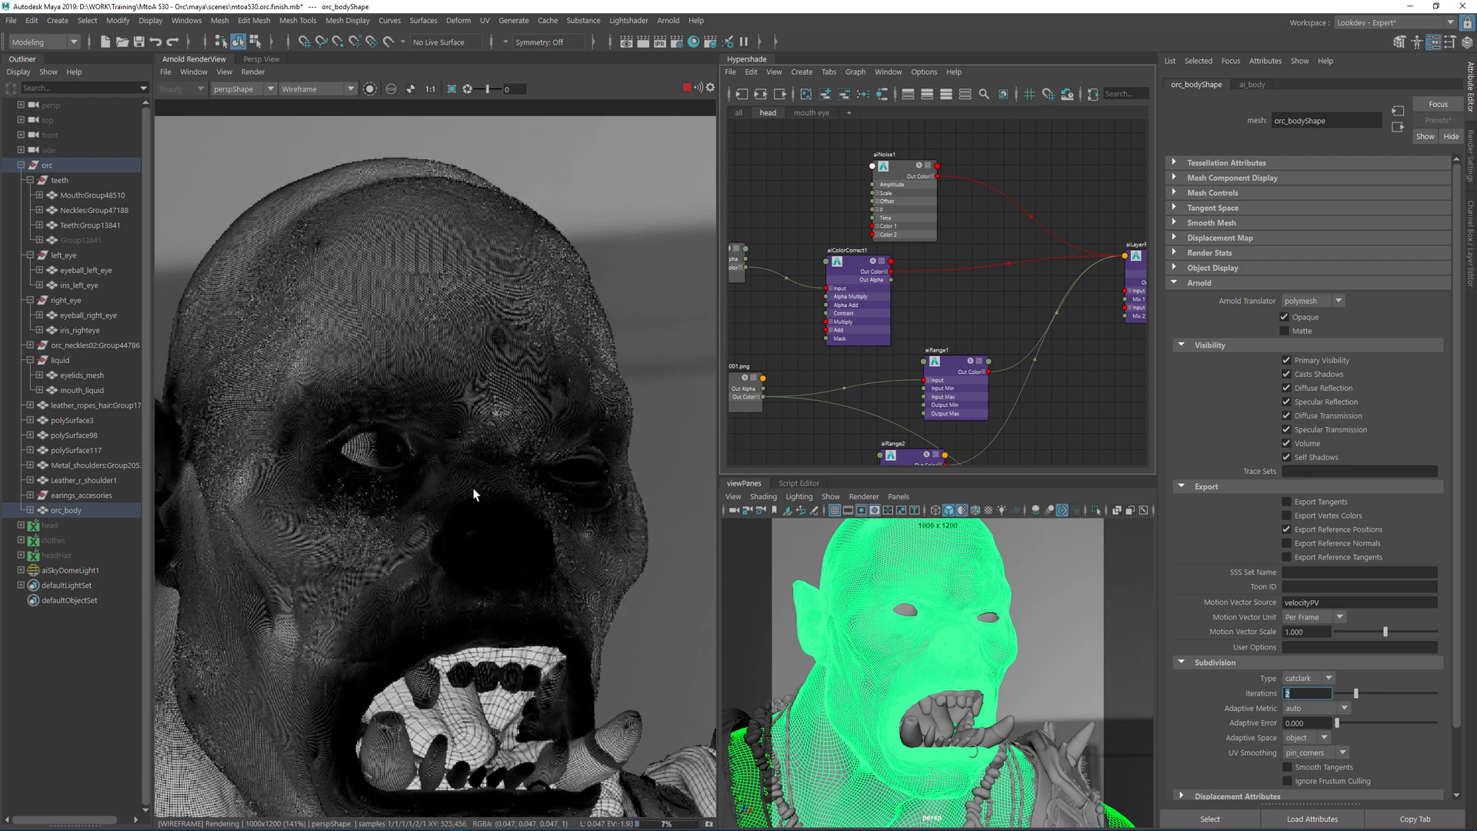
middle_drag(509, 533, 517, 361)
middle_drag(543, 288, 504, 344)
- Switch the debug shading to Basic and examine the displaced dirt detail across the uncropped face
click(452, 89)
click(309, 90)
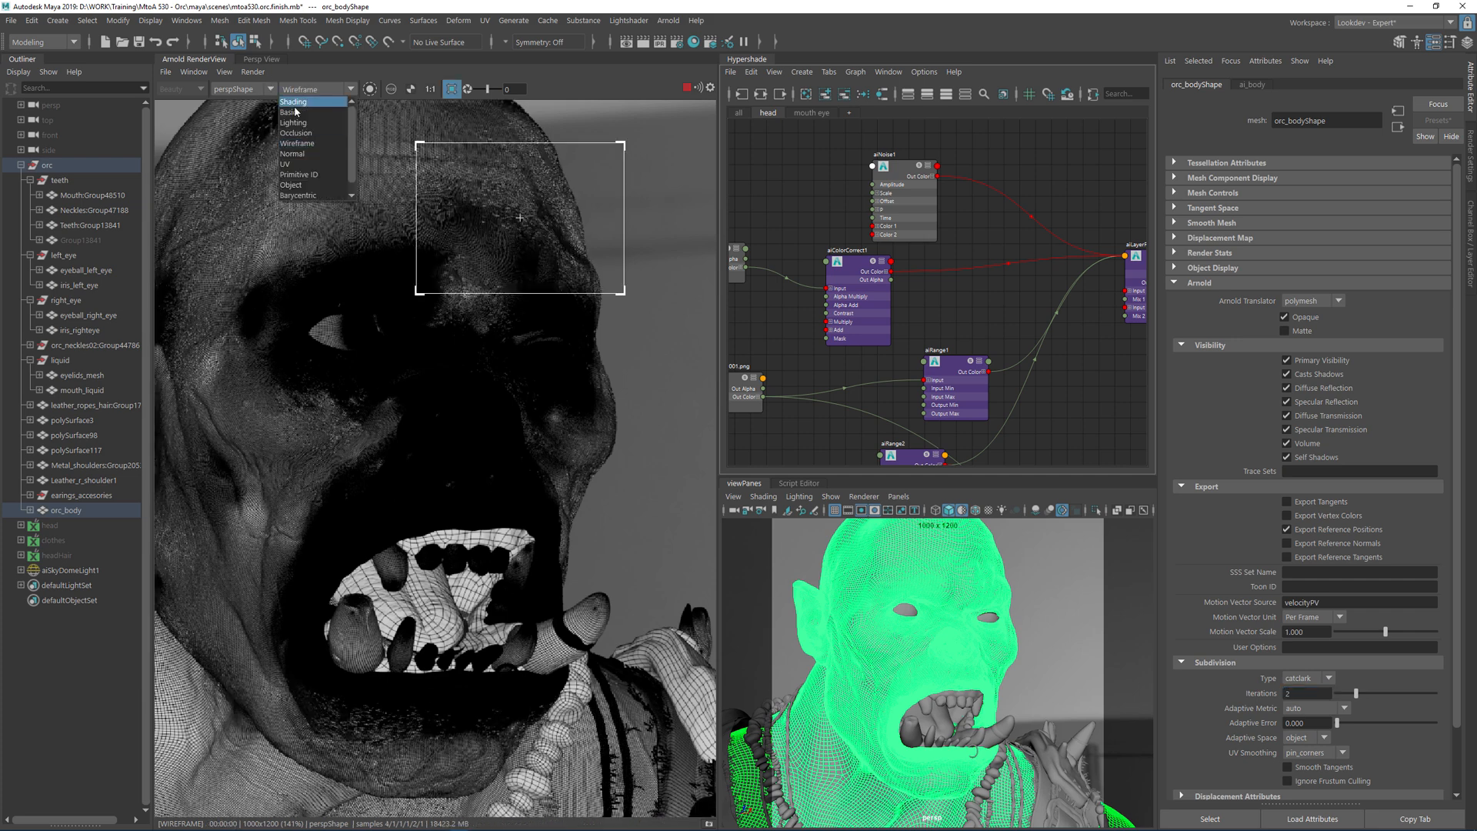
click(304, 118)
shift+click(444, 200)
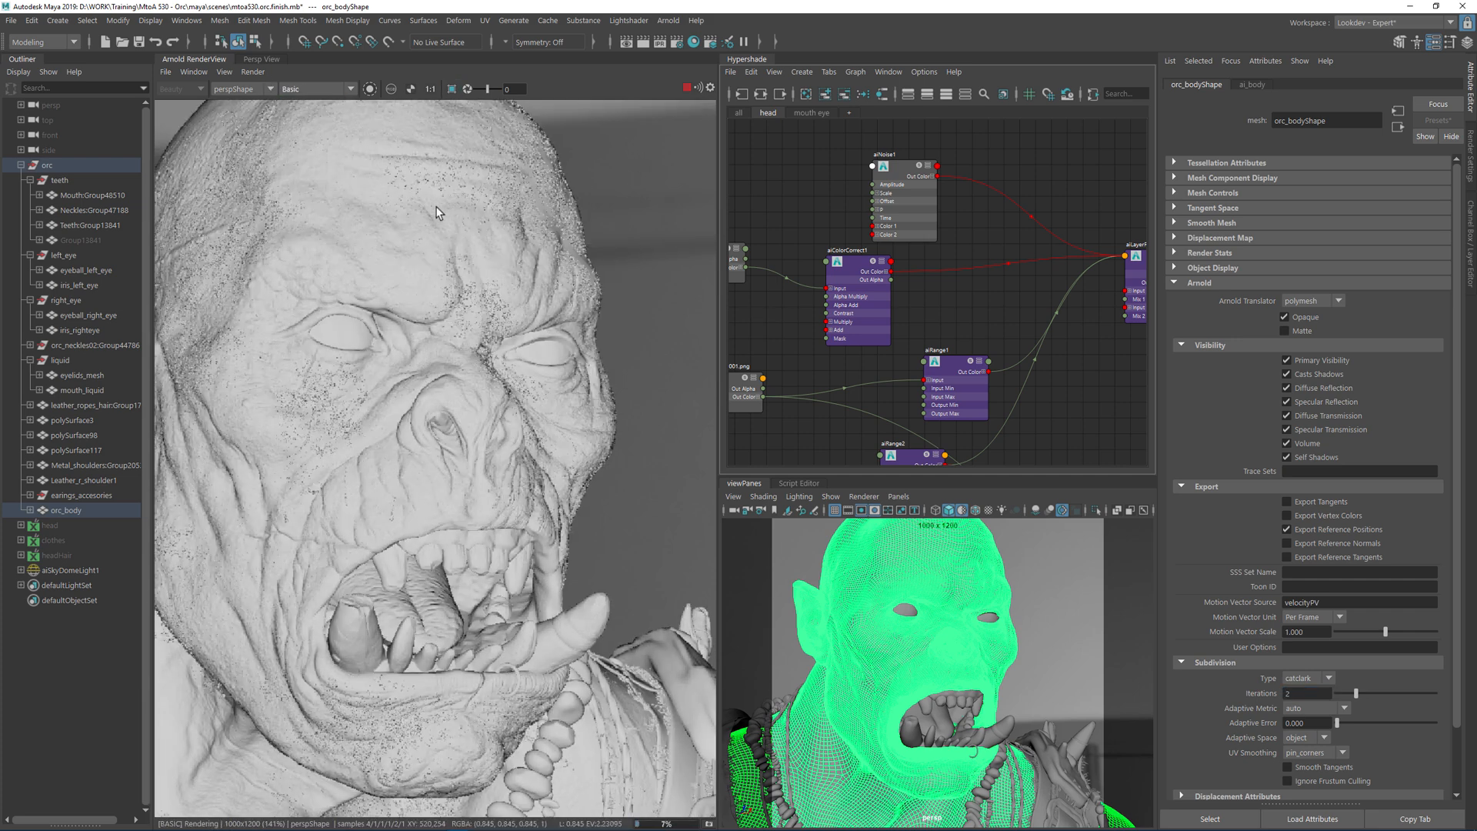
scroll(299, 406, up, 2)
scroll(329, 413, down, 2)
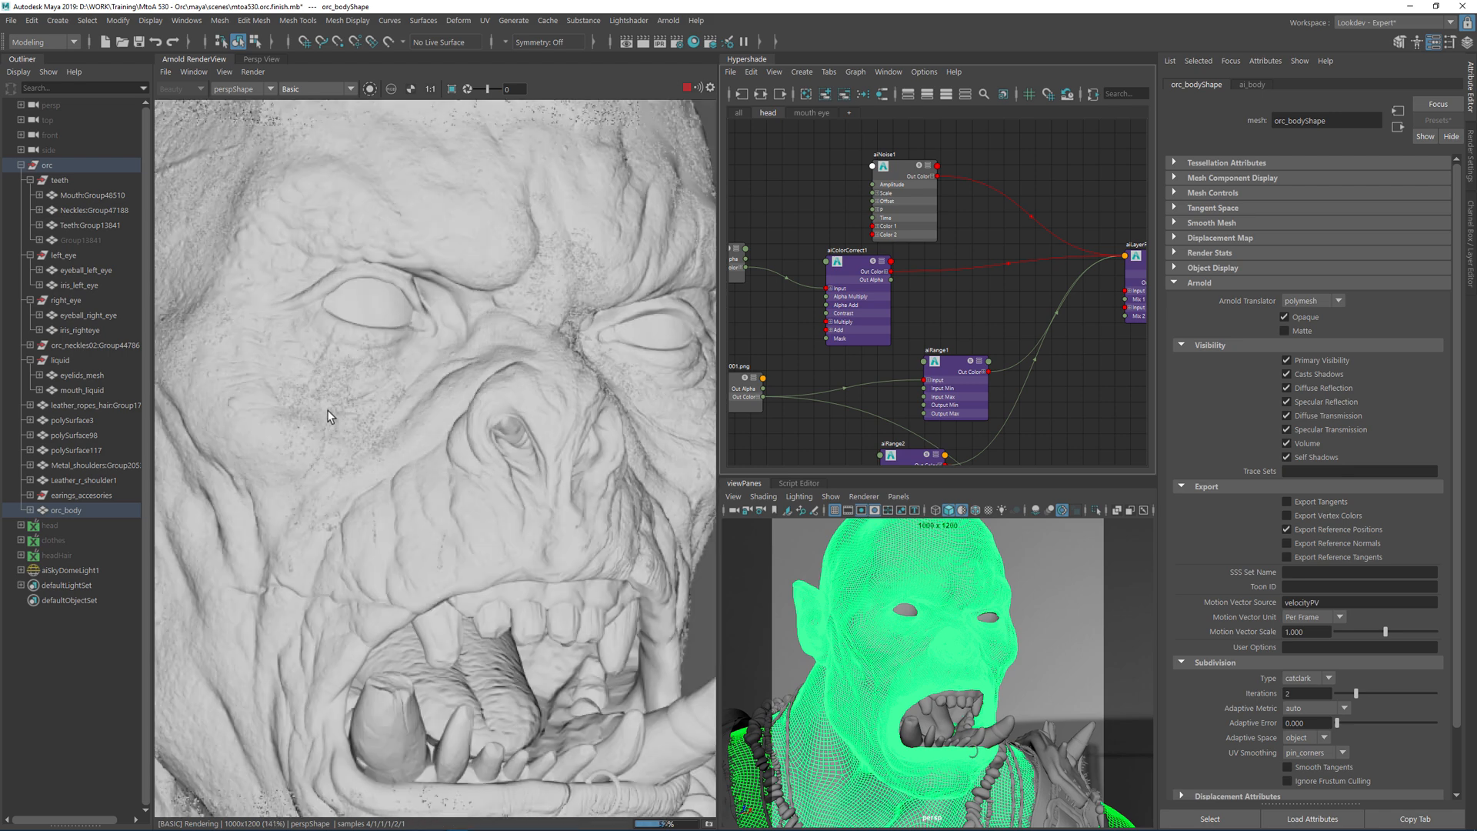
- Crop the render around the forehead and brow and switch the debug shading mode back to Shading
middle_drag(512, 243, 506, 366)
shift+drag(639, 222, 424, 436)
click(301, 88)
click(296, 103)
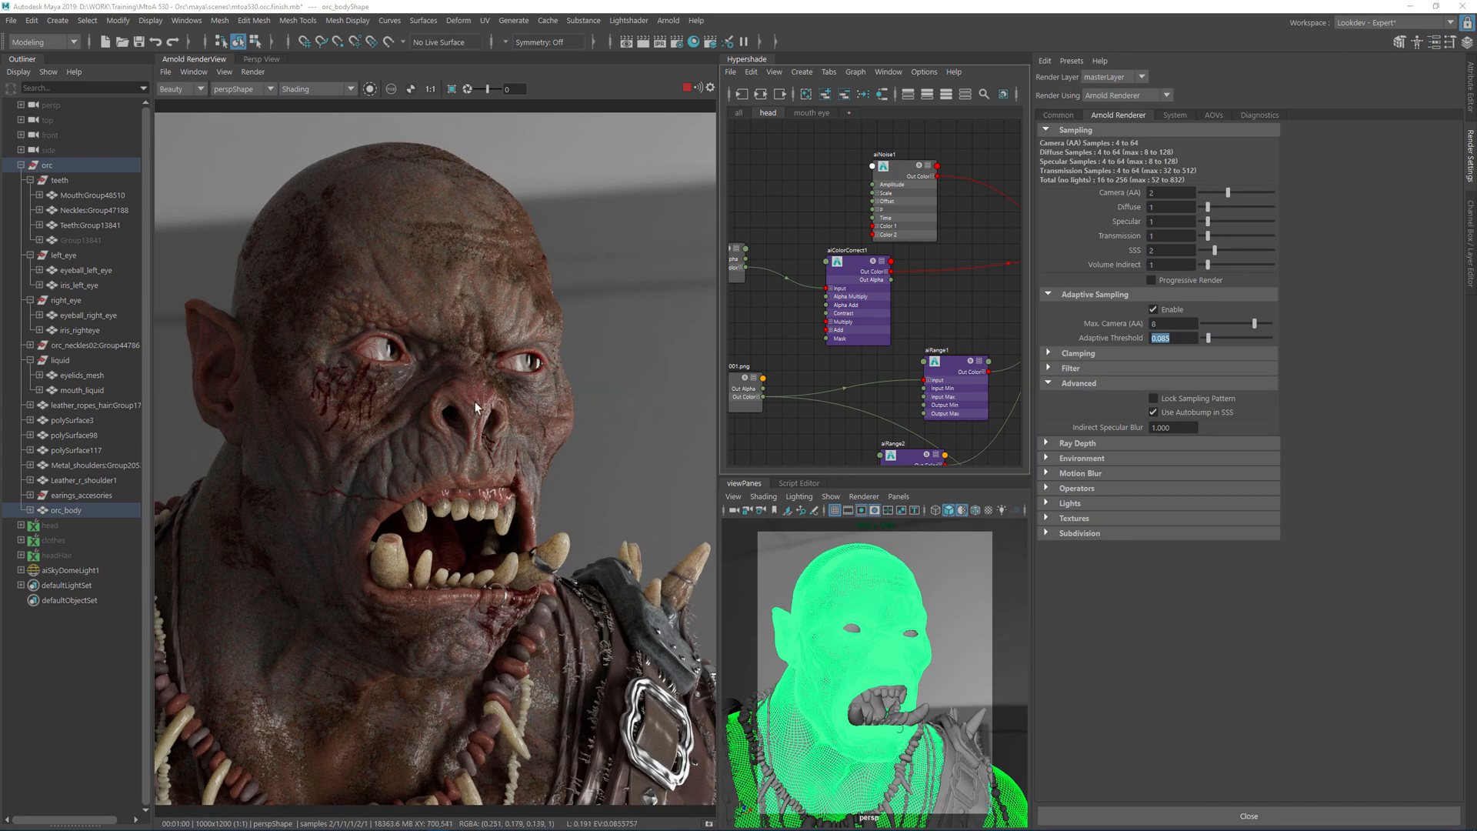
- Examine the dirt and skin detail on the face and neck in the full shaded render
middle_drag(409, 381, 465, 336)
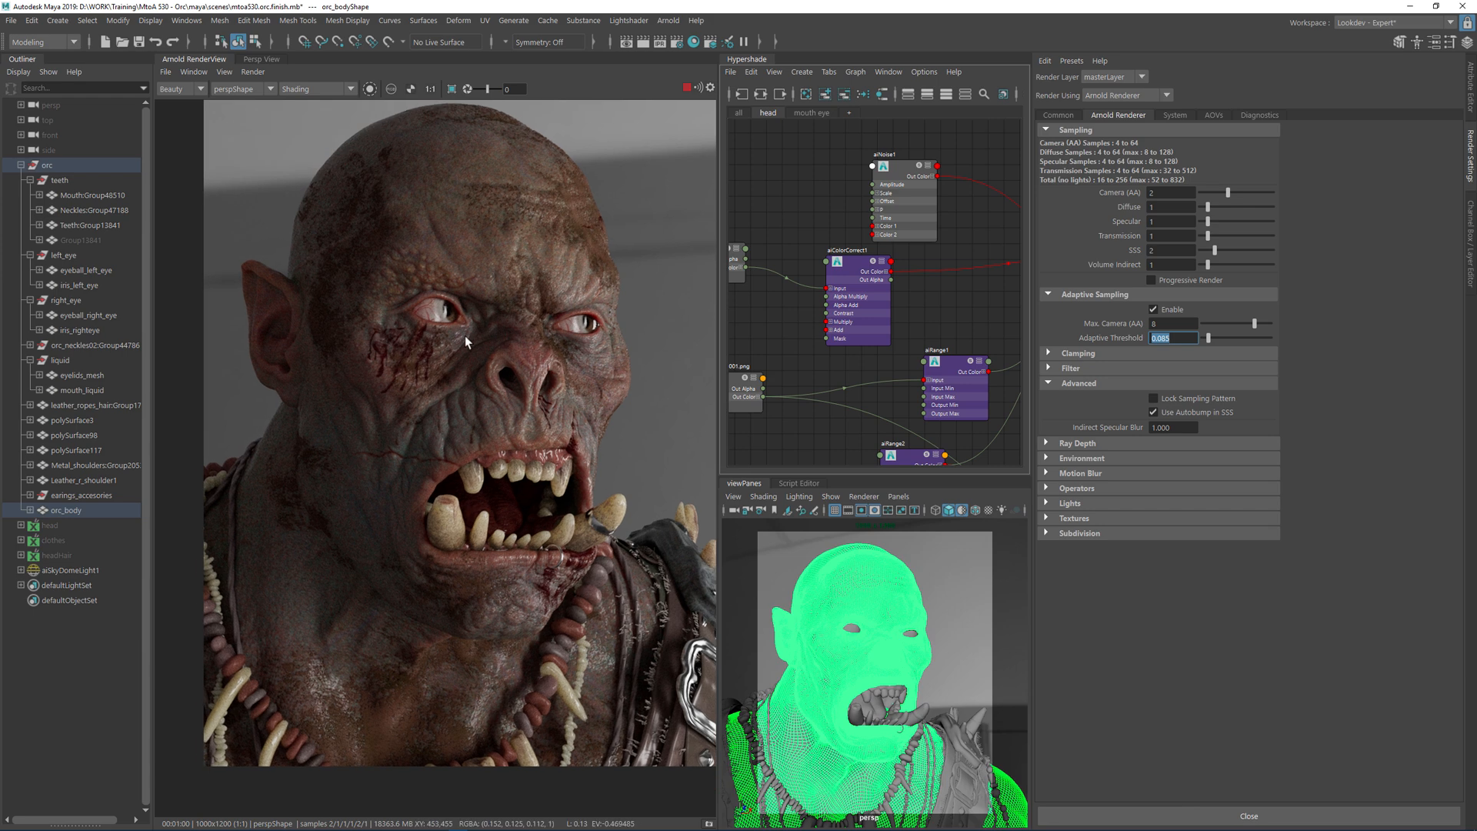
scroll(369, 675, up, 2)
scroll(431, 605, up, 2)
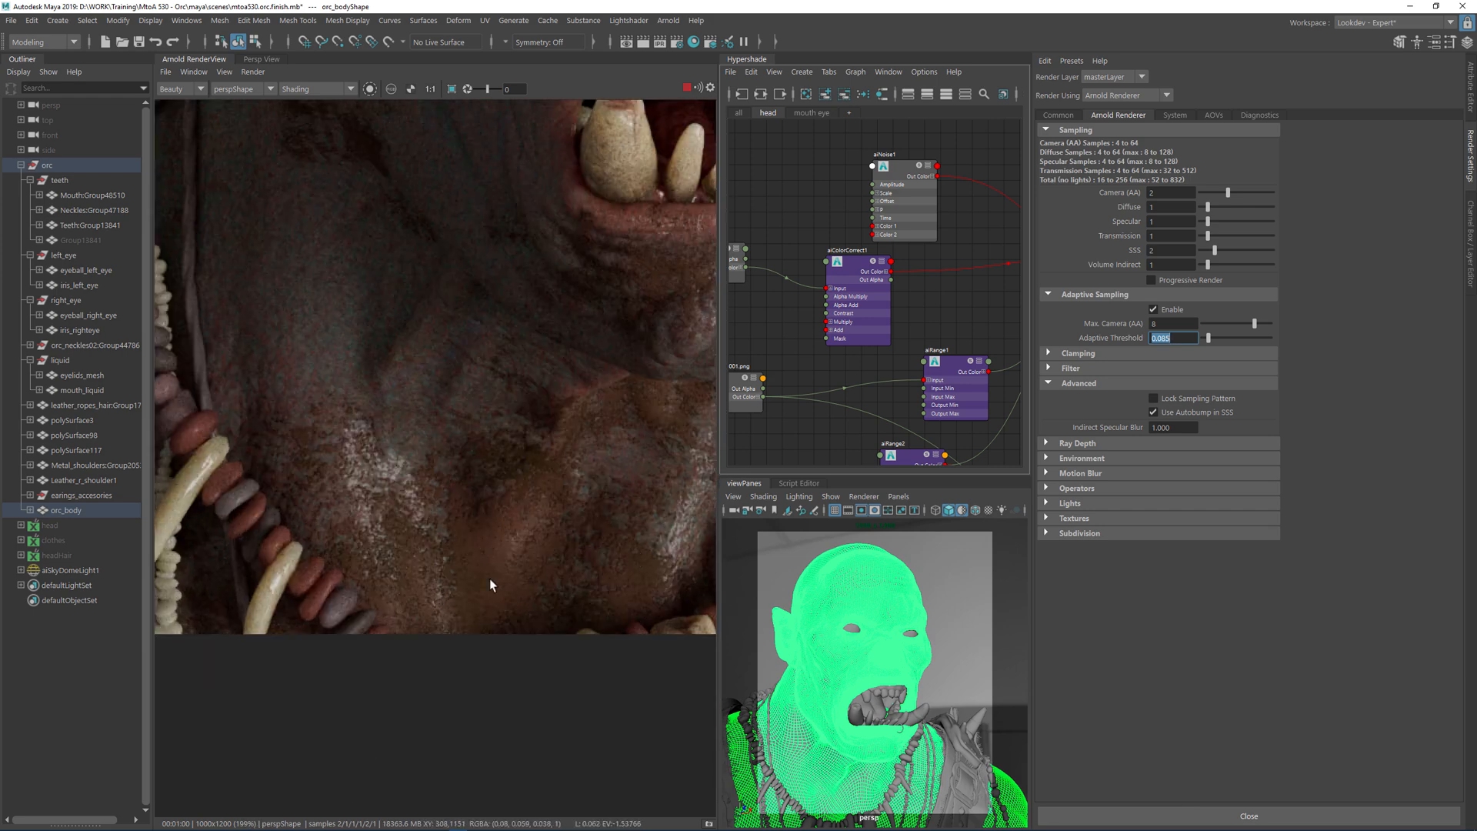
- Examine the orc's head, mouth and shoulders in the full shaded render
scroll(366, 486, down, 2)
middle_drag(577, 271, 438, 436)
middle_drag(546, 297, 501, 692)
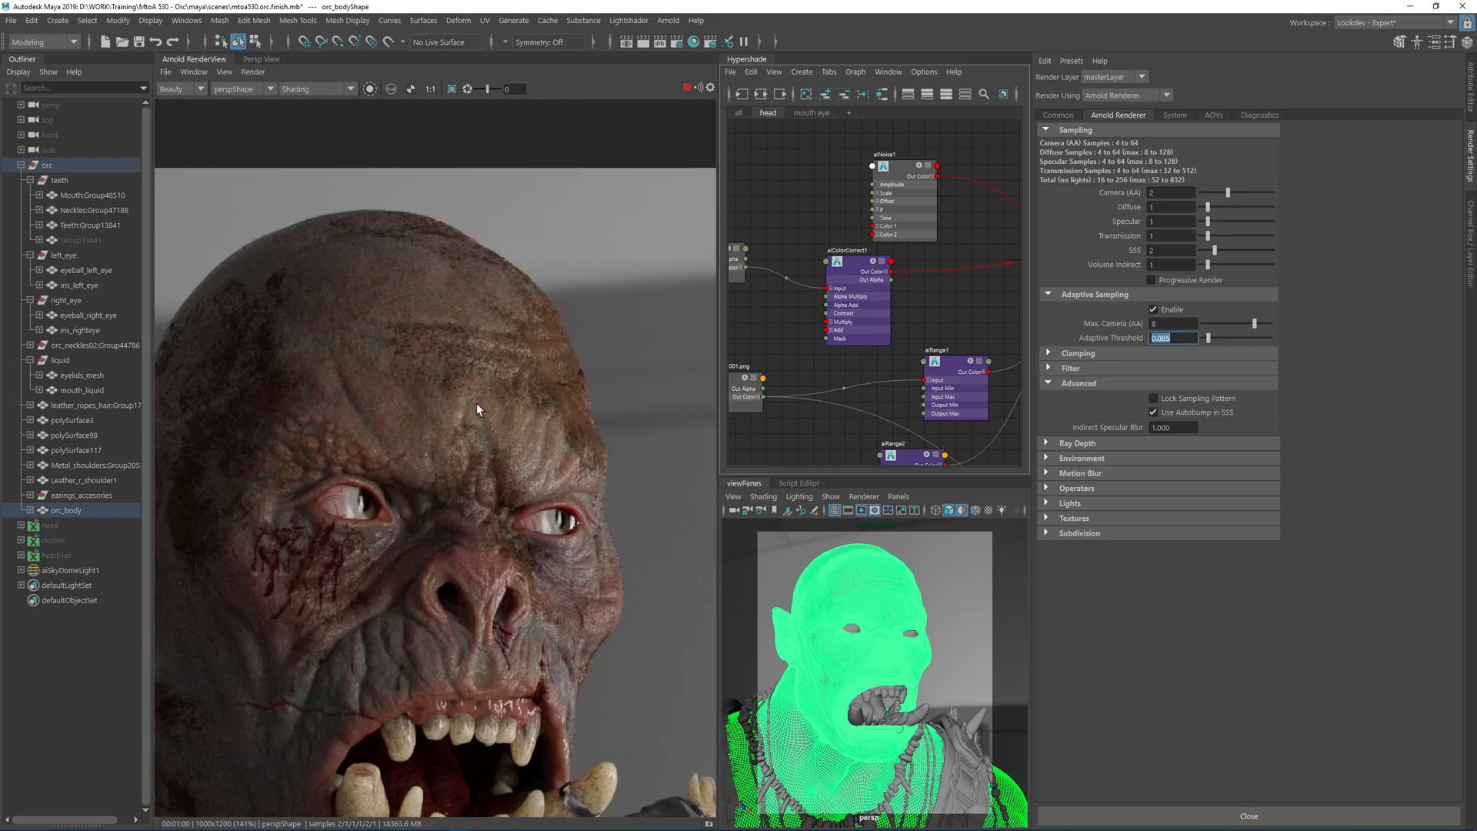
middle_drag(339, 431, 487, 368)
middle_drag(548, 540, 458, 405)
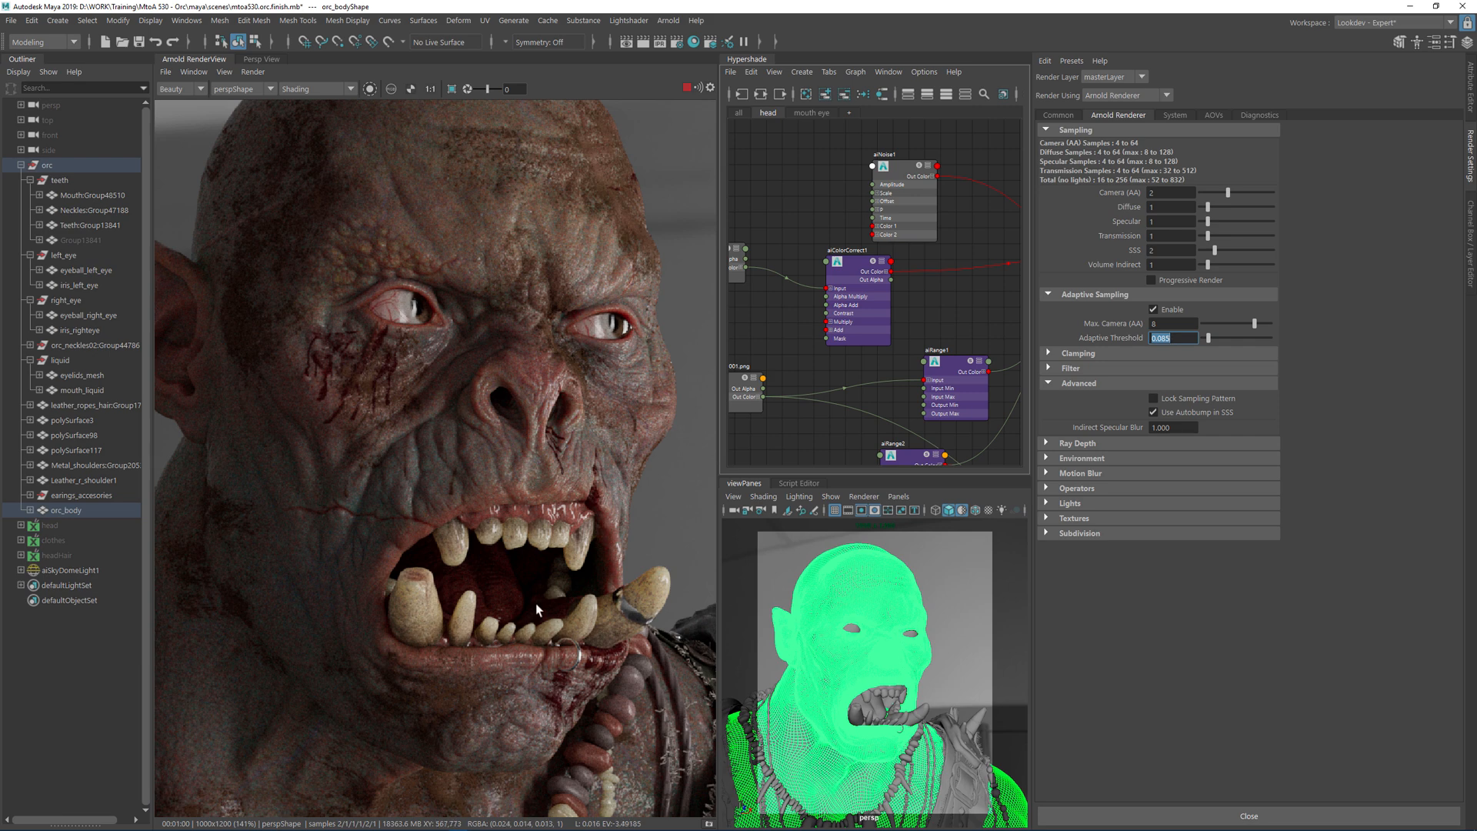
scroll(534, 600, down, 2)
scroll(535, 577, up, 1)
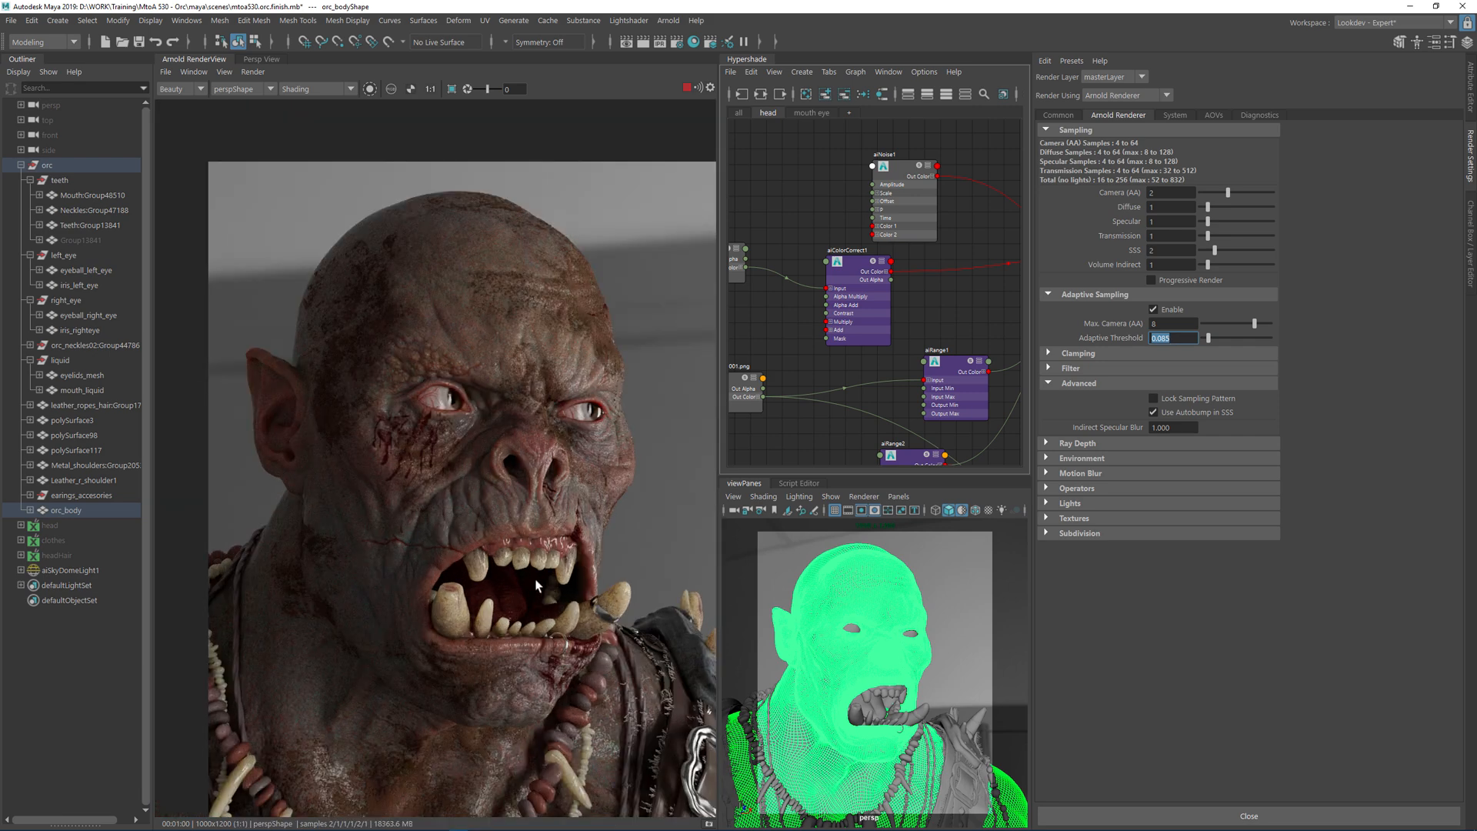
middle_drag(539, 542, 478, 418)
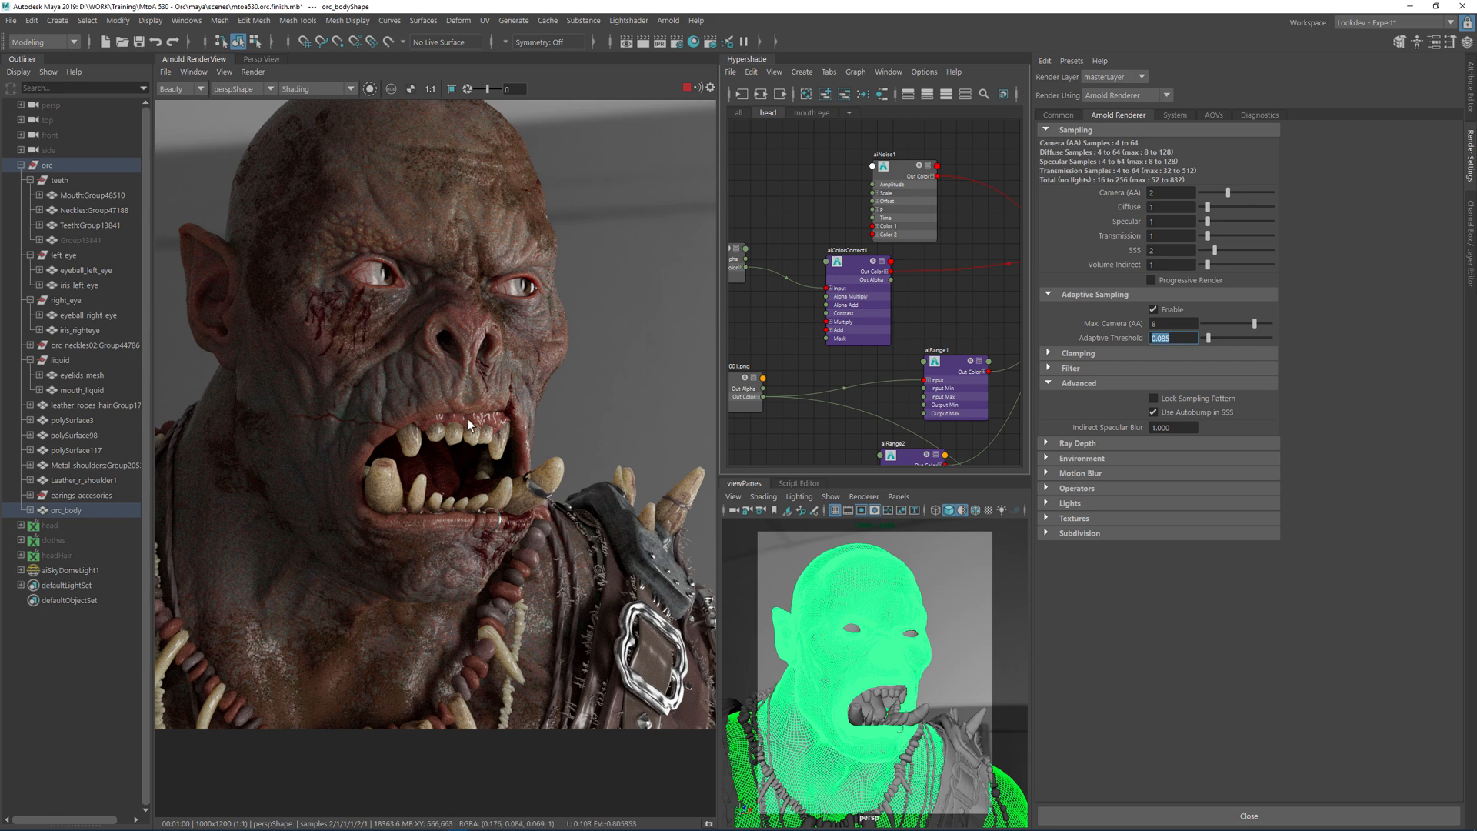
- Crop the render around the upper lip and teeth and enable Progressive Render
scroll(404, 427, up, 2)
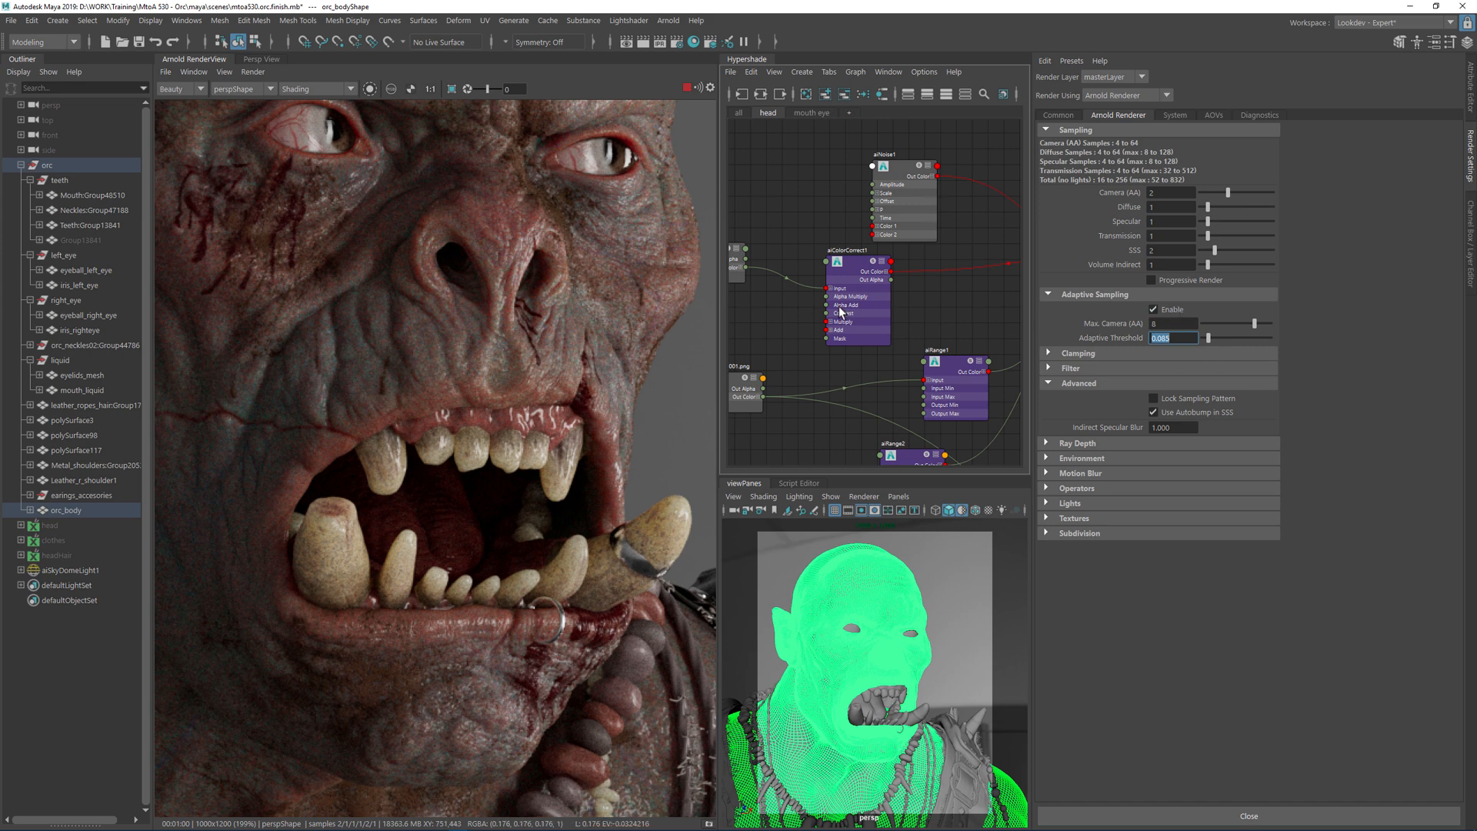
drag(331, 347, 634, 471)
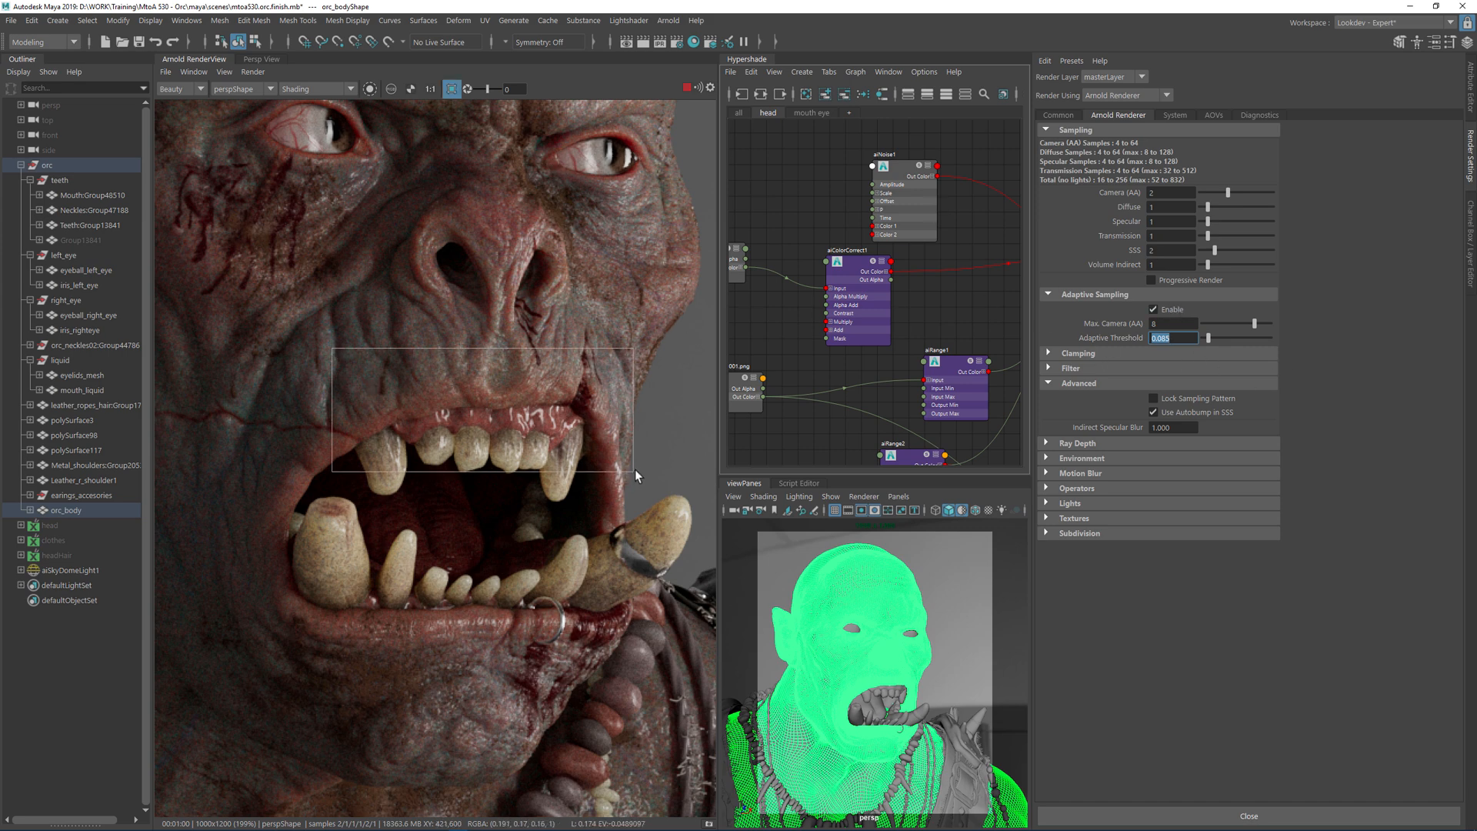
click(1179, 279)
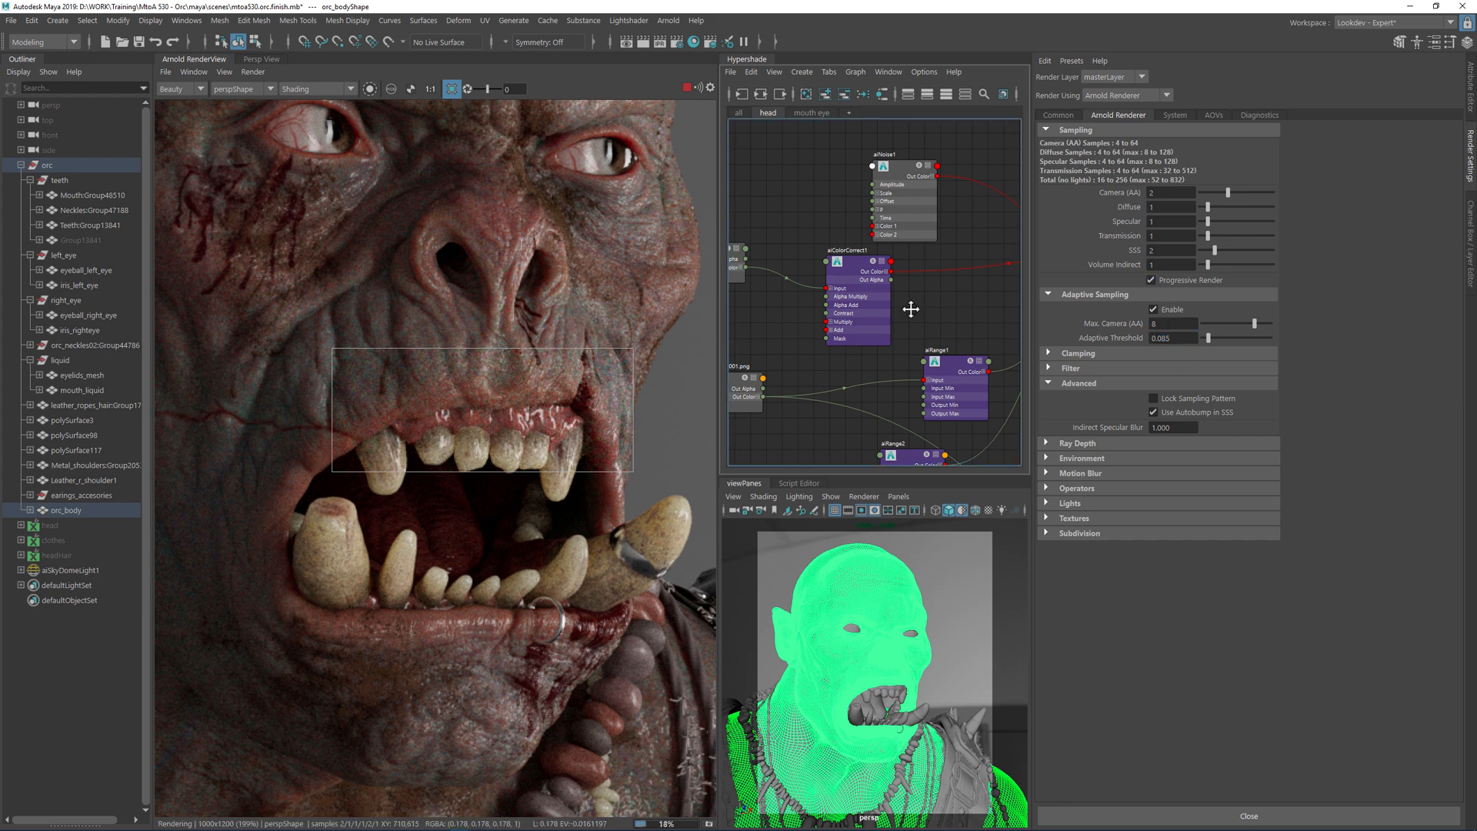
- Turn off the green selection highlighting in the persp viewport and bring up the mouth eye shader graph
alt+middle_drag(953, 306, 870, 284)
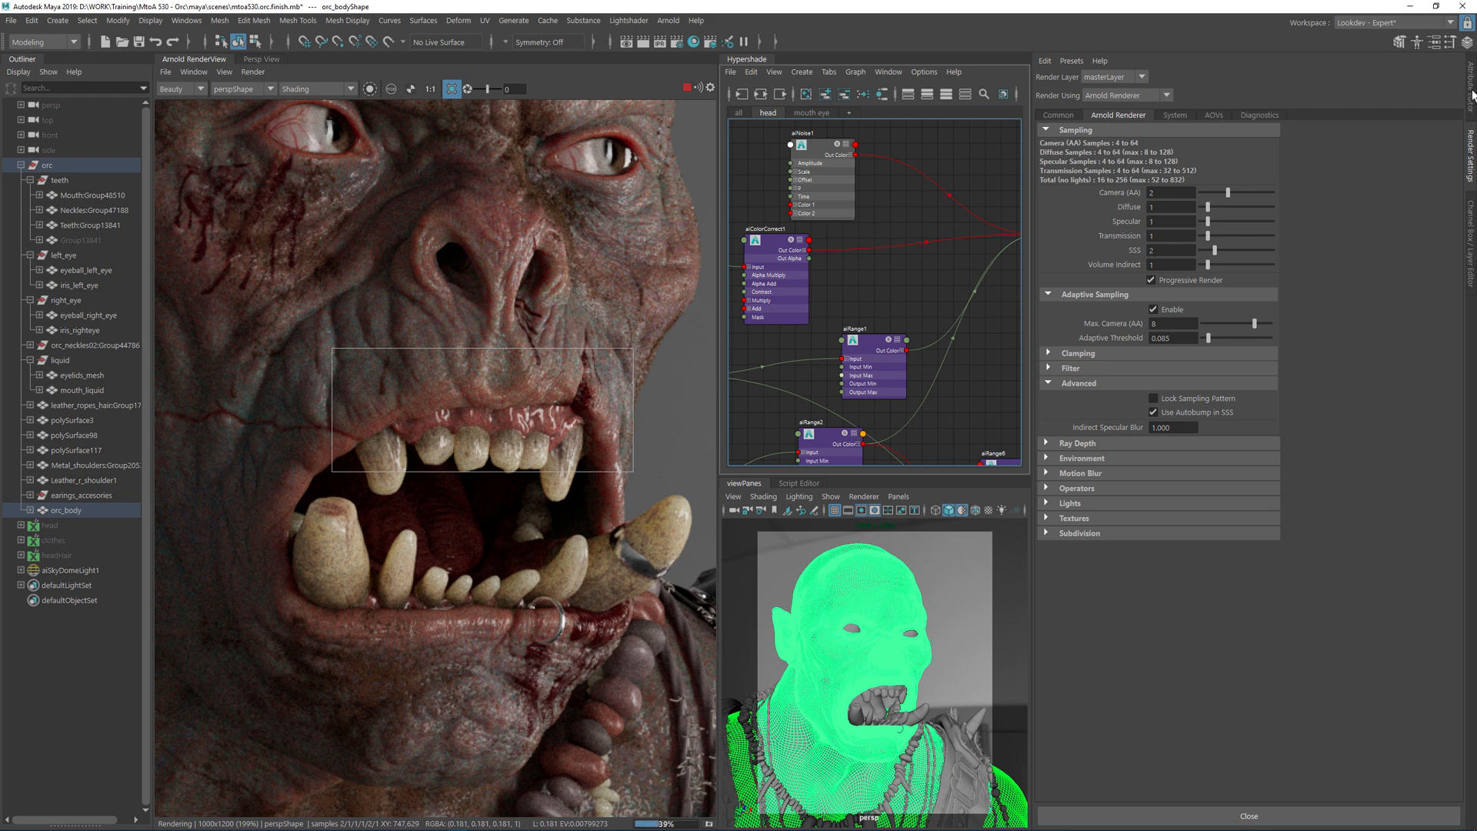
click(1471, 94)
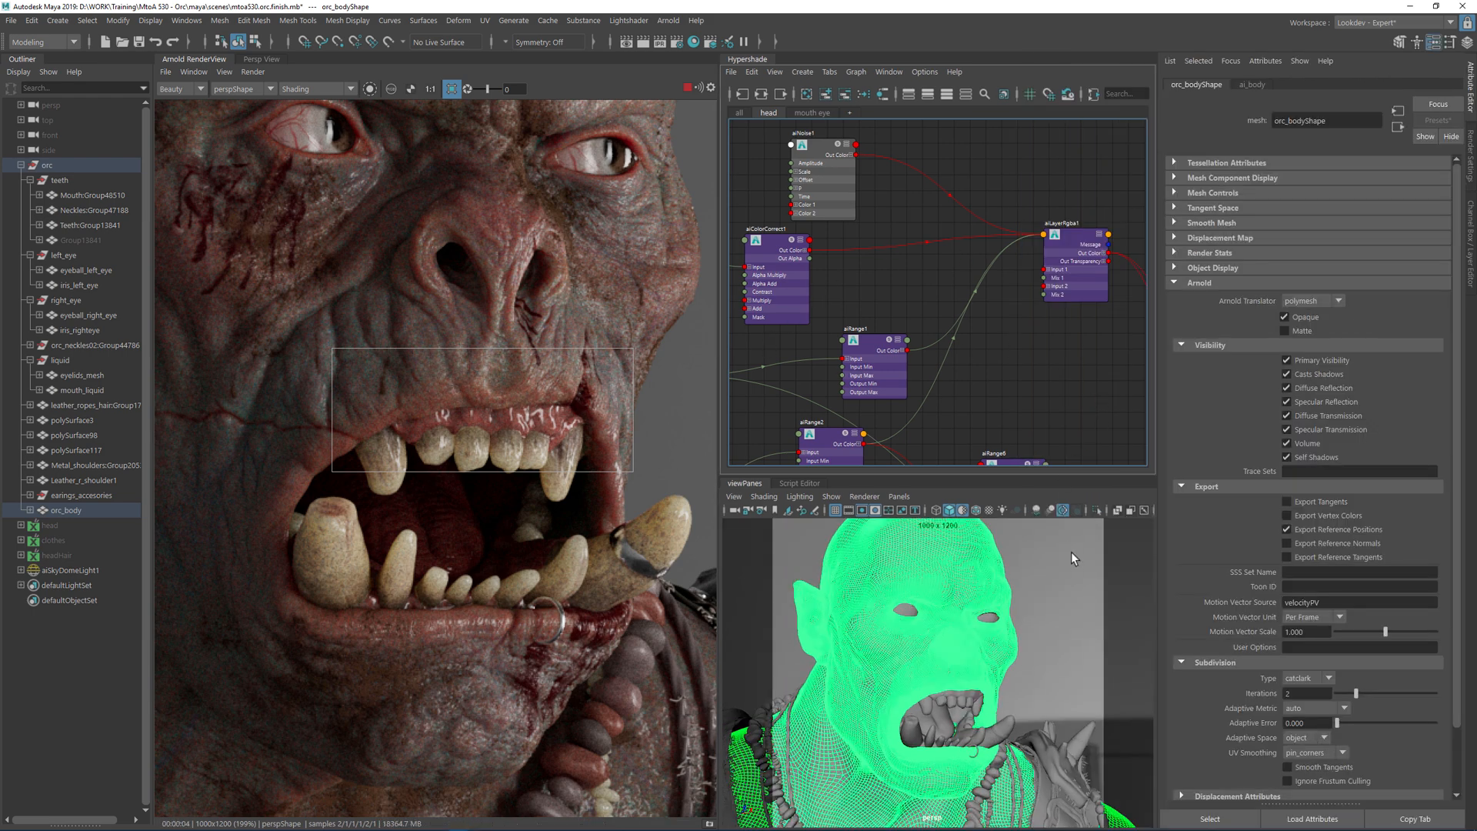
click(829, 496)
click(856, 809)
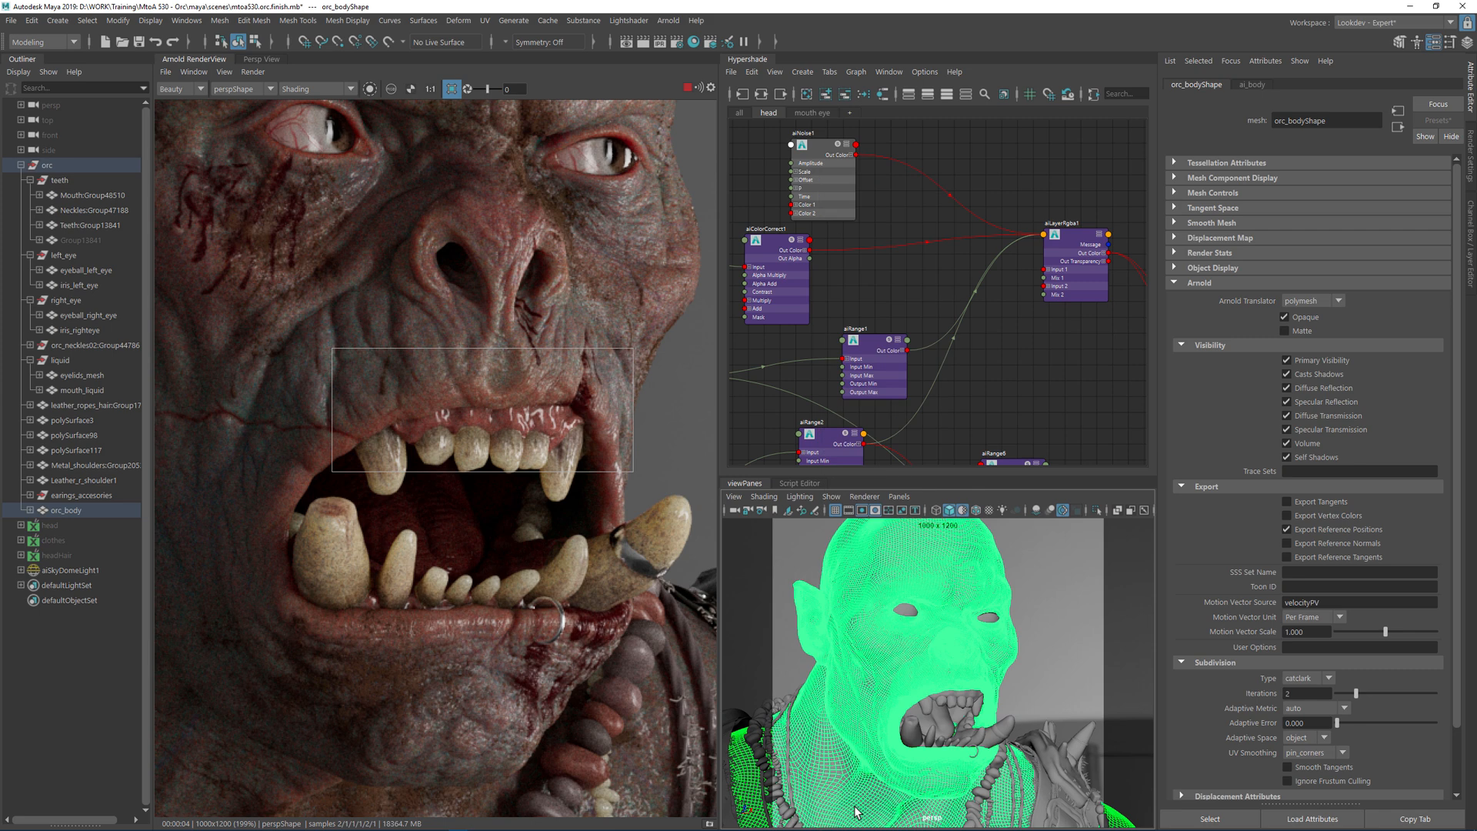
click(812, 113)
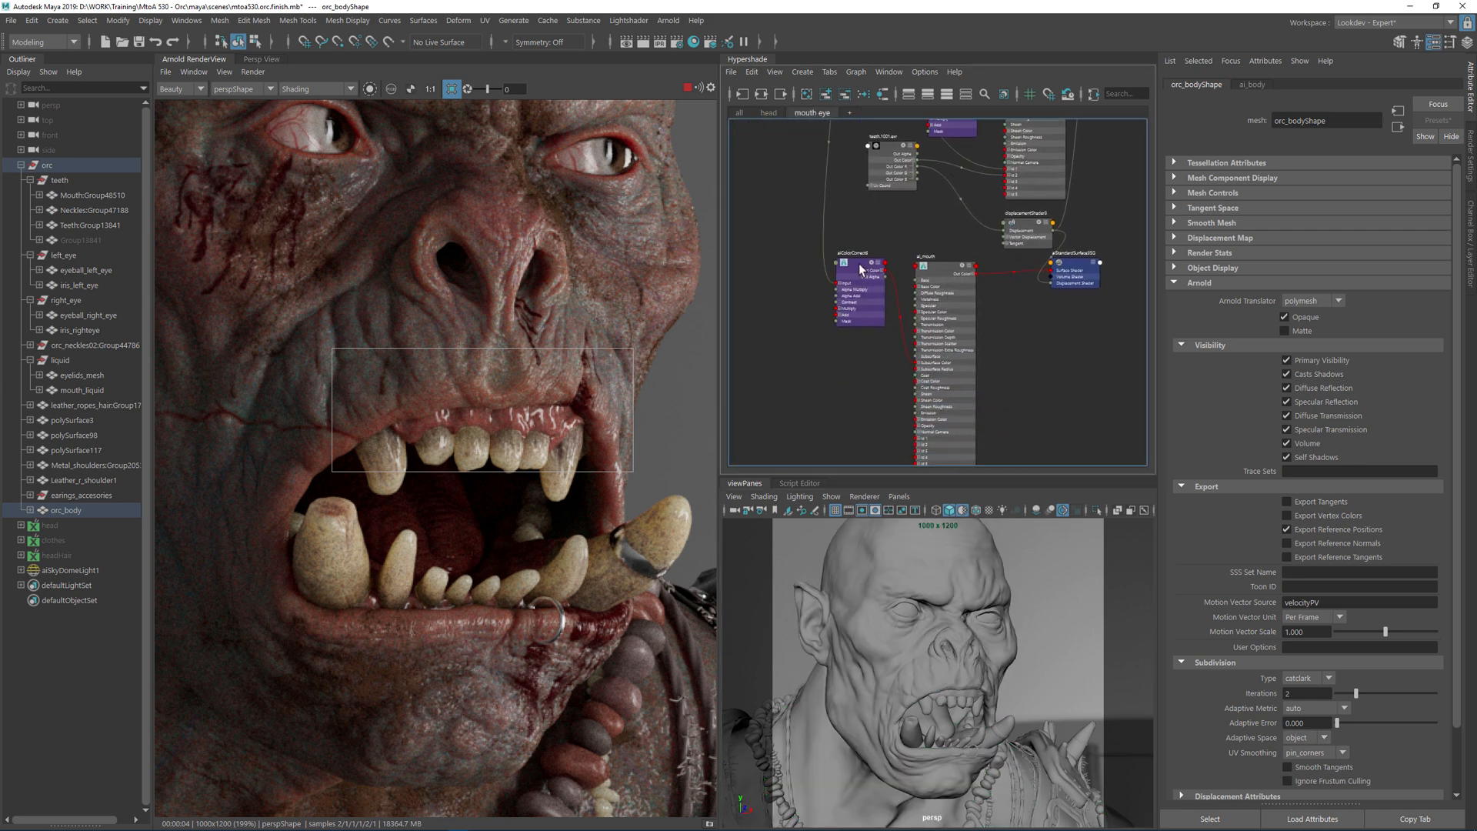
- Create an aiBump2d node and place it between aiColorCorrect6 and the ai_mouth shader
drag(861, 267, 764, 358)
click(834, 283)
alt+middle_drag(807, 316, 861, 276)
scroll(861, 281, up, 3)
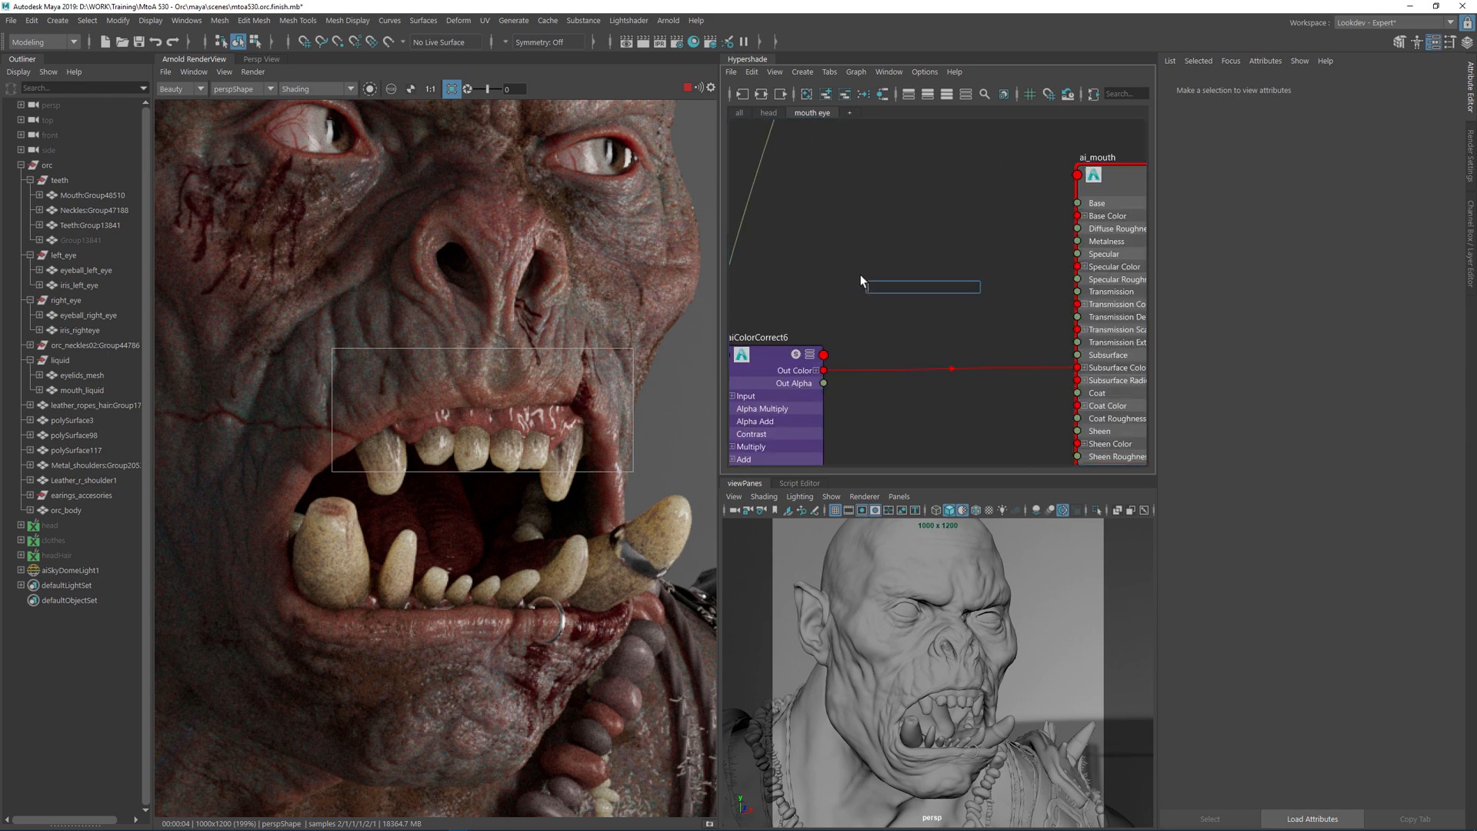
text(aibu)
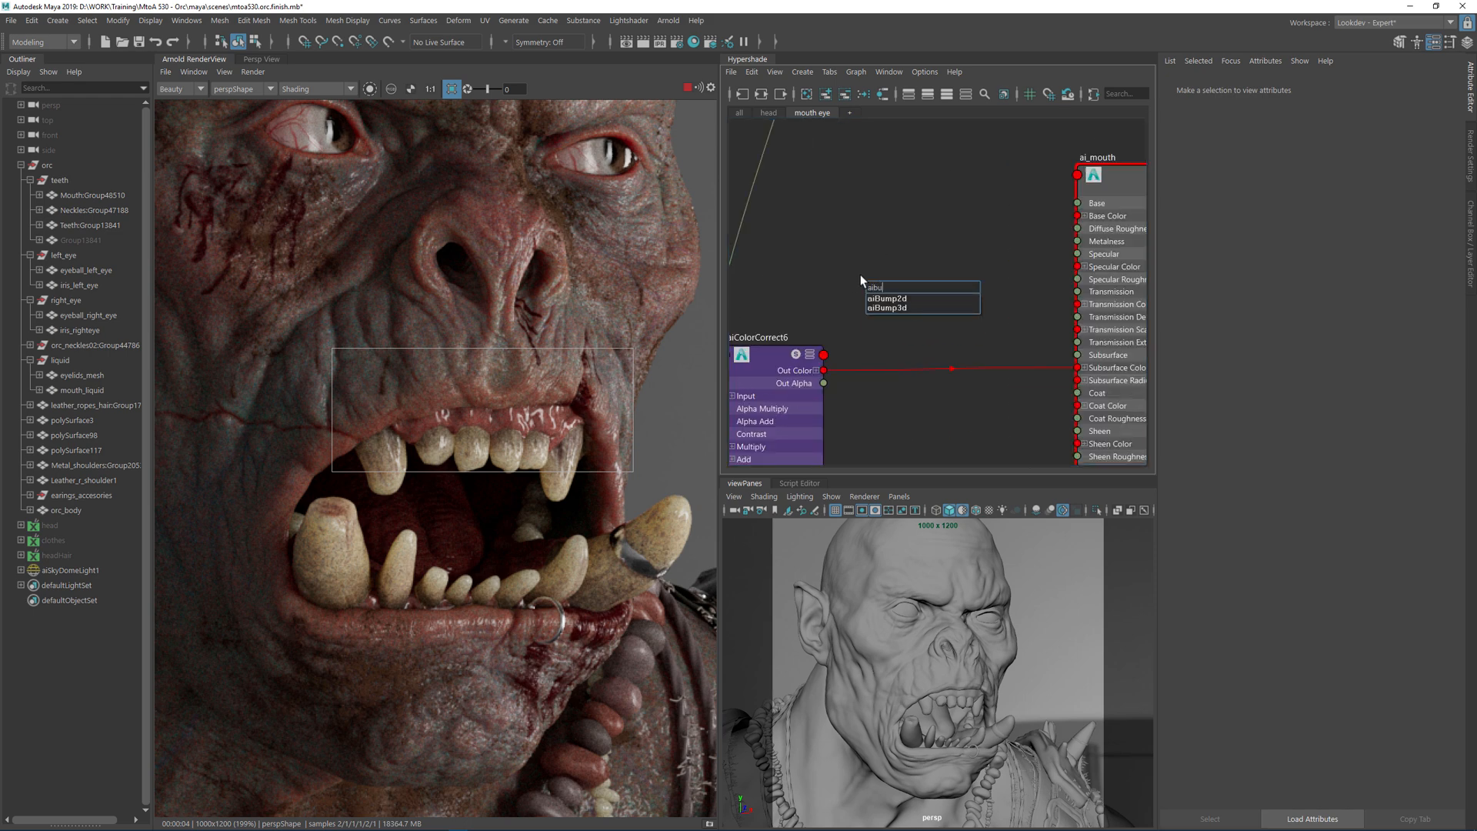
key(Down)
key(Return)
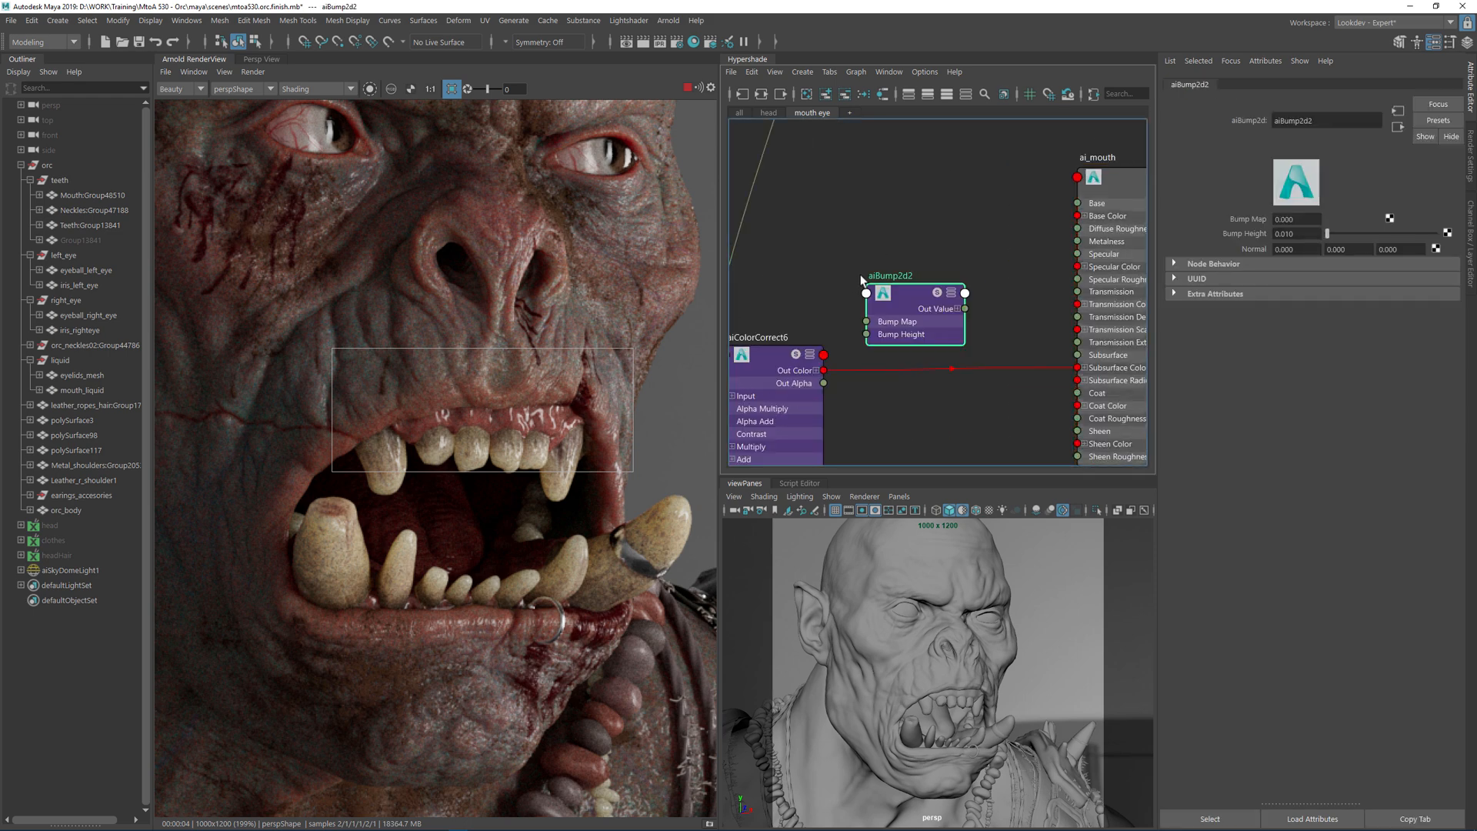
drag(931, 307, 993, 244)
alt+middle_drag(849, 245, 969, 213)
- Isolate aiColorCorrect6 in the render and examine its color channels one at a time, ending on full color
click(899, 342)
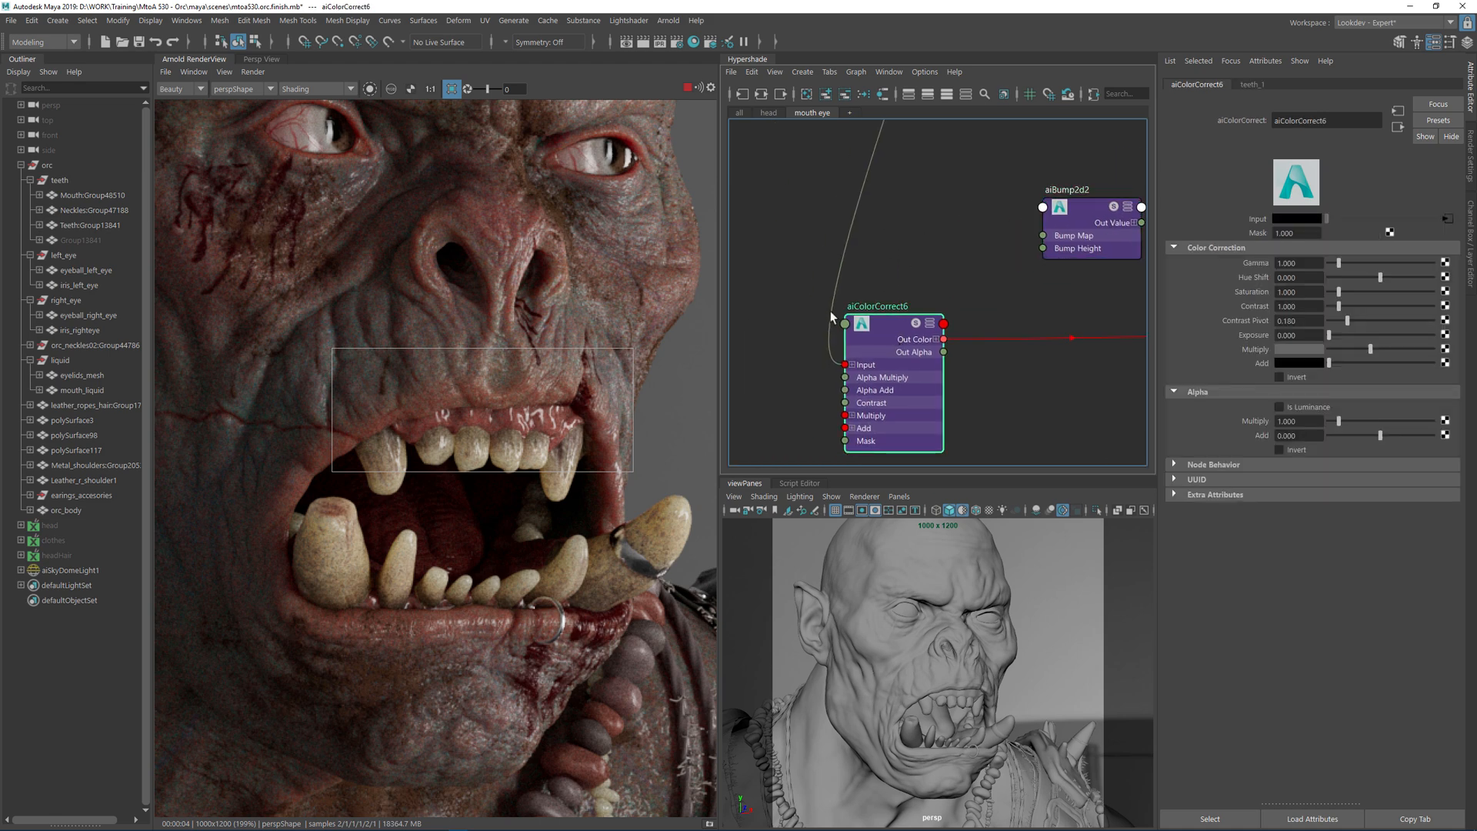
click(369, 89)
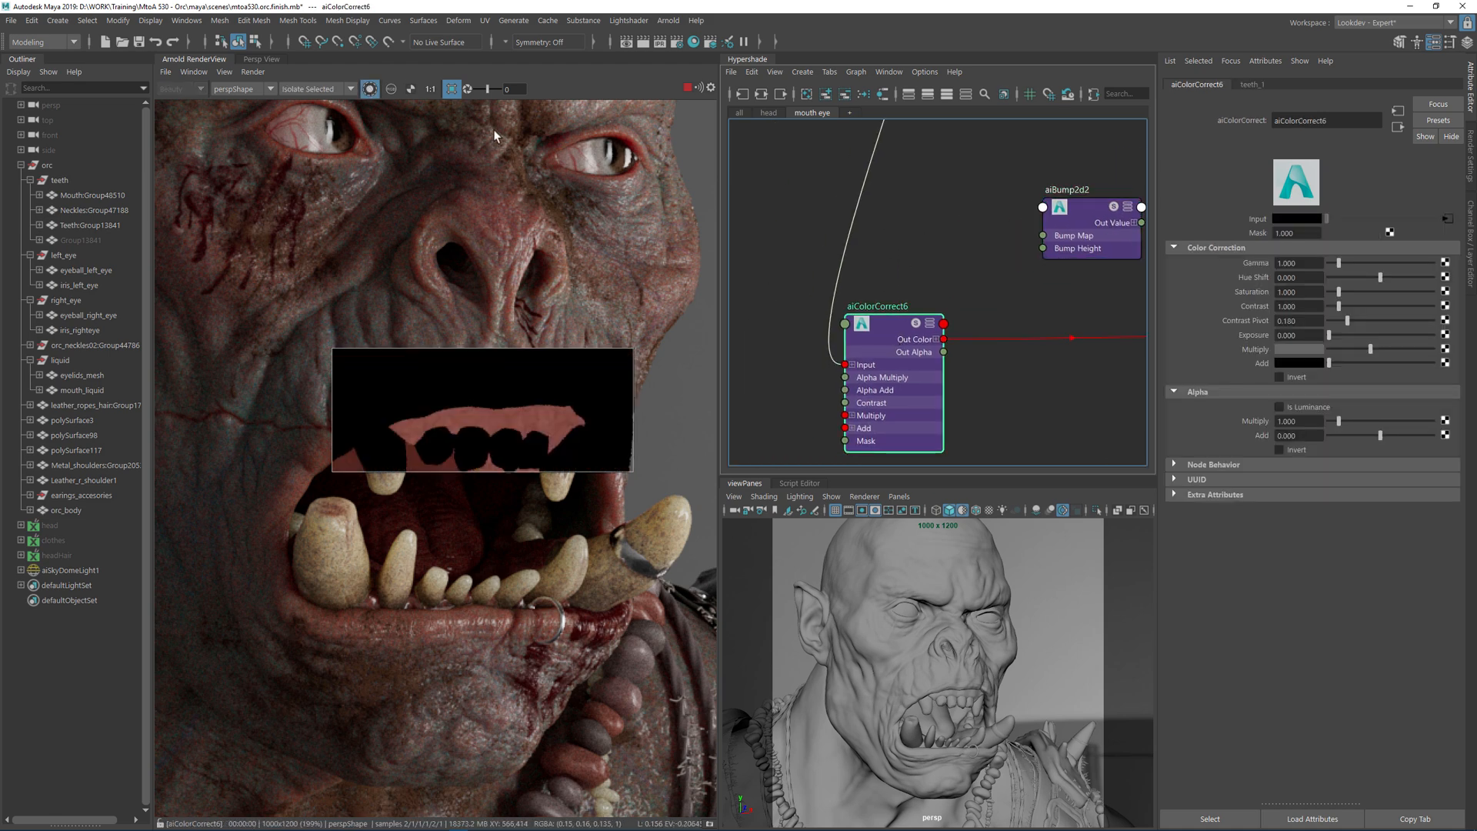
click(391, 90)
click(422, 113)
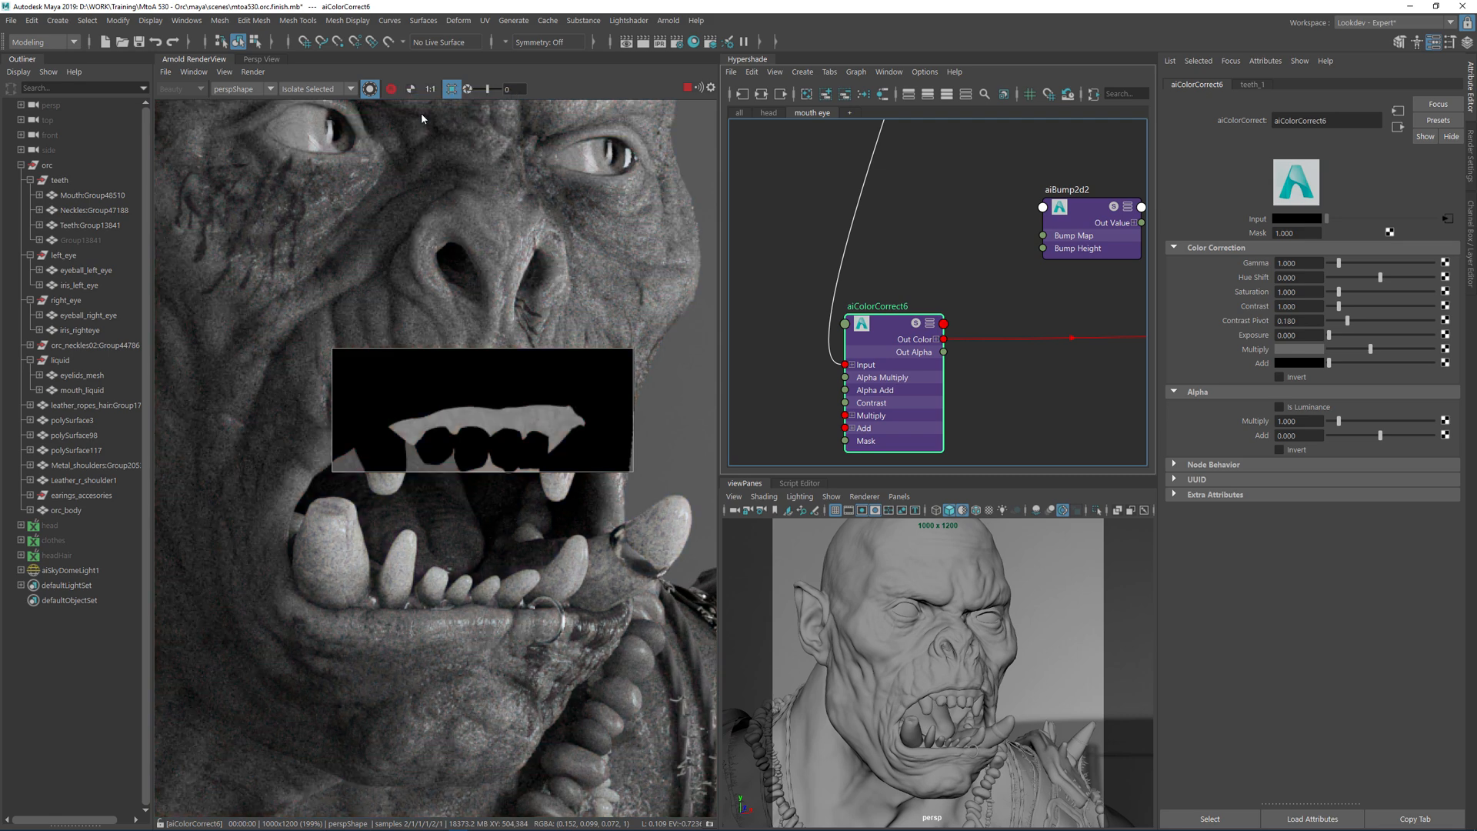
click(390, 89)
click(422, 132)
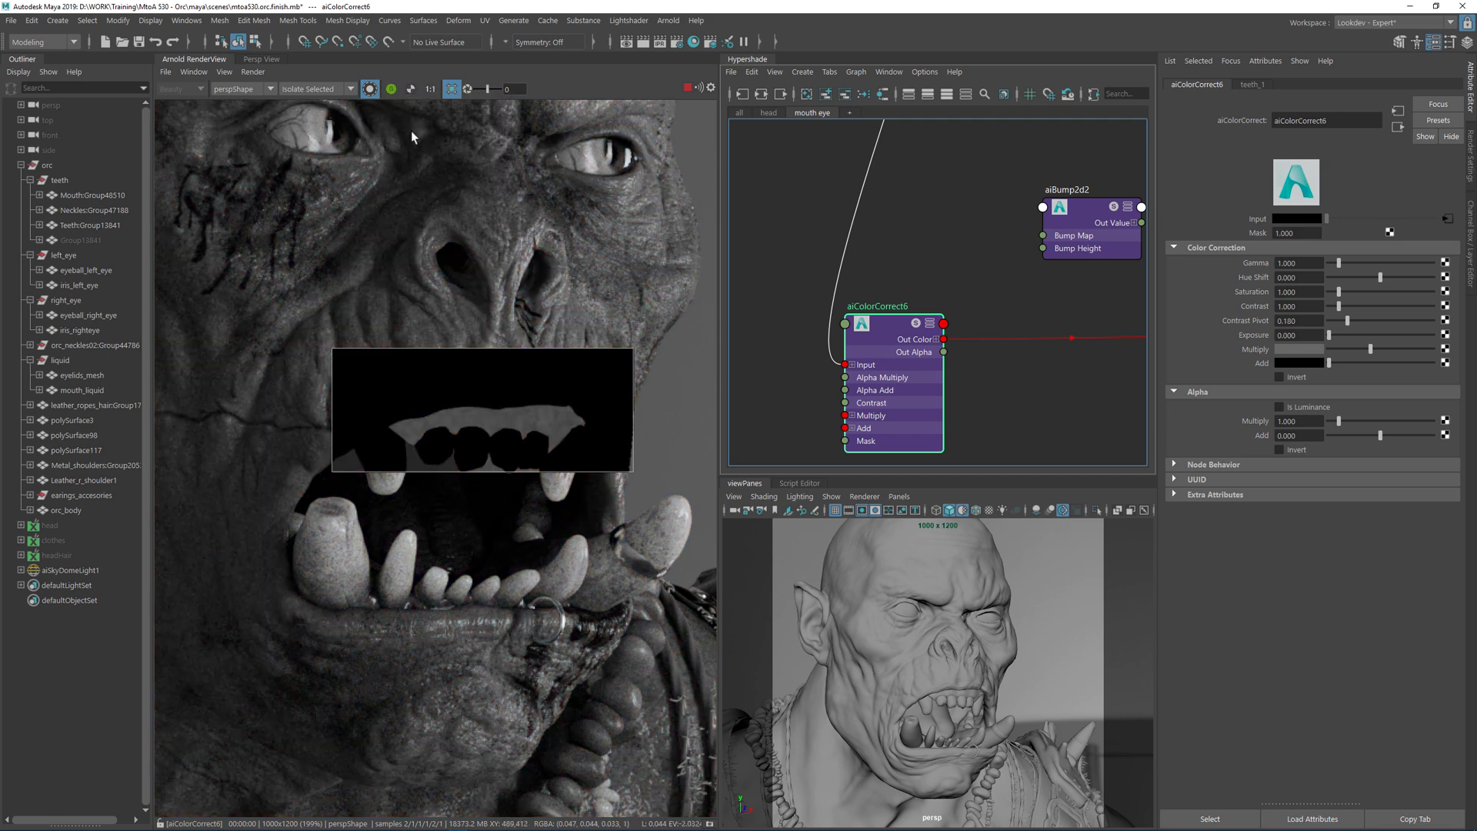
click(391, 90)
click(422, 147)
click(391, 89)
click(416, 102)
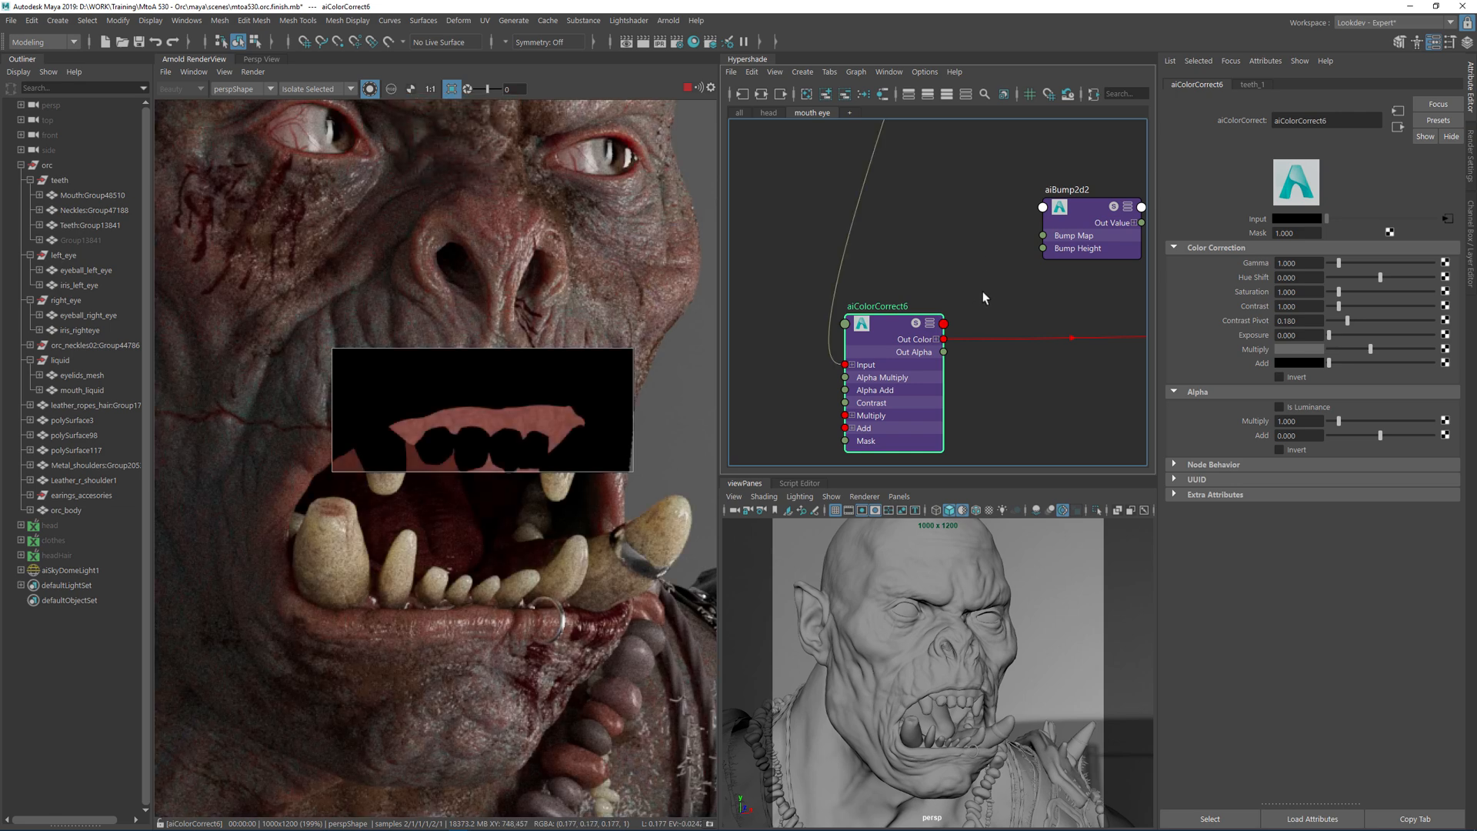
- Connect the teeth_1 texture to the Bump Map input of the new aiBump2d node
key(a)
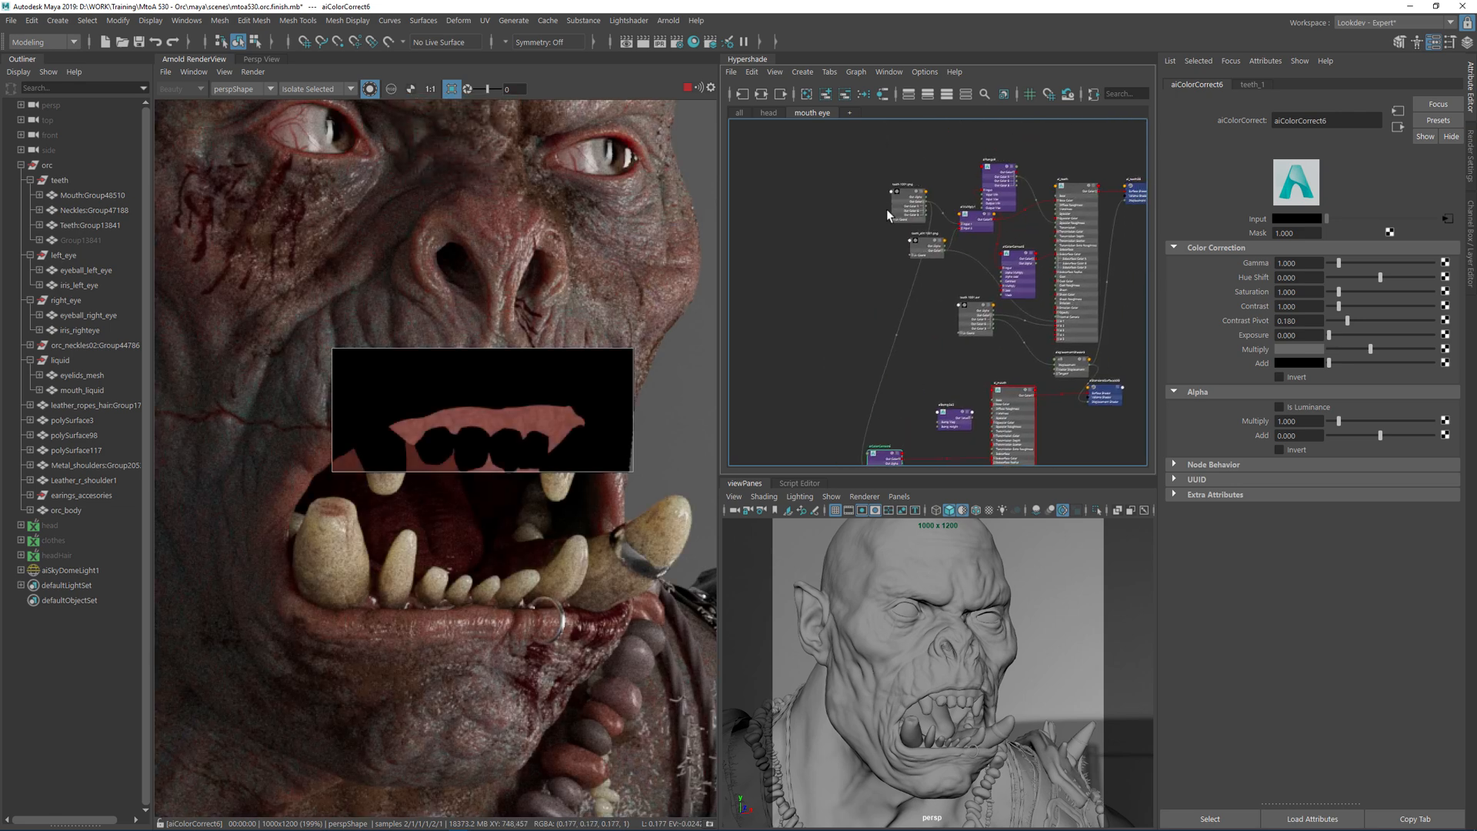
scroll(902, 199, up, 5)
click(965, 222)
alt+middle_drag(988, 428, 901, 67)
click(932, 293)
alt+middle_drag(933, 293, 850, 277)
- Crop the render tightly around the upper gums and return from the isolated node view to full shading
click(370, 88)
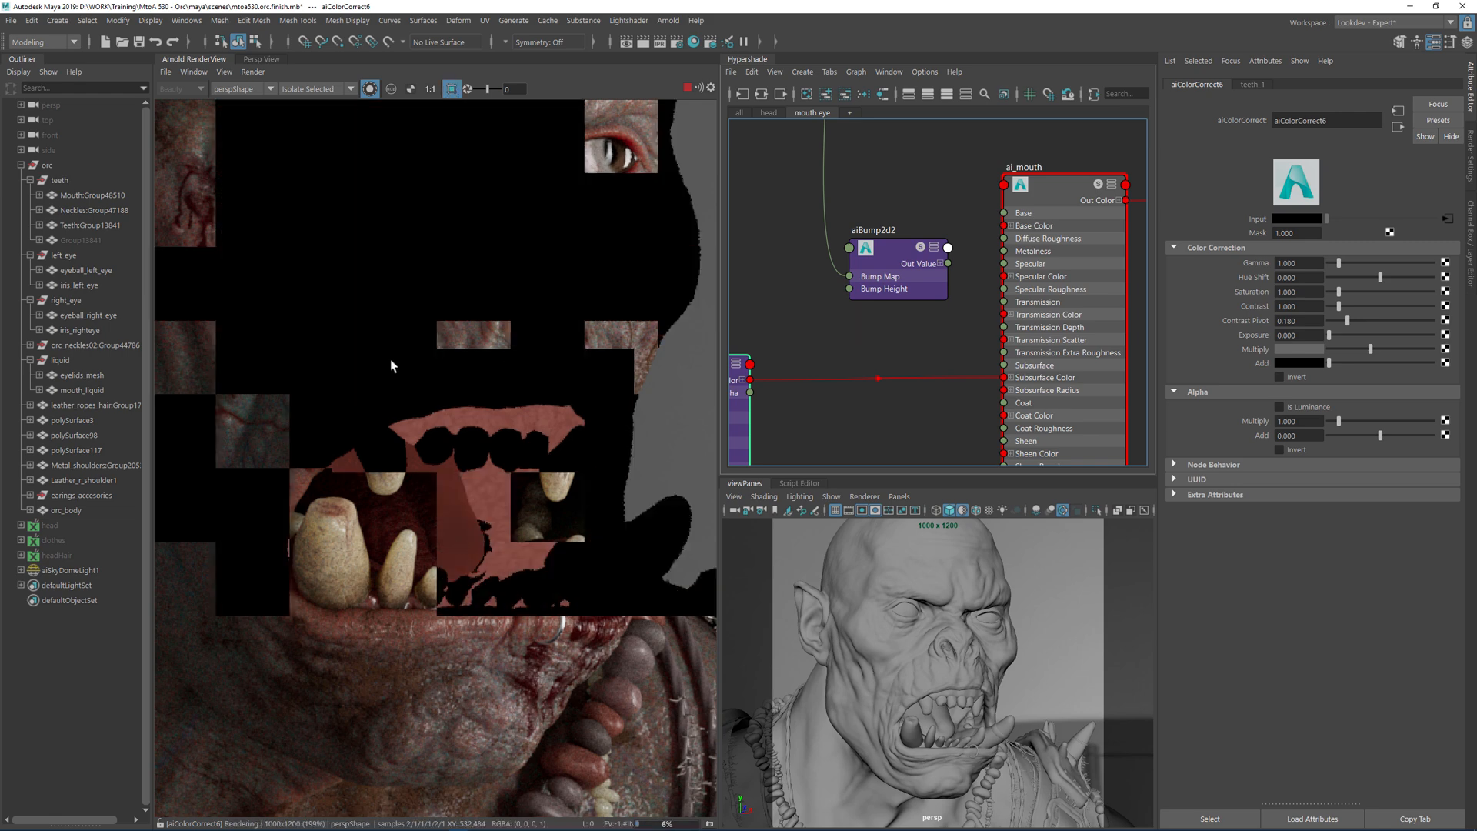
drag(350, 344, 601, 452)
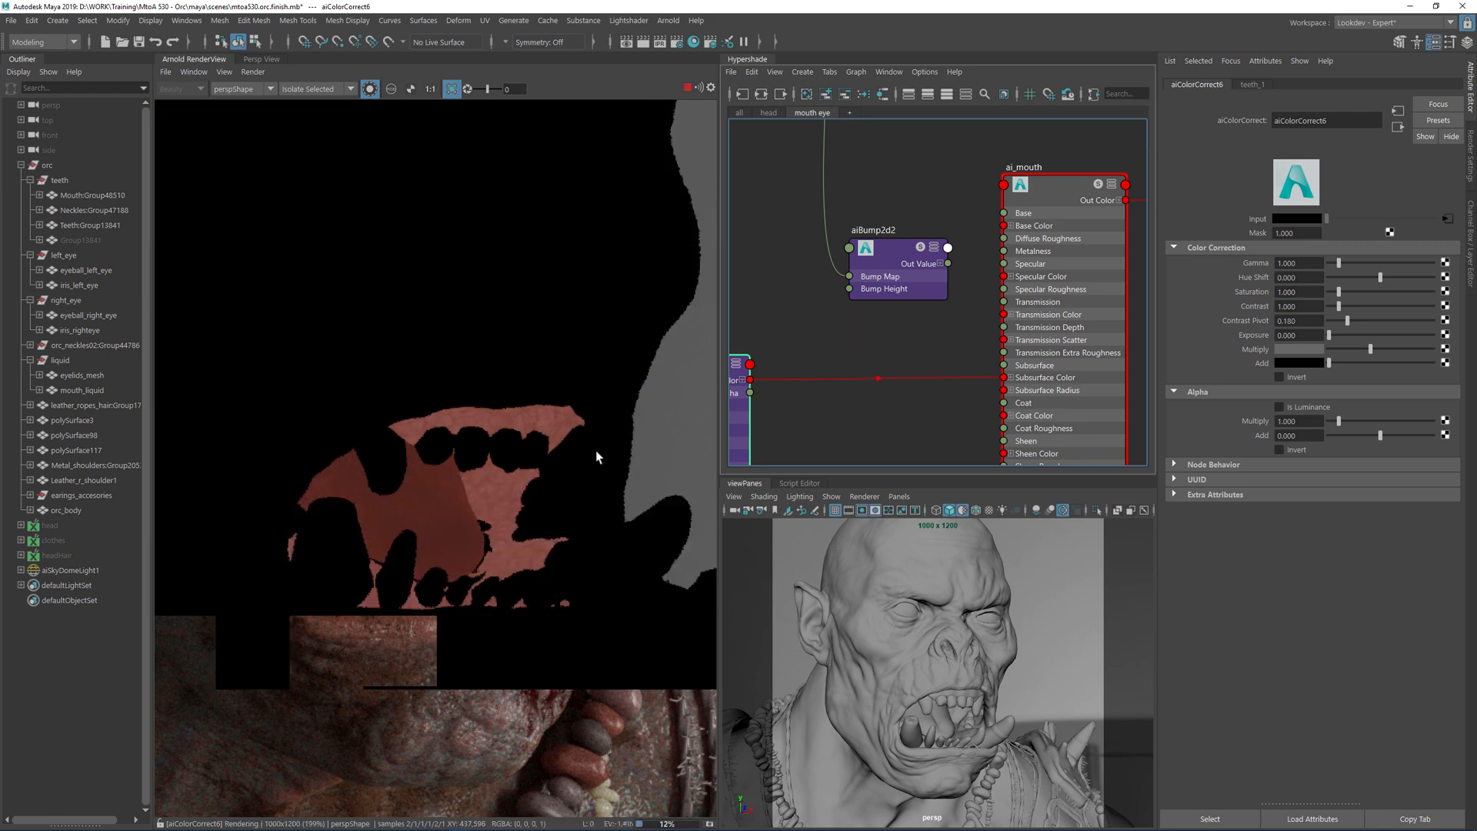
click(370, 89)
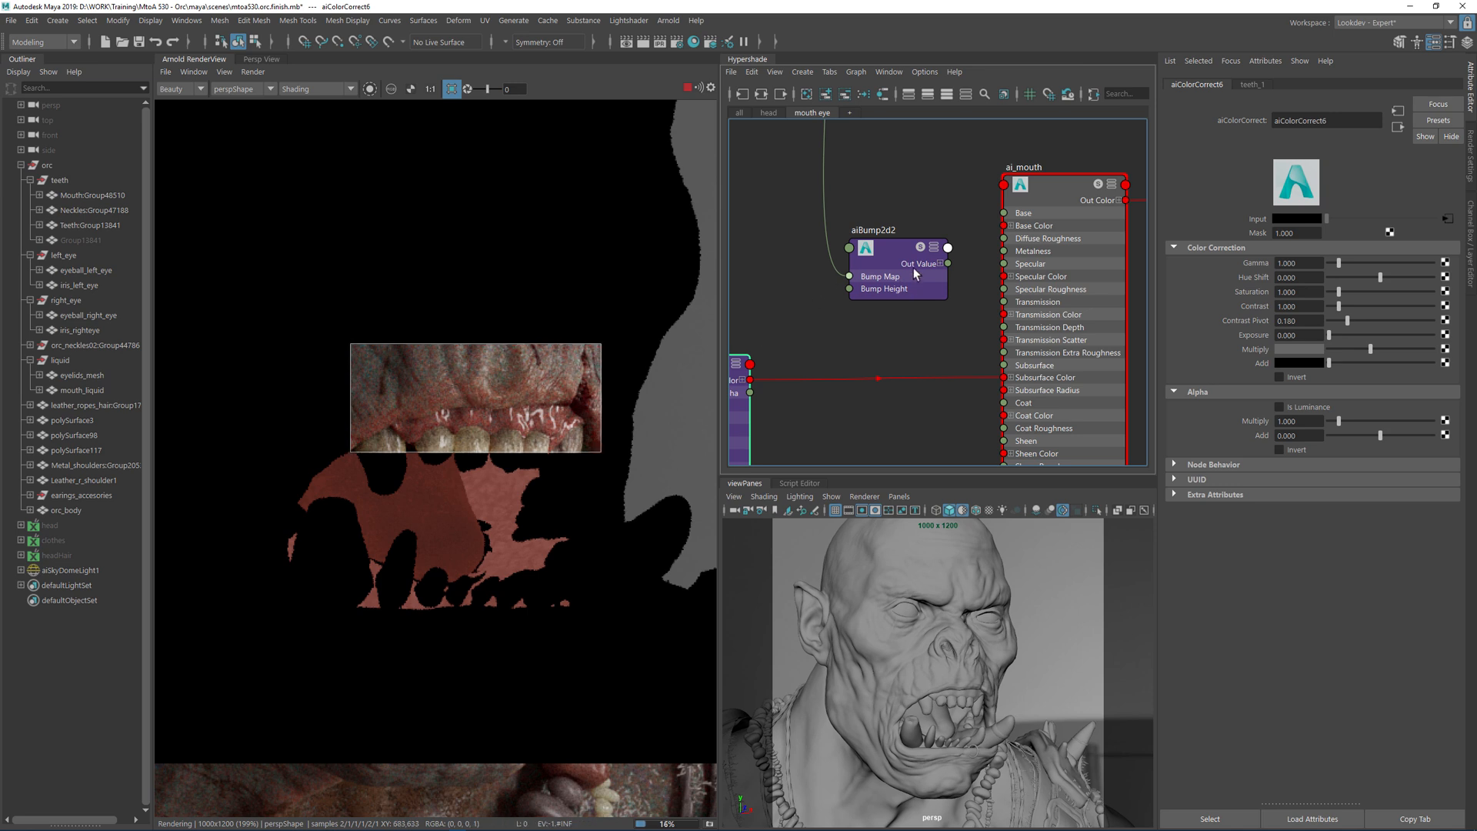
- Connect the aiBump2d node's Out Value to the ai_mouth shader's Normal Camera
drag(916, 275, 853, 276)
click(884, 264)
alt+middle_drag(917, 452, 844, 309)
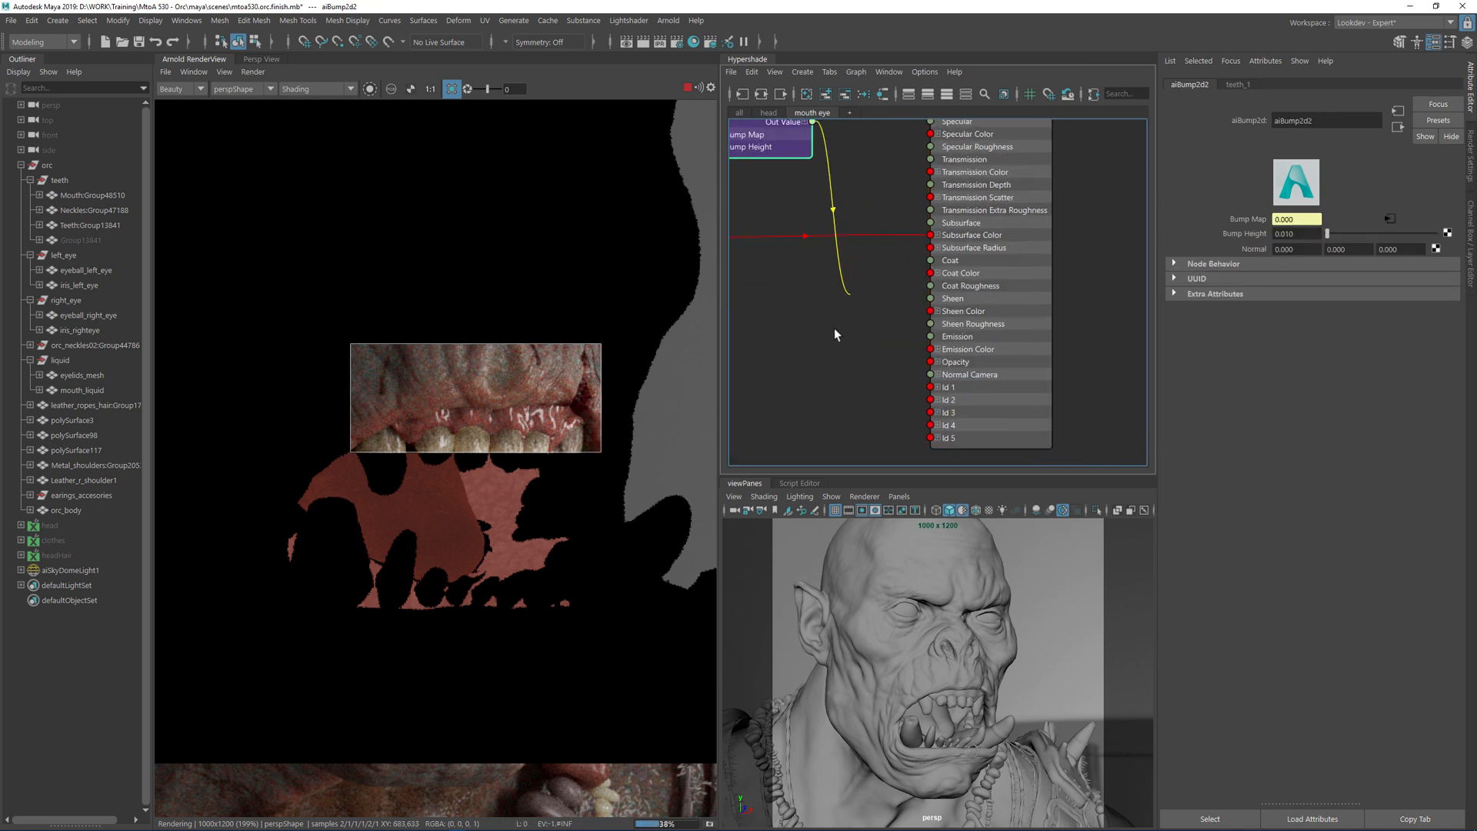
click(931, 374)
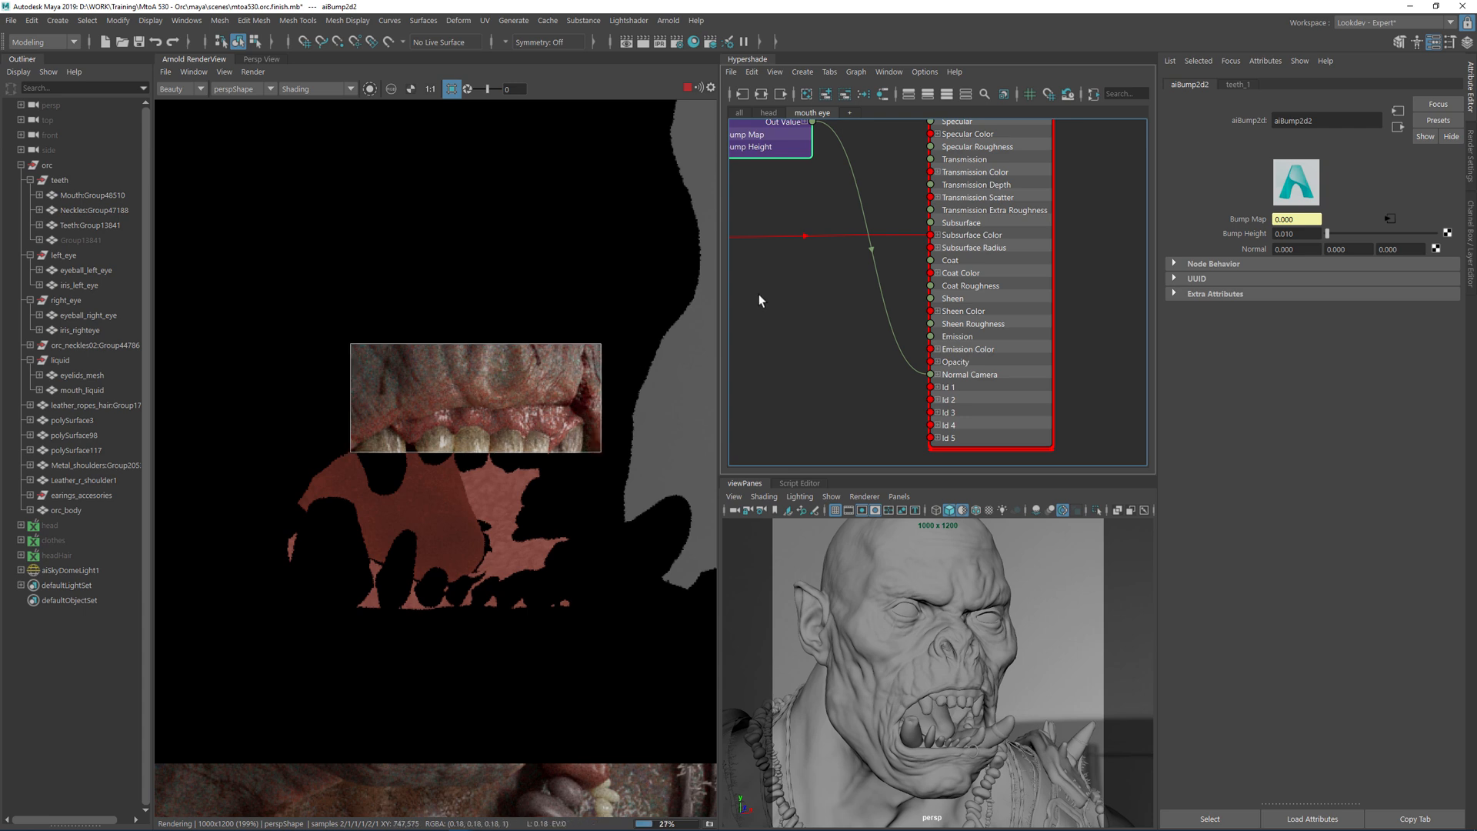
- Compare the gums with the aiBump2d node's Bump Height at 0, and set it to 0.015
alt+middle_drag(797, 300, 834, 407)
double_click(1281, 234)
text(0)
key(Return)
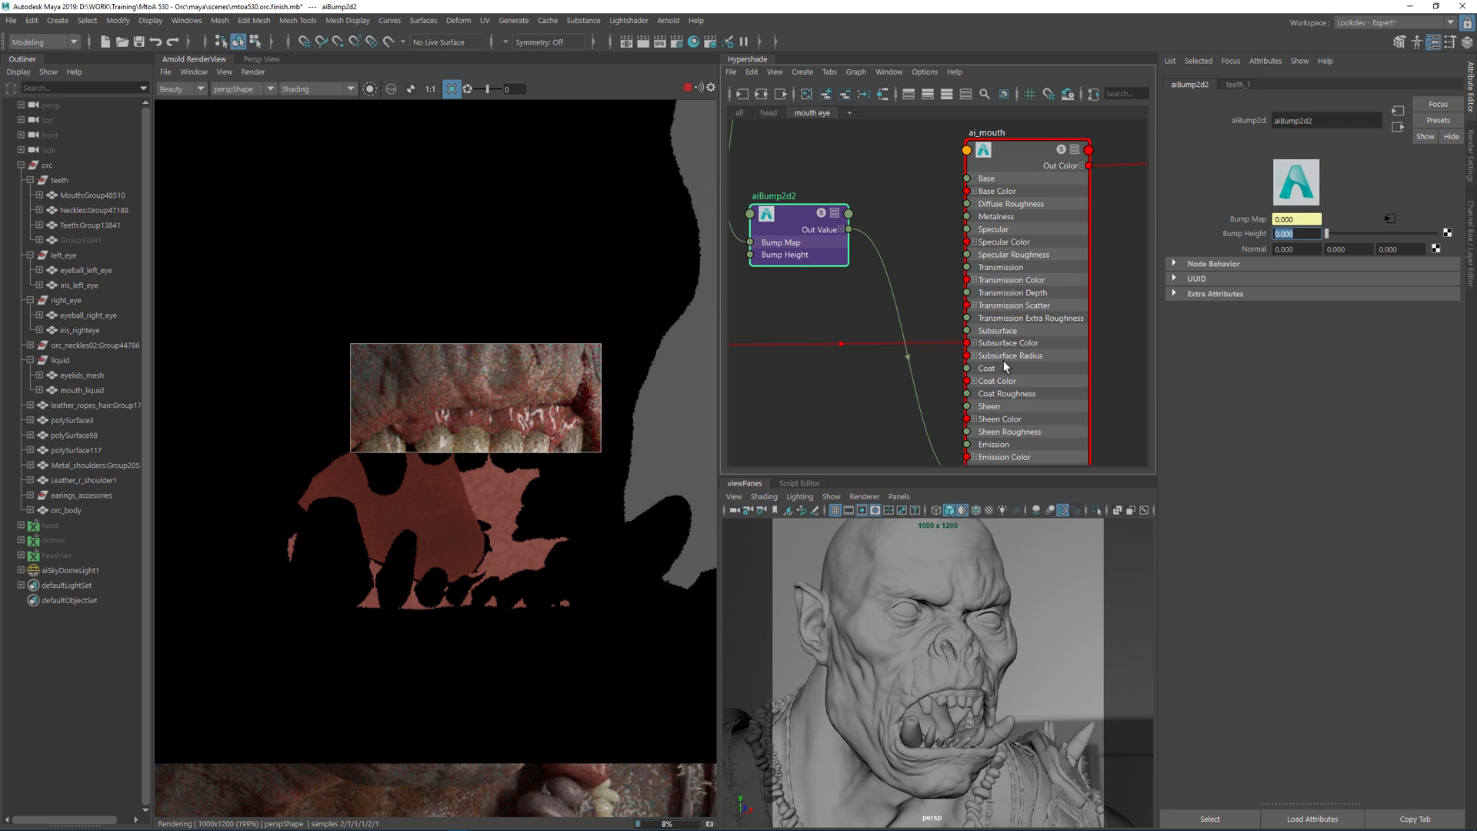
click(1287, 233)
key(Return)
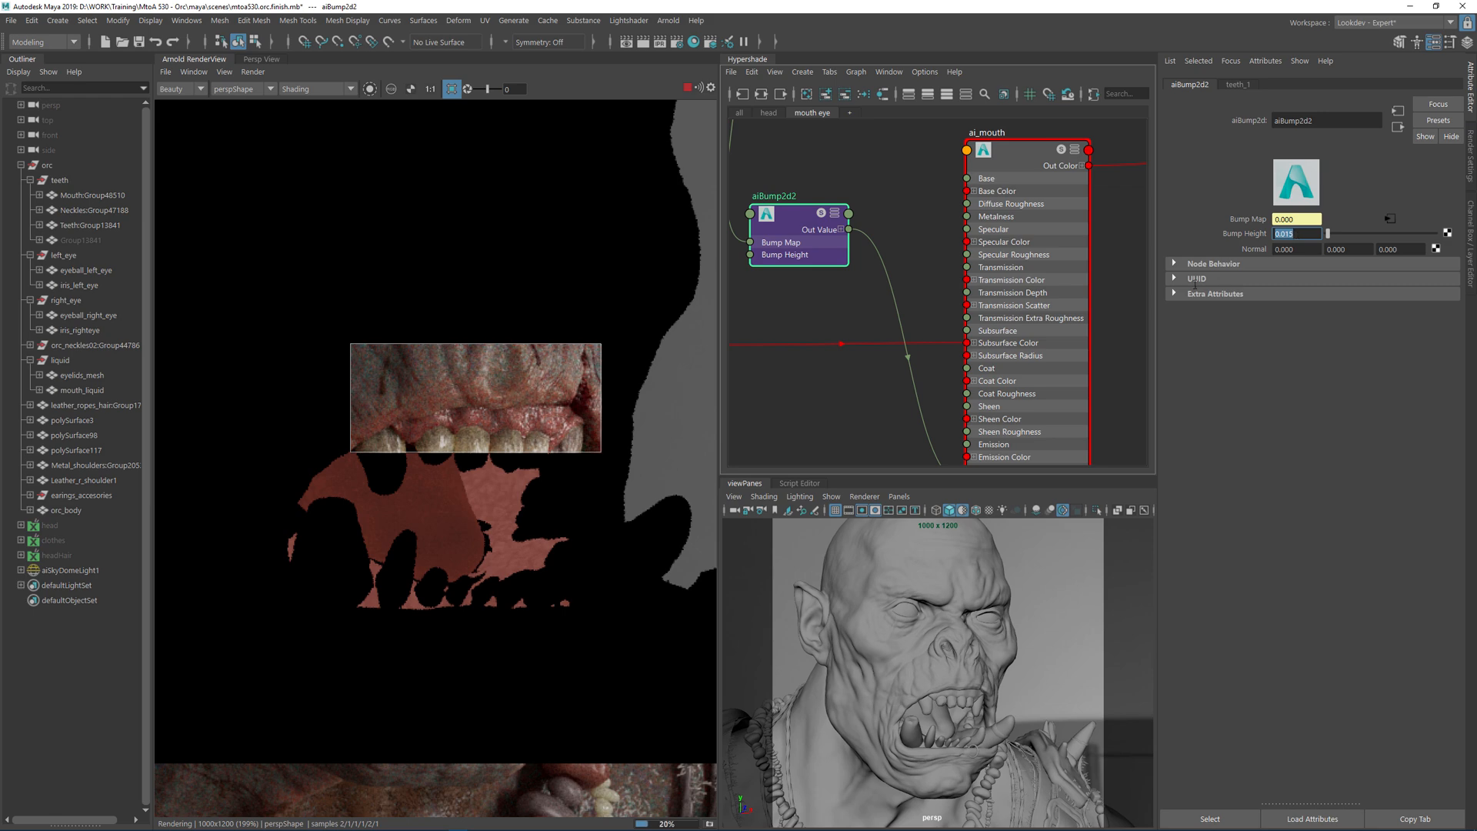
- Set the ai_mouth shader's Specular Roughness to 0.15
scroll(397, 373, down, 2)
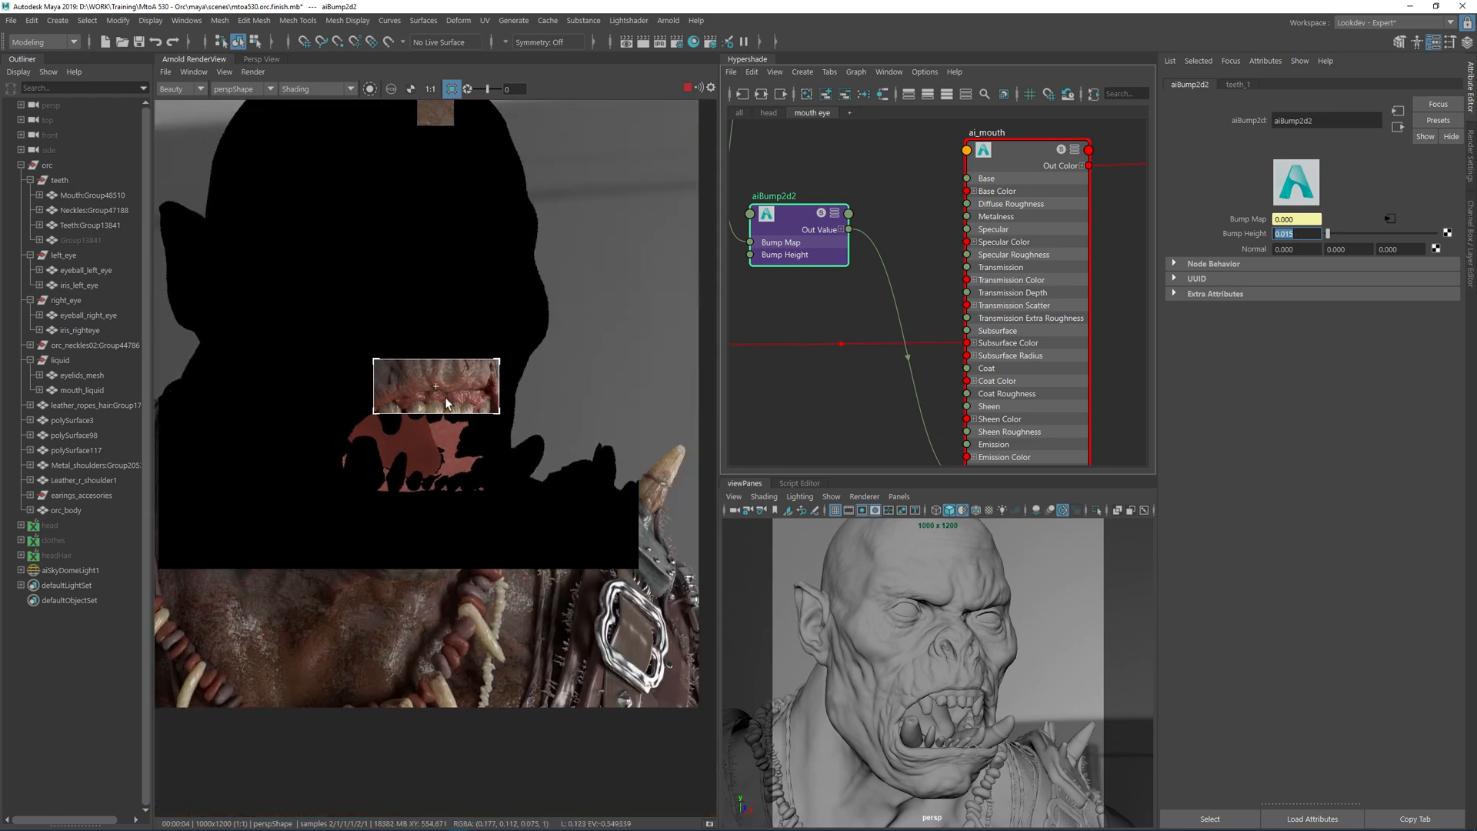
scroll(441, 408, up, 2)
click(1004, 159)
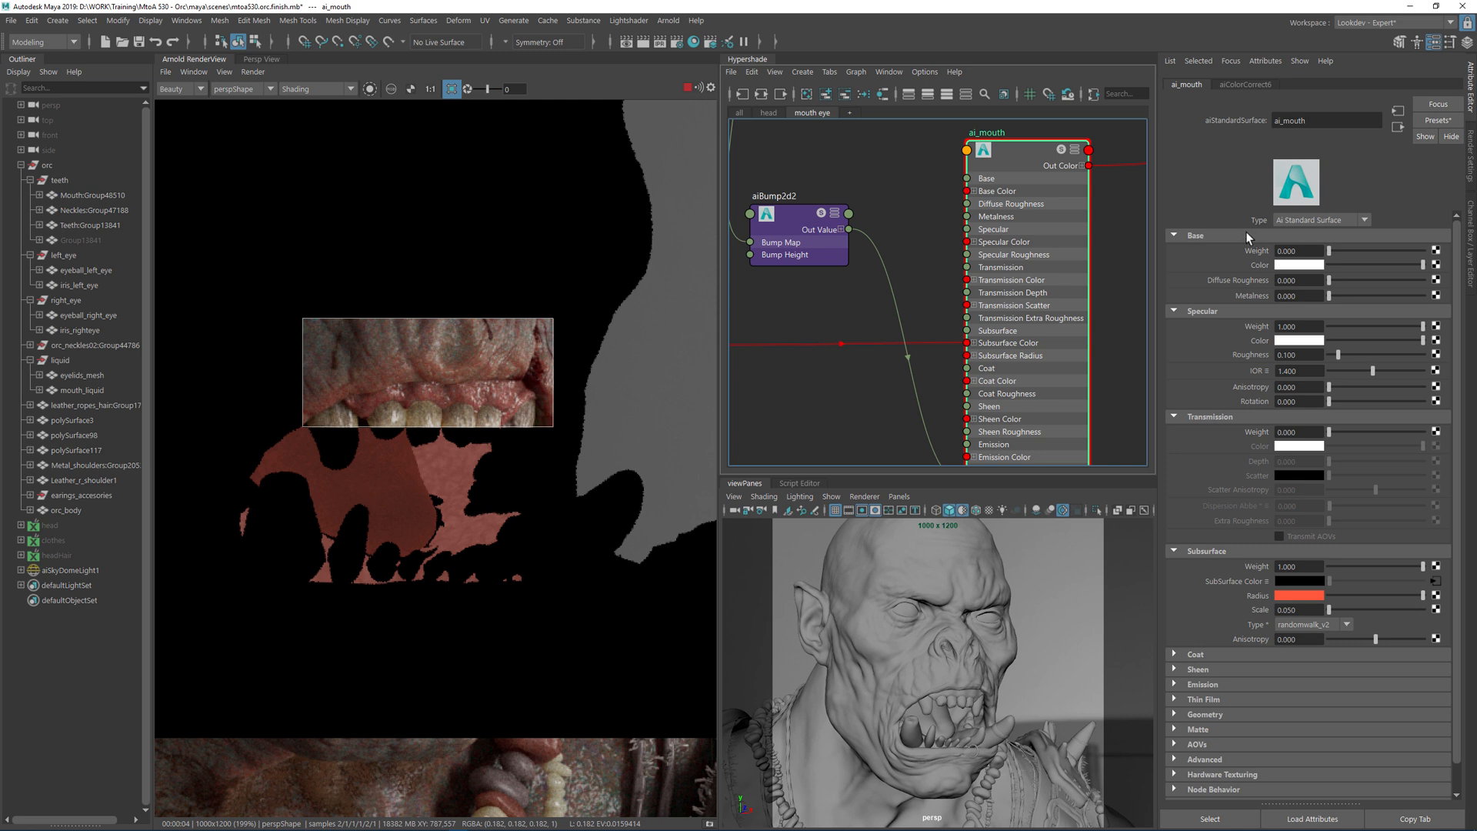
double_click(1288, 354)
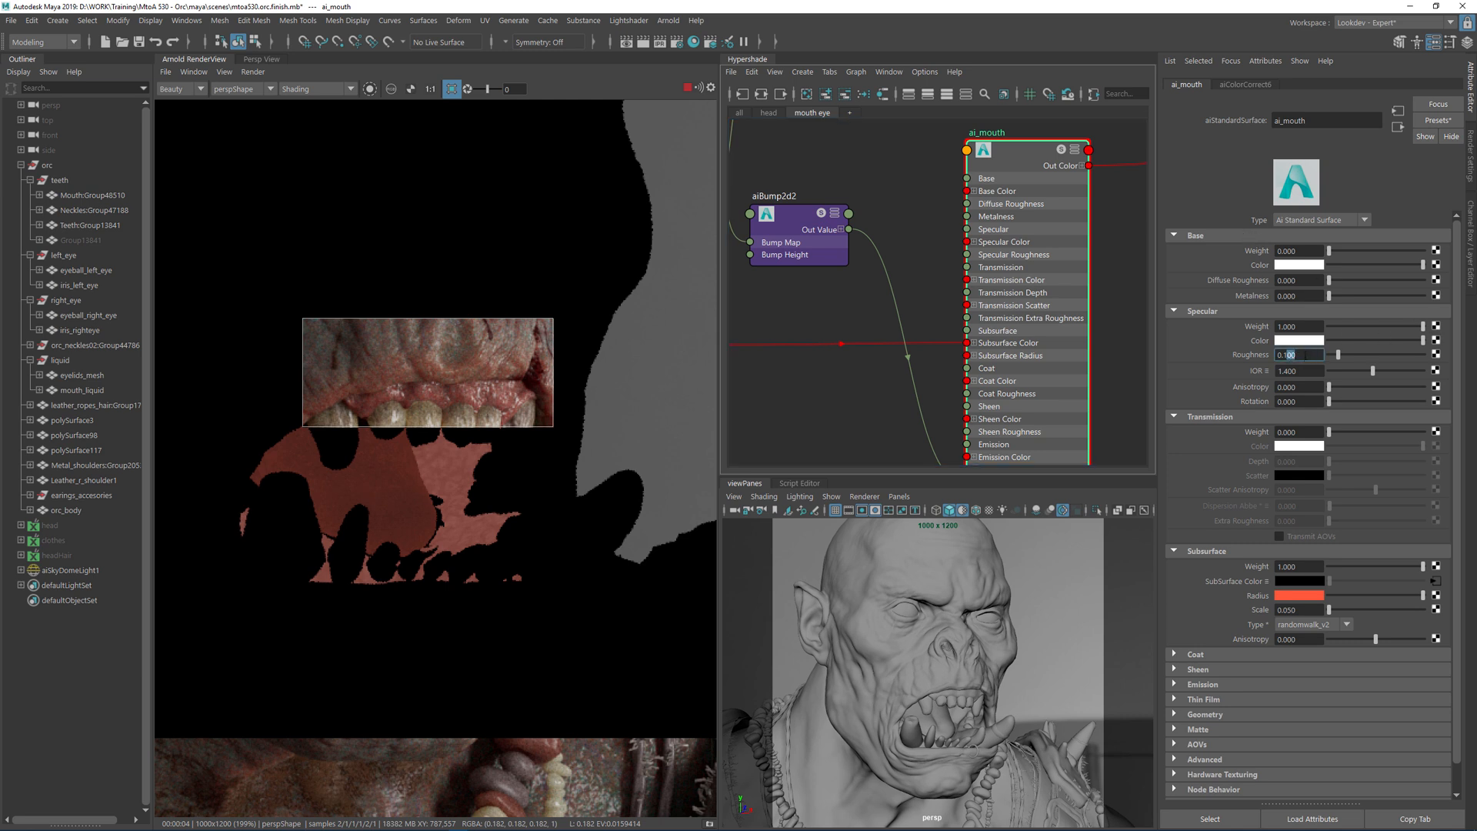
text(15)
key(Return)
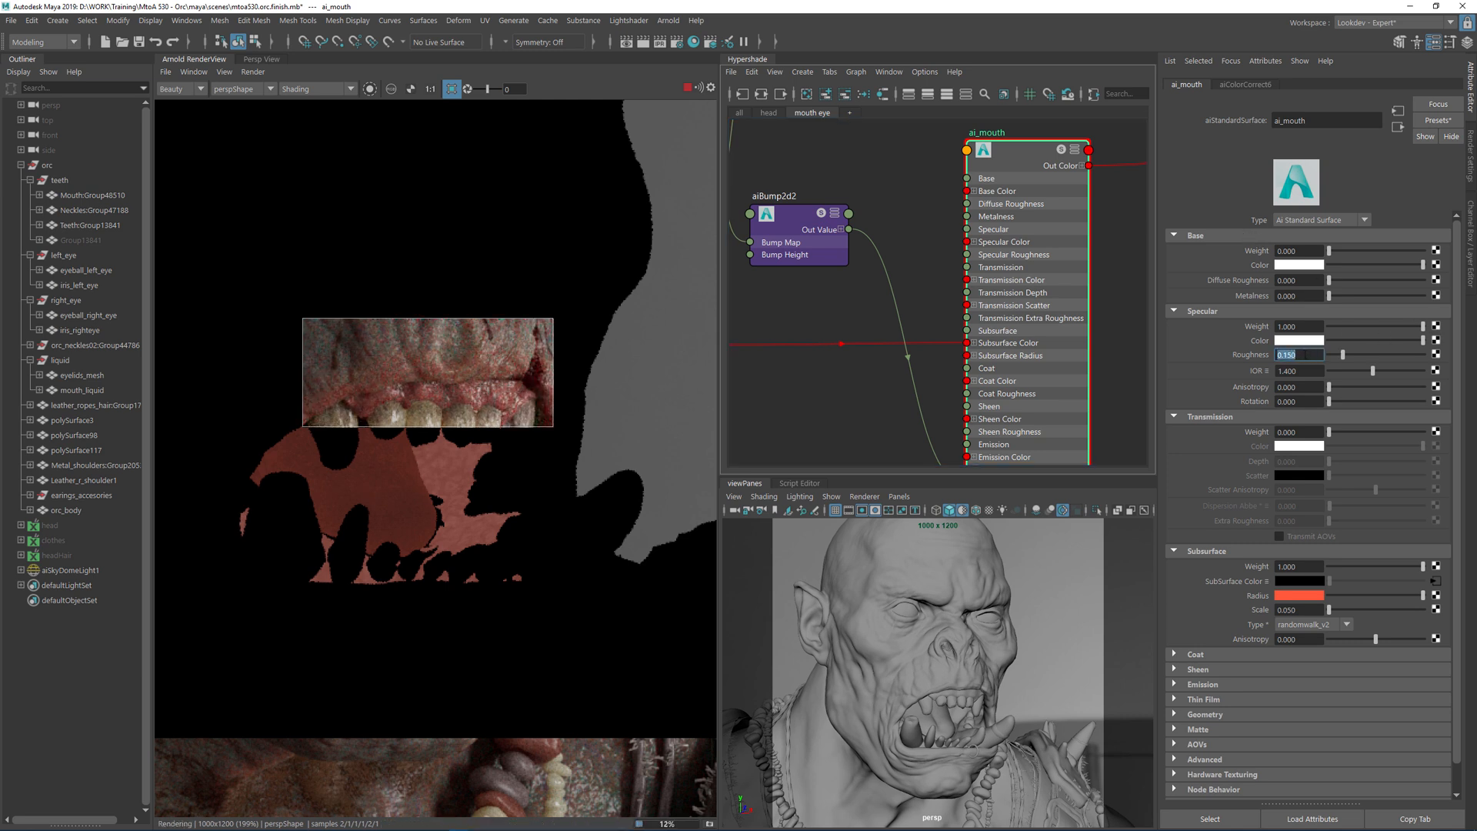
- Check the gums and mouth within the uncropped render of the whole head
scroll(466, 465, down, 2)
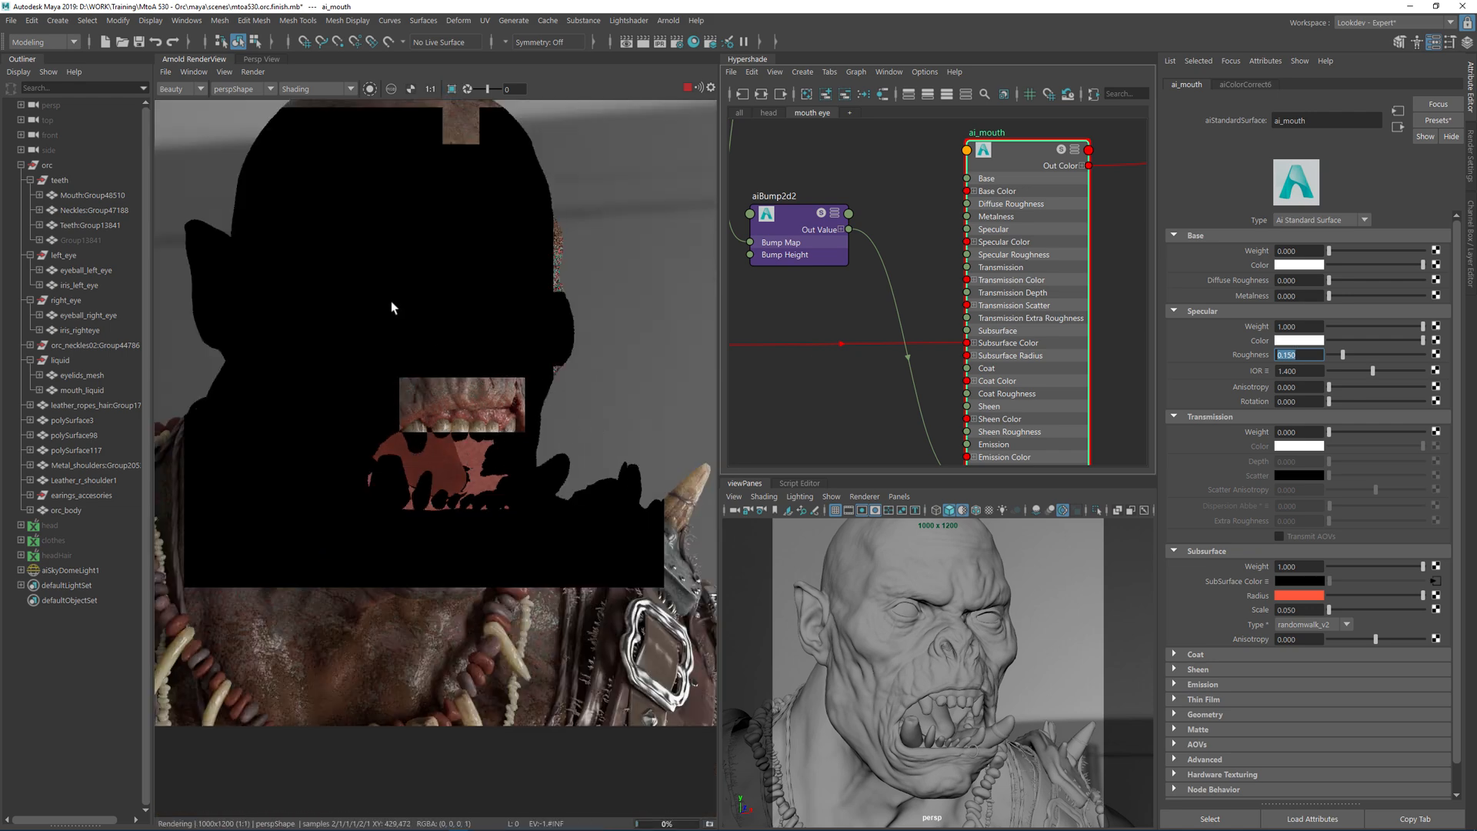
middle_drag(467, 303, 543, 332)
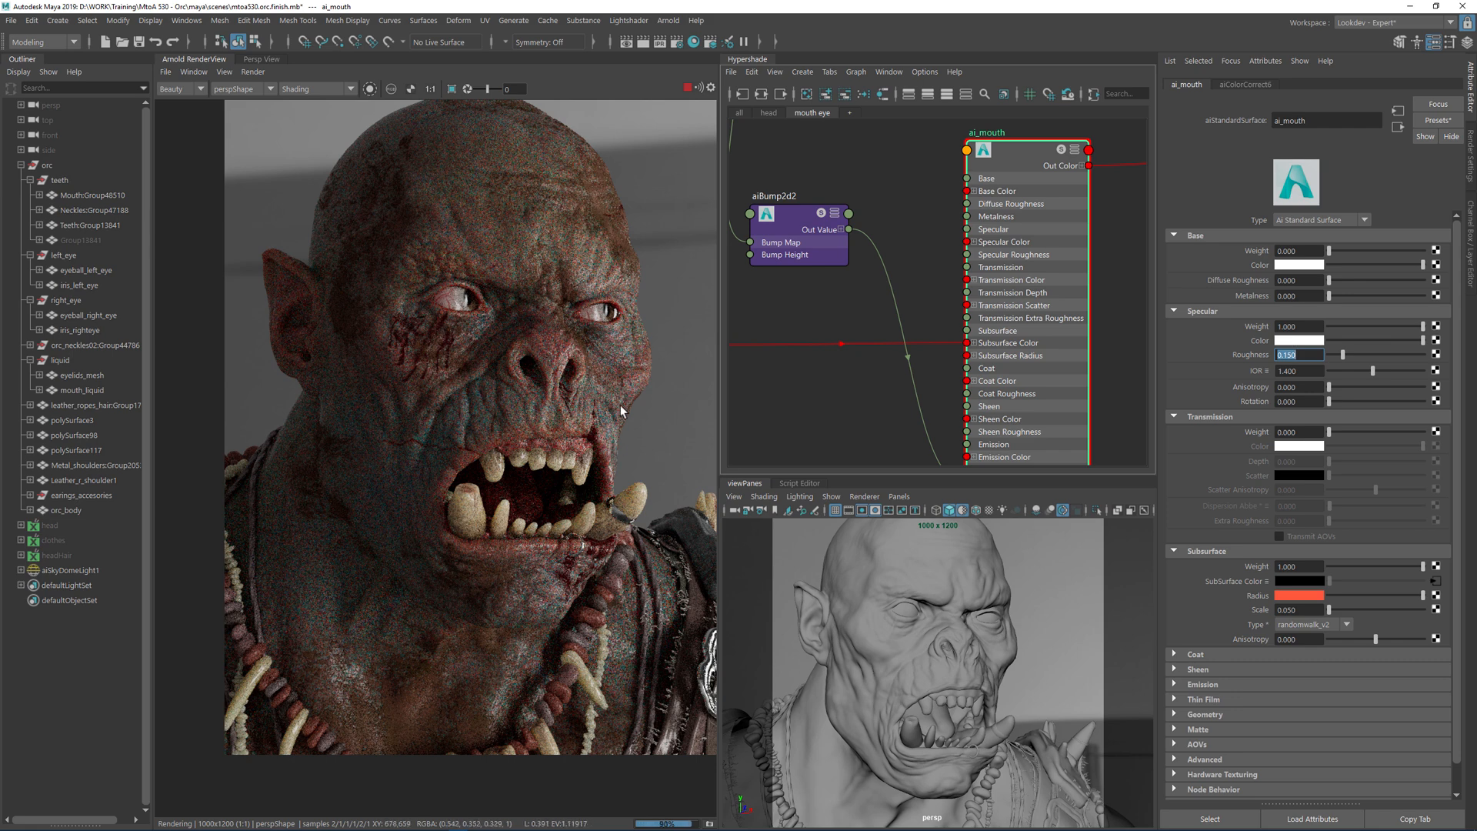
middle_drag(585, 397, 505, 397)
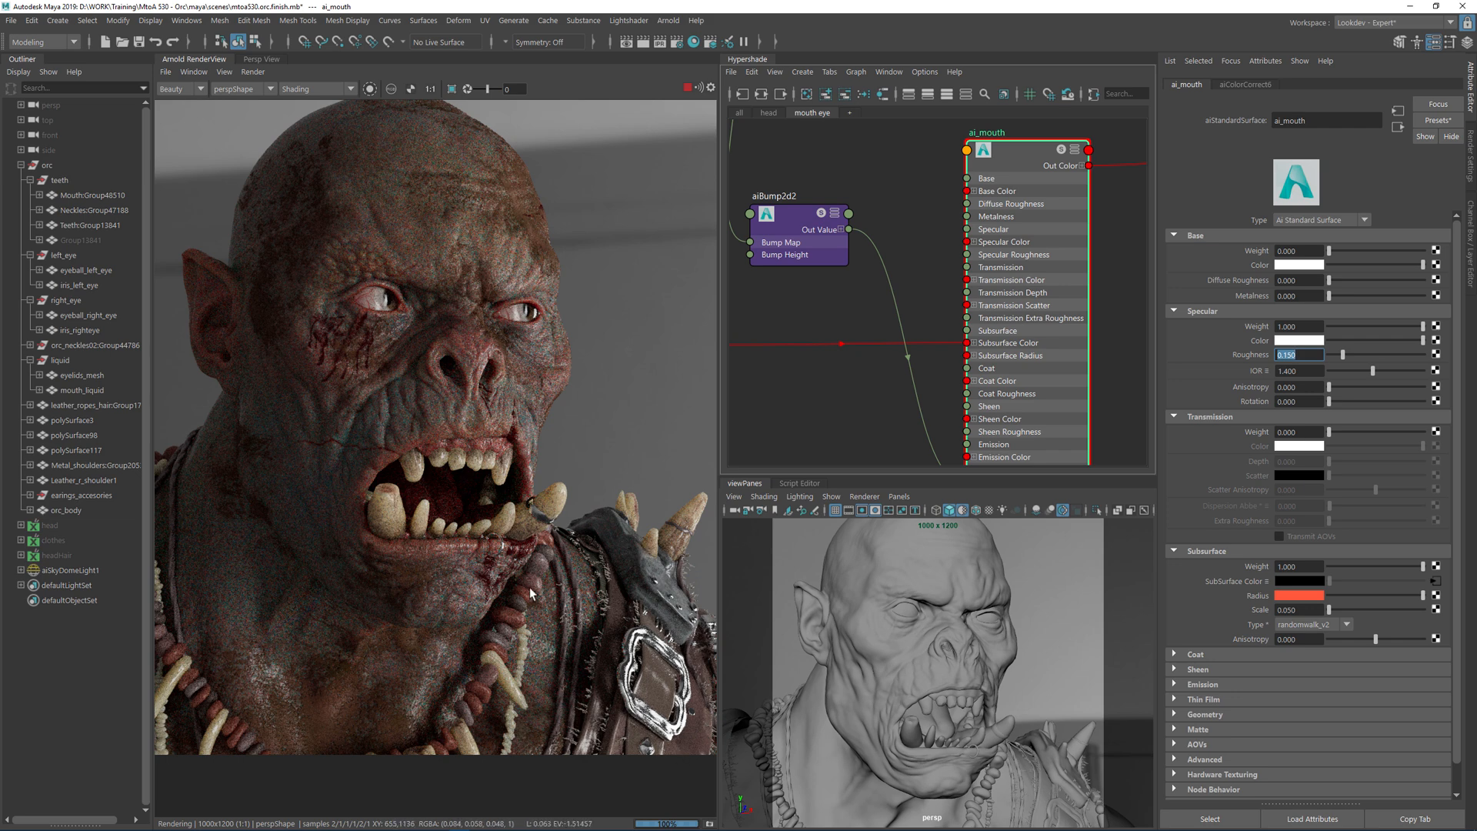
middle_drag(470, 332, 565, 364)
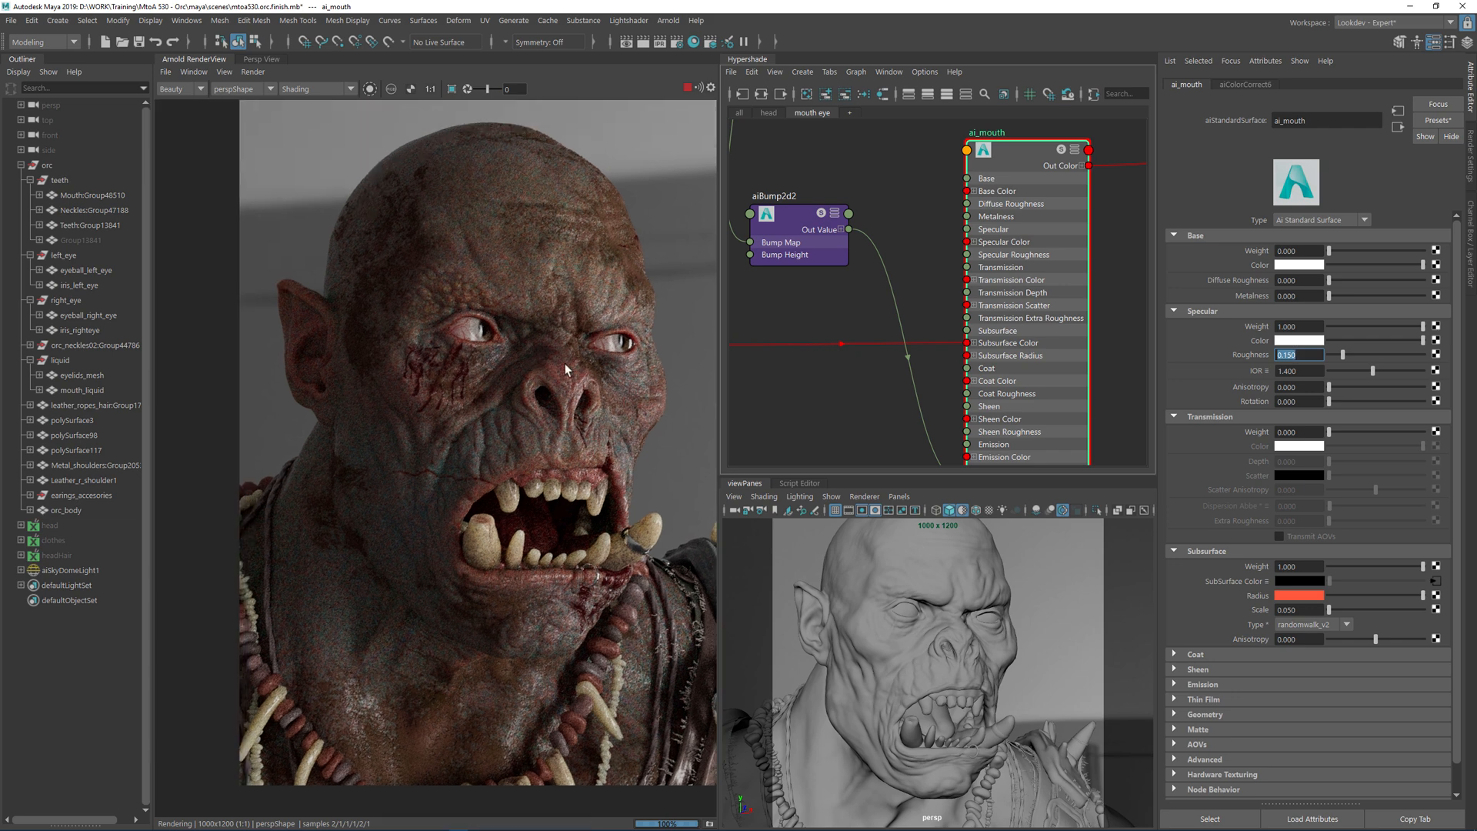